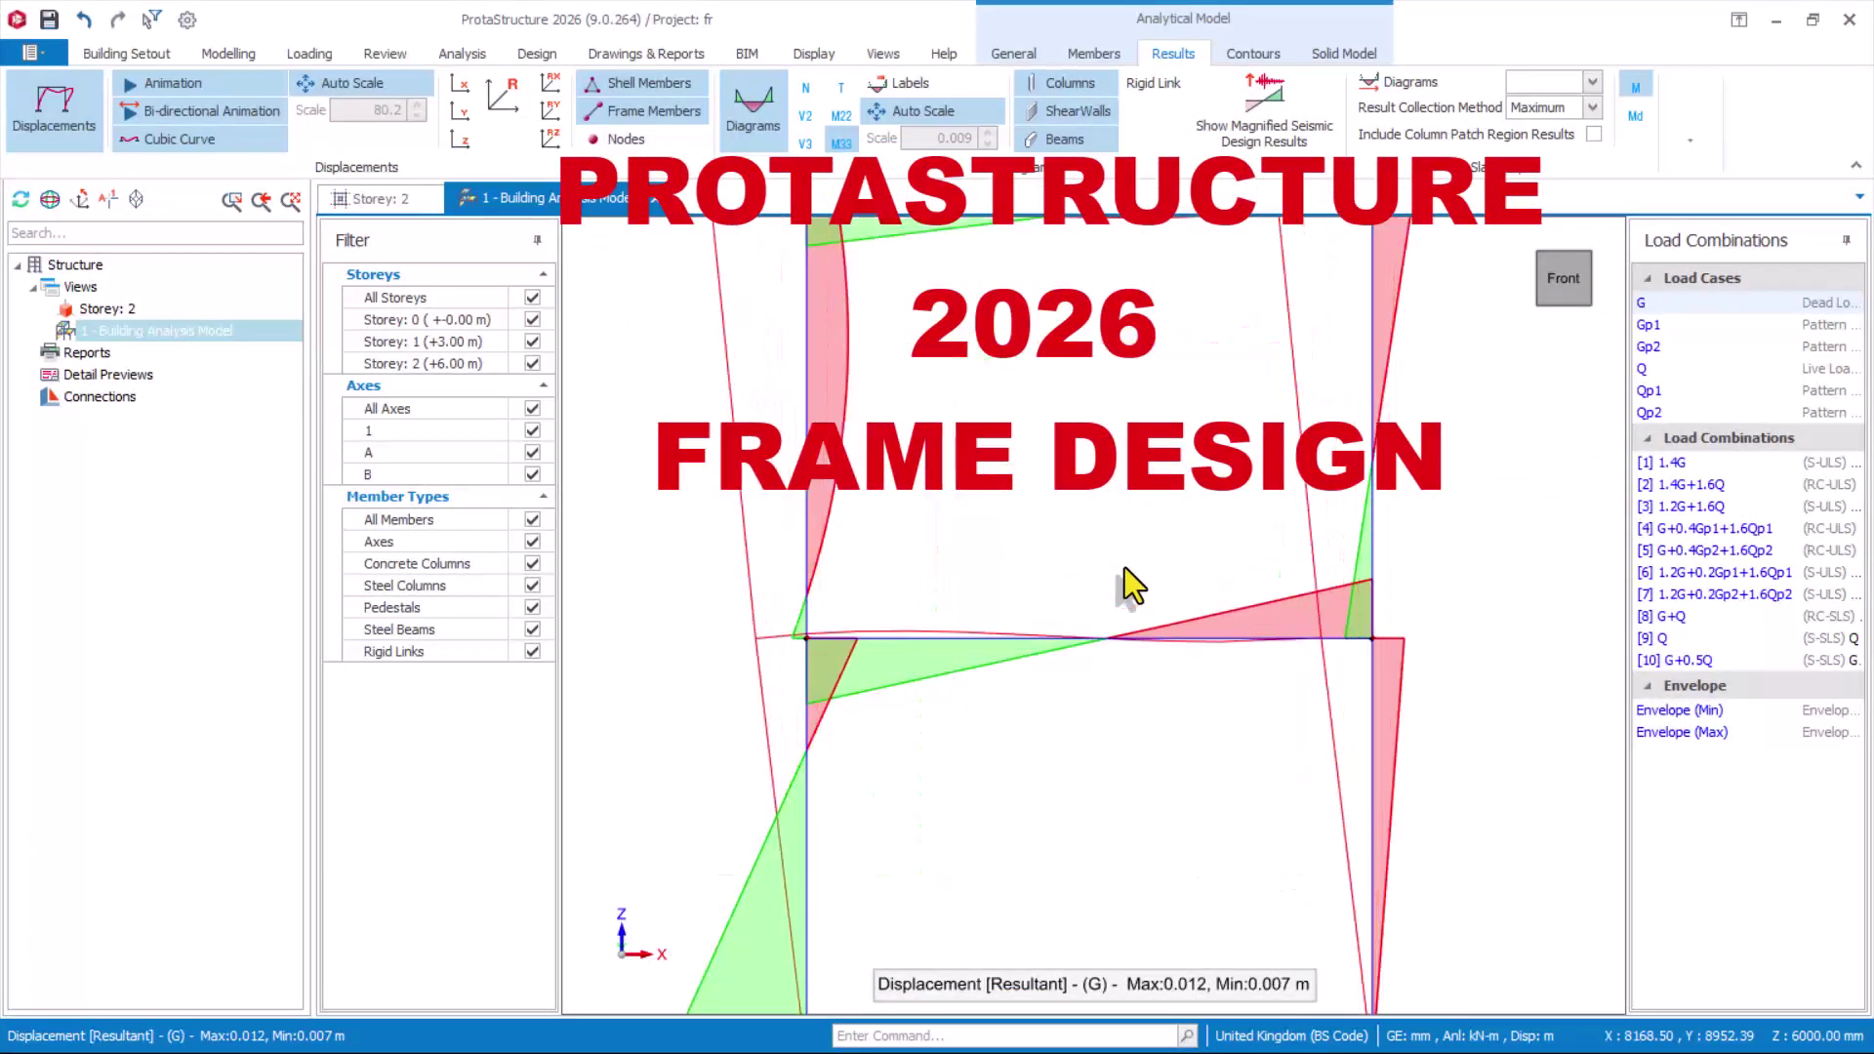
Step: Examine the finished frame's results, switching the member diagrams to V2 shear and back to M33 moment
{"action": "scroll", "coordinate": [1182, 580], "scroll_direction": "up", "scroll_amount": 3}
{"action": "scroll", "coordinate": [1185, 582], "scroll_direction": "down", "scroll_amount": 3}
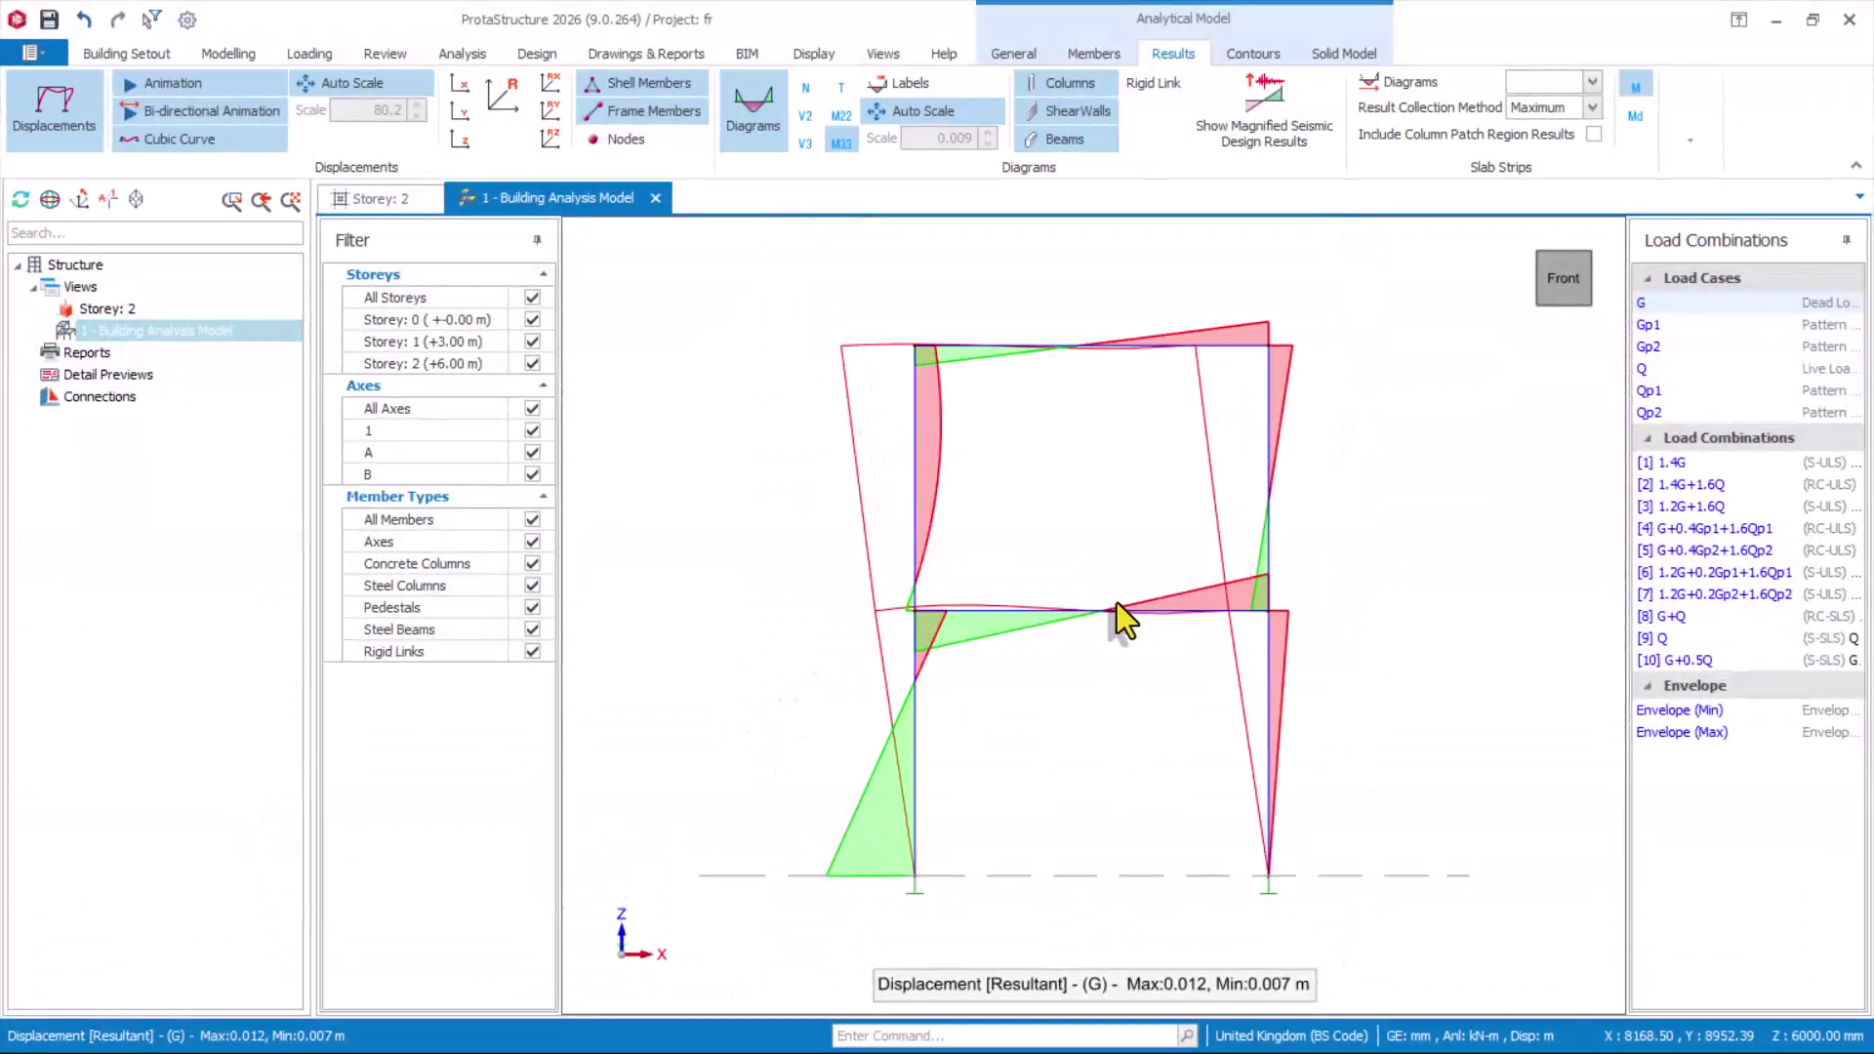
{"action": "scroll", "coordinate": [1114, 602], "scroll_direction": "down", "scroll_amount": 2}
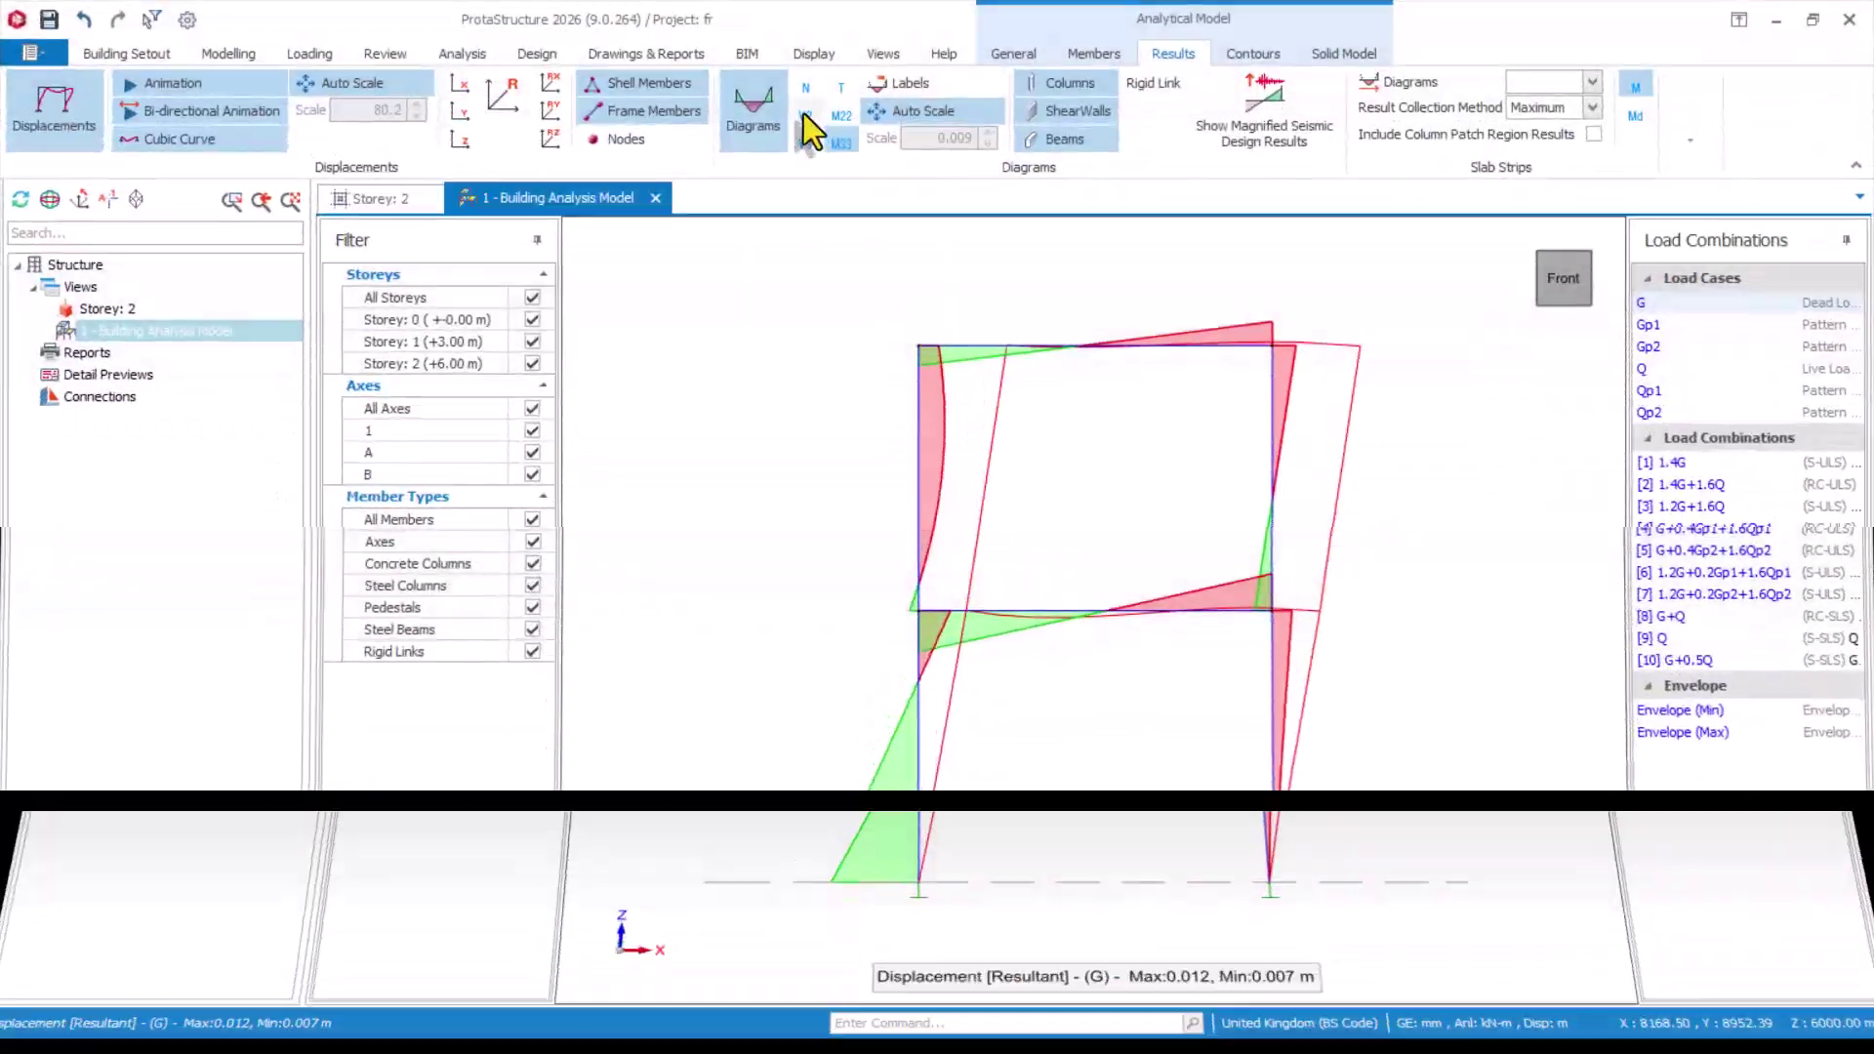
{"action": "left_click", "coordinate": [805, 113]}
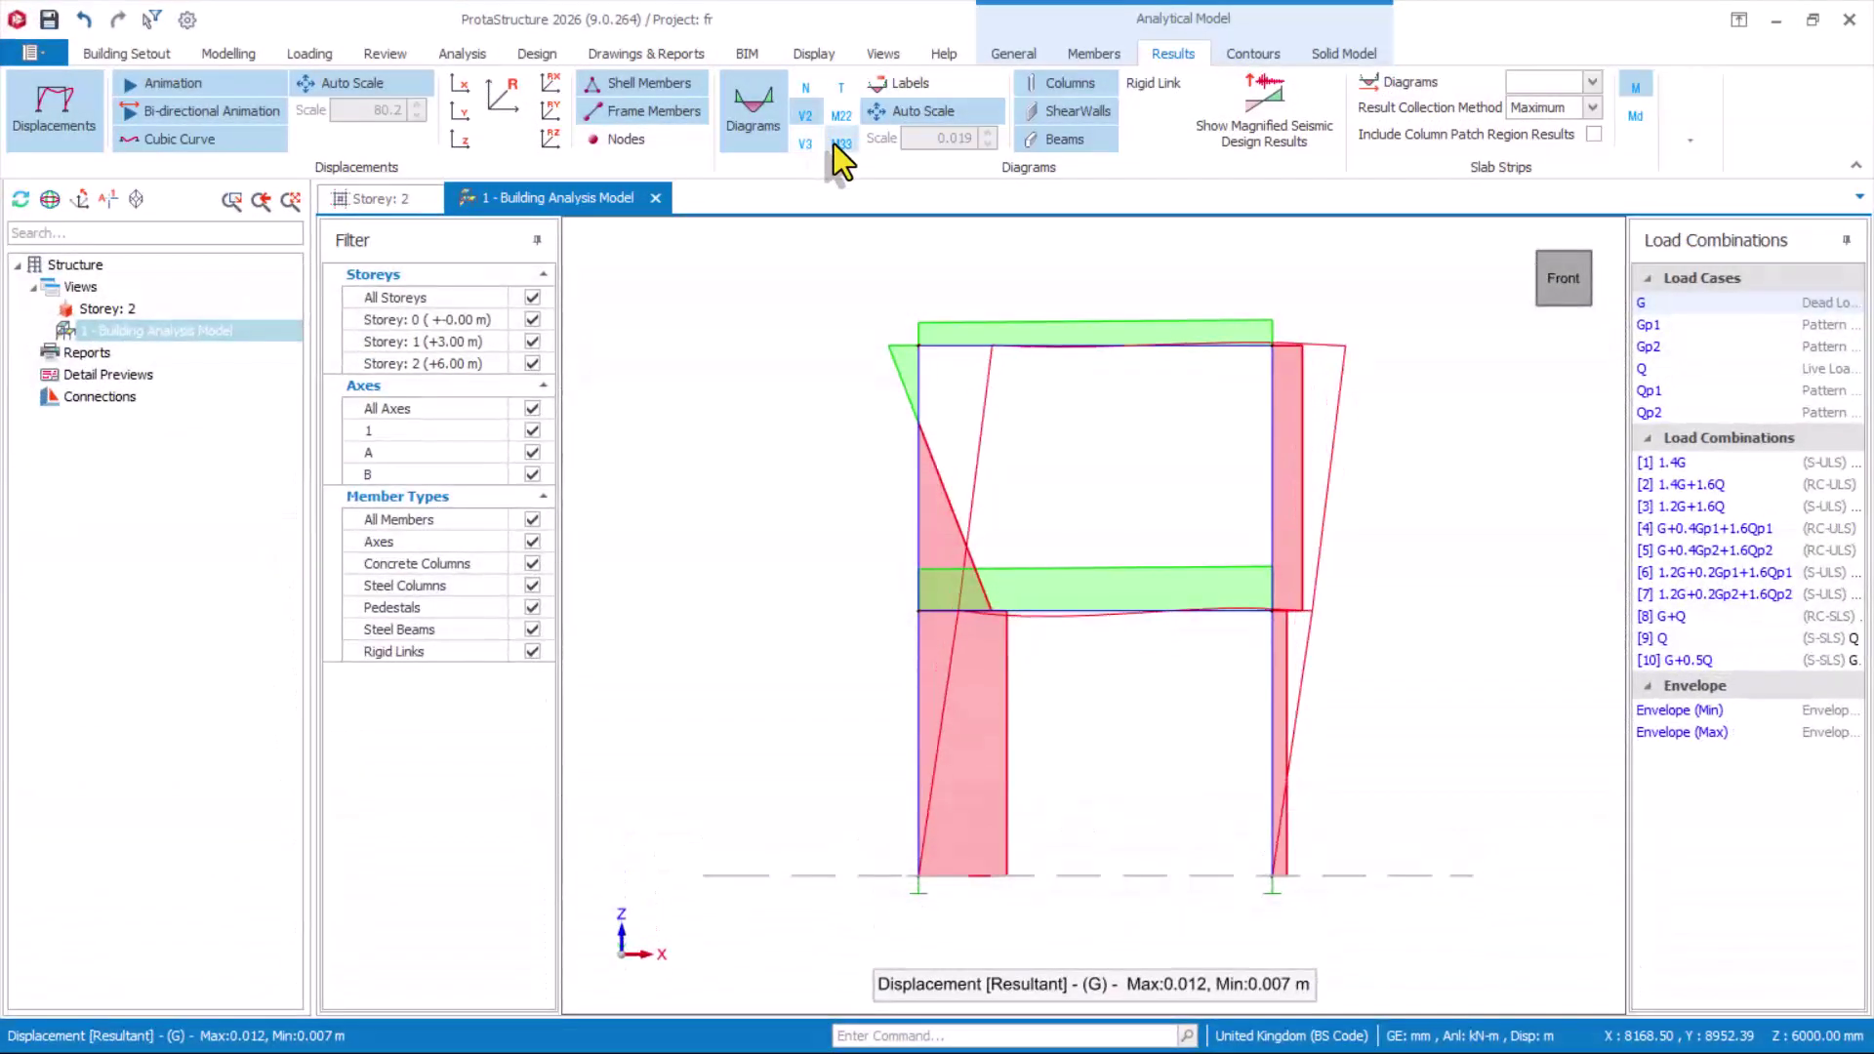
{"action": "left_click", "coordinate": [836, 144]}
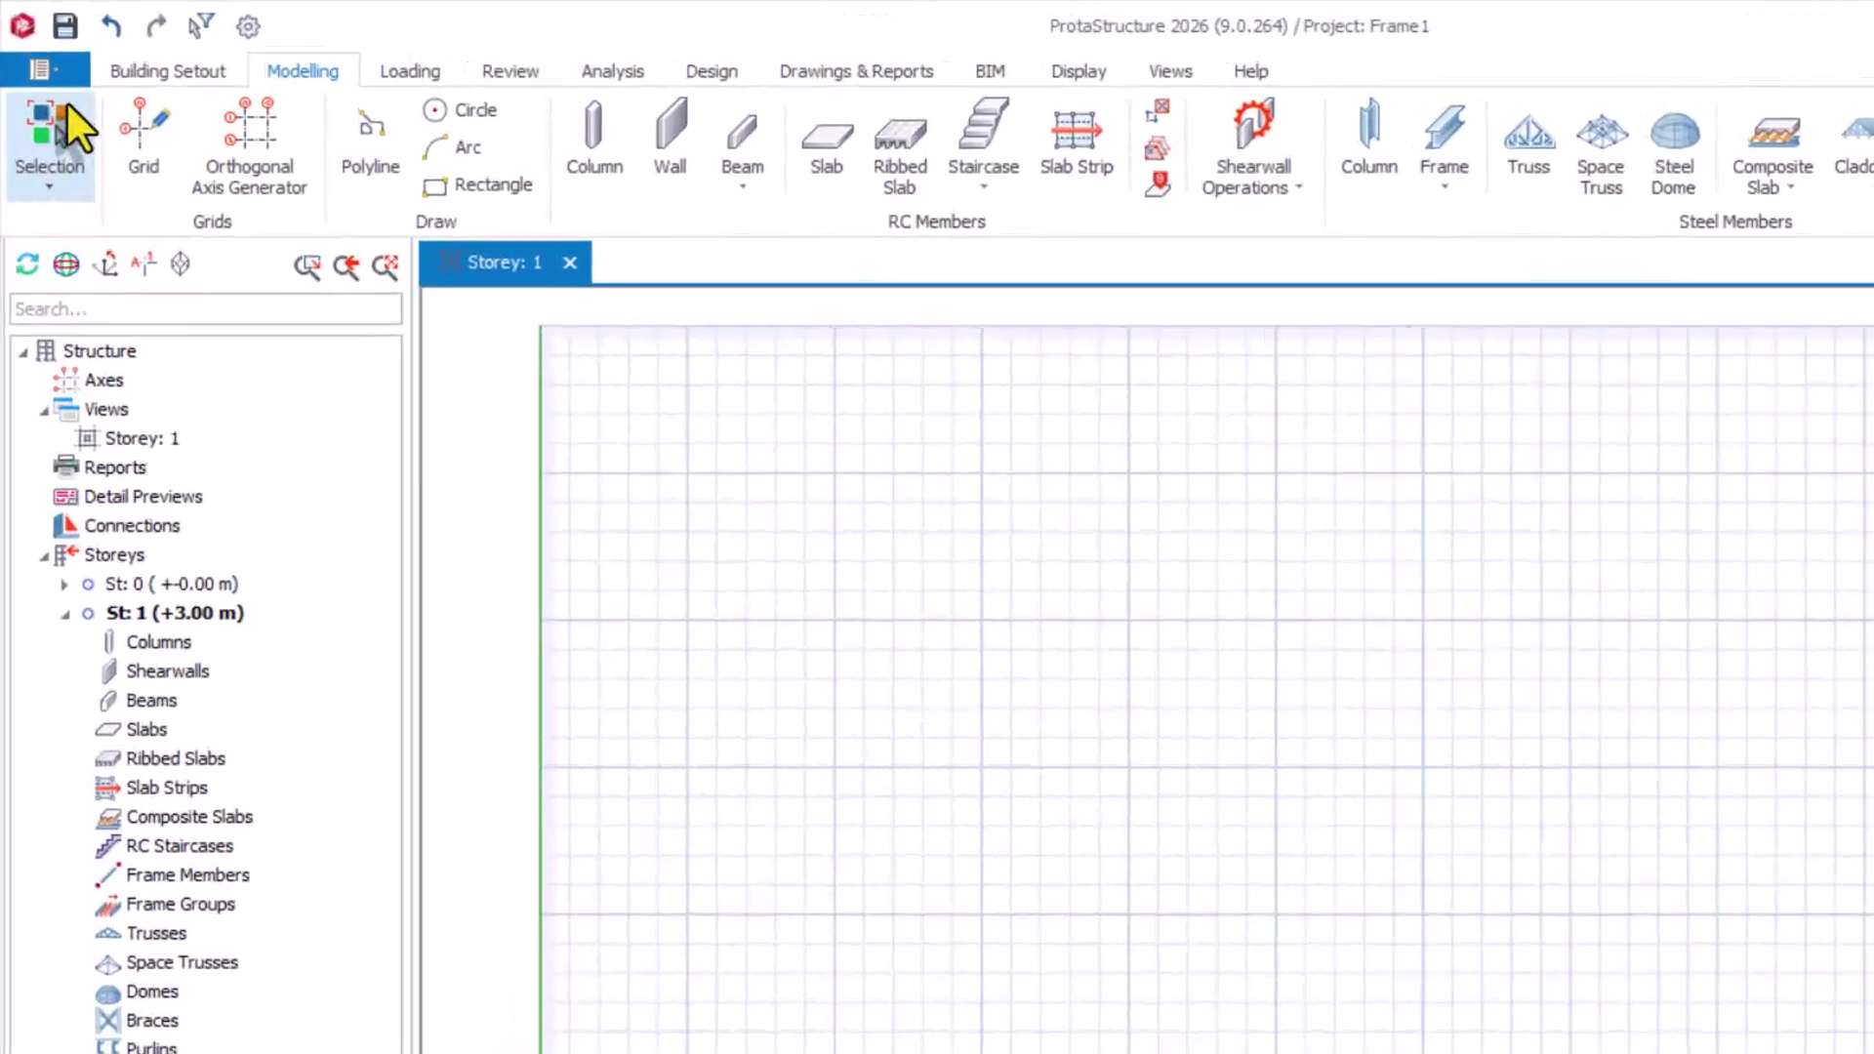
Step: Create a new project named Frame2 from the United Kingdom (EuroCode) template
{"action": "left_click", "coordinate": [32, 54]}
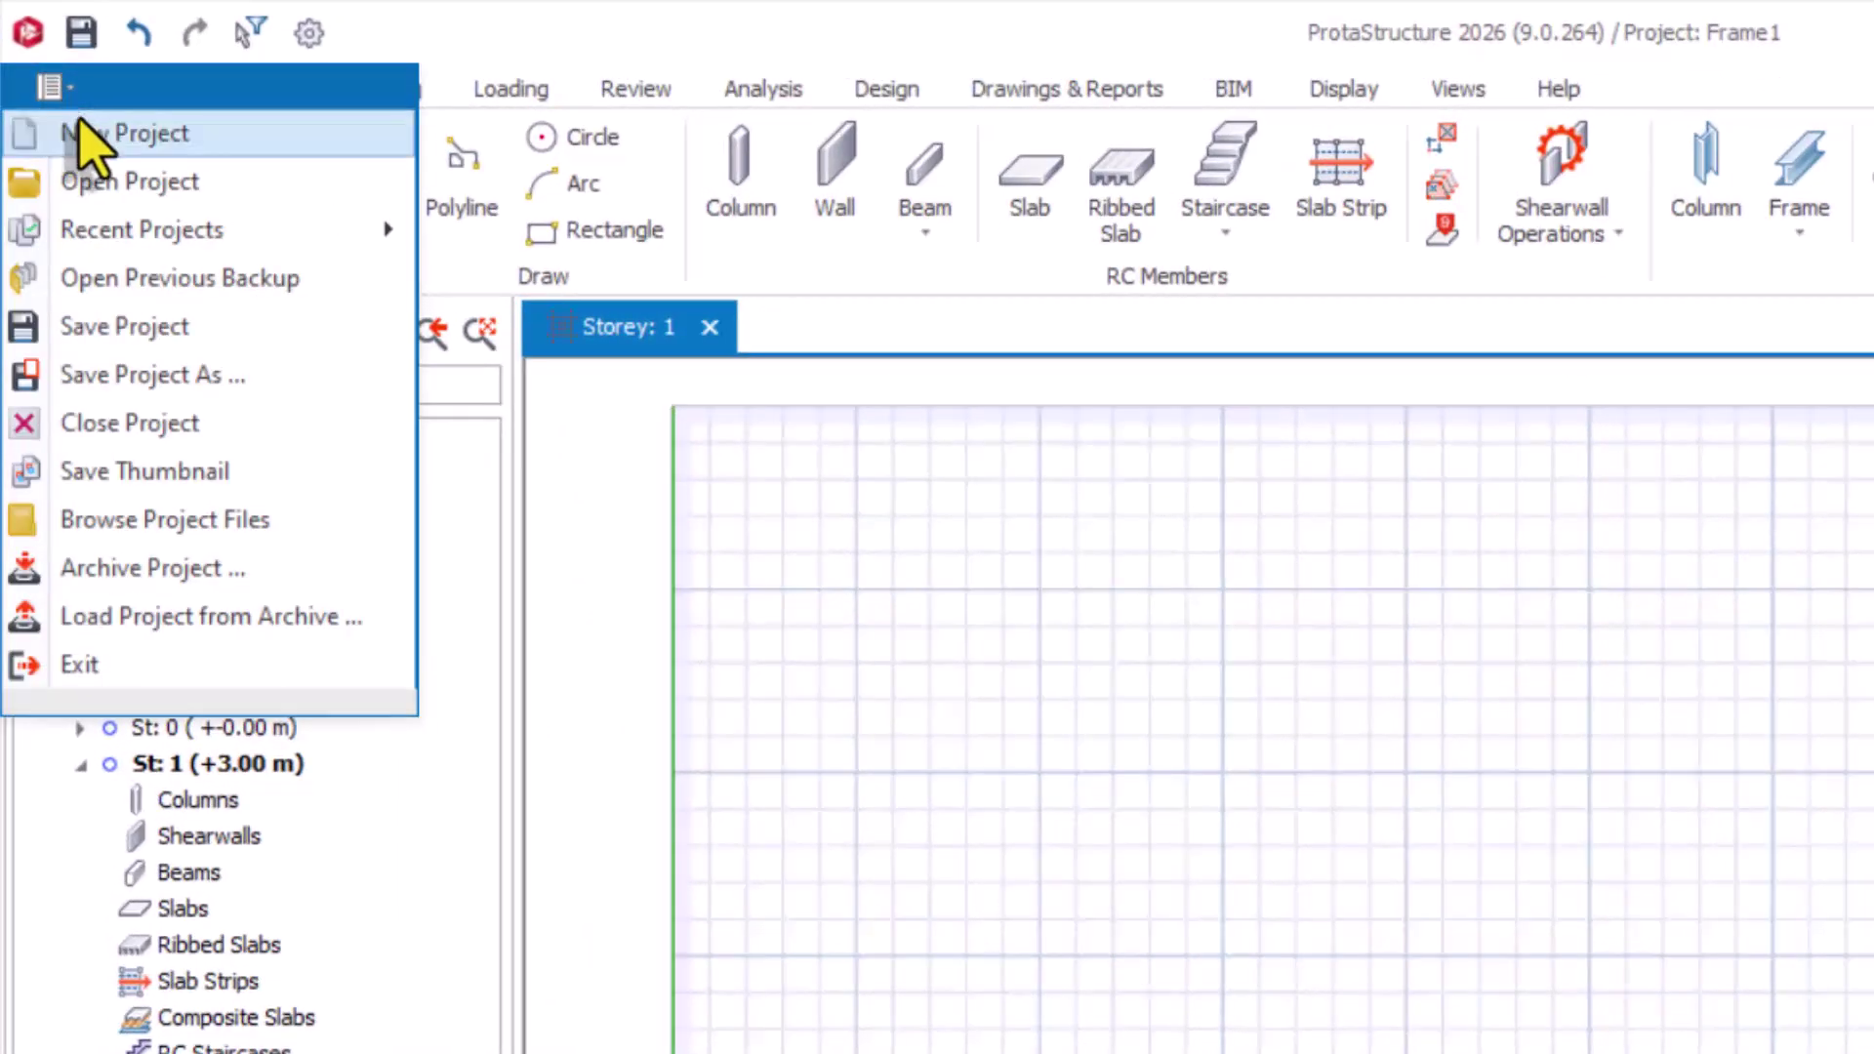
{"action": "left_click", "coordinate": [78, 132]}
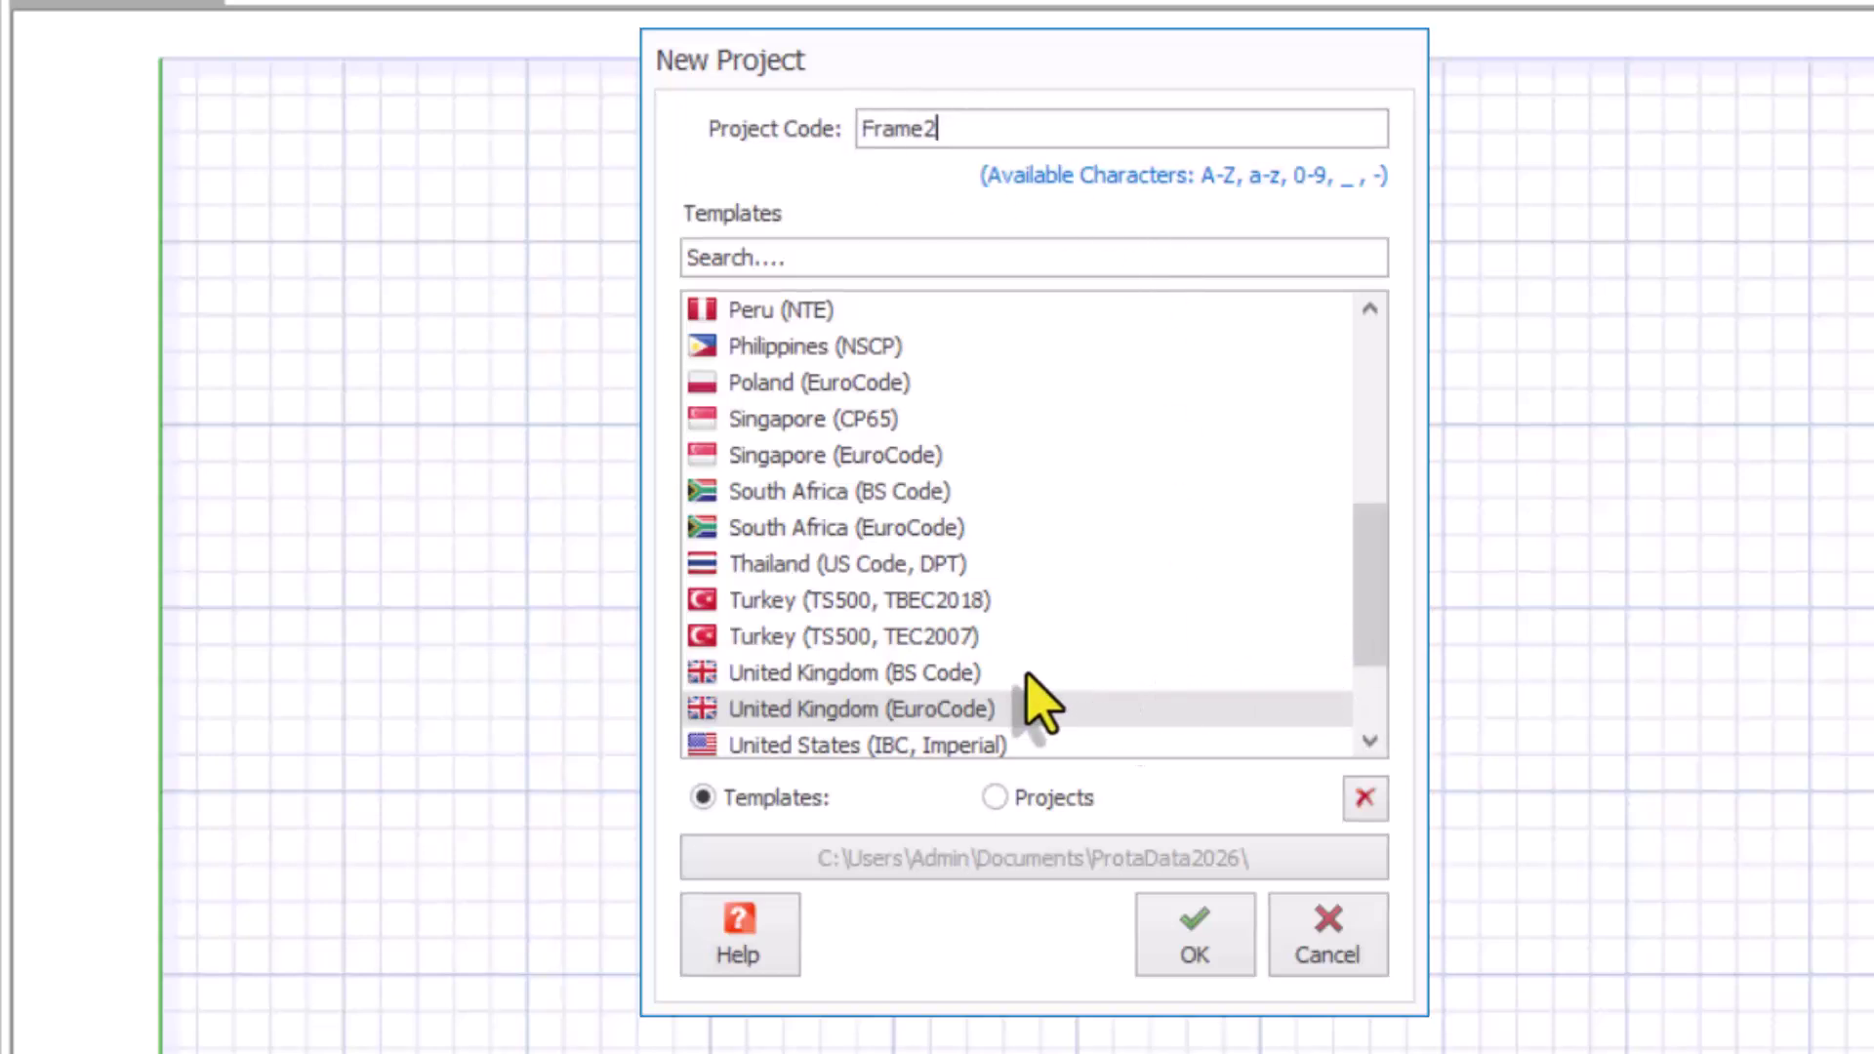
{"action": "left_click", "coordinate": [877, 722]}
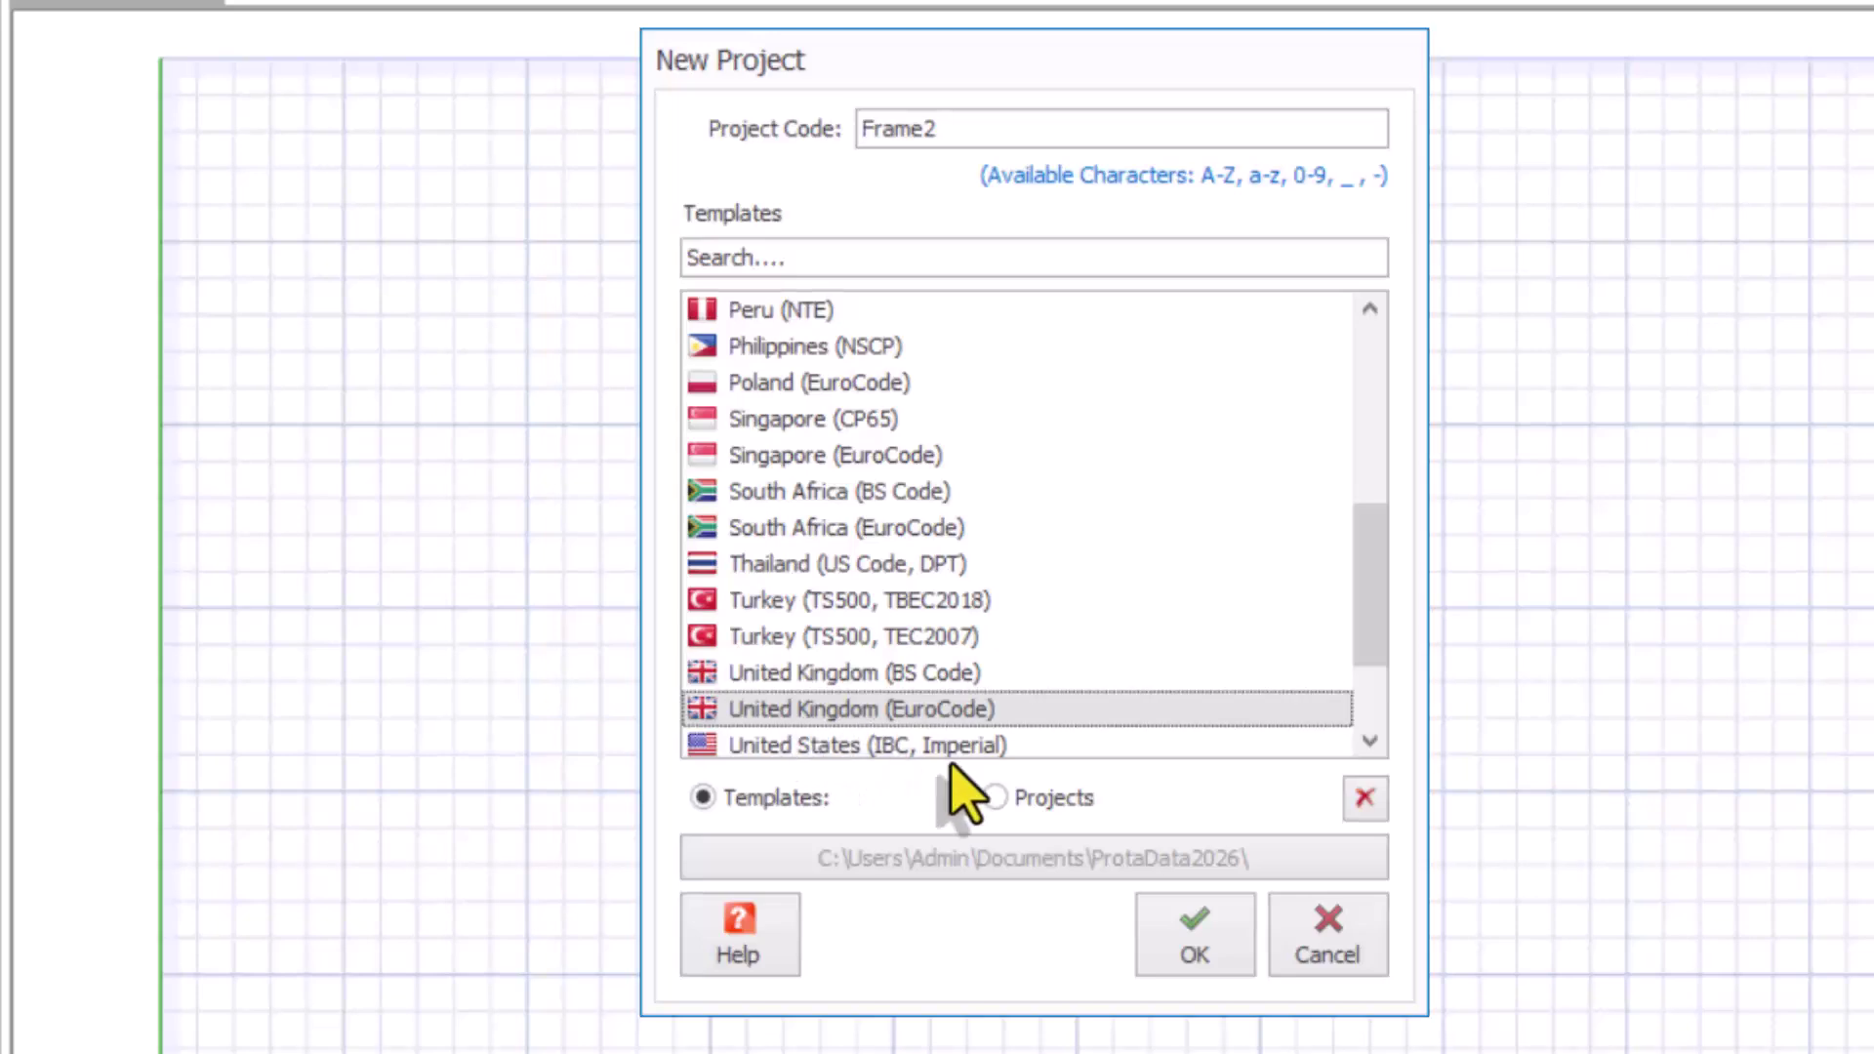
{"action": "left_click", "coordinate": [1178, 952]}
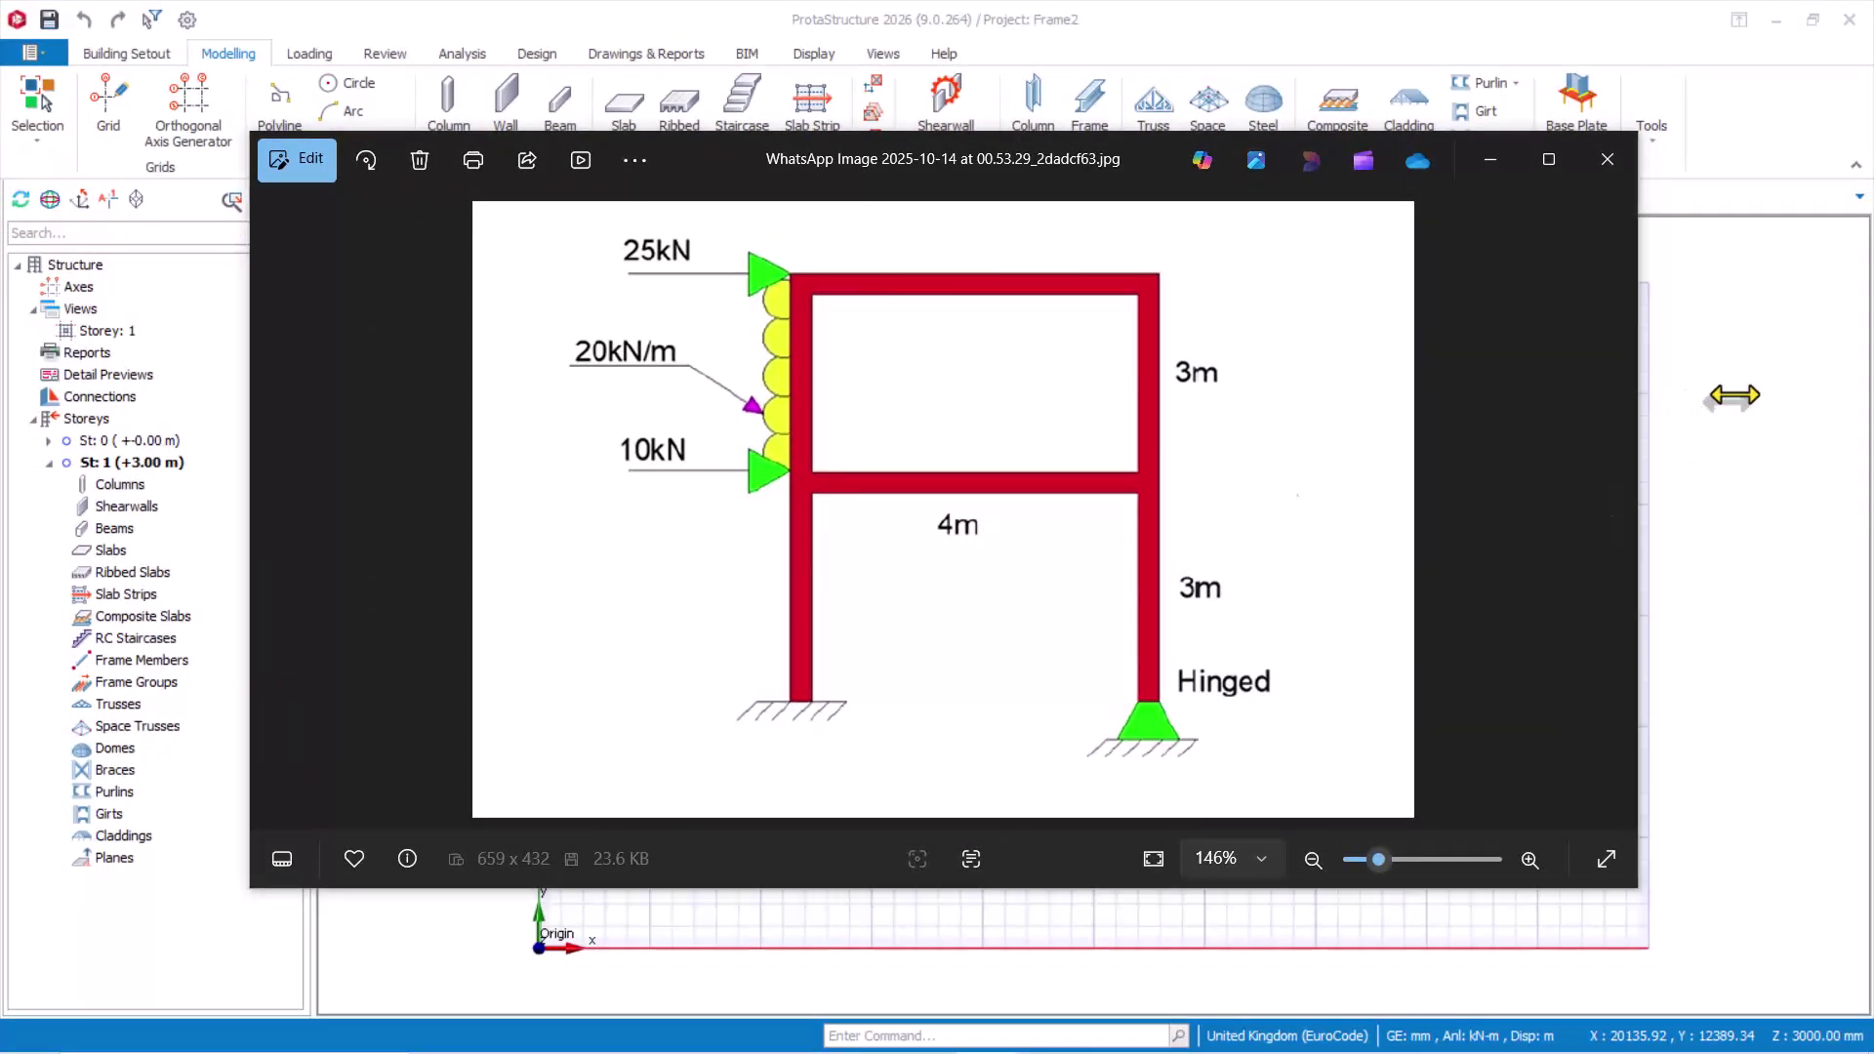
Step: Draw a vertical grid axis A about 6.4 m long and a horizontal axis 1 about 7.8 m long crossing it
{"action": "left_click", "coordinate": [1688, 396]}
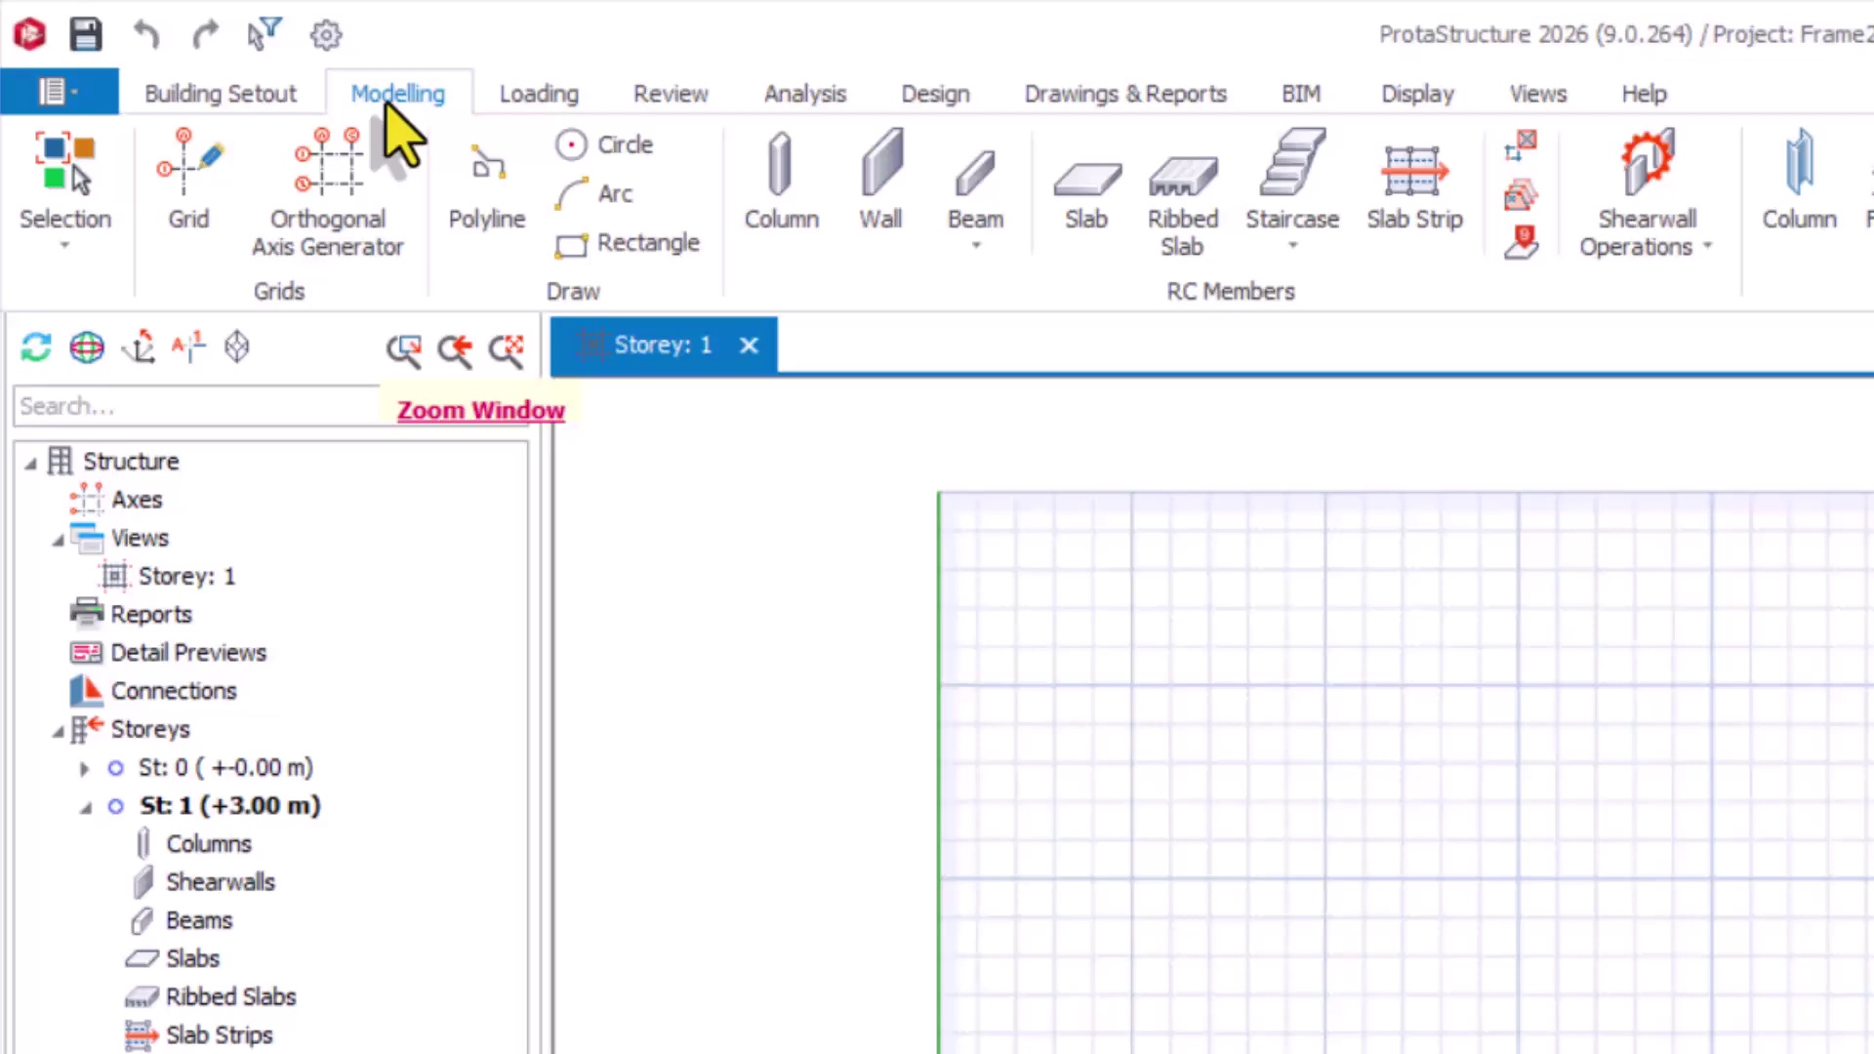
{"action": "left_click", "coordinate": [189, 181]}
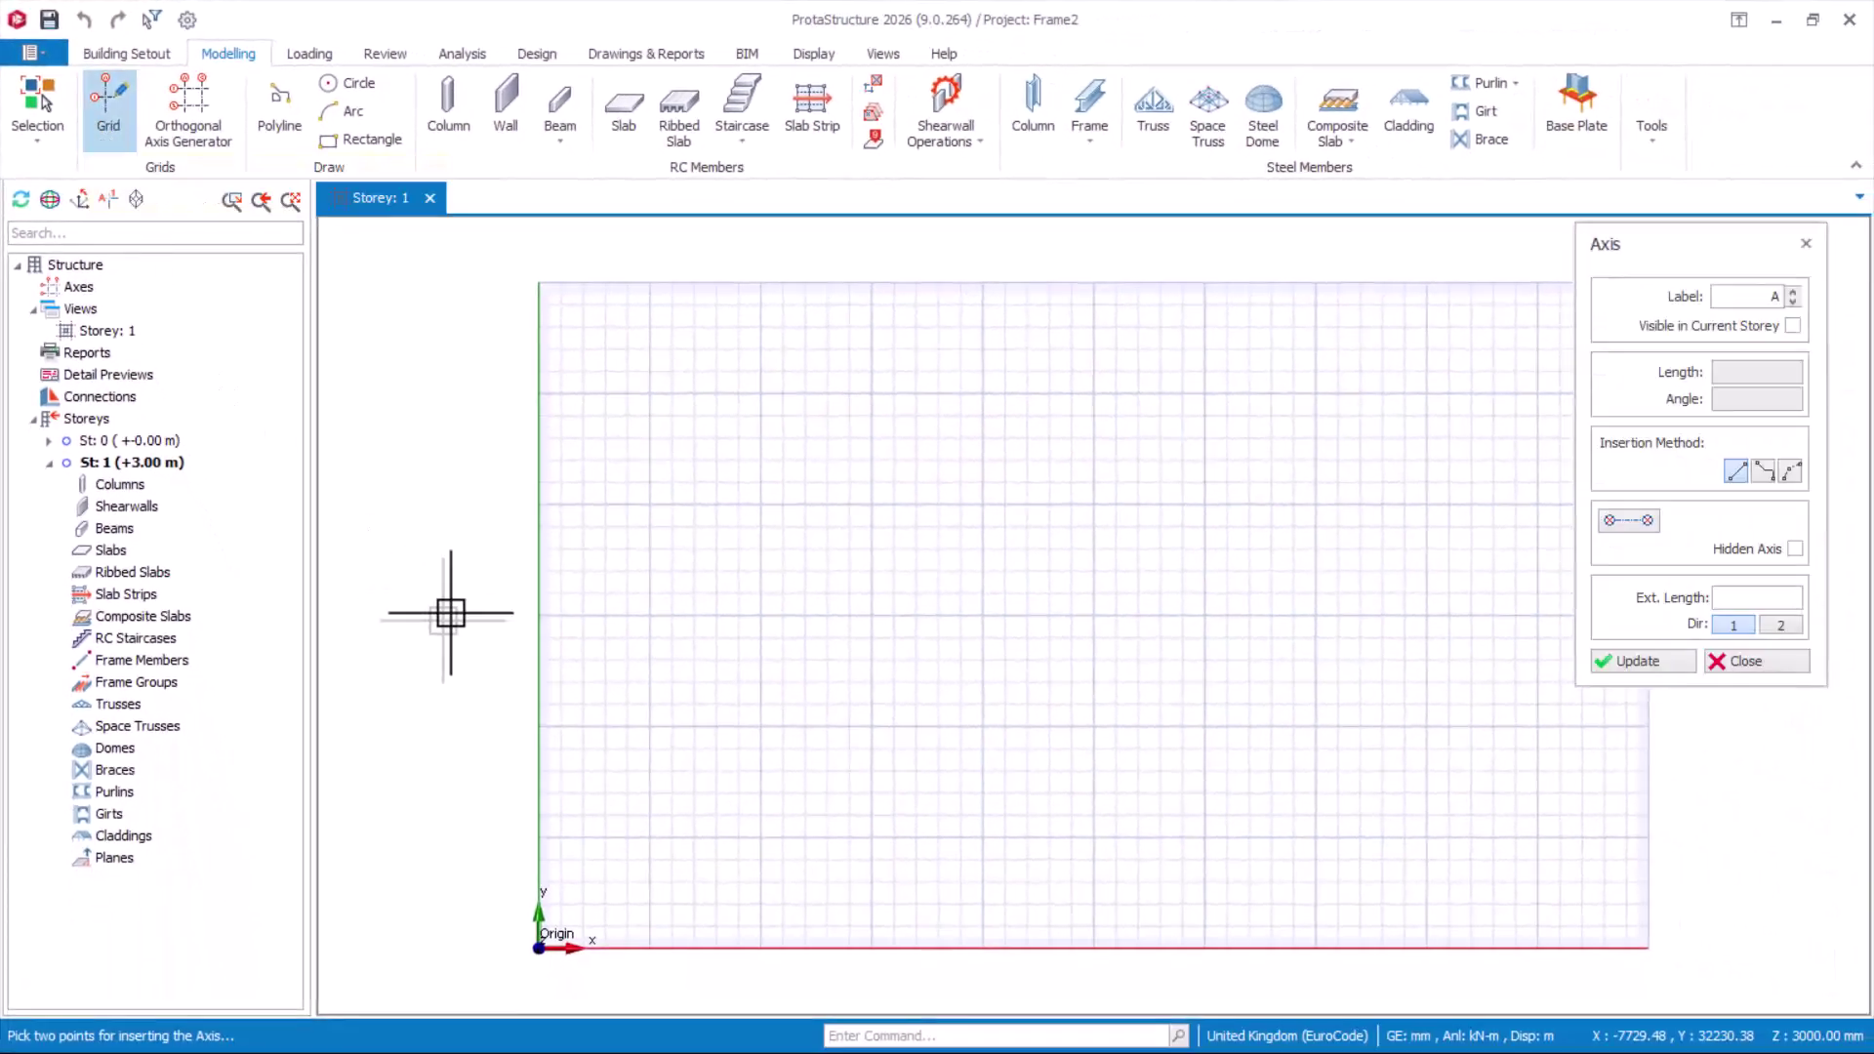
{"action": "left_click", "coordinate": [660, 574]}
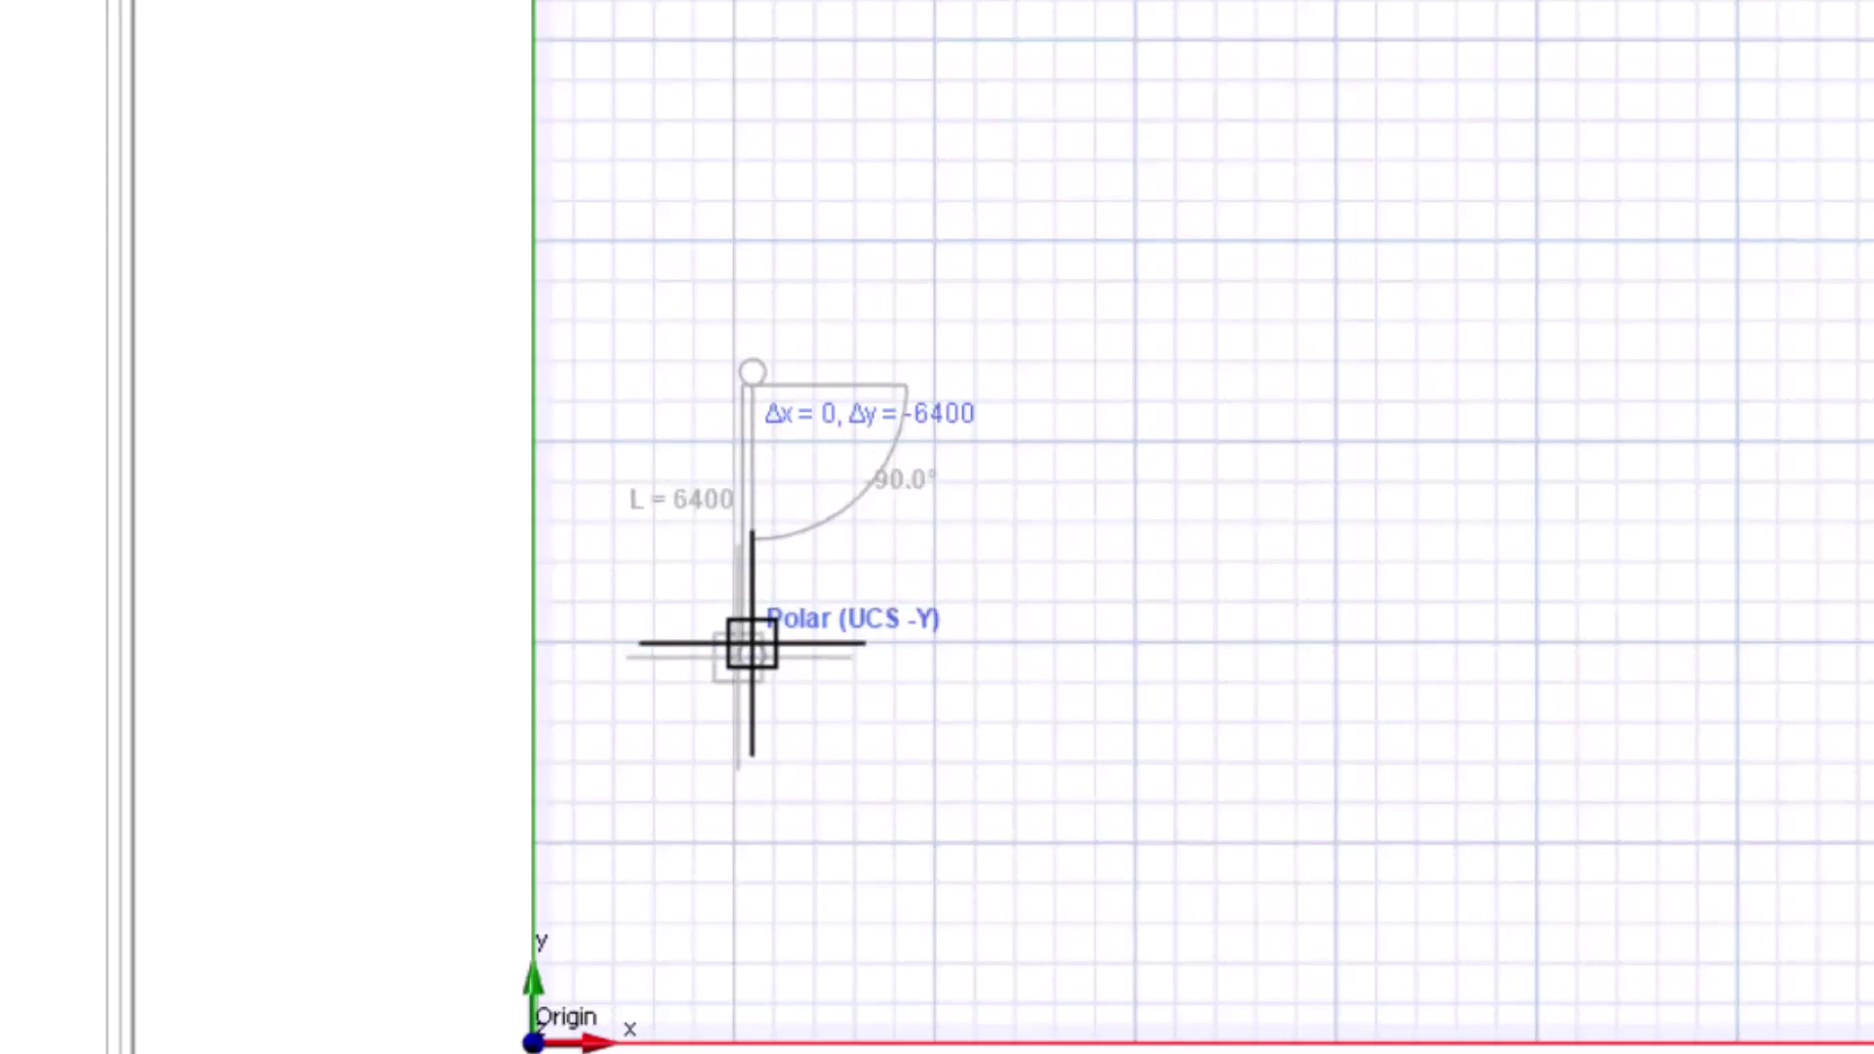
{"action": "left_click", "coordinate": [751, 661]}
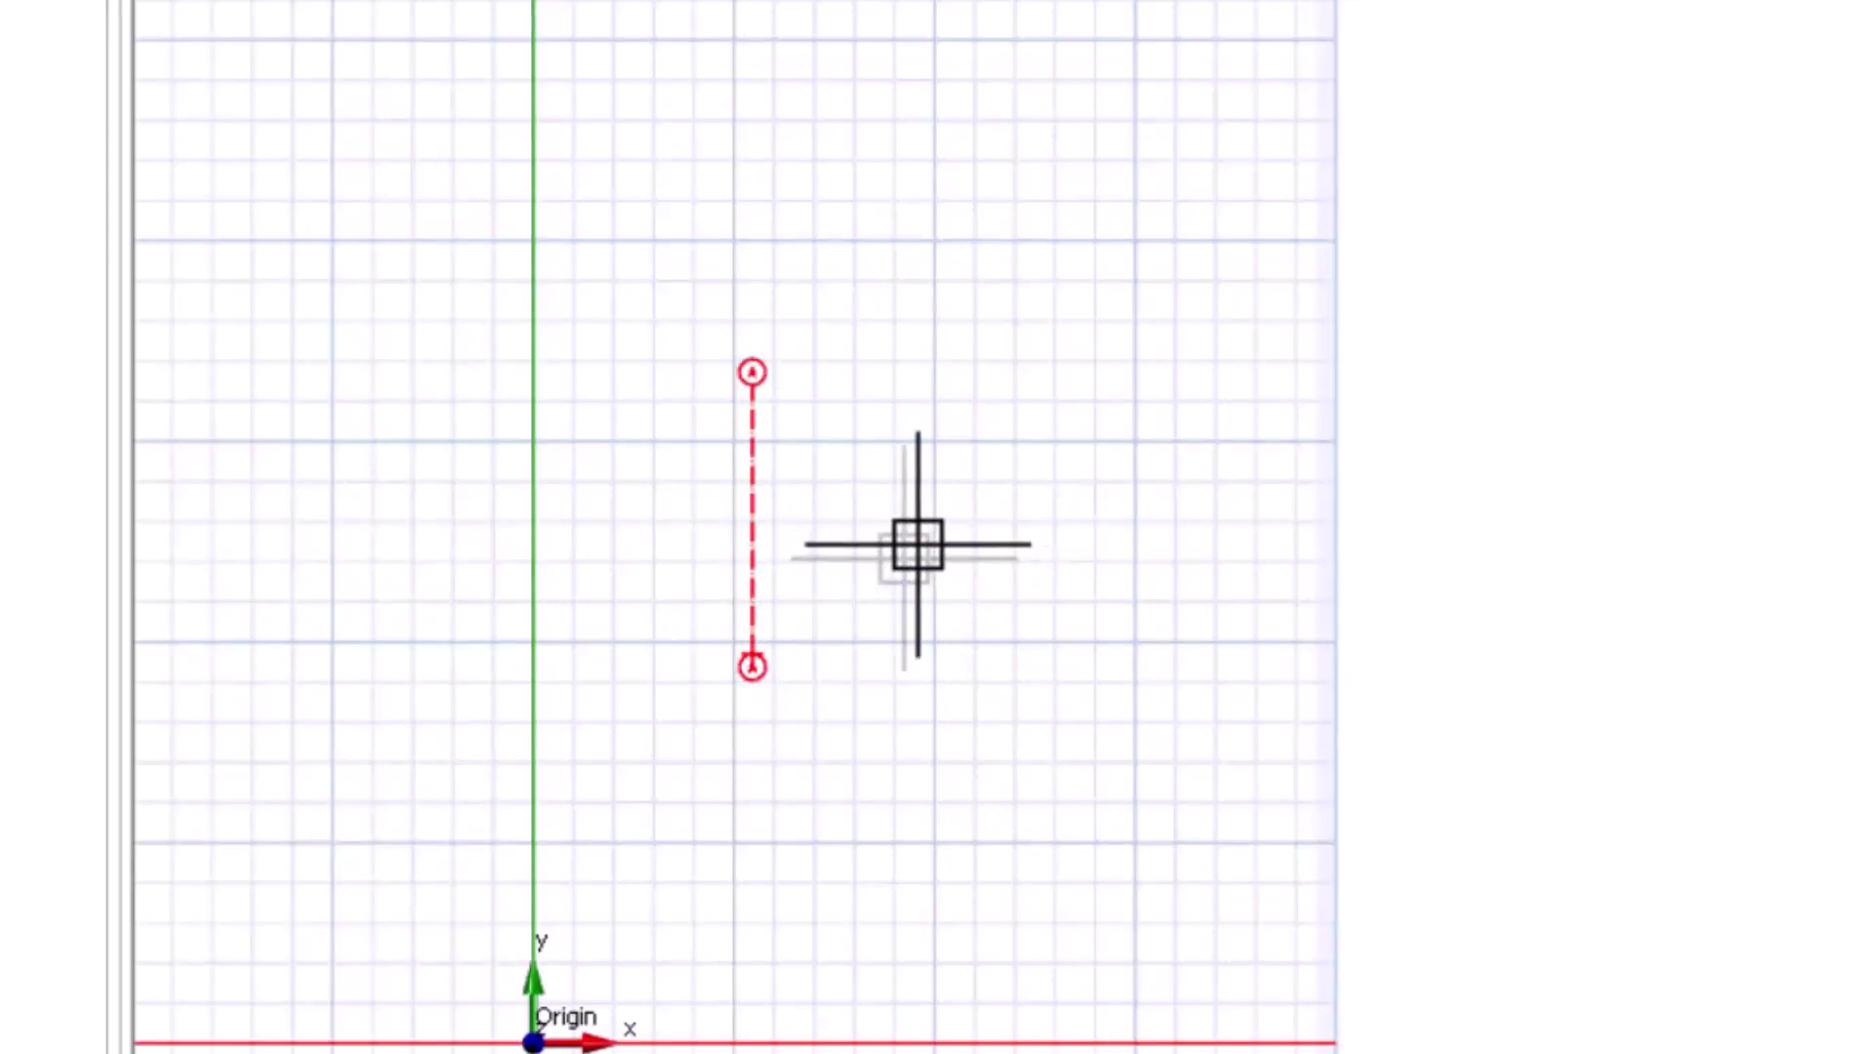
{"action": "left_click", "coordinate": [668, 503]}
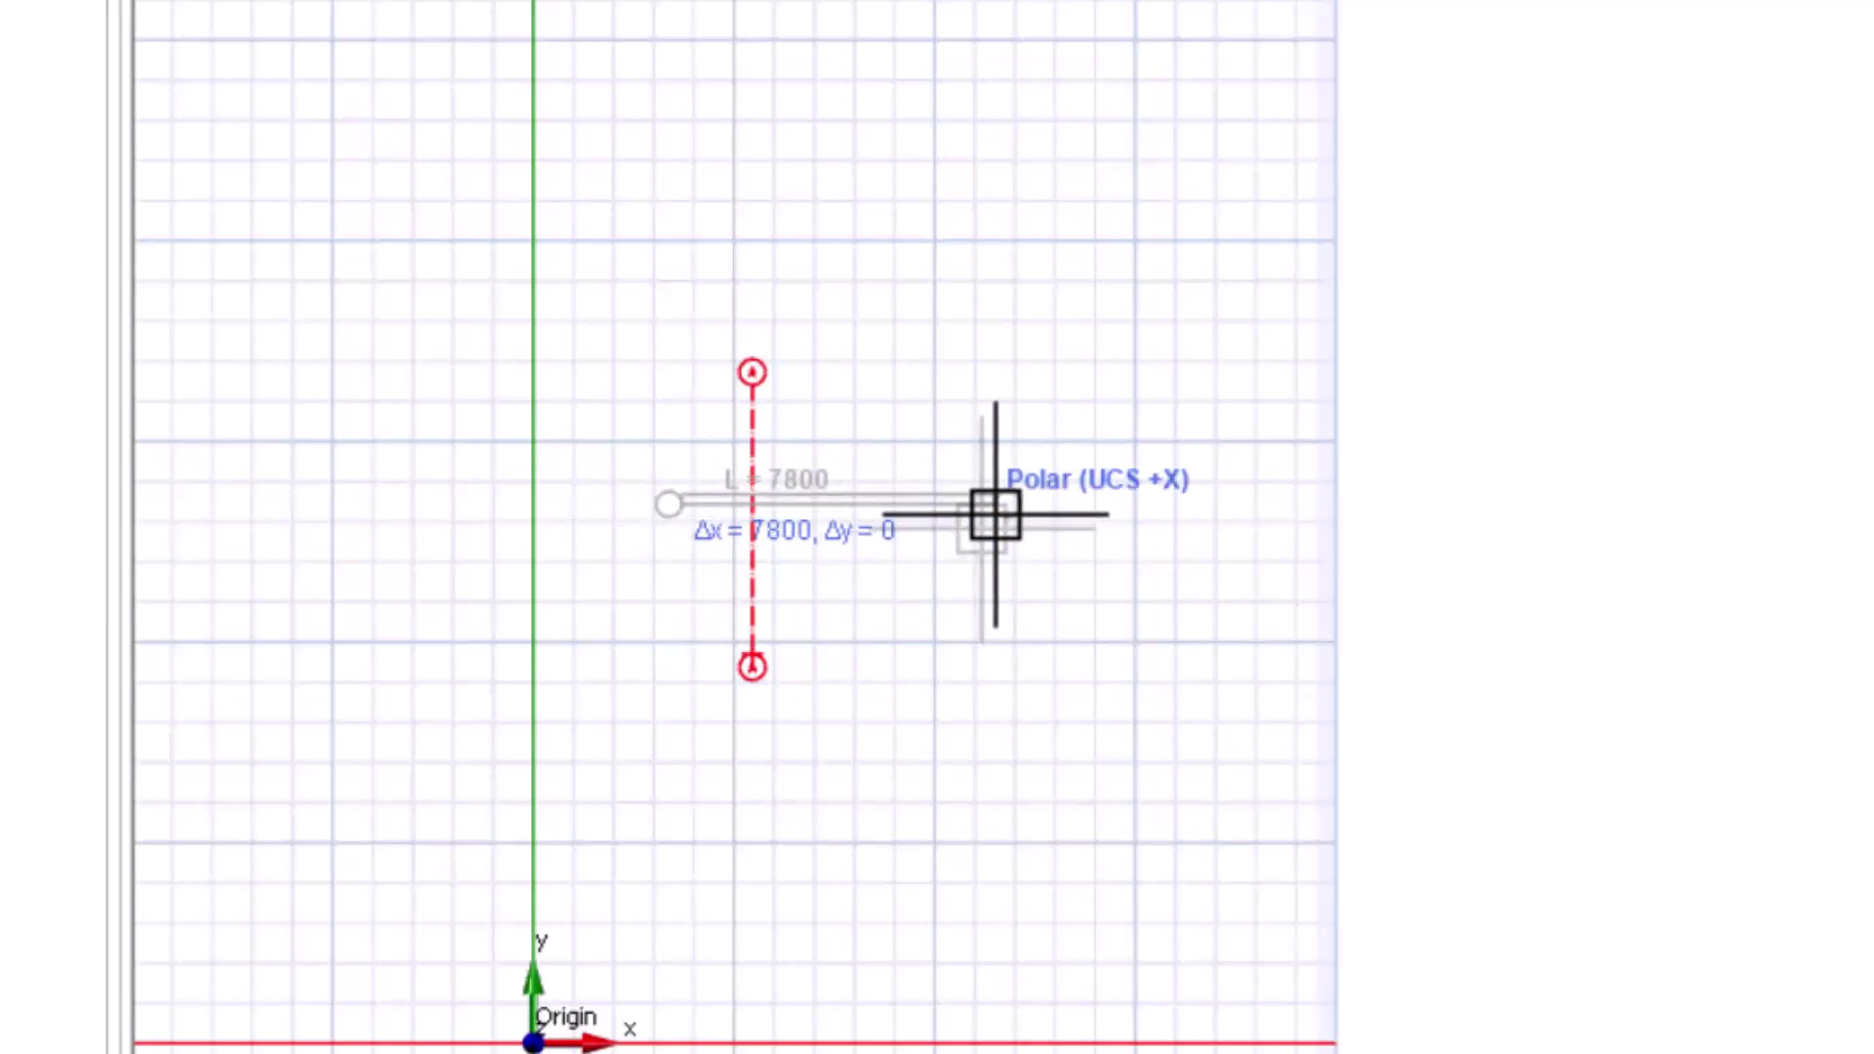
{"action": "left_click", "coordinate": [996, 515]}
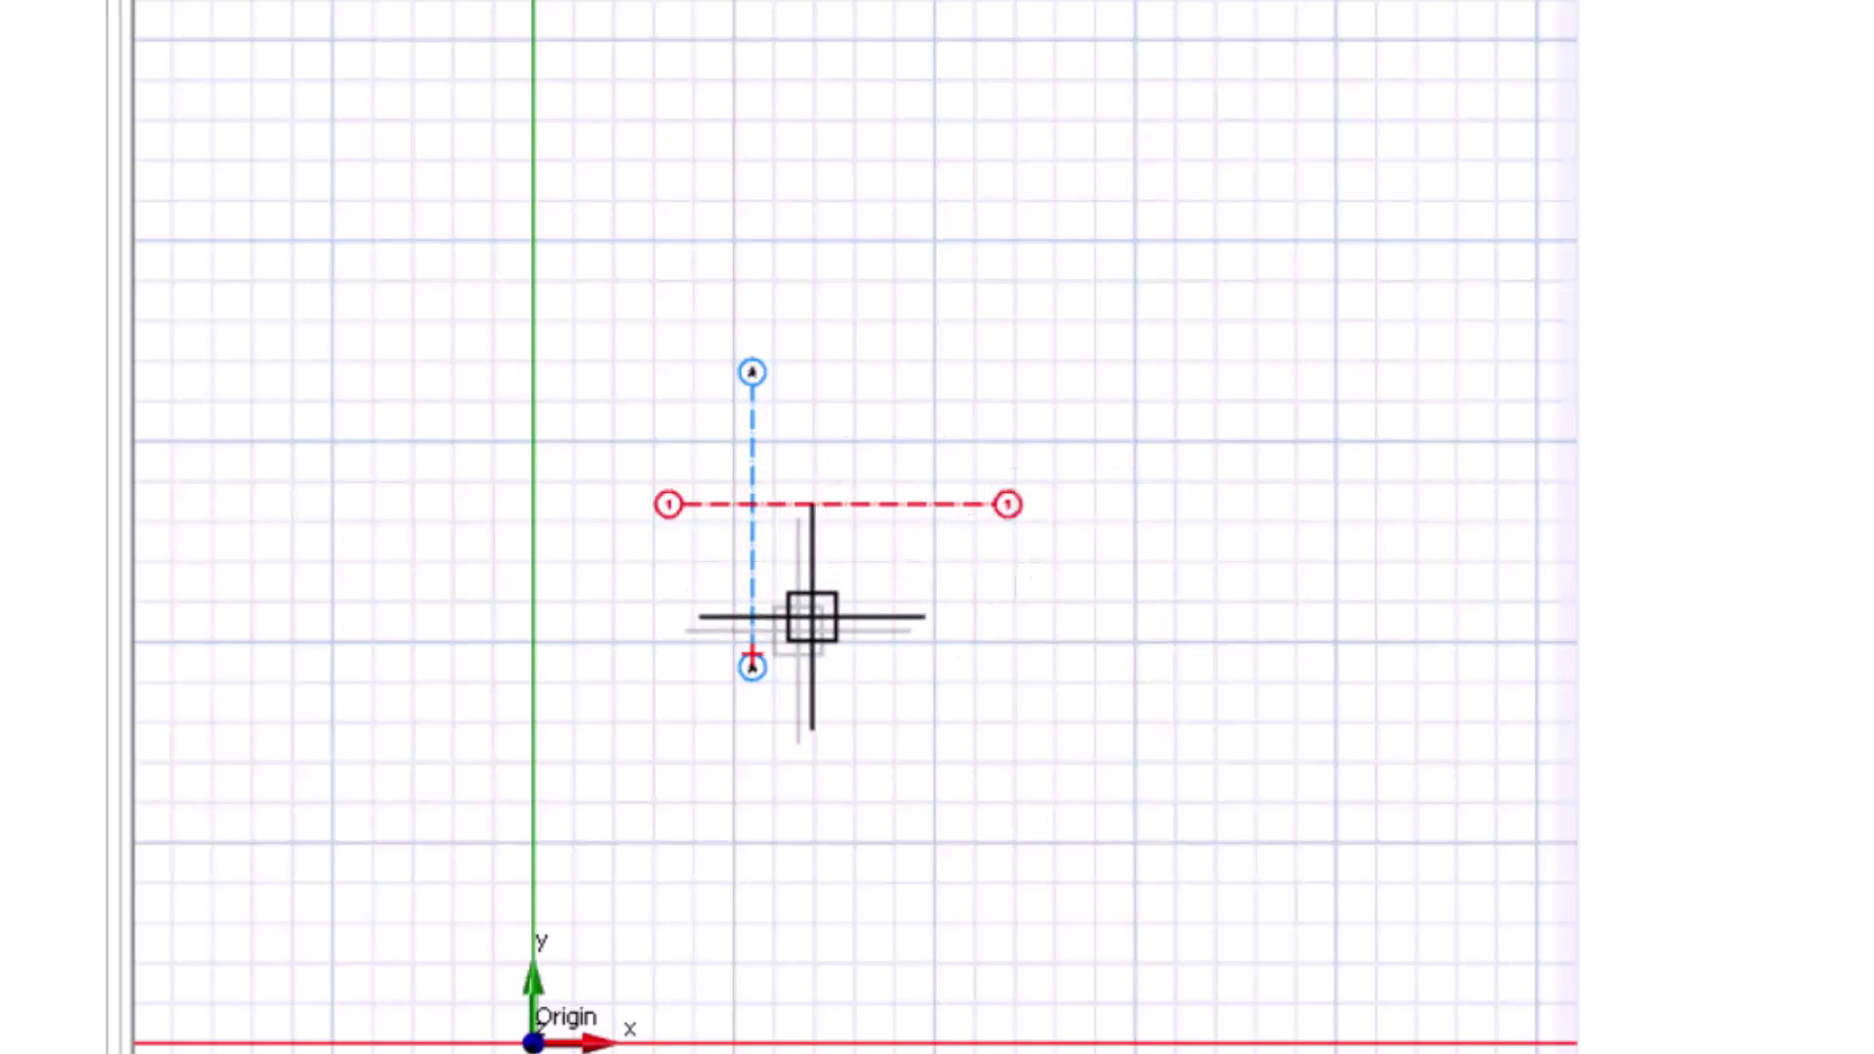
{"action": "key", "text": "Escape"}
Step: Offset vertical axis A by 4000 mm in the +X direction to add a second parallel axis
{"action": "scroll", "coordinate": [711, 531], "scroll_direction": "up", "scroll_amount": 2}
{"action": "scroll", "coordinate": [717, 527], "scroll_direction": "up", "scroll_amount": 3}
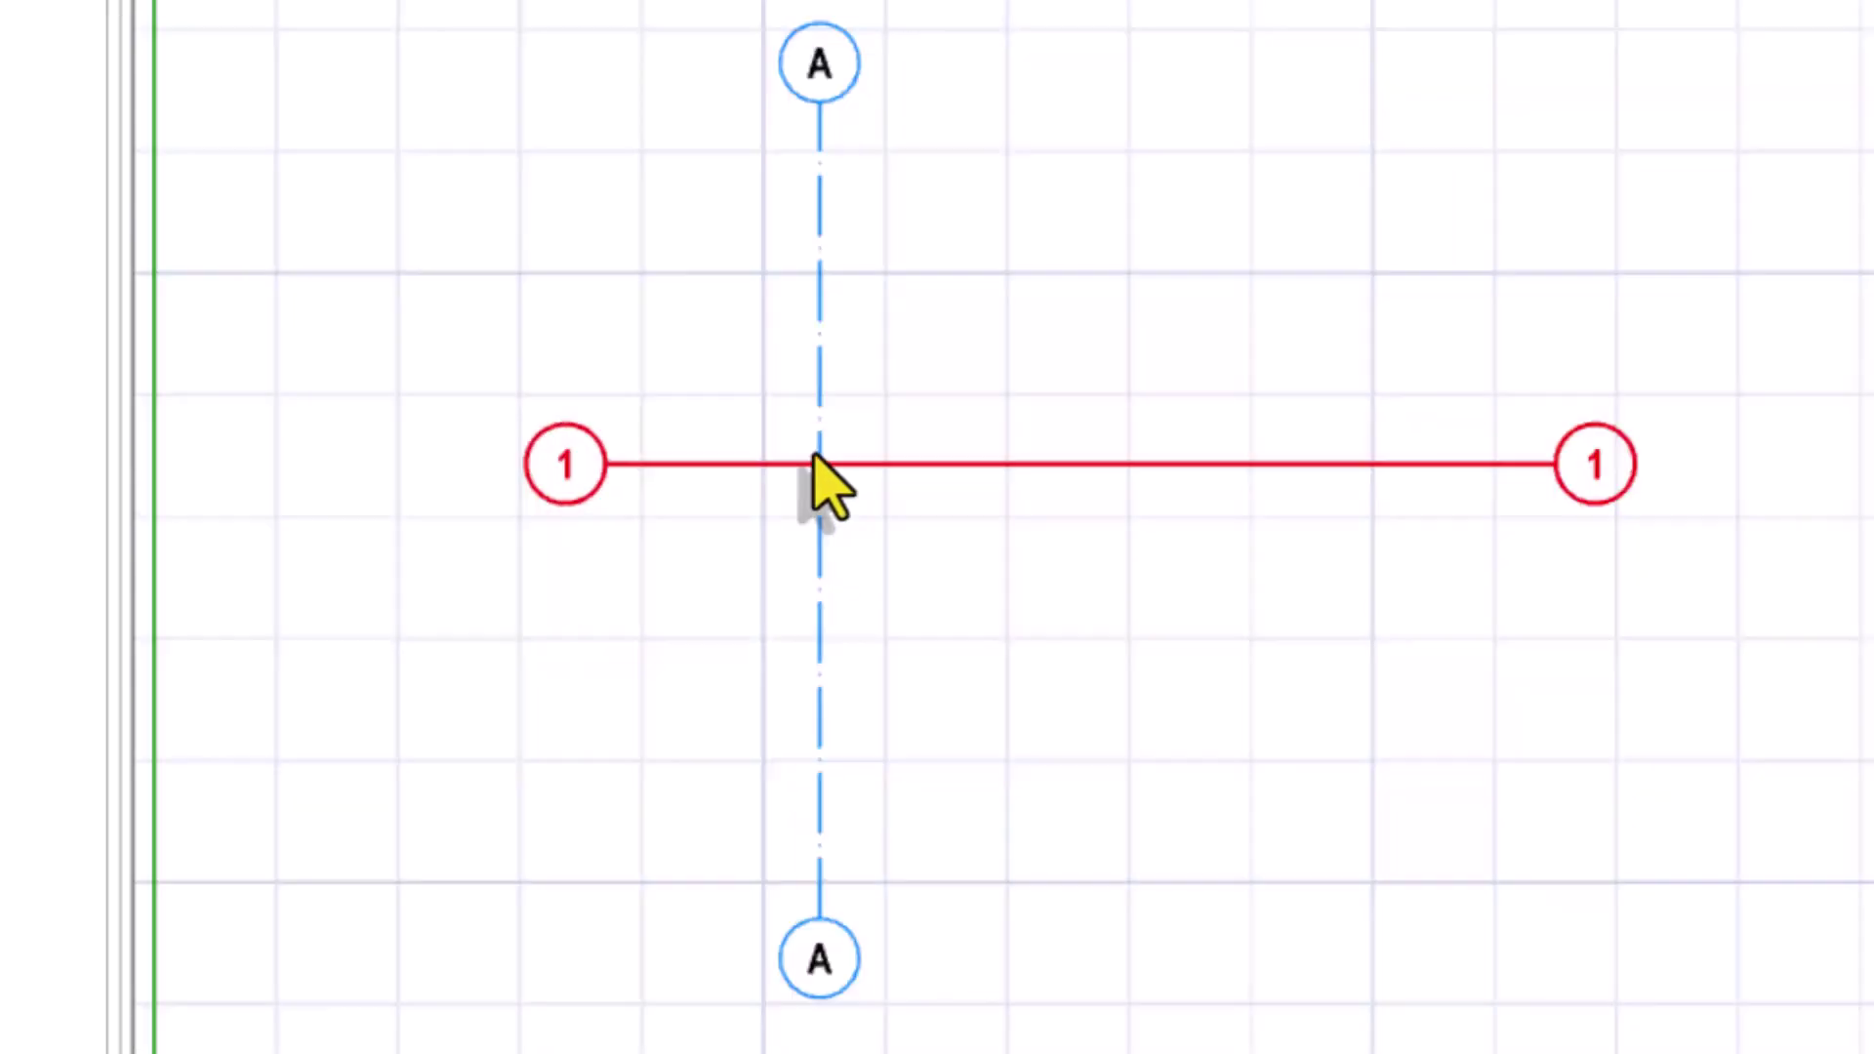
{"action": "left_click", "coordinate": [818, 286]}
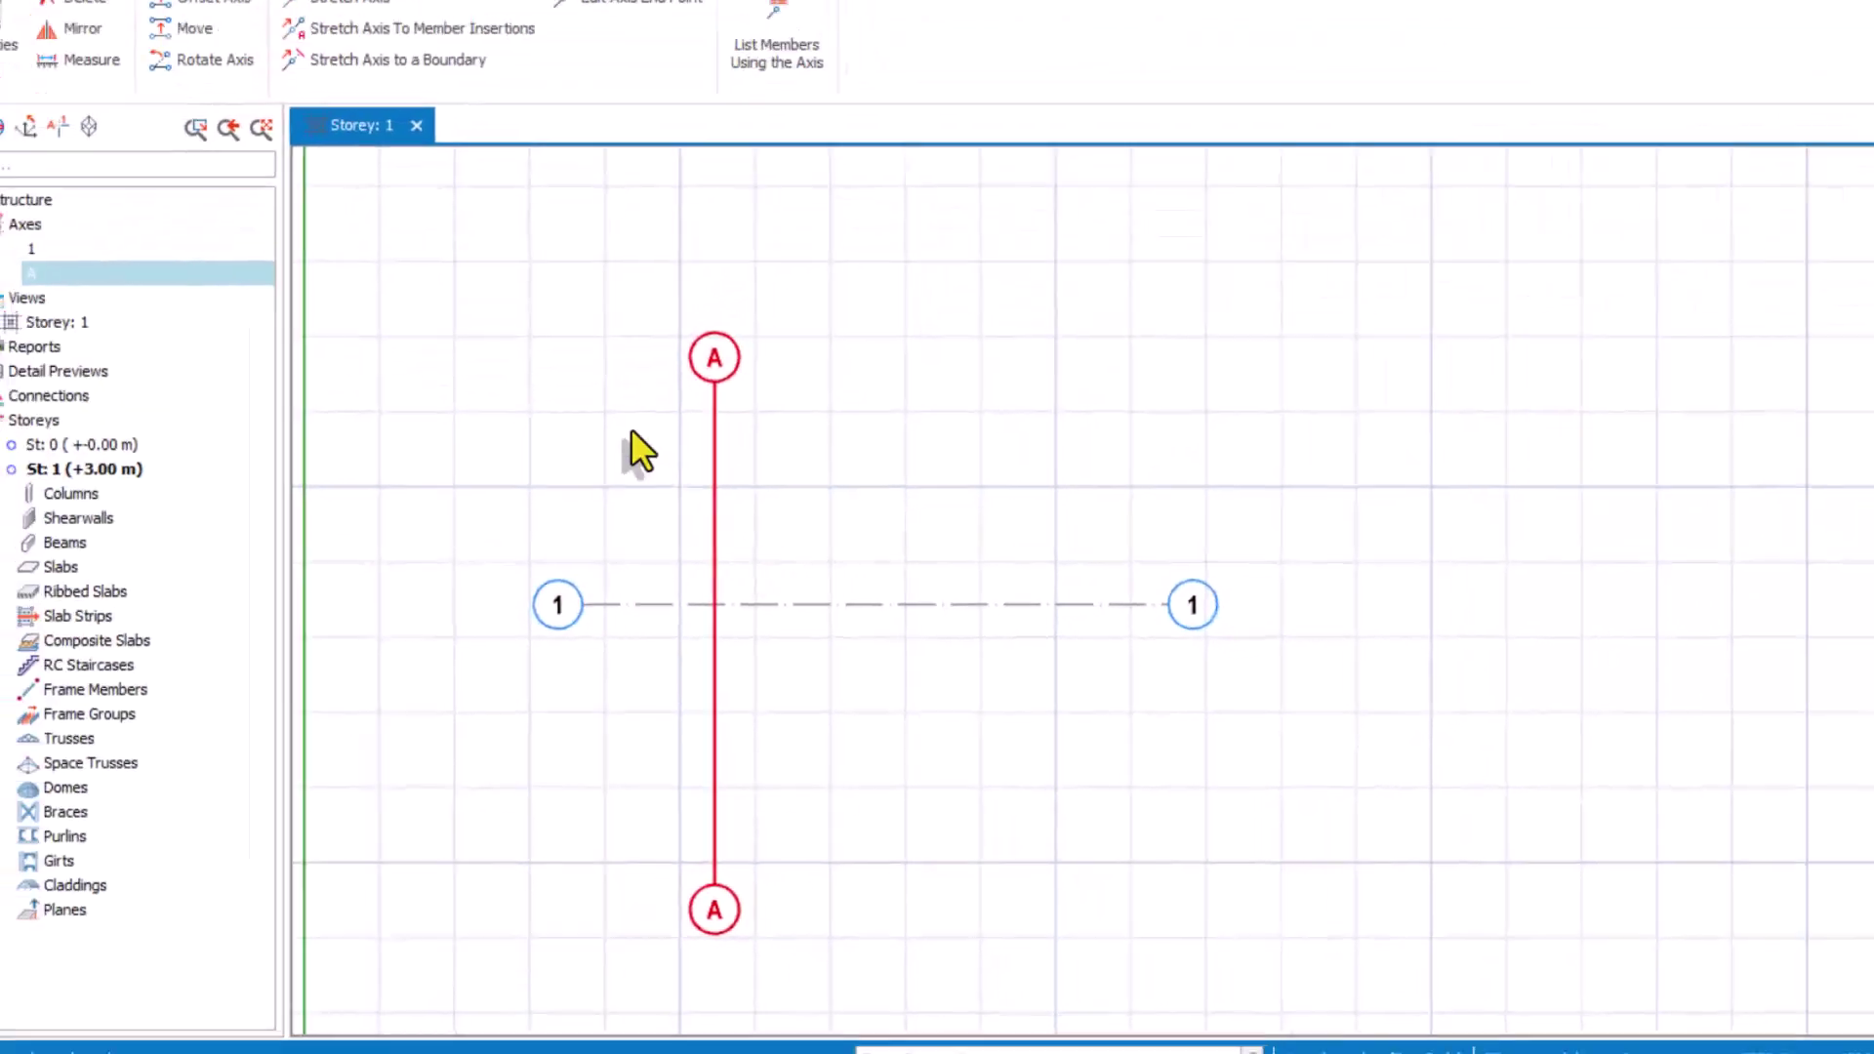
{"action": "left_click", "coordinate": [220, 86]}
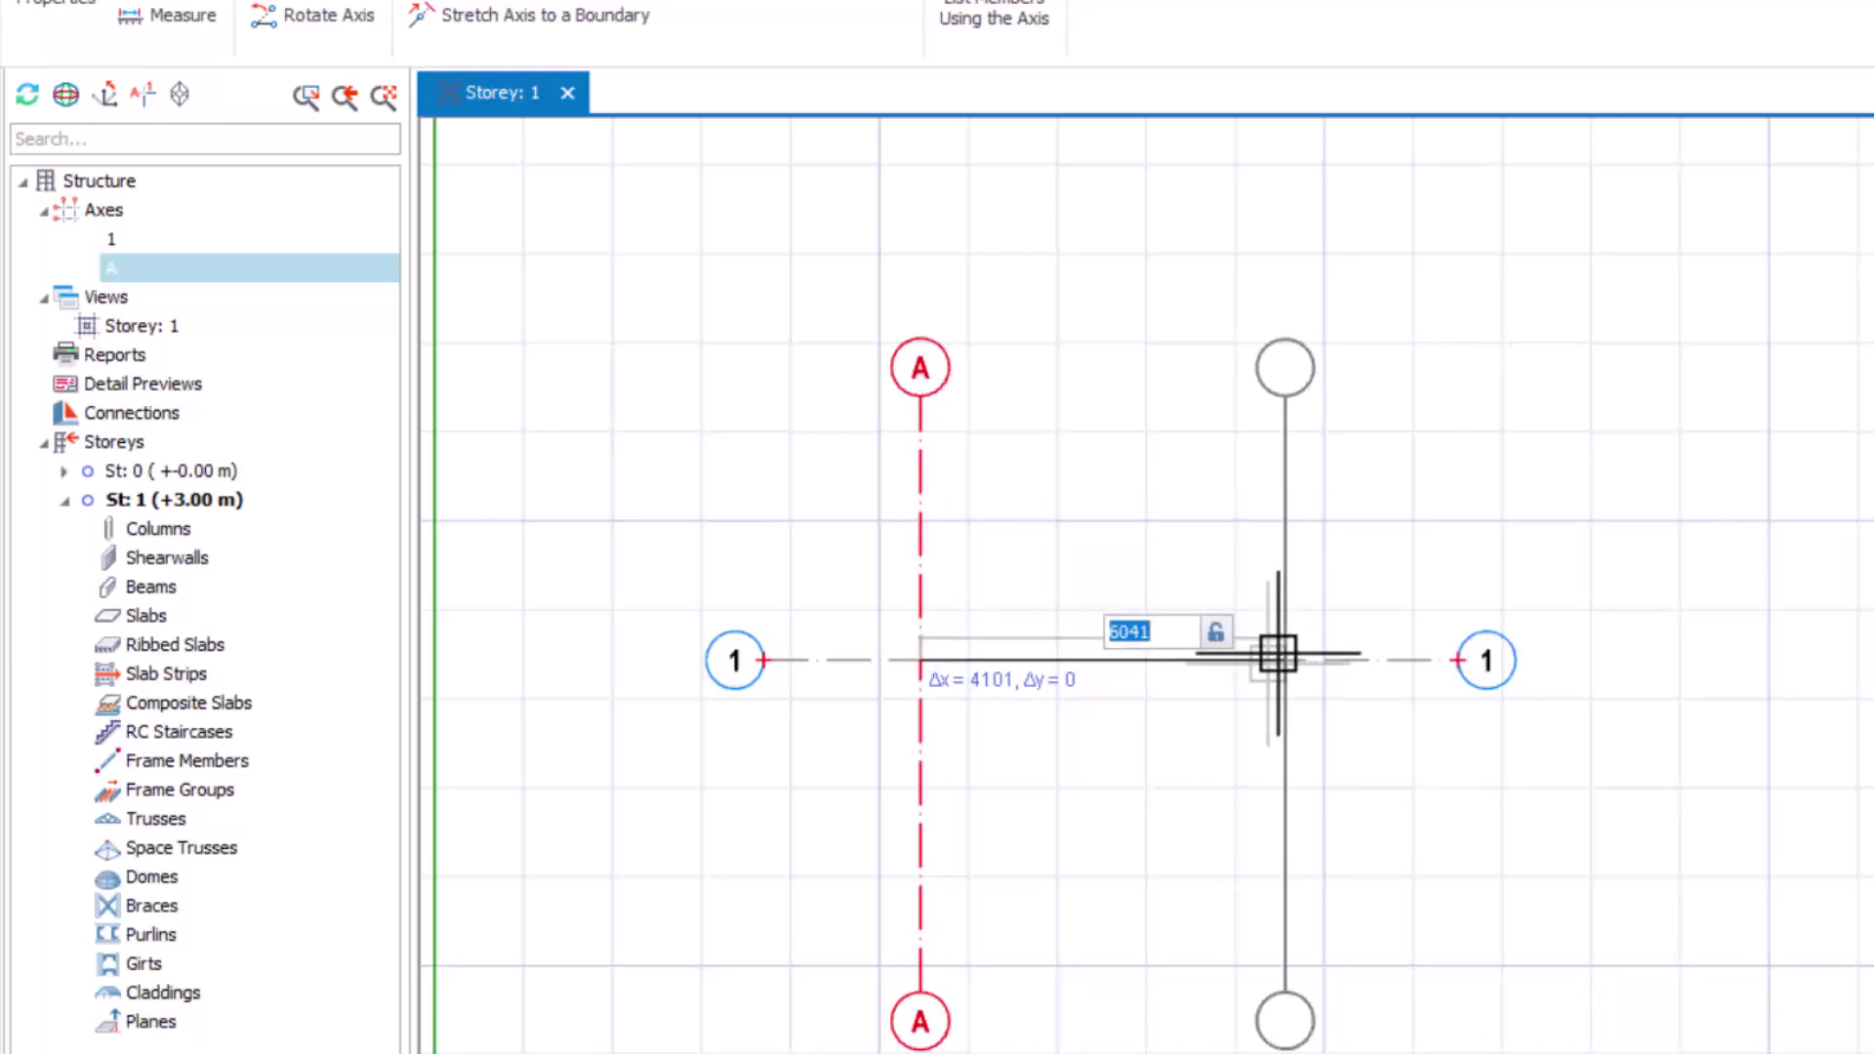
{"action": "type", "text": "4000"}
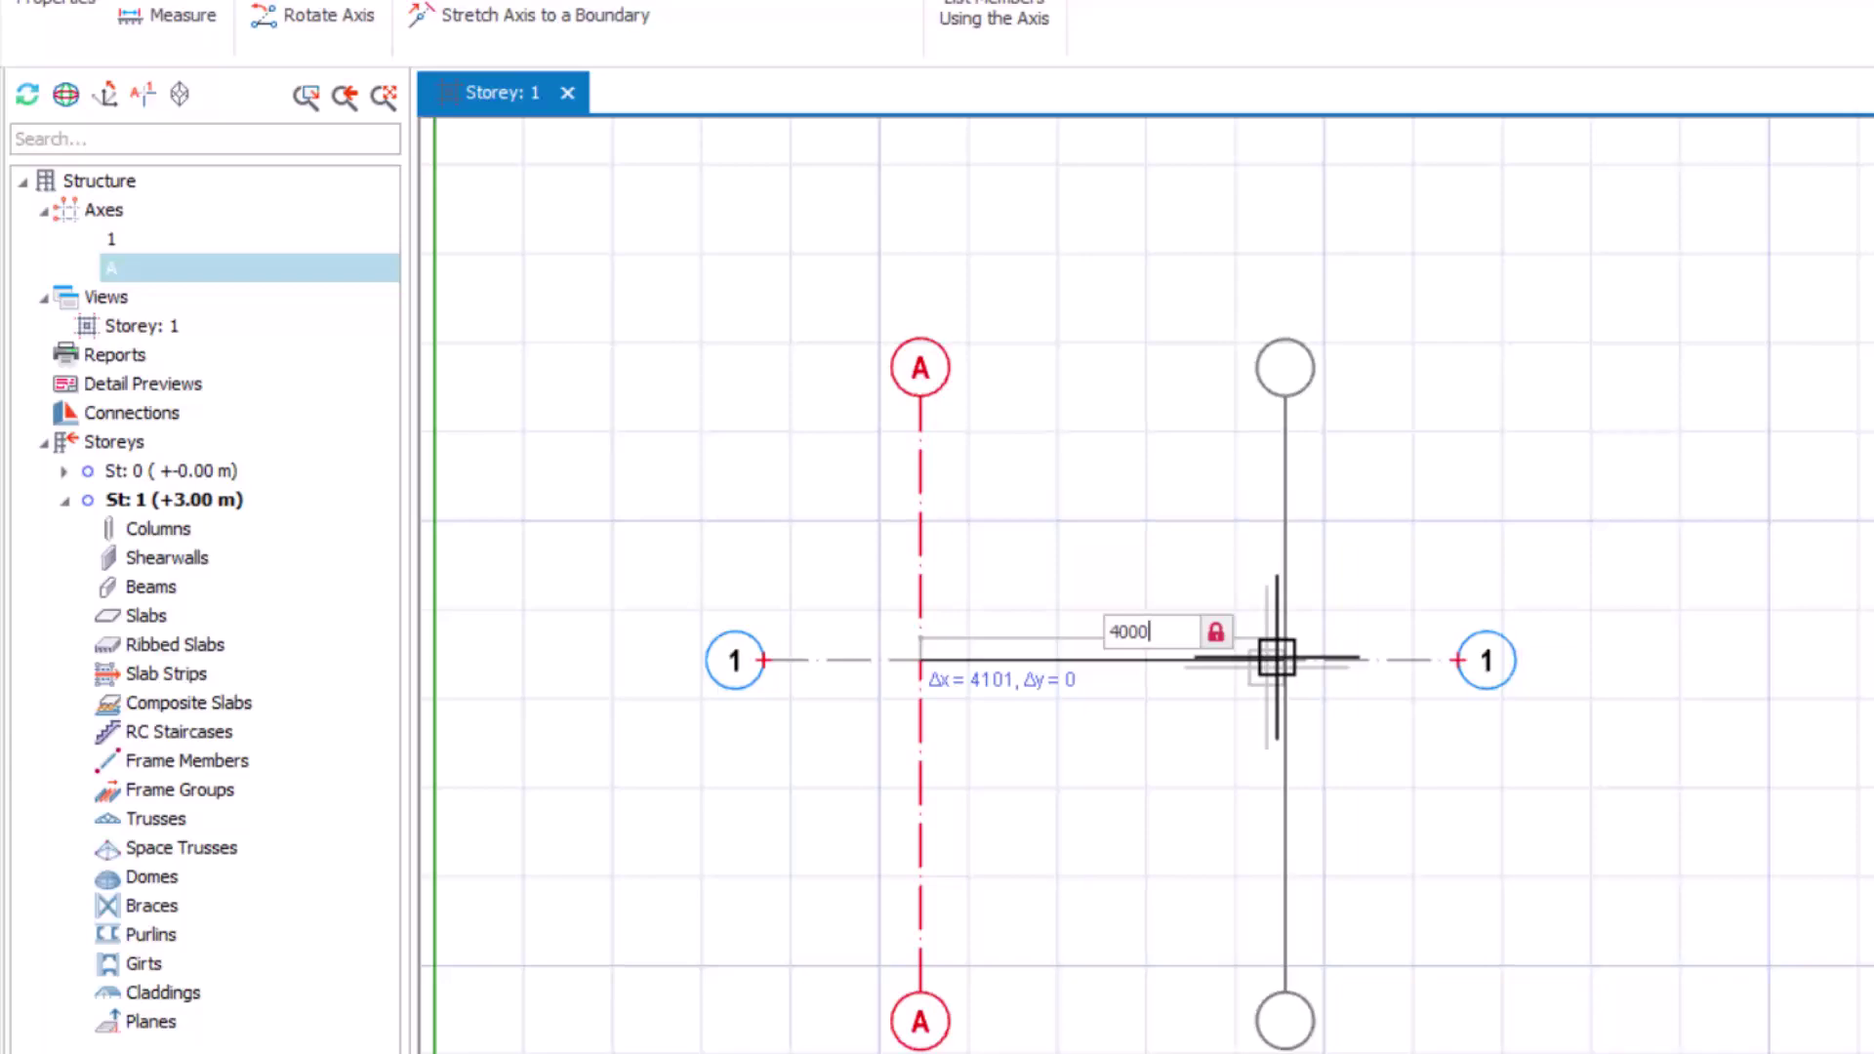
{"action": "key", "text": "Return"}
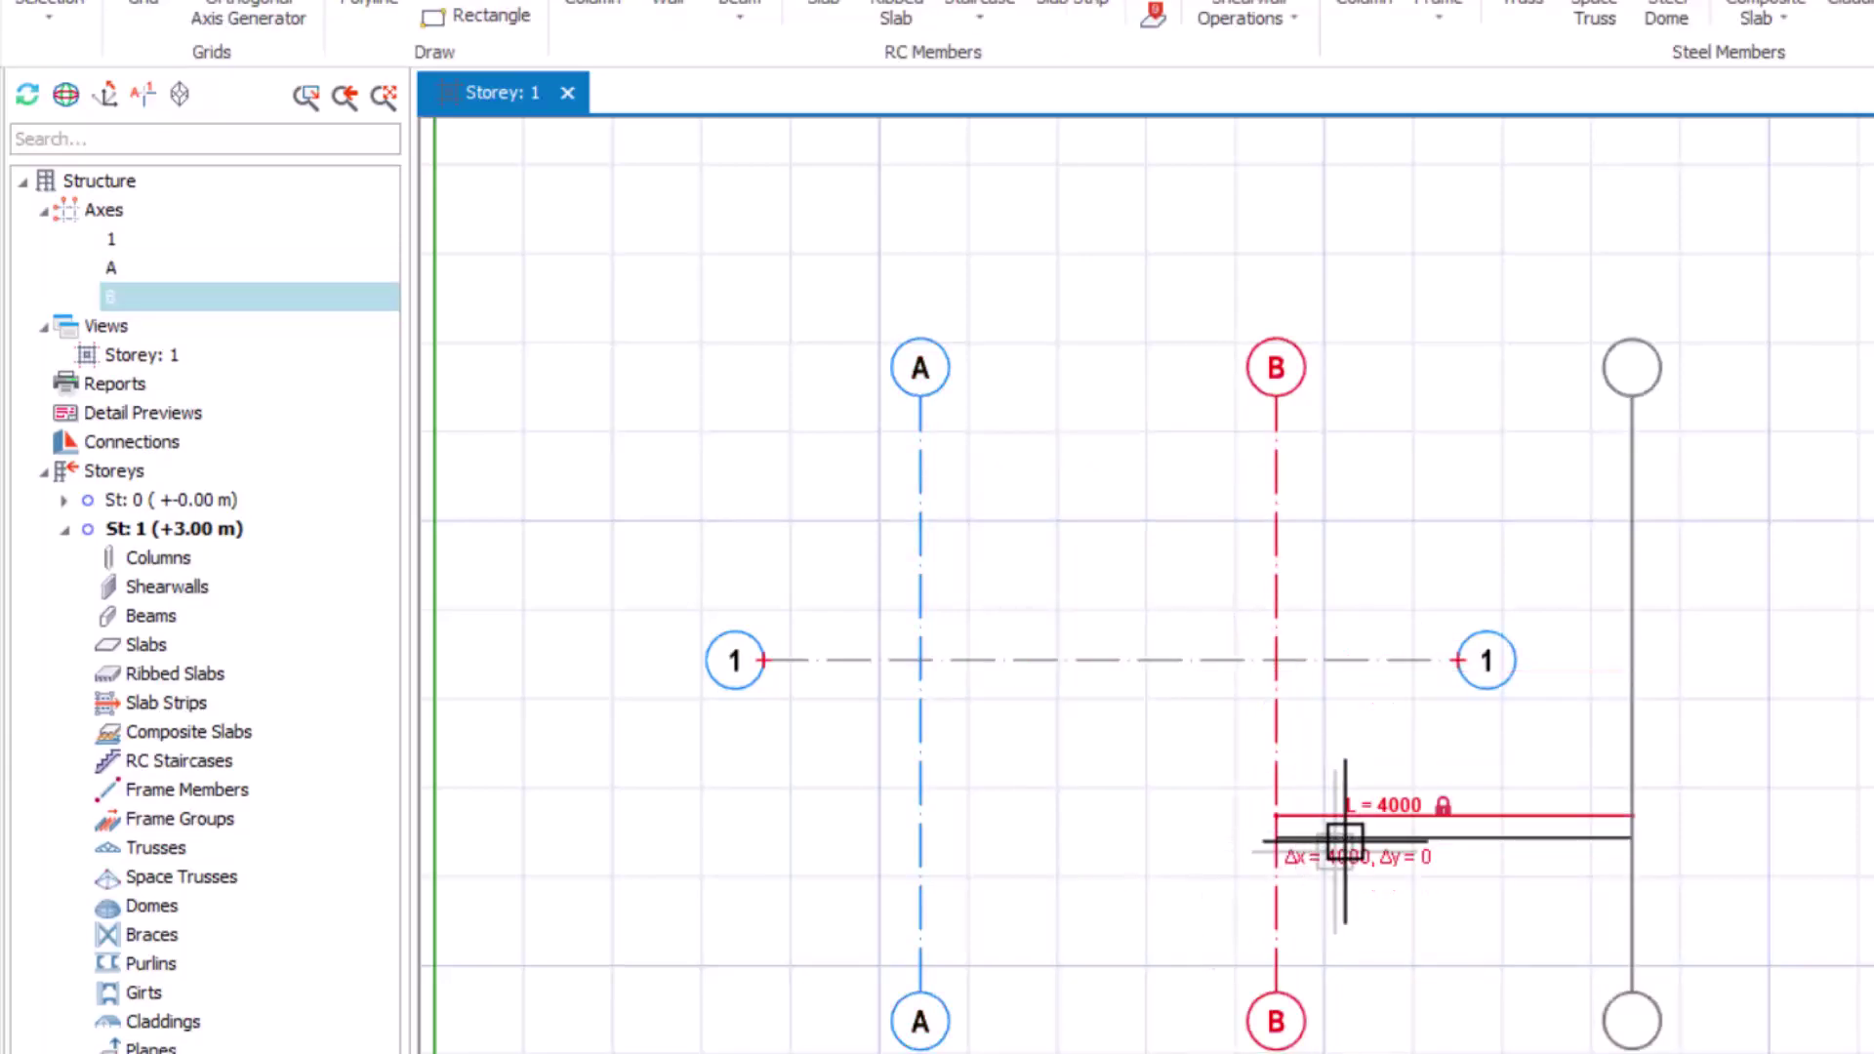
{"action": "key", "text": "Escape"}
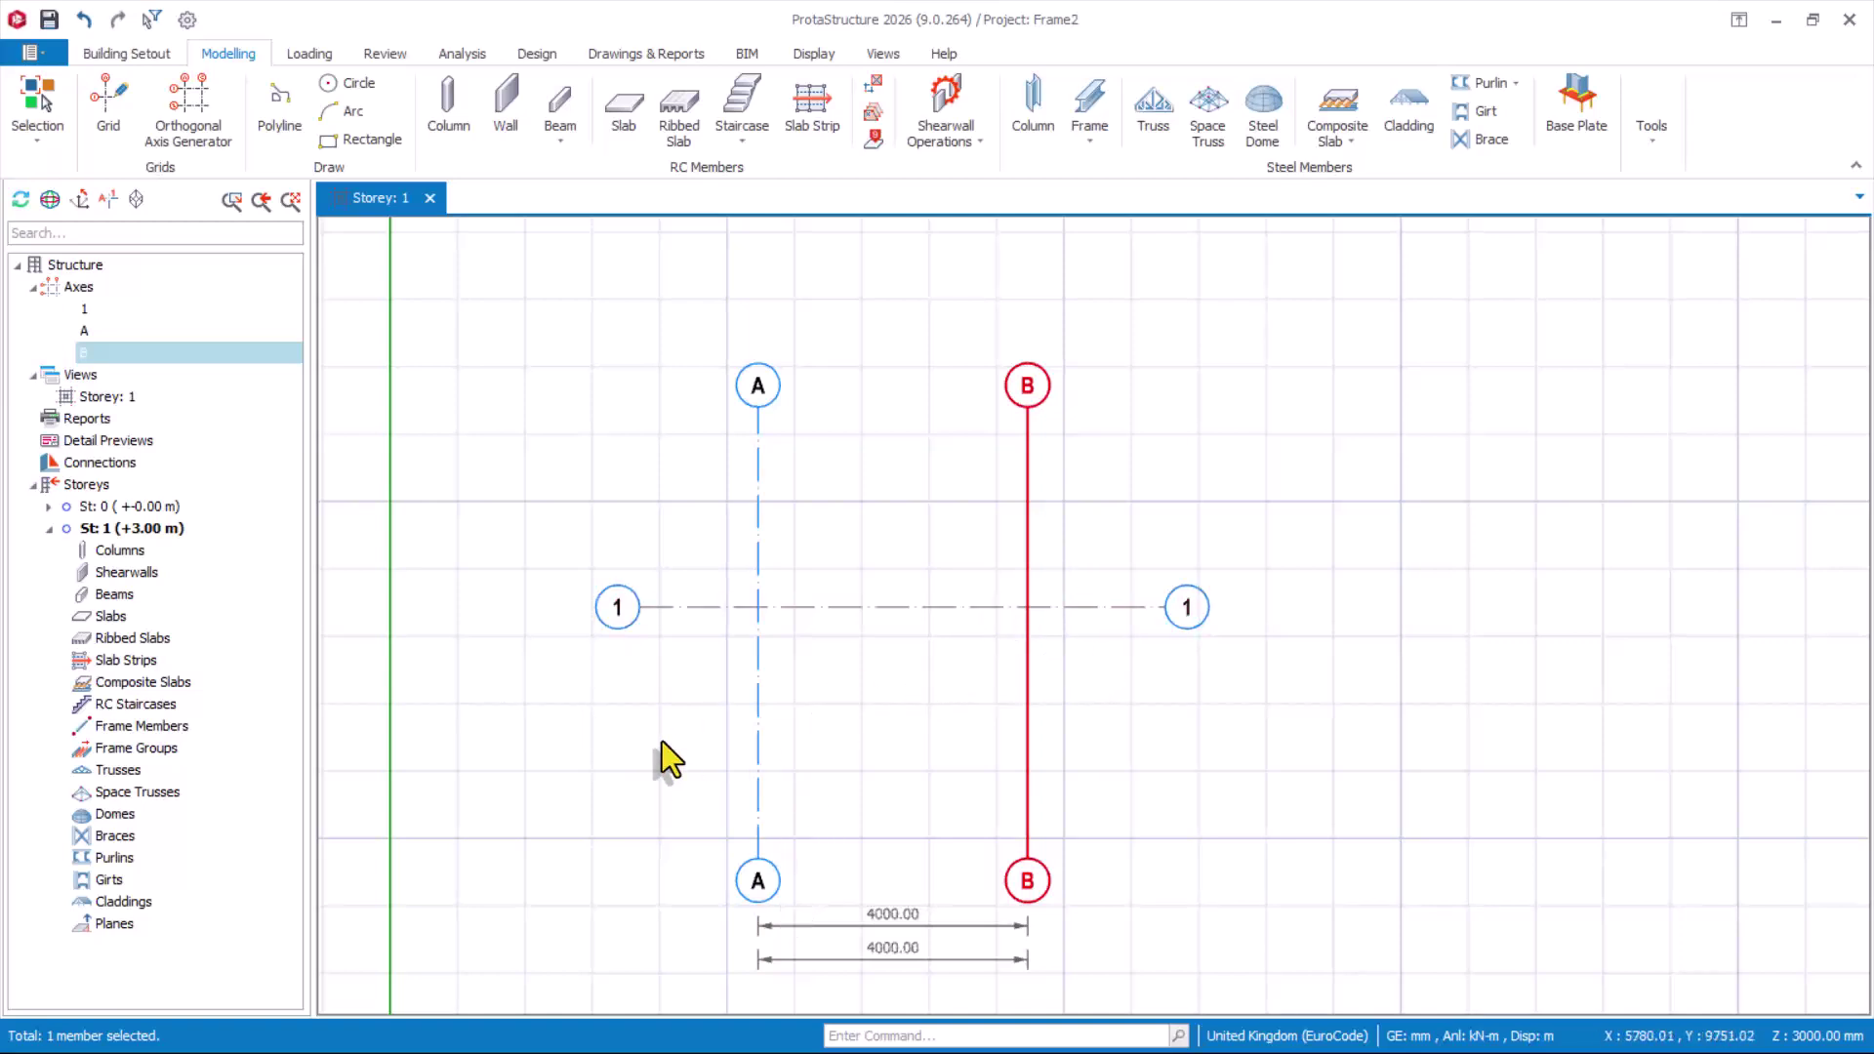
Step: Check the reference frame sketch and insert storey number 2 above storey 1 with a height of 3000 mm
{"action": "left_click", "coordinate": [831, 516]}
{"action": "key", "text": "alt+Tab"}
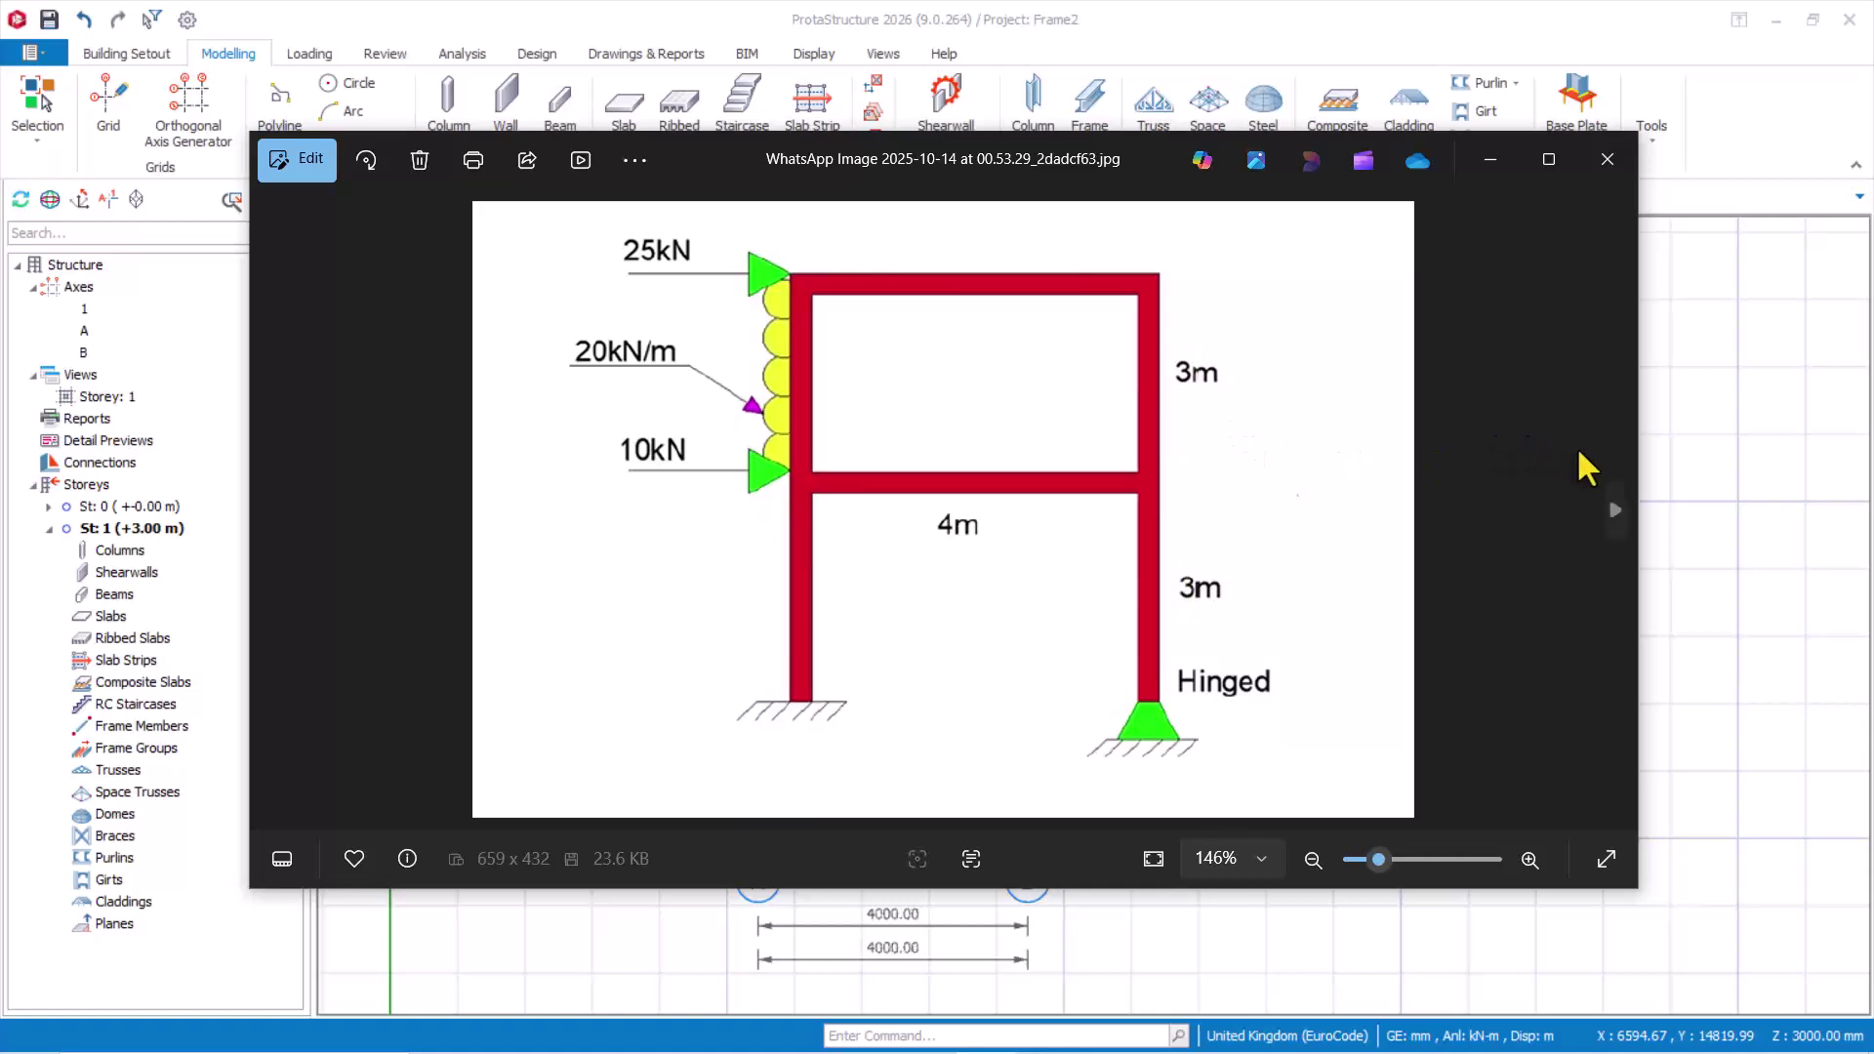
{"action": "left_click", "coordinate": [1726, 458]}
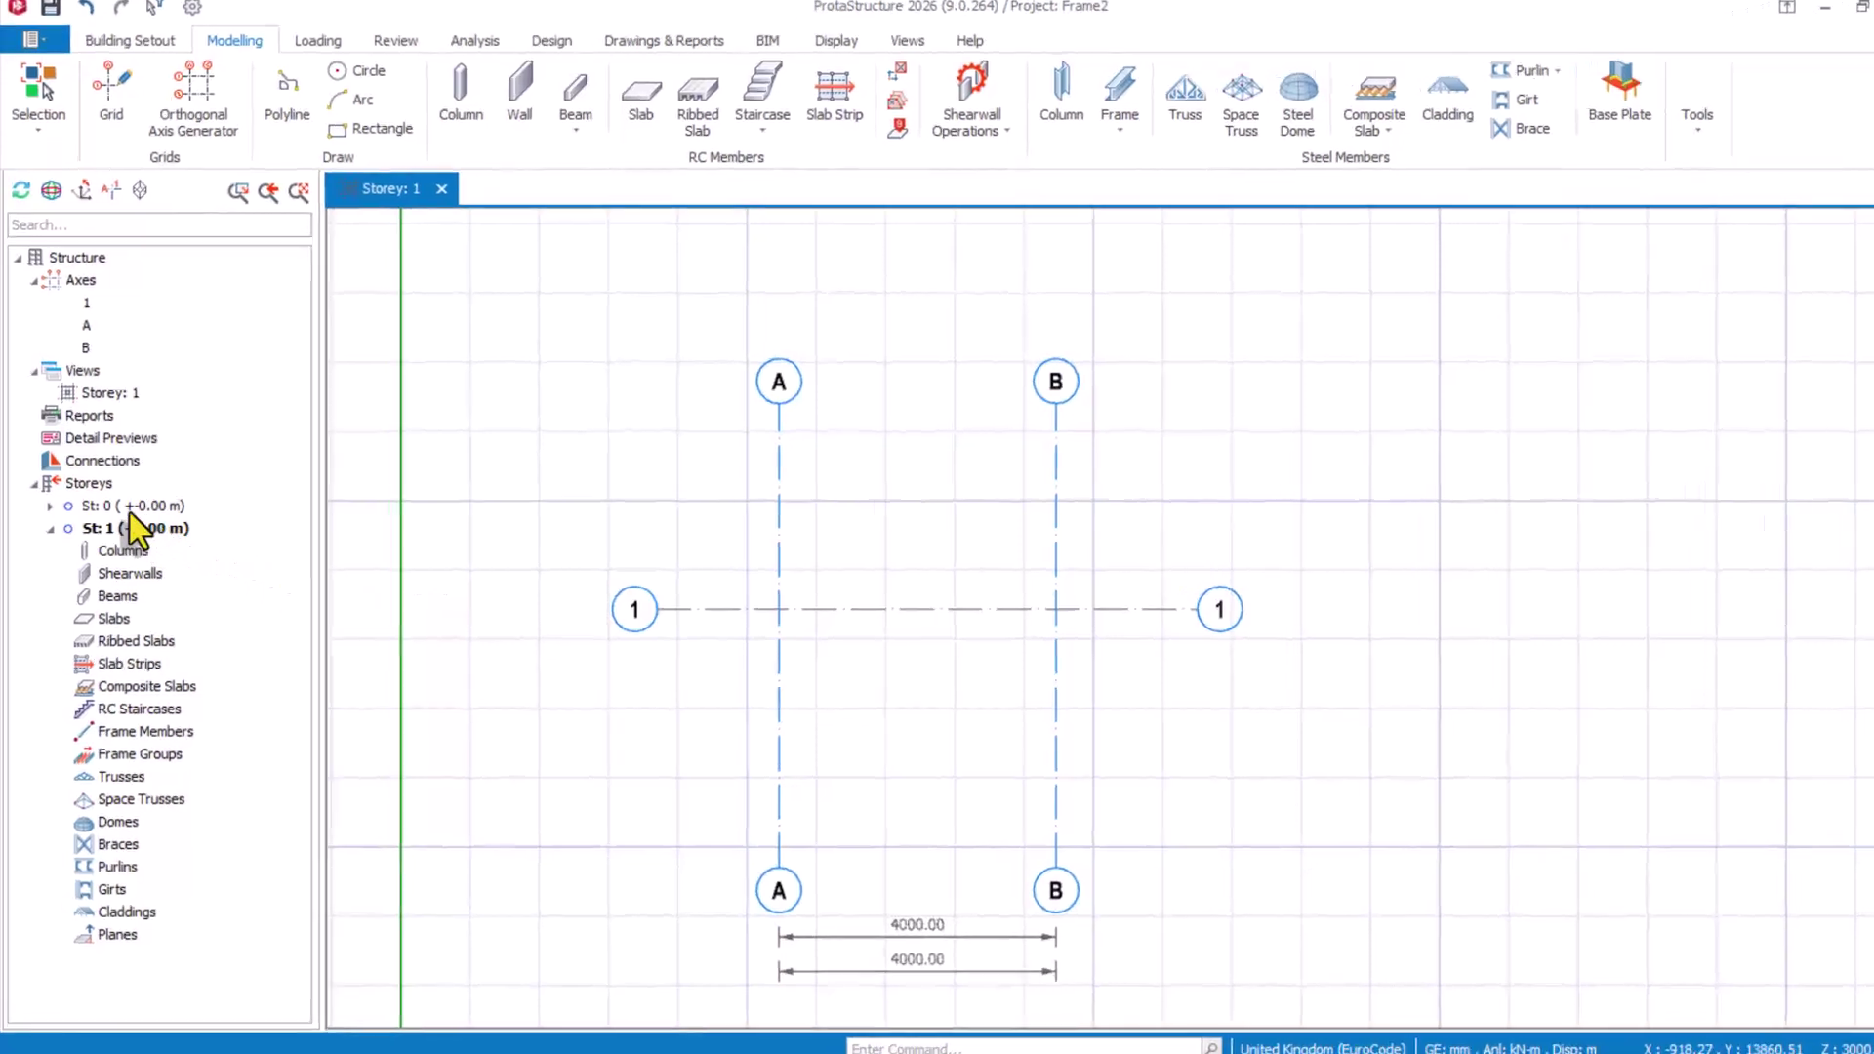
{"action": "left_click", "coordinate": [82, 485]}
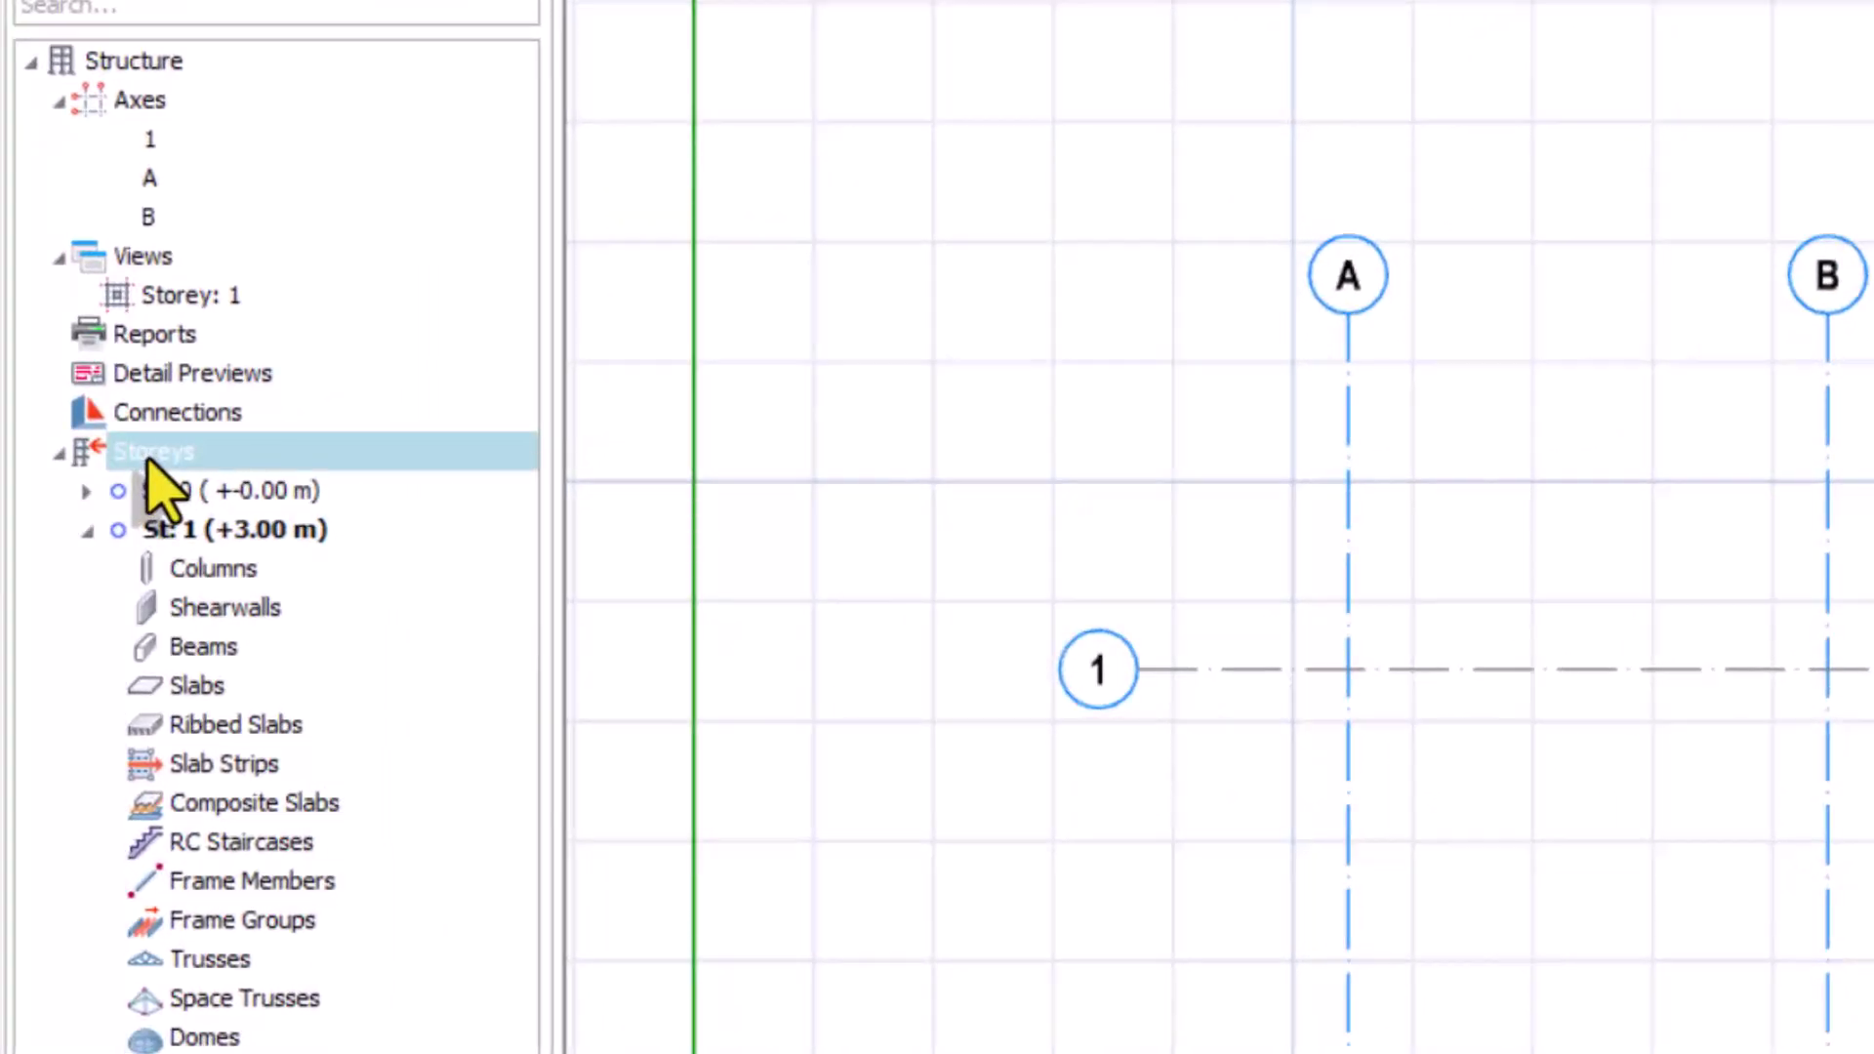
{"action": "right_click", "coordinate": [157, 483]}
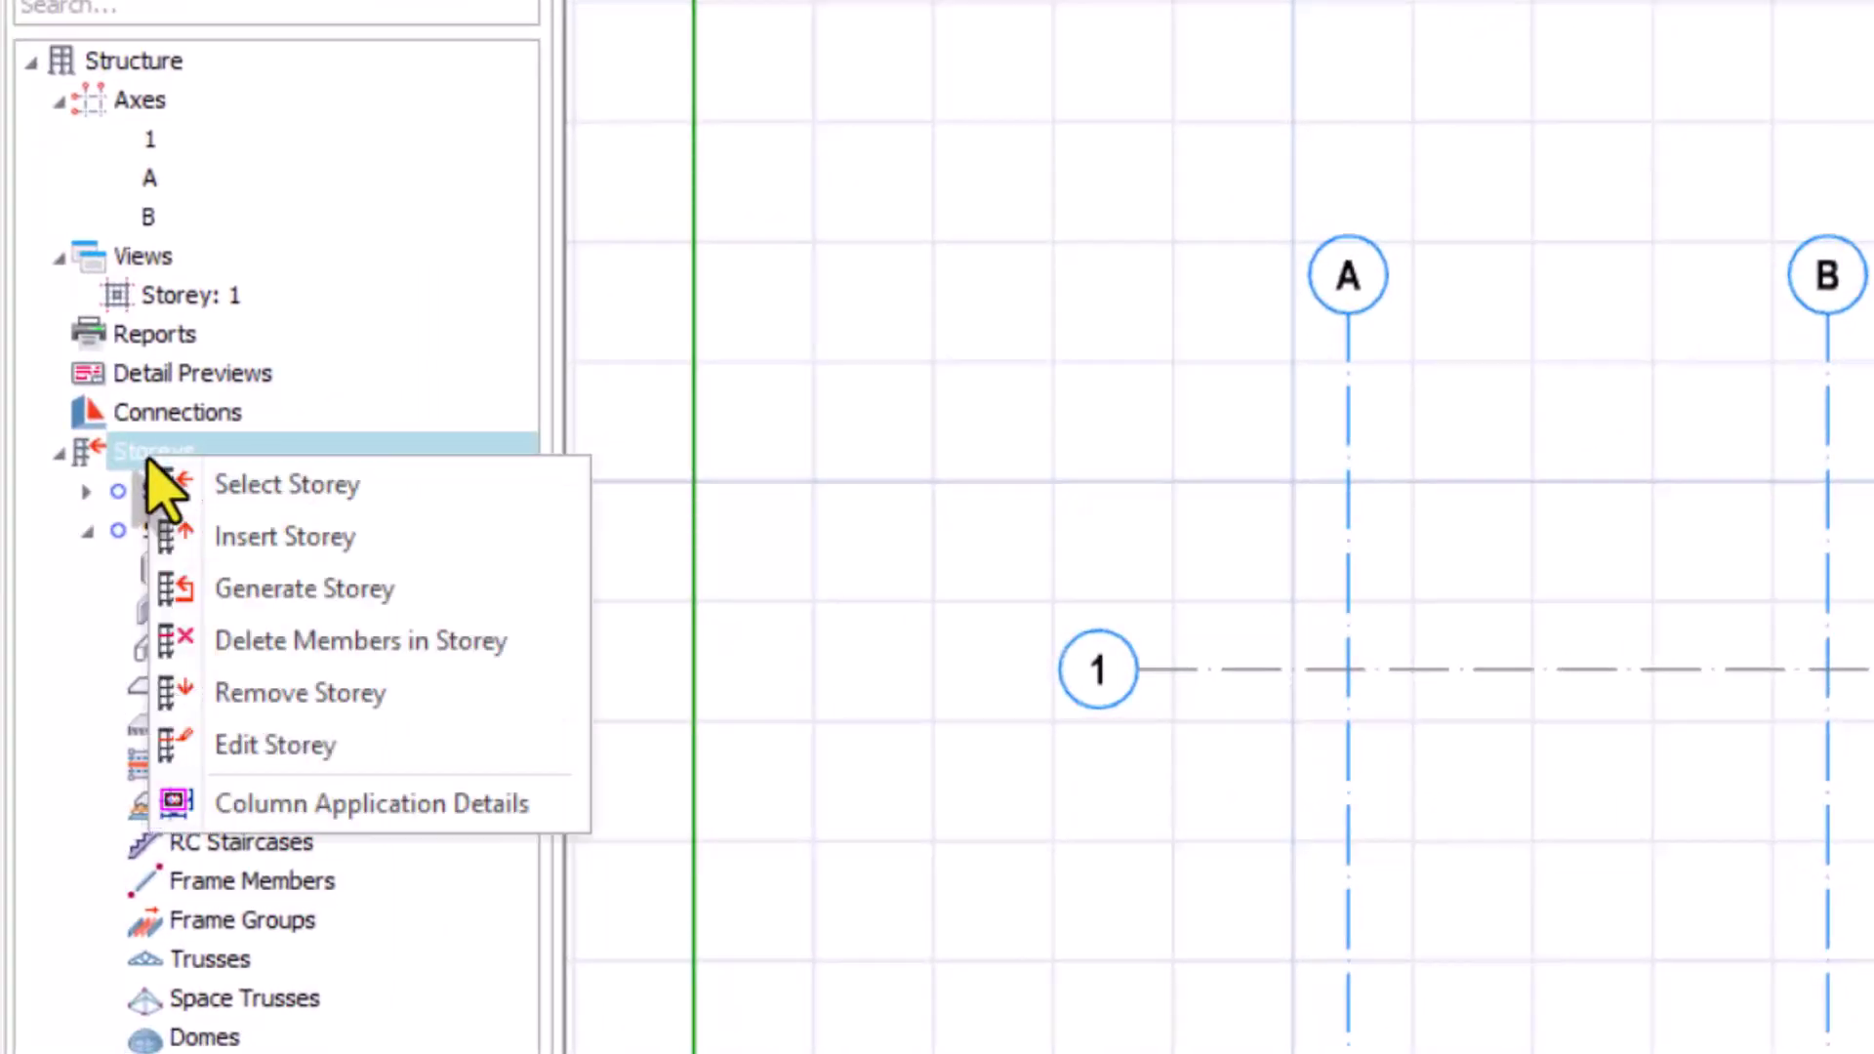
{"action": "left_click", "coordinate": [234, 536]}
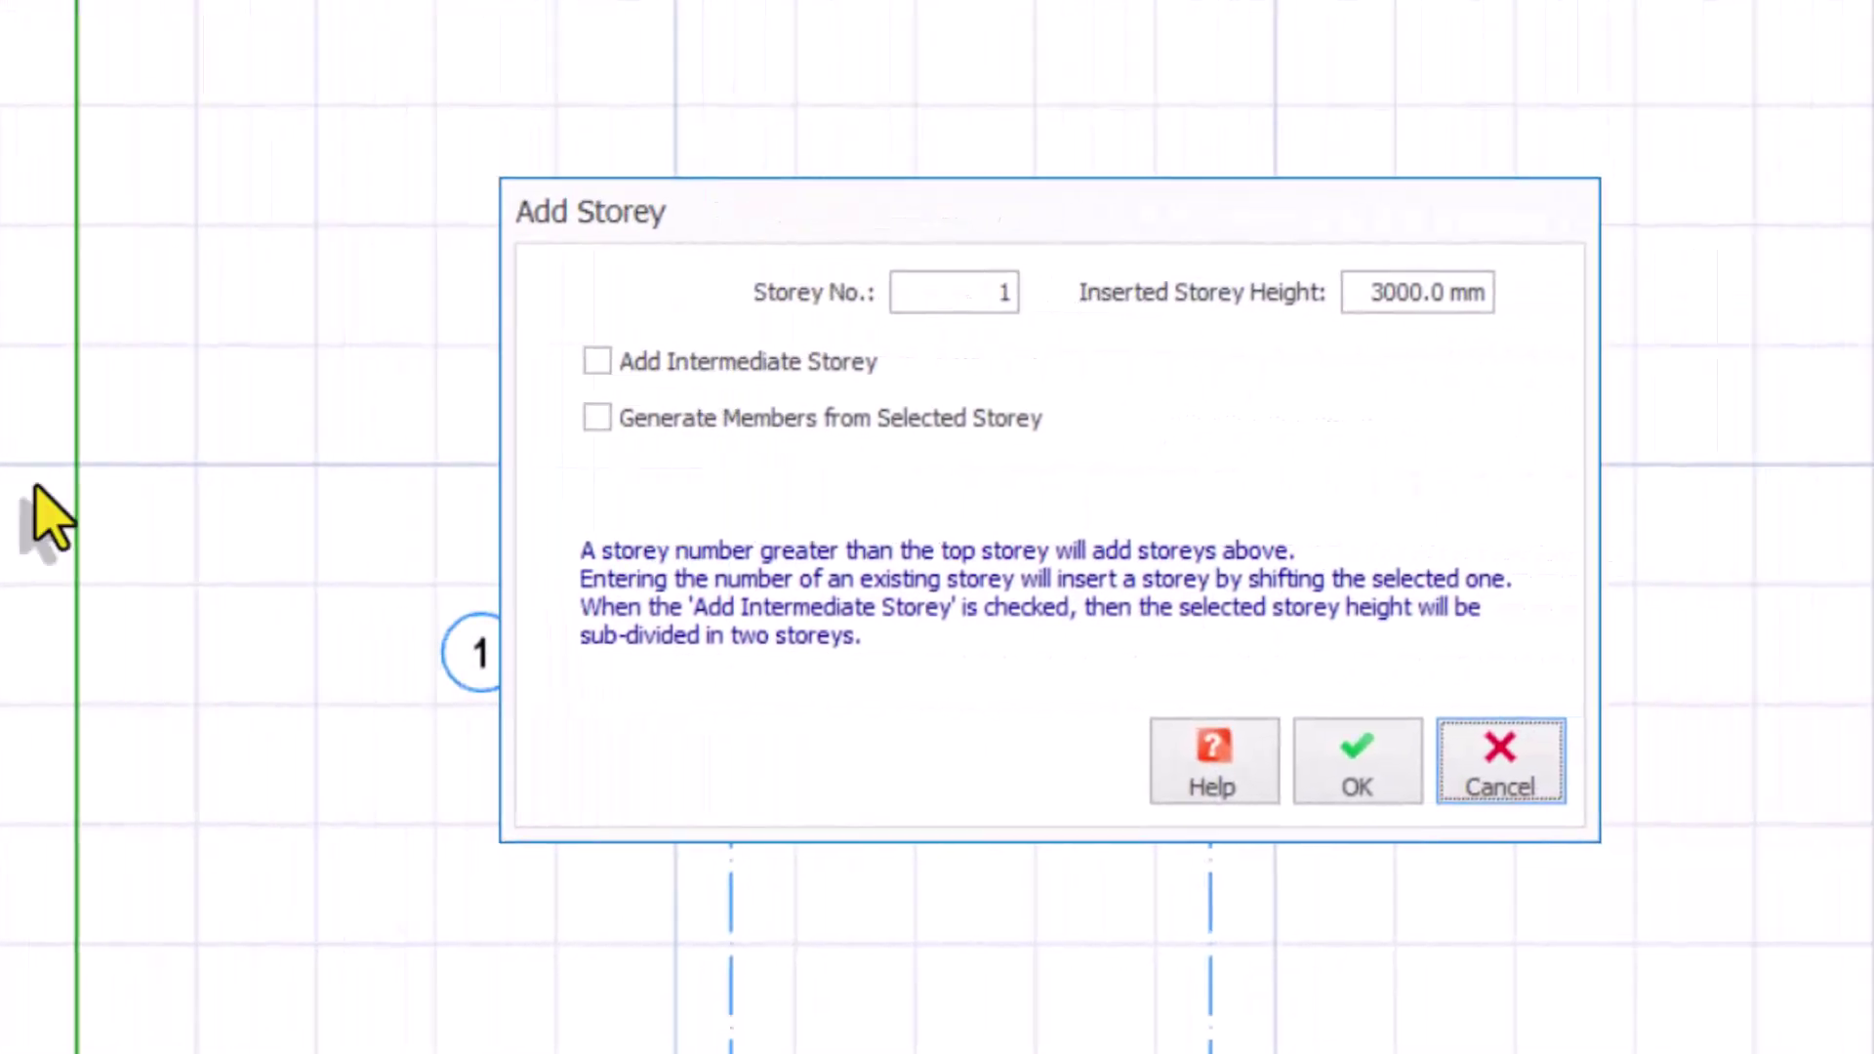
{"action": "double_click", "coordinate": [862, 293]}
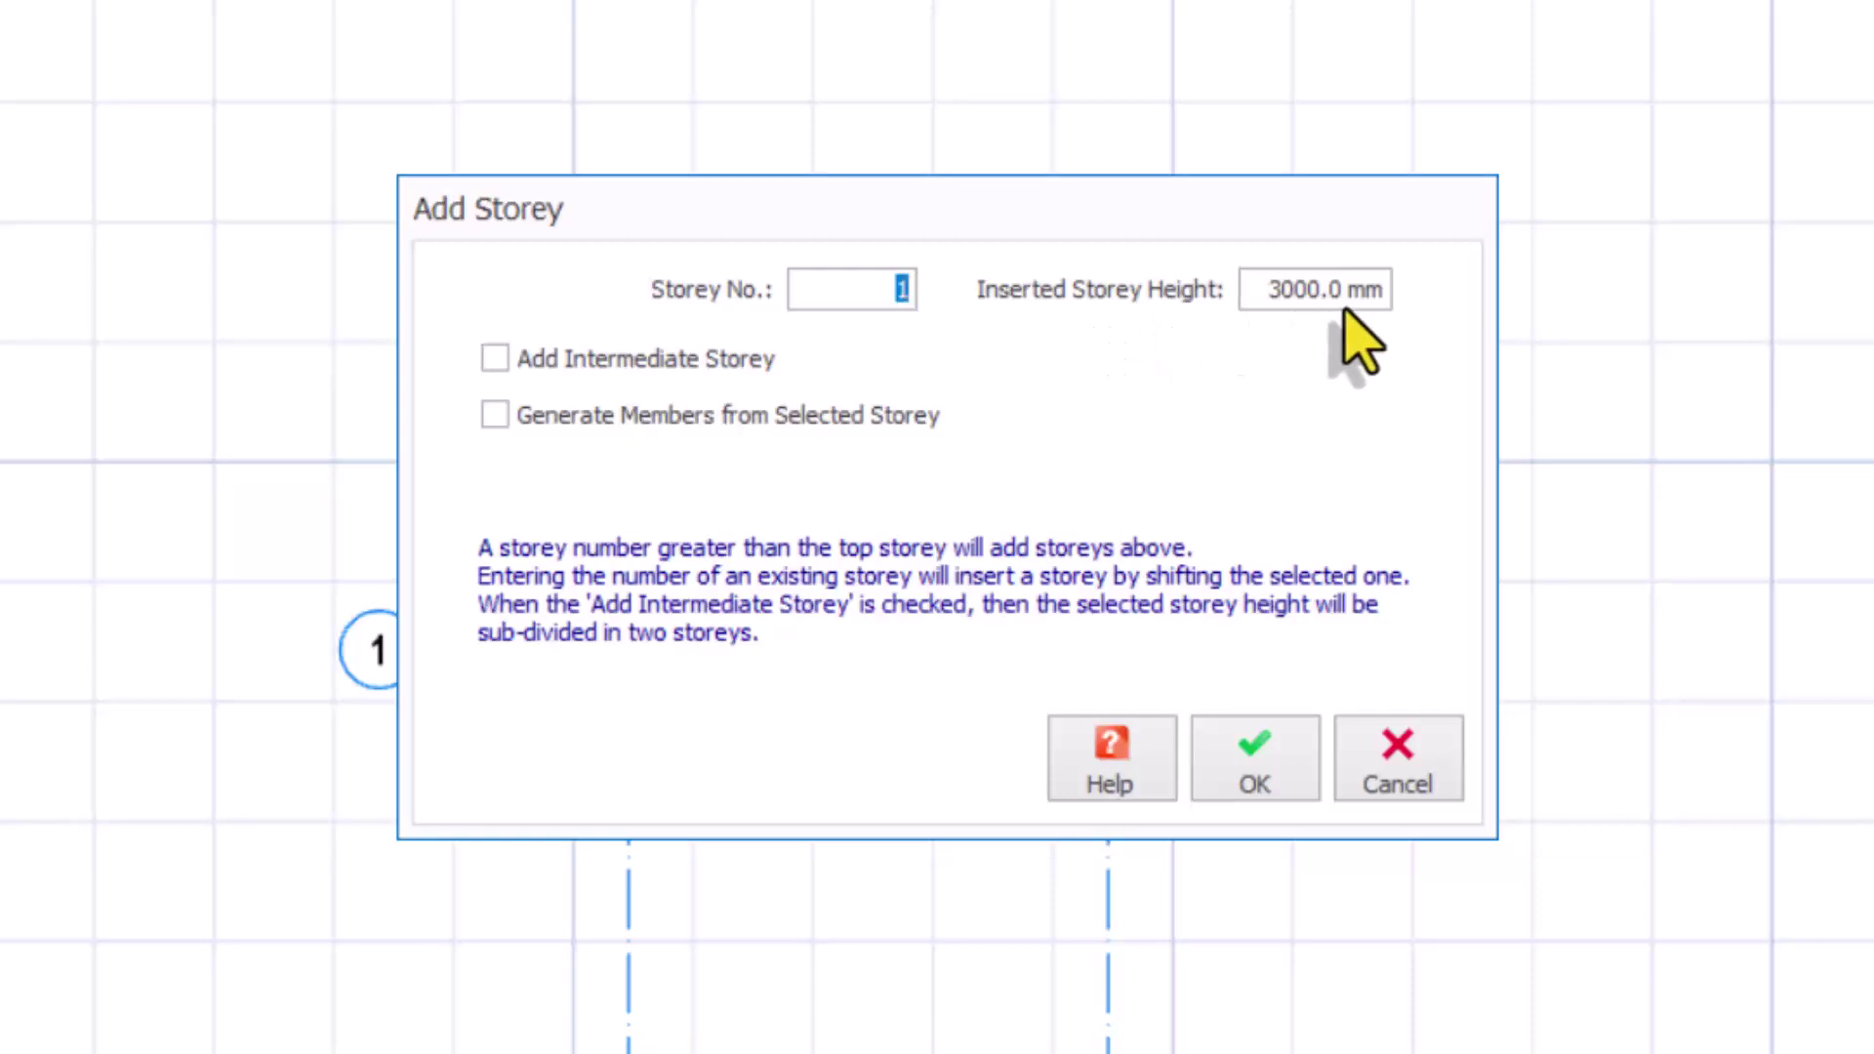
{"action": "type", "text": "2"}
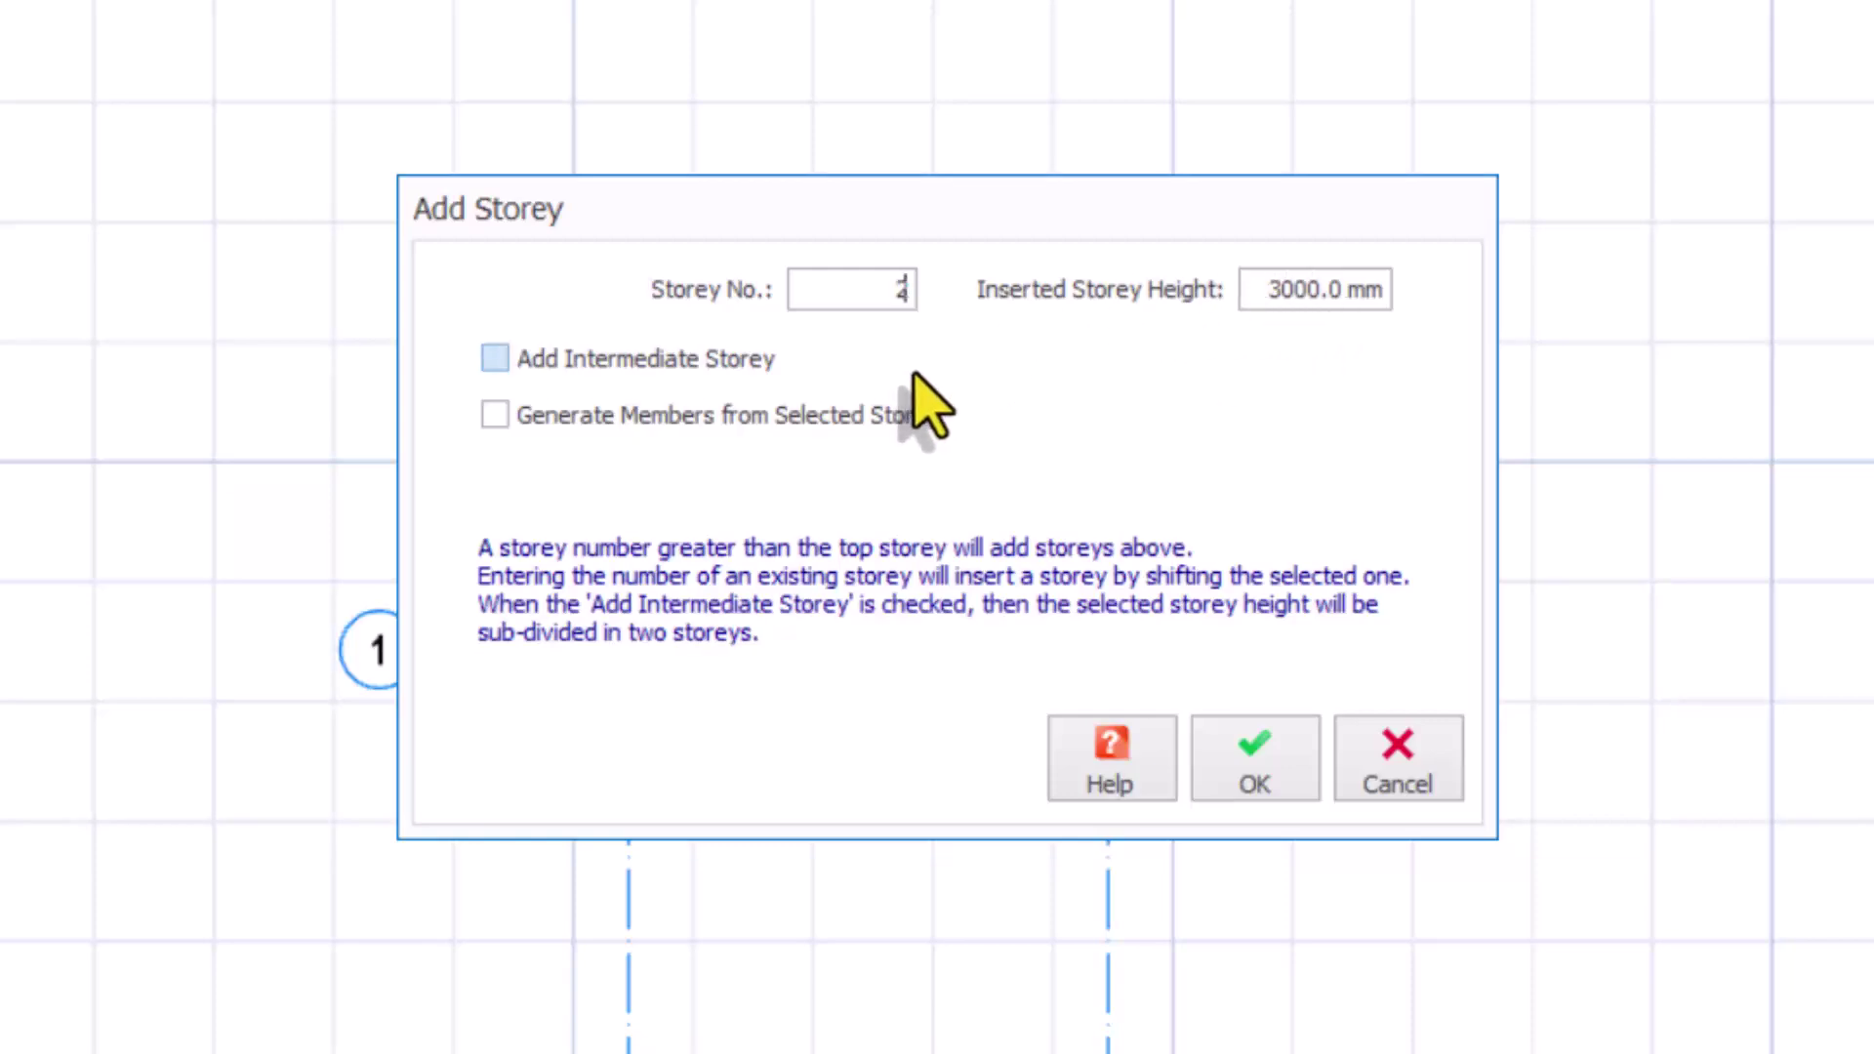
{"action": "left_click", "coordinate": [1249, 771]}
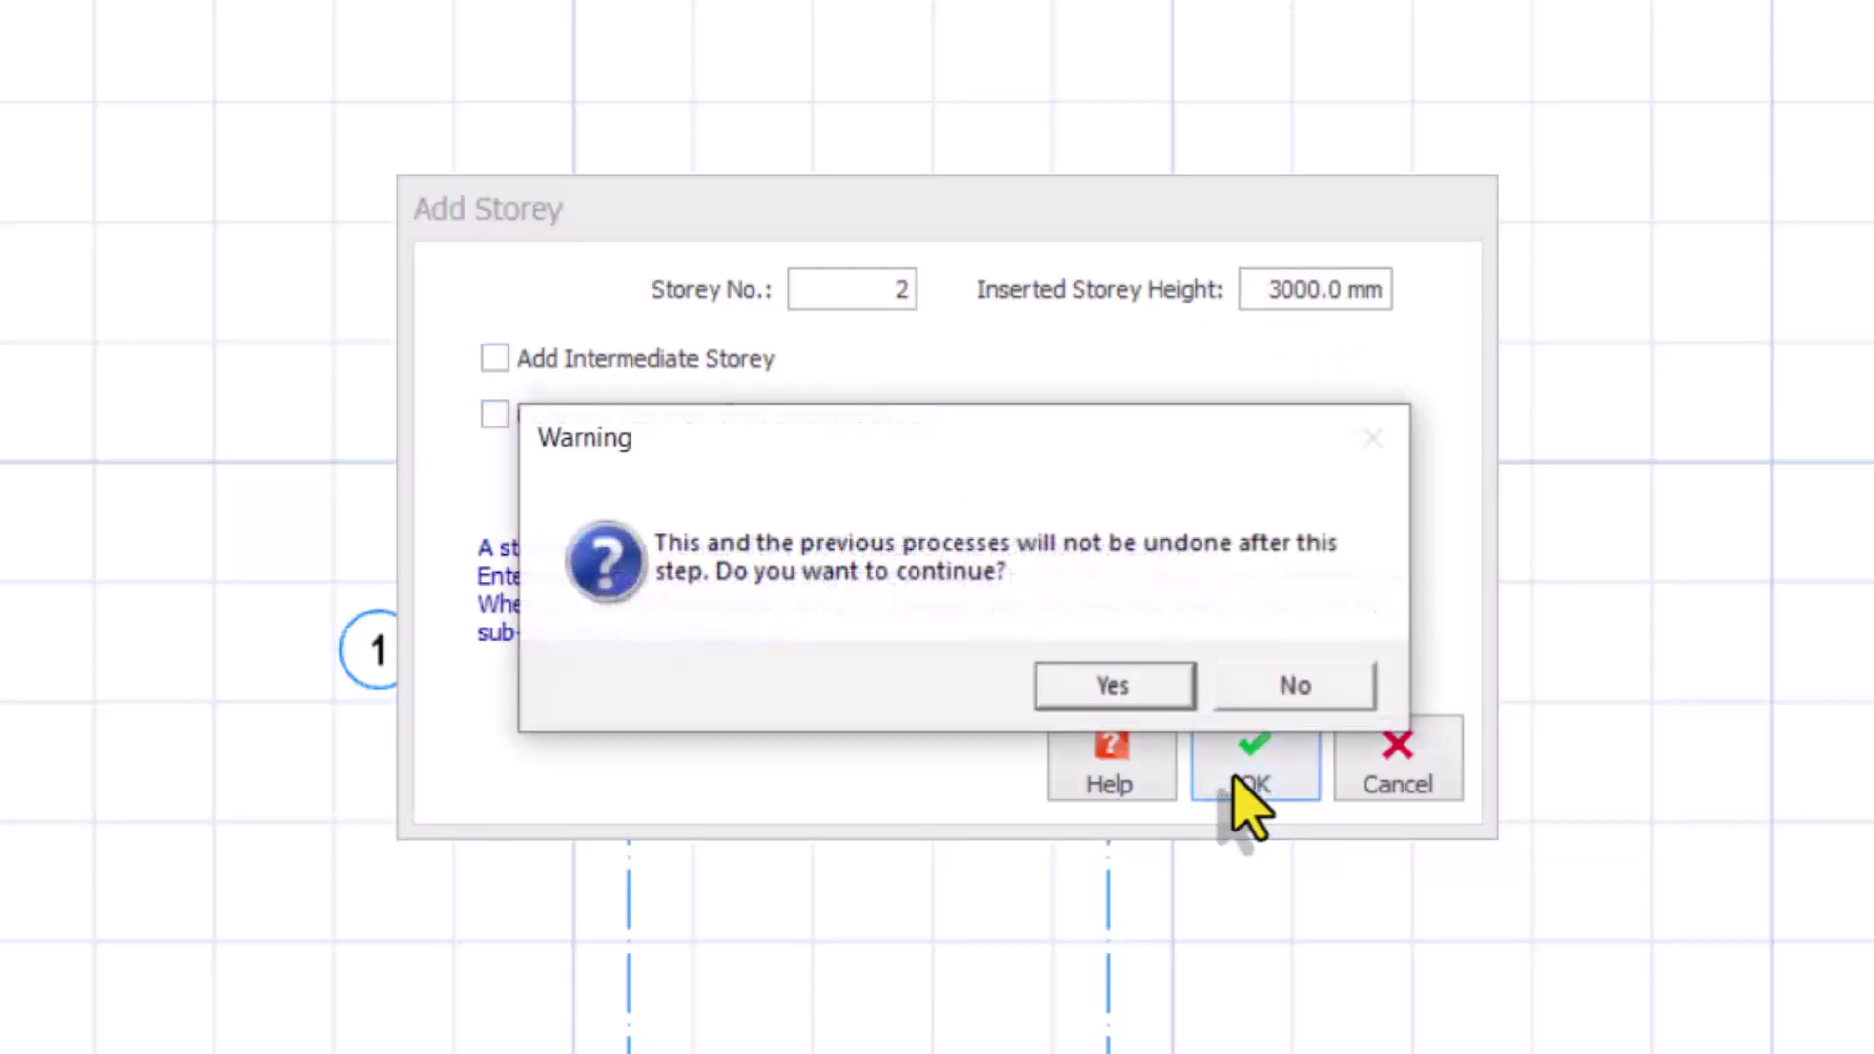
{"action": "left_click", "coordinate": [1113, 695]}
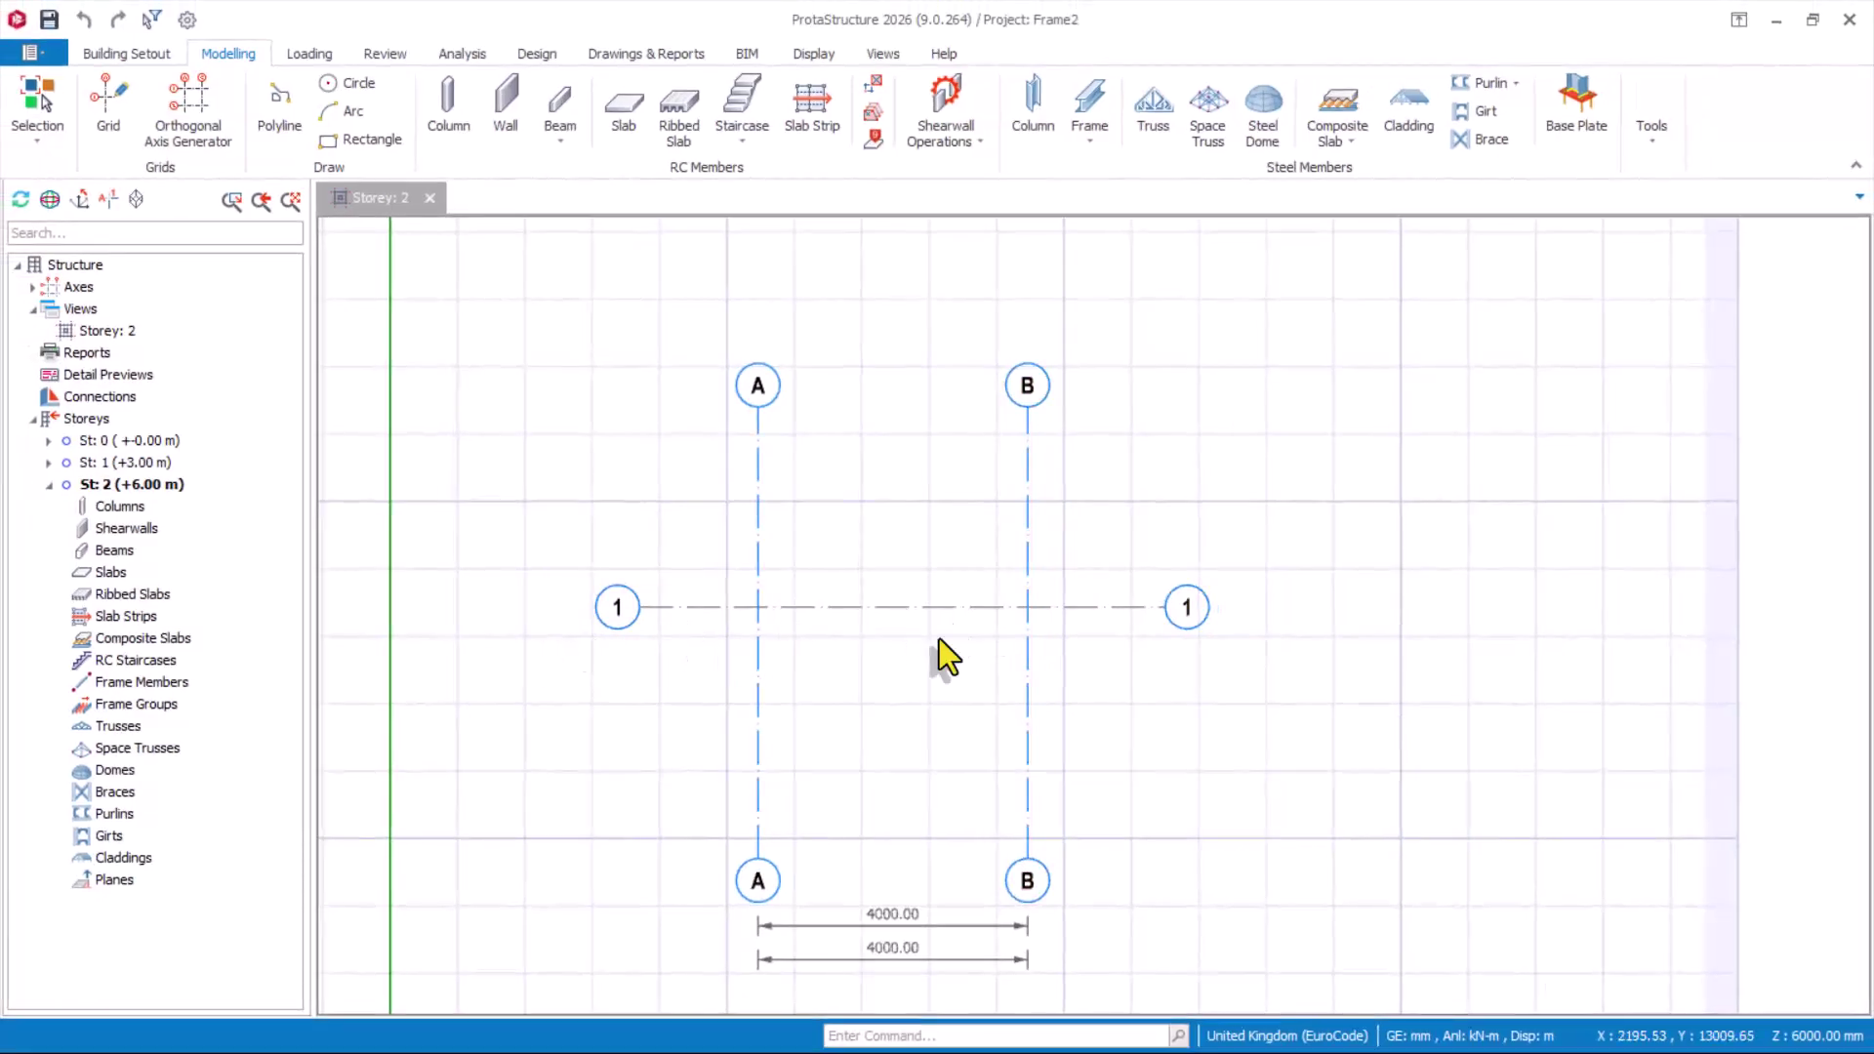
Step: Activate storey 1 and start a steel column with UC section UKC305X305X97, setting its section angle to 90 degrees
{"action": "double_click", "coordinate": [109, 461]}
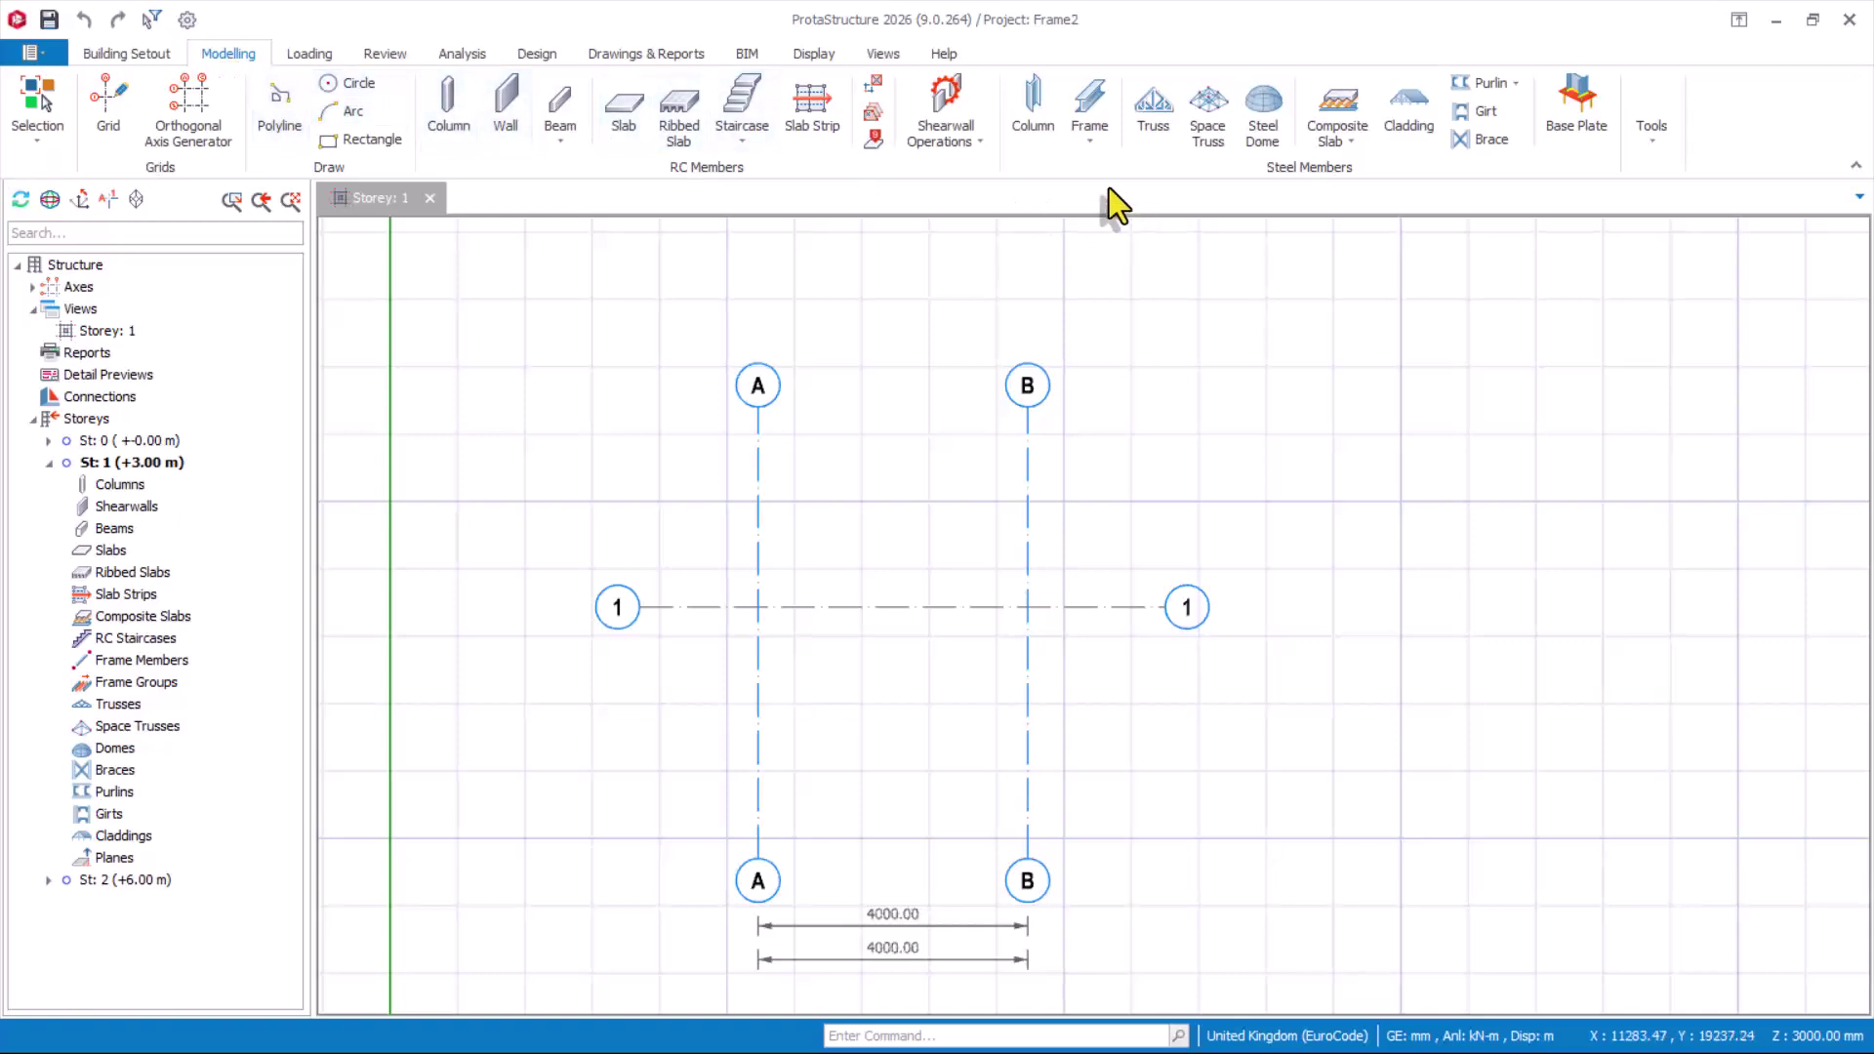
{"action": "left_click", "coordinate": [1031, 127]}
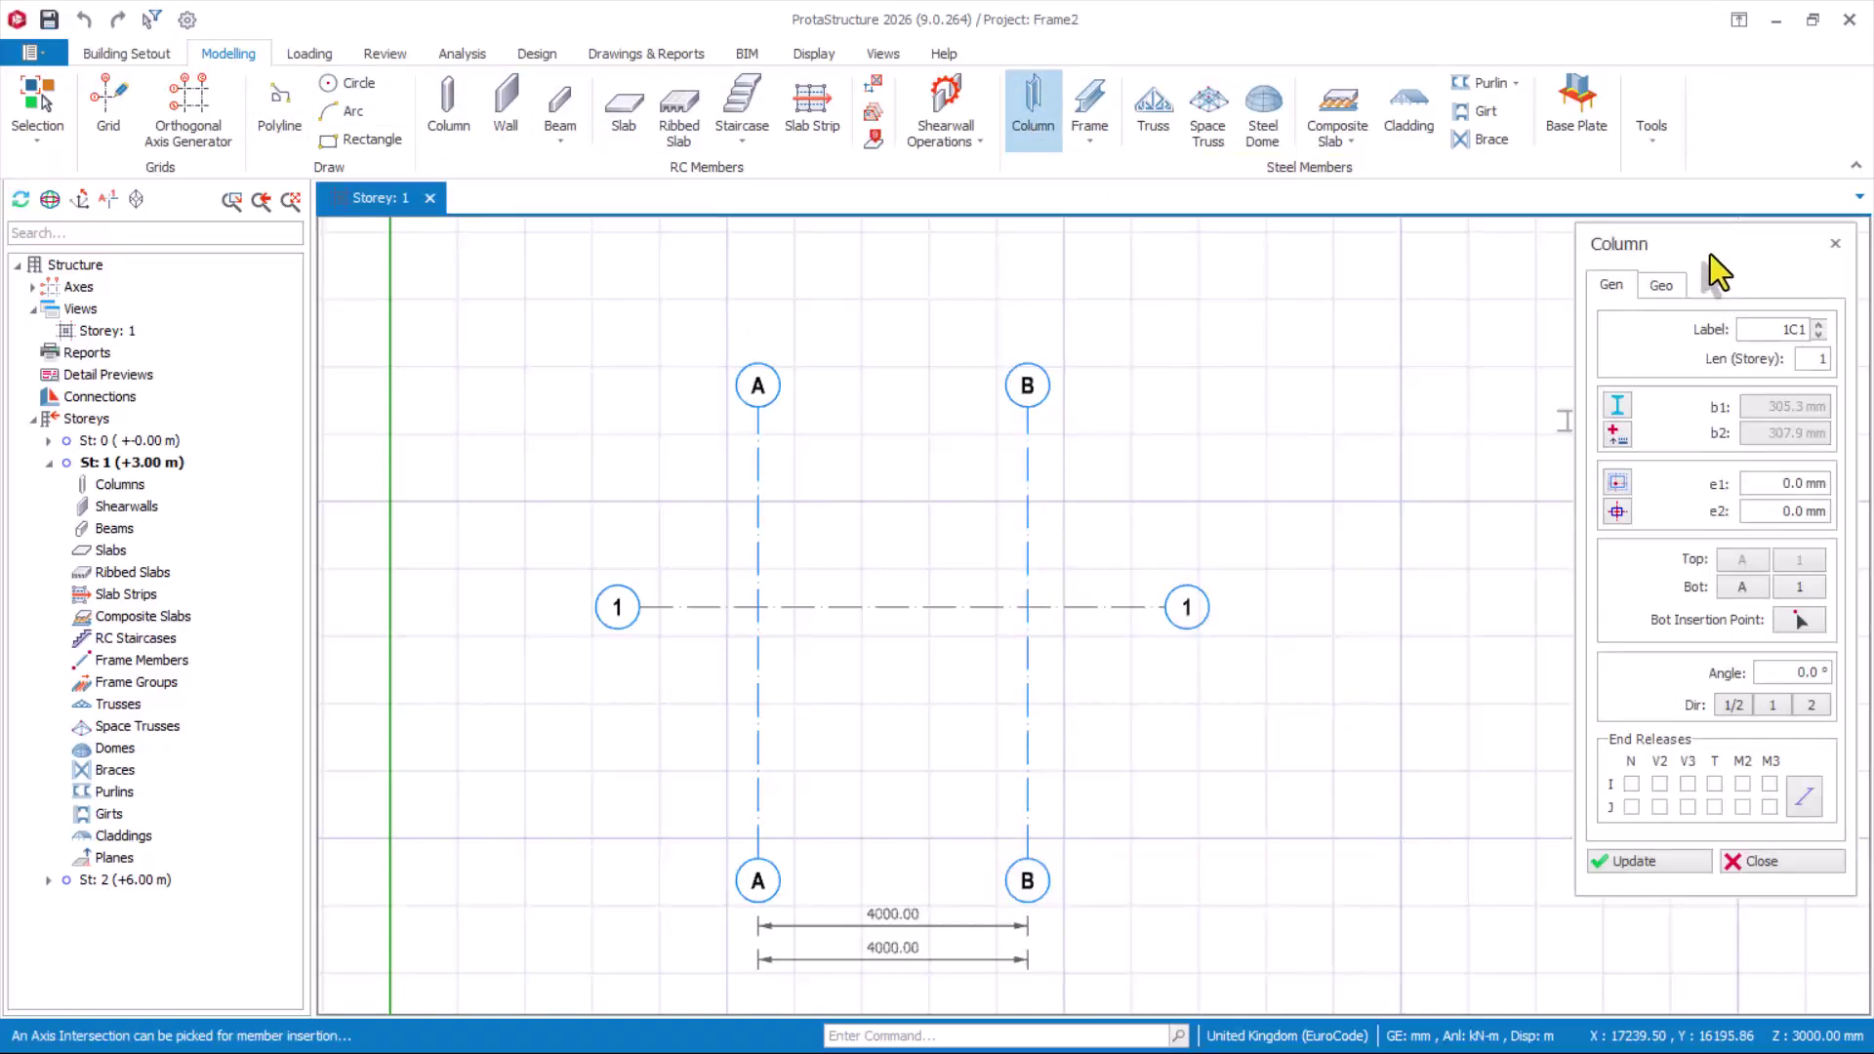
{"action": "left_click_drag", "start_coordinate": [1710, 255], "coordinate": [1505, 255]}
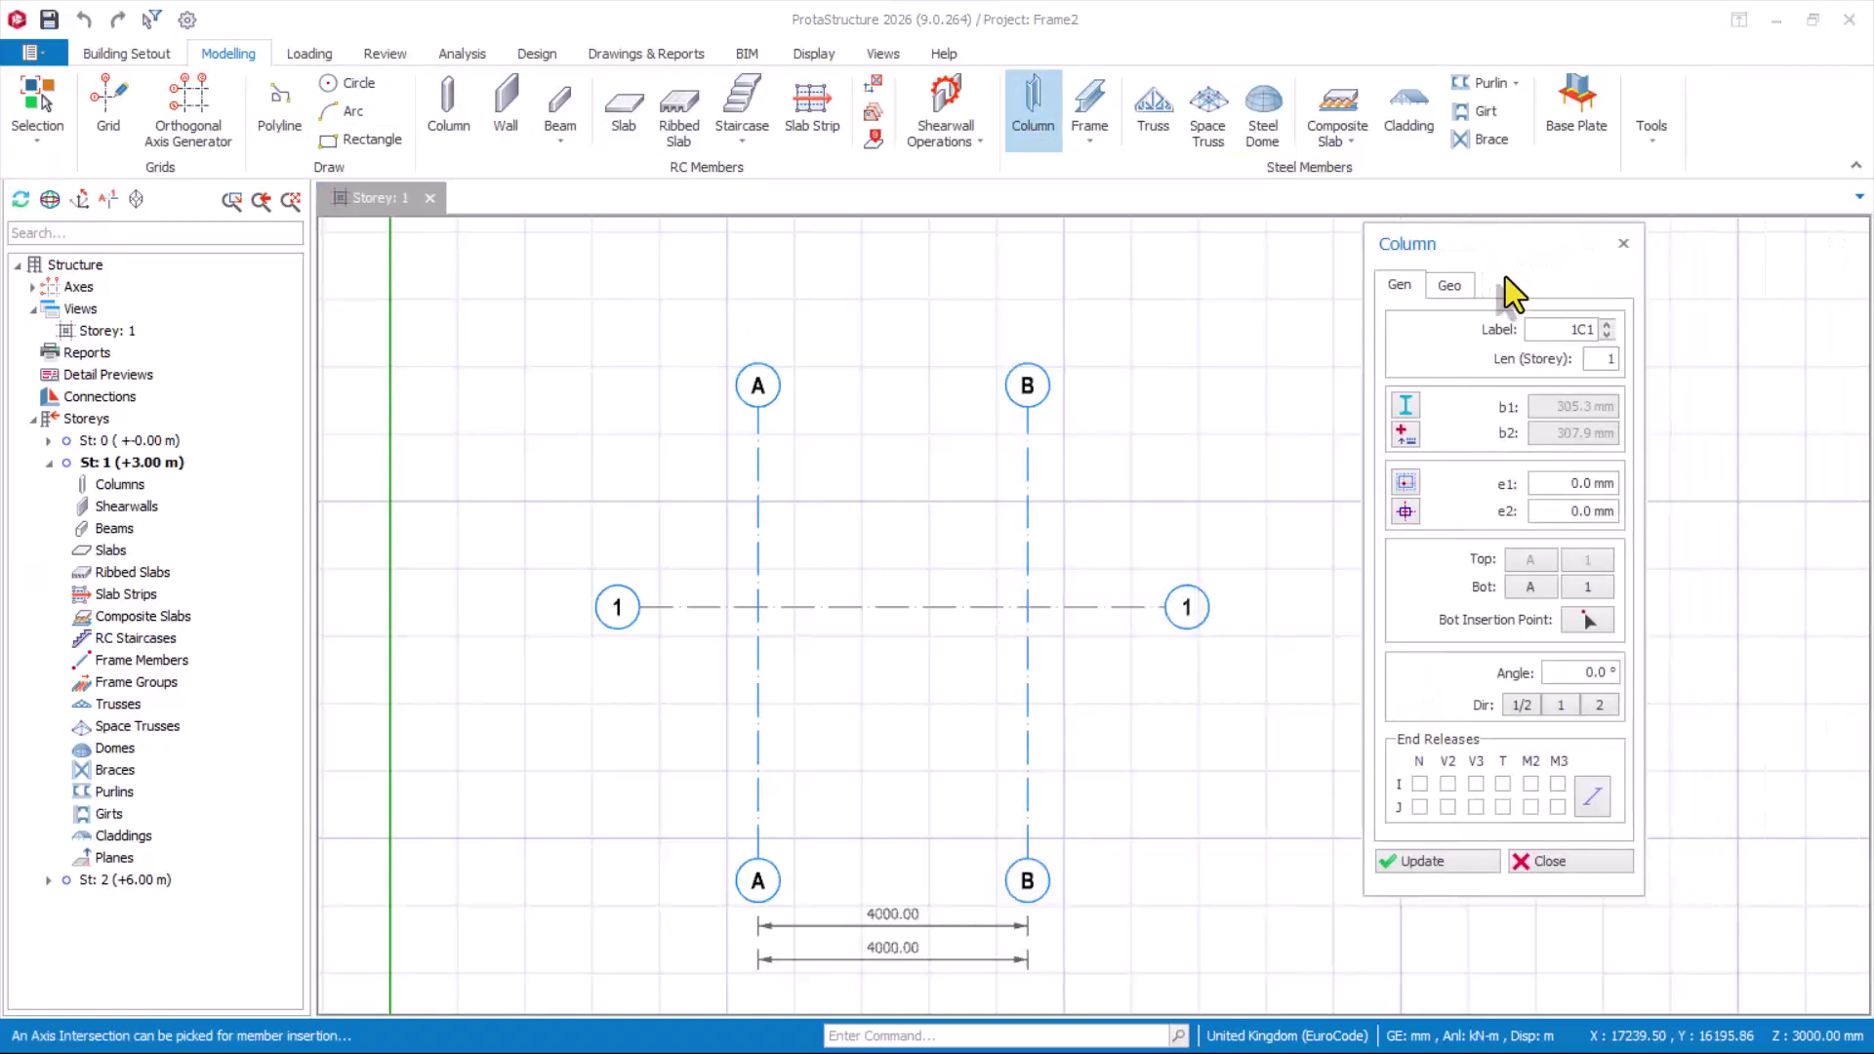
{"action": "left_click", "coordinate": [1407, 406]}
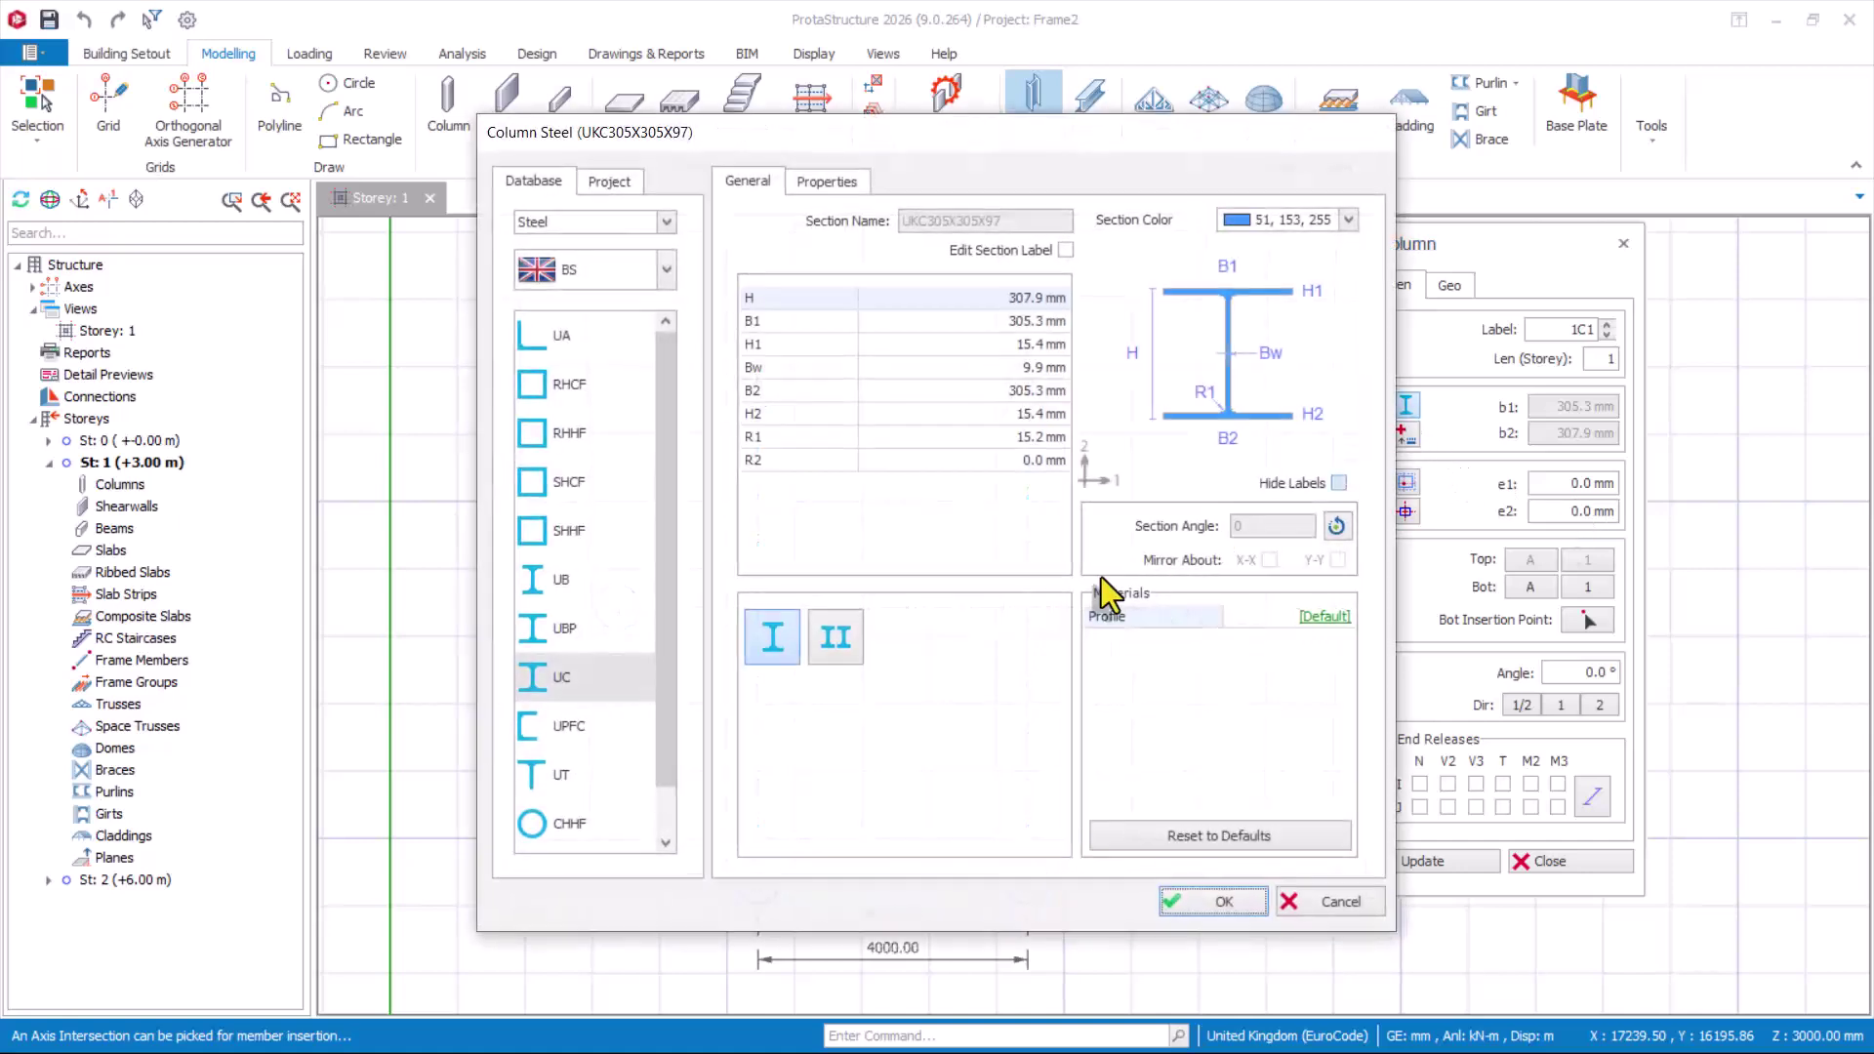
{"action": "left_click", "coordinate": [543, 676]}
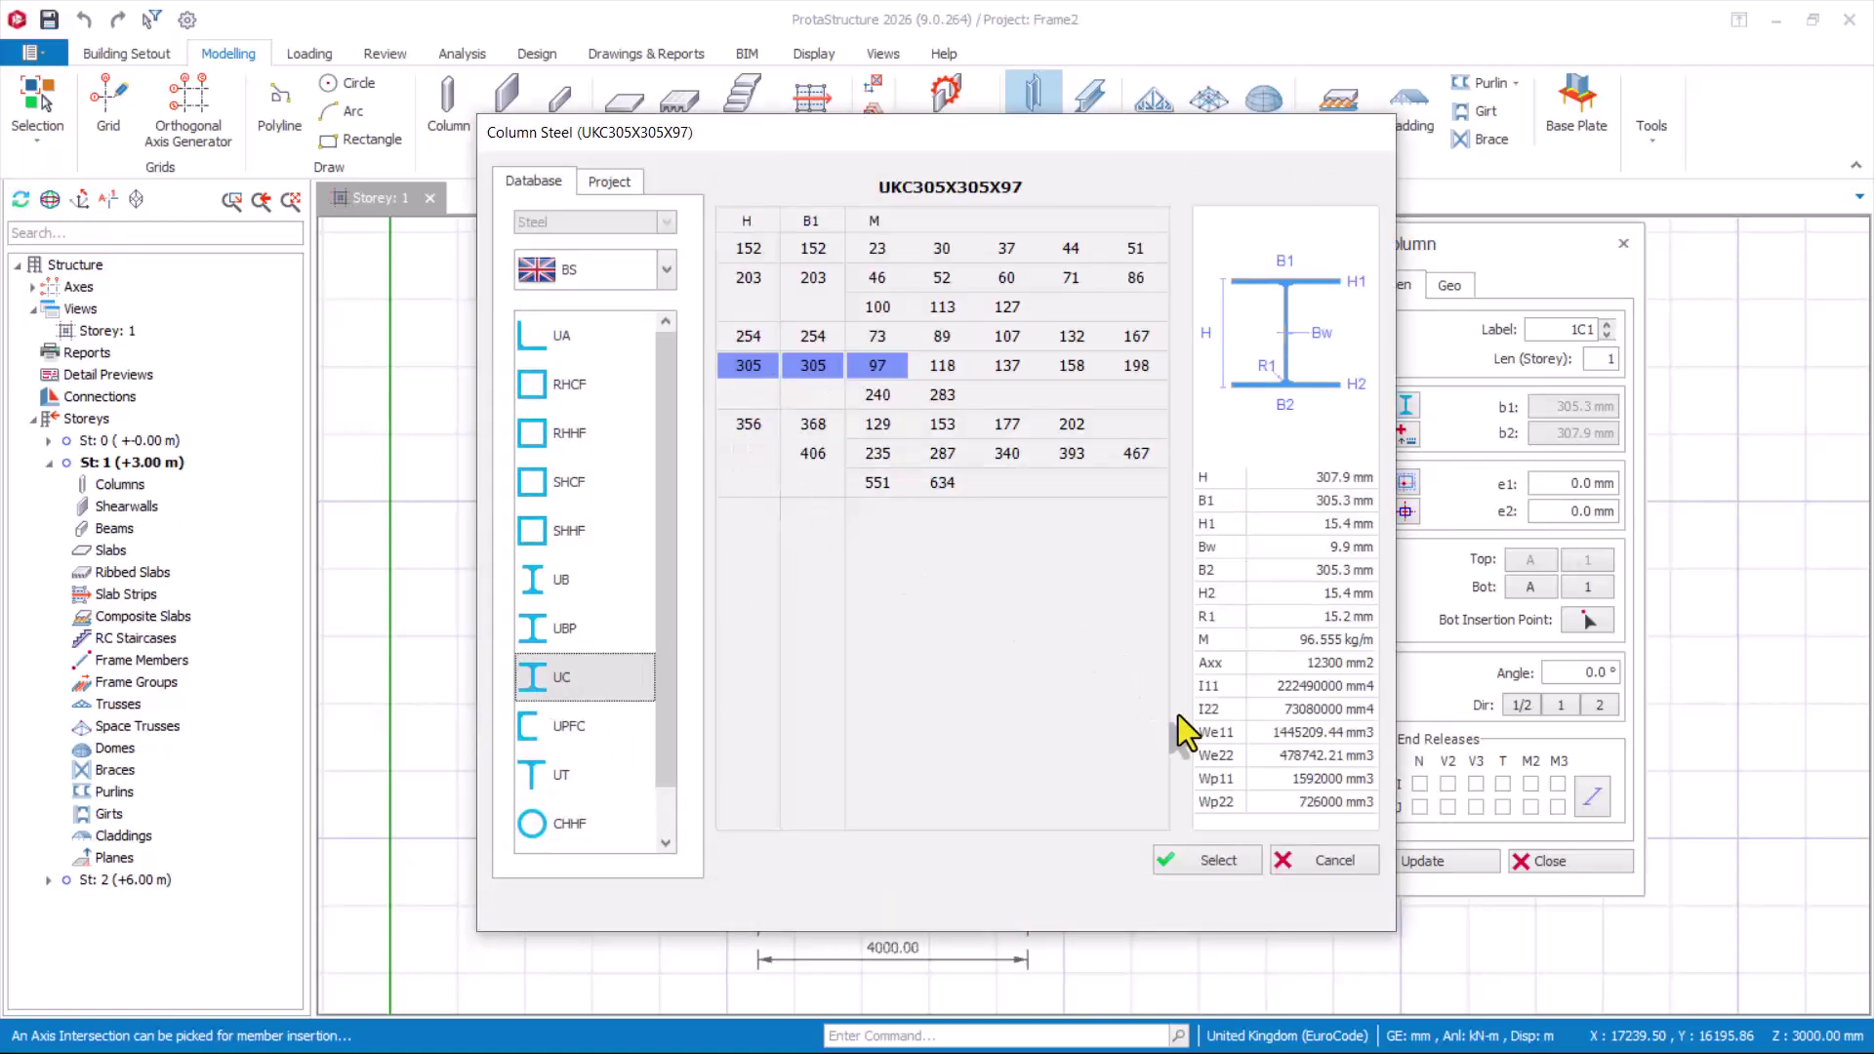
{"action": "left_click", "coordinate": [1218, 858]}
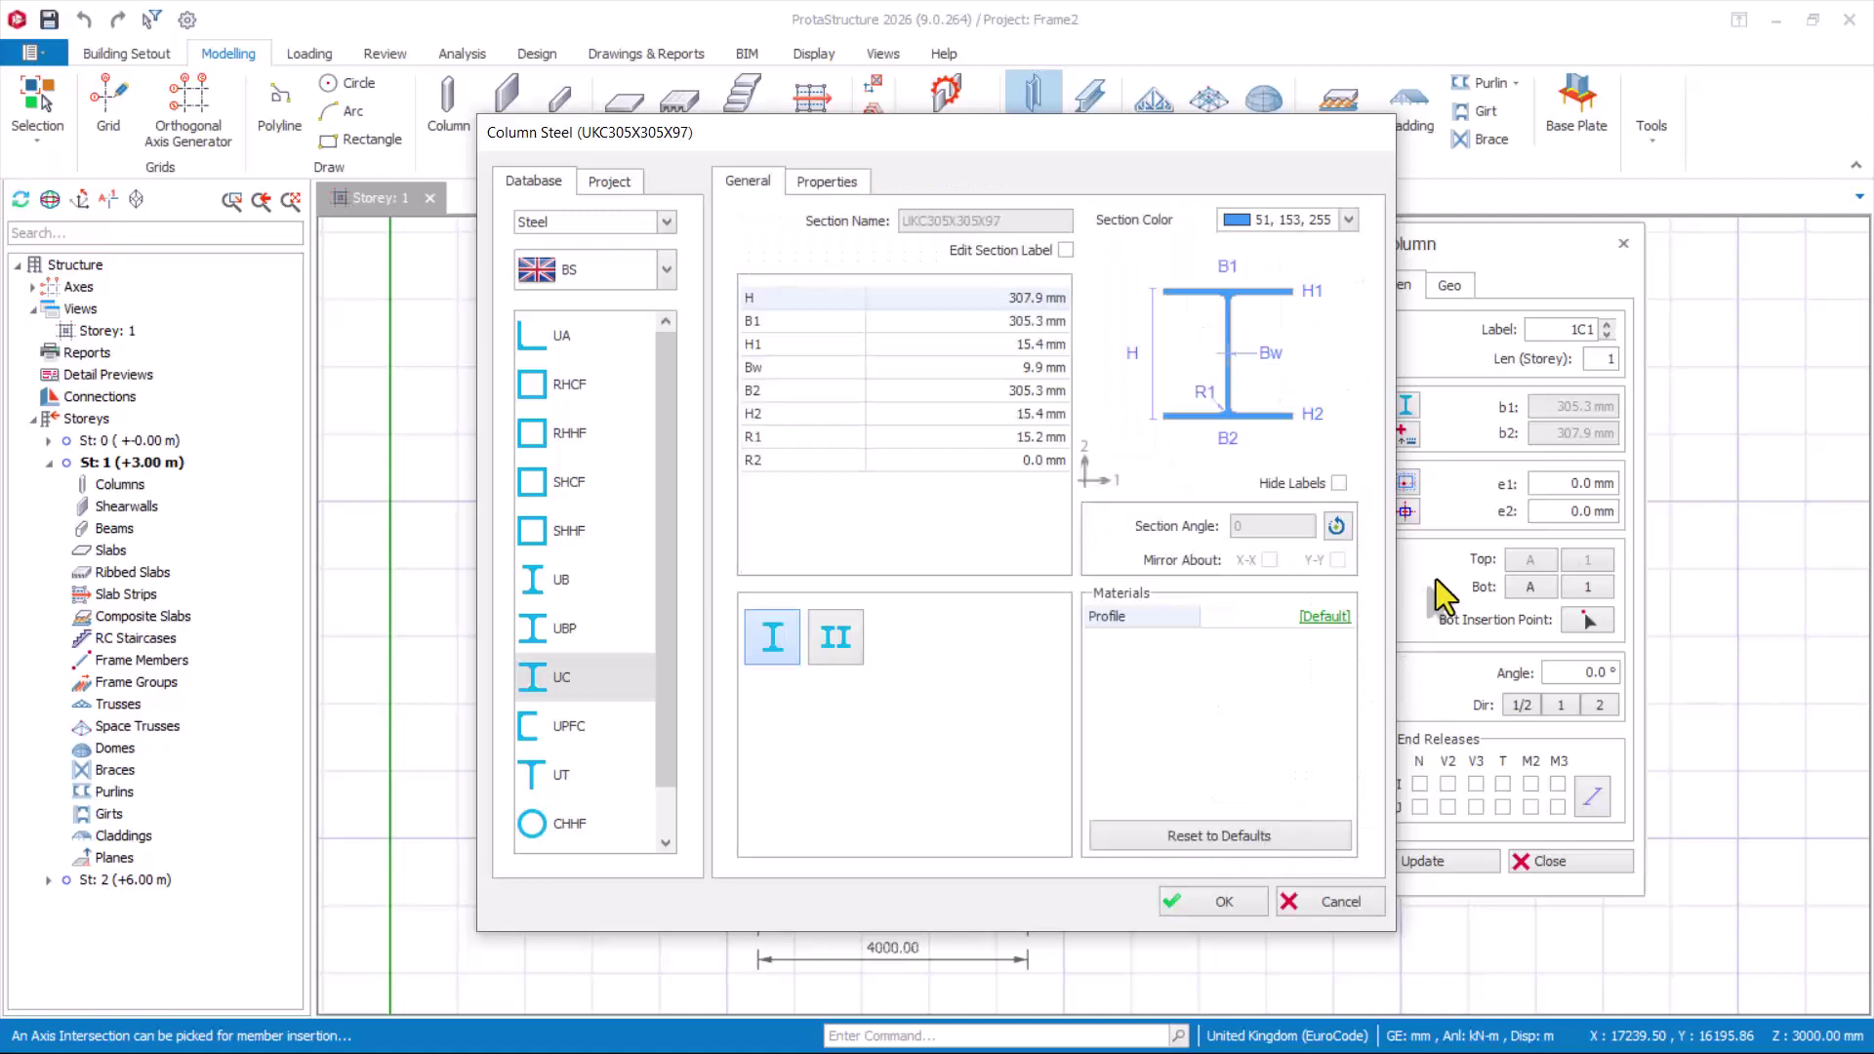
{"action": "left_click", "coordinate": [1336, 527]}
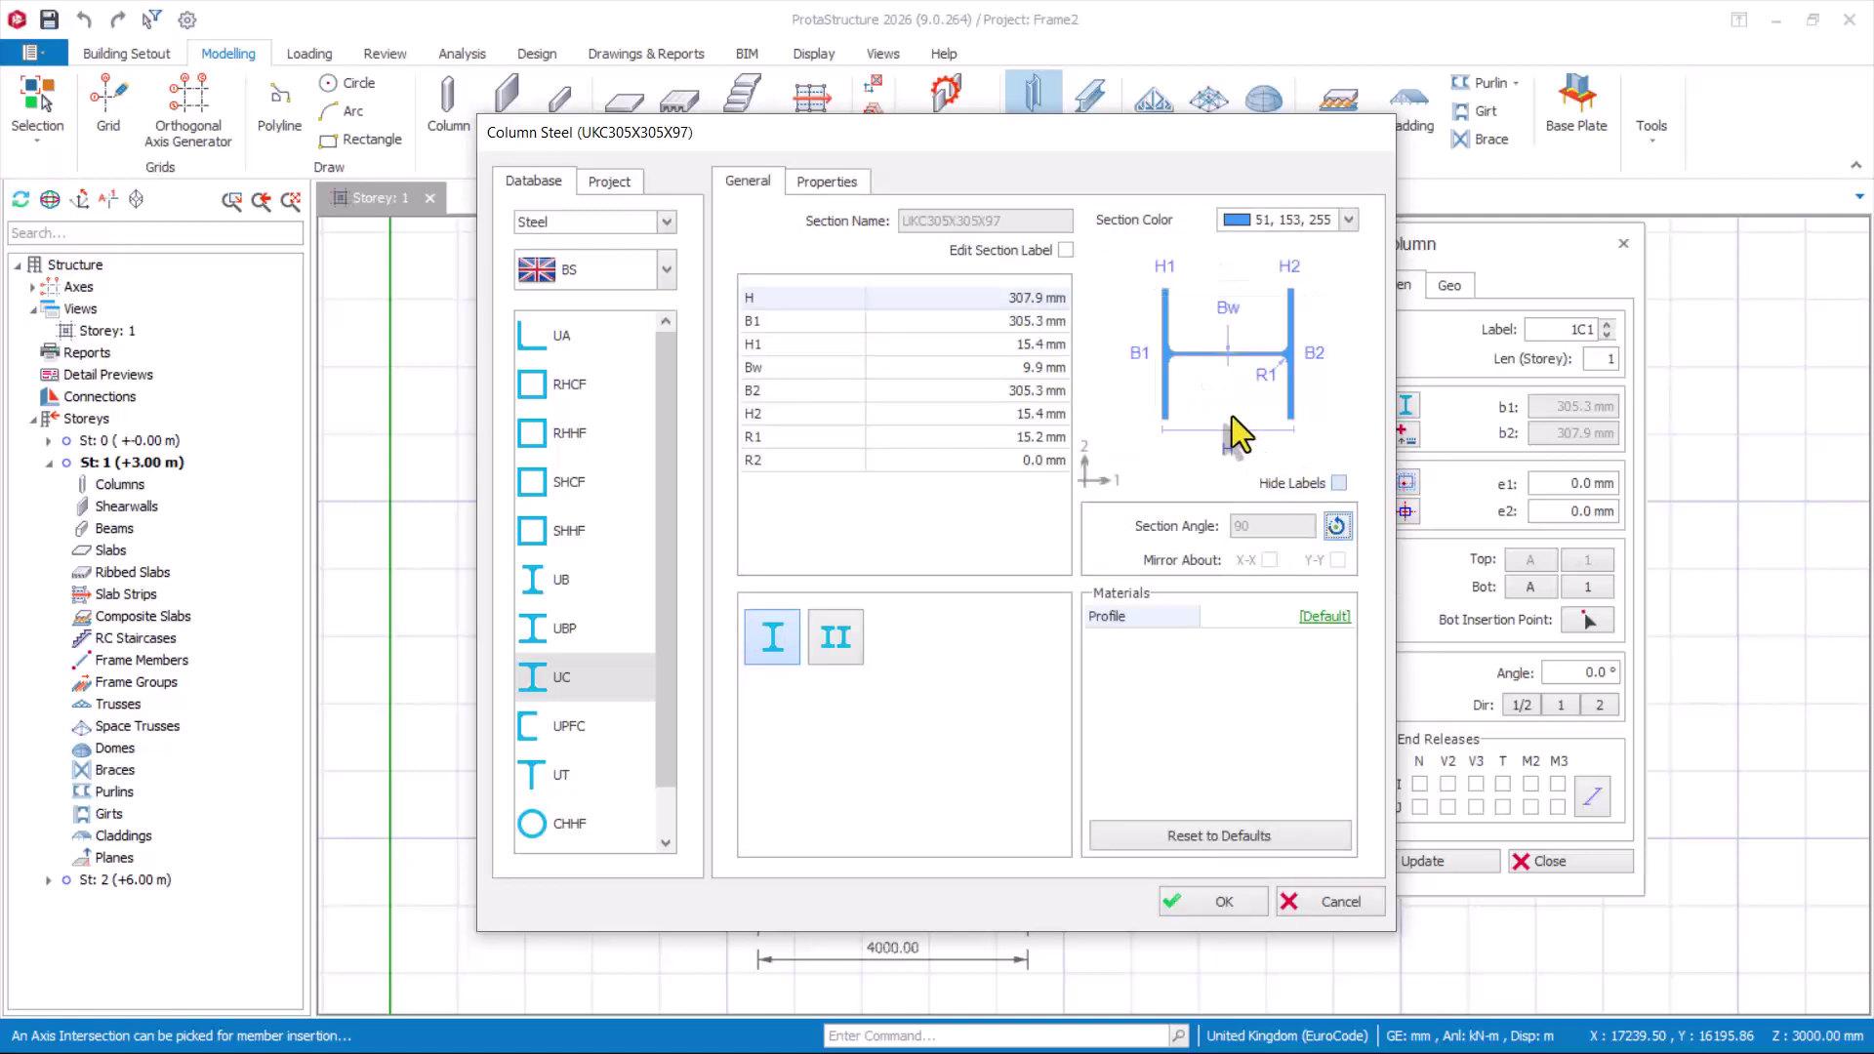
{"action": "left_click", "coordinate": [1218, 896]}
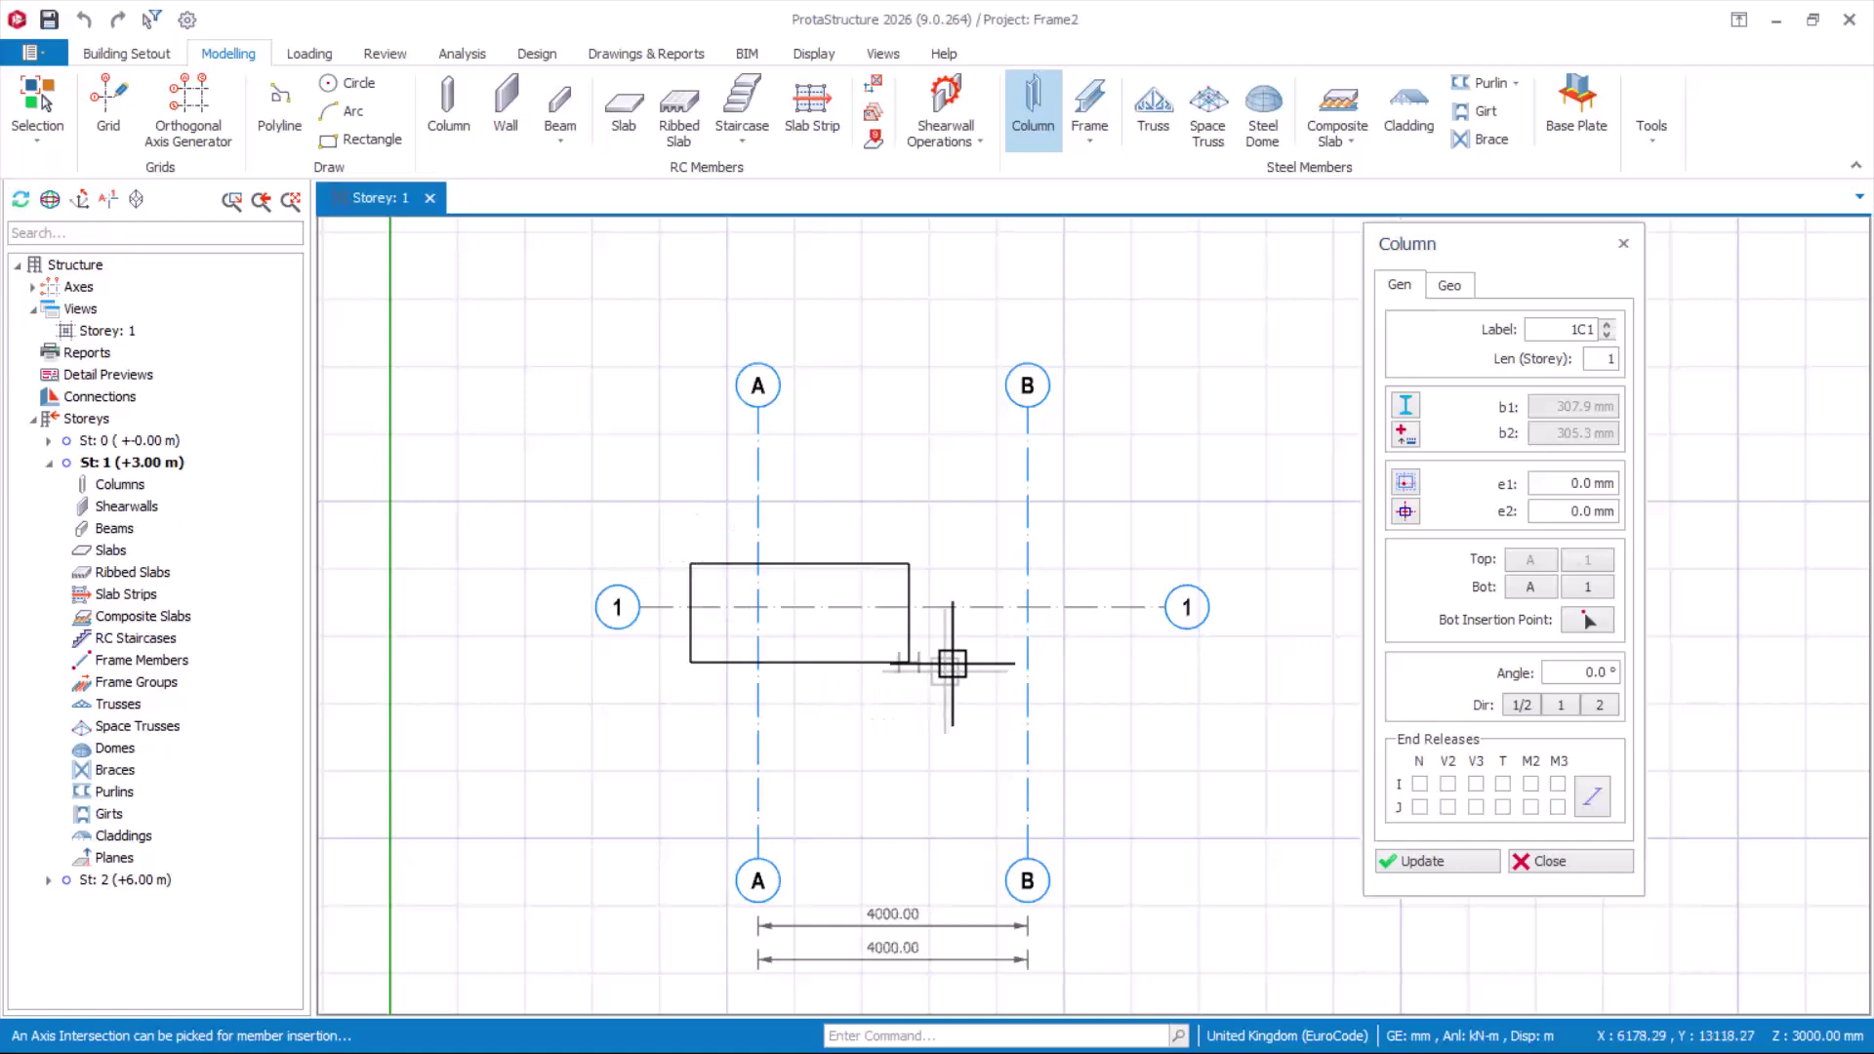
Step: Place the steel columns on storey 1 where axes A and B cross axis 1, and finish column insertion
{"action": "left_click", "coordinate": [1094, 667]}
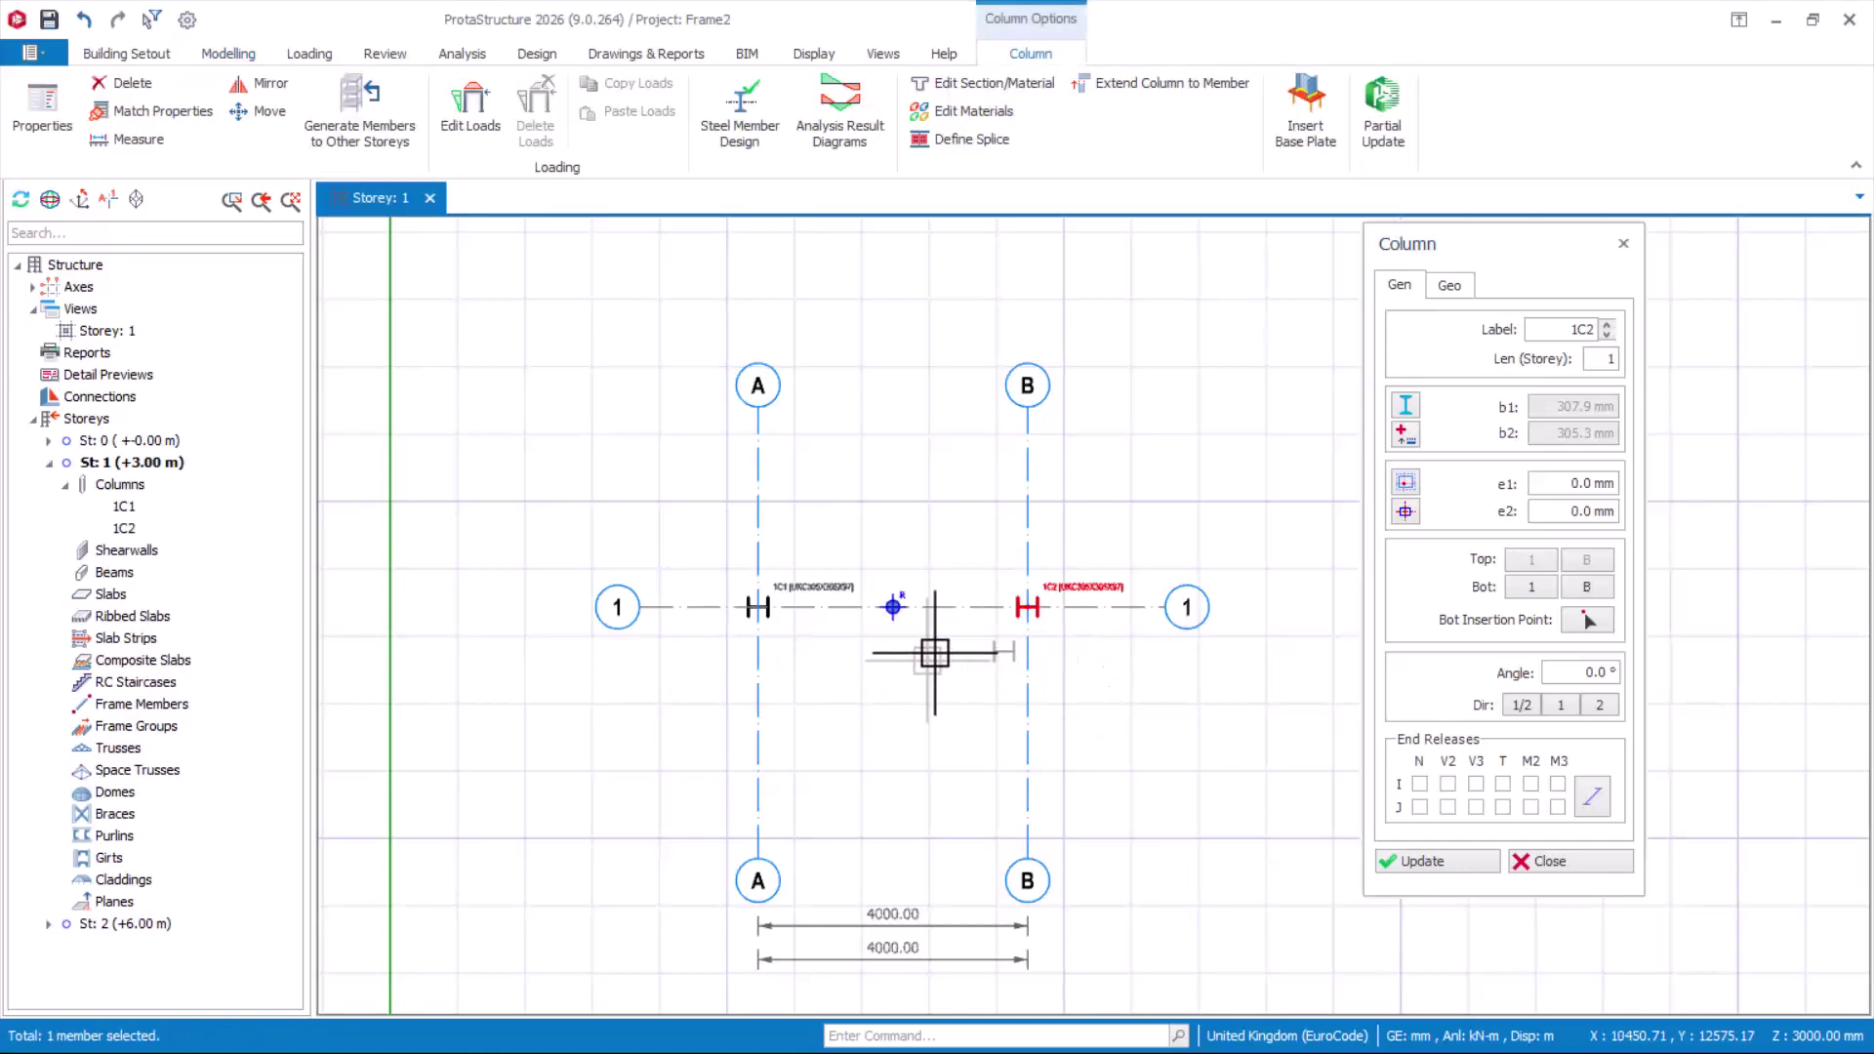
{"action": "scroll", "coordinate": [788, 625], "scroll_direction": "up", "scroll_amount": 1}
{"action": "scroll", "coordinate": [760, 593], "scroll_direction": "up", "scroll_amount": 2}
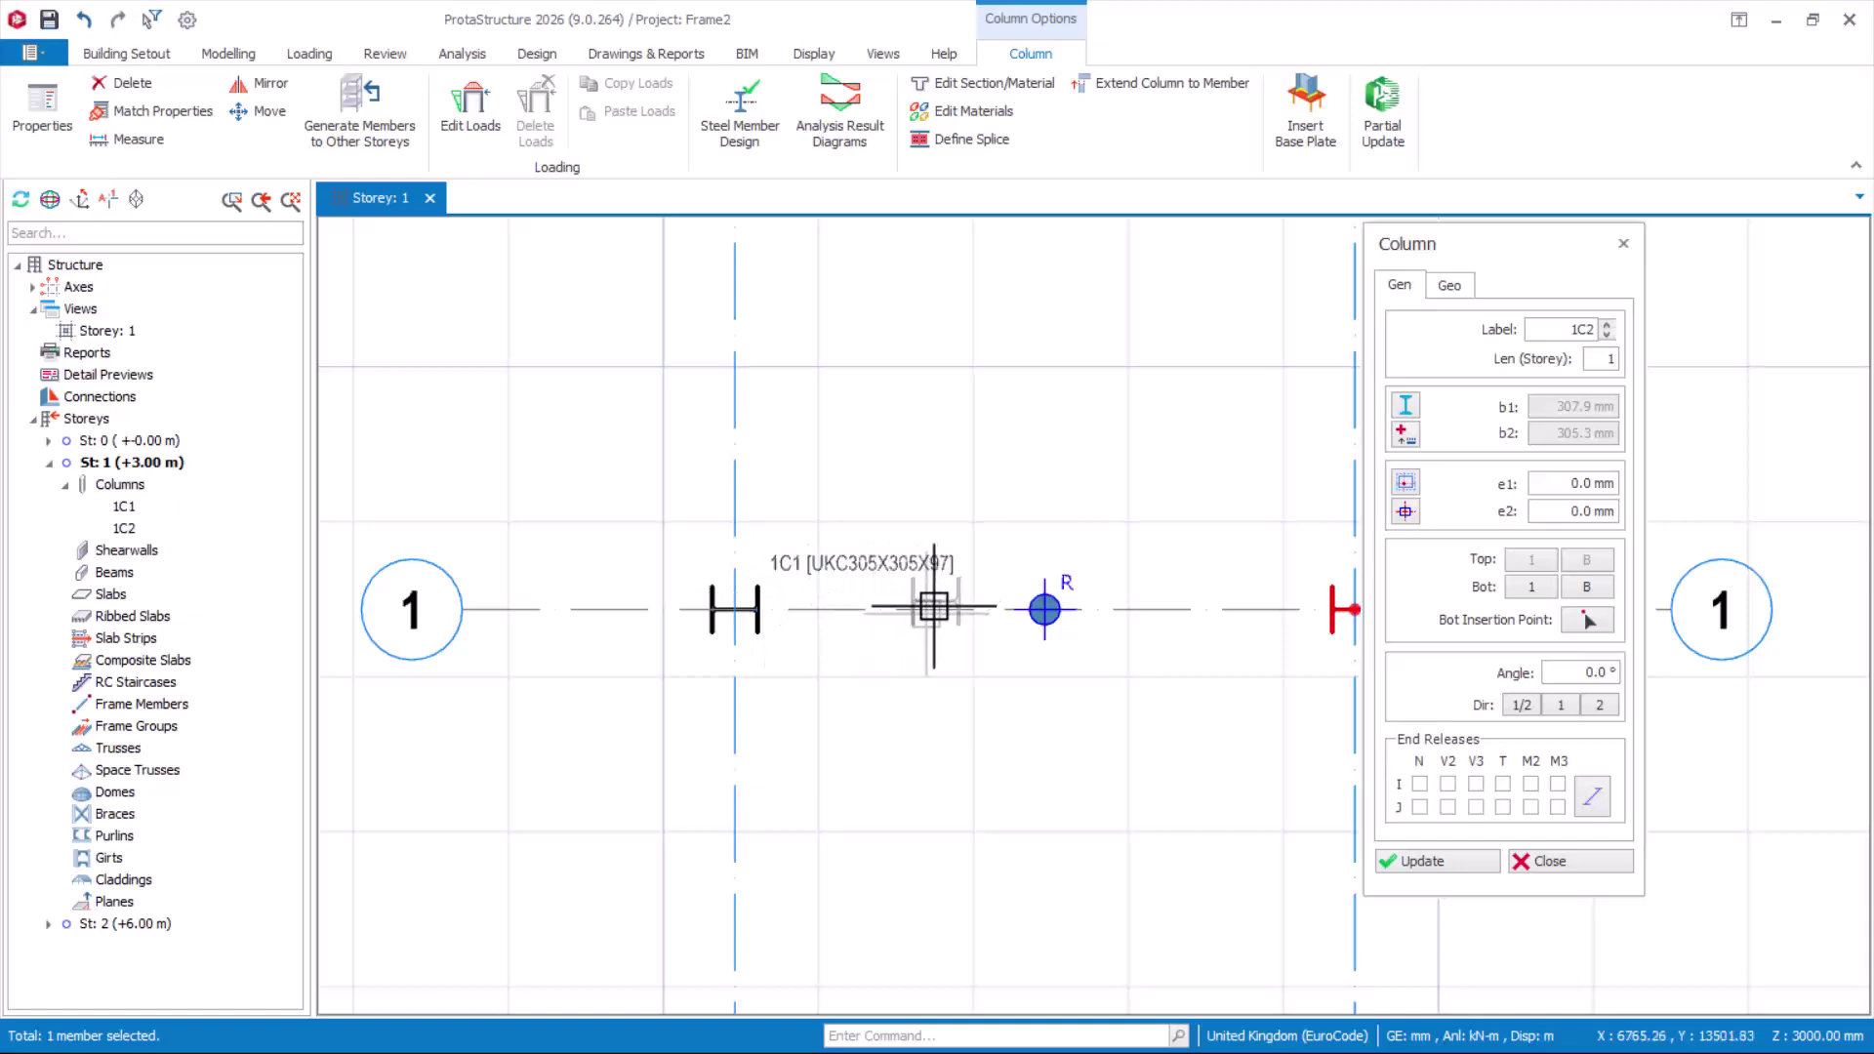
{"action": "scroll", "coordinate": [928, 606], "scroll_direction": "down", "scroll_amount": 1}
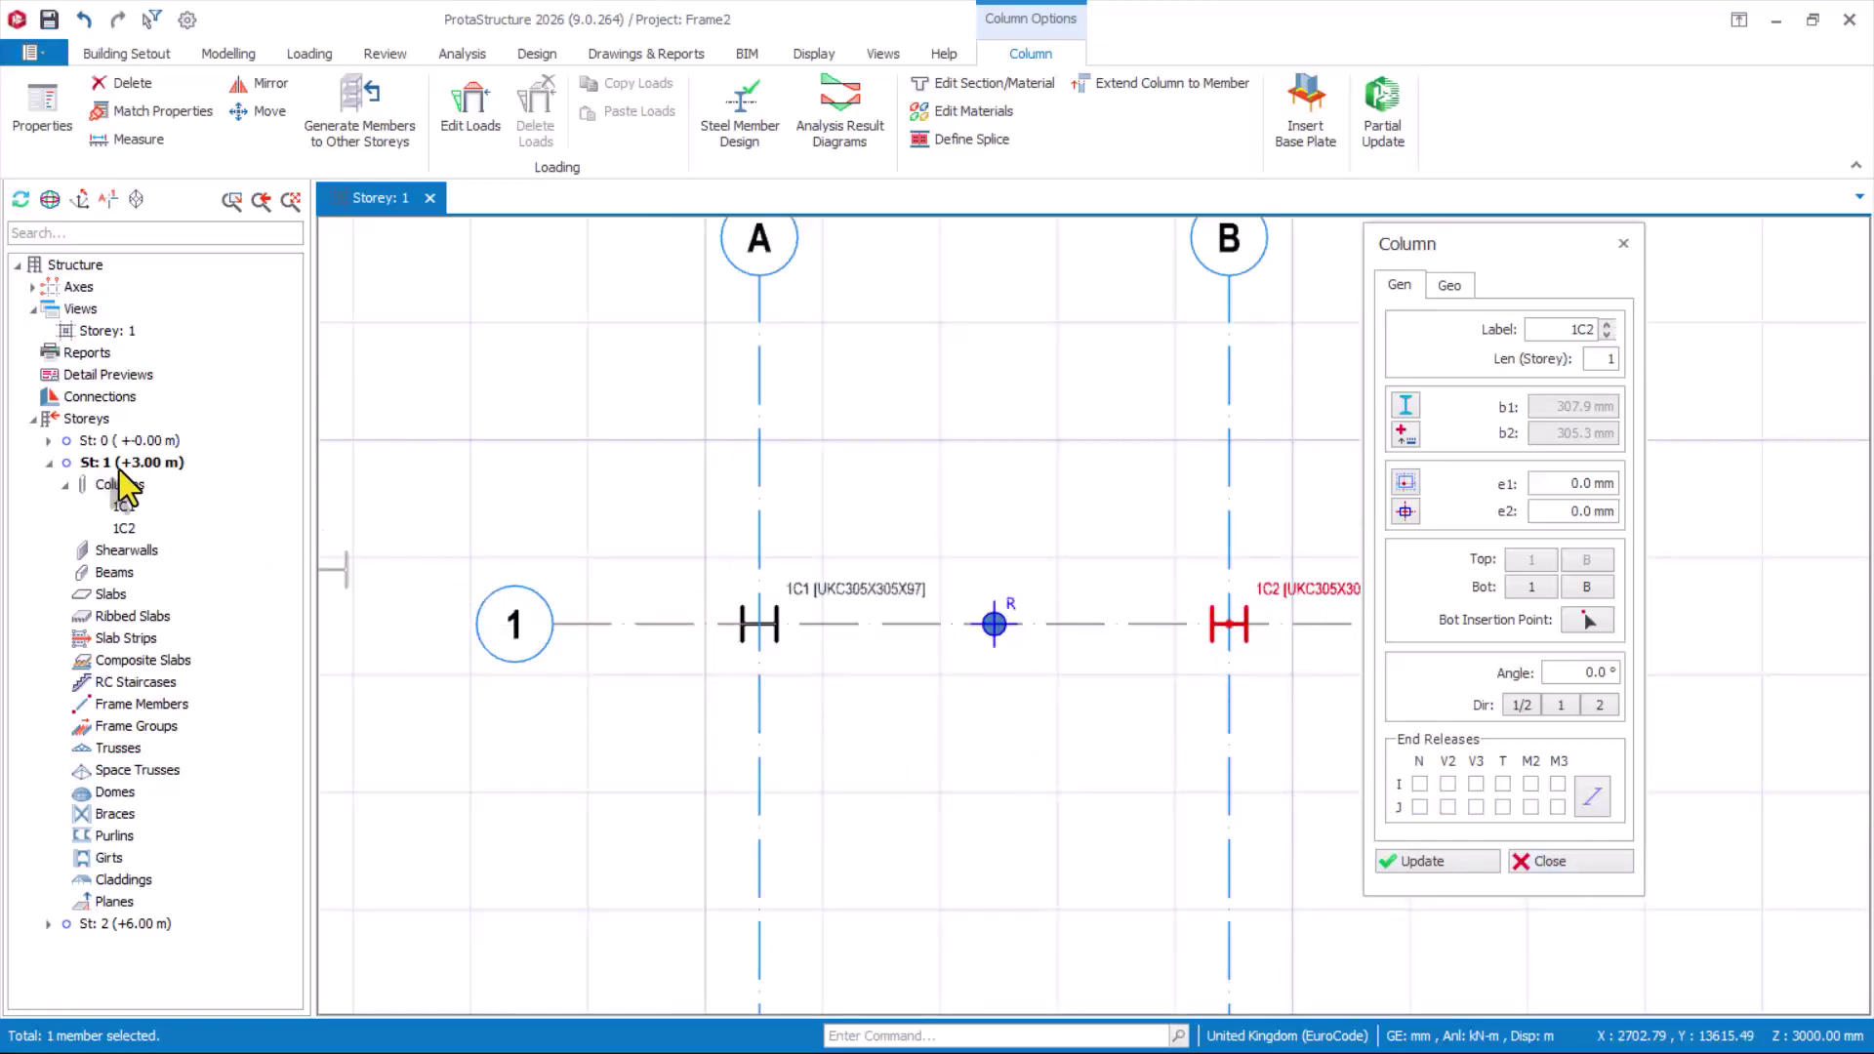
{"action": "left_click", "coordinate": [1577, 859]}
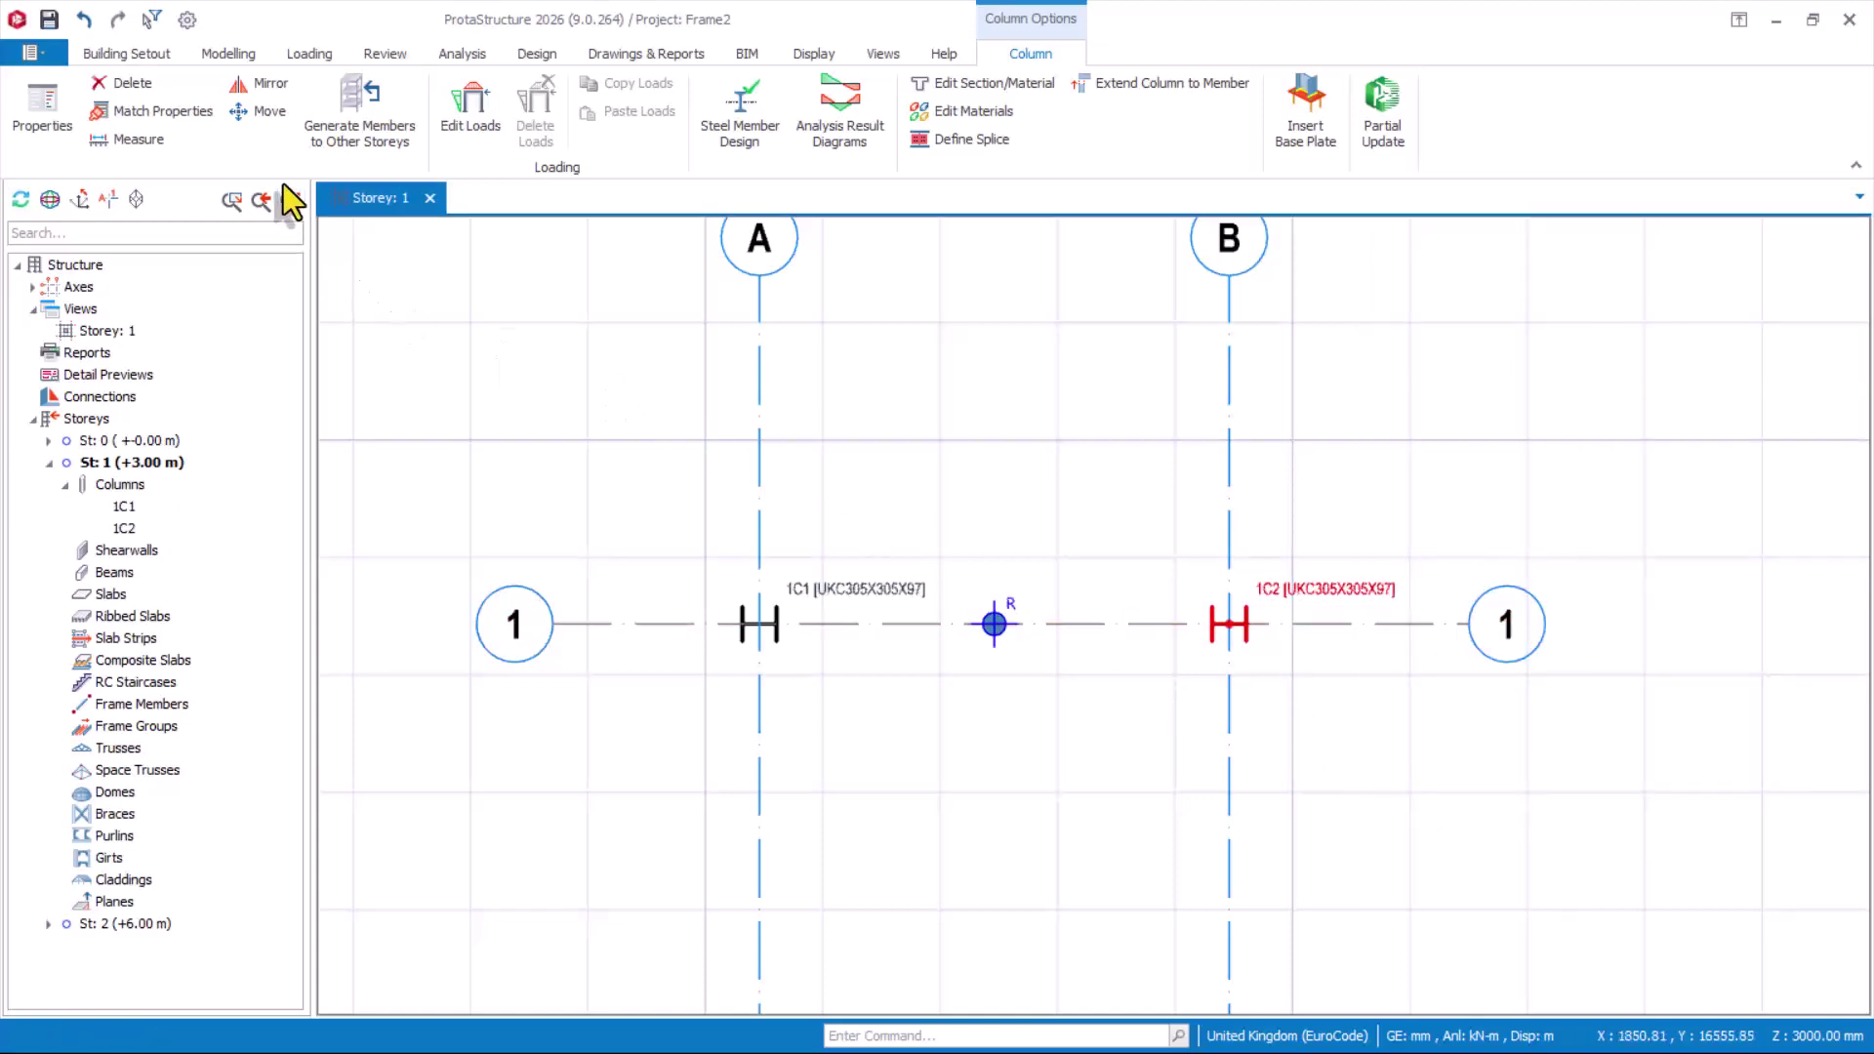
Step: Start a steel beam and choose UB section UKB305X165X40 for it
{"action": "left_click", "coordinate": [232, 56]}
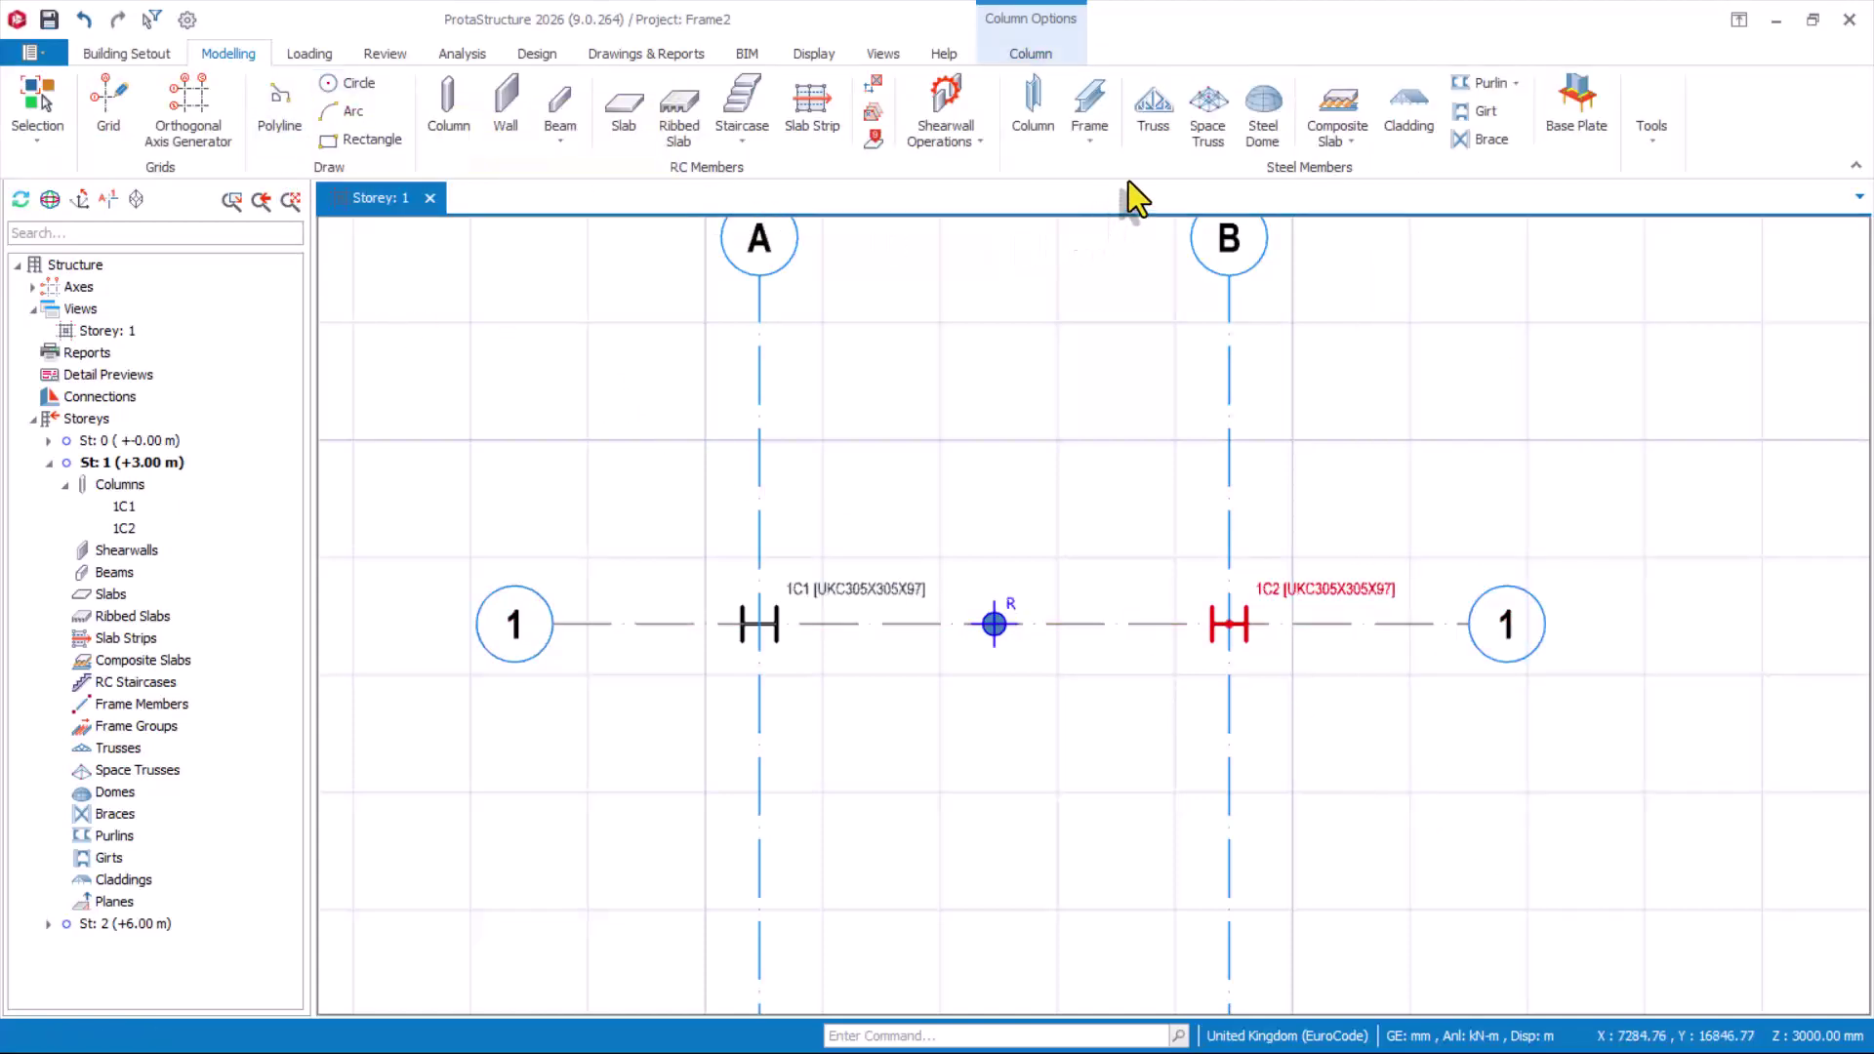
{"action": "left_click", "coordinate": [1089, 146]}
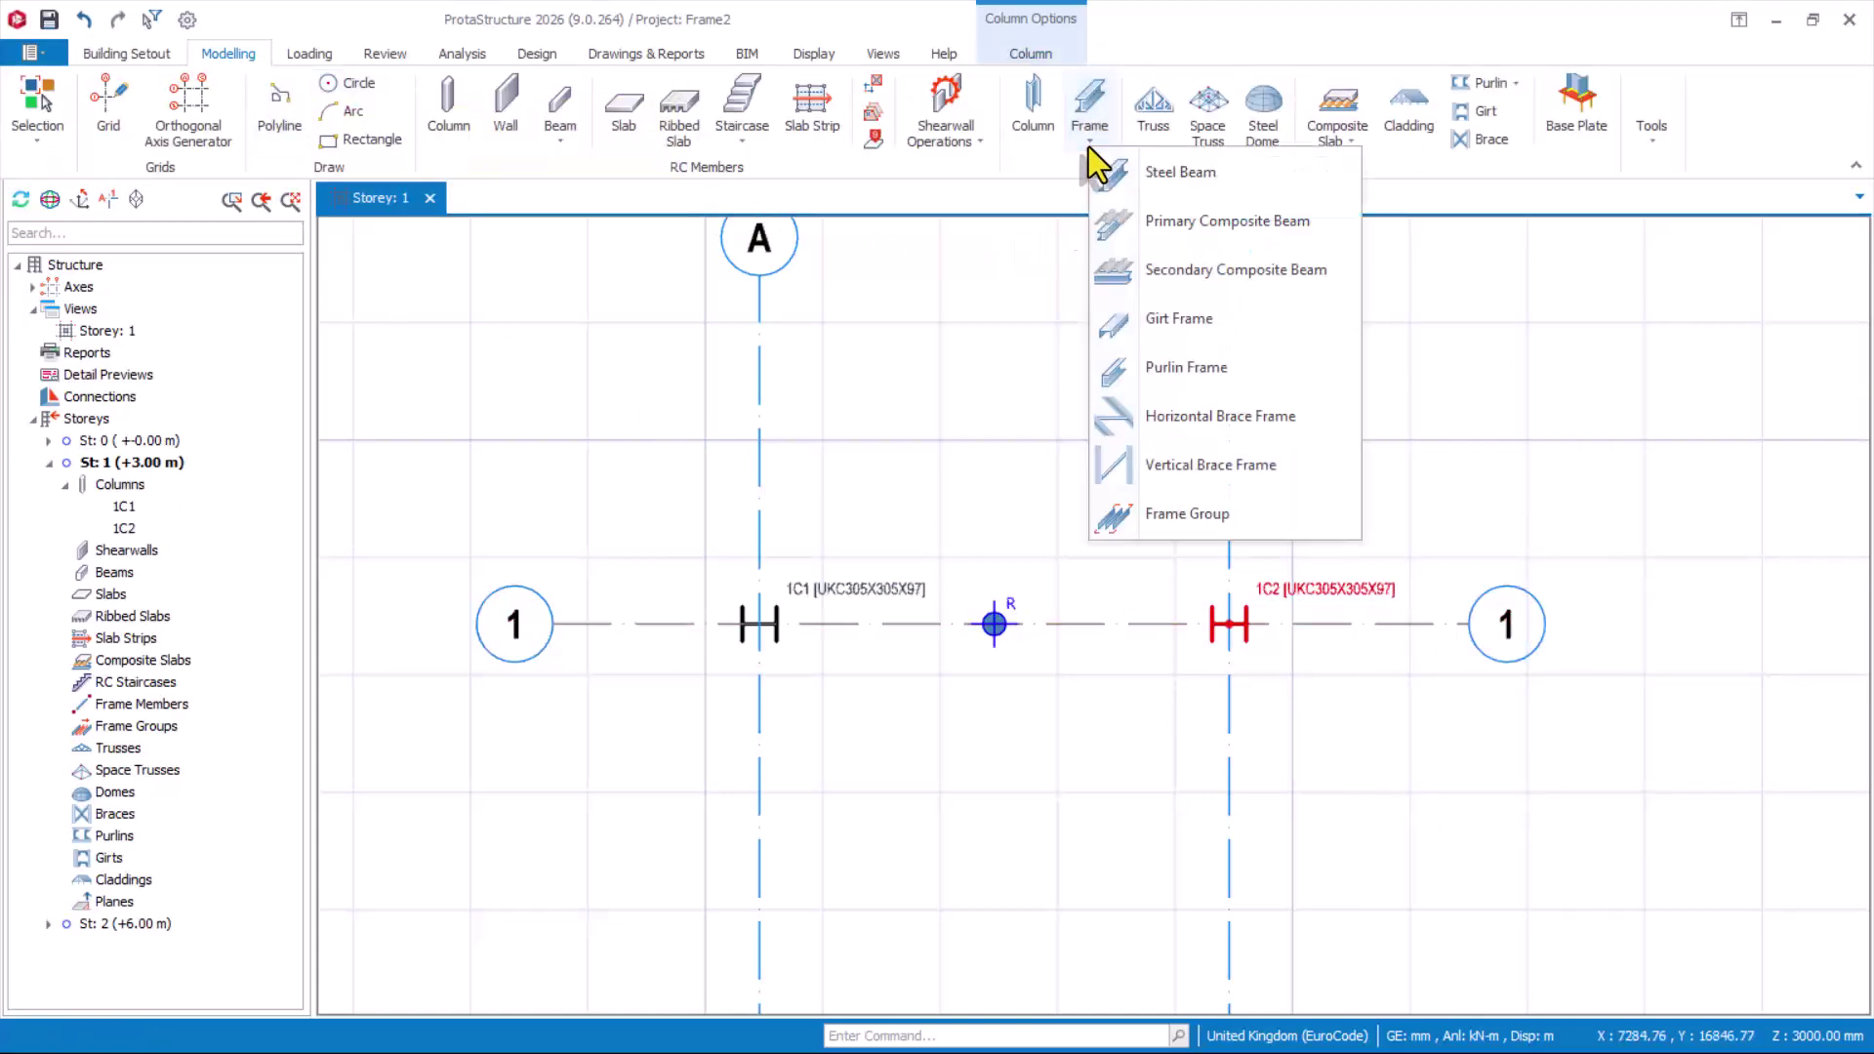
{"action": "left_click", "coordinate": [1175, 176]}
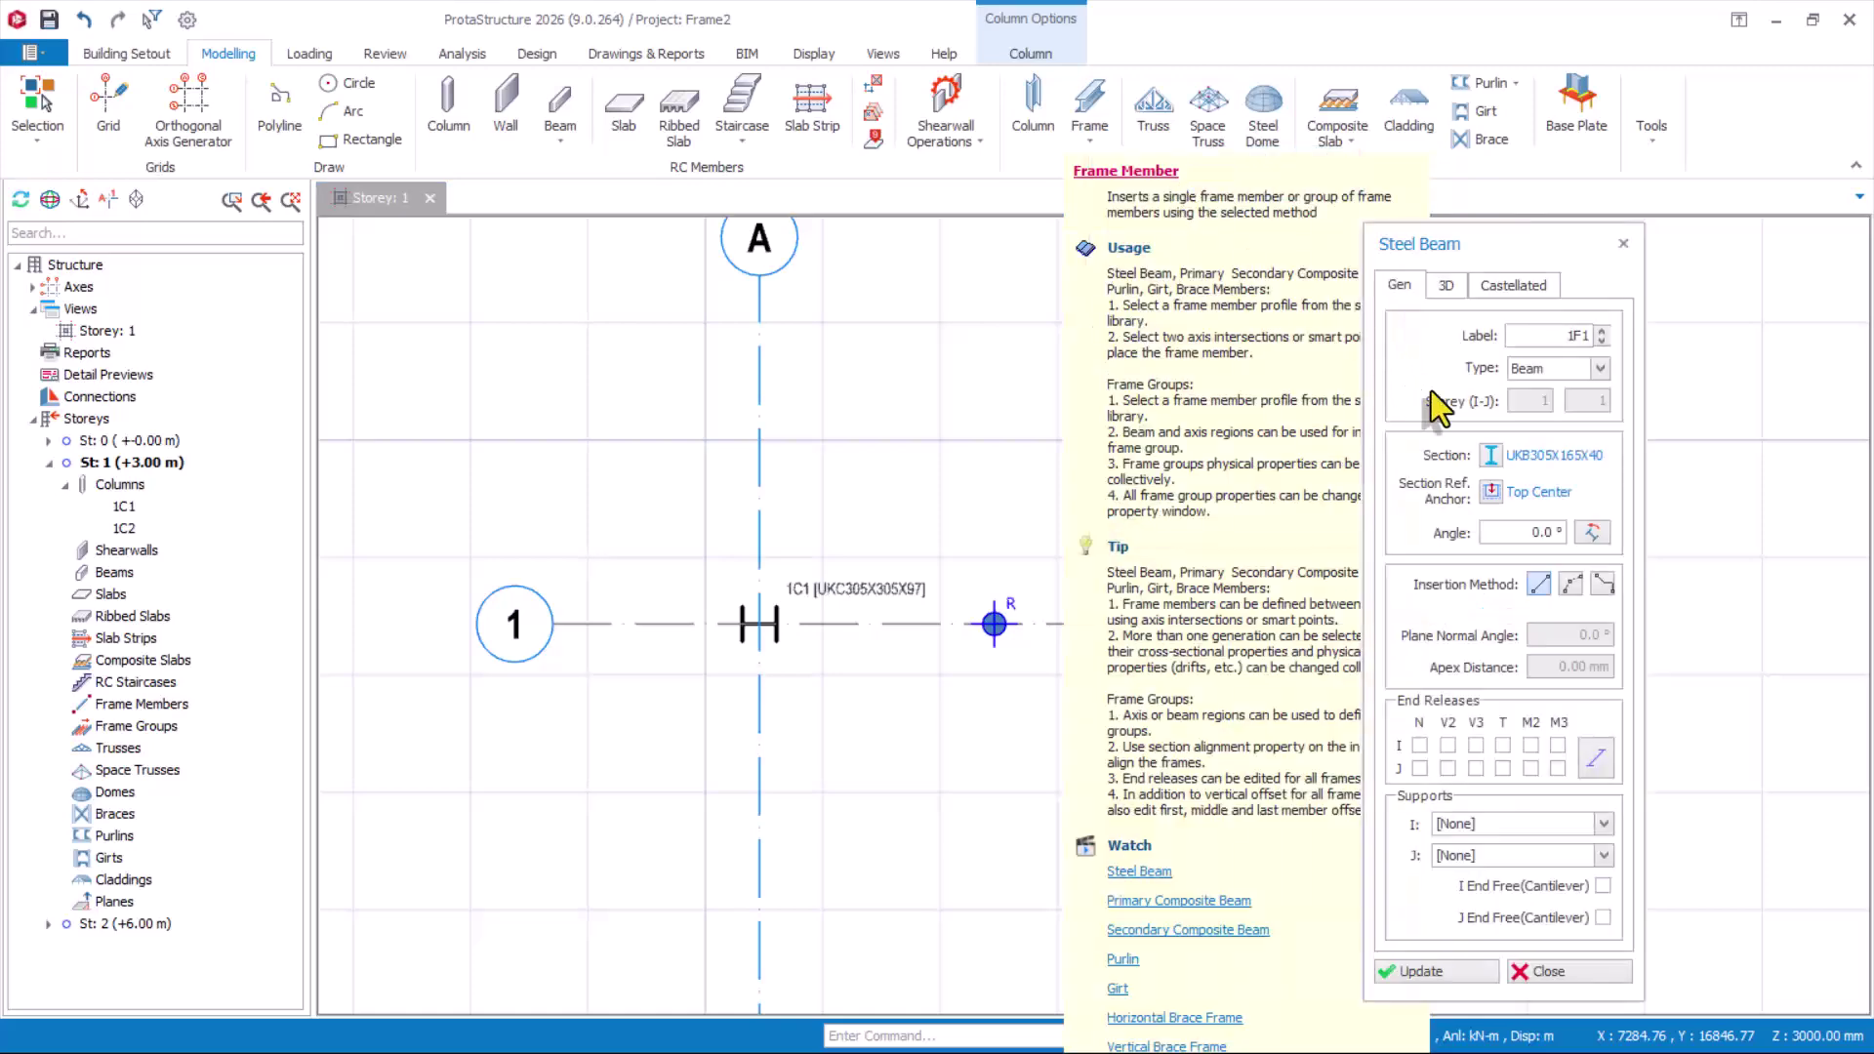
{"action": "left_click", "coordinate": [1490, 457]}
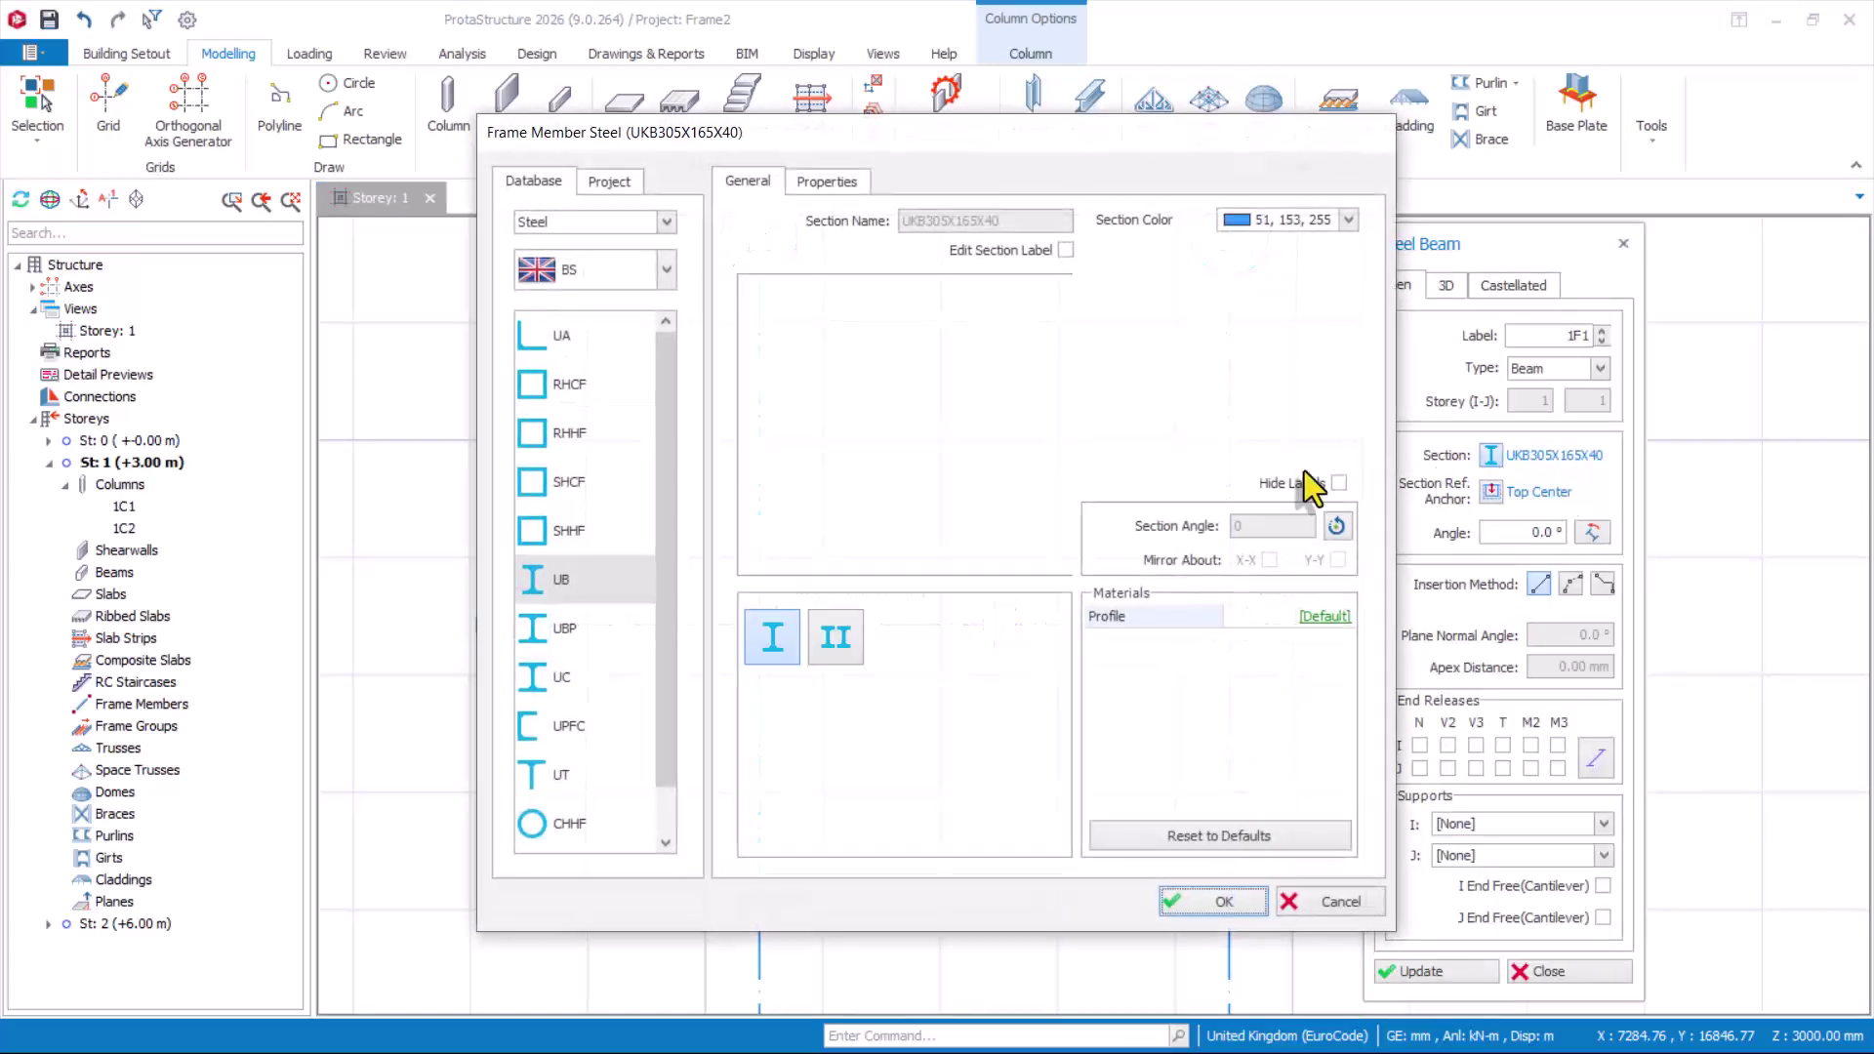
{"action": "left_click", "coordinate": [570, 577]}
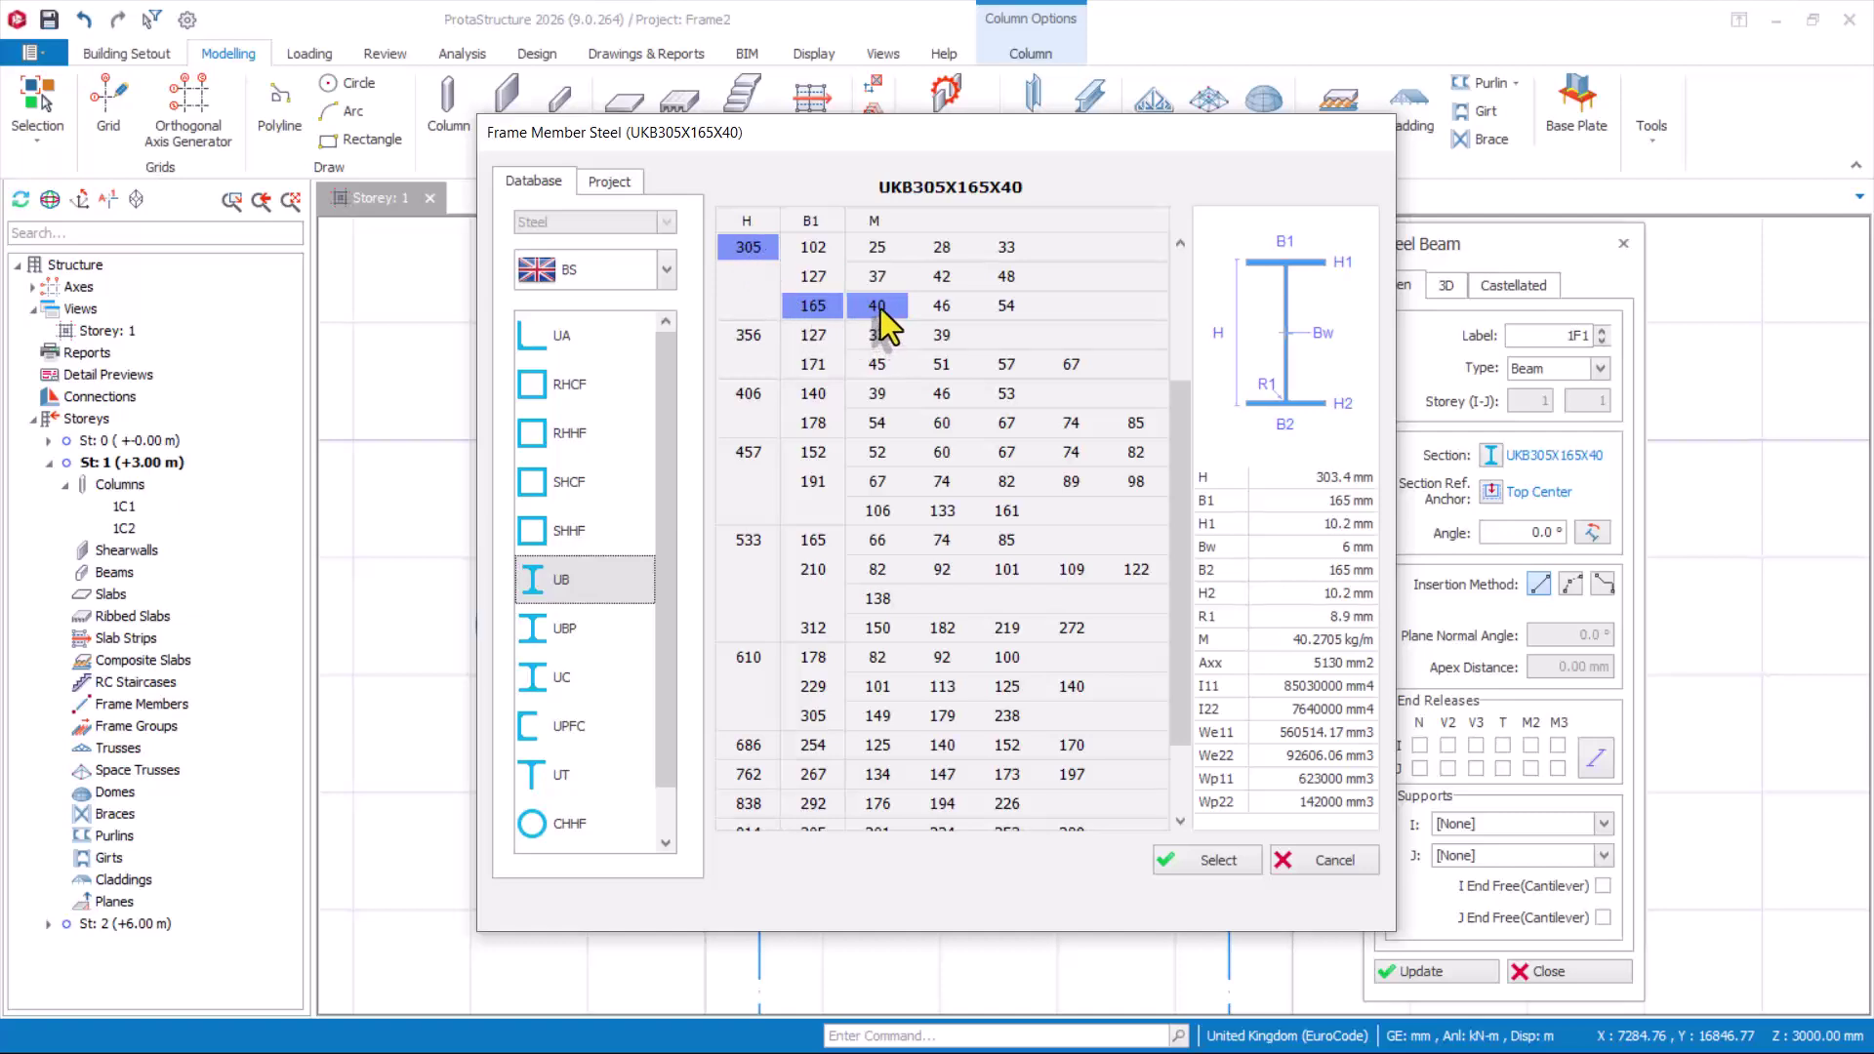
{"action": "left_click", "coordinate": [1224, 859]}
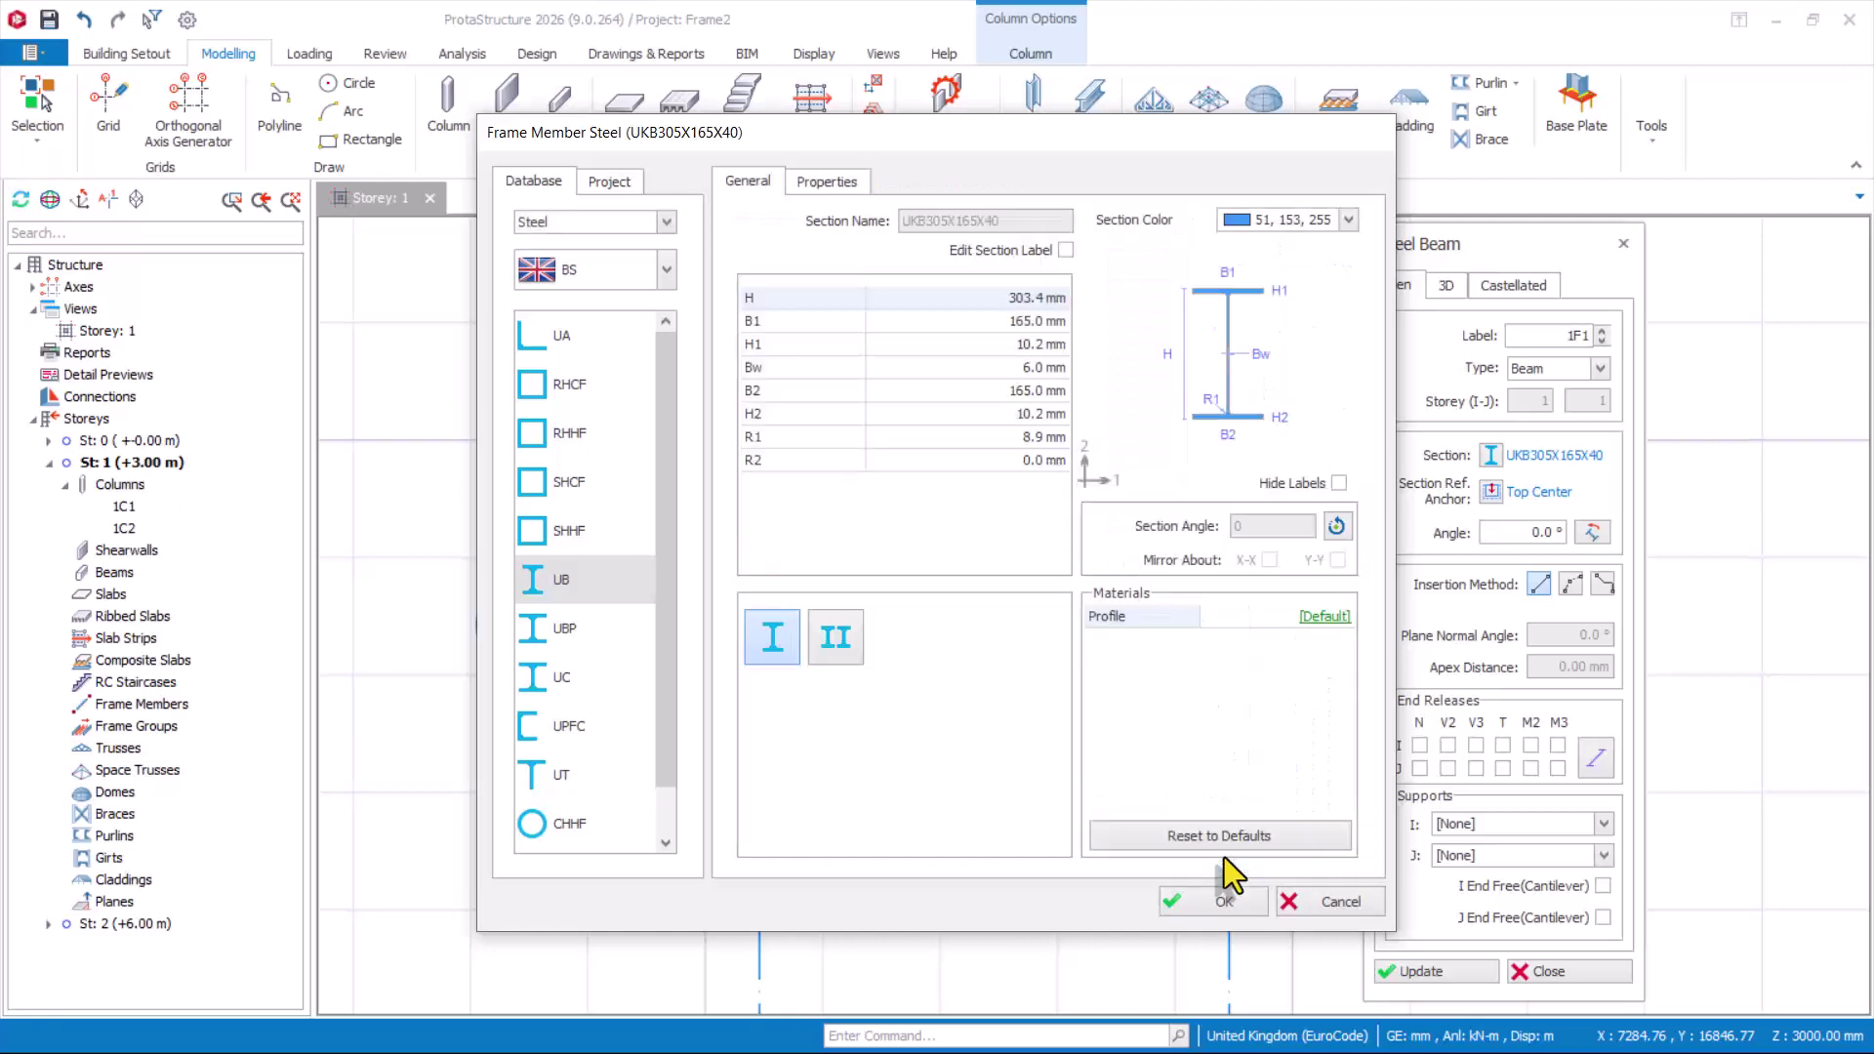
{"action": "left_click", "coordinate": [1204, 906]}
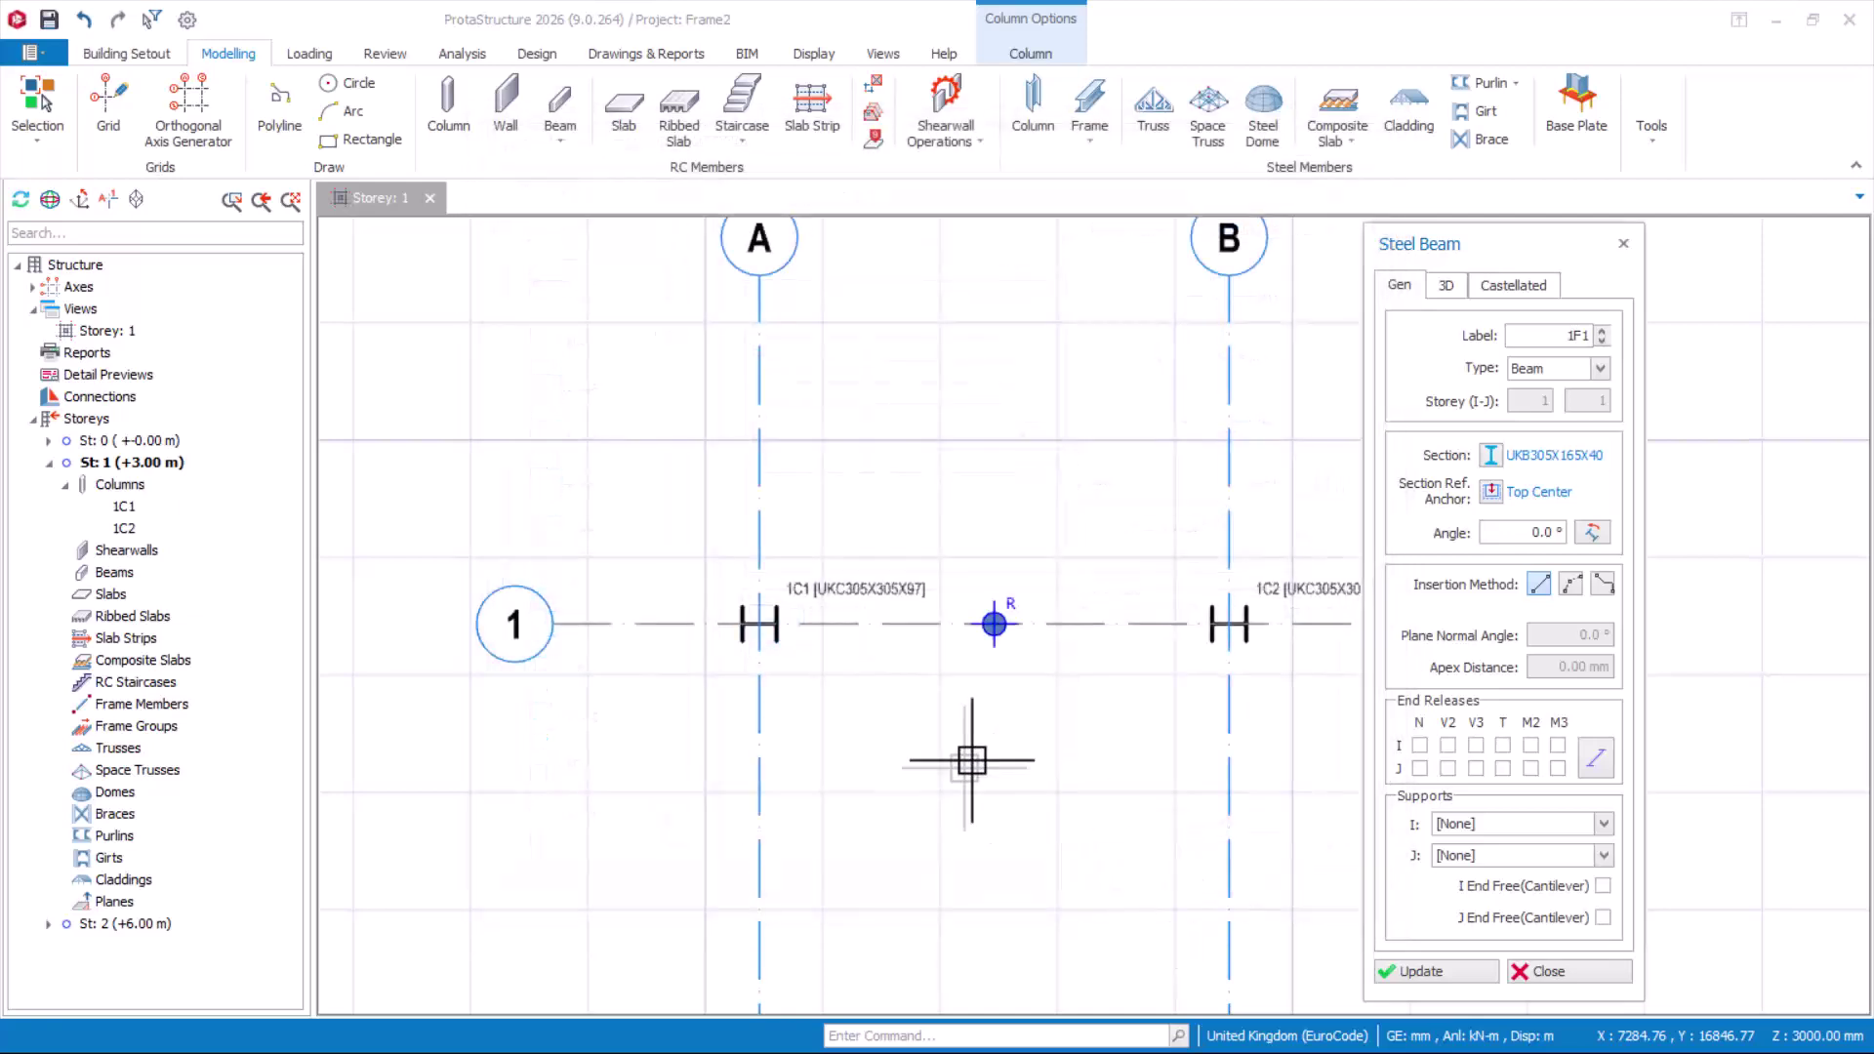
Step: Insert the steel beam along axis 1 between the columns at axes A and B on storey 1
{"action": "left_click", "coordinate": [753, 629]}
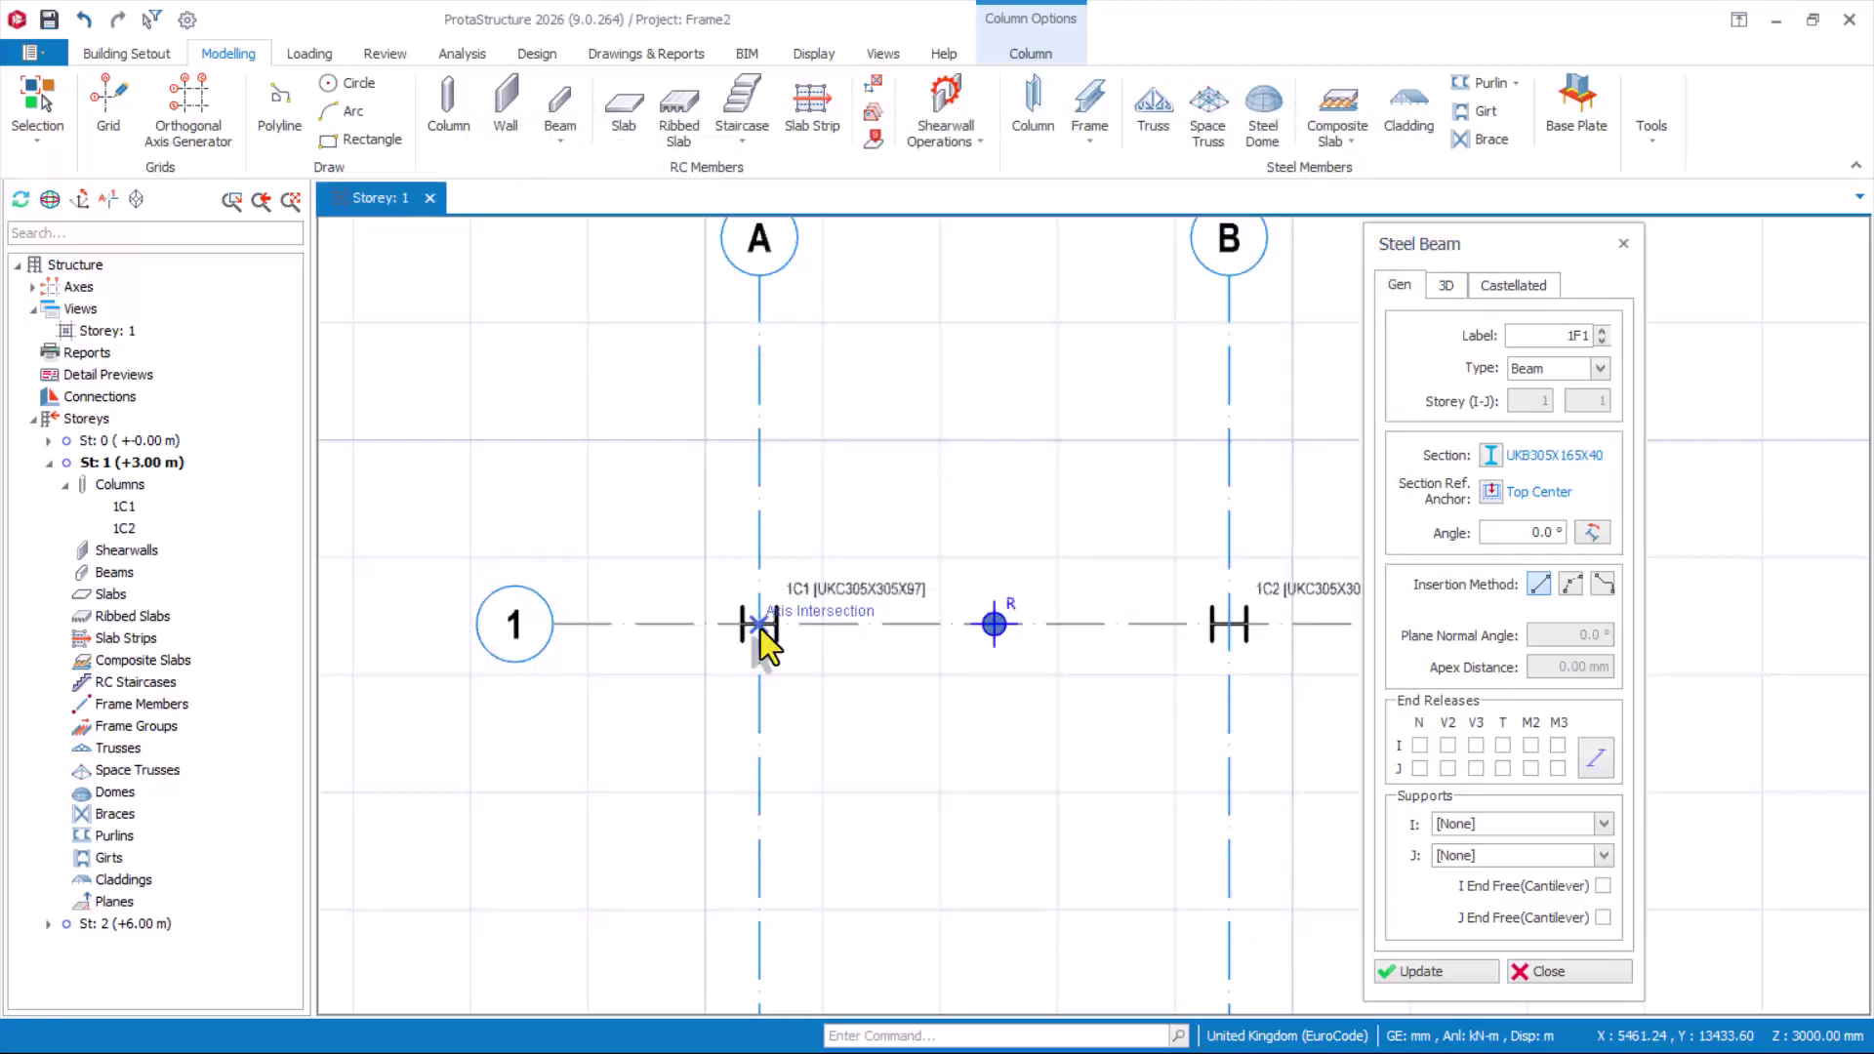
{"action": "left_click", "coordinate": [1236, 633]}
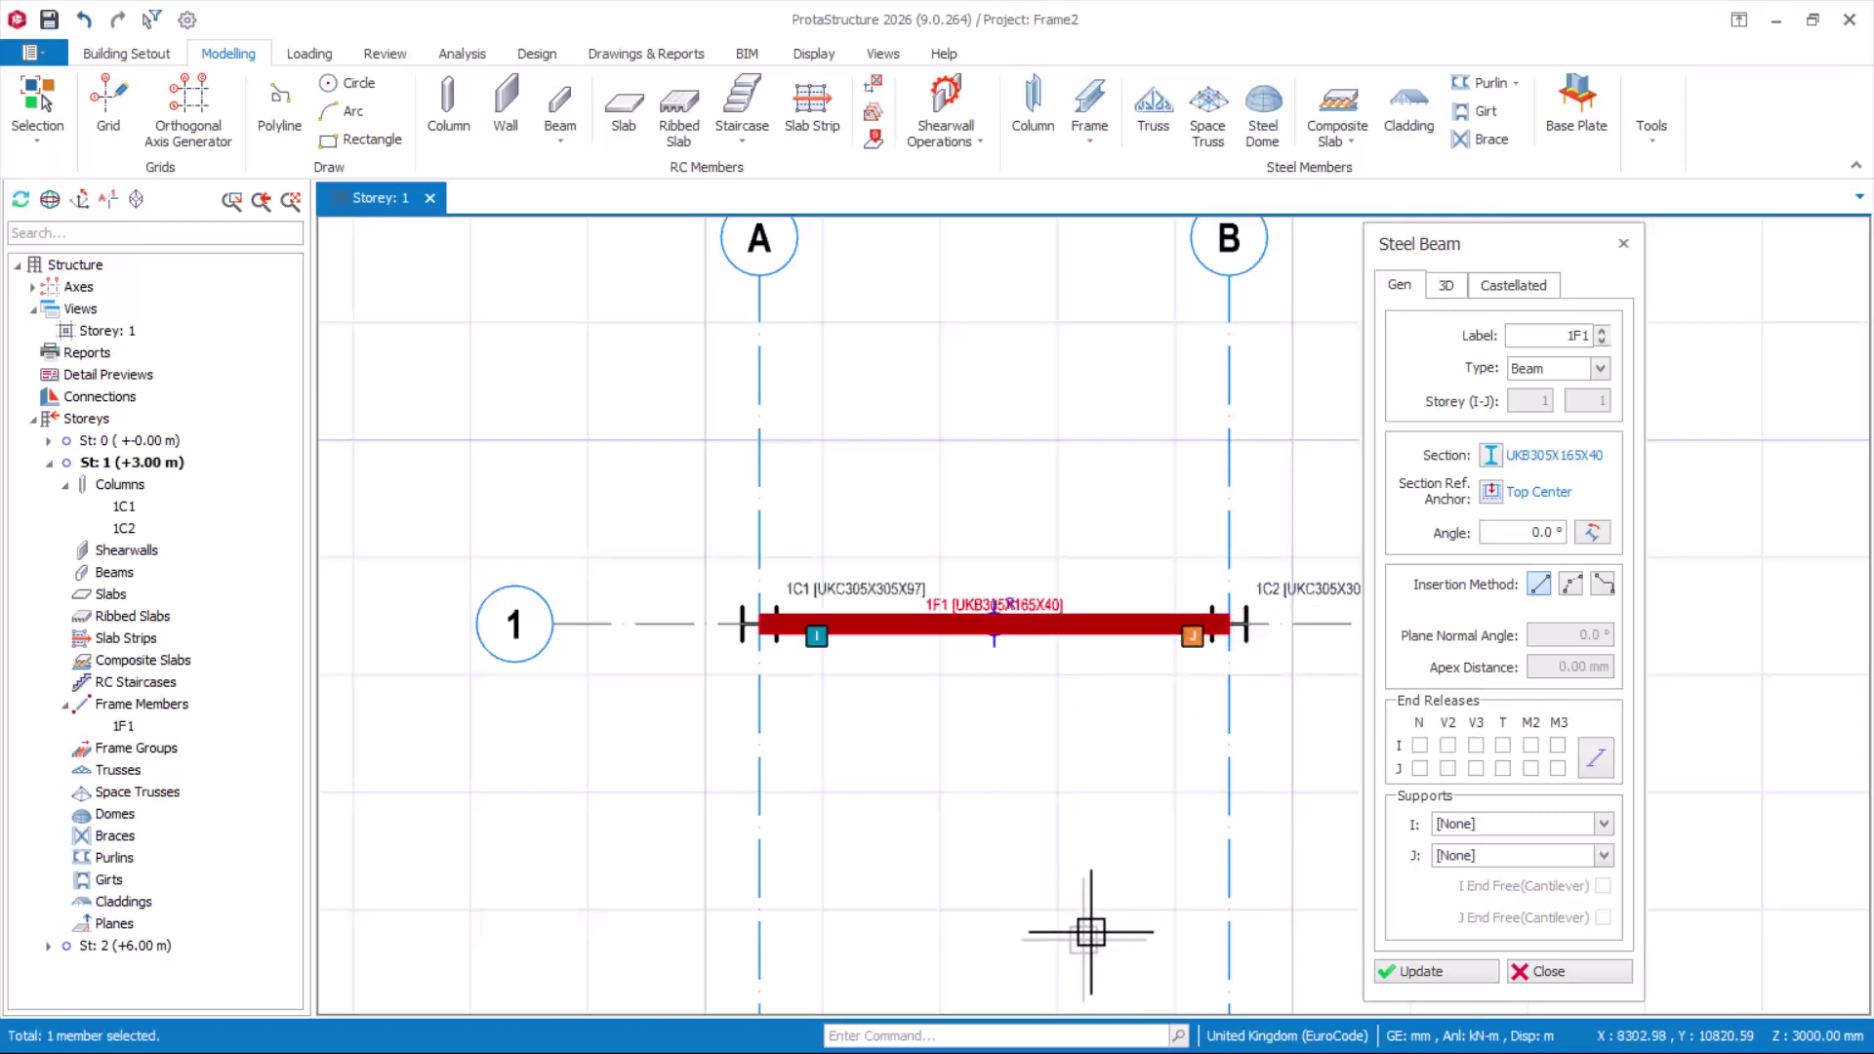
{"action": "key", "text": "Escape"}
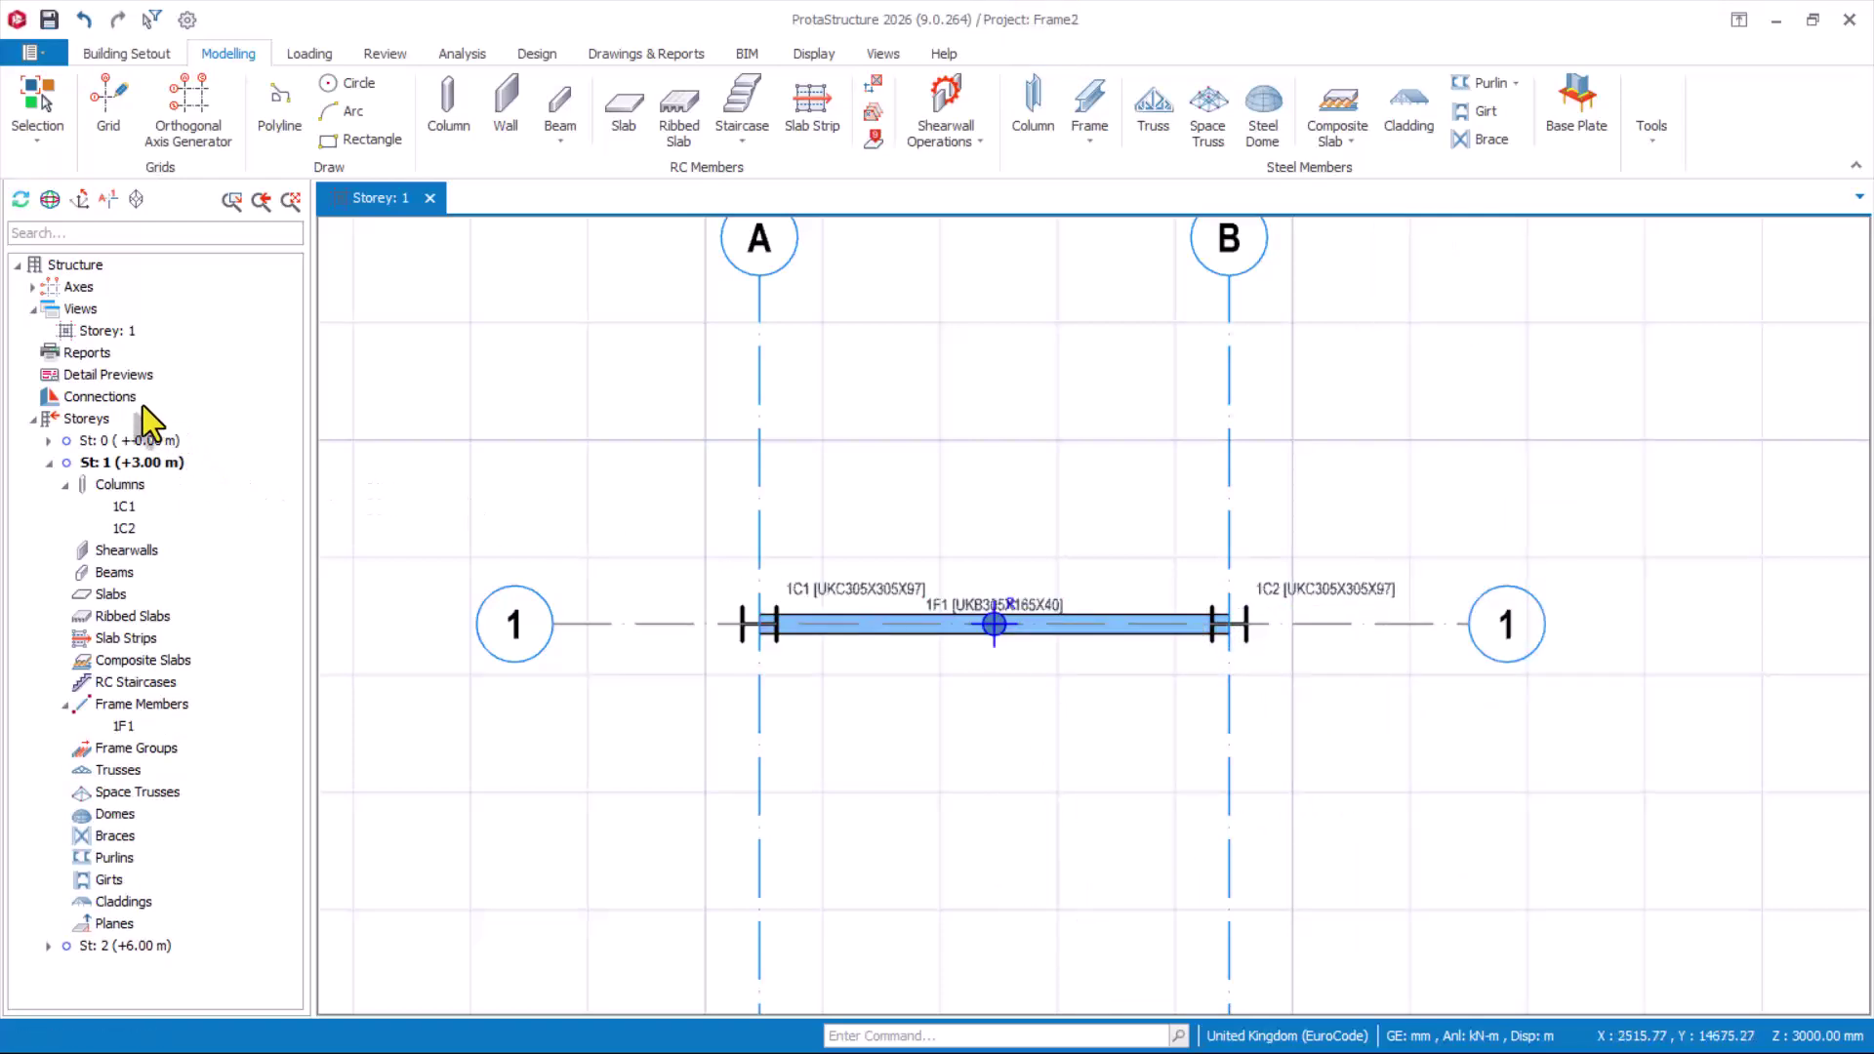
Step: Switch the storey 1 view to 3D and examine the single-bay frame from an angle
{"action": "right_click", "coordinate": [115, 334]}
{"action": "left_click", "coordinate": [191, 349]}
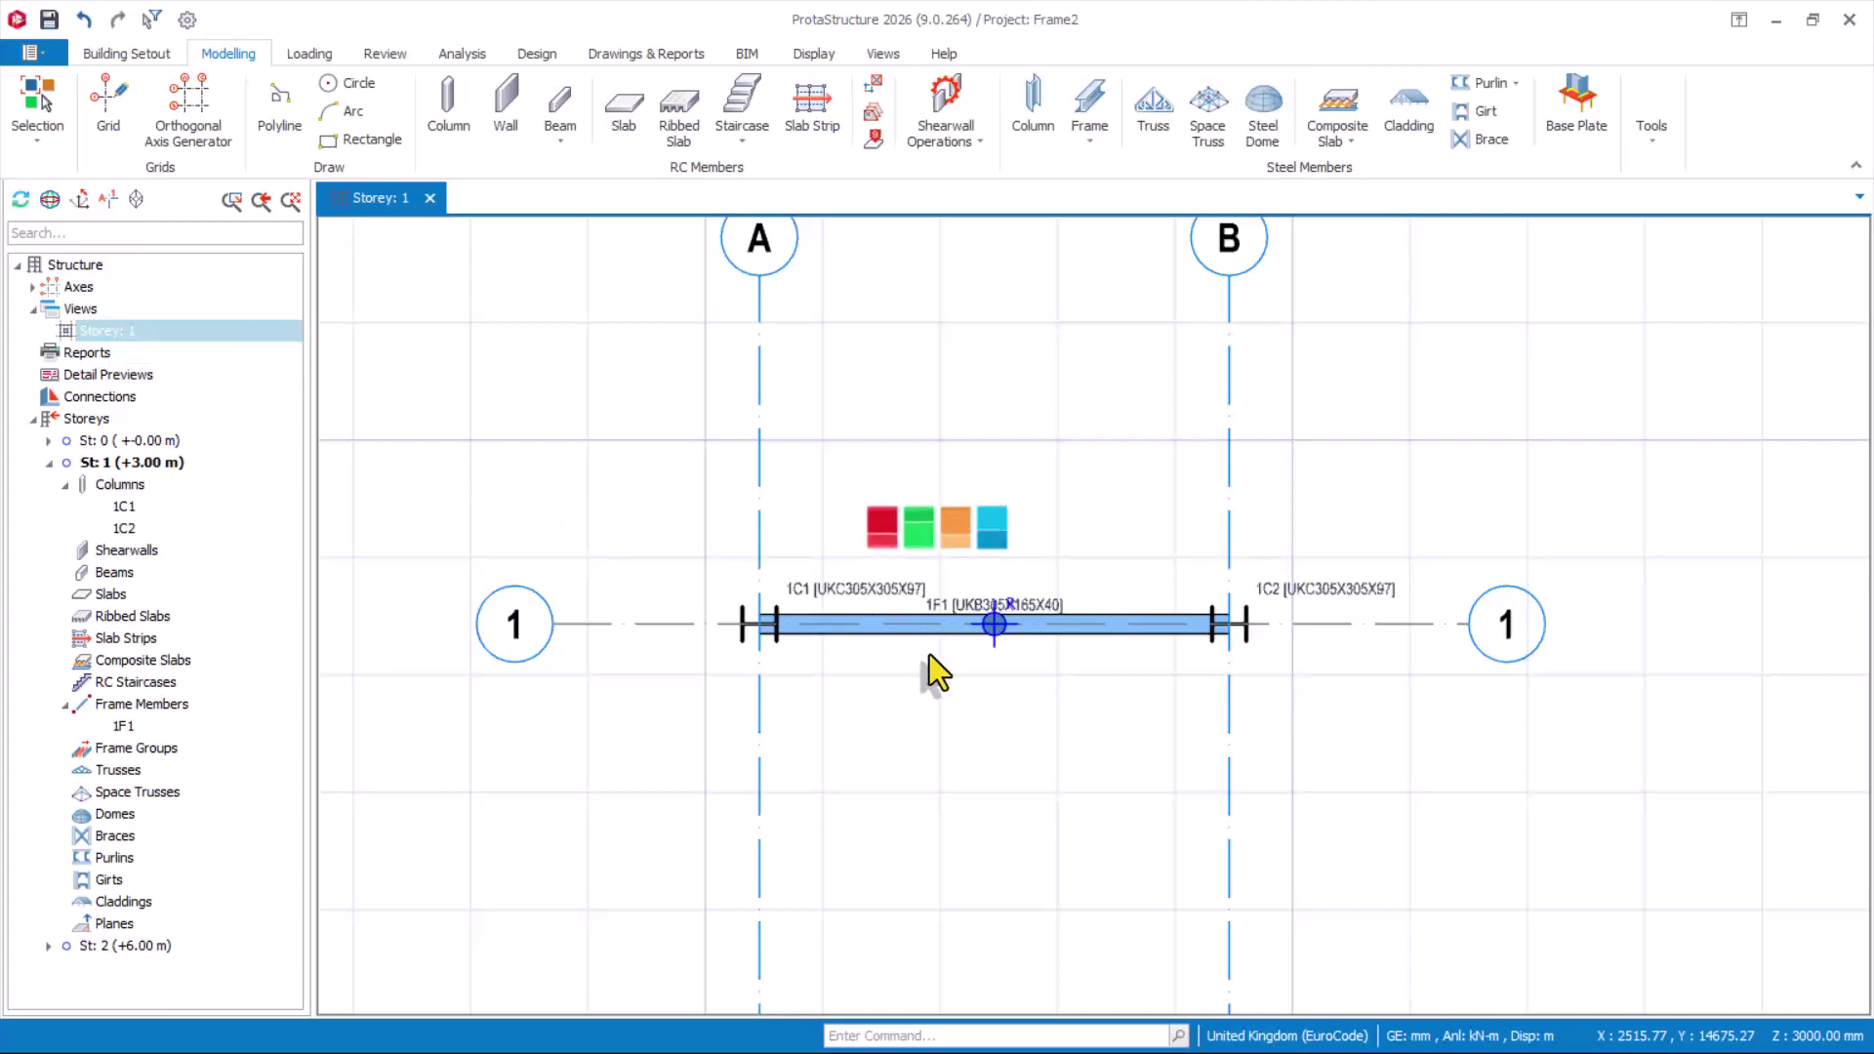
{"action": "middle_click_drag", "start_coordinate": [829, 619], "coordinate": [971, 592]}
{"action": "middle_click_drag", "start_coordinate": [1281, 479], "coordinate": [781, 668]}
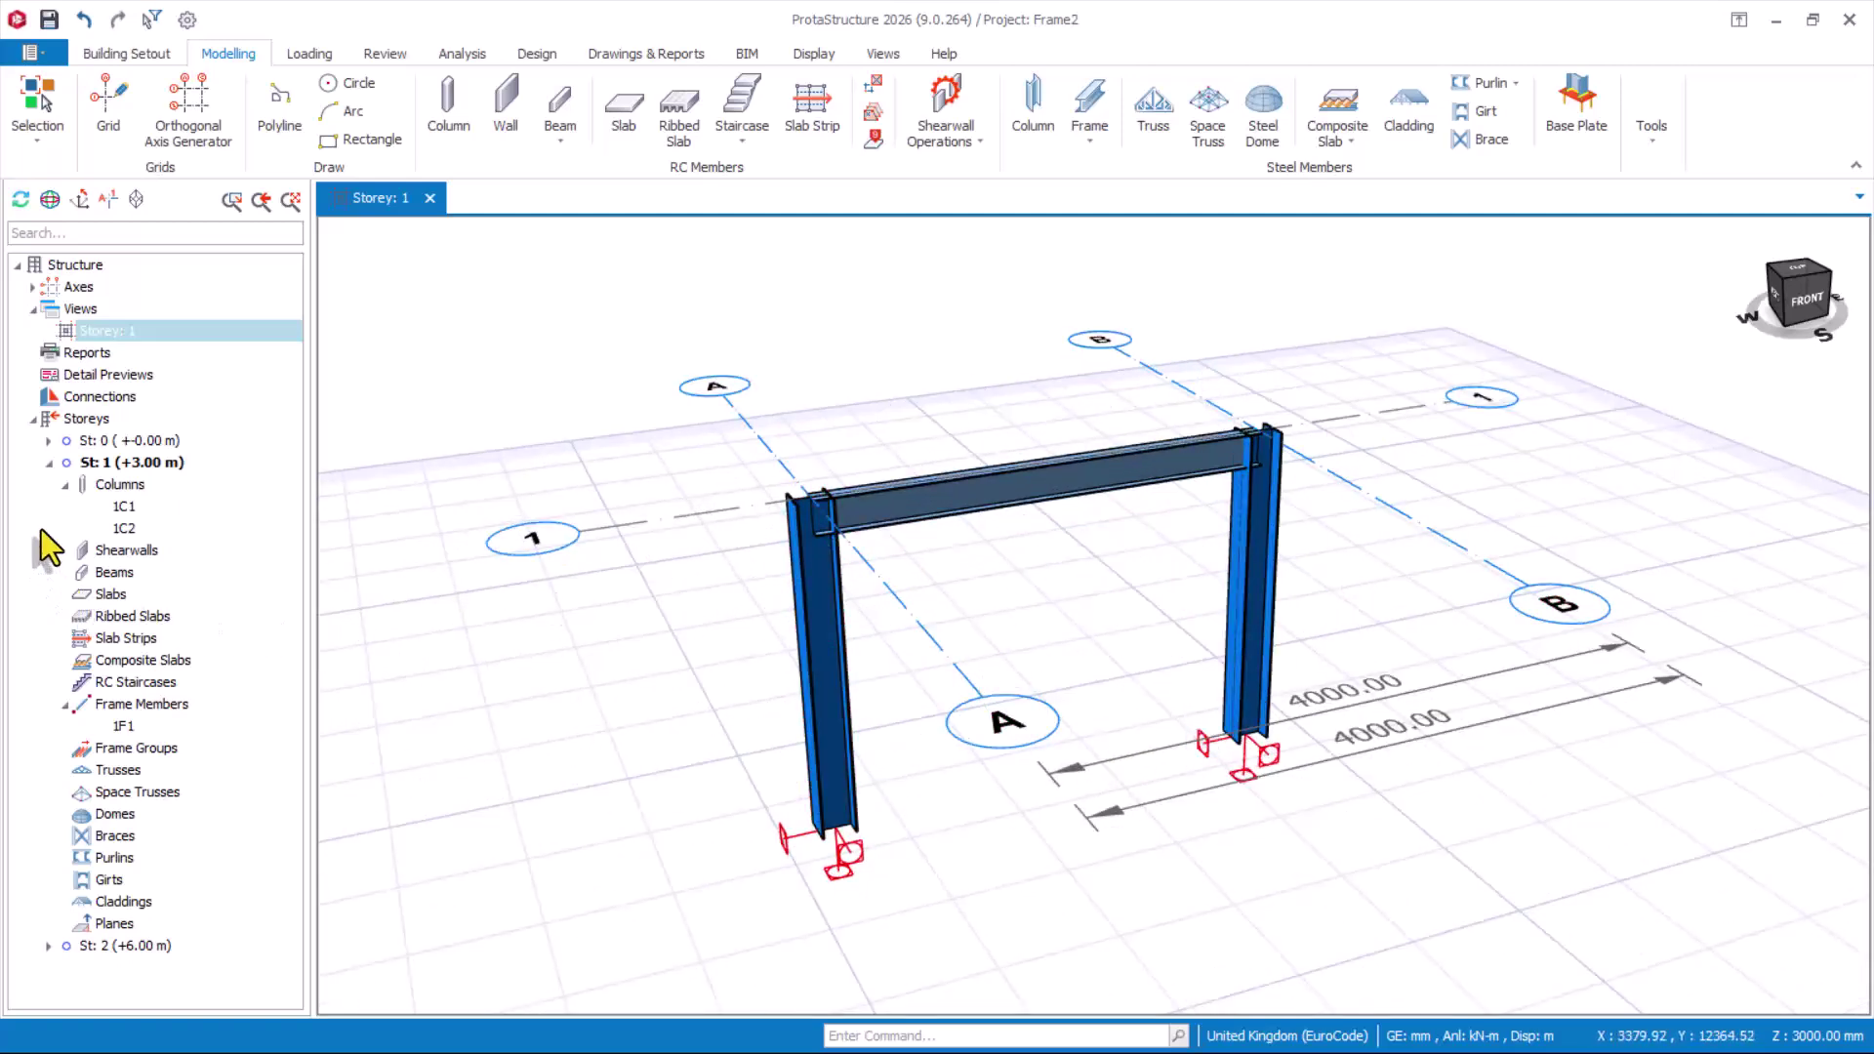
Step: Generate all member types from source storey 1 onto target storey 2
{"action": "left_click", "coordinate": [96, 422]}
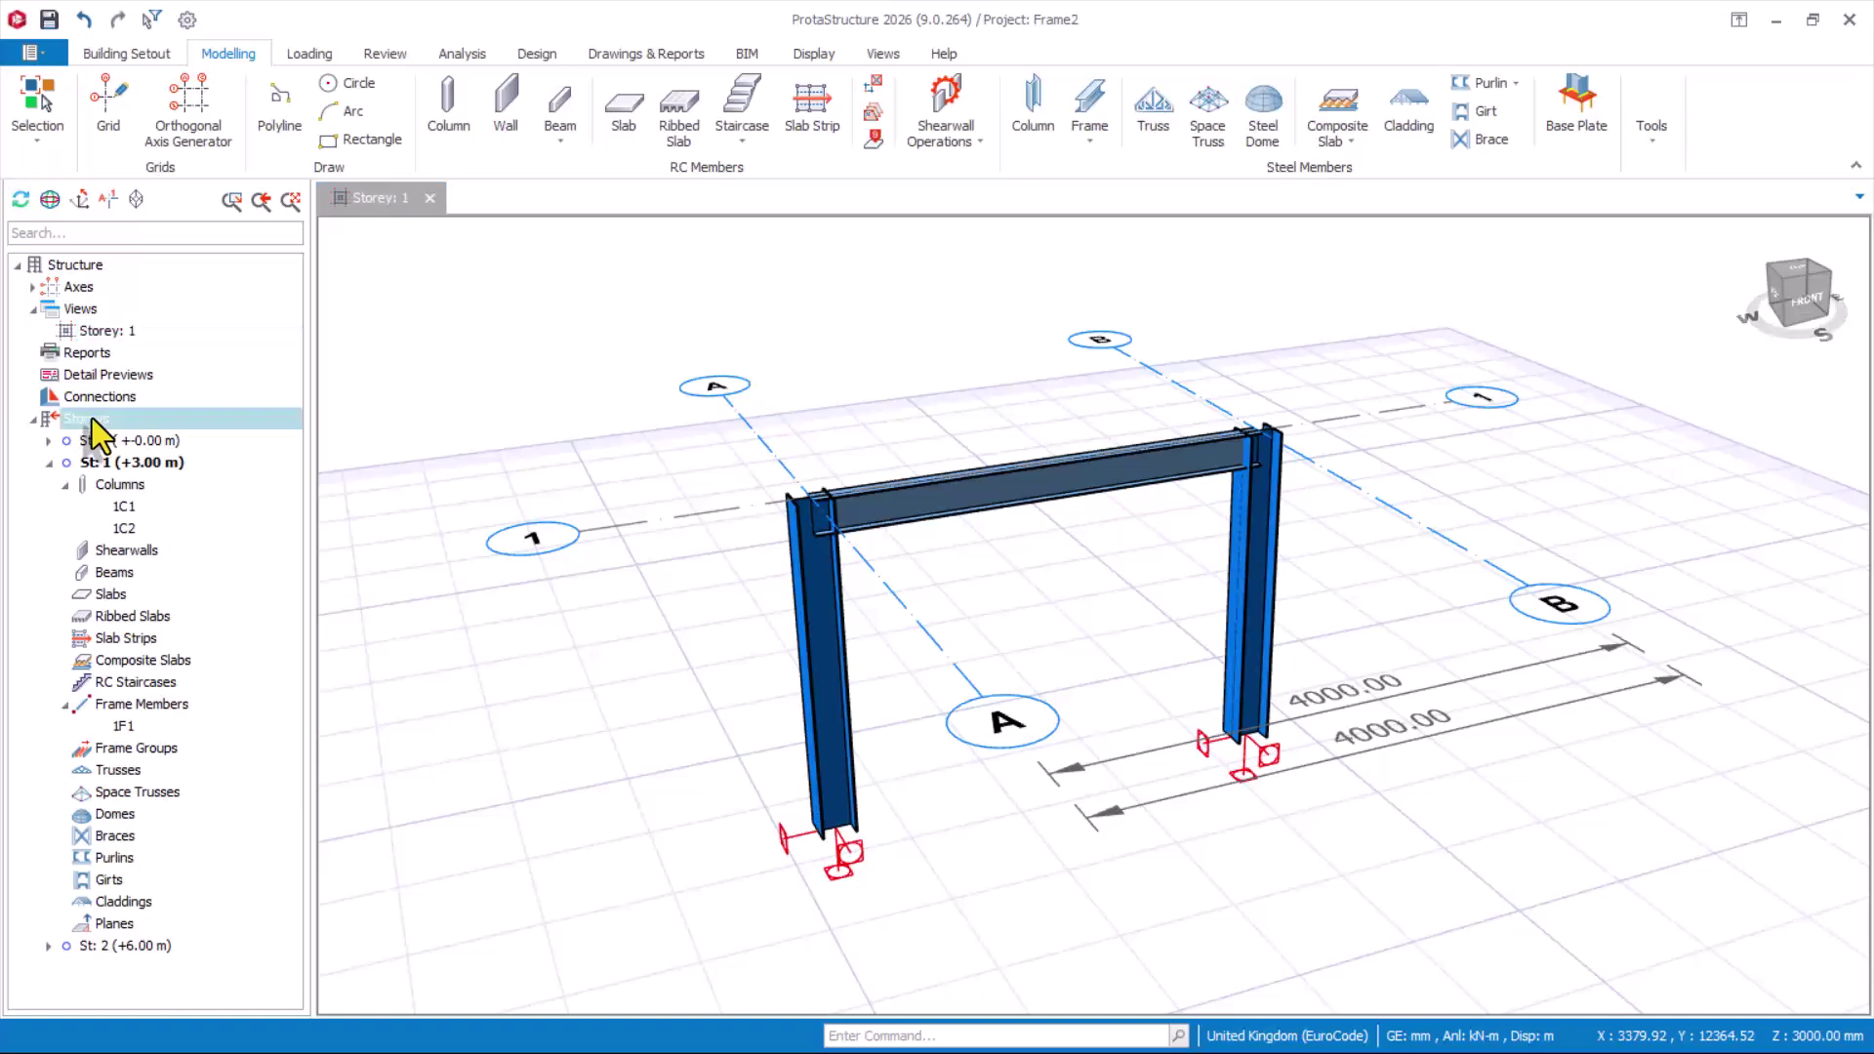
{"action": "right_click", "coordinate": [92, 418]}
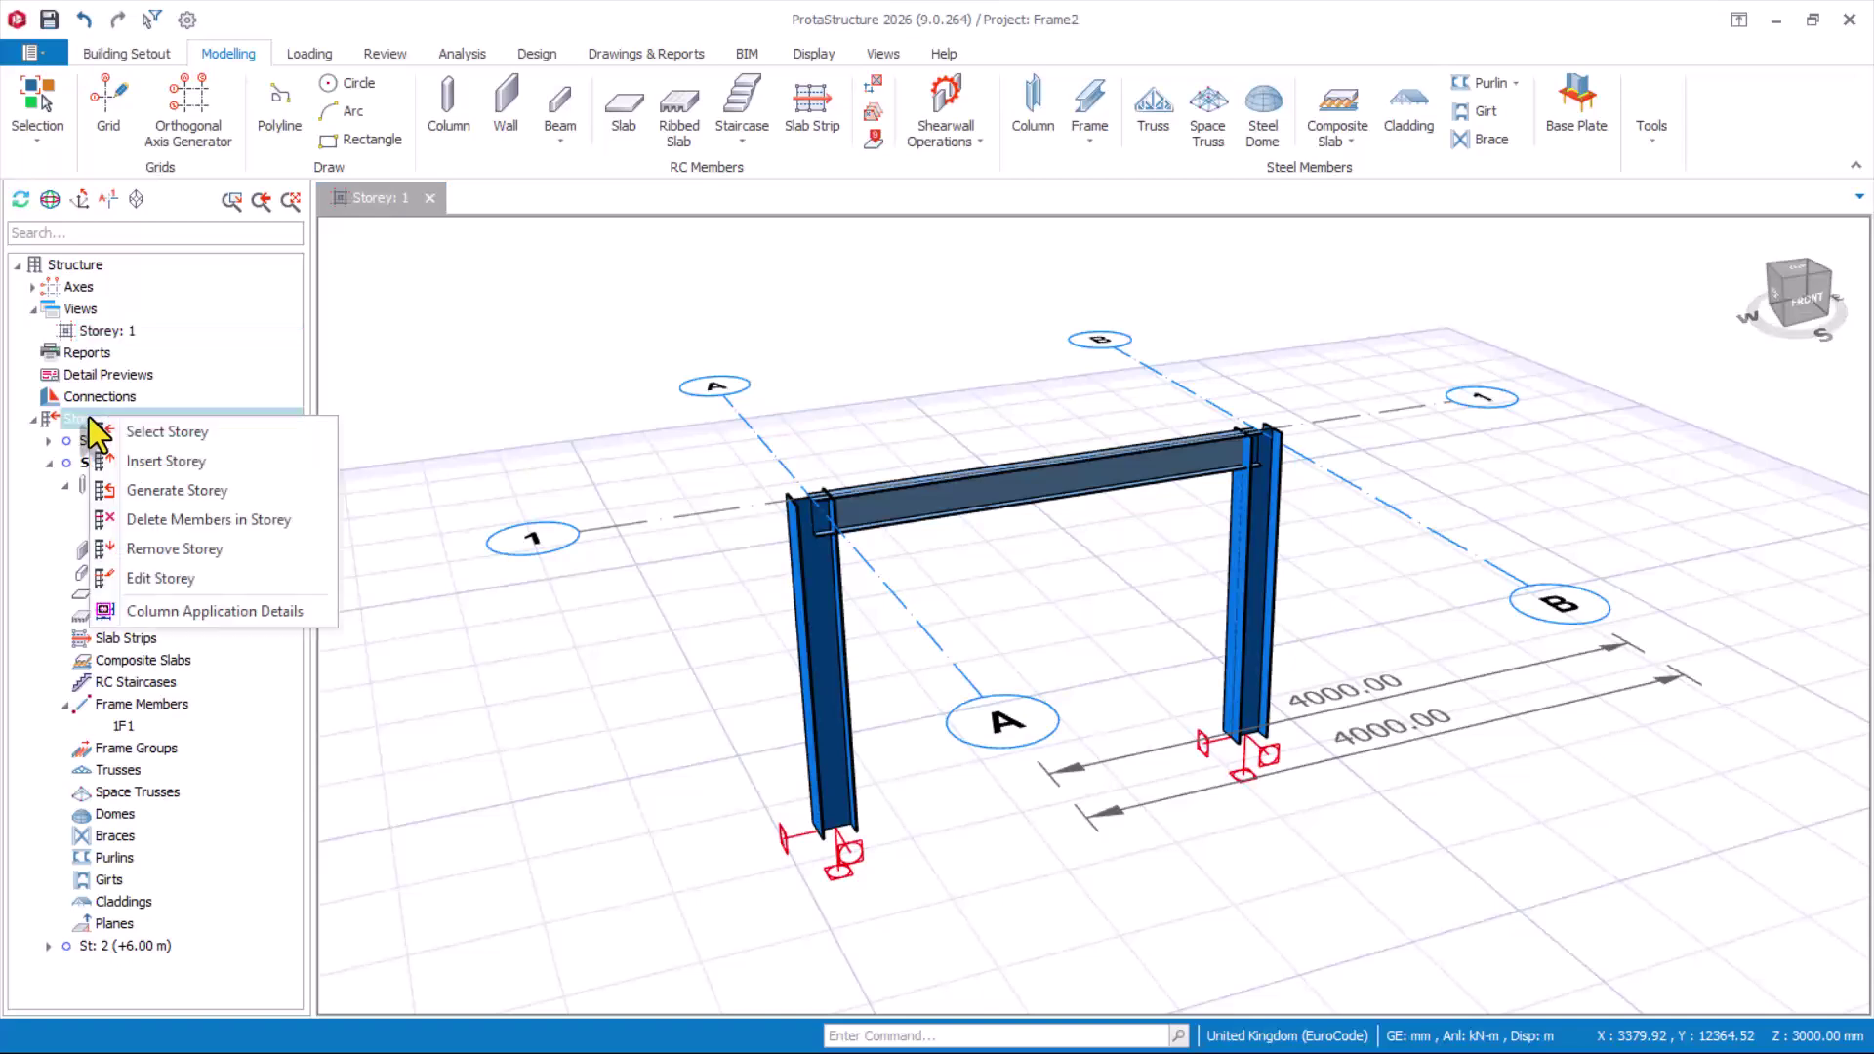
{"action": "left_click", "coordinate": [139, 490]}
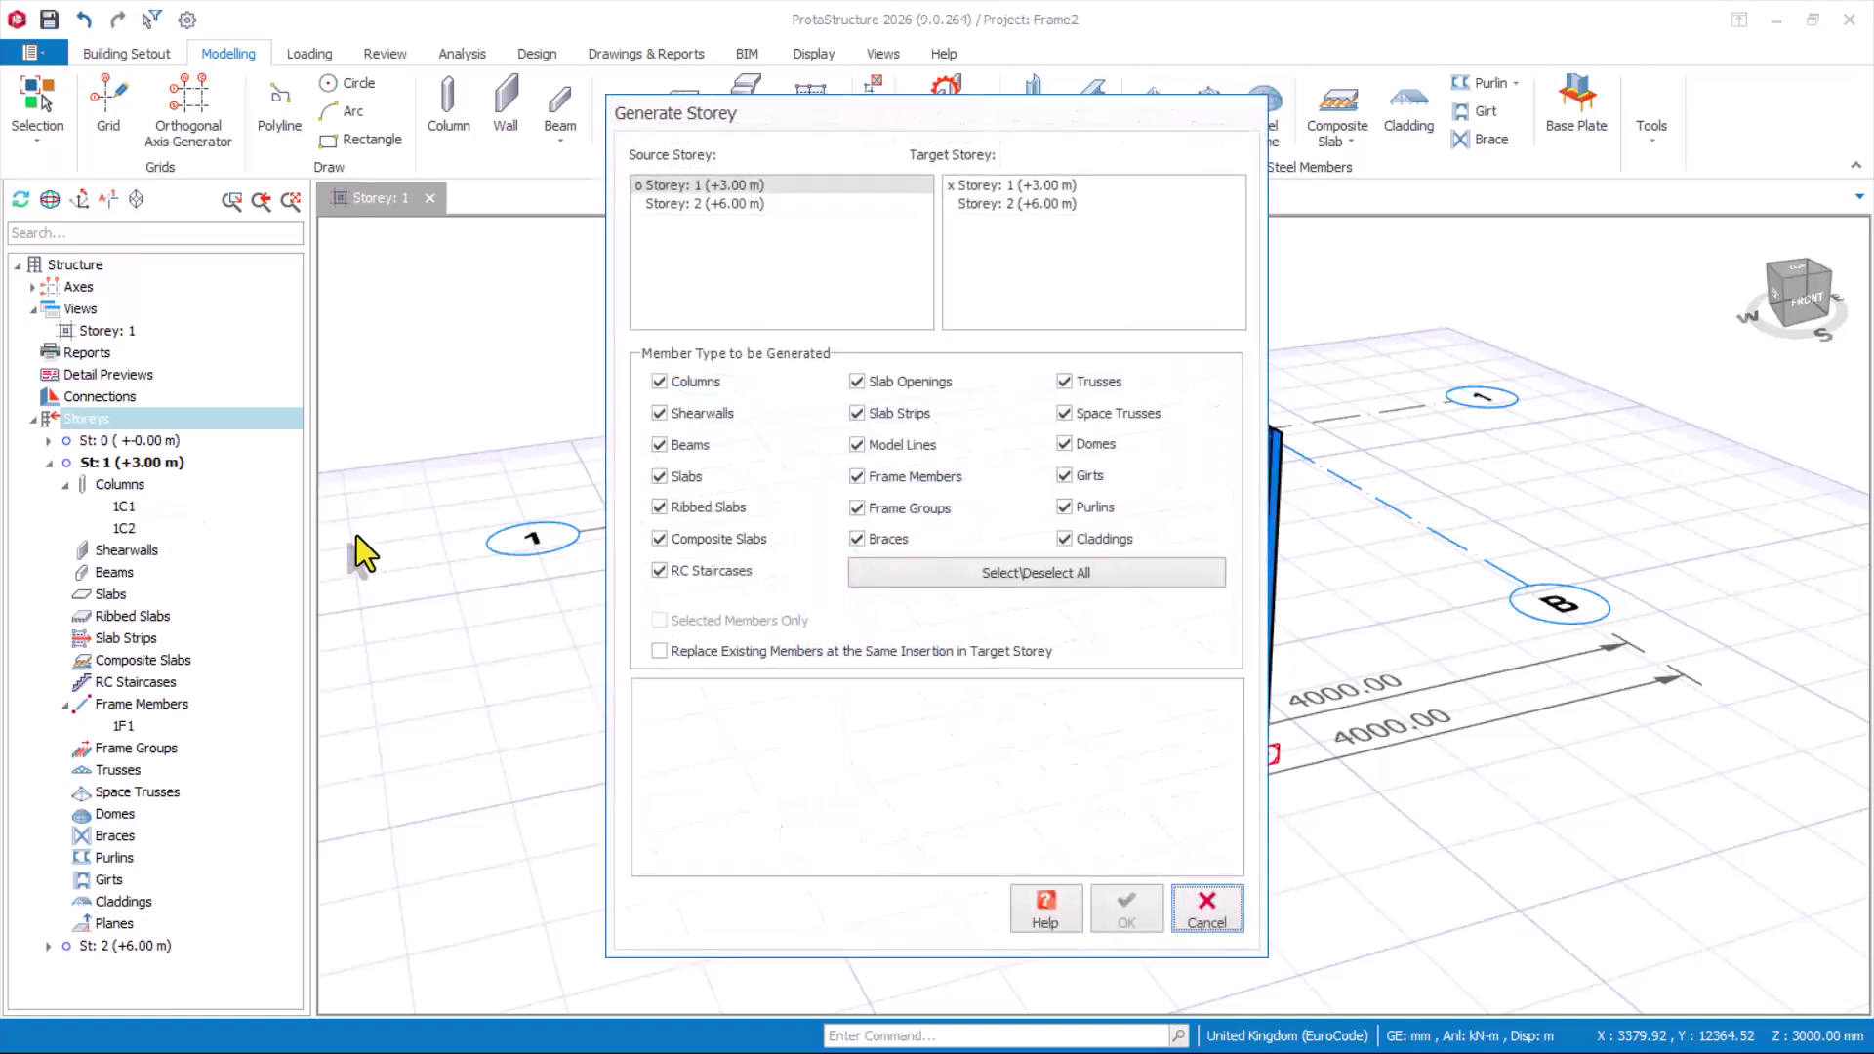
{"action": "left_click", "coordinate": [706, 185]}
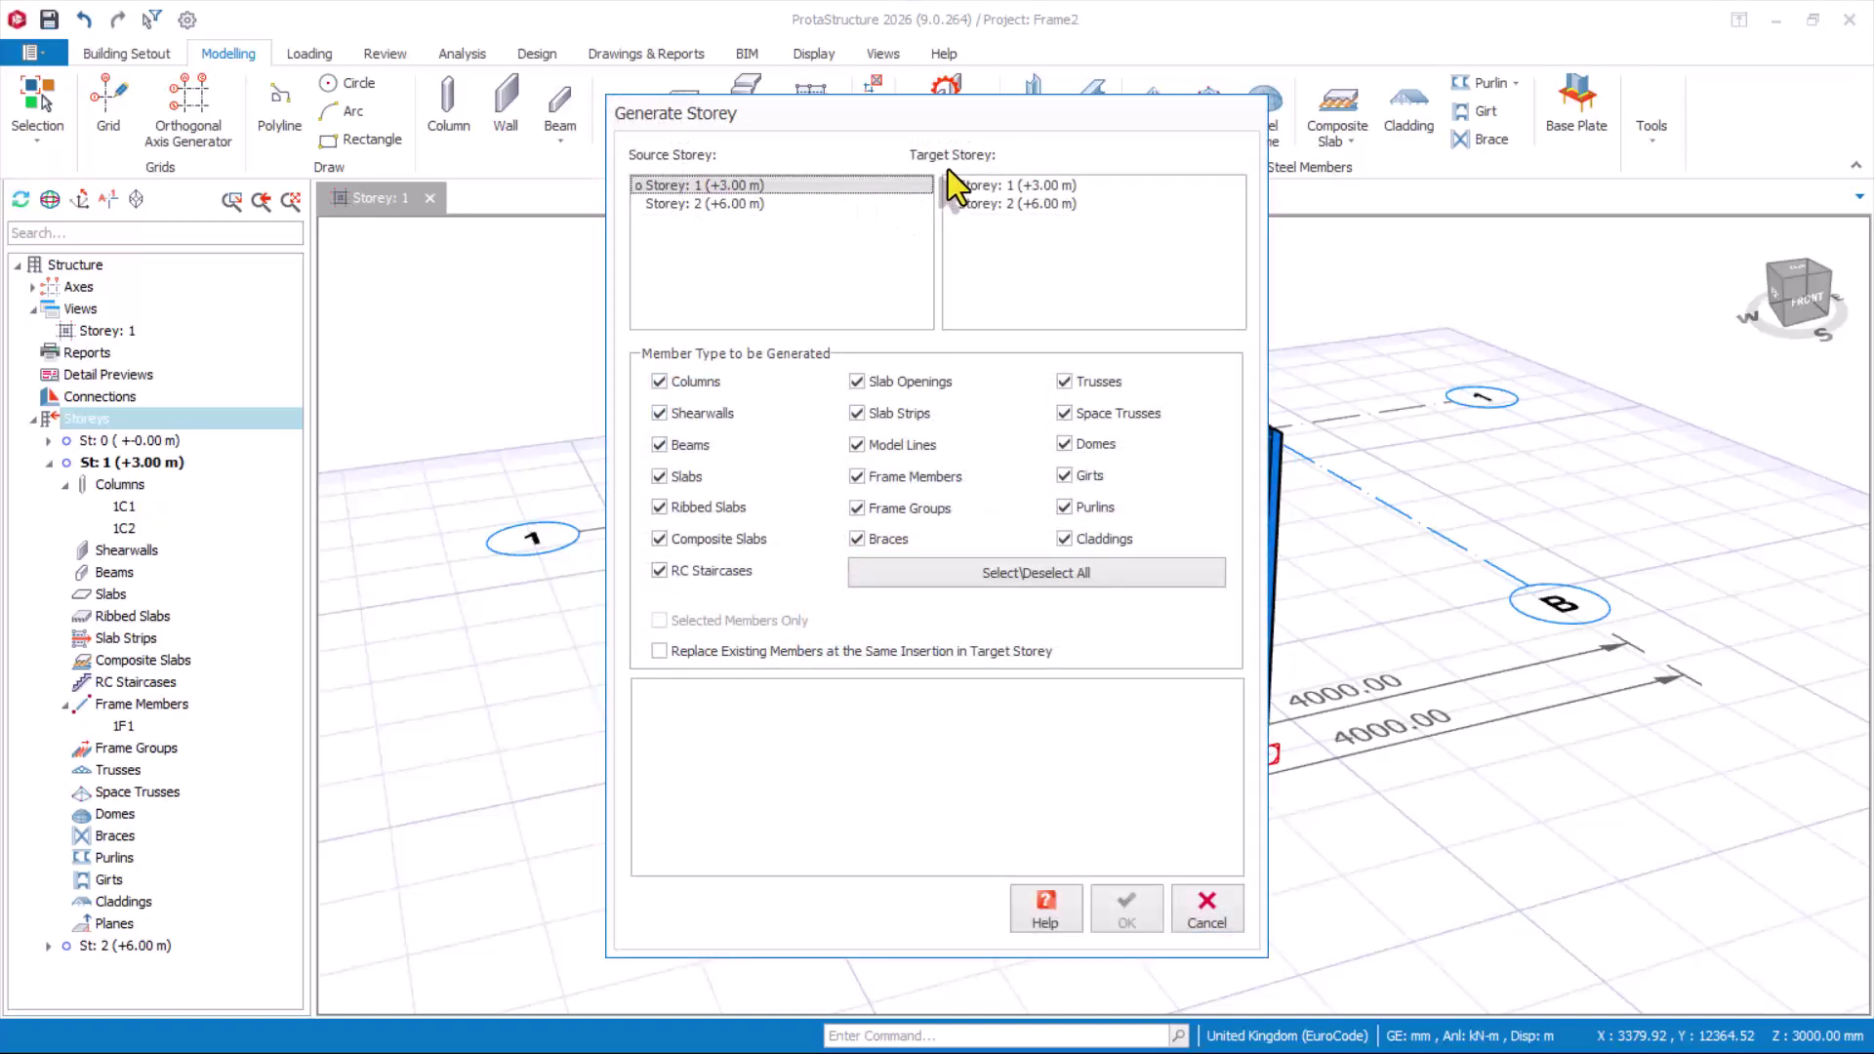
{"action": "left_click", "coordinate": [1028, 205]}
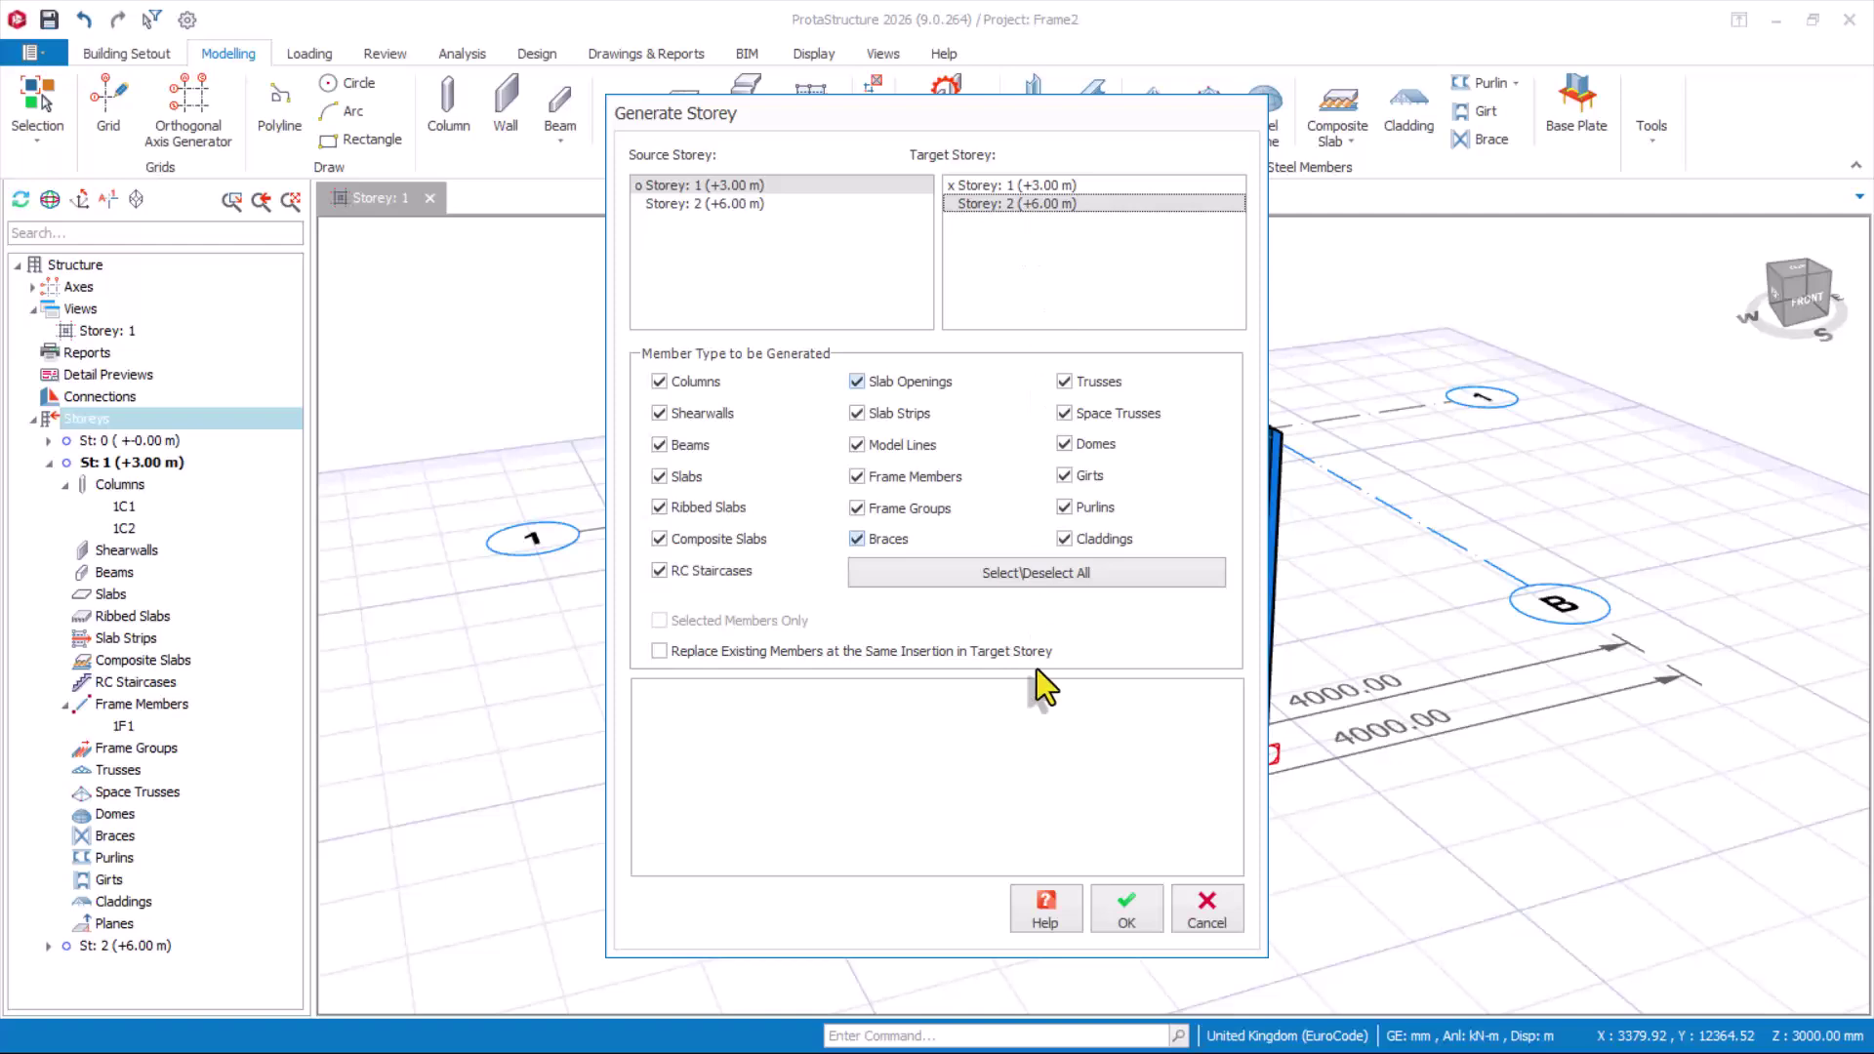
{"action": "left_click", "coordinate": [1138, 905]}
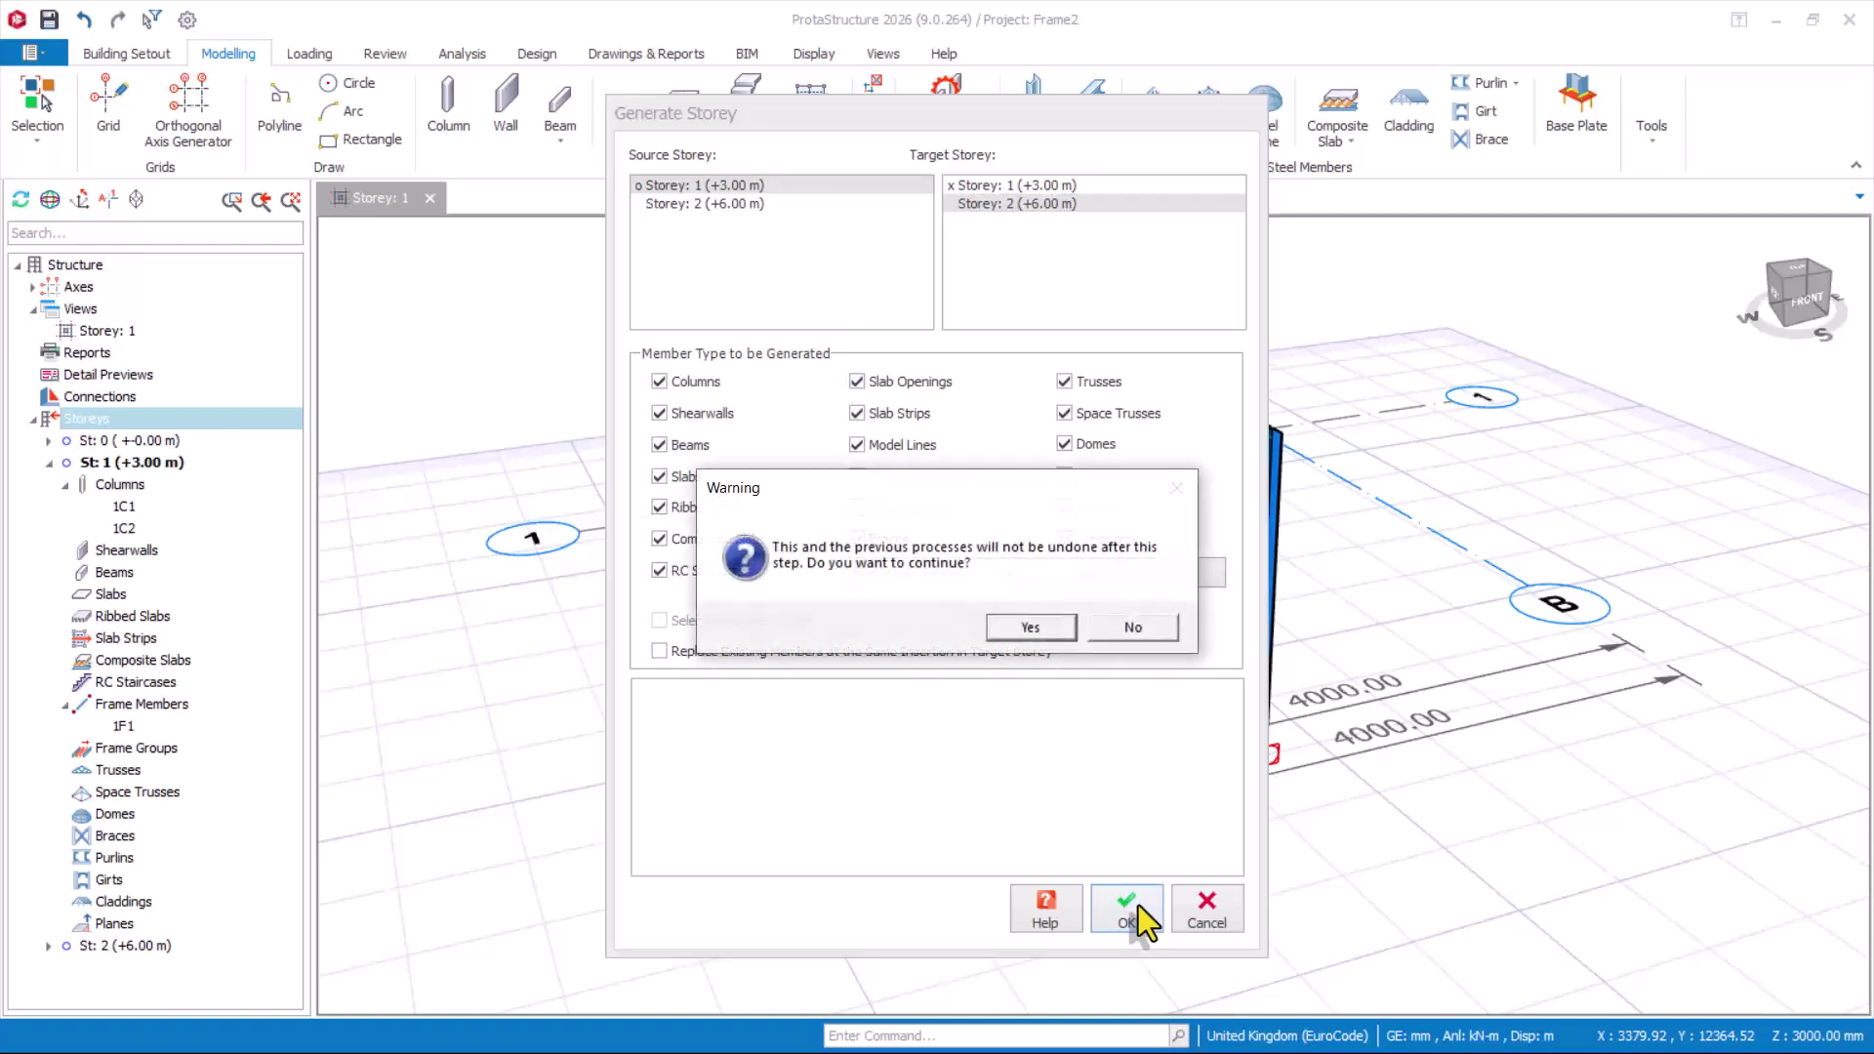
{"action": "left_click", "coordinate": [1032, 626]}
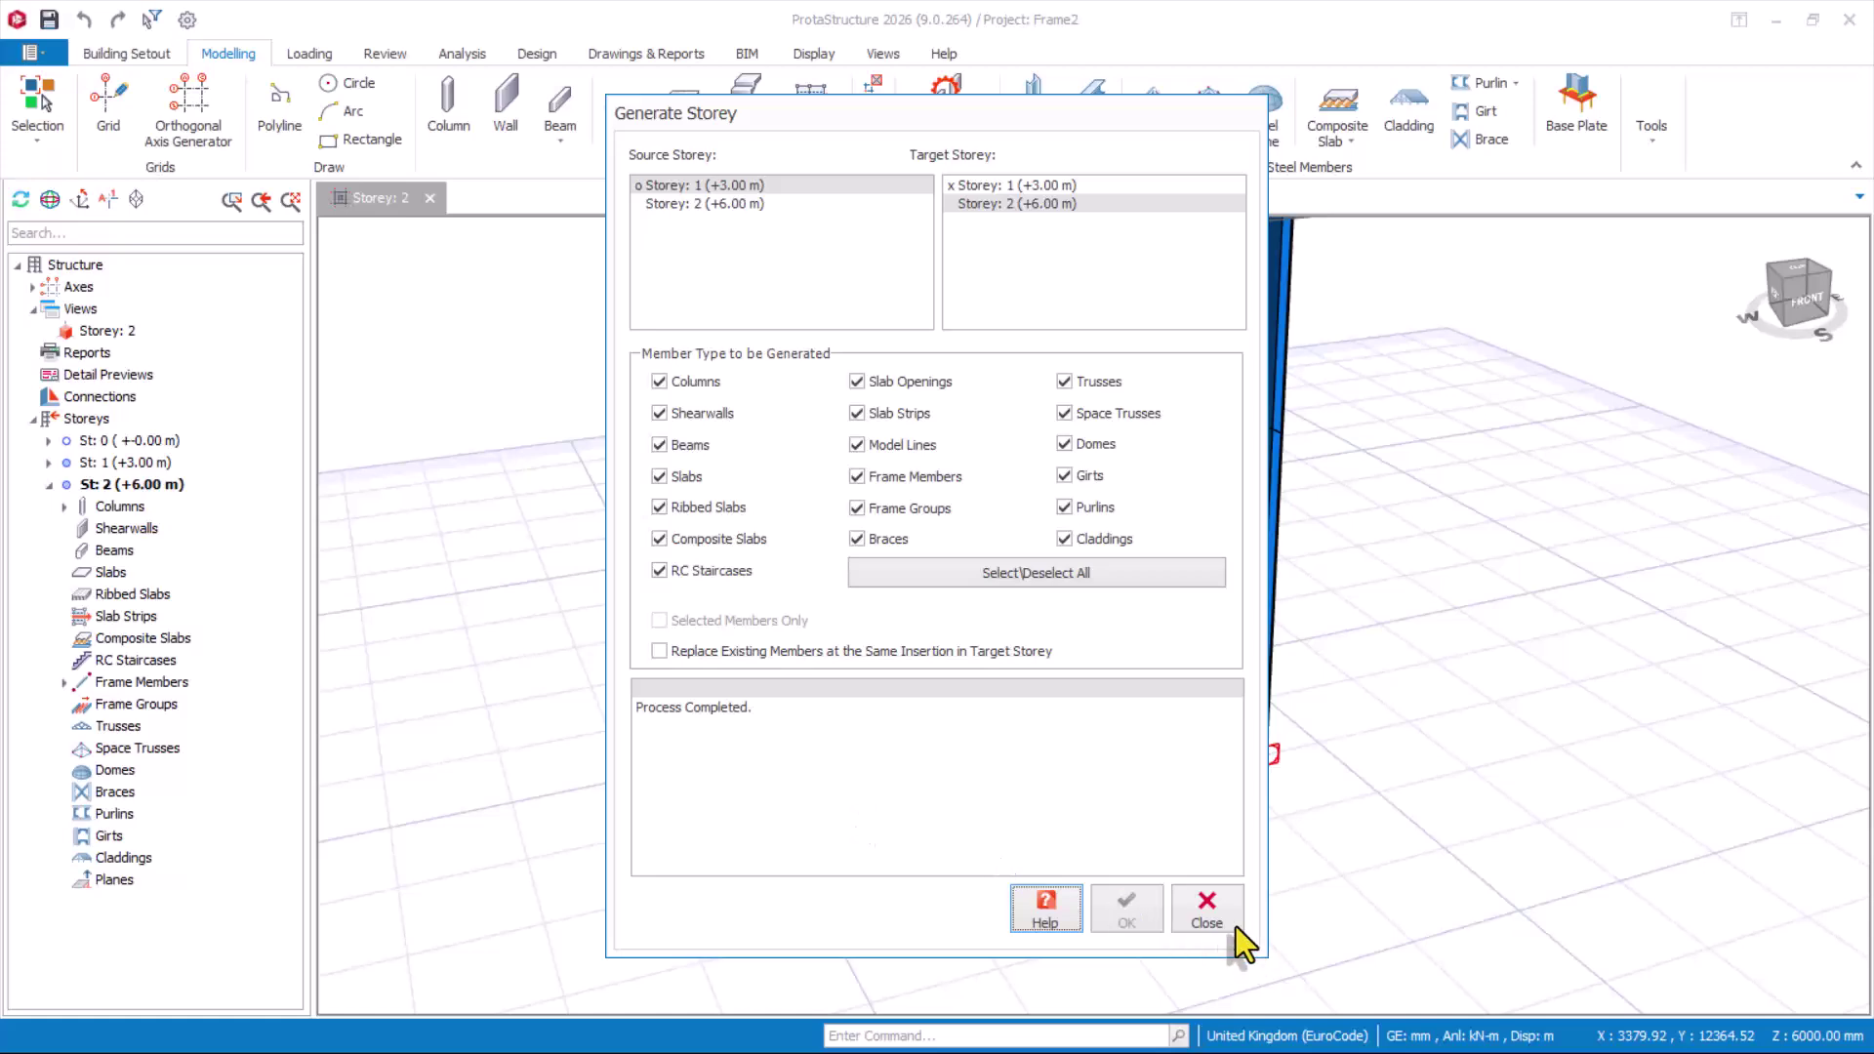
{"action": "left_click", "coordinate": [1210, 910]}
Step: Examine the two-storey frame and its column base supports in 3D from several angles
{"action": "scroll", "coordinate": [1015, 830], "scroll_direction": "down", "scroll_amount": 3}
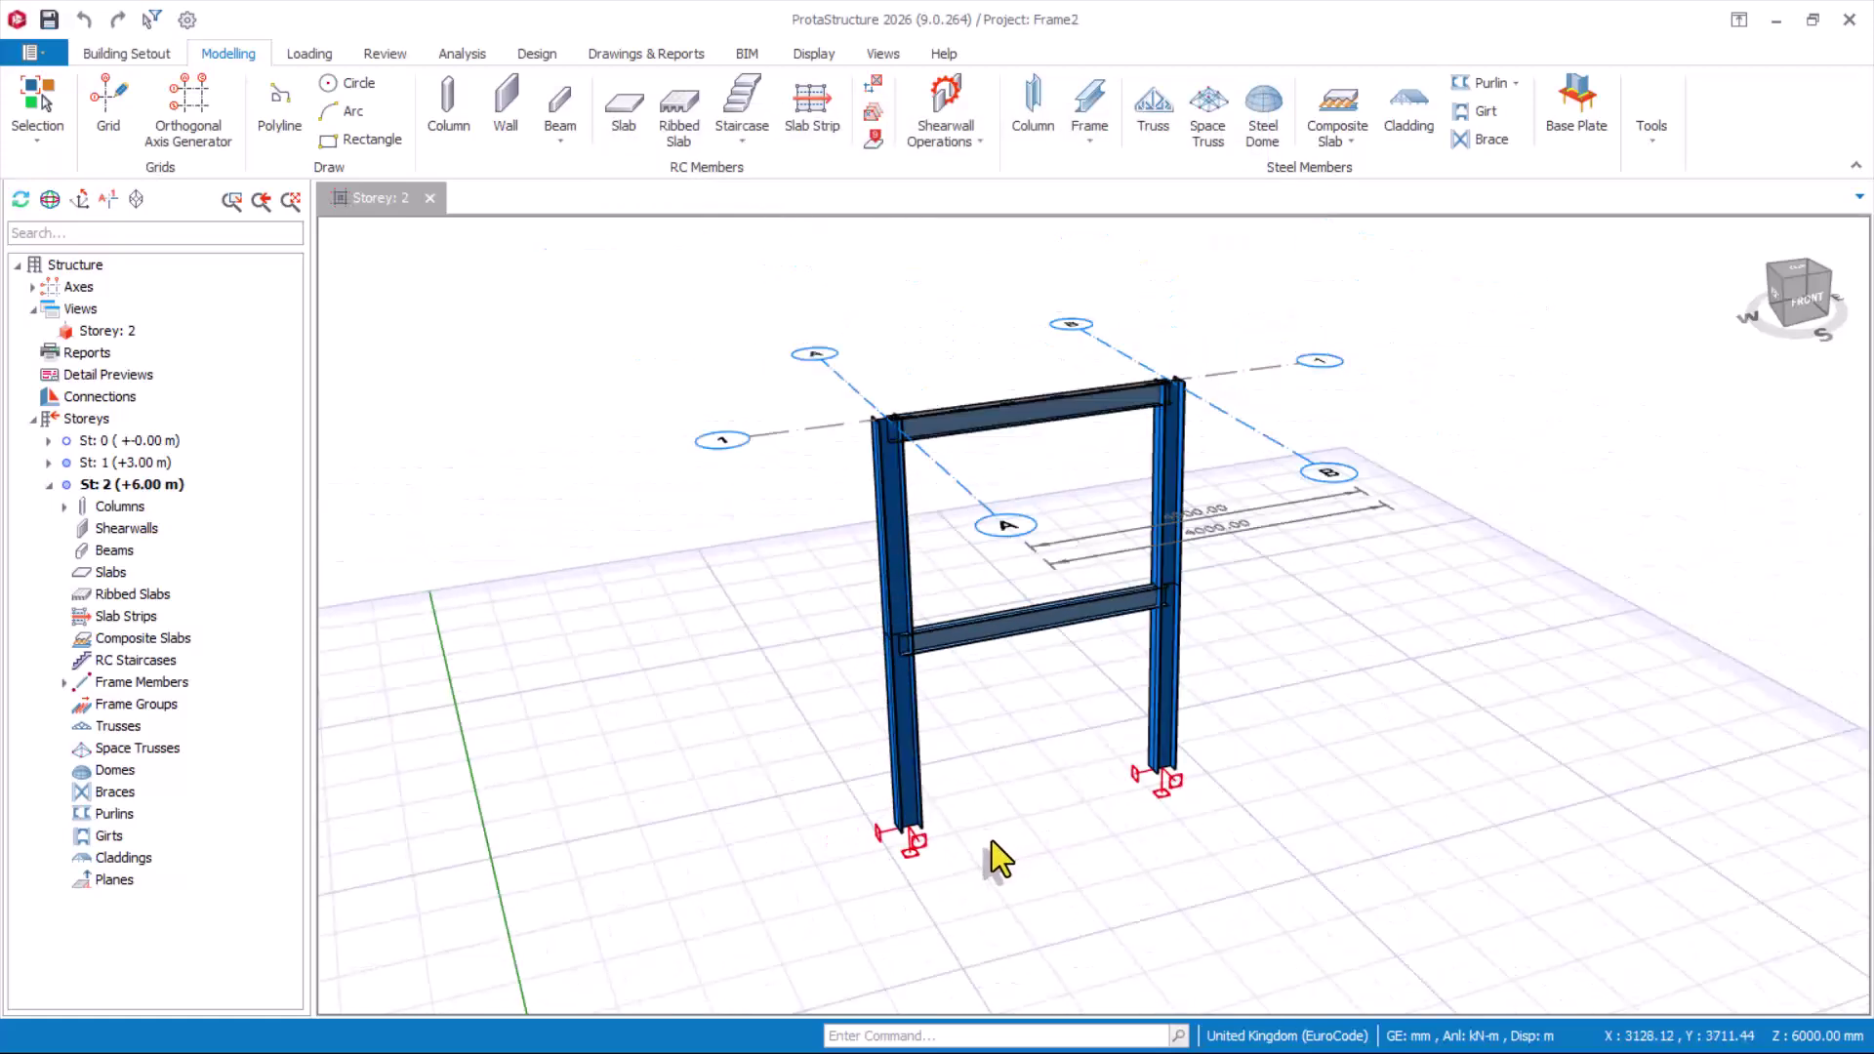
{"action": "middle_click_drag", "start_coordinate": [991, 840], "coordinate": [1364, 782]}
{"action": "scroll", "coordinate": [1225, 799], "scroll_direction": "up", "scroll_amount": 3}
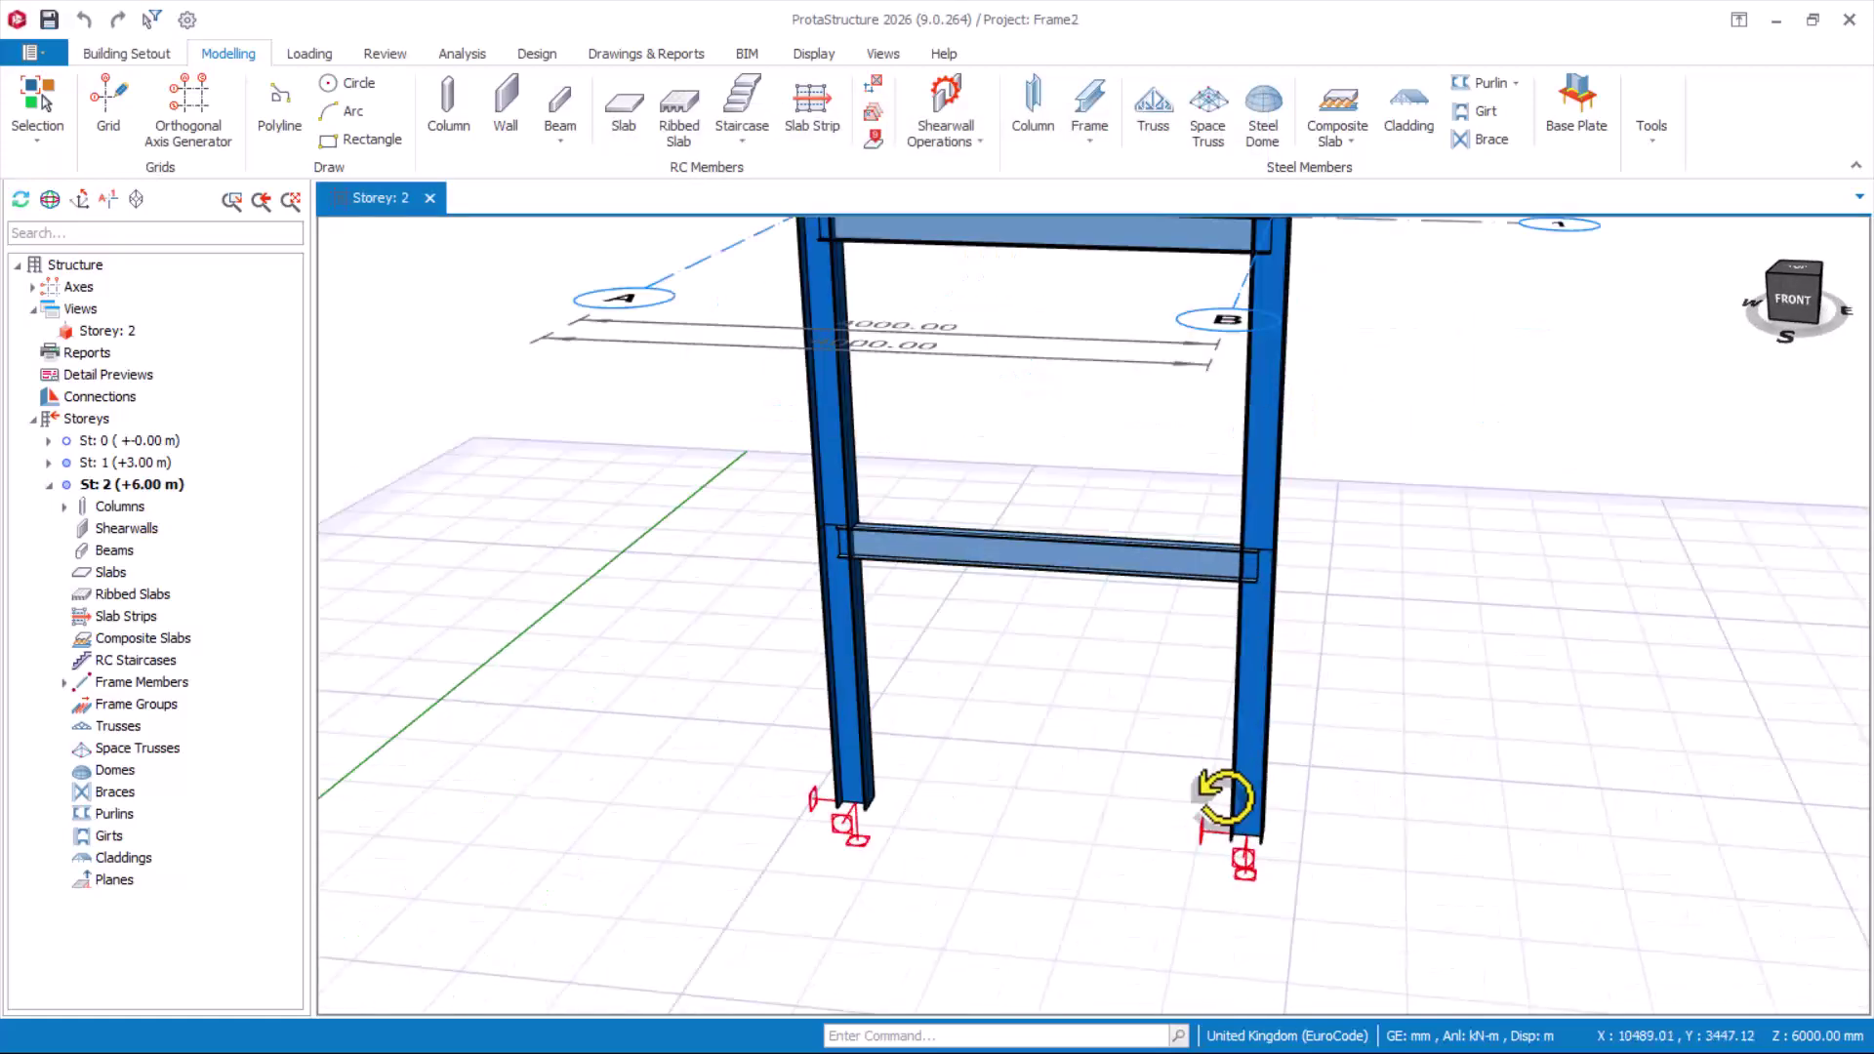
{"action": "scroll", "coordinate": [1224, 798], "scroll_direction": "down", "scroll_amount": 3}
{"action": "middle_click_drag", "start_coordinate": [975, 837], "coordinate": [1004, 824]}
{"action": "scroll", "coordinate": [1084, 859], "scroll_direction": "down", "scroll_amount": 1}
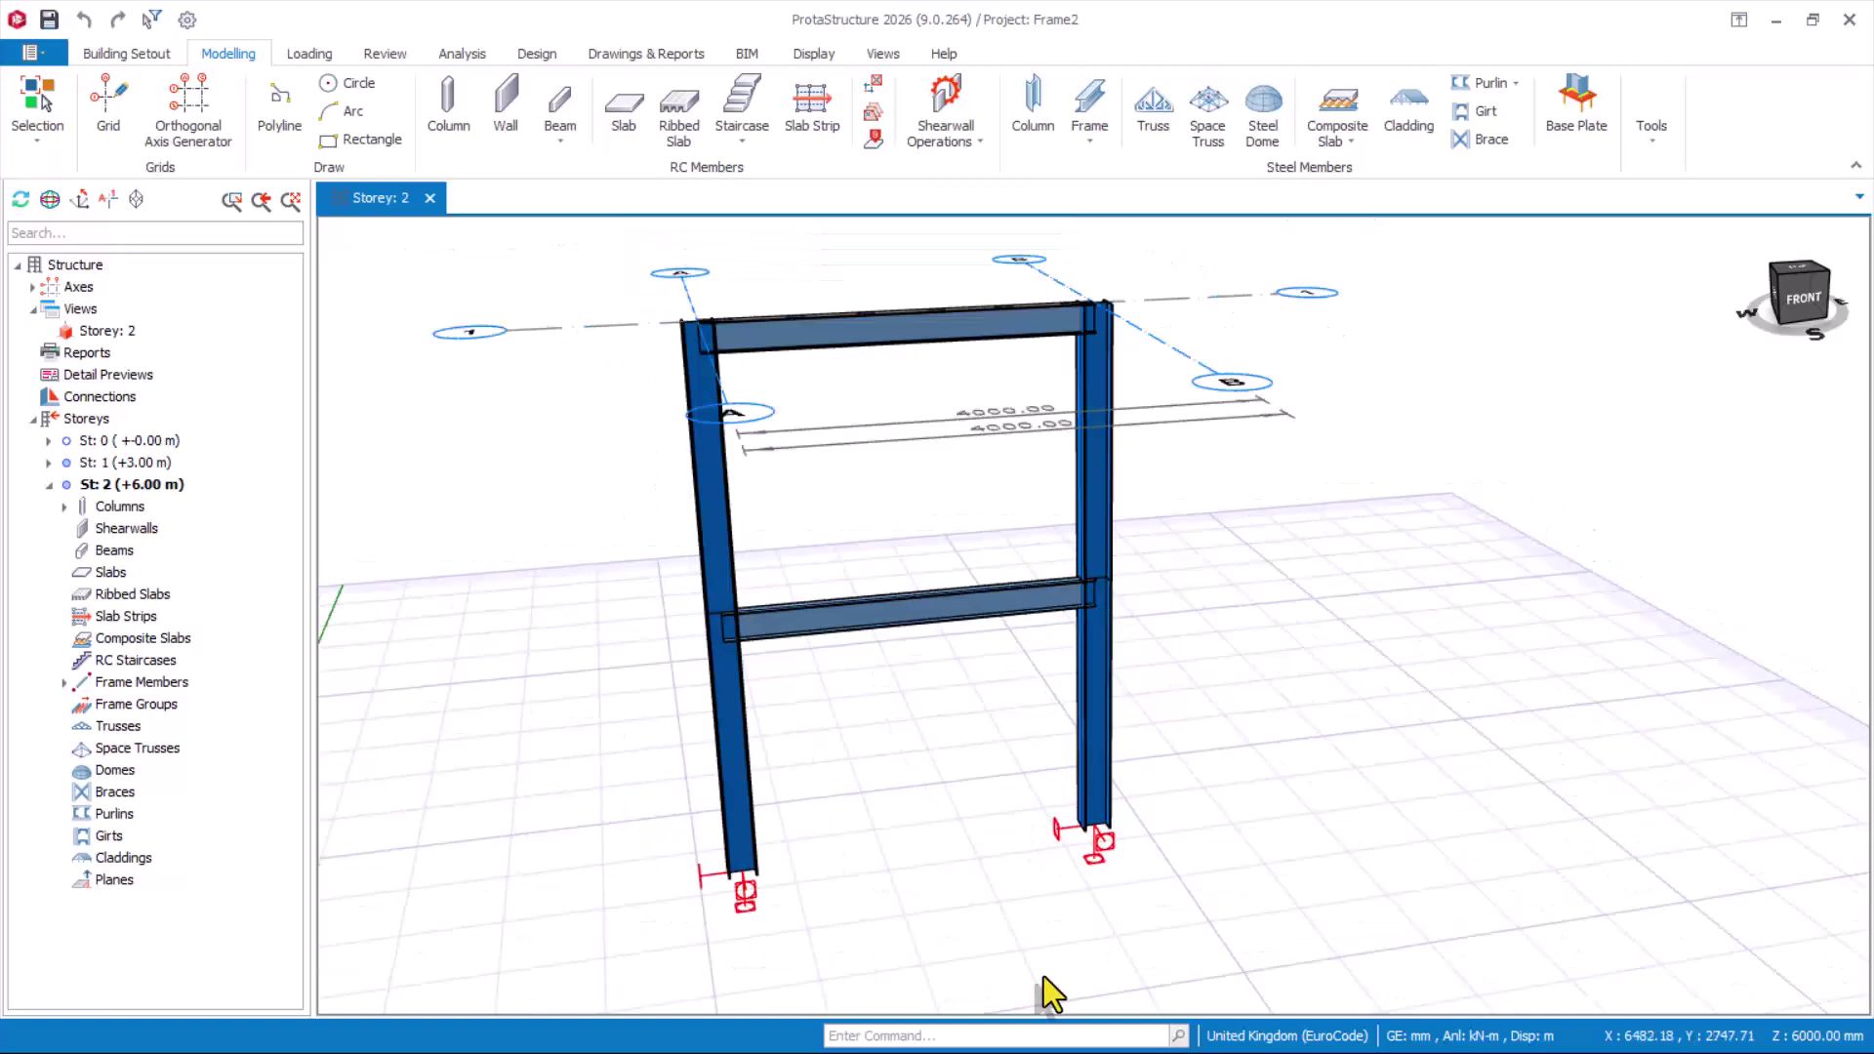
{"action": "scroll", "coordinate": [884, 987], "scroll_direction": "up", "scroll_amount": 2}
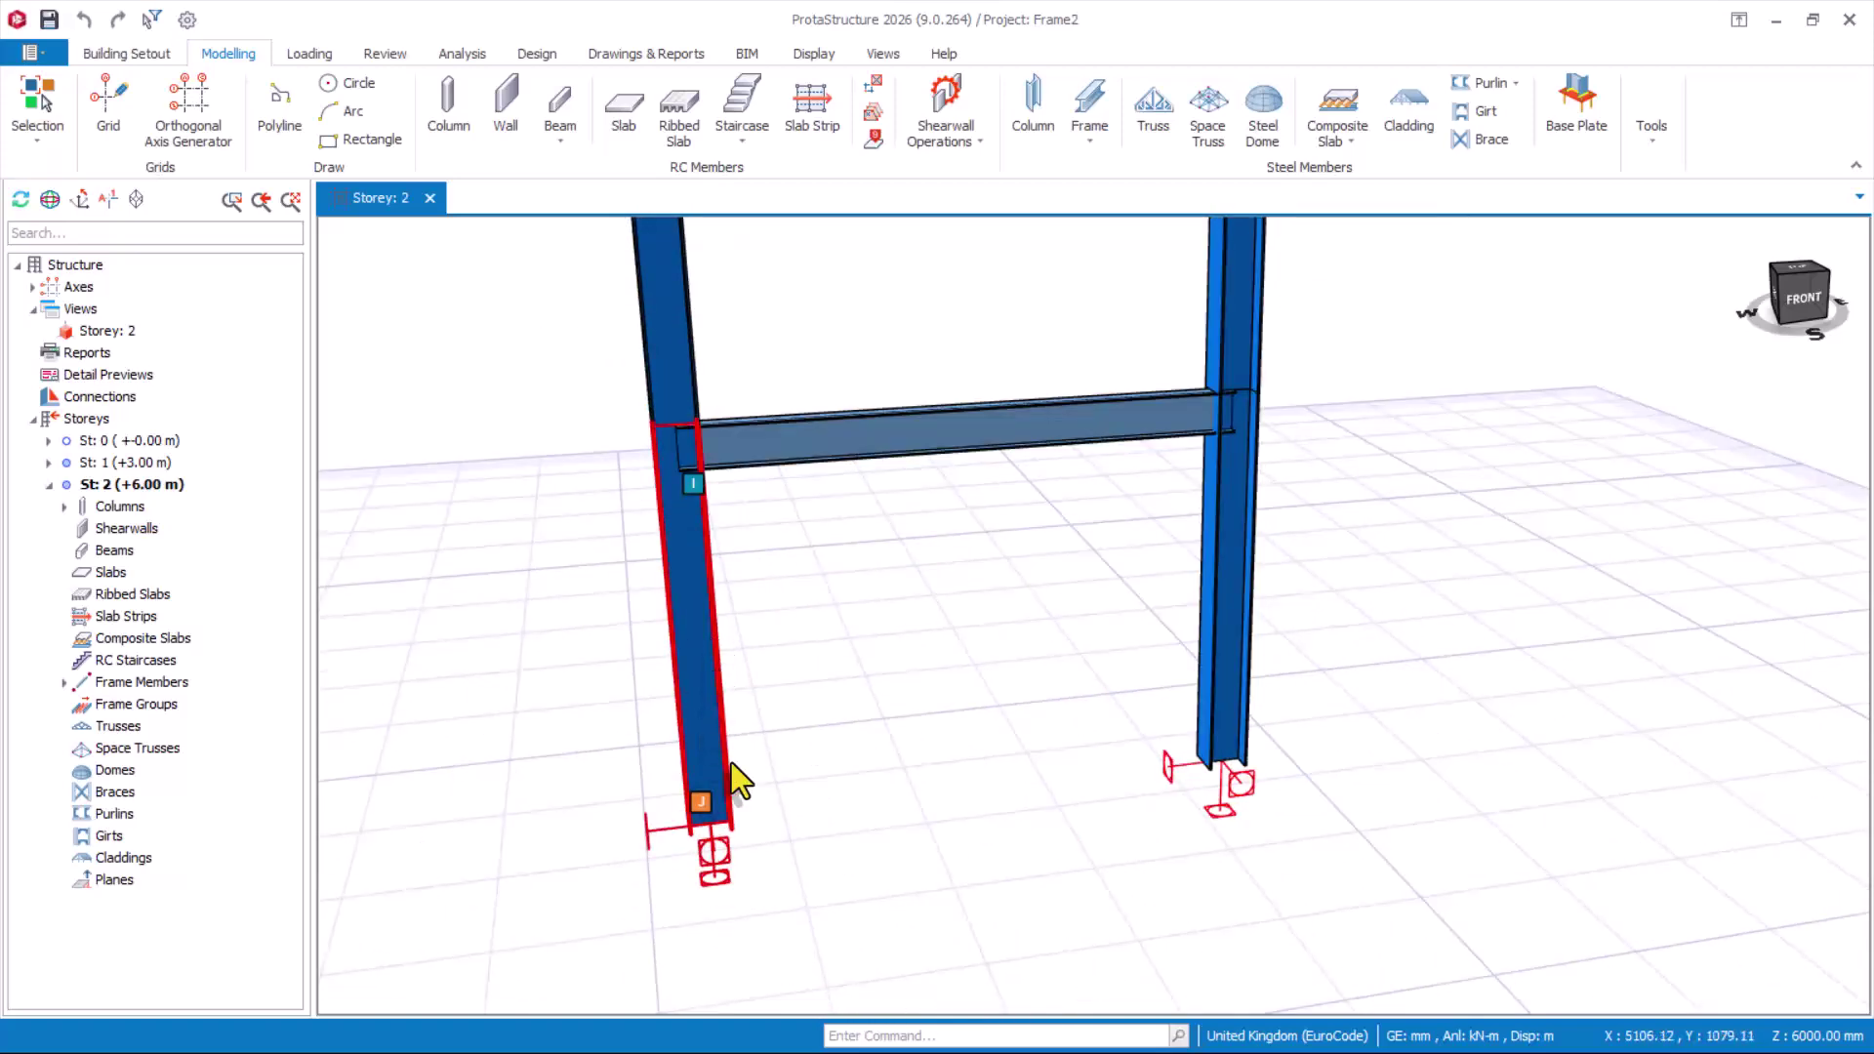
Step: Set the foundation depth to 450 mm in the storey settings
{"action": "scroll", "coordinate": [718, 834], "scroll_direction": "up", "scroll_amount": 2}
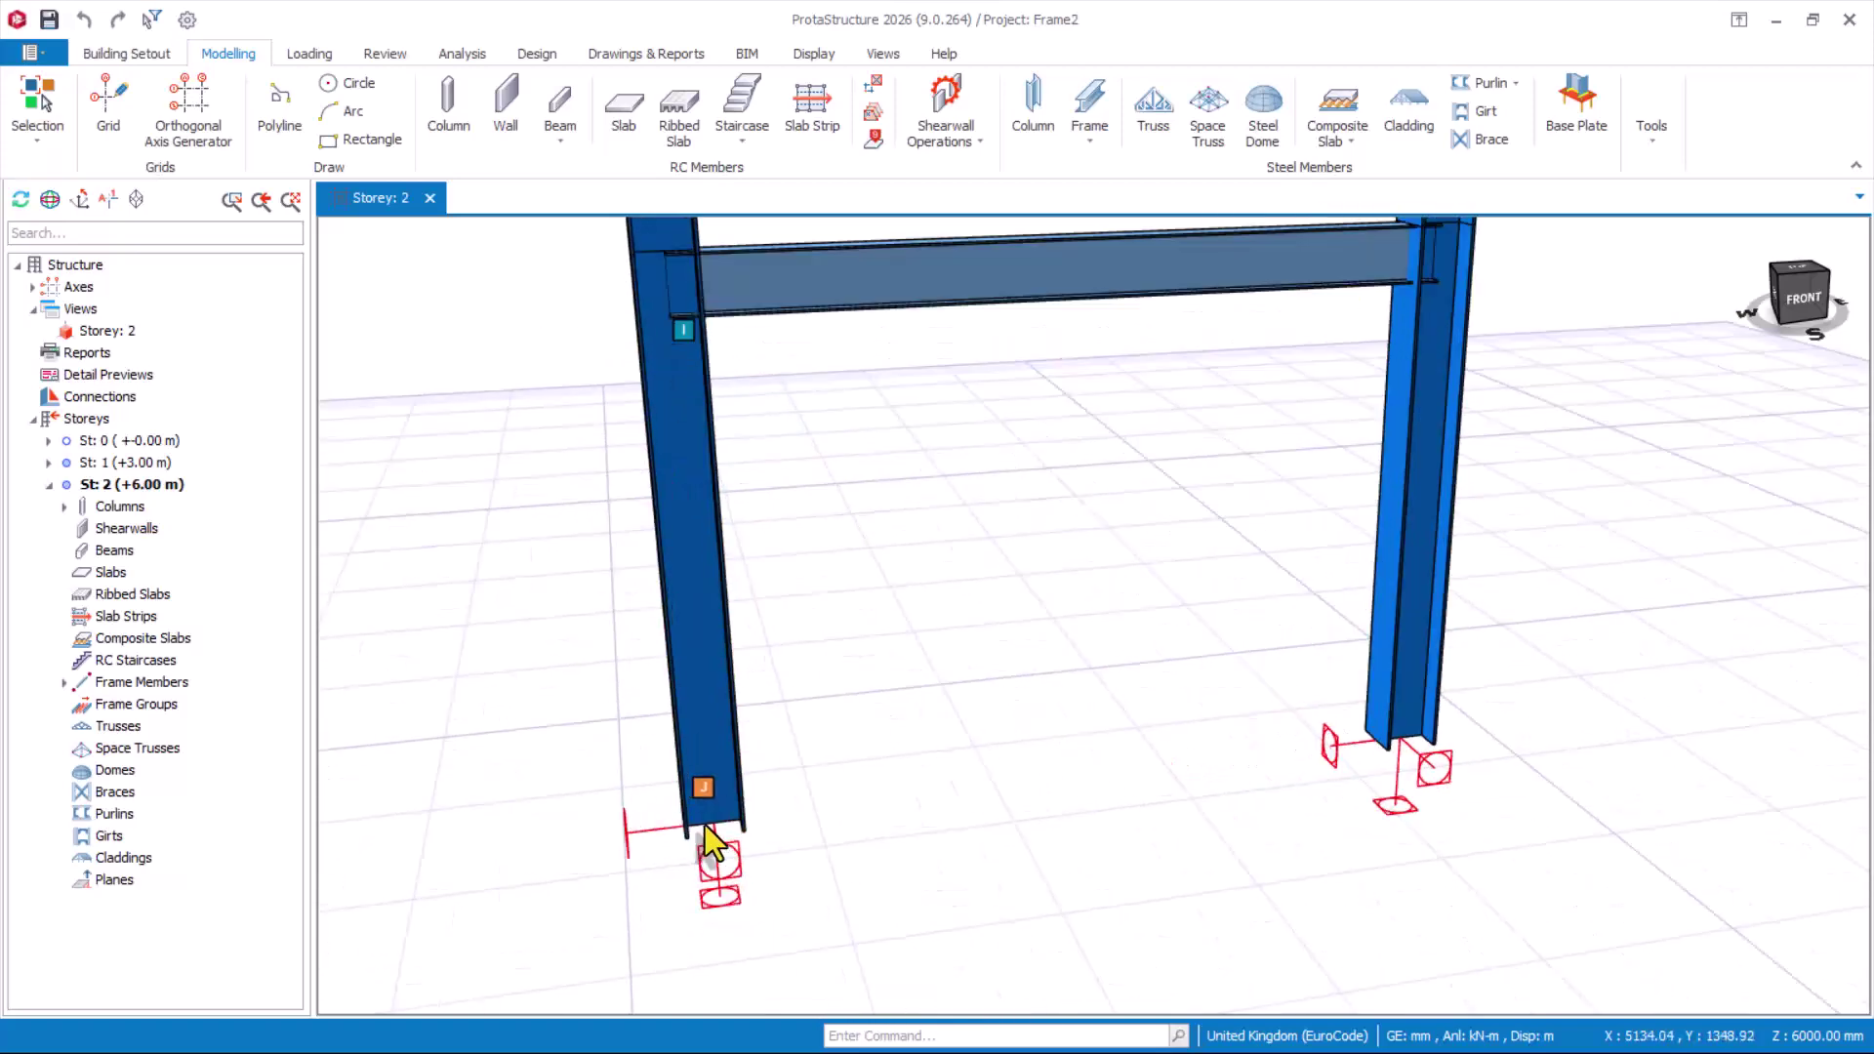
{"action": "scroll", "coordinate": [774, 635], "scroll_direction": "down", "scroll_amount": 1}
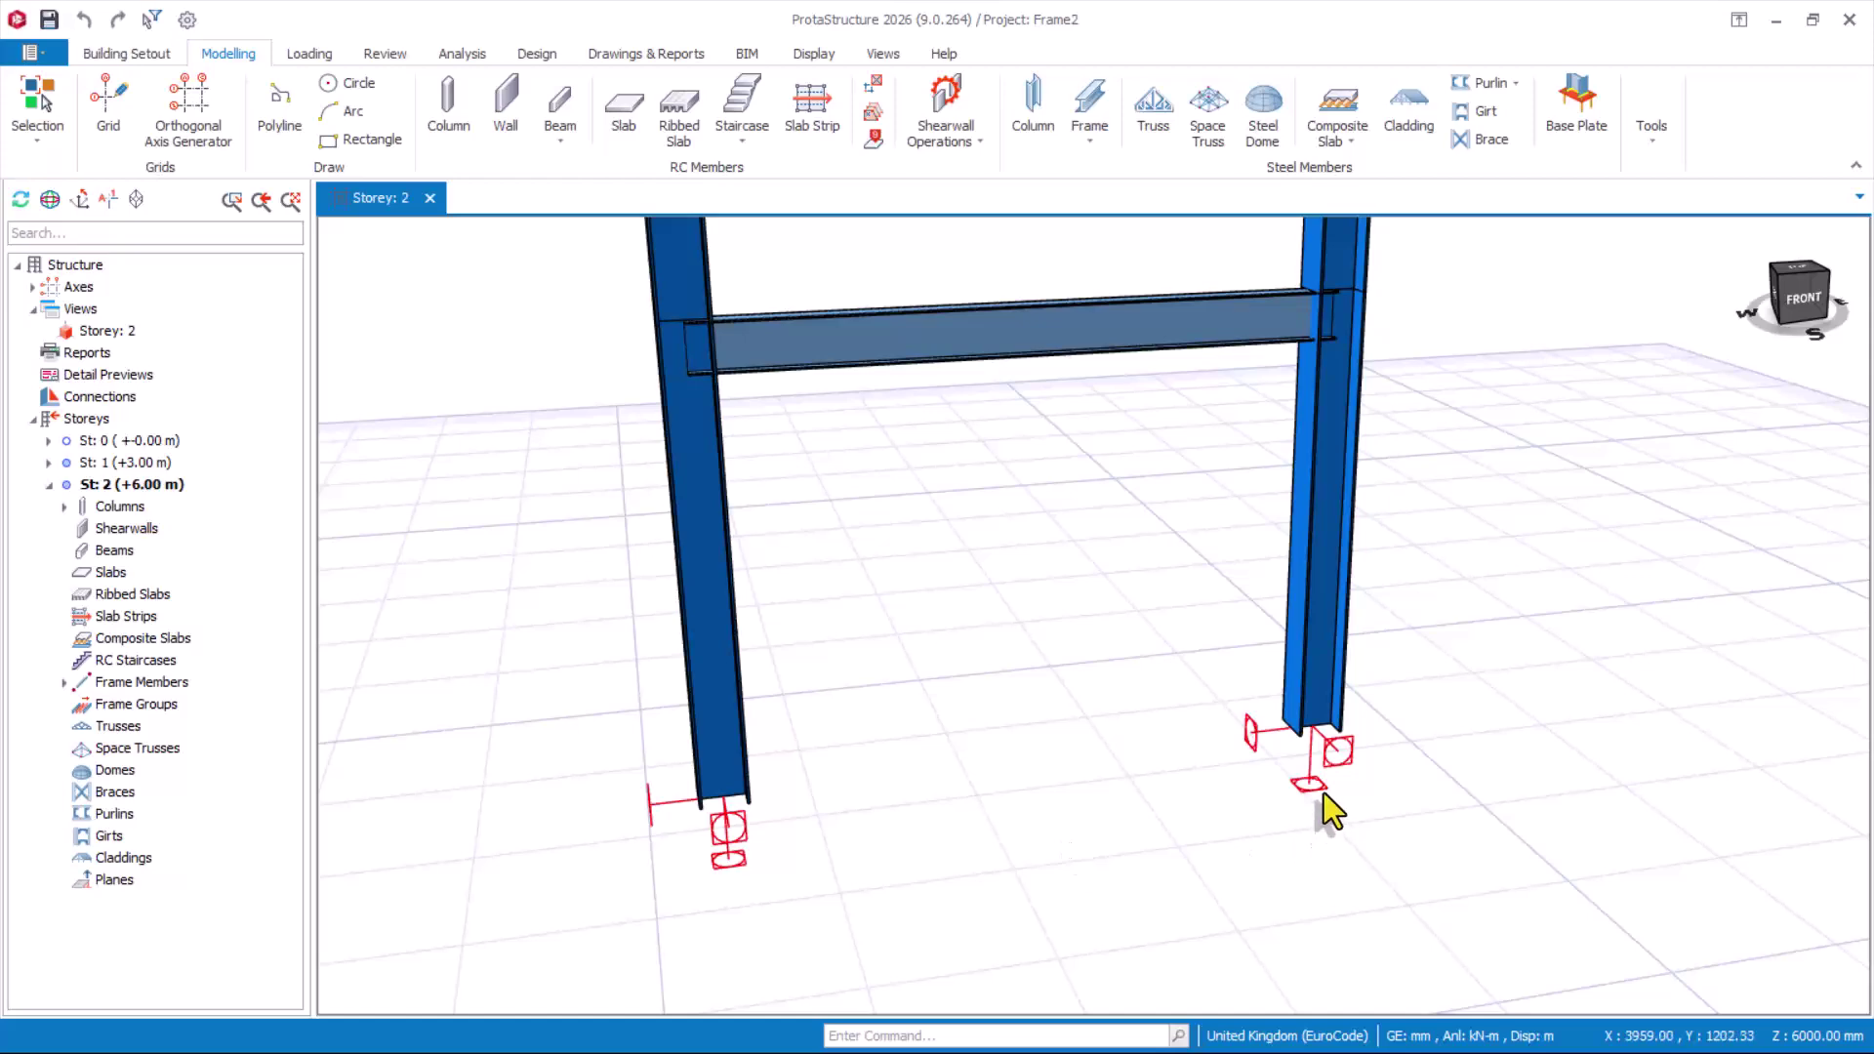
{"action": "mouse_move", "coordinate": [1330, 770]}
{"action": "middle_mouse_down"}
{"action": "mouse_move", "coordinate": [1158, 811]}
{"action": "mouse_move", "coordinate": [1074, 874]}
{"action": "mouse_move", "coordinate": [1047, 869]}
{"action": "mouse_move", "coordinate": [1071, 837]}
{"action": "mouse_move", "coordinate": [1016, 962]}
{"action": "middle_mouse_up"}
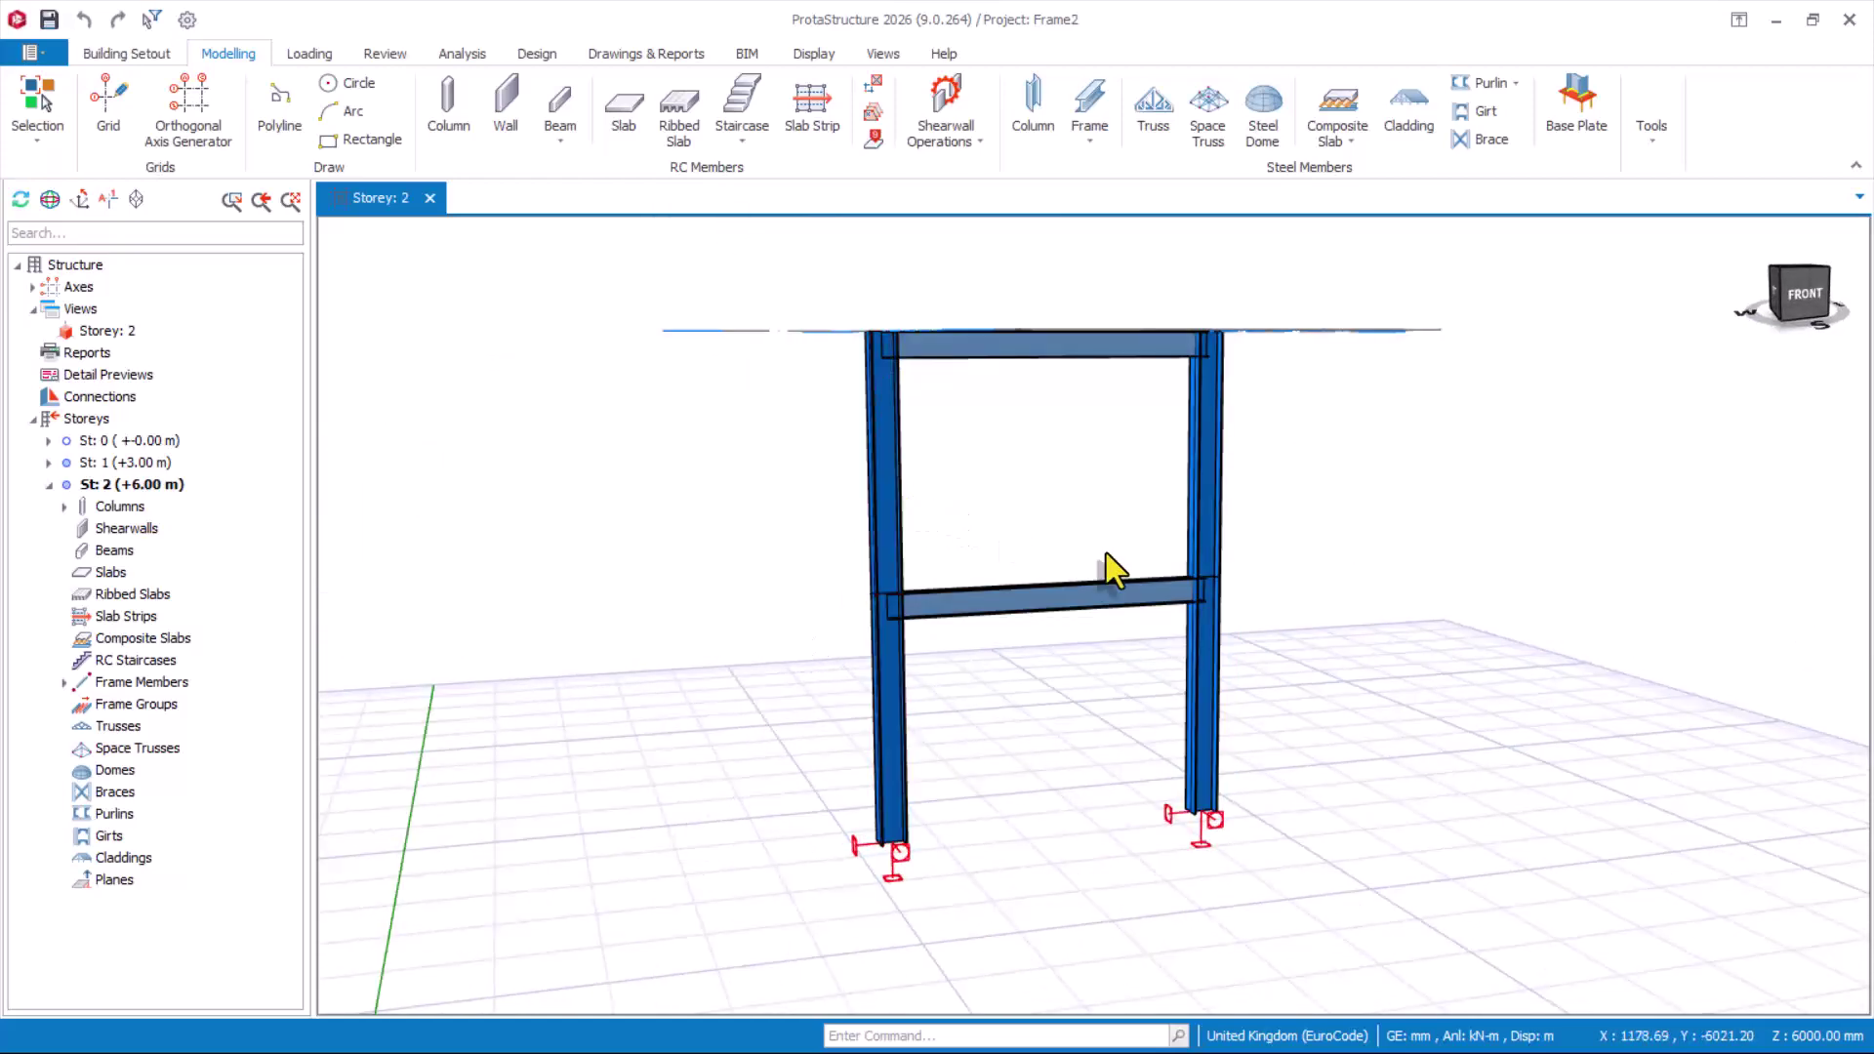
{"action": "scroll", "coordinate": [1057, 816], "scroll_direction": "up", "scroll_amount": 1}
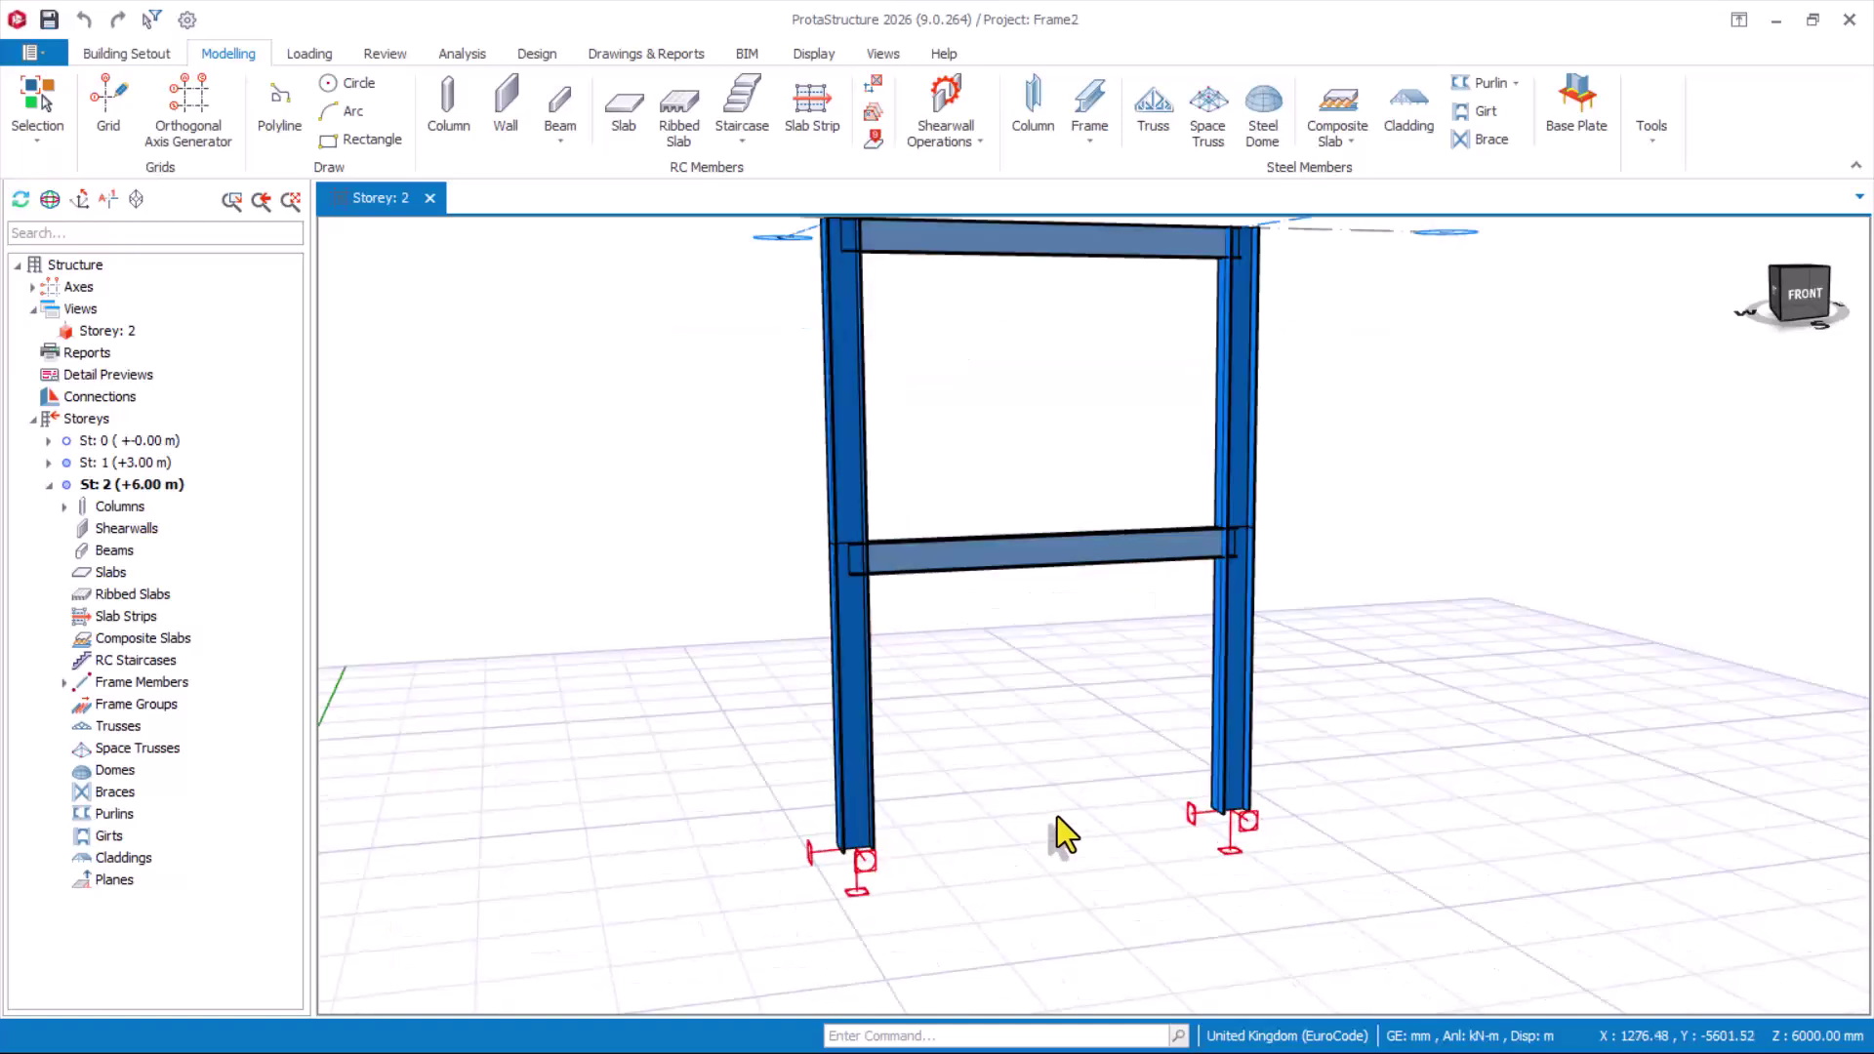
{"action": "scroll", "coordinate": [1025, 795], "scroll_direction": "down", "scroll_amount": 1}
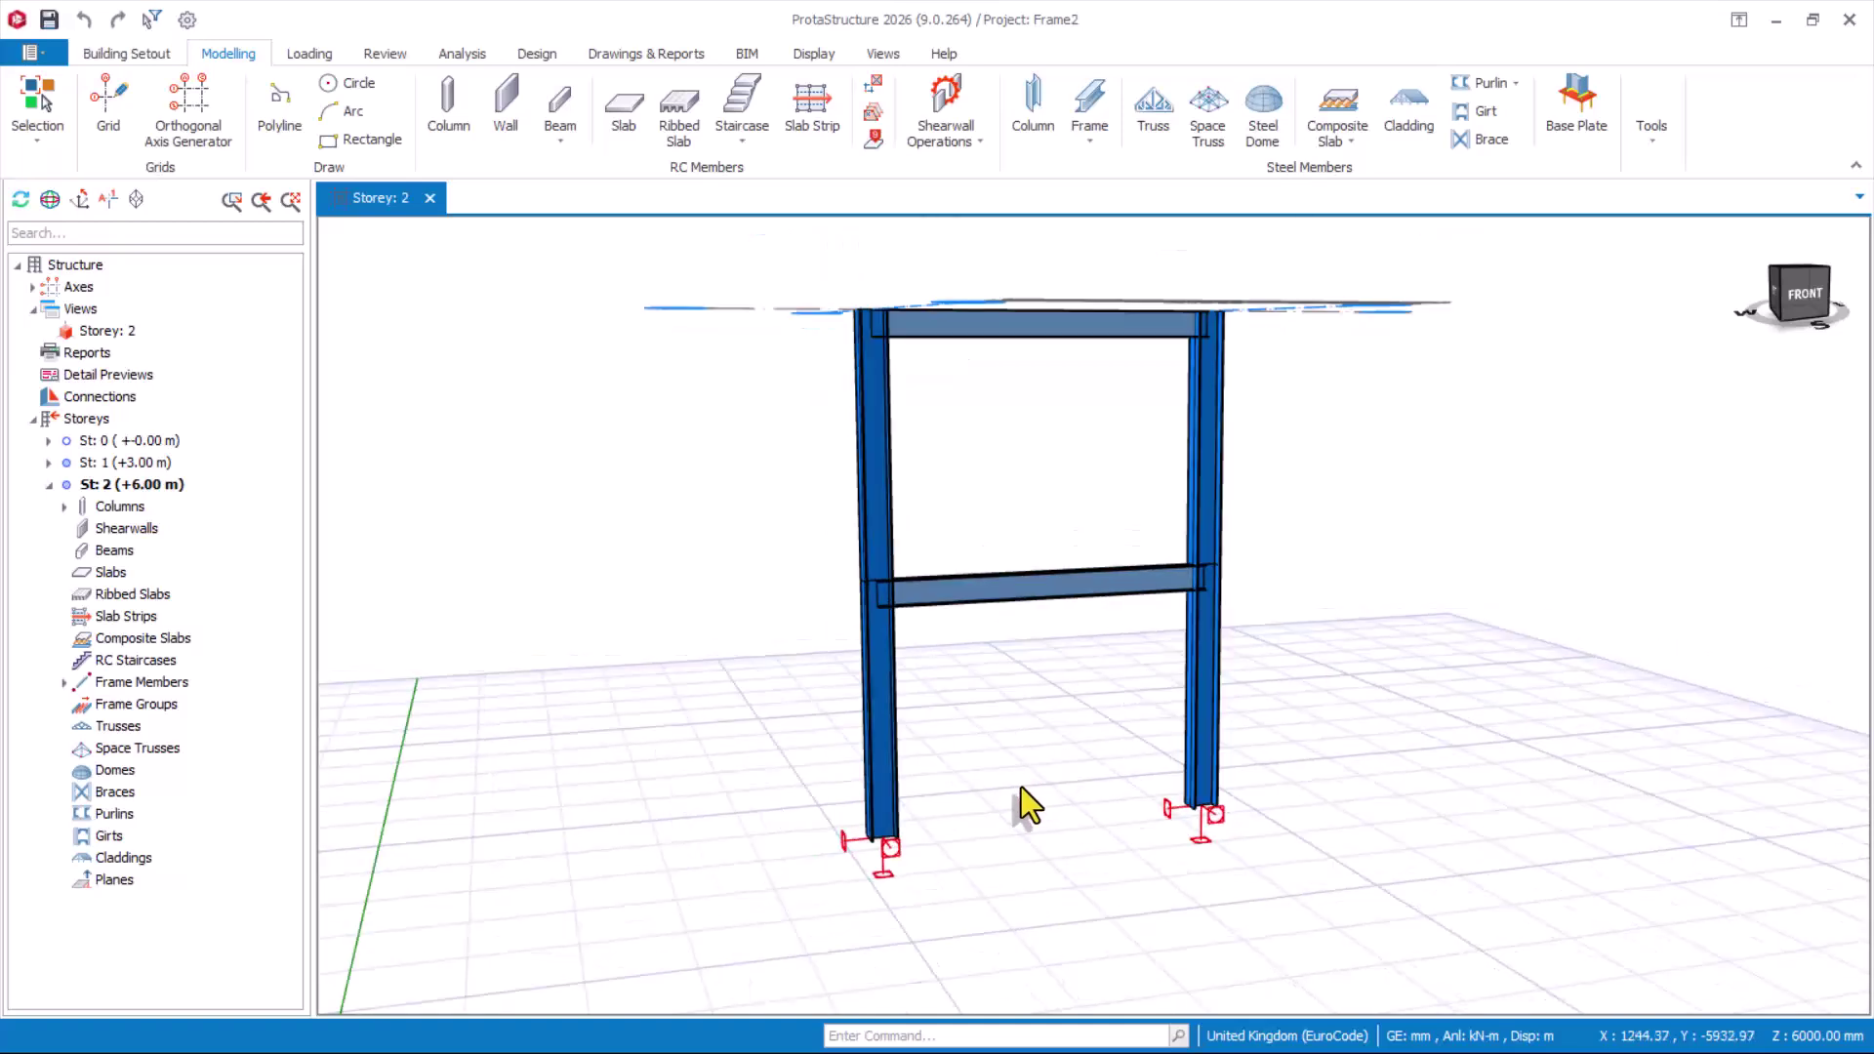
{"action": "left_click", "coordinate": [97, 419]}
{"action": "right_click", "coordinate": [96, 419]}
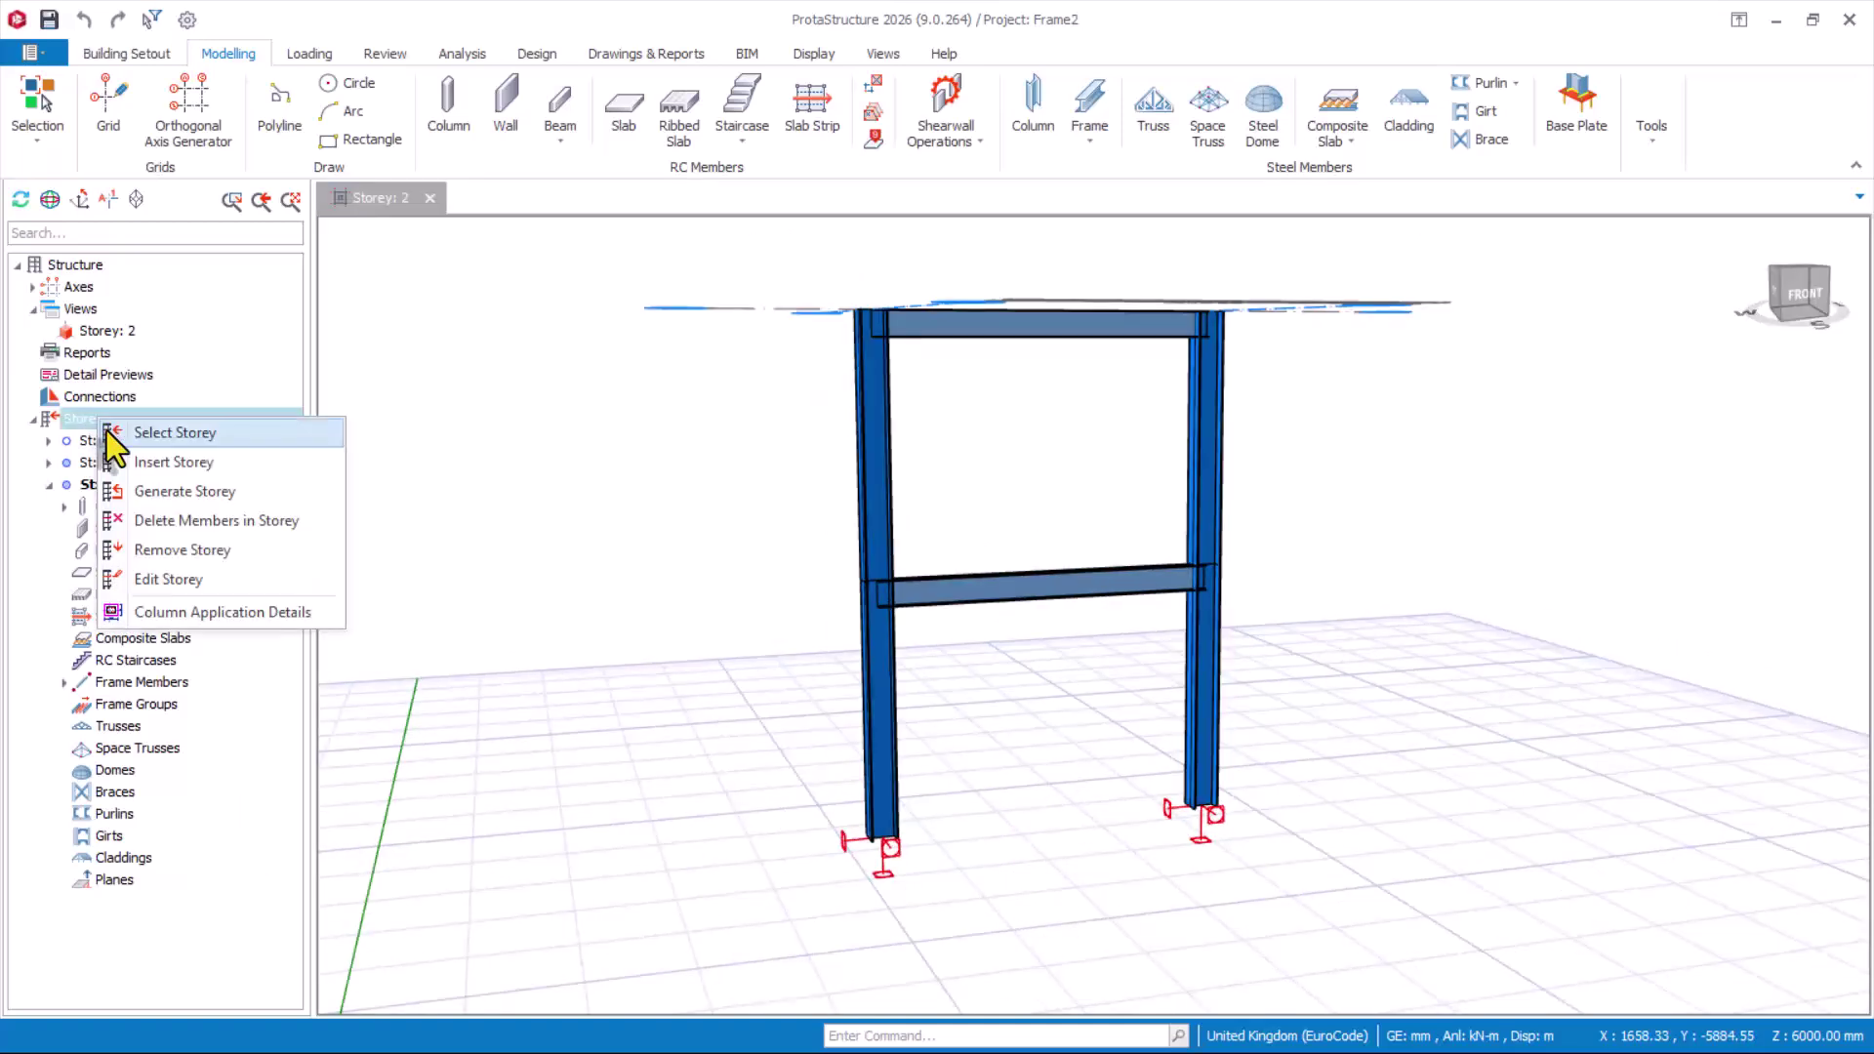
{"action": "left_click", "coordinate": [150, 580]}
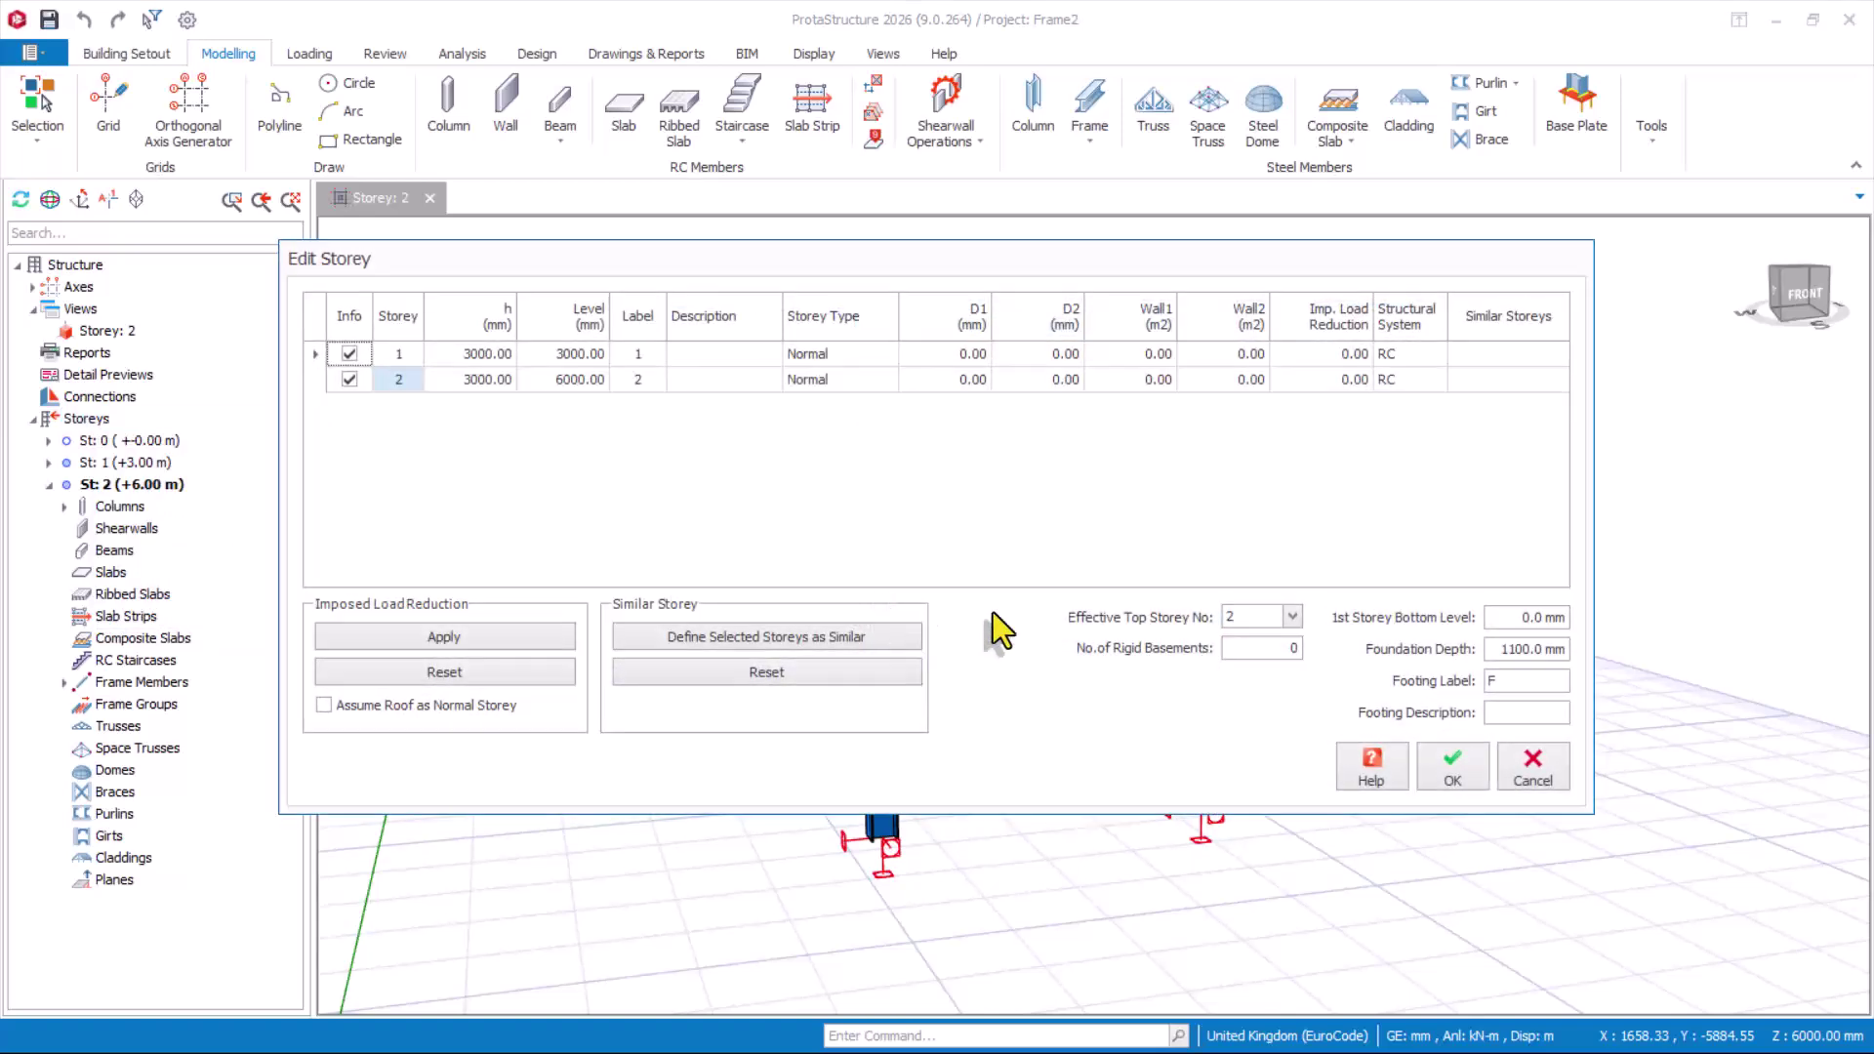
{"action": "double_click", "coordinate": [1501, 649]}
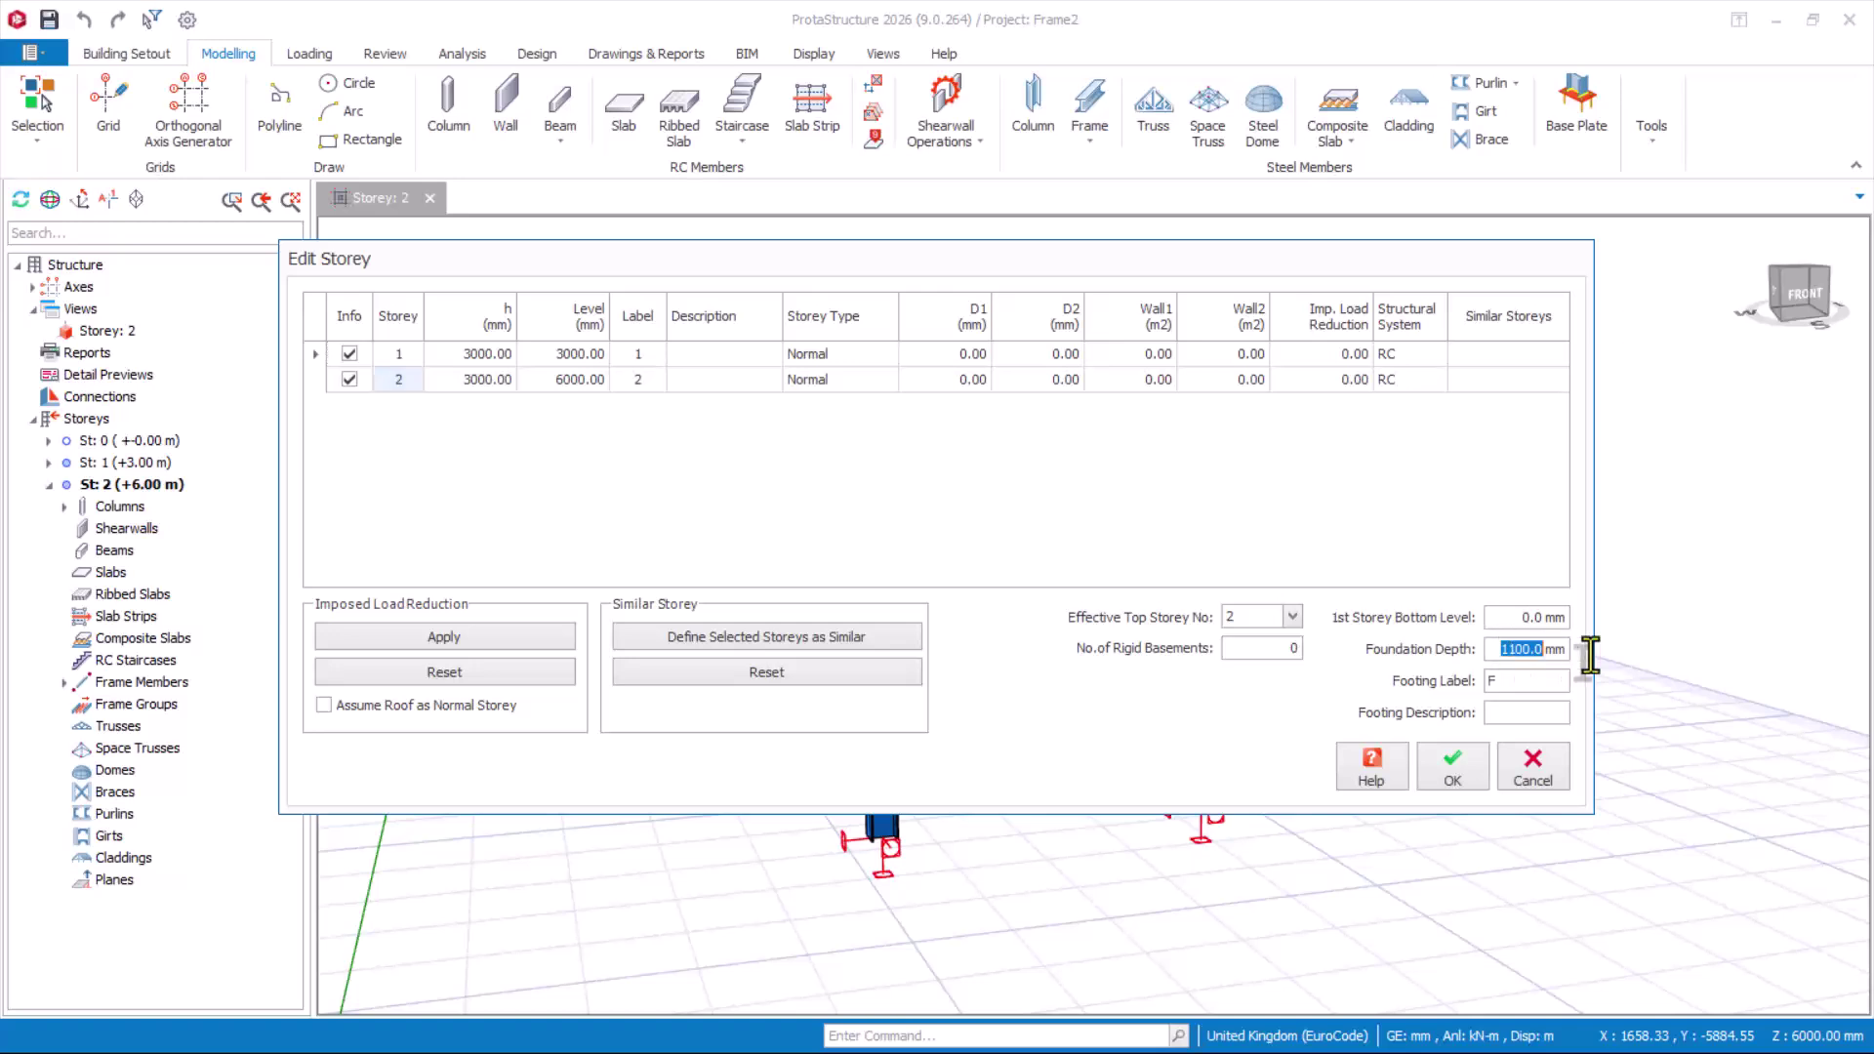
{"action": "type", "text": "45"}
{"action": "left_click", "coordinate": [1451, 763]}
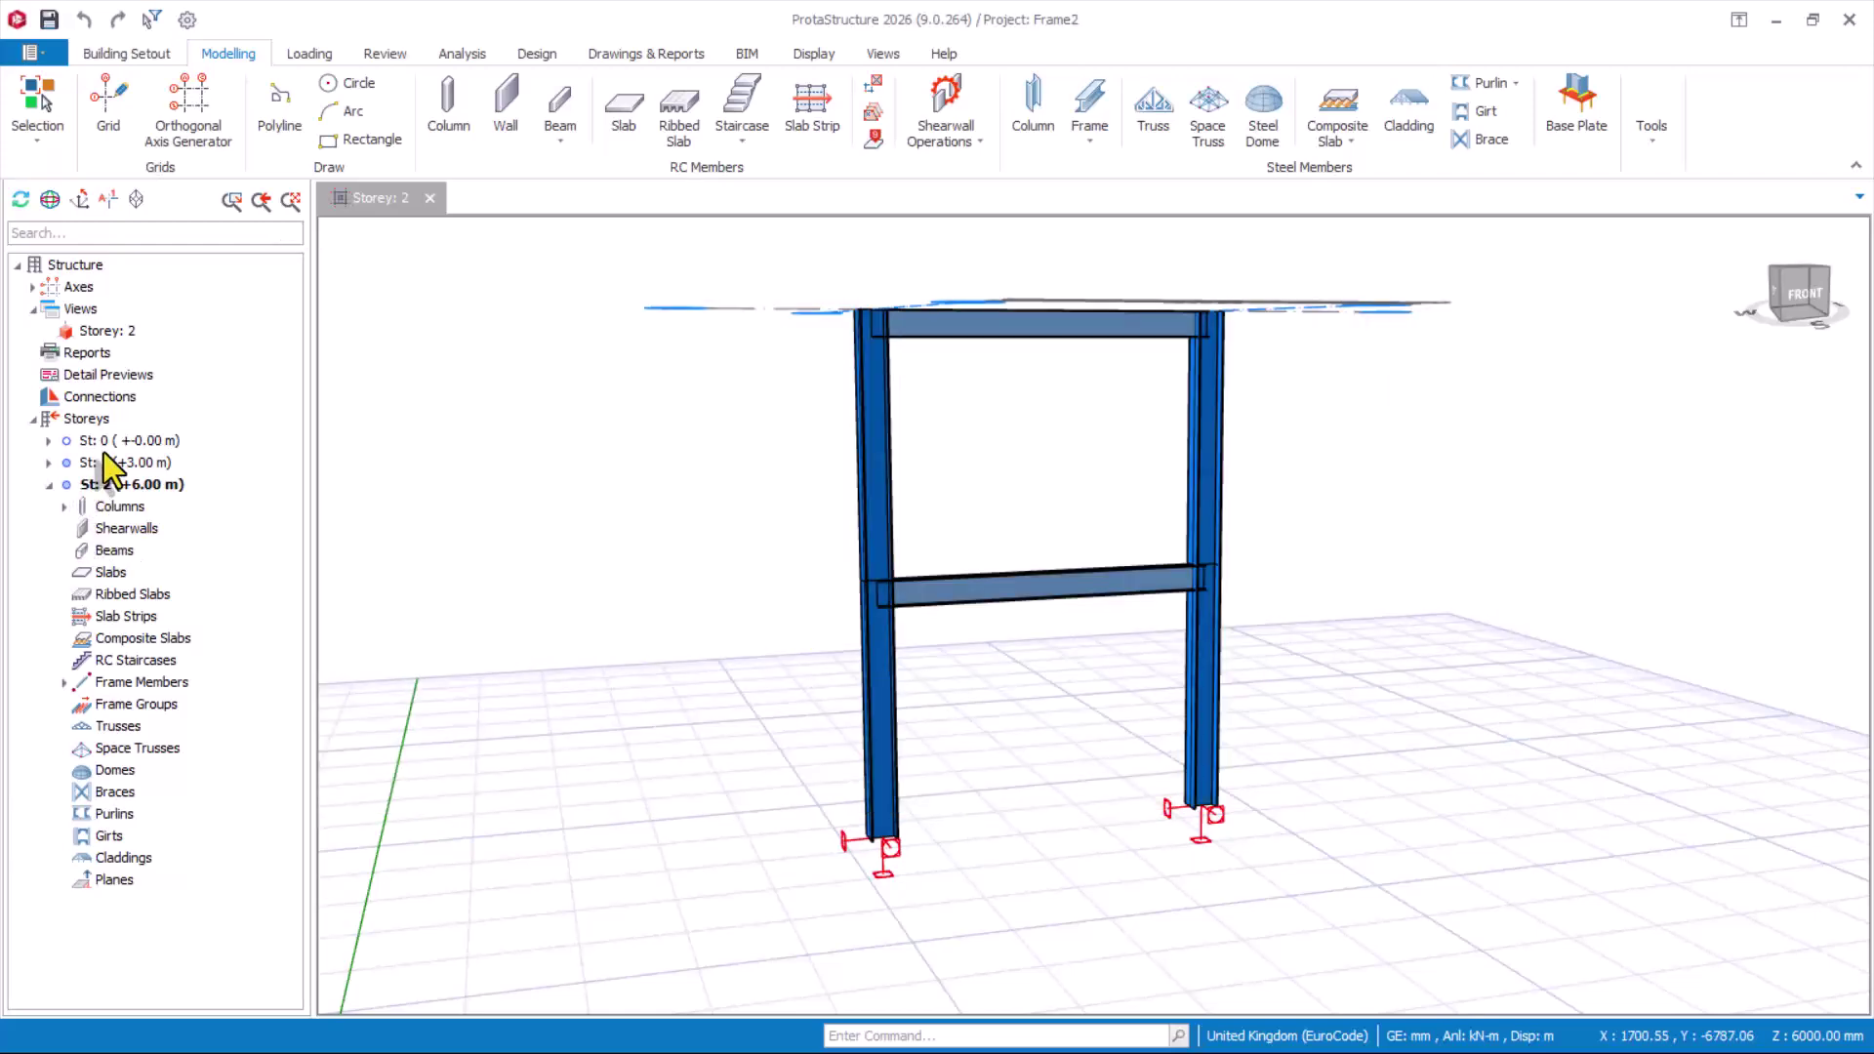
Step: Change the structural system of storeys 1 and 2 to Steel
{"action": "right_click", "coordinate": [89, 419]}
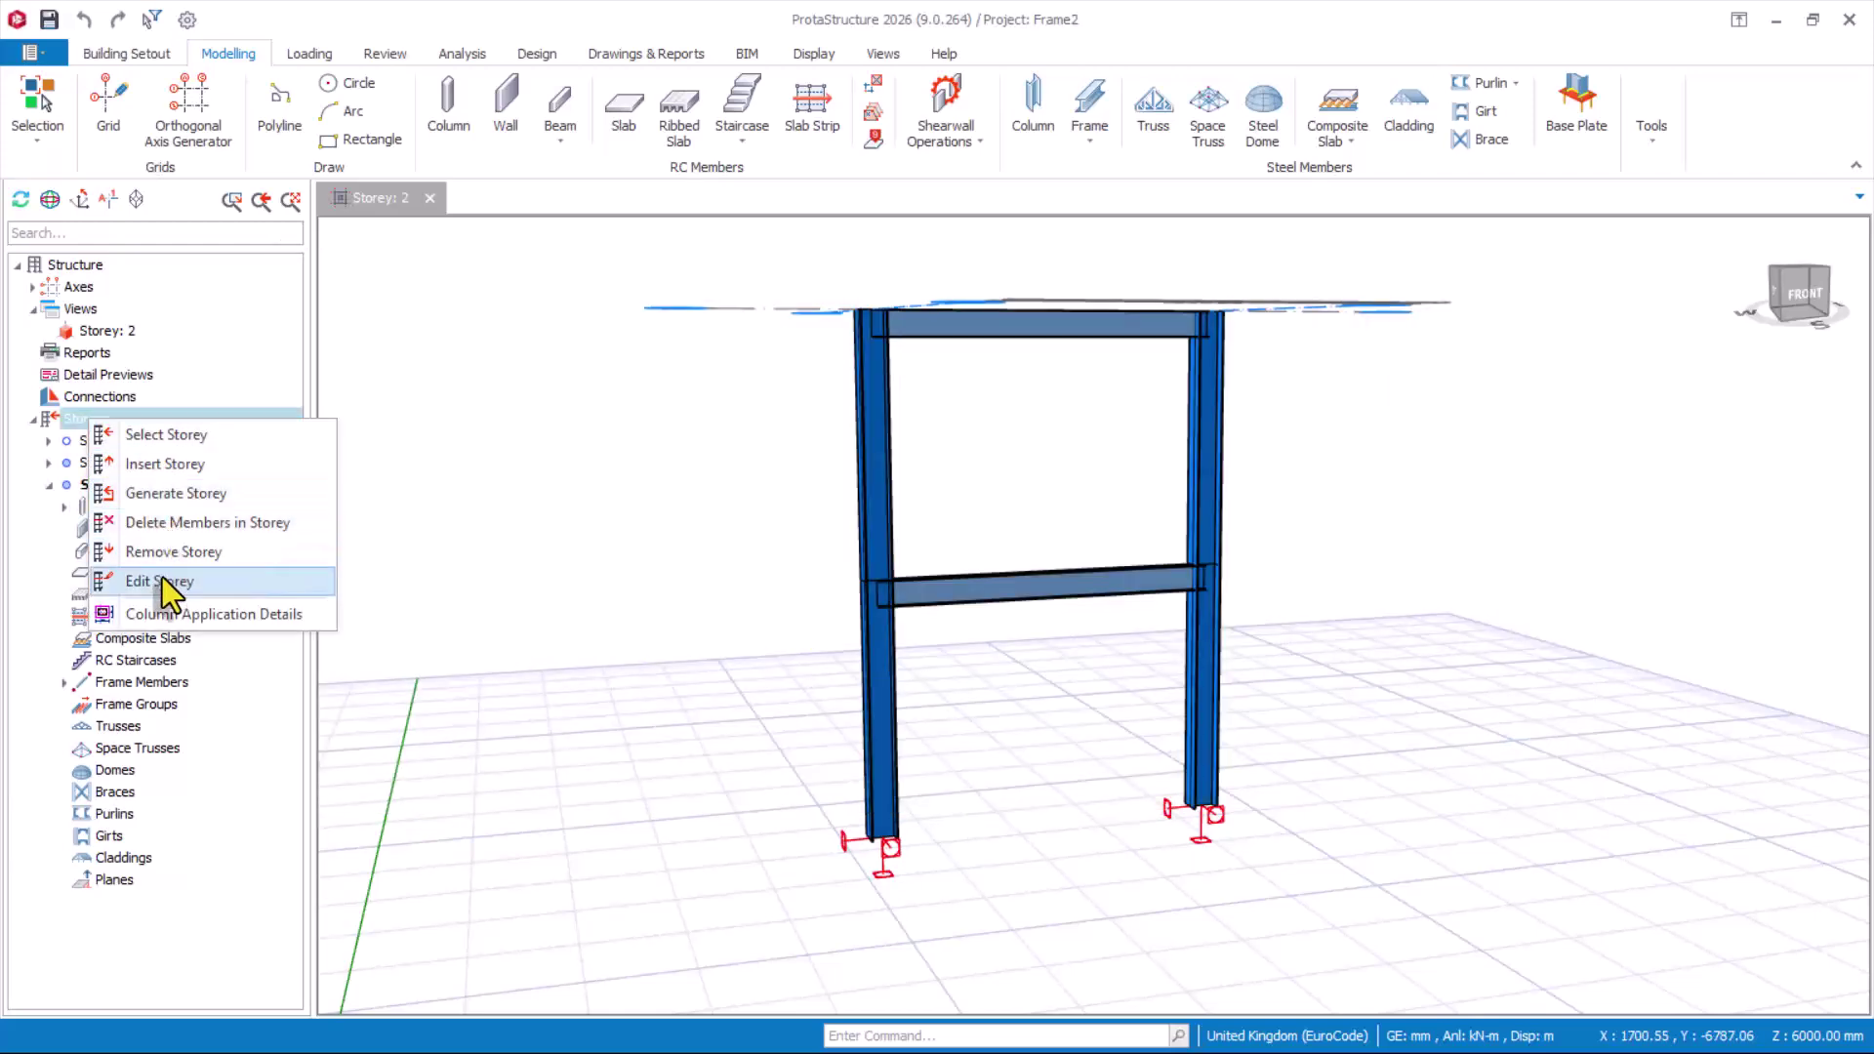
{"action": "left_click", "coordinate": [161, 582]}
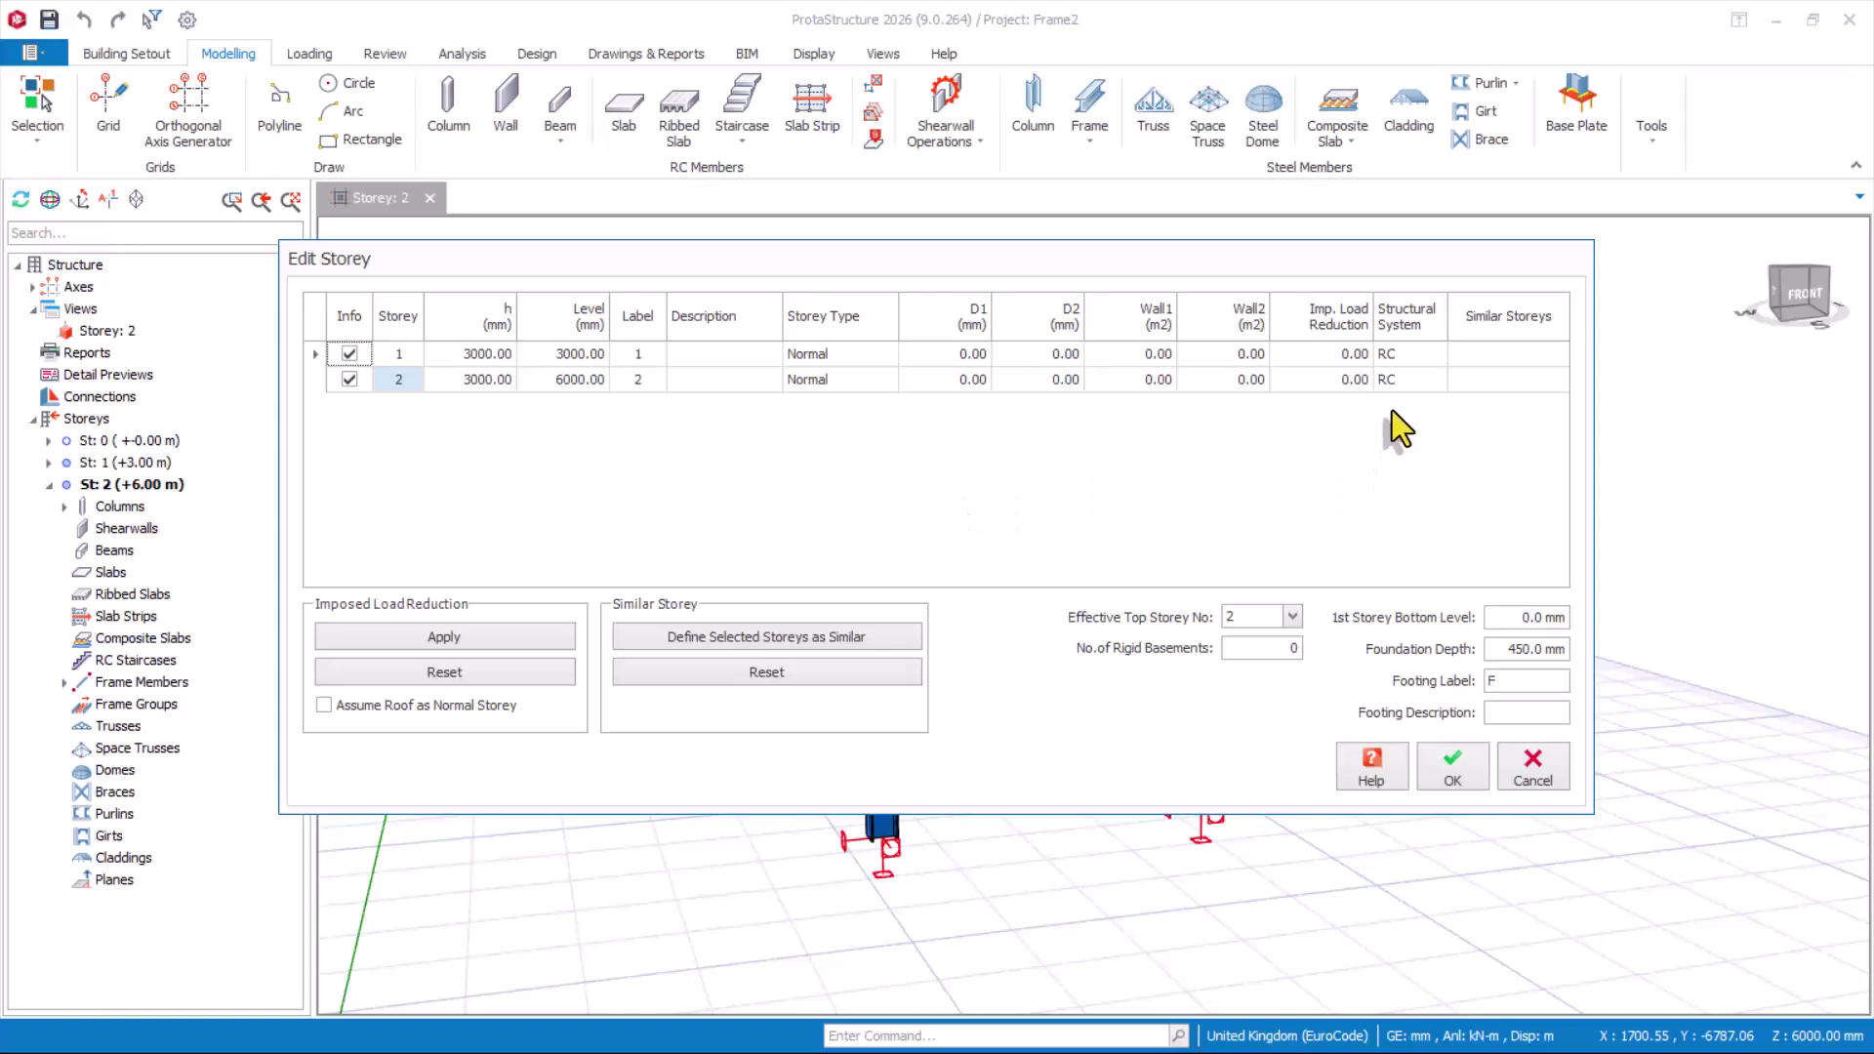
{"action": "left_click", "coordinate": [1420, 356]}
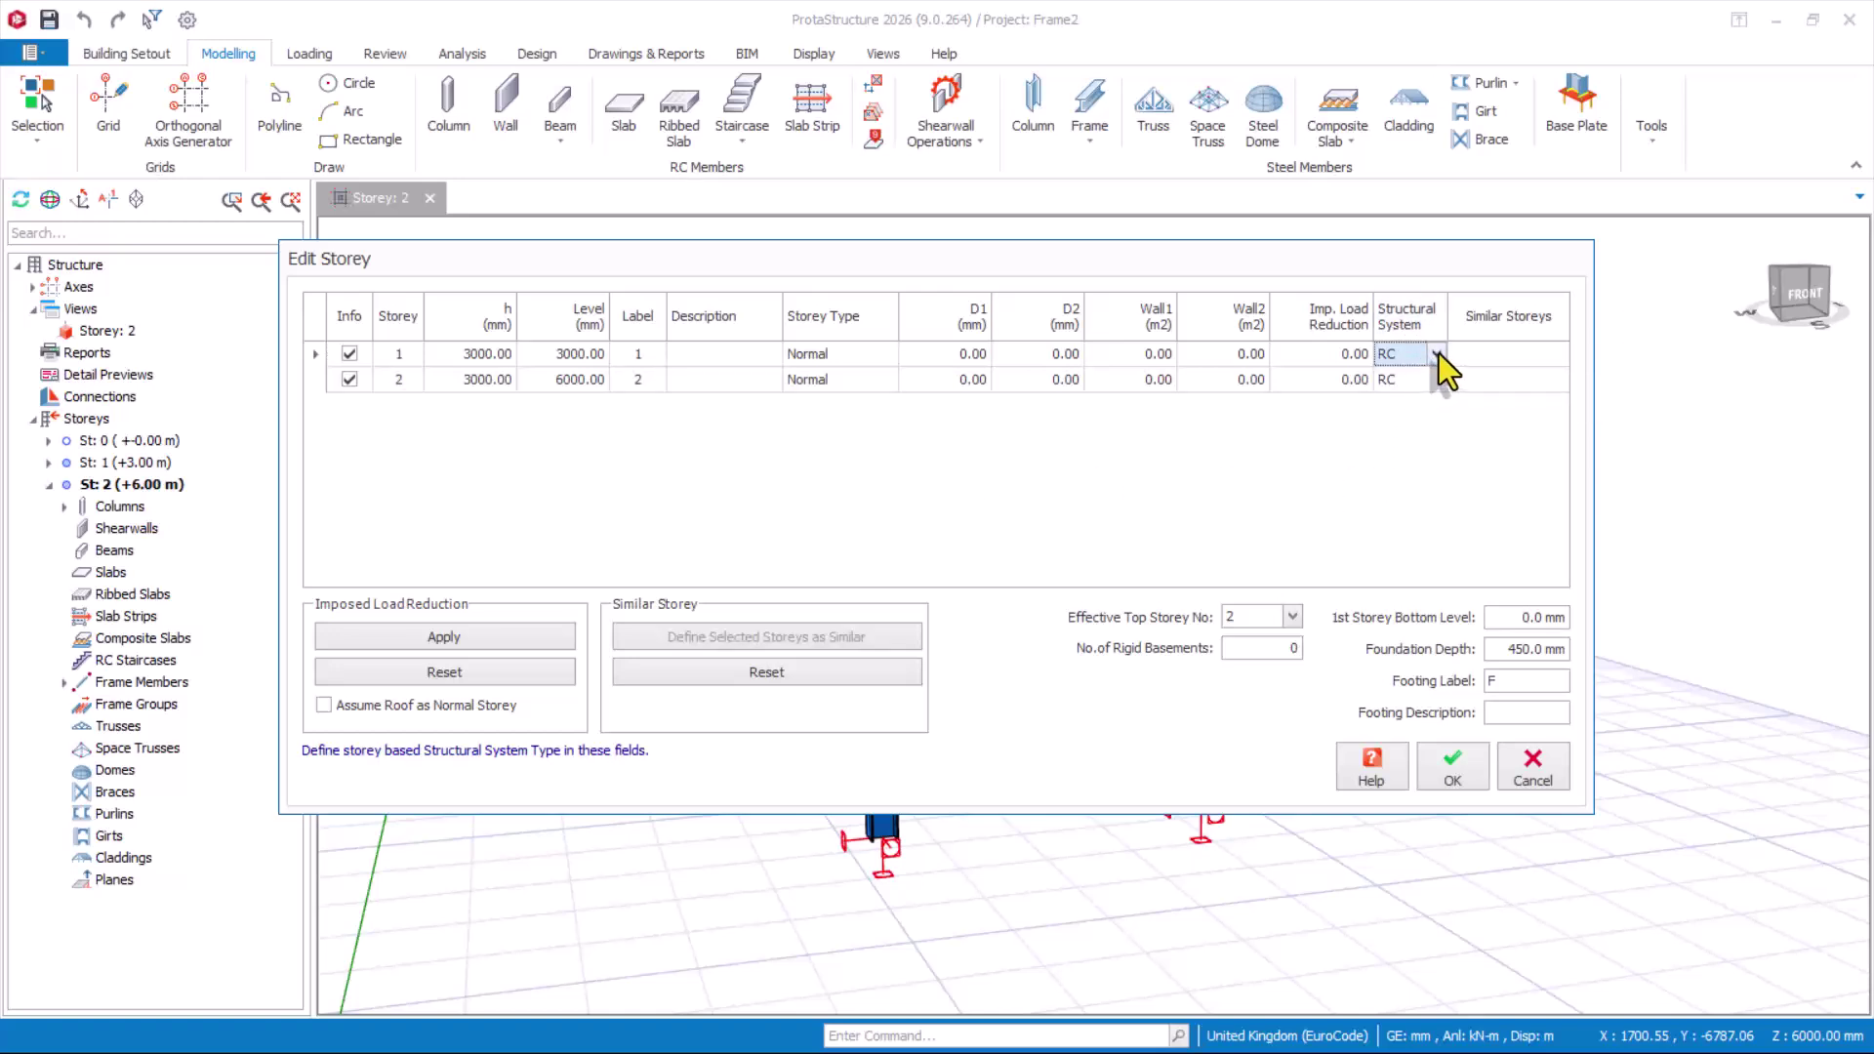
{"action": "left_click", "coordinate": [1391, 395]}
{"action": "left_click", "coordinate": [1441, 381]}
{"action": "left_click", "coordinate": [1394, 419]}
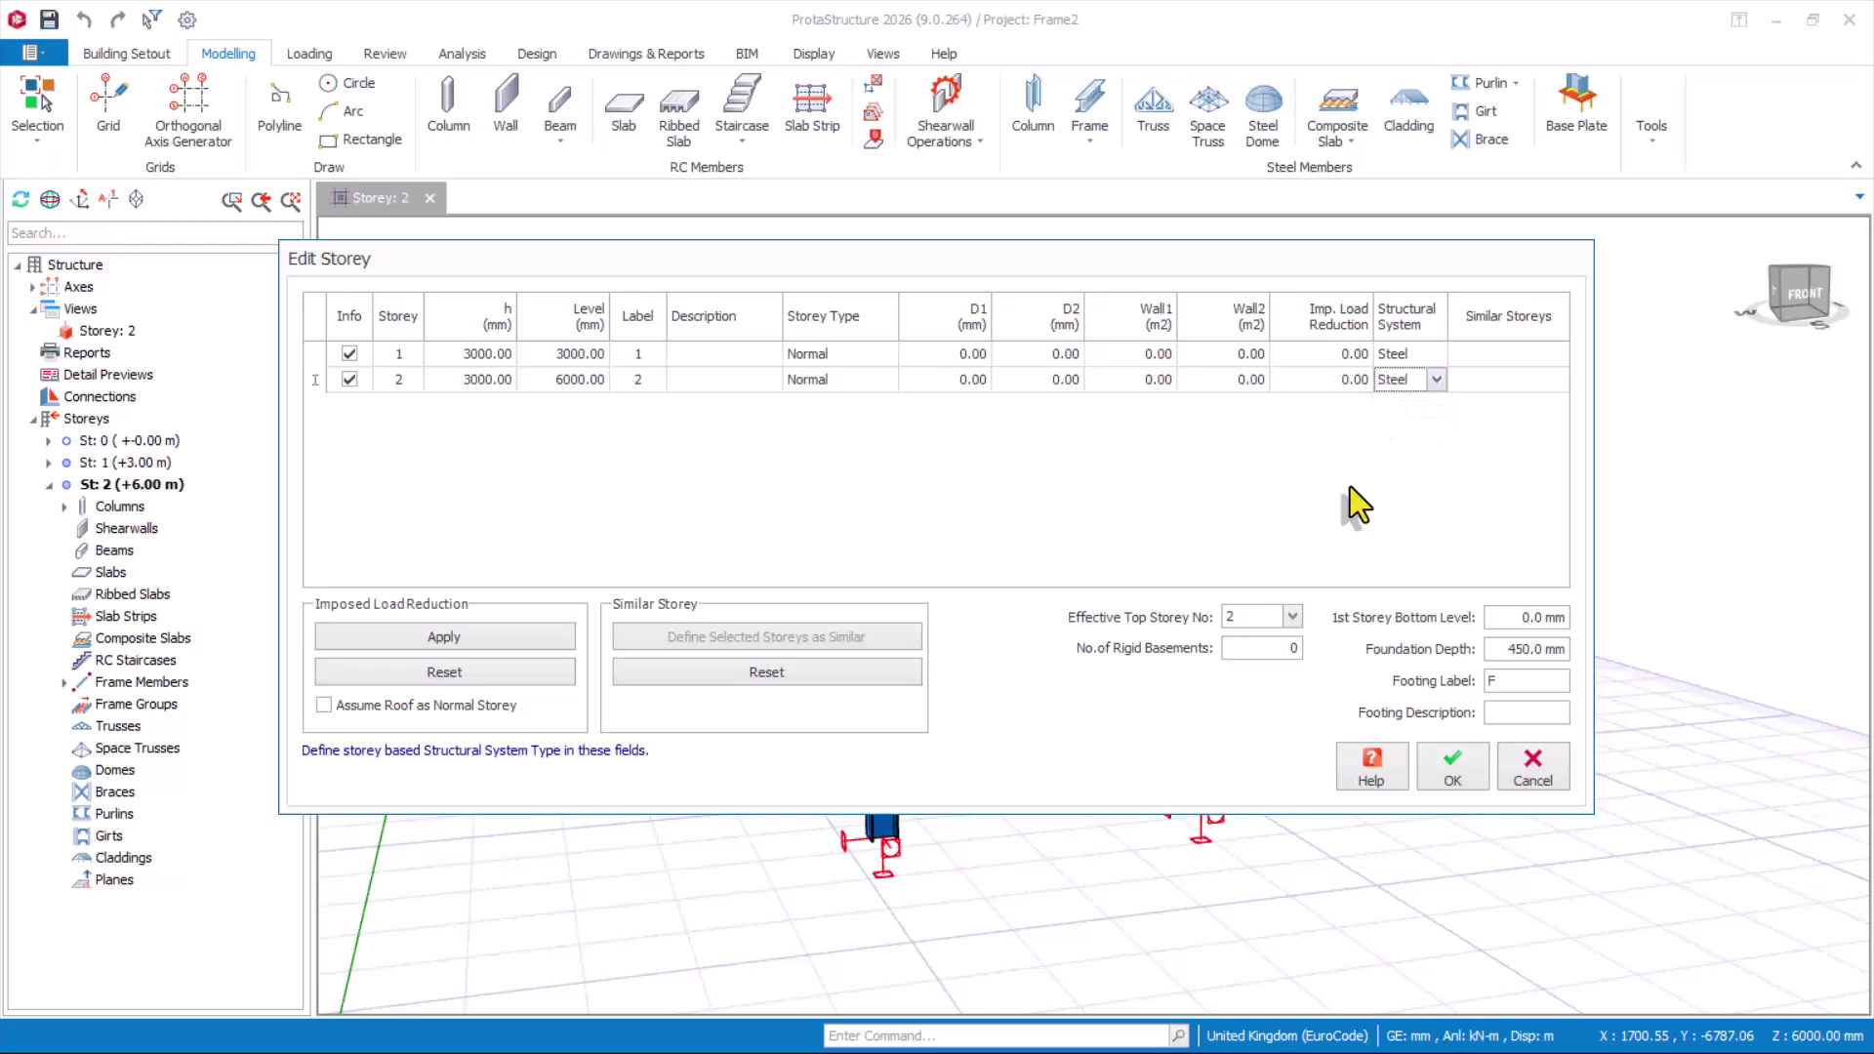
{"action": "left_click", "coordinate": [1456, 761]}
Step: Add a new support type named Support1 to the support type definitions
{"action": "middle_click_drag", "start_coordinate": [1052, 598], "coordinate": [1056, 708]}
{"action": "scroll", "coordinate": [1186, 805], "scroll_direction": "up", "scroll_amount": 4}
{"action": "scroll", "coordinate": [828, 804], "scroll_direction": "up", "scroll_amount": 1}
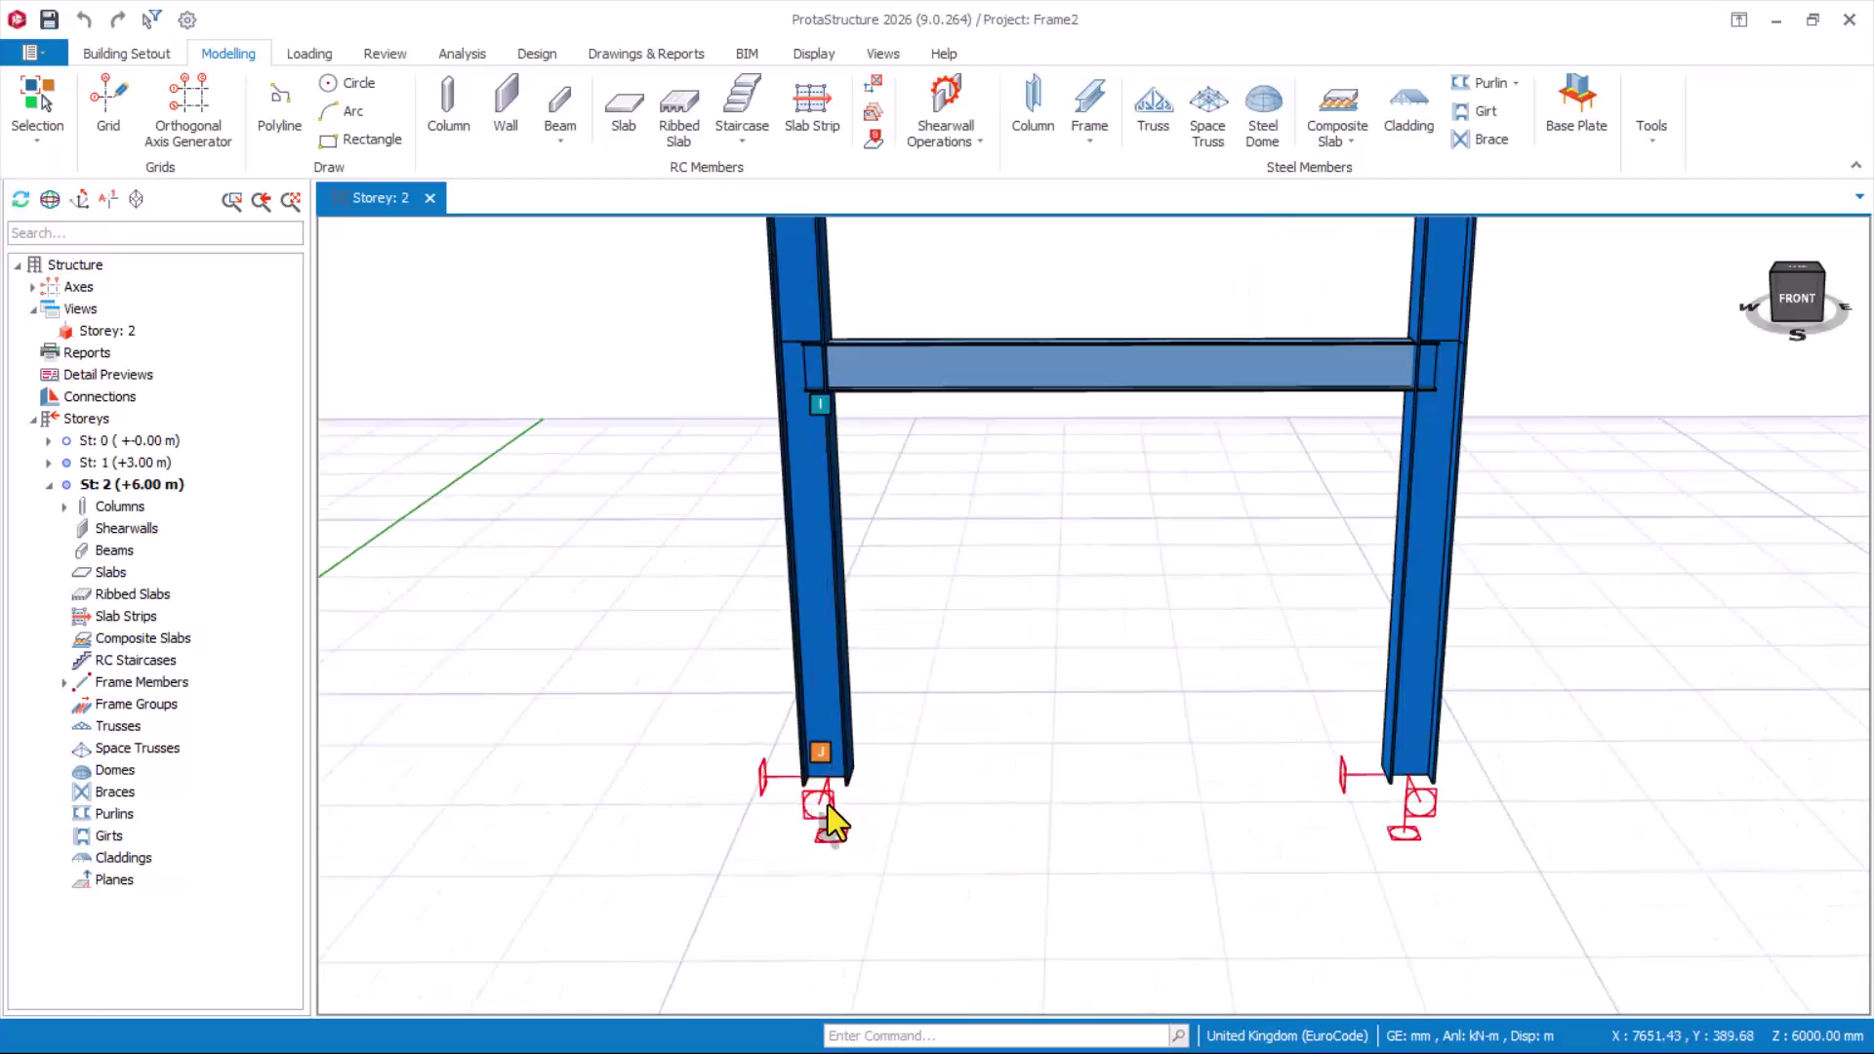
{"action": "middle_click_drag", "start_coordinate": [828, 805], "coordinate": [1246, 752]}
{"action": "scroll", "coordinate": [1305, 729], "scroll_direction": "up", "scroll_amount": 2}
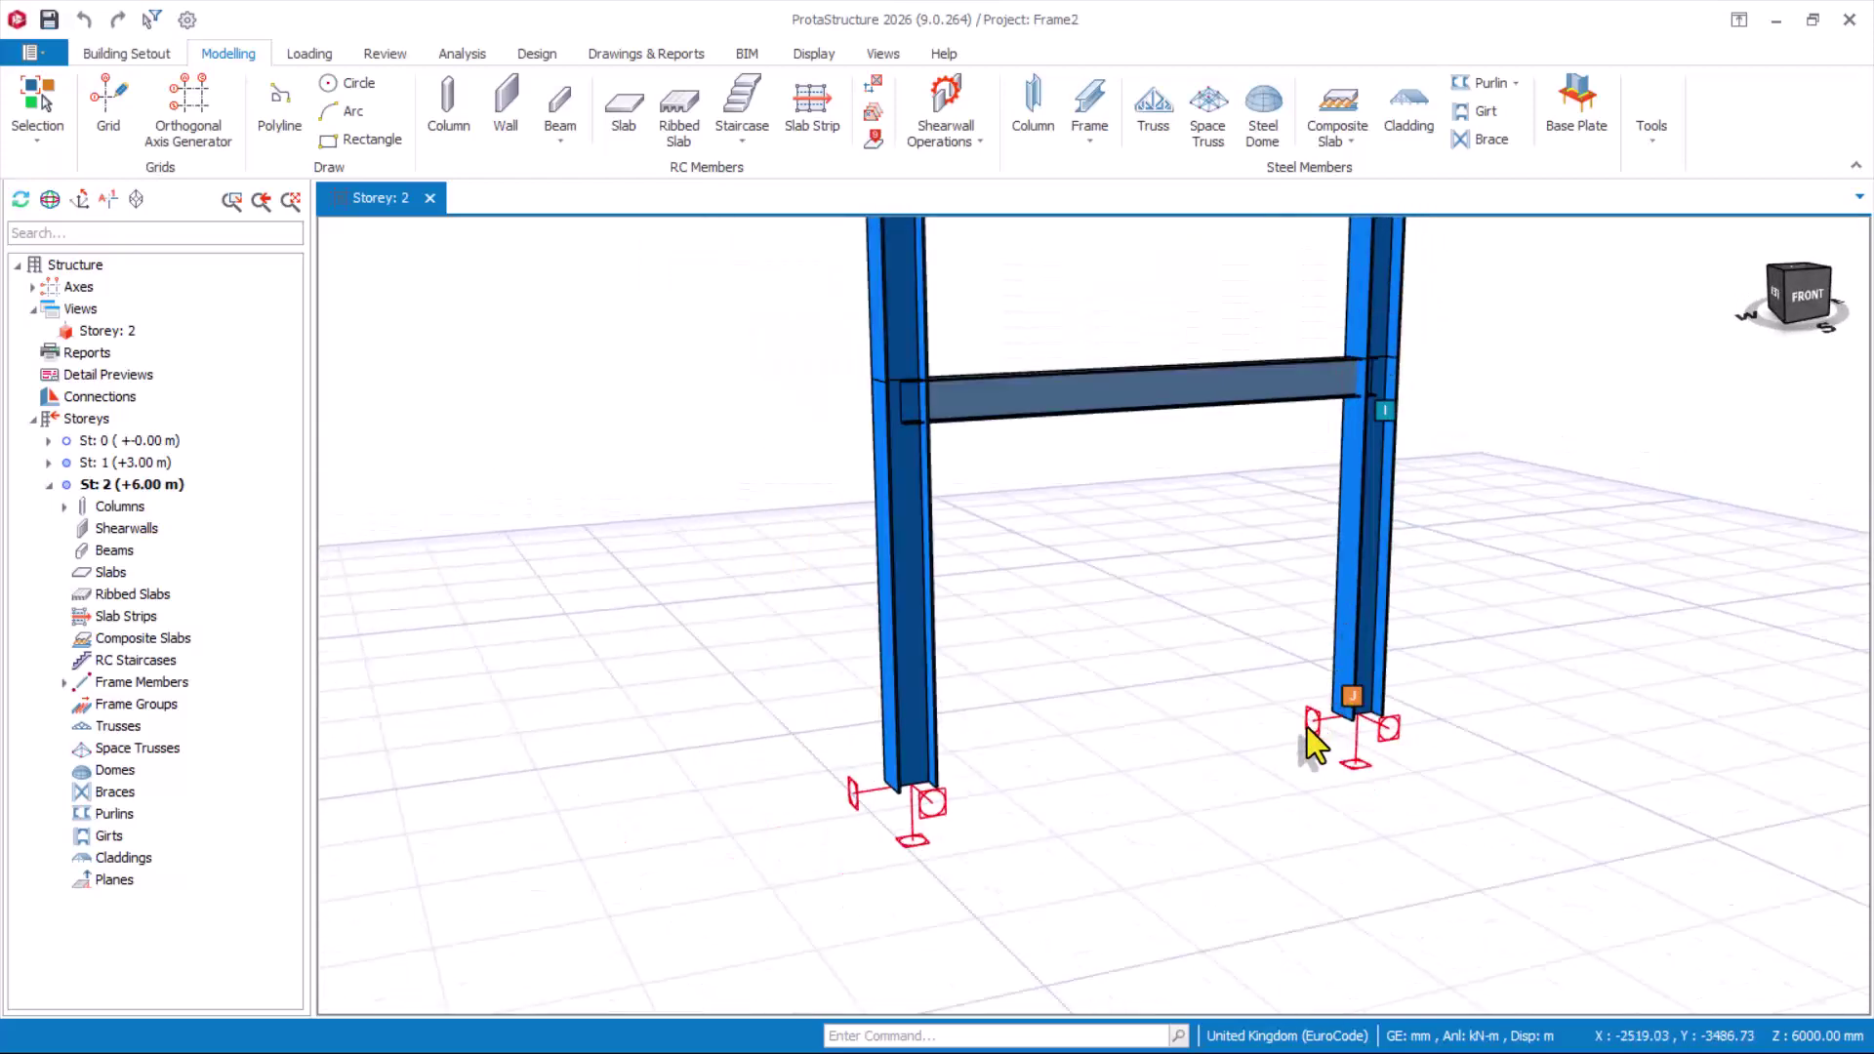
{"action": "scroll", "coordinate": [1191, 757], "scroll_direction": "down", "scroll_amount": 1}
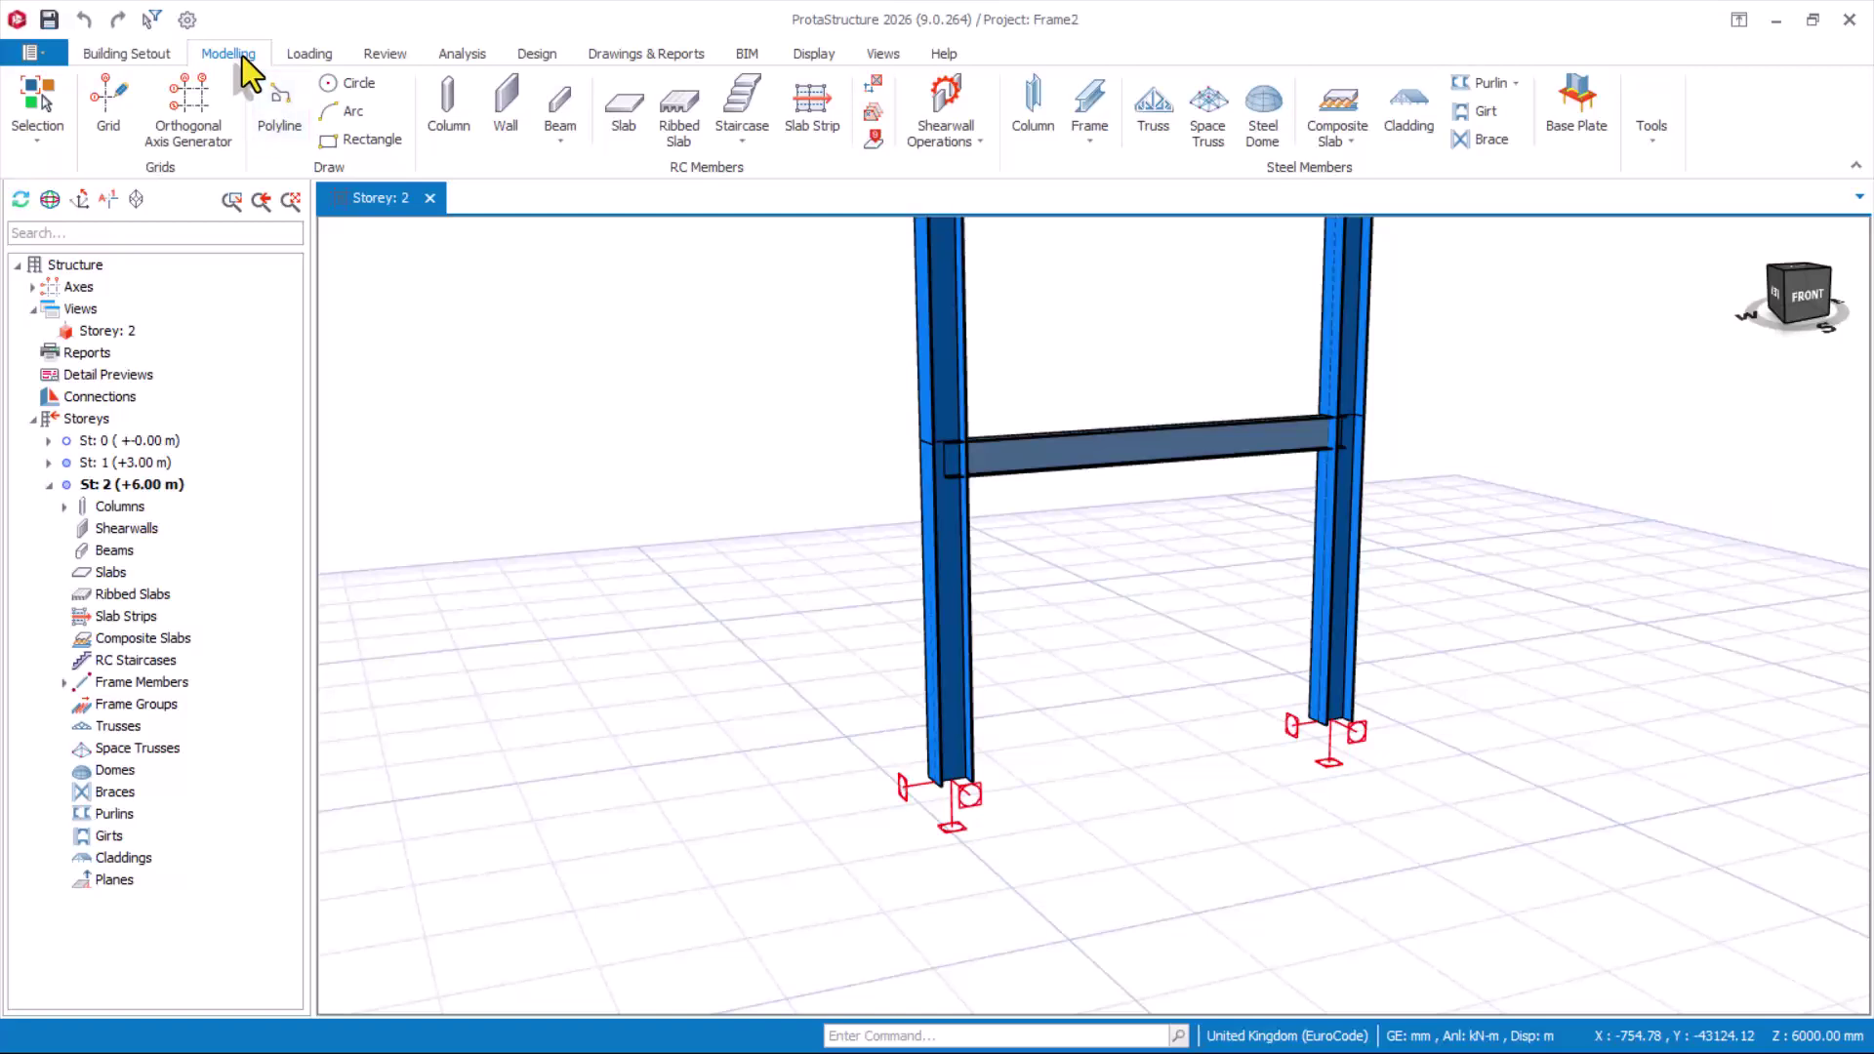
{"action": "left_click", "coordinate": [1657, 146]}
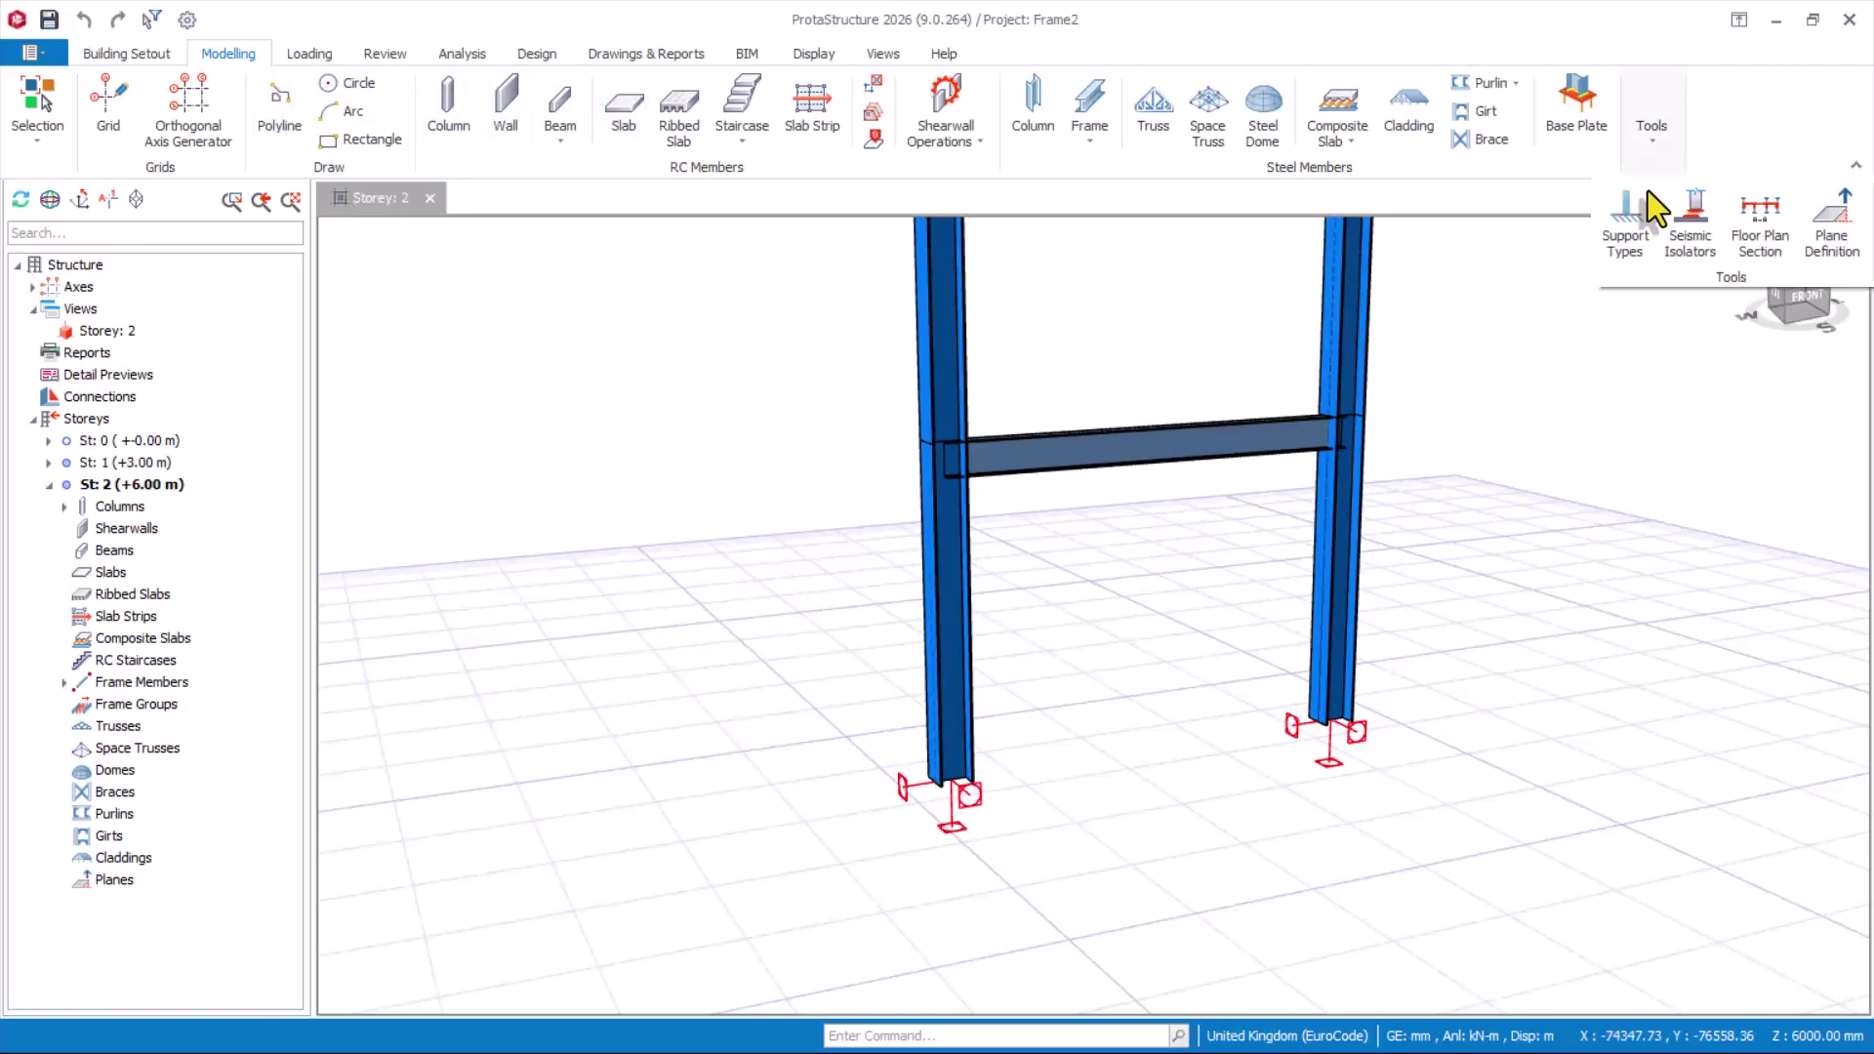
{"action": "left_click", "coordinate": [1632, 240]}
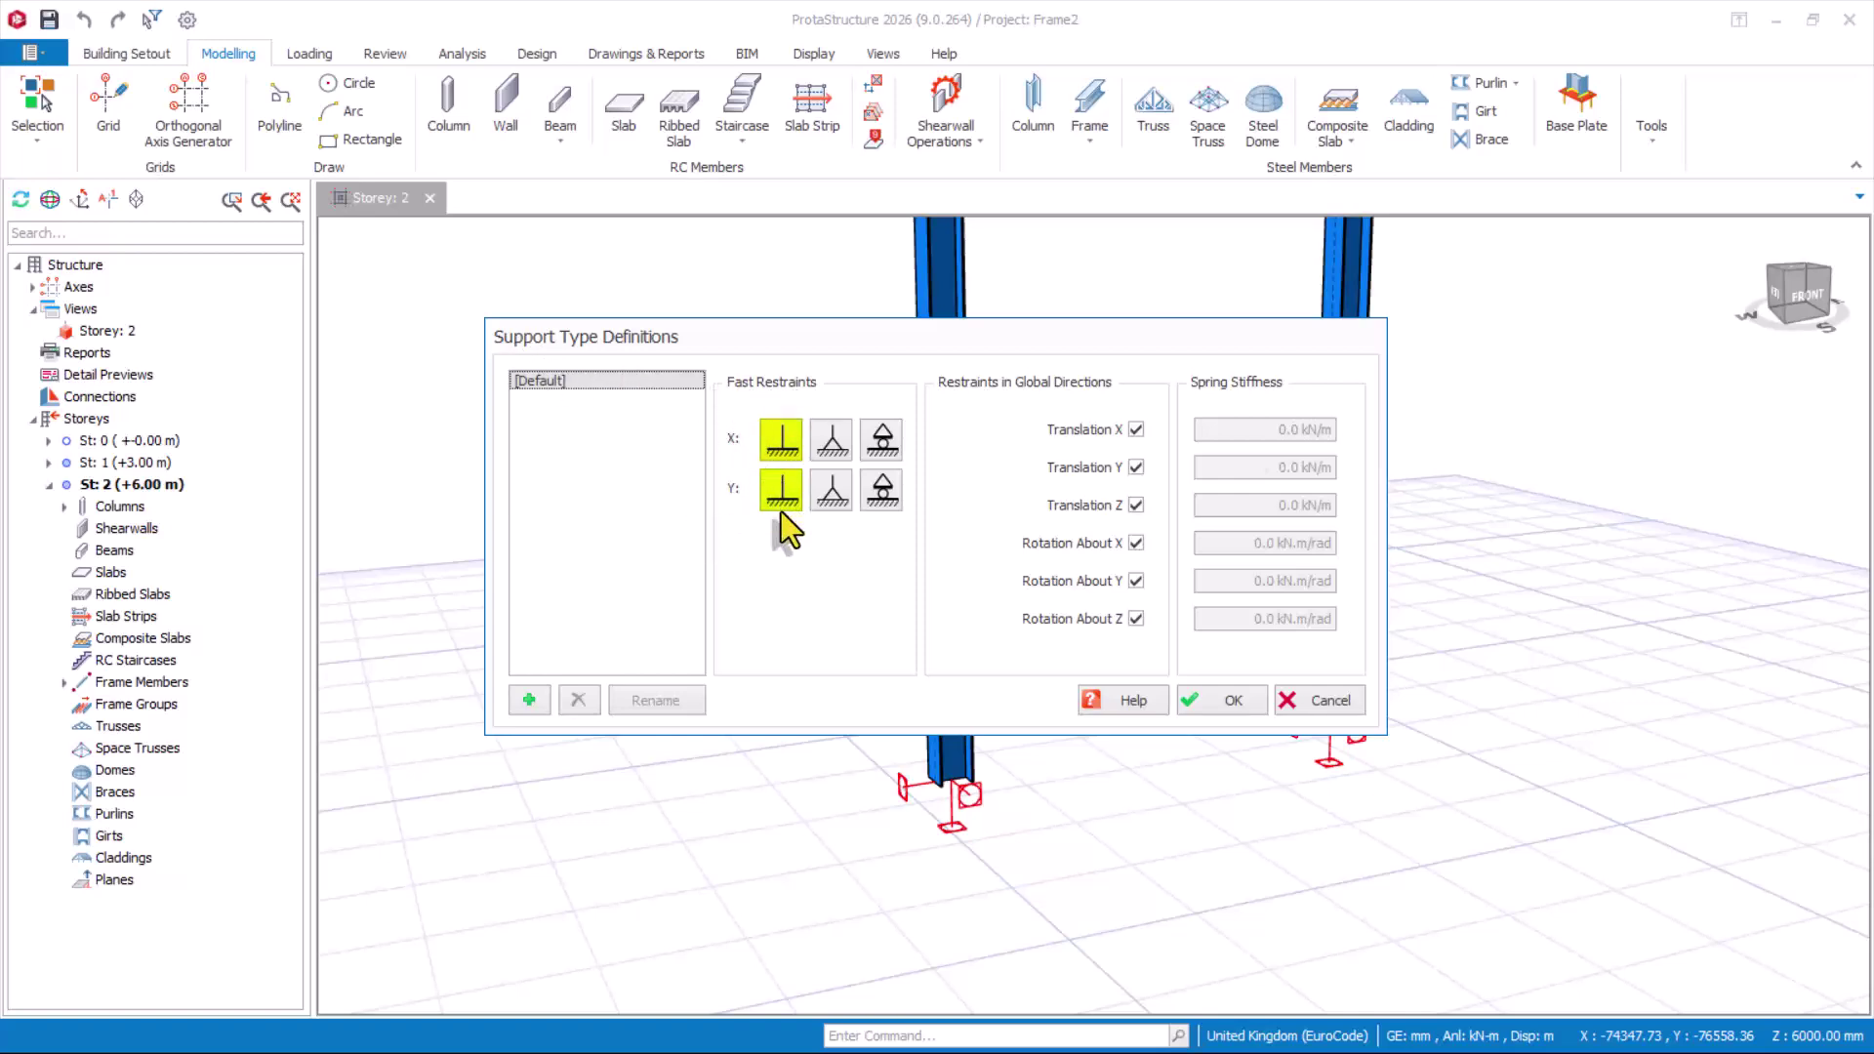
{"action": "left_click", "coordinate": [529, 701]}
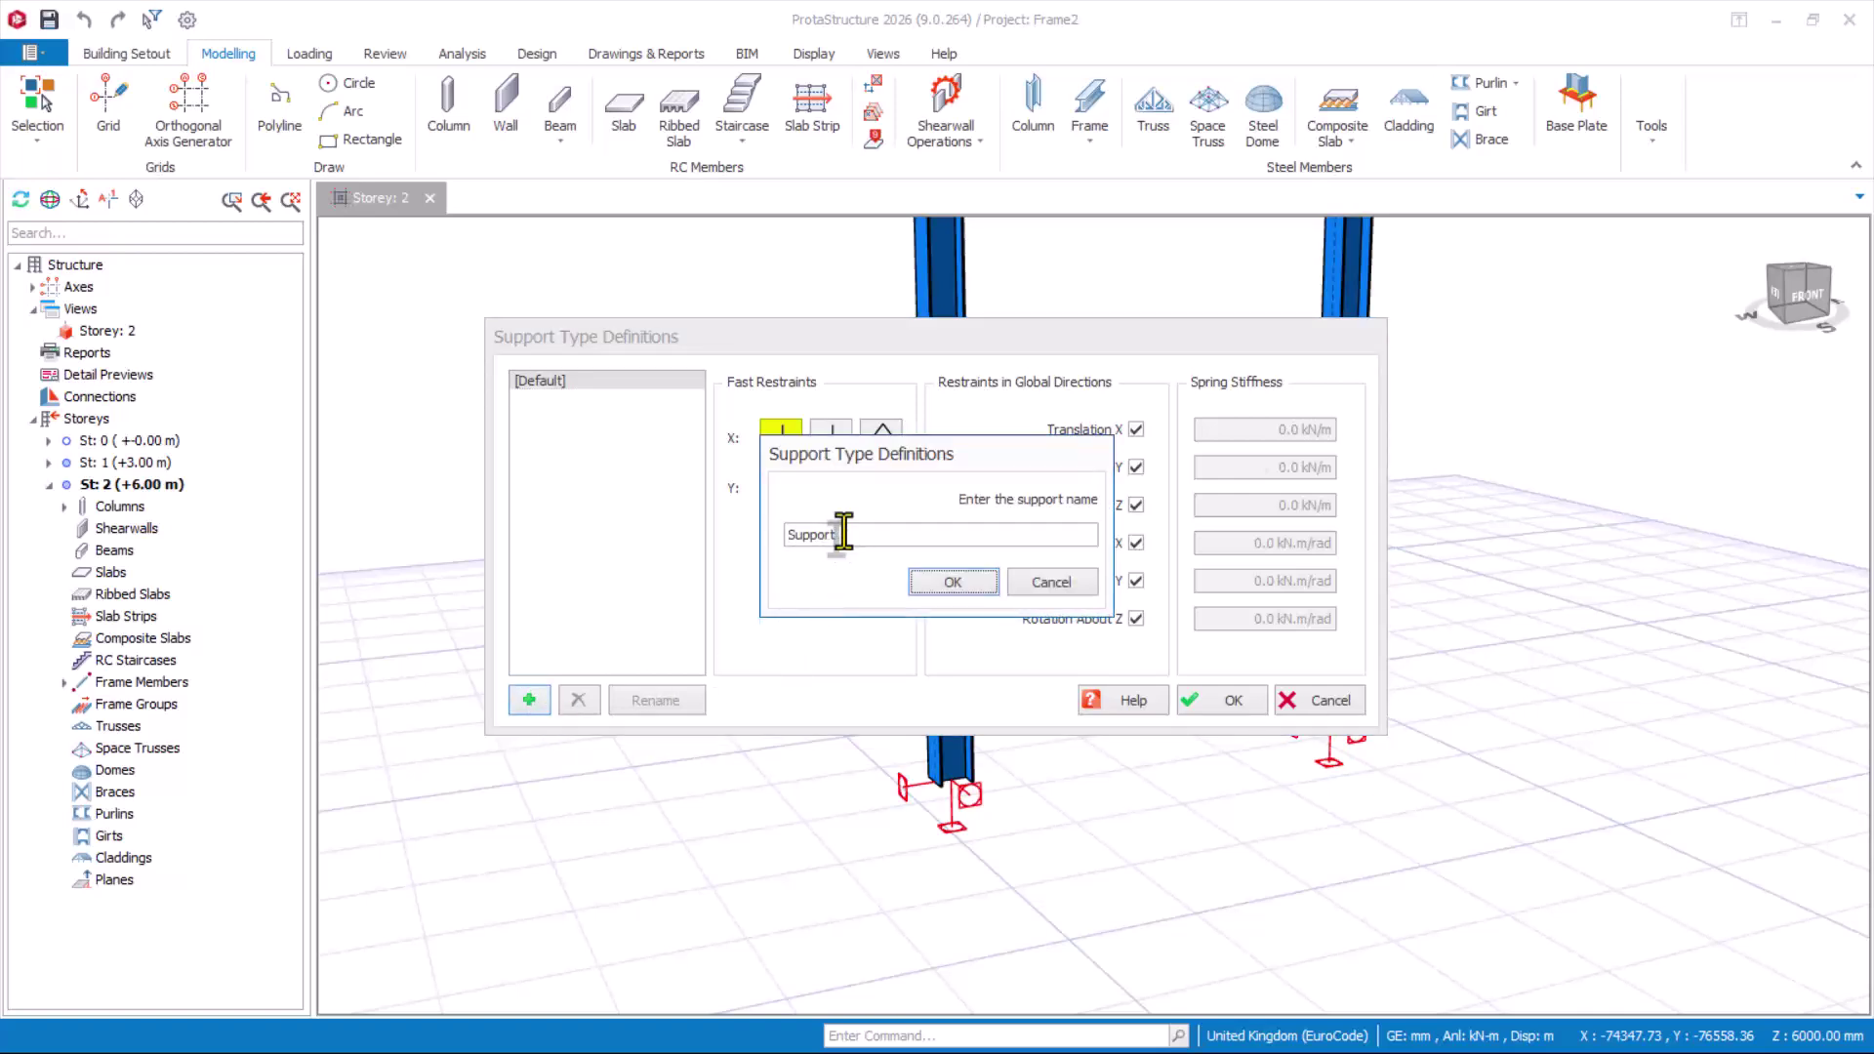
{"action": "double_click", "coordinate": [837, 534]}
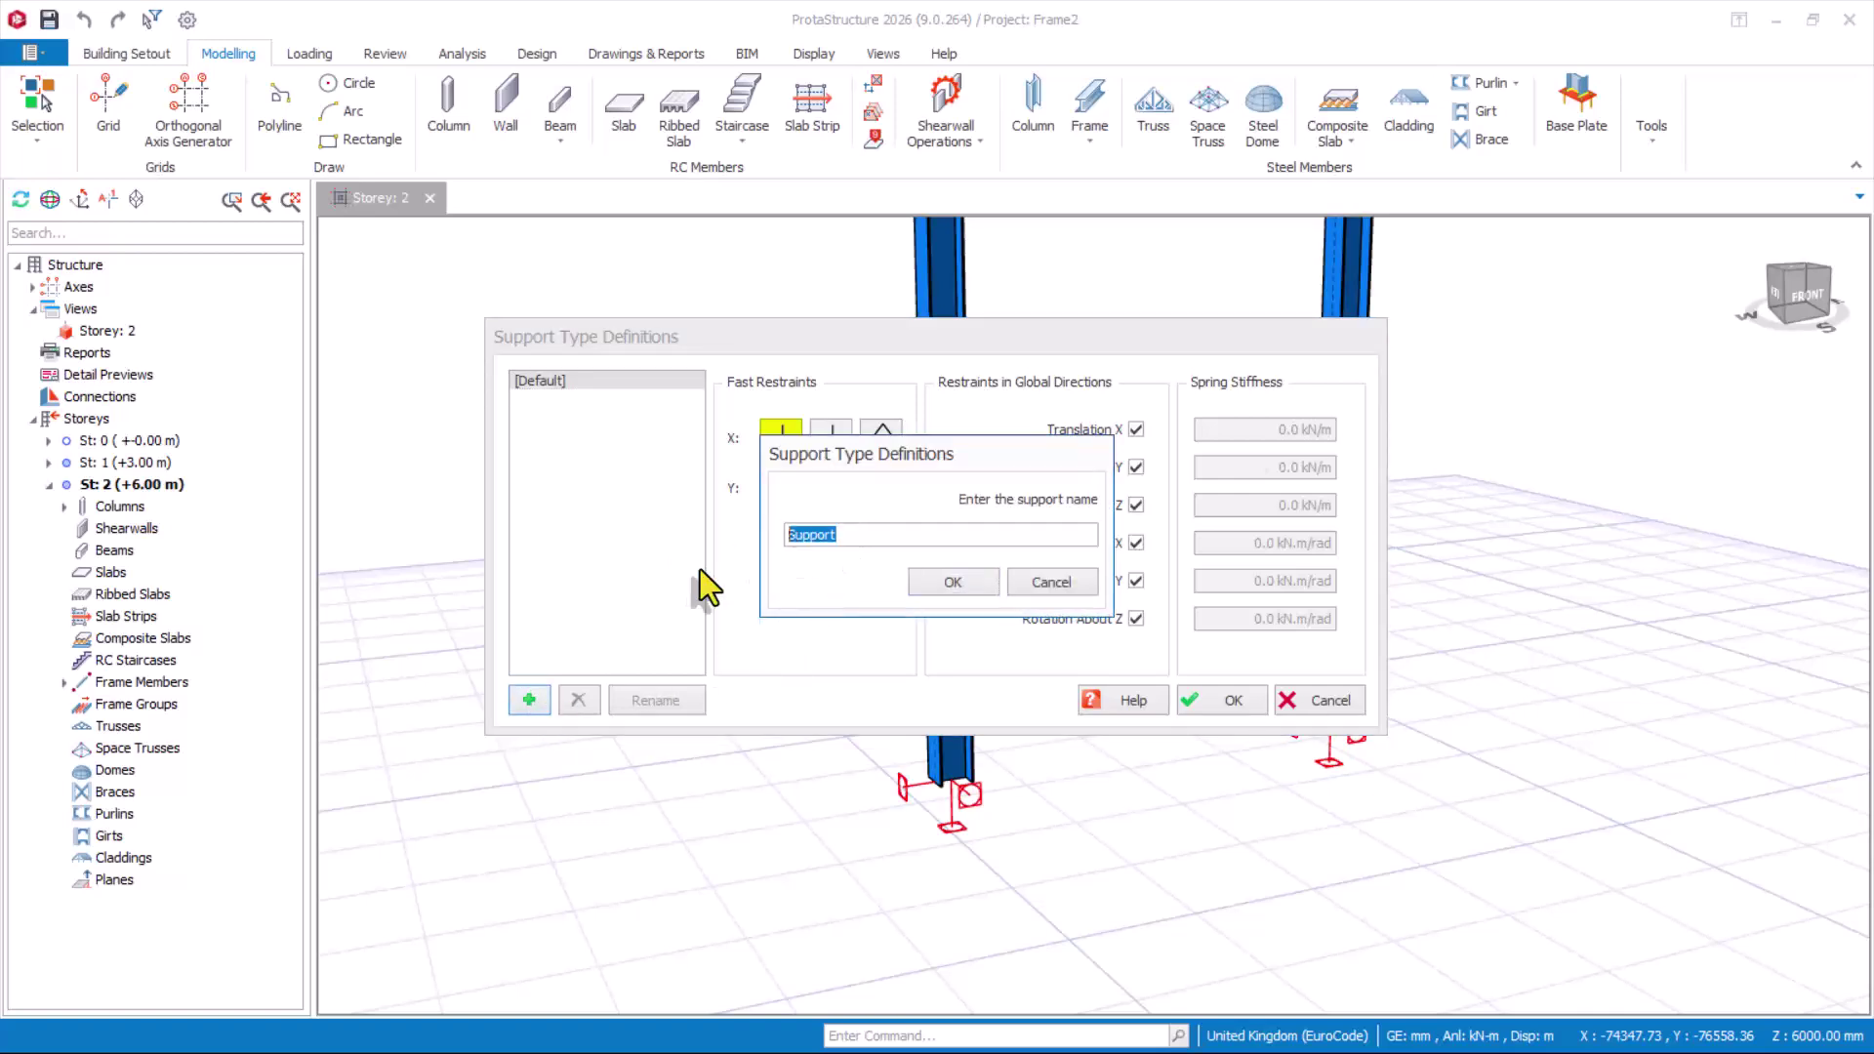
{"action": "left_click", "coordinate": [846, 535]}
{"action": "left_click", "coordinate": [957, 584]}
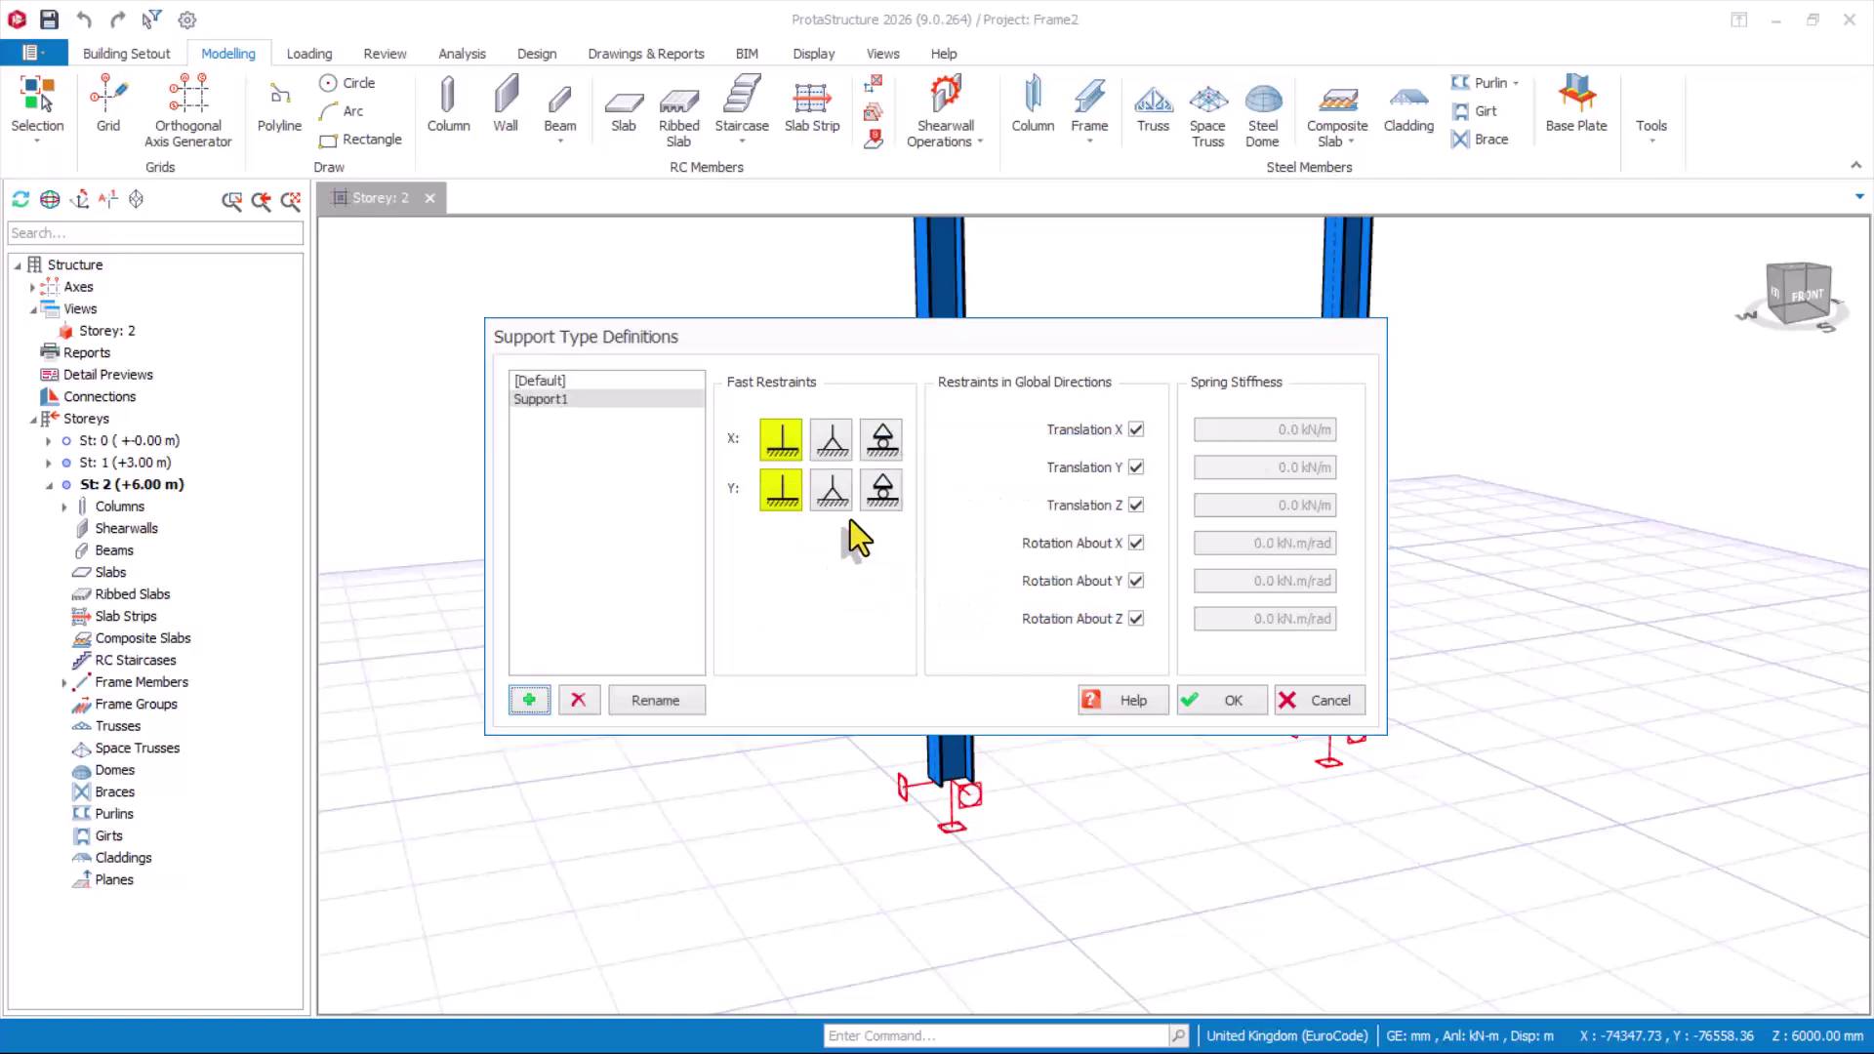
Step: Make Support1 pinned in both X and Y, freeing rotation about X and Y, and save the support types
{"action": "left_click", "coordinate": [829, 443]}
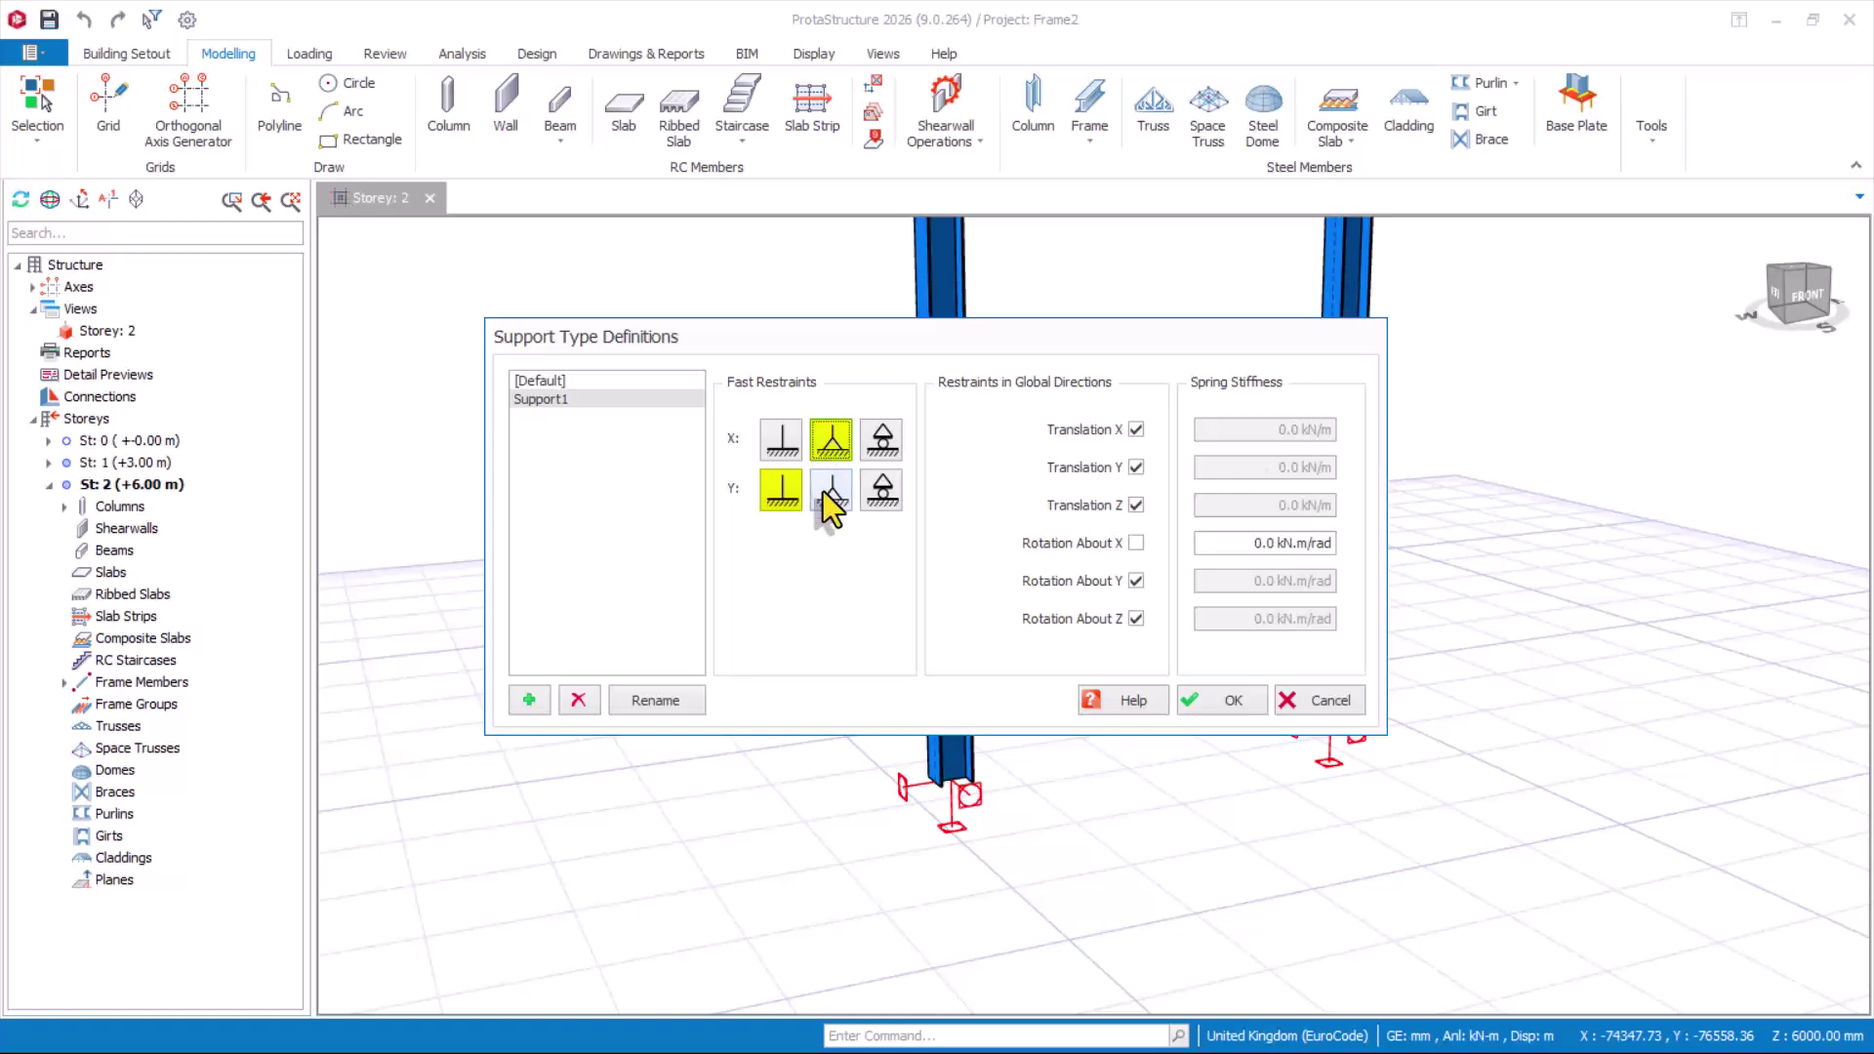
{"action": "left_click", "coordinate": [823, 490]}
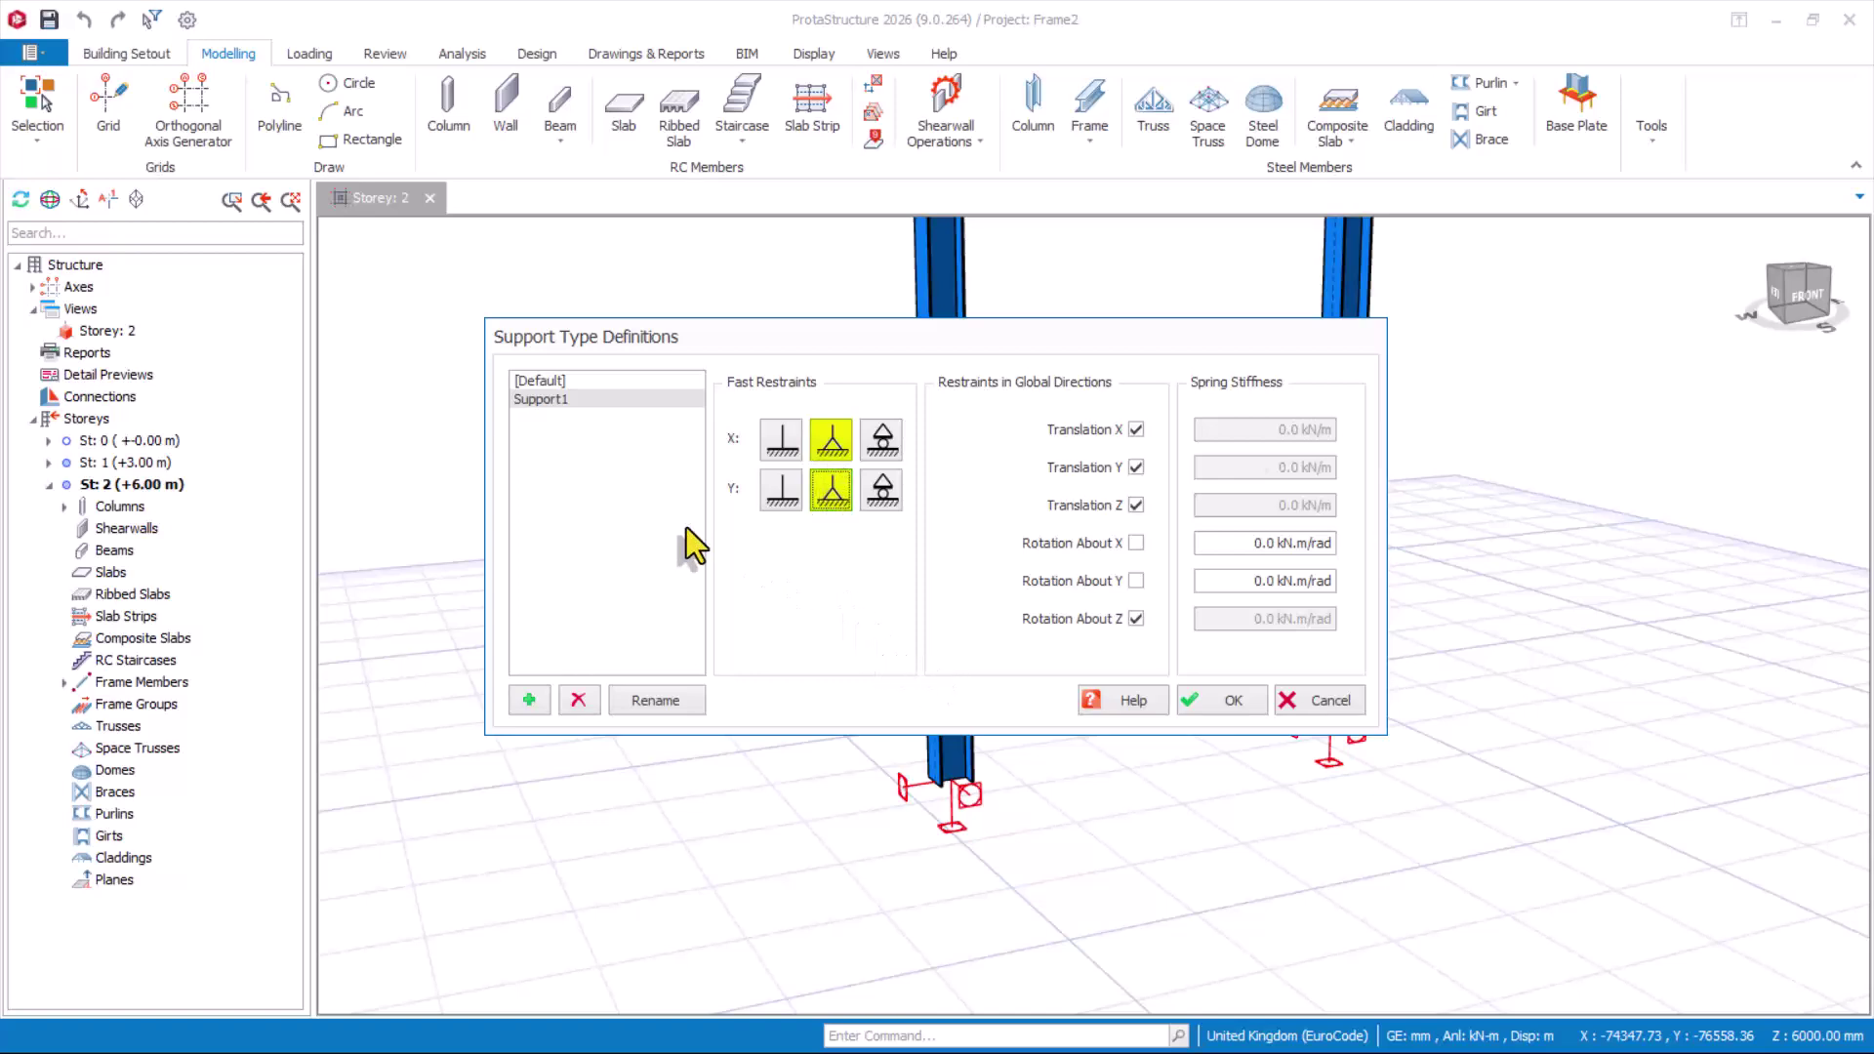
{"action": "left_click", "coordinate": [562, 382]}
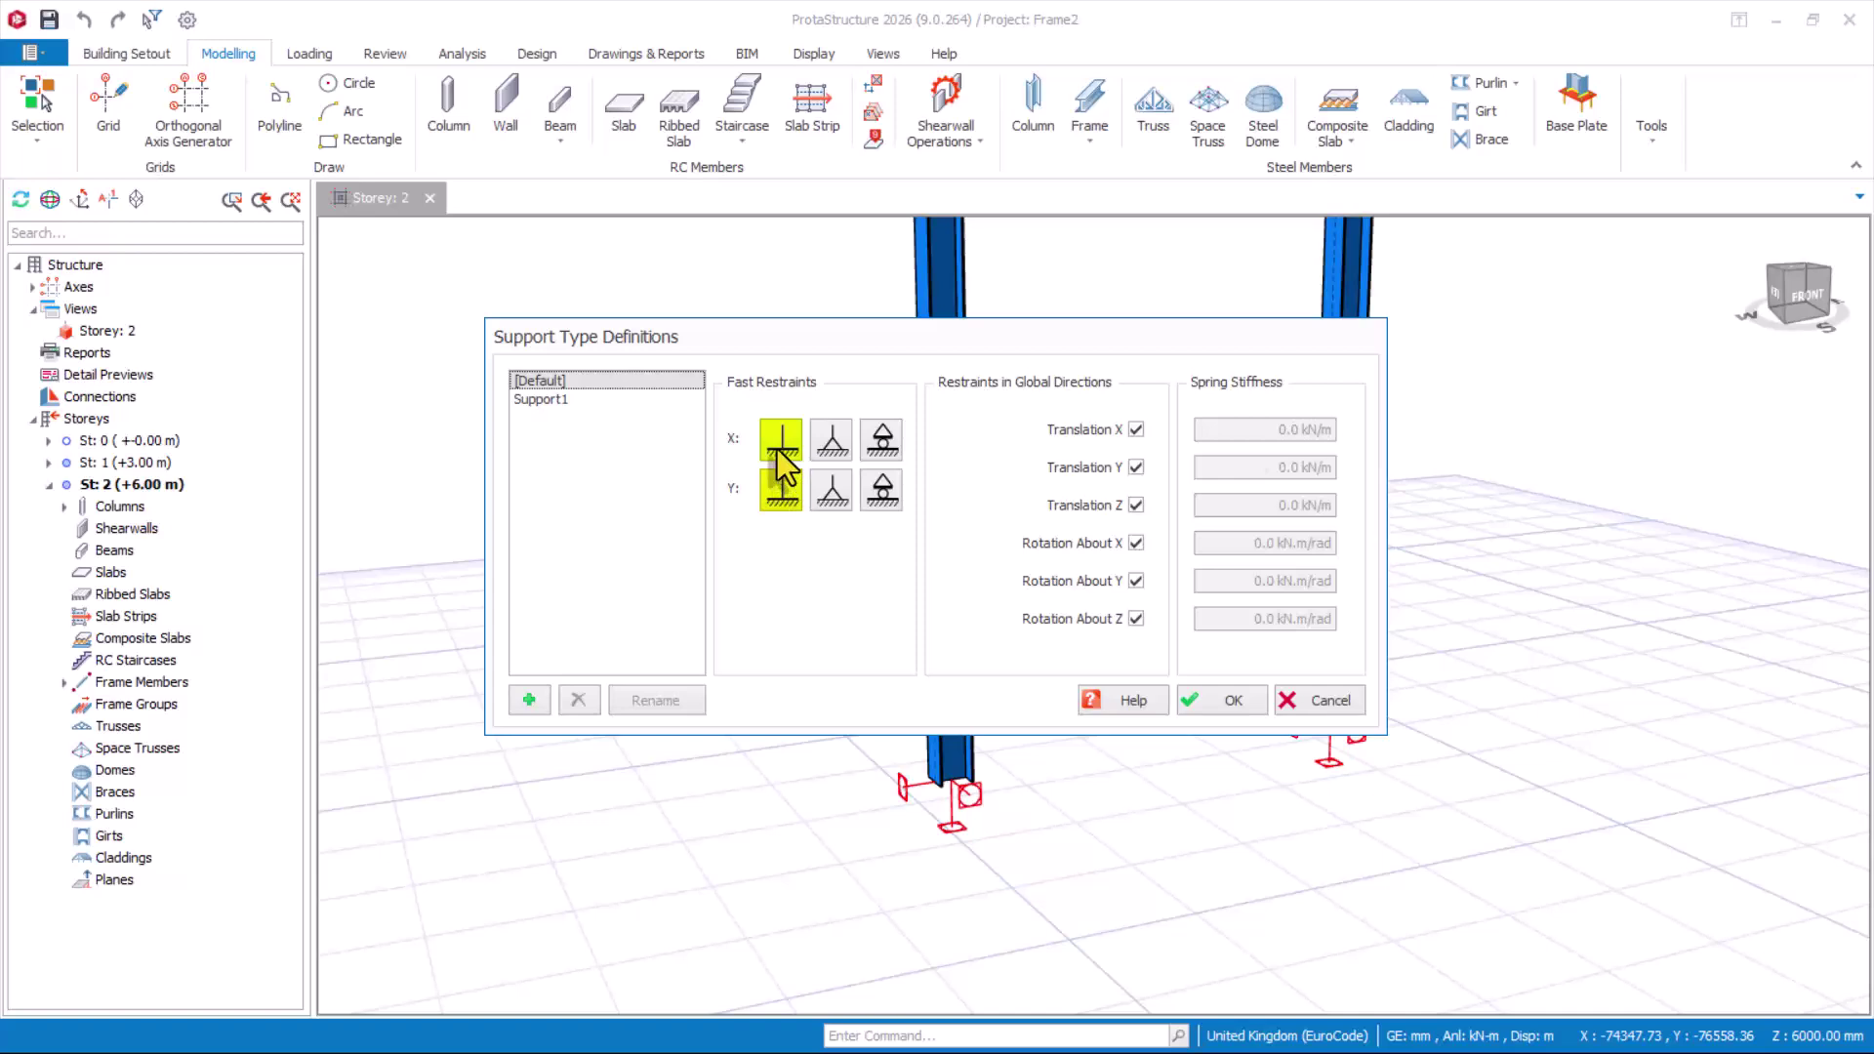
{"action": "left_click", "coordinate": [566, 400]}
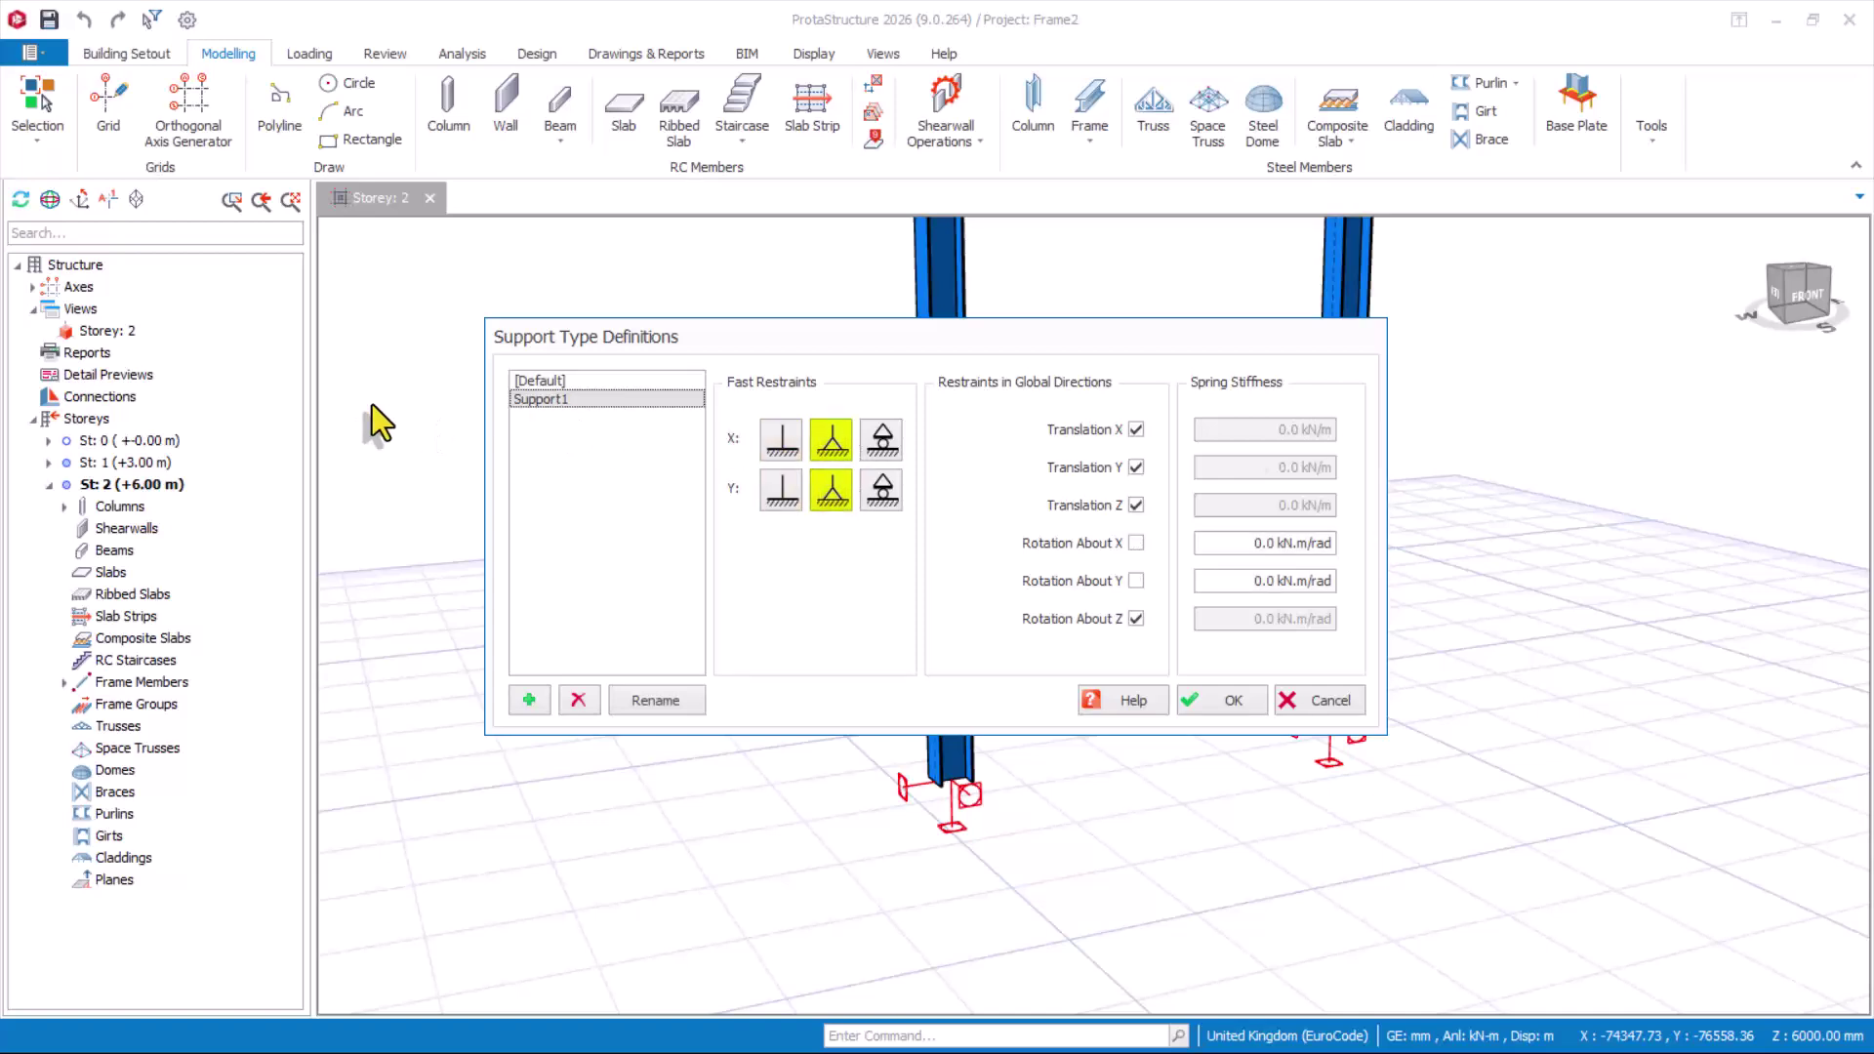
{"action": "left_click", "coordinate": [1221, 703]}
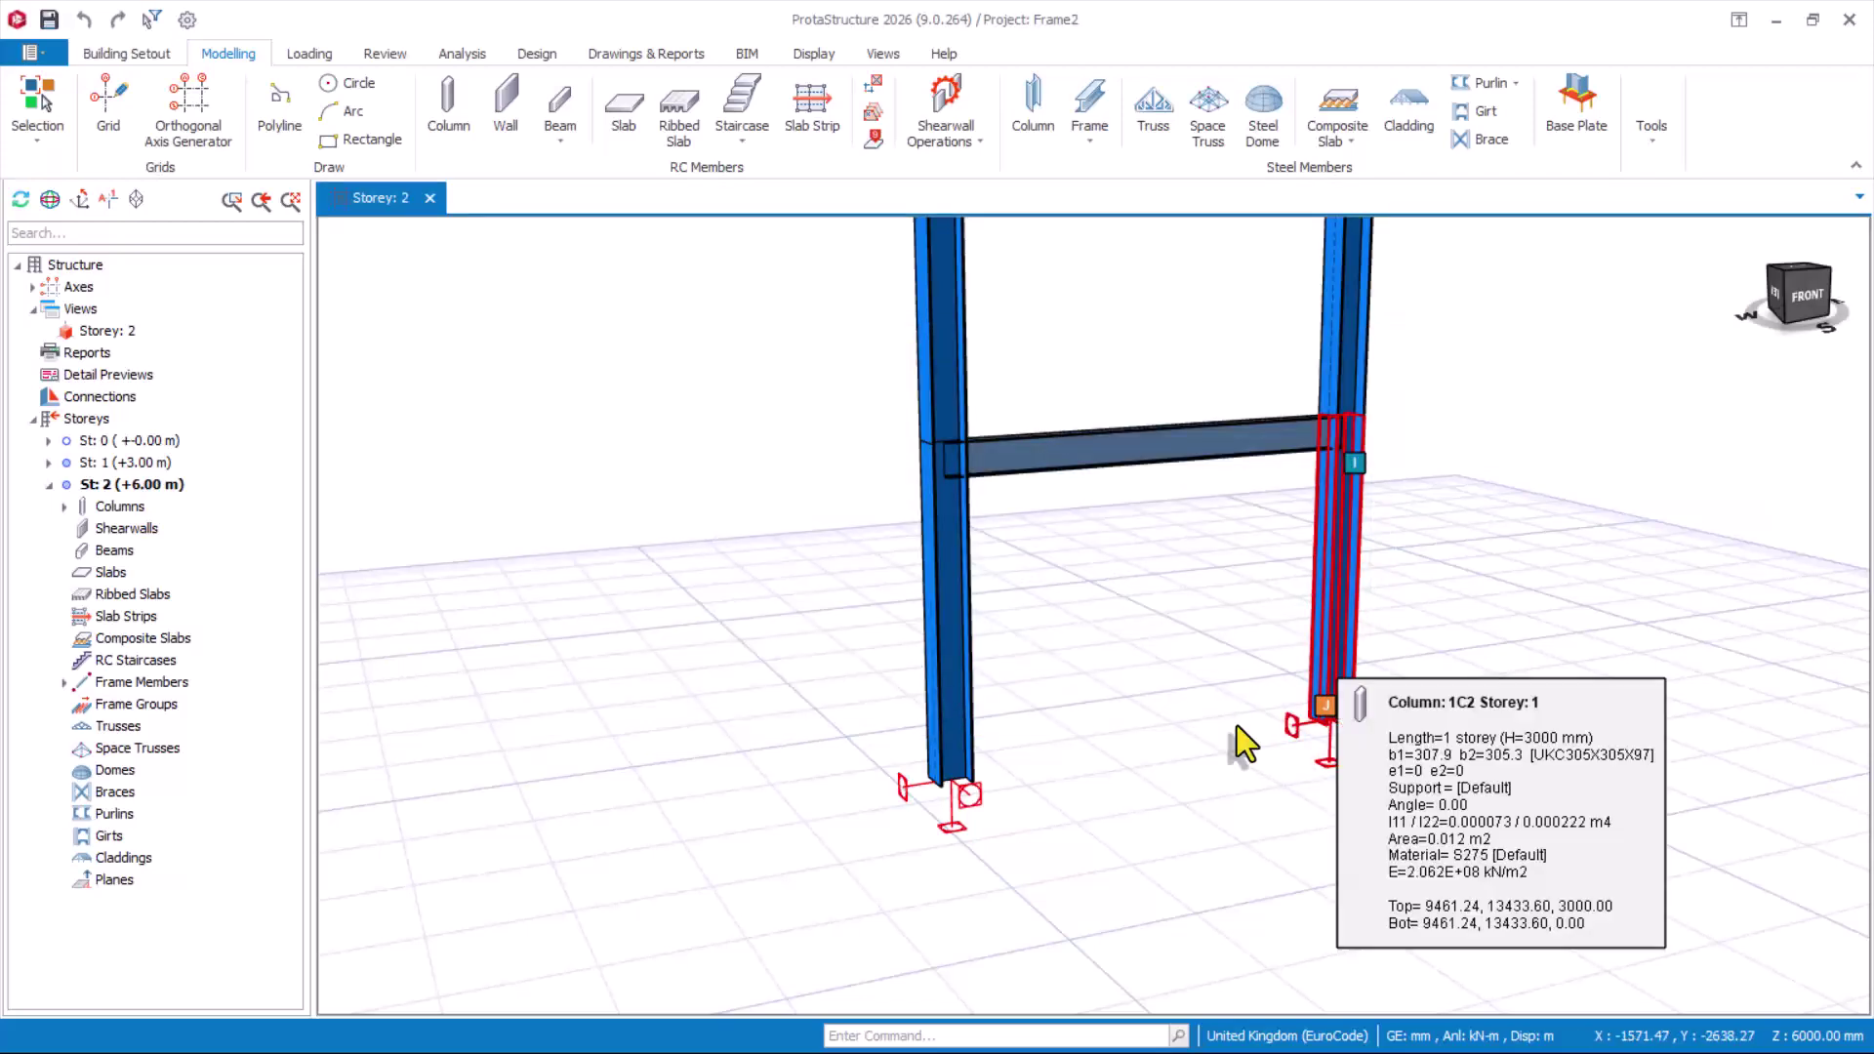
Step: Compare the modelled column bases with the reference frame sketch in the image viewer to identify which base is hinged
{"action": "scroll", "coordinate": [1074, 757], "scroll_direction": "down", "scroll_amount": 5}
{"action": "mouse_move", "coordinate": [1016, 765]}
{"action": "middle_mouse_down"}
{"action": "mouse_move", "coordinate": [891, 765]}
{"action": "mouse_move", "coordinate": [1004, 766]}
{"action": "middle_mouse_up"}
{"action": "scroll", "coordinate": [1167, 758], "scroll_direction": "up", "scroll_amount": 5}
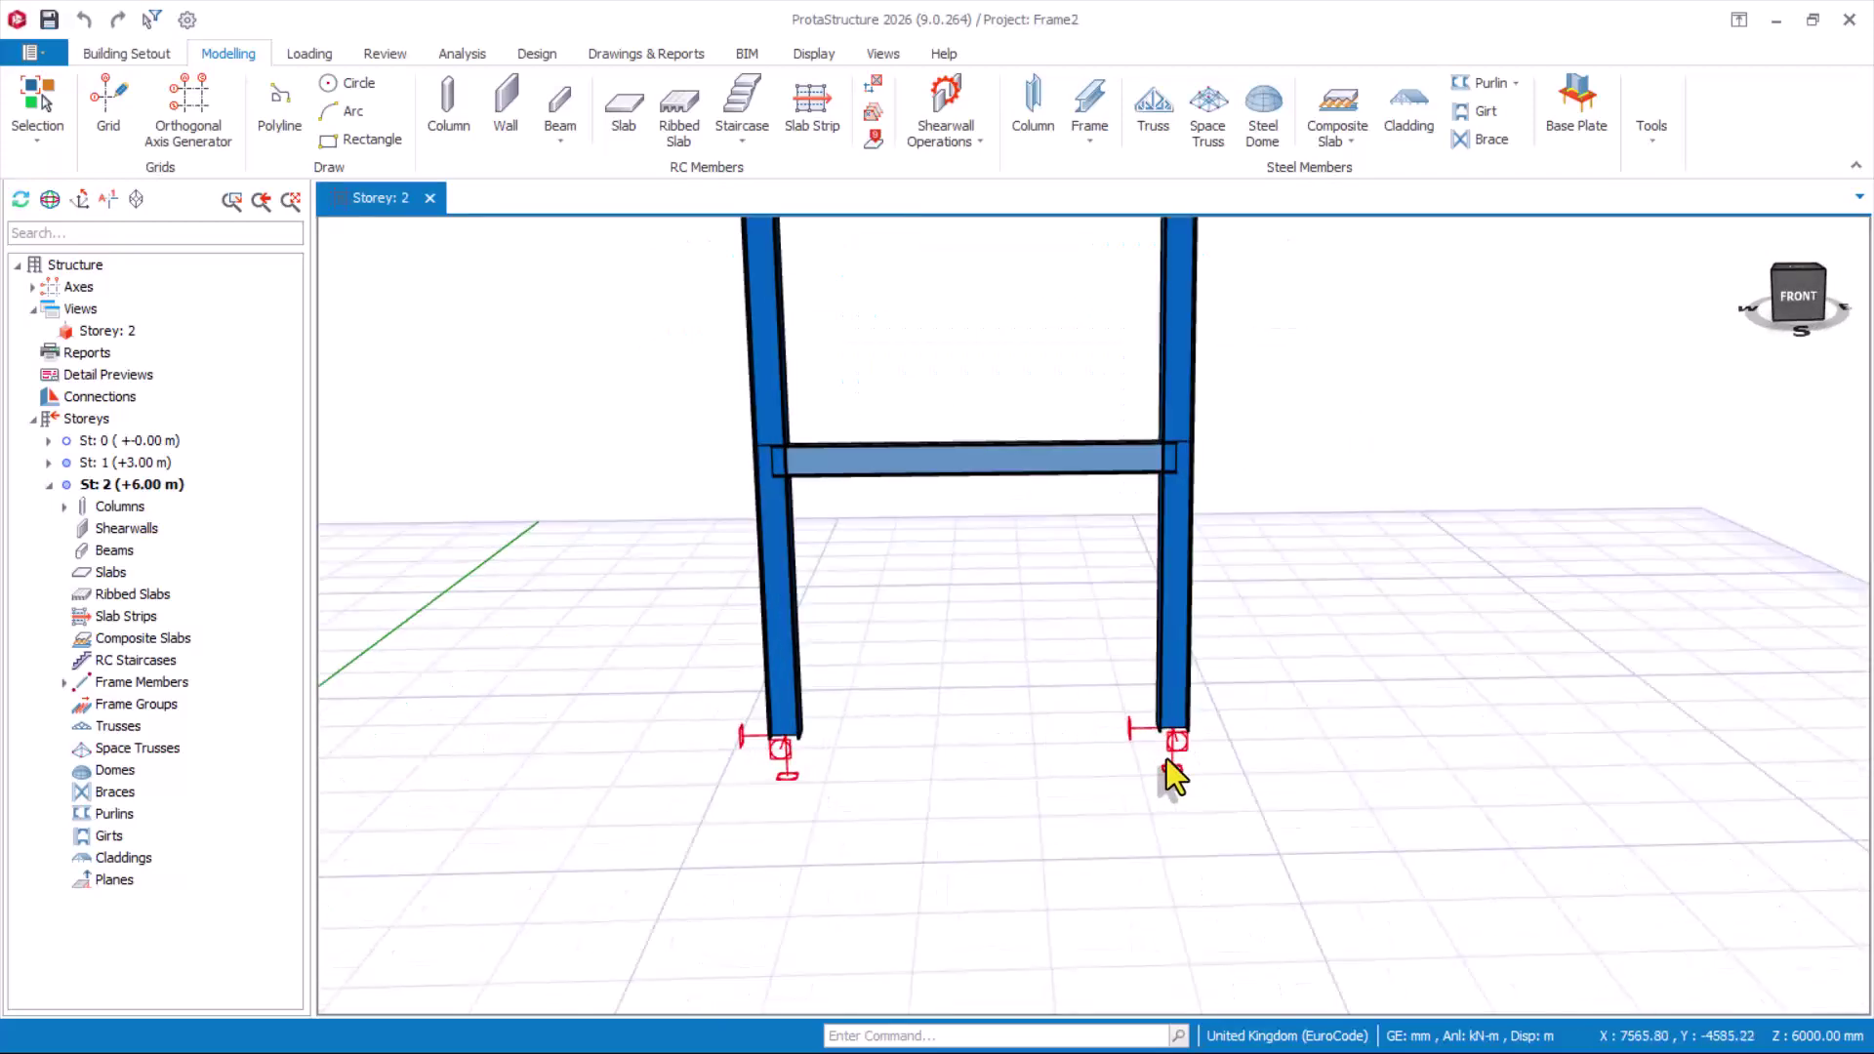
{"action": "left_click", "coordinate": [1193, 624]}
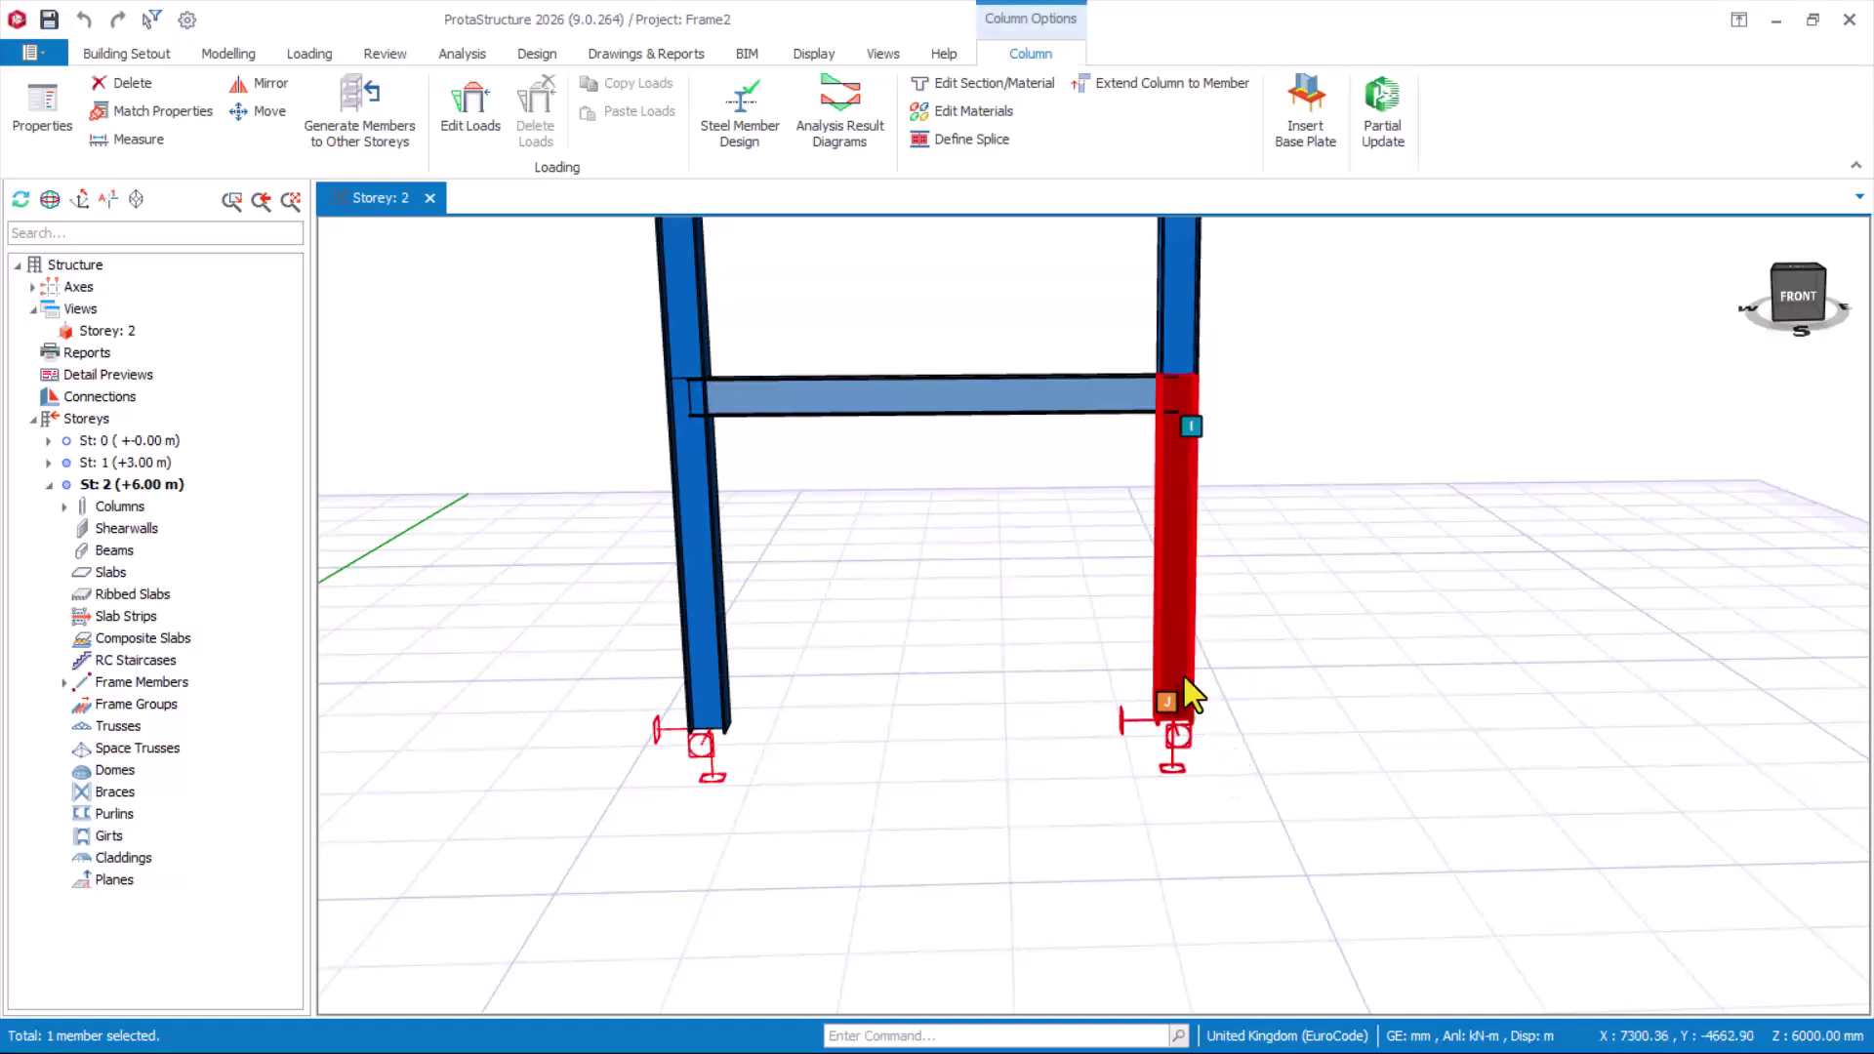
{"action": "left_click", "coordinate": [1304, 757]}
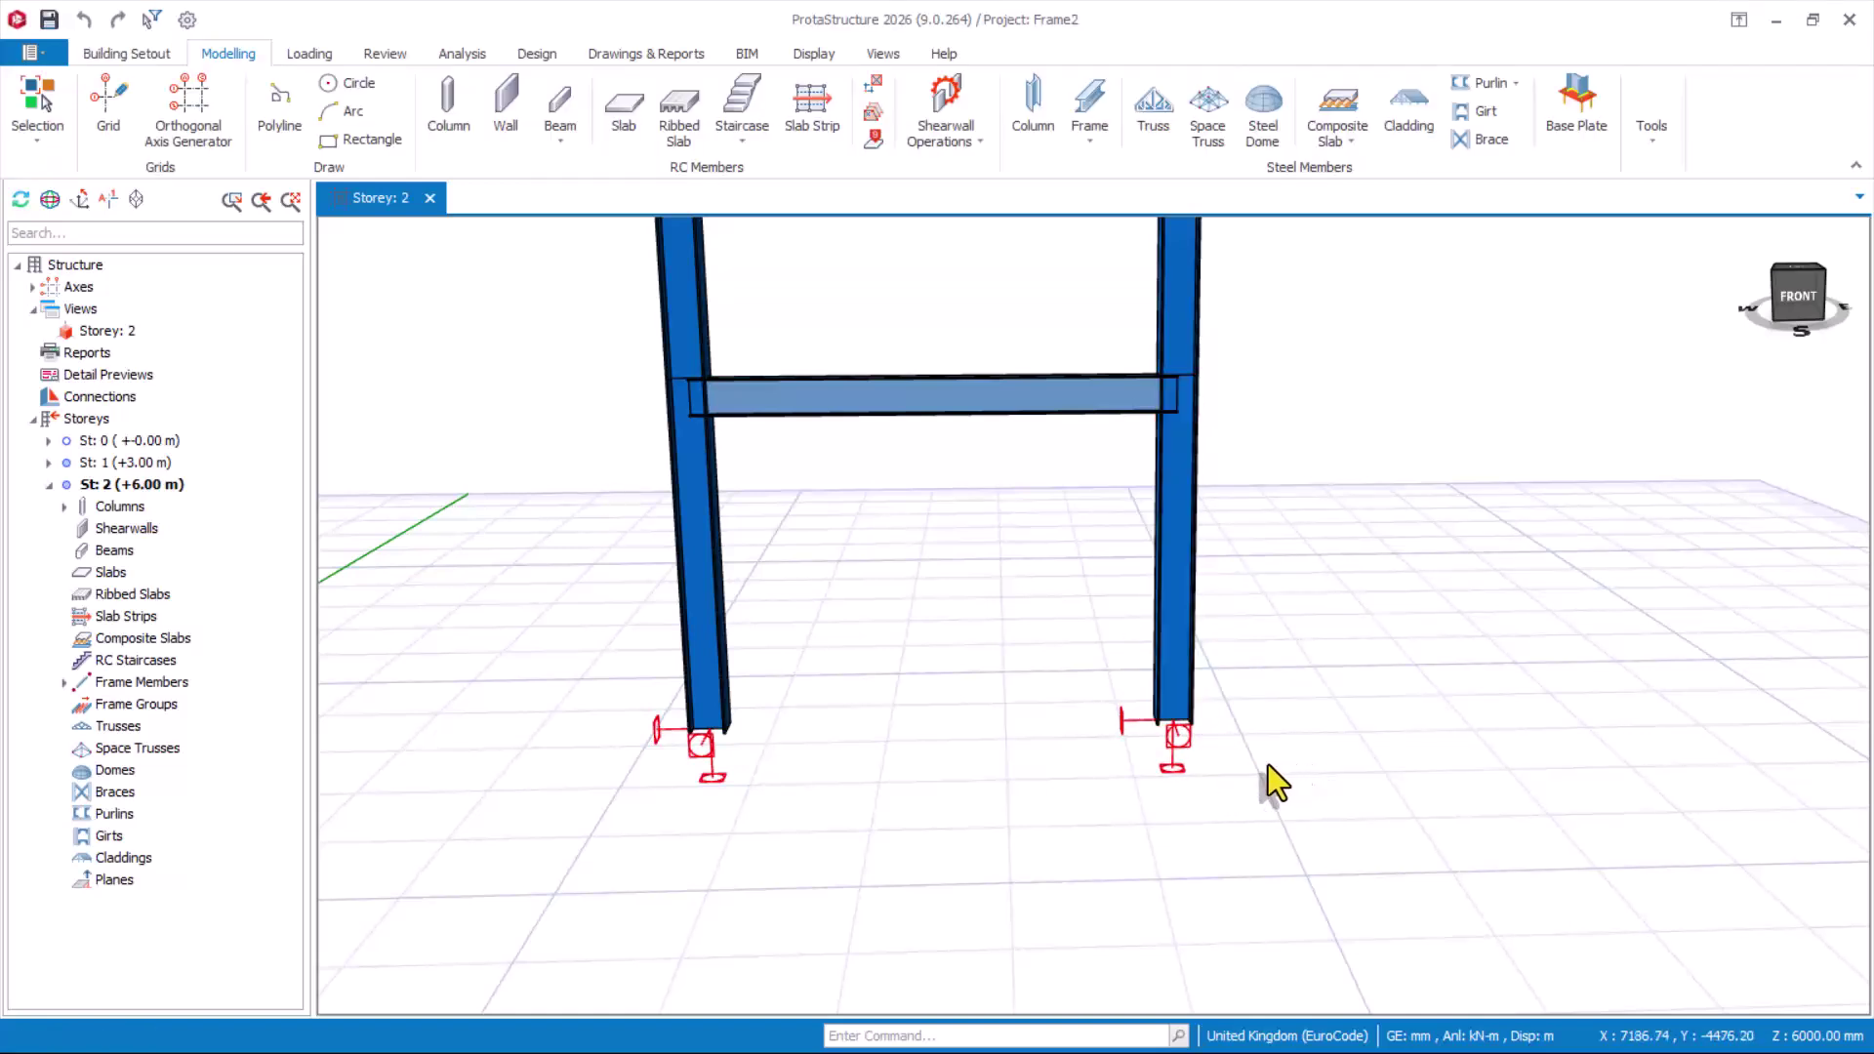
{"action": "key", "text": "alt+Tab"}
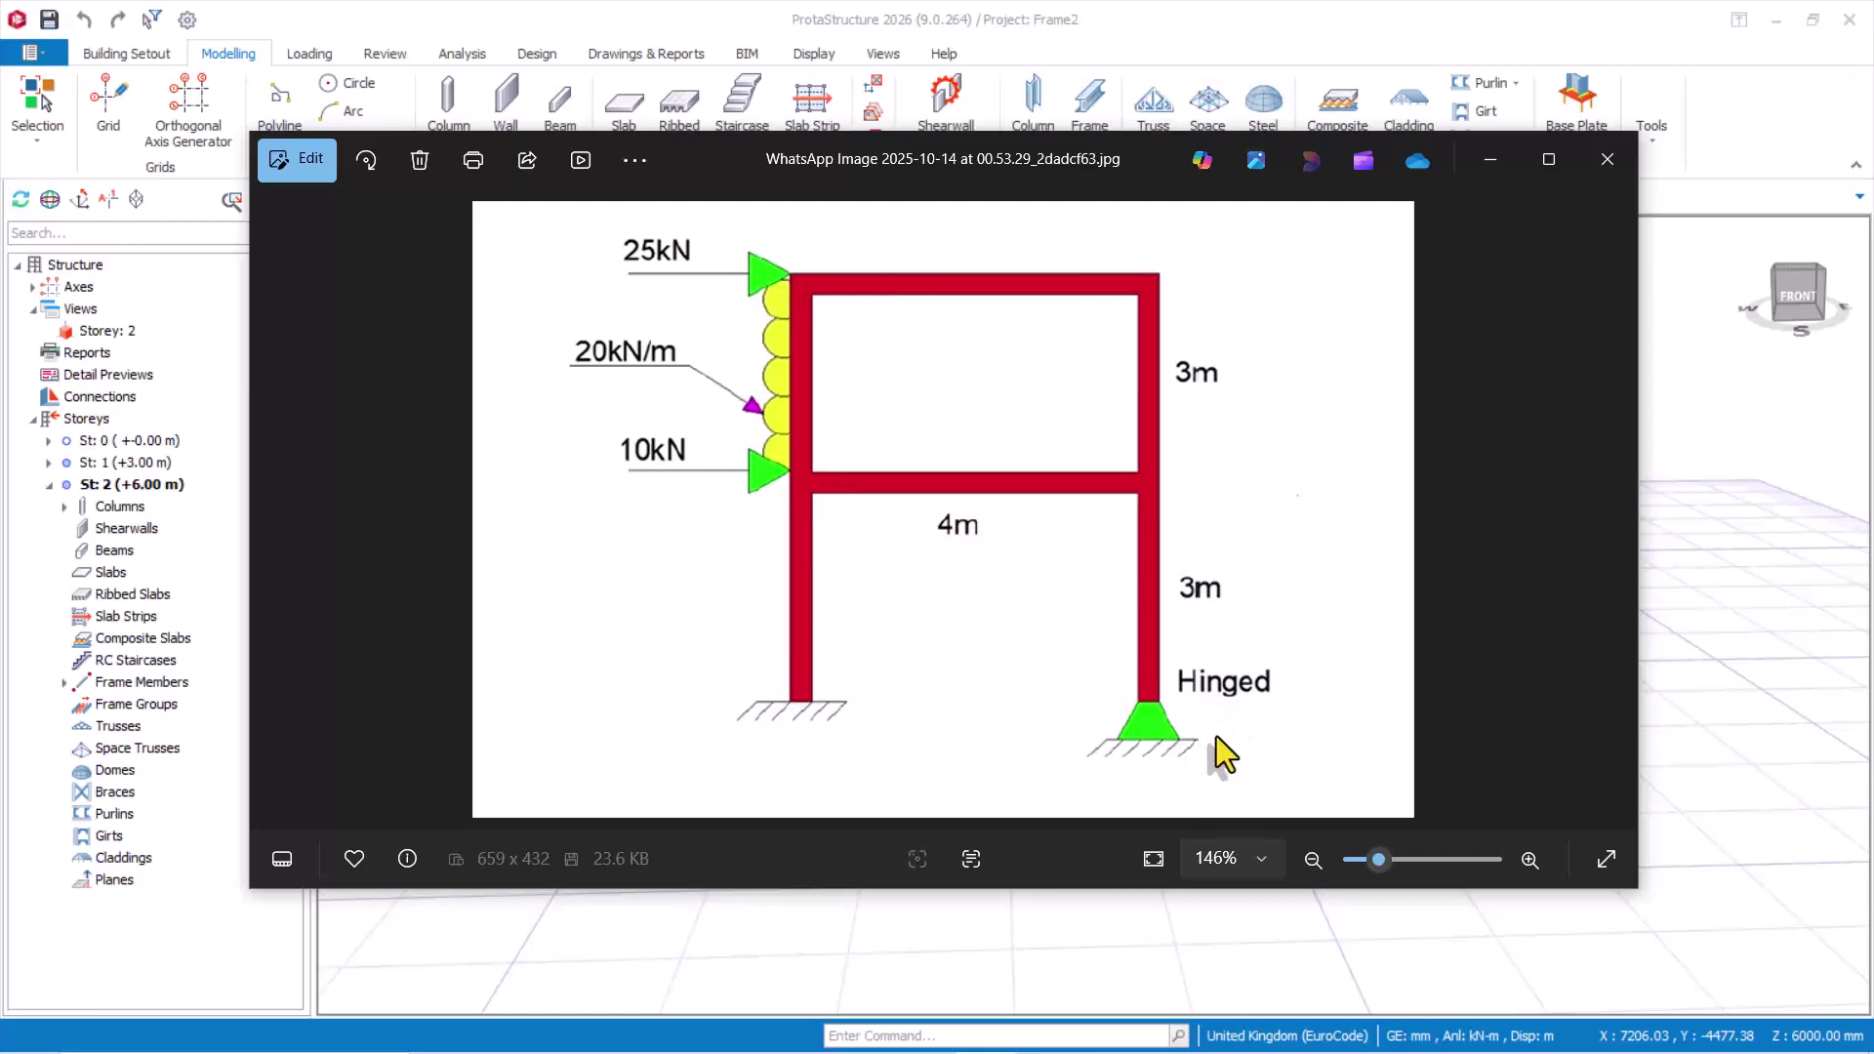
{"action": "left_click", "coordinate": [1761, 492]}
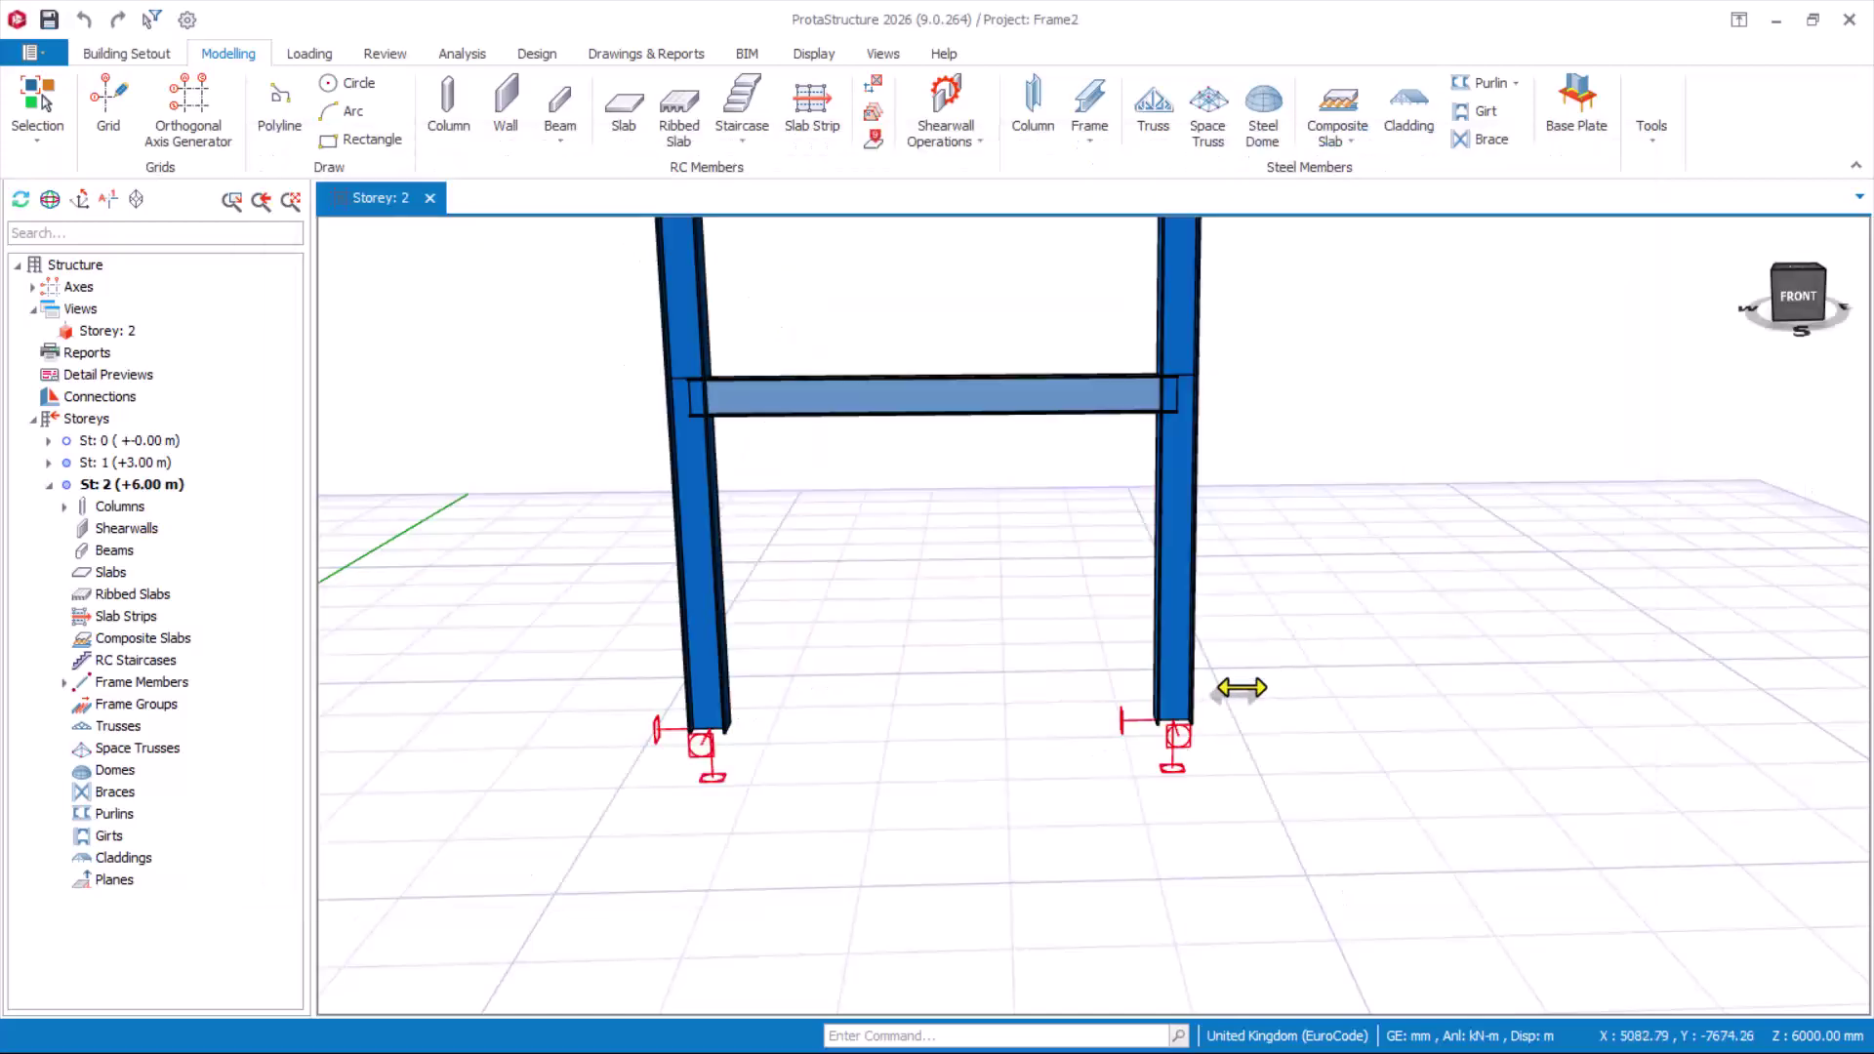
Step: Assign the Support1 support type to the base of the storey 1 column at axis B and close its properties
{"action": "middle_click_drag", "start_coordinate": [1002, 736], "coordinate": [1068, 691]}
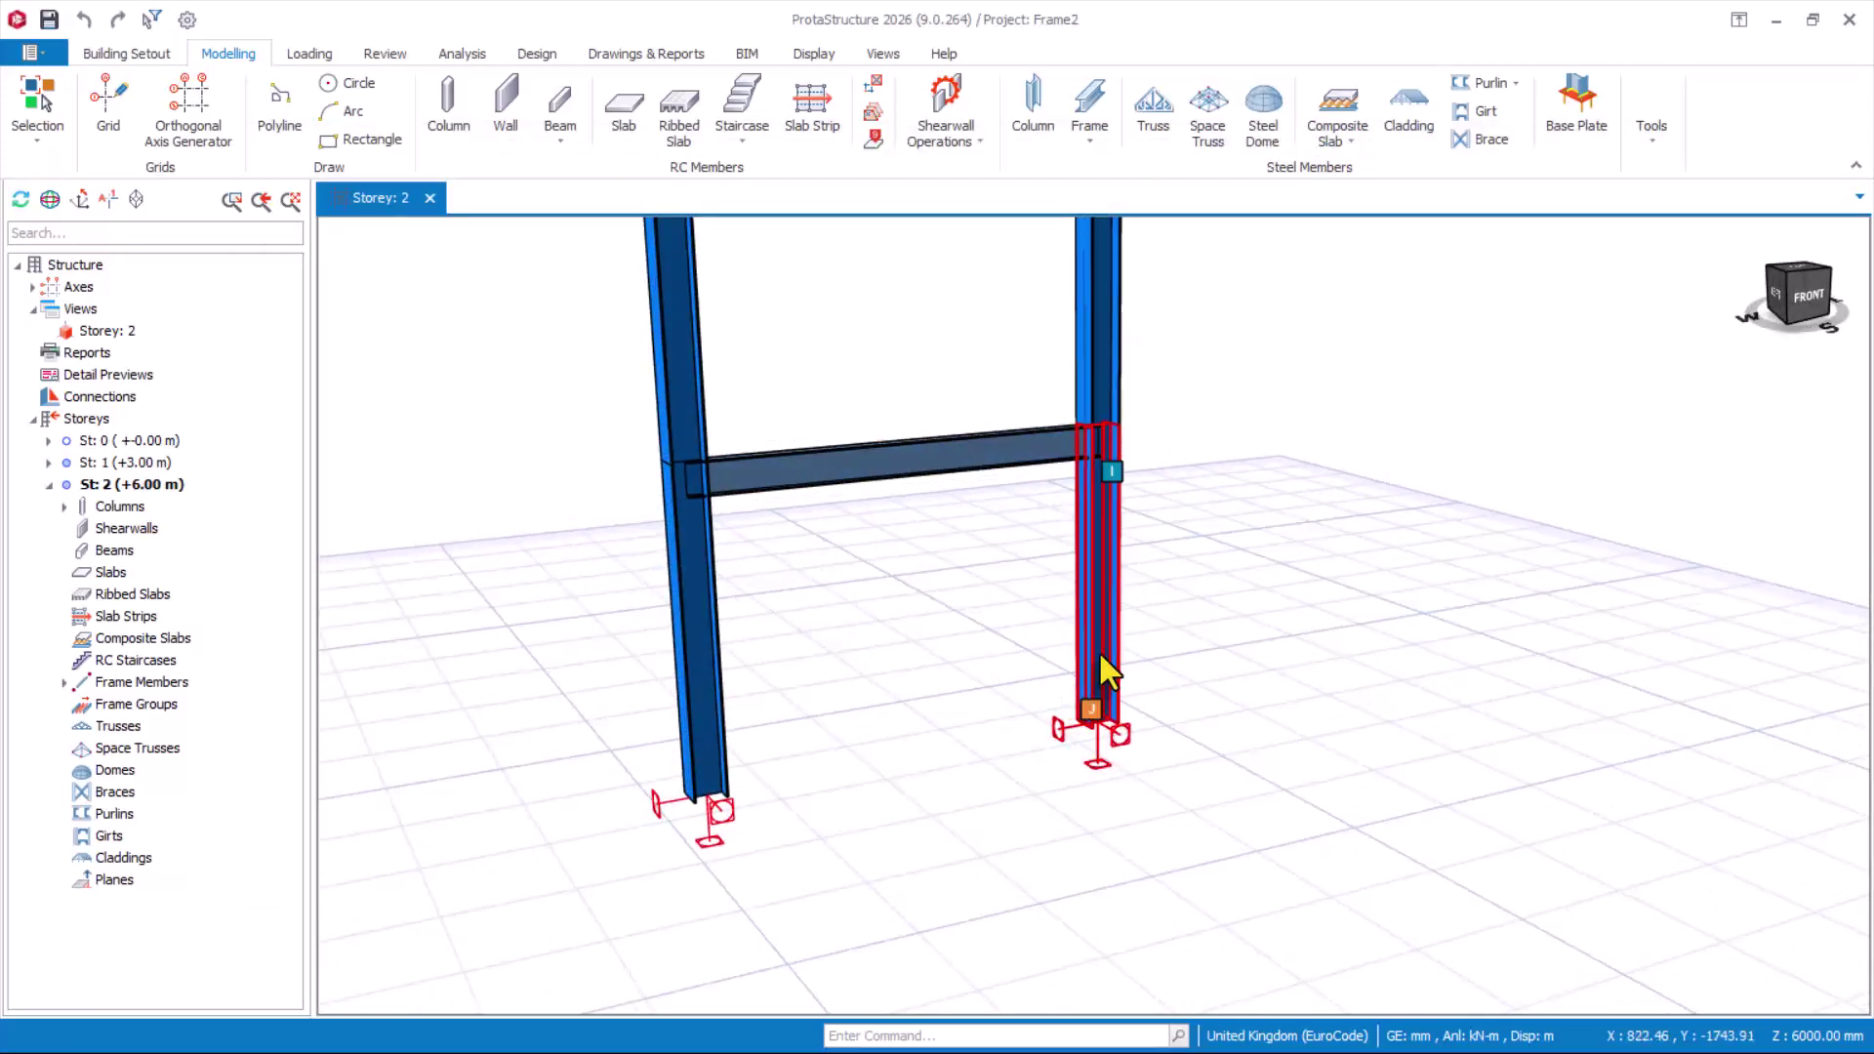
{"action": "left_click", "coordinate": [1099, 654]}
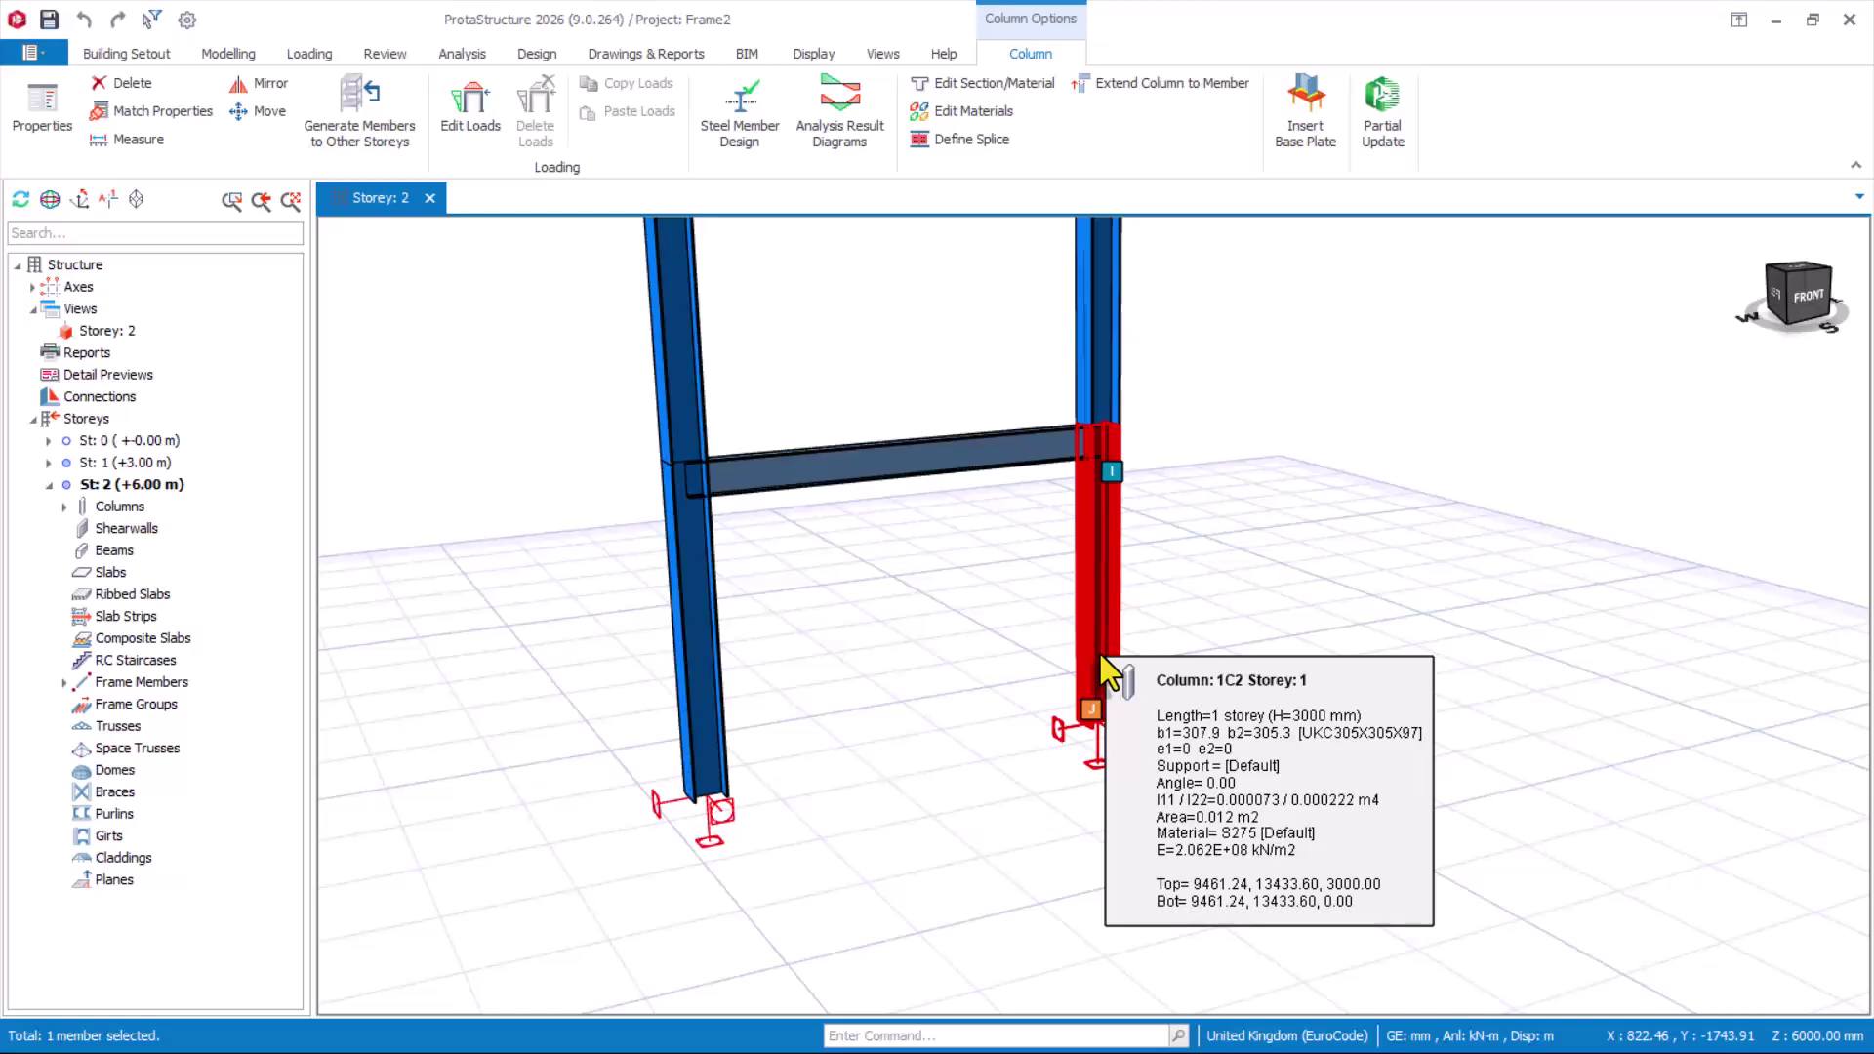
{"action": "right_click", "coordinate": [1099, 654]}
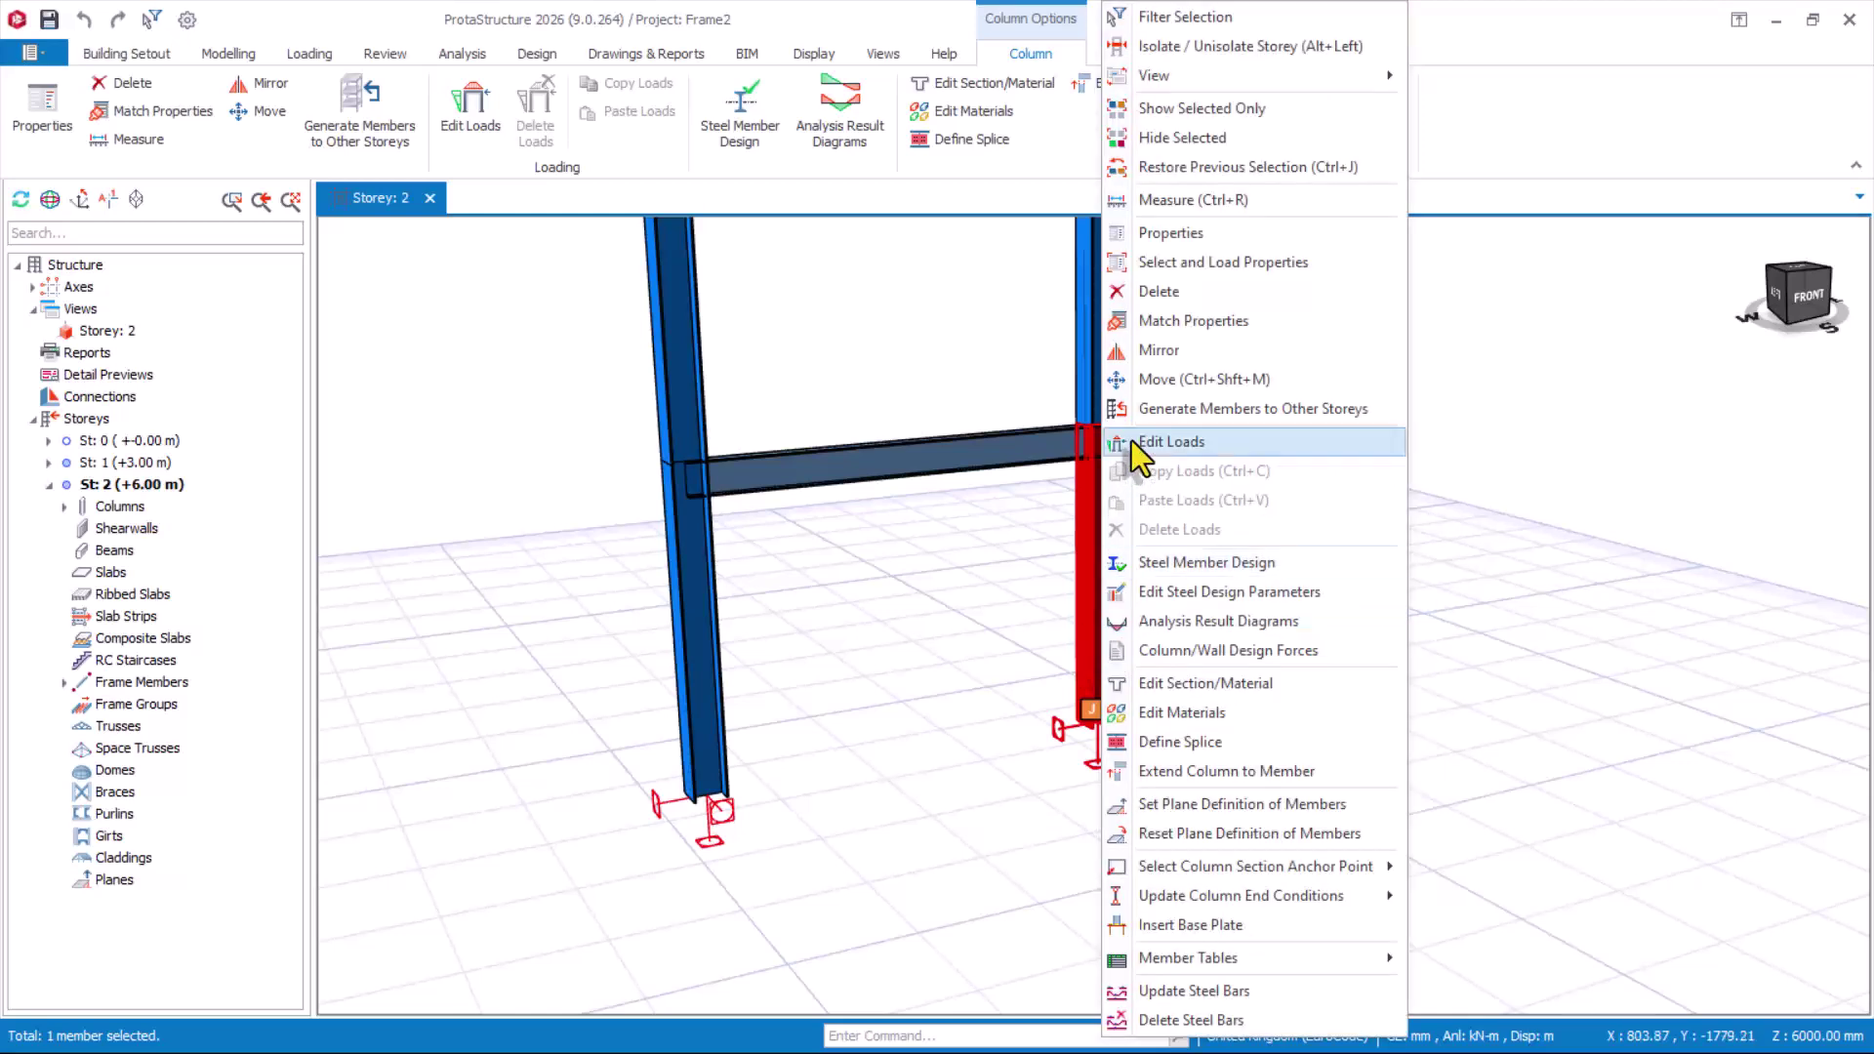
{"action": "left_click", "coordinate": [1161, 234]}
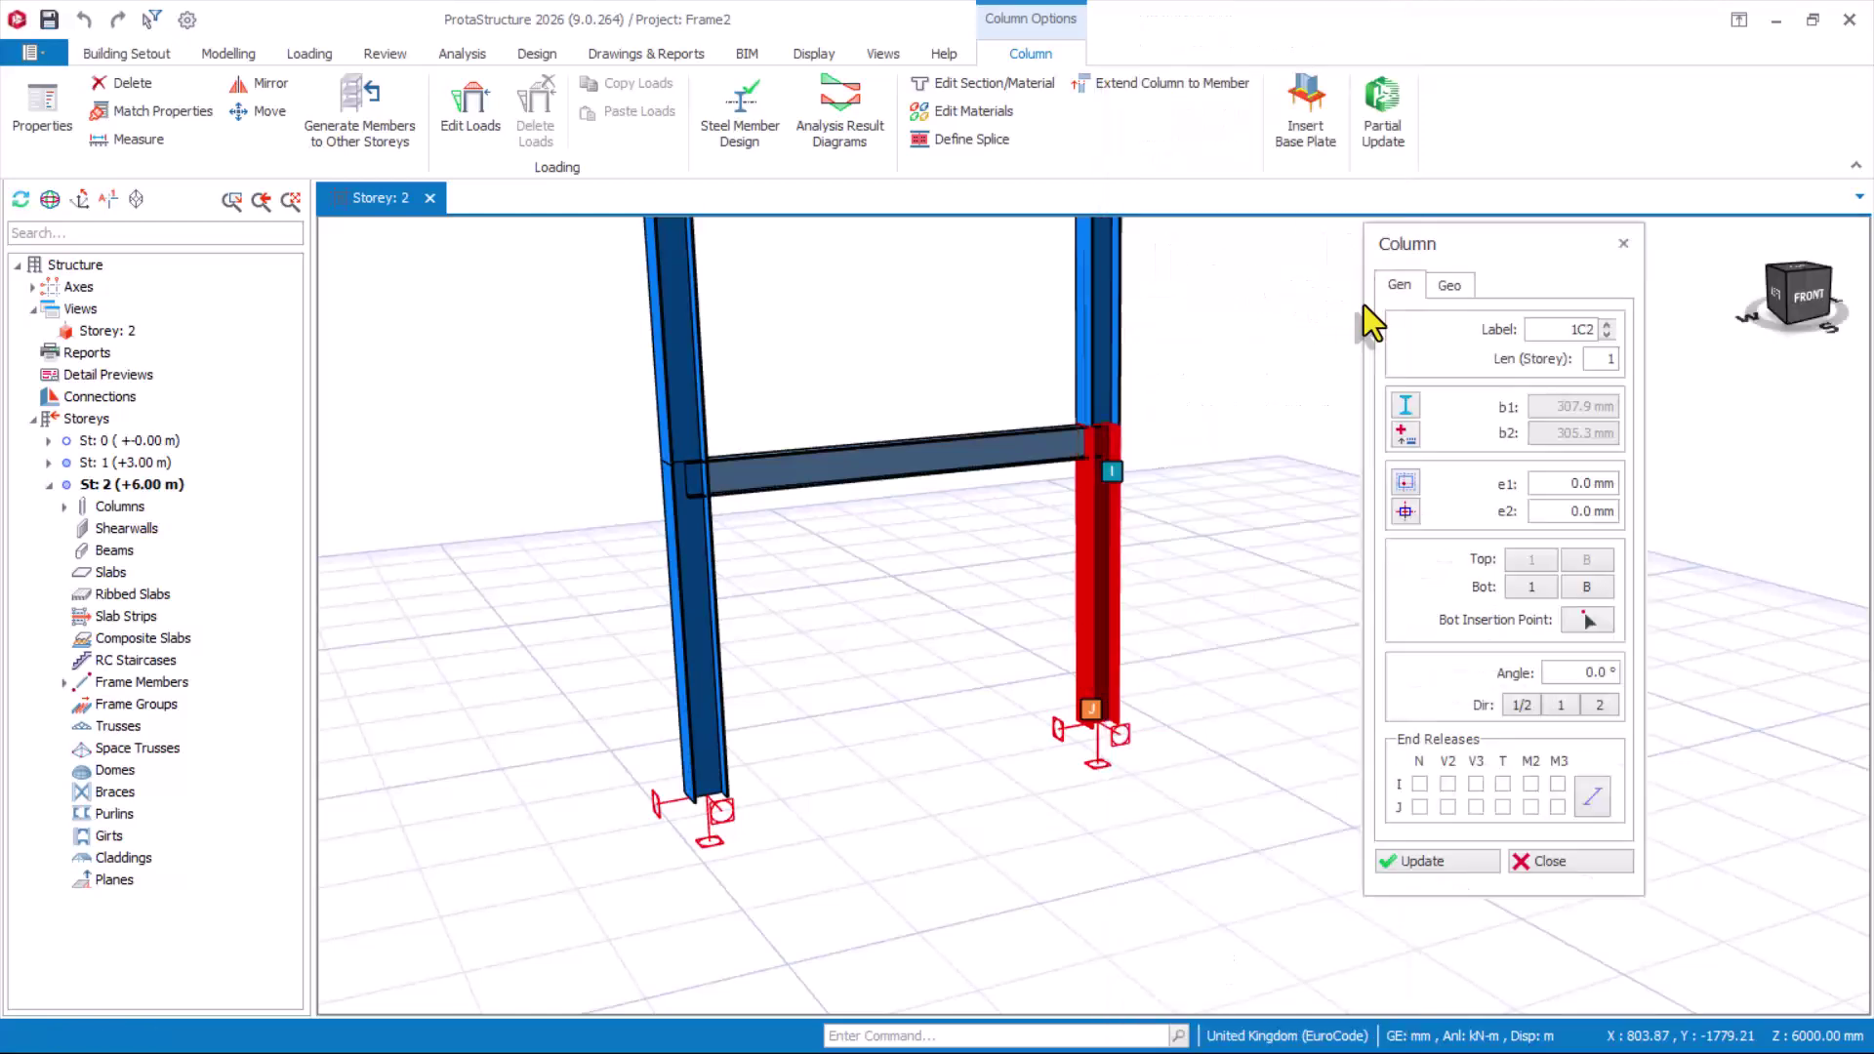
{"action": "left_click", "coordinate": [1458, 289]}
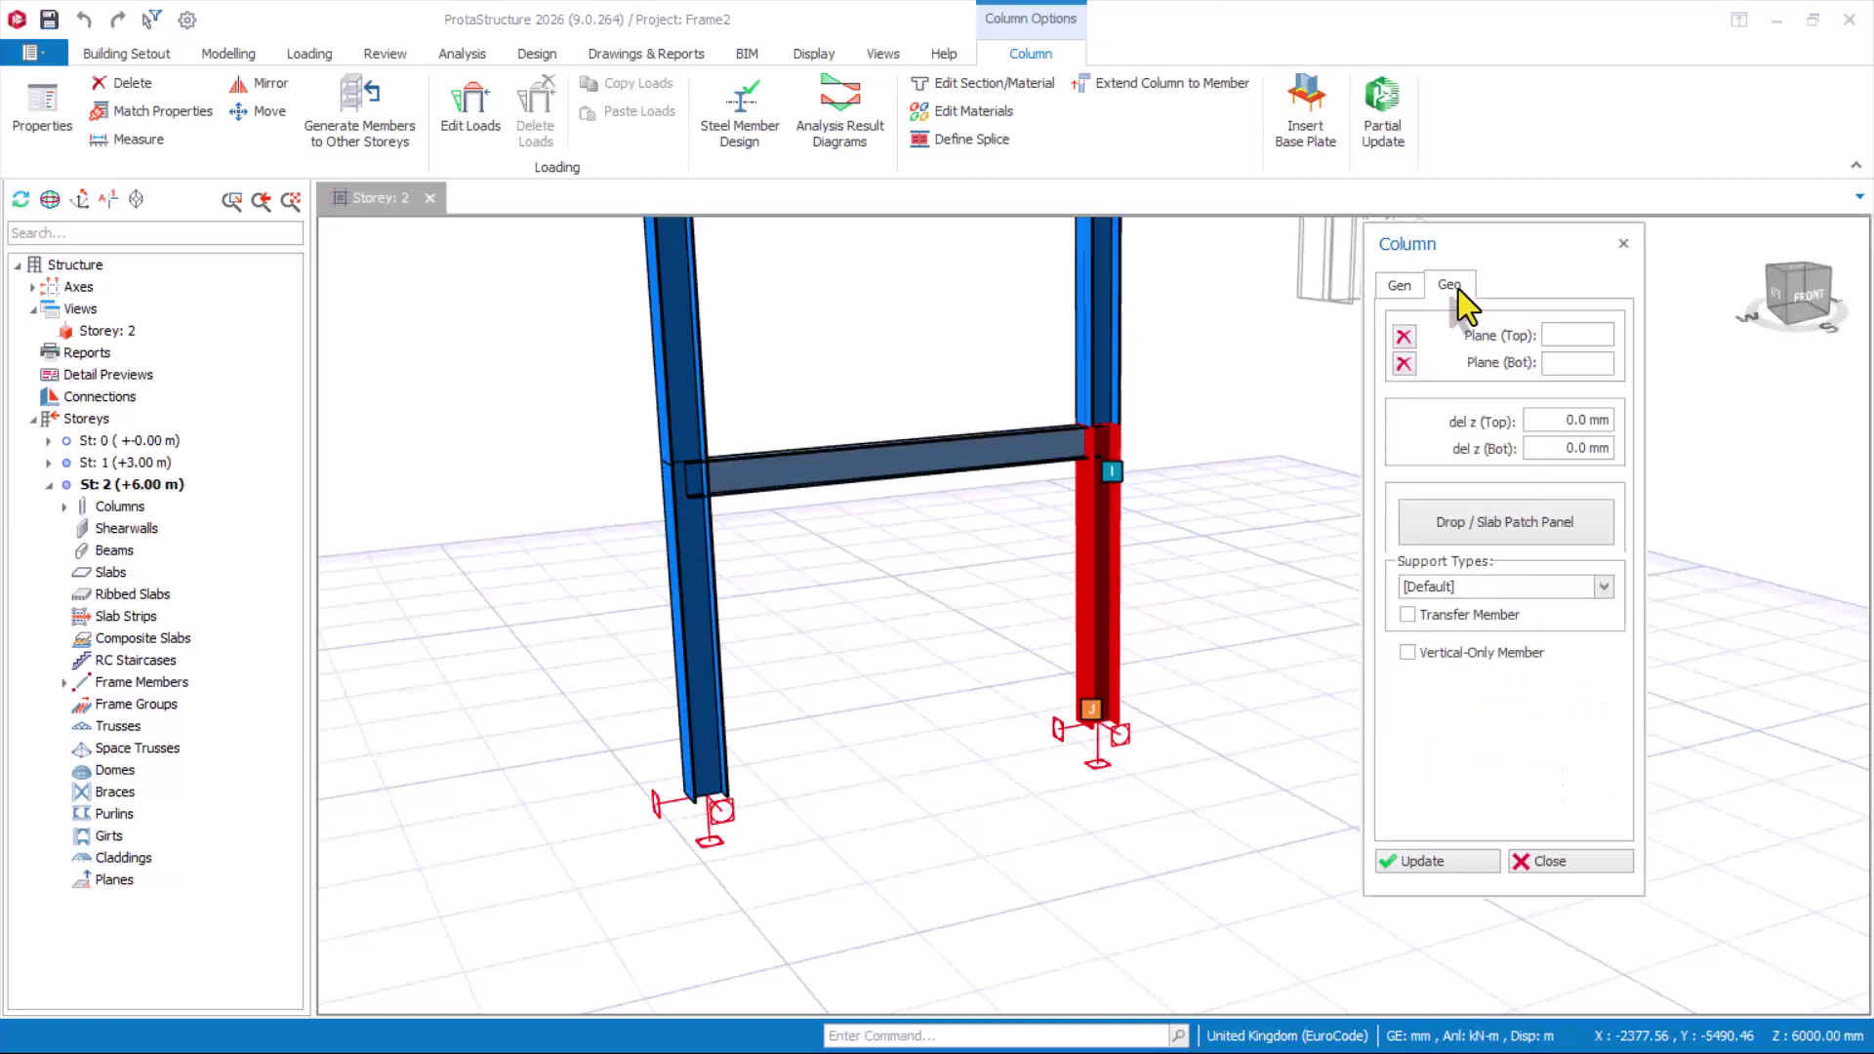
{"action": "left_click", "coordinate": [1507, 584]}
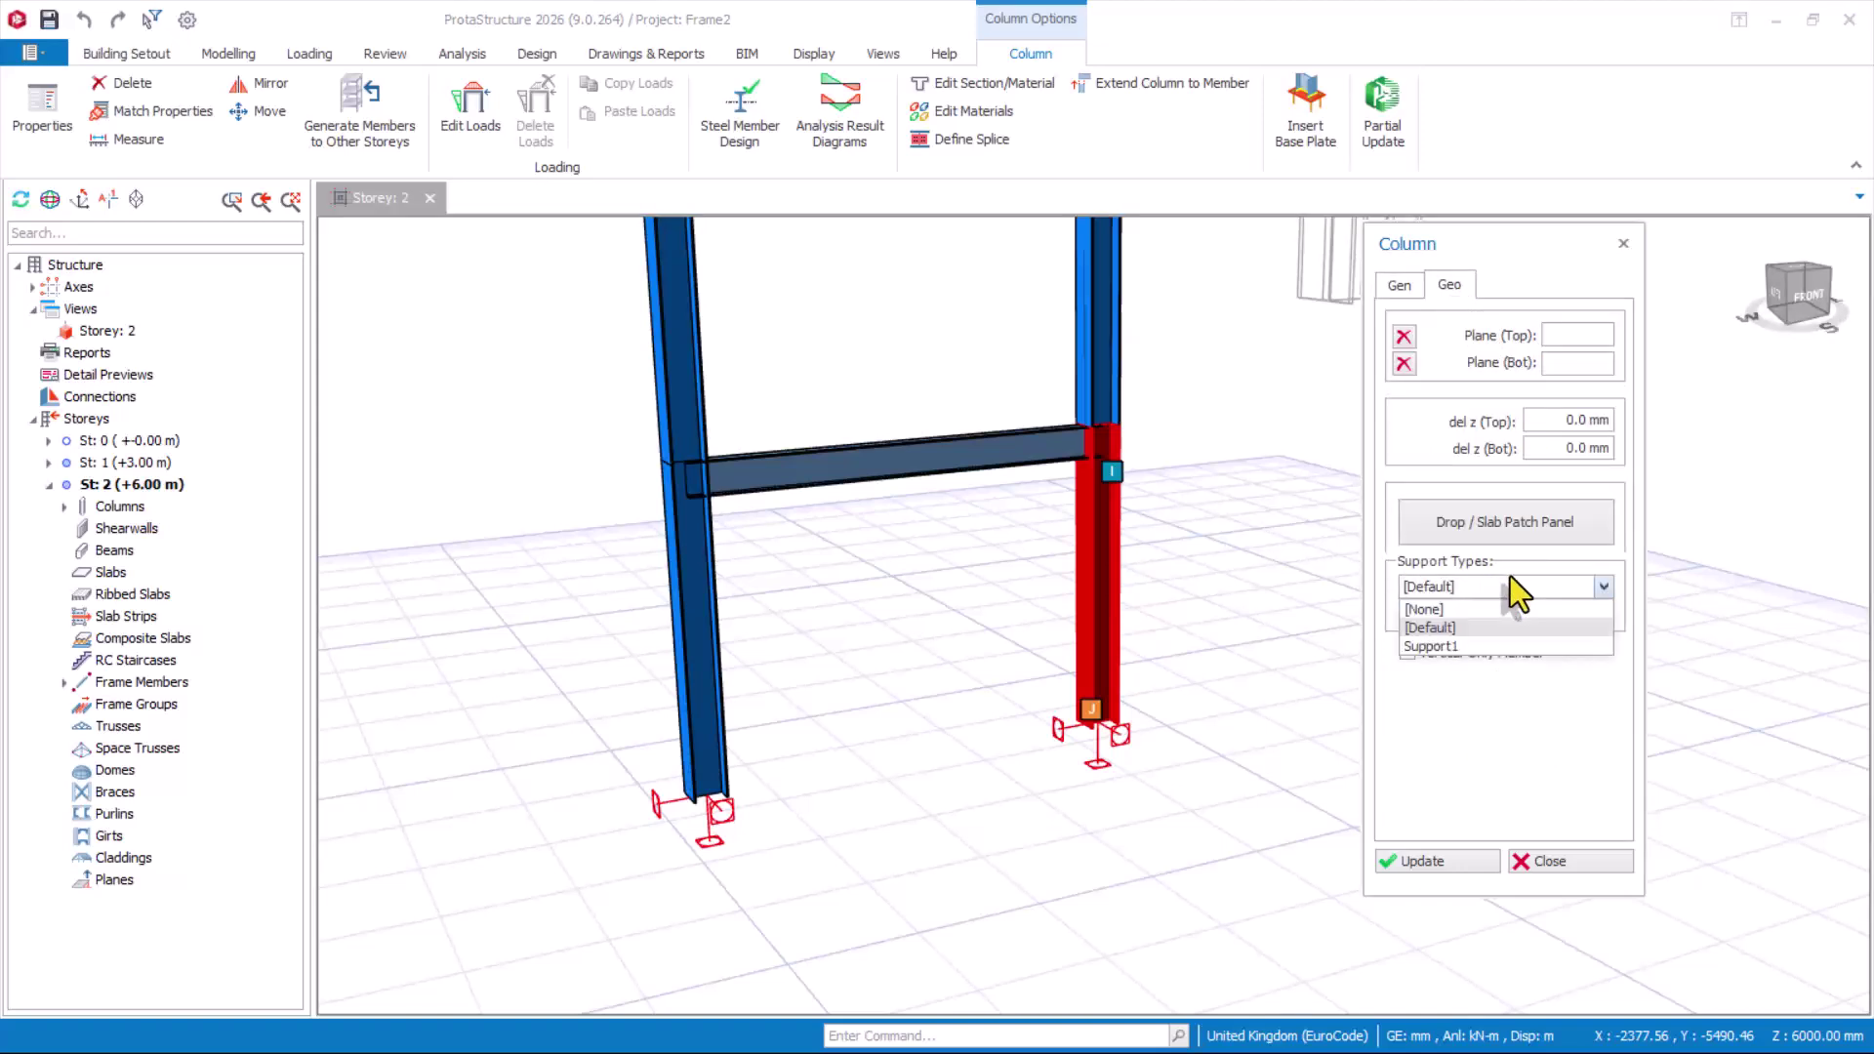
{"action": "left_click", "coordinate": [1454, 648]}
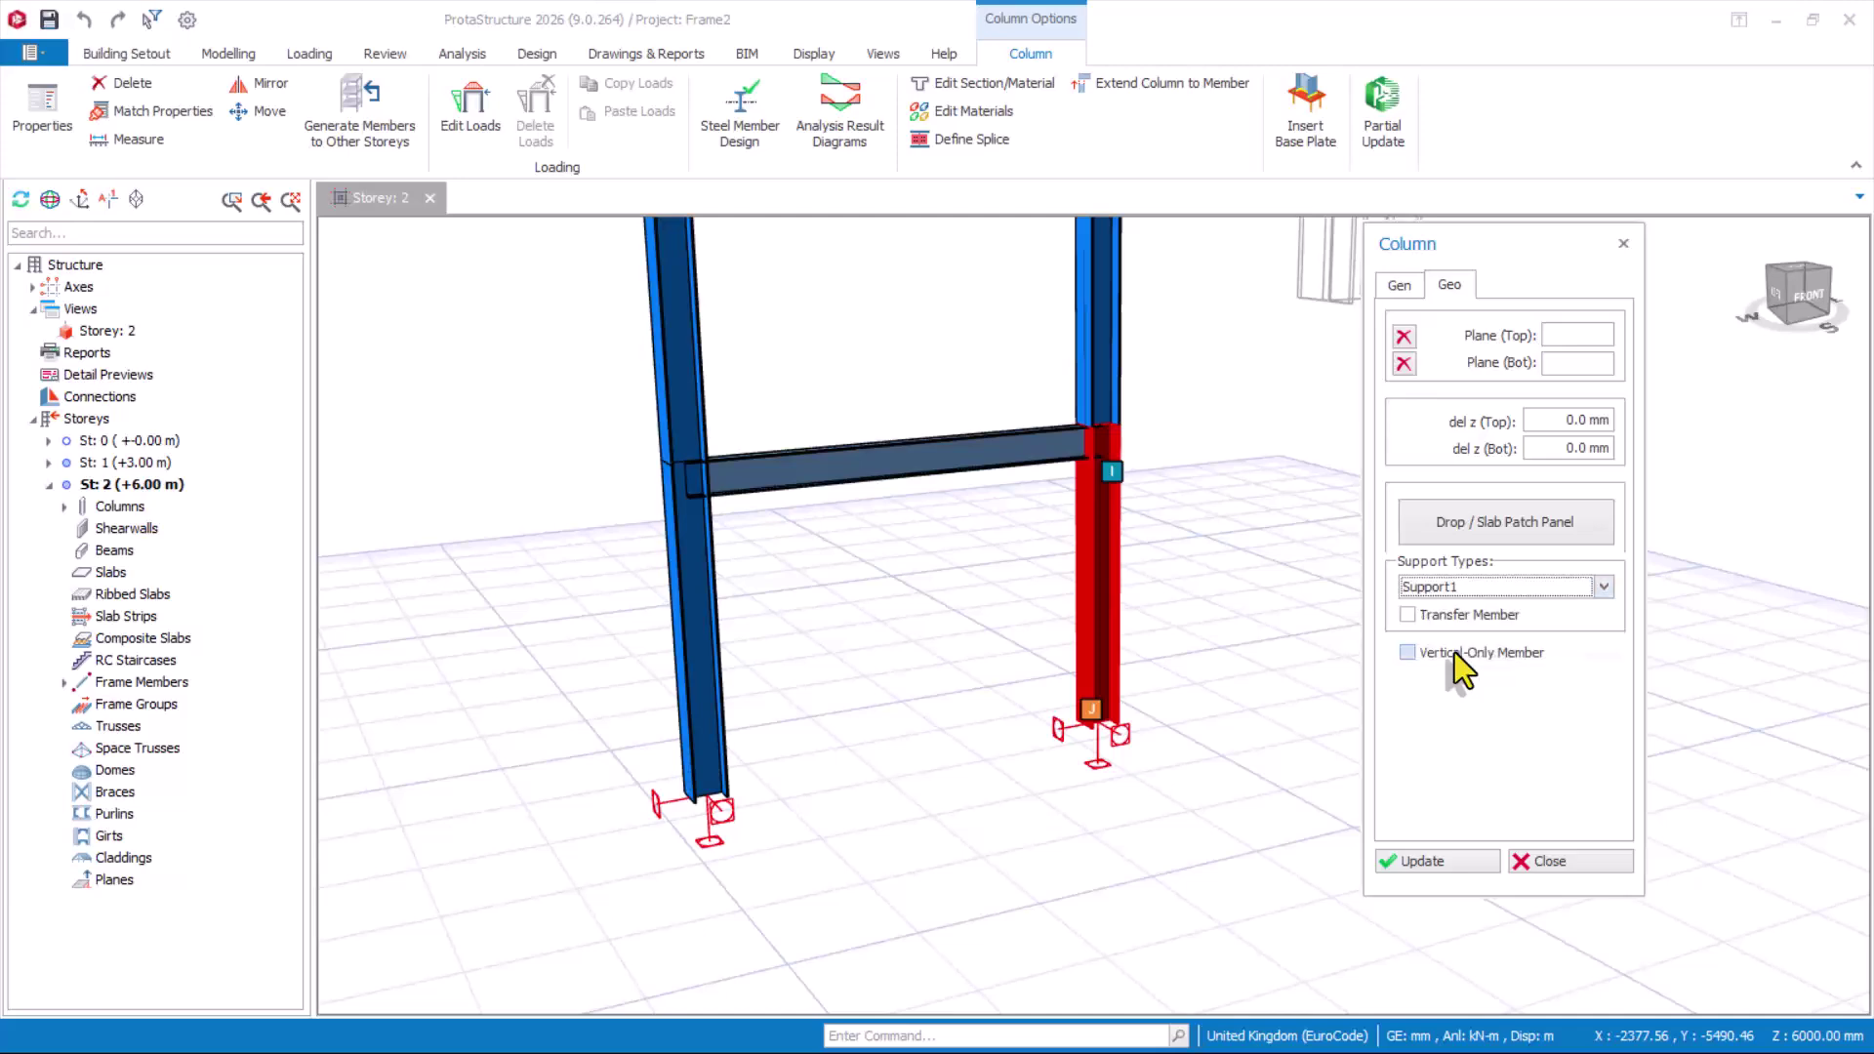
{"action": "left_click", "coordinate": [1427, 865]}
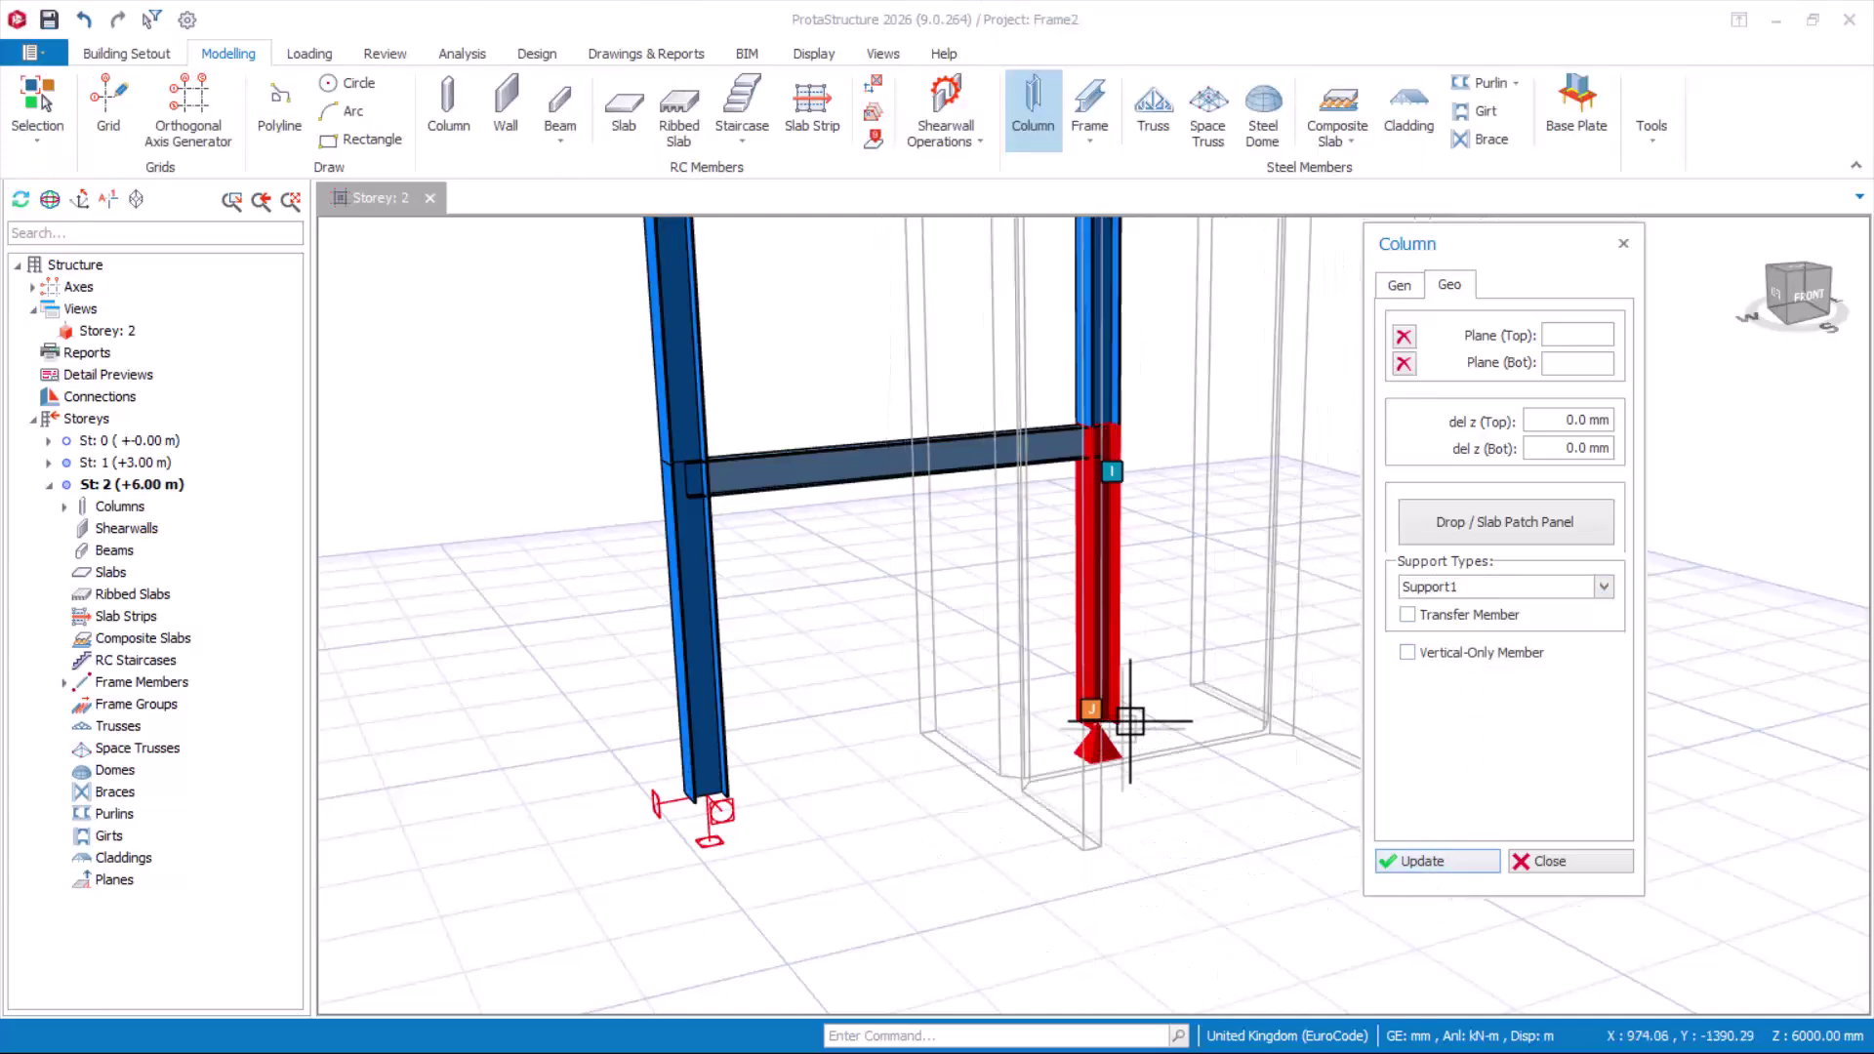
{"action": "left_click", "coordinate": [1566, 867]}
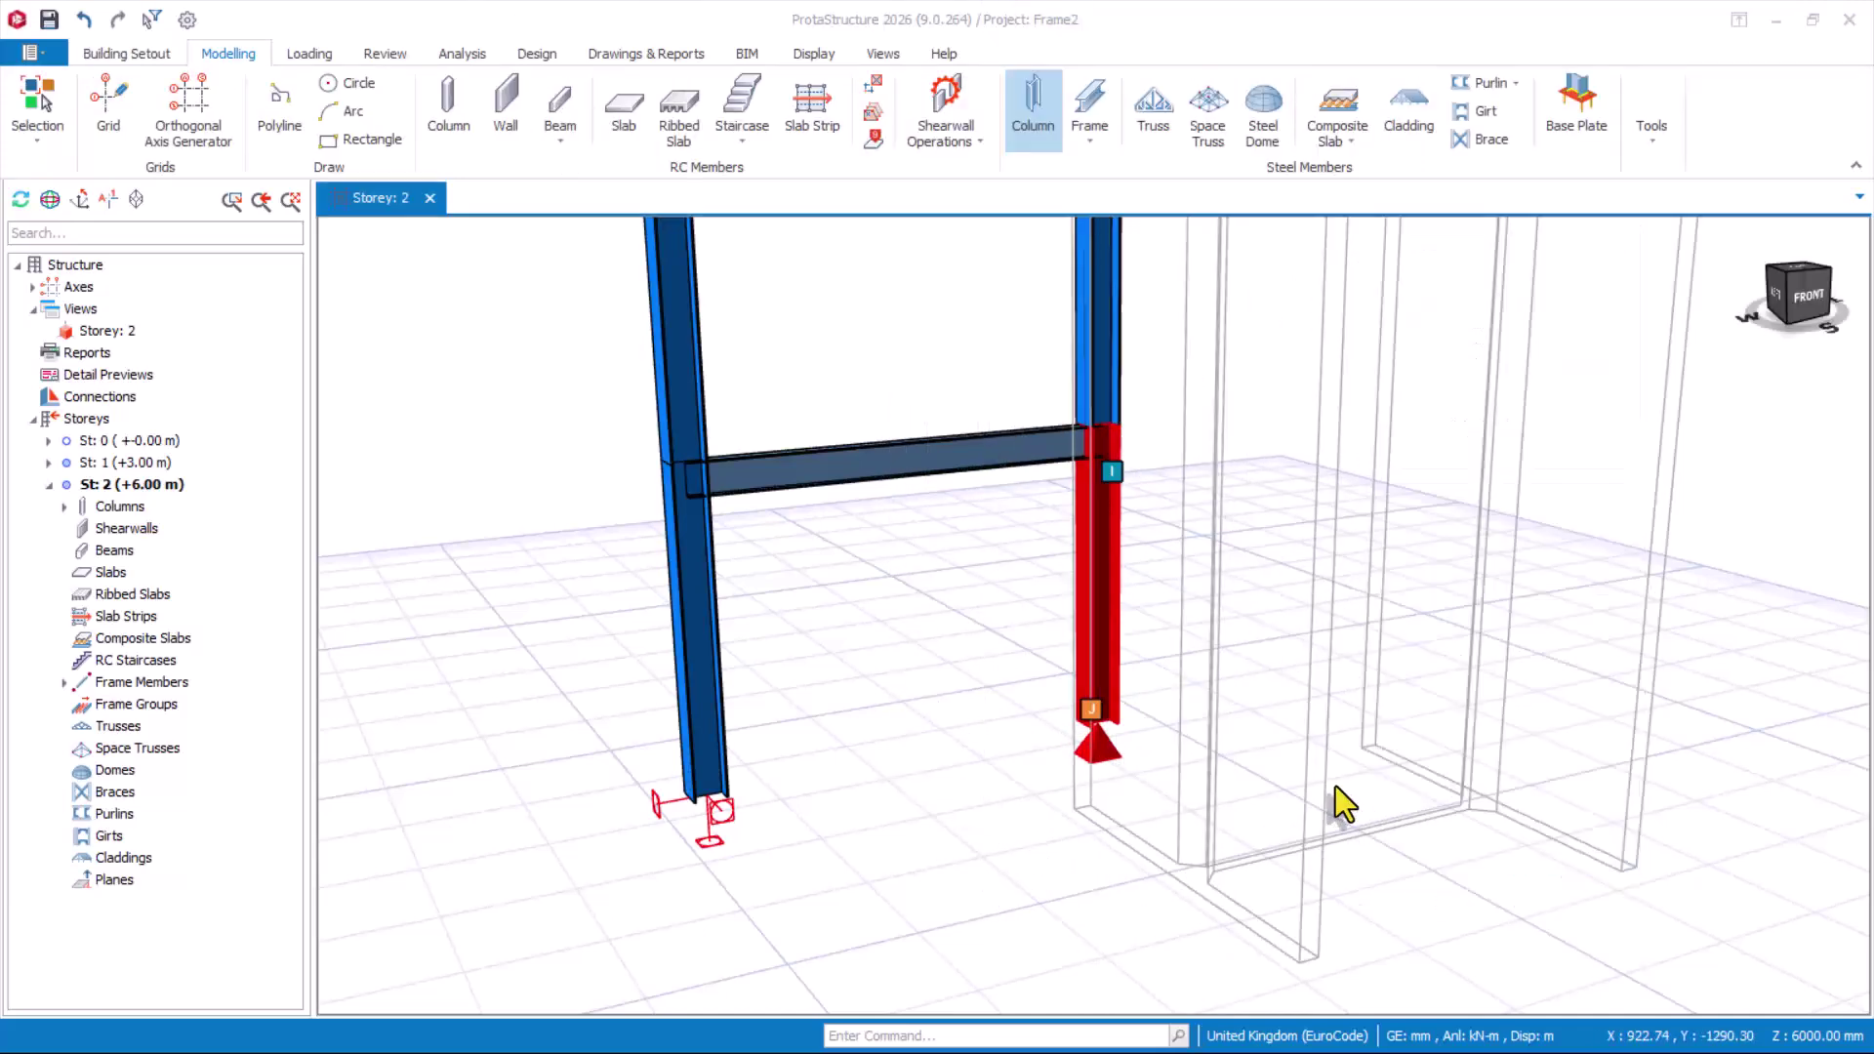
Step: Review both column base supports around the frame and save the project
{"action": "scroll", "coordinate": [978, 789], "scroll_direction": "down", "scroll_amount": 3}
{"action": "scroll", "coordinate": [922, 779], "scroll_direction": "up", "scroll_amount": 3}
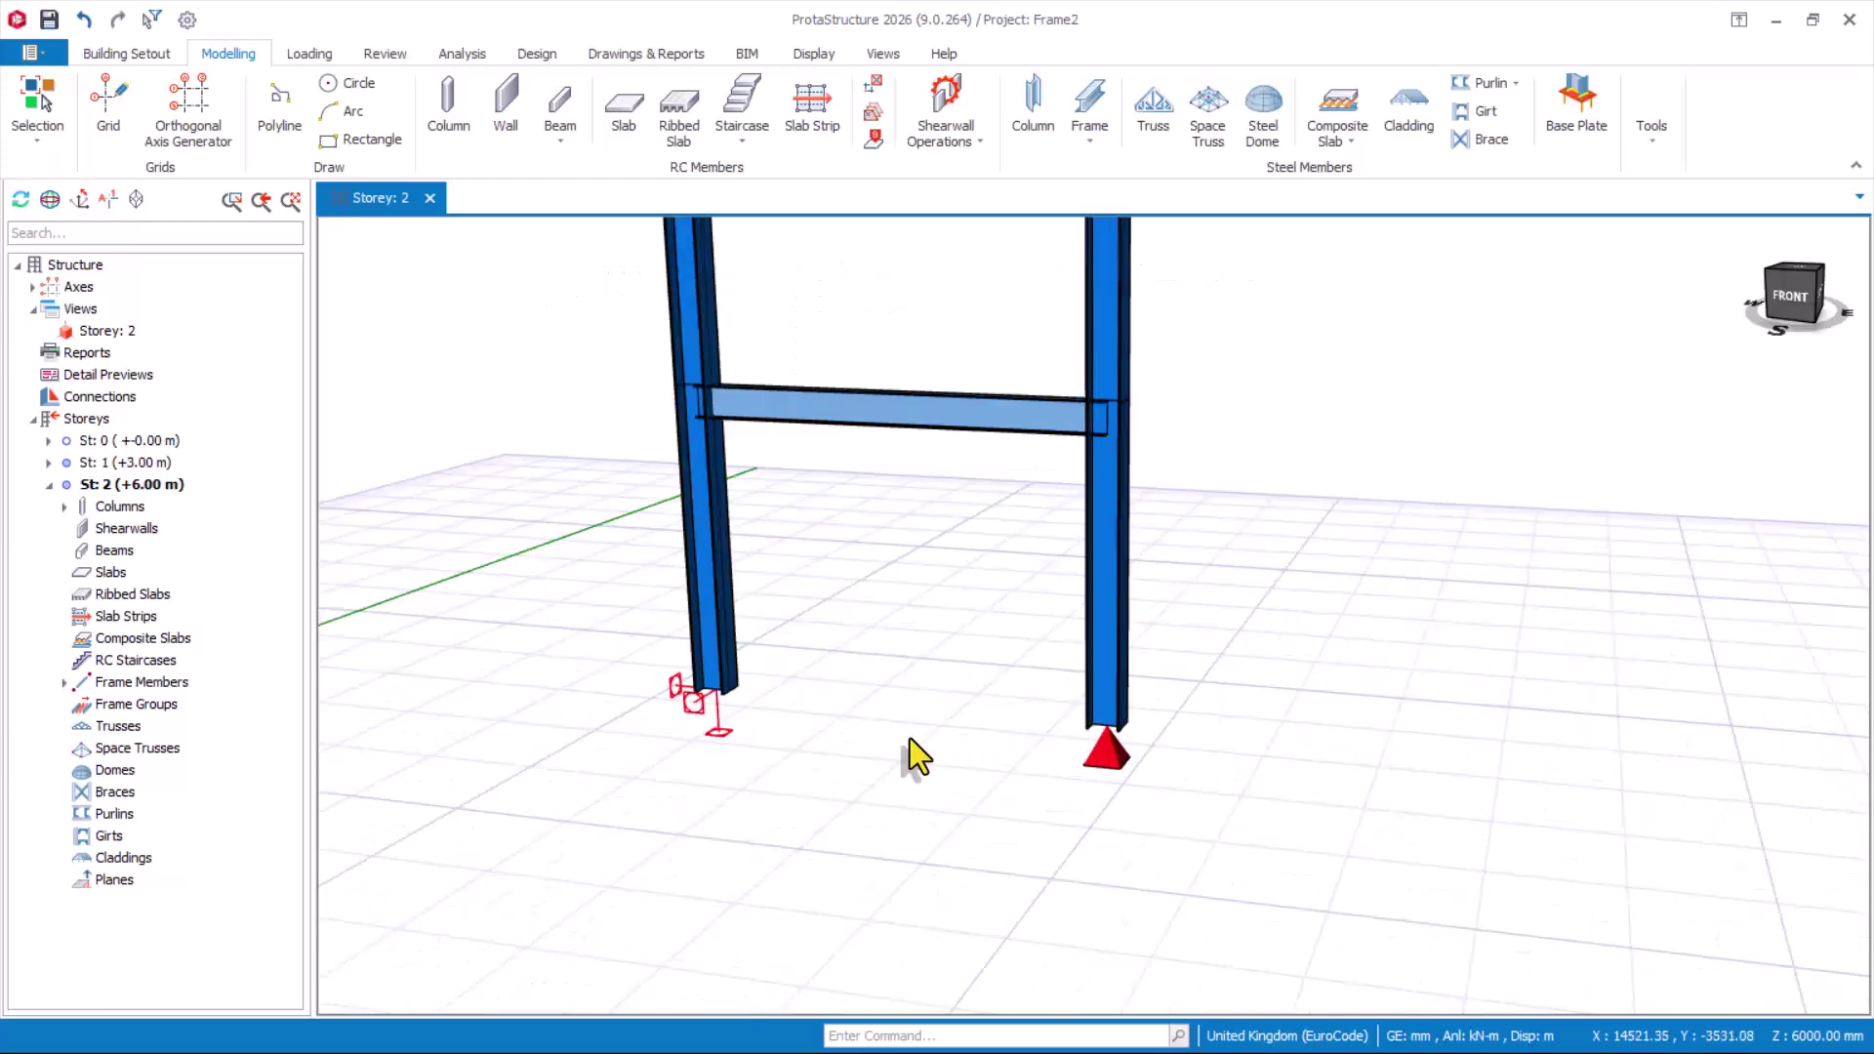
{"action": "mouse_move", "coordinate": [915, 752]}
{"action": "middle_mouse_down"}
{"action": "mouse_move", "coordinate": [986, 787]}
{"action": "mouse_move", "coordinate": [1202, 792]}
{"action": "middle_mouse_up"}
{"action": "middle_click_drag", "start_coordinate": [1000, 912], "coordinate": [1000, 840]}
{"action": "middle_click_drag", "start_coordinate": [893, 769], "coordinate": [899, 765]}
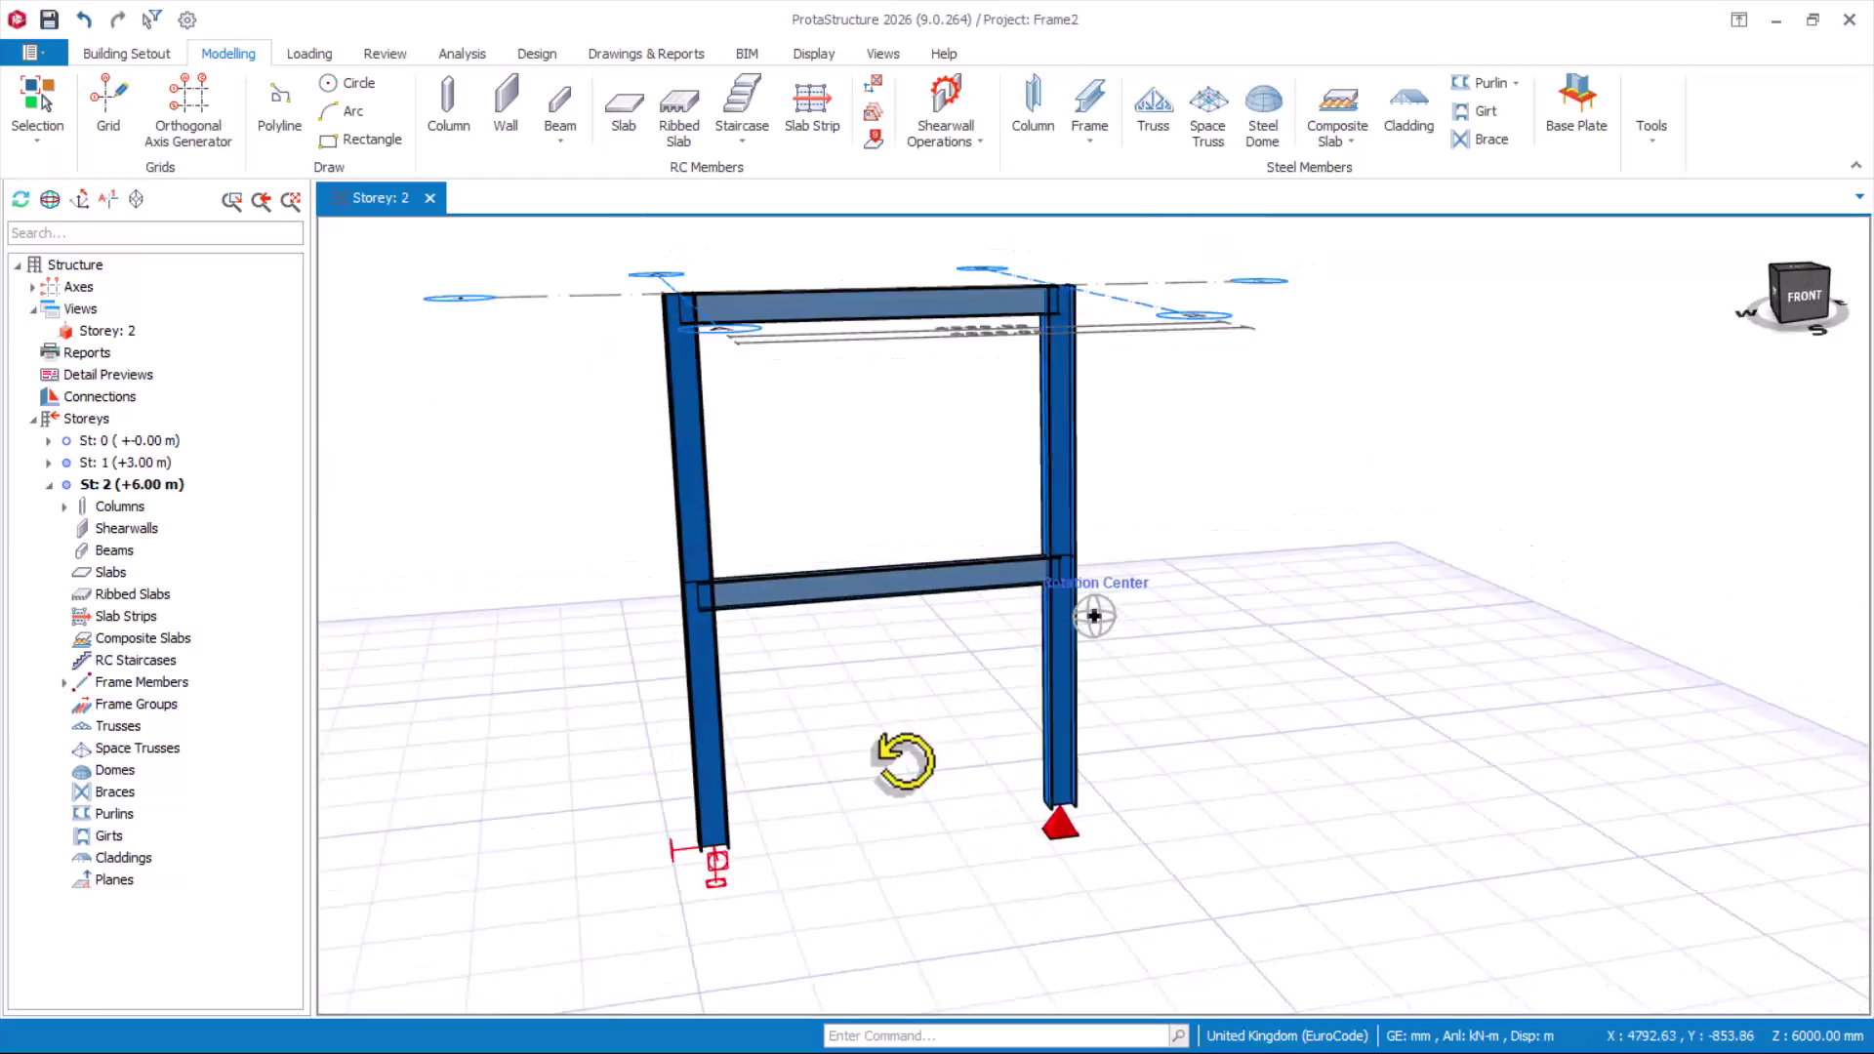
{"action": "left_click", "coordinate": [50, 20]}
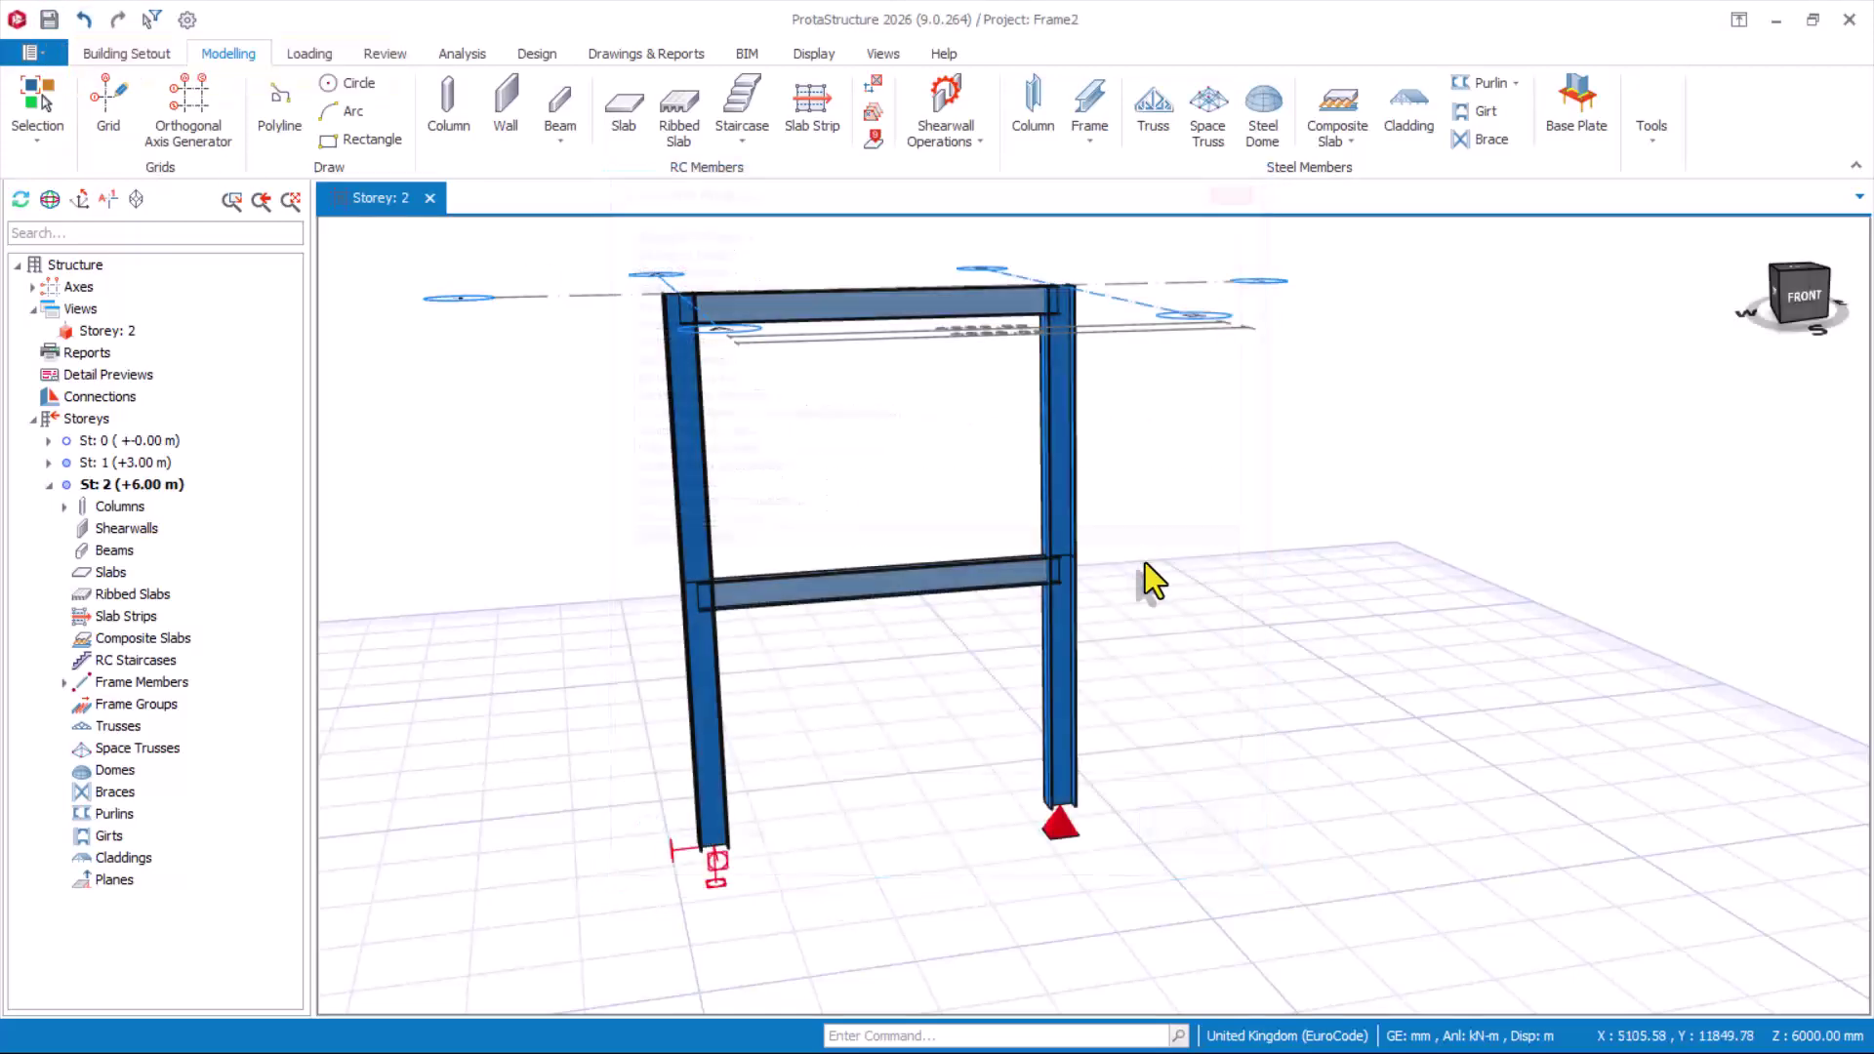
{"action": "middle_click_drag", "start_coordinate": [1145, 562], "coordinate": [998, 621]}
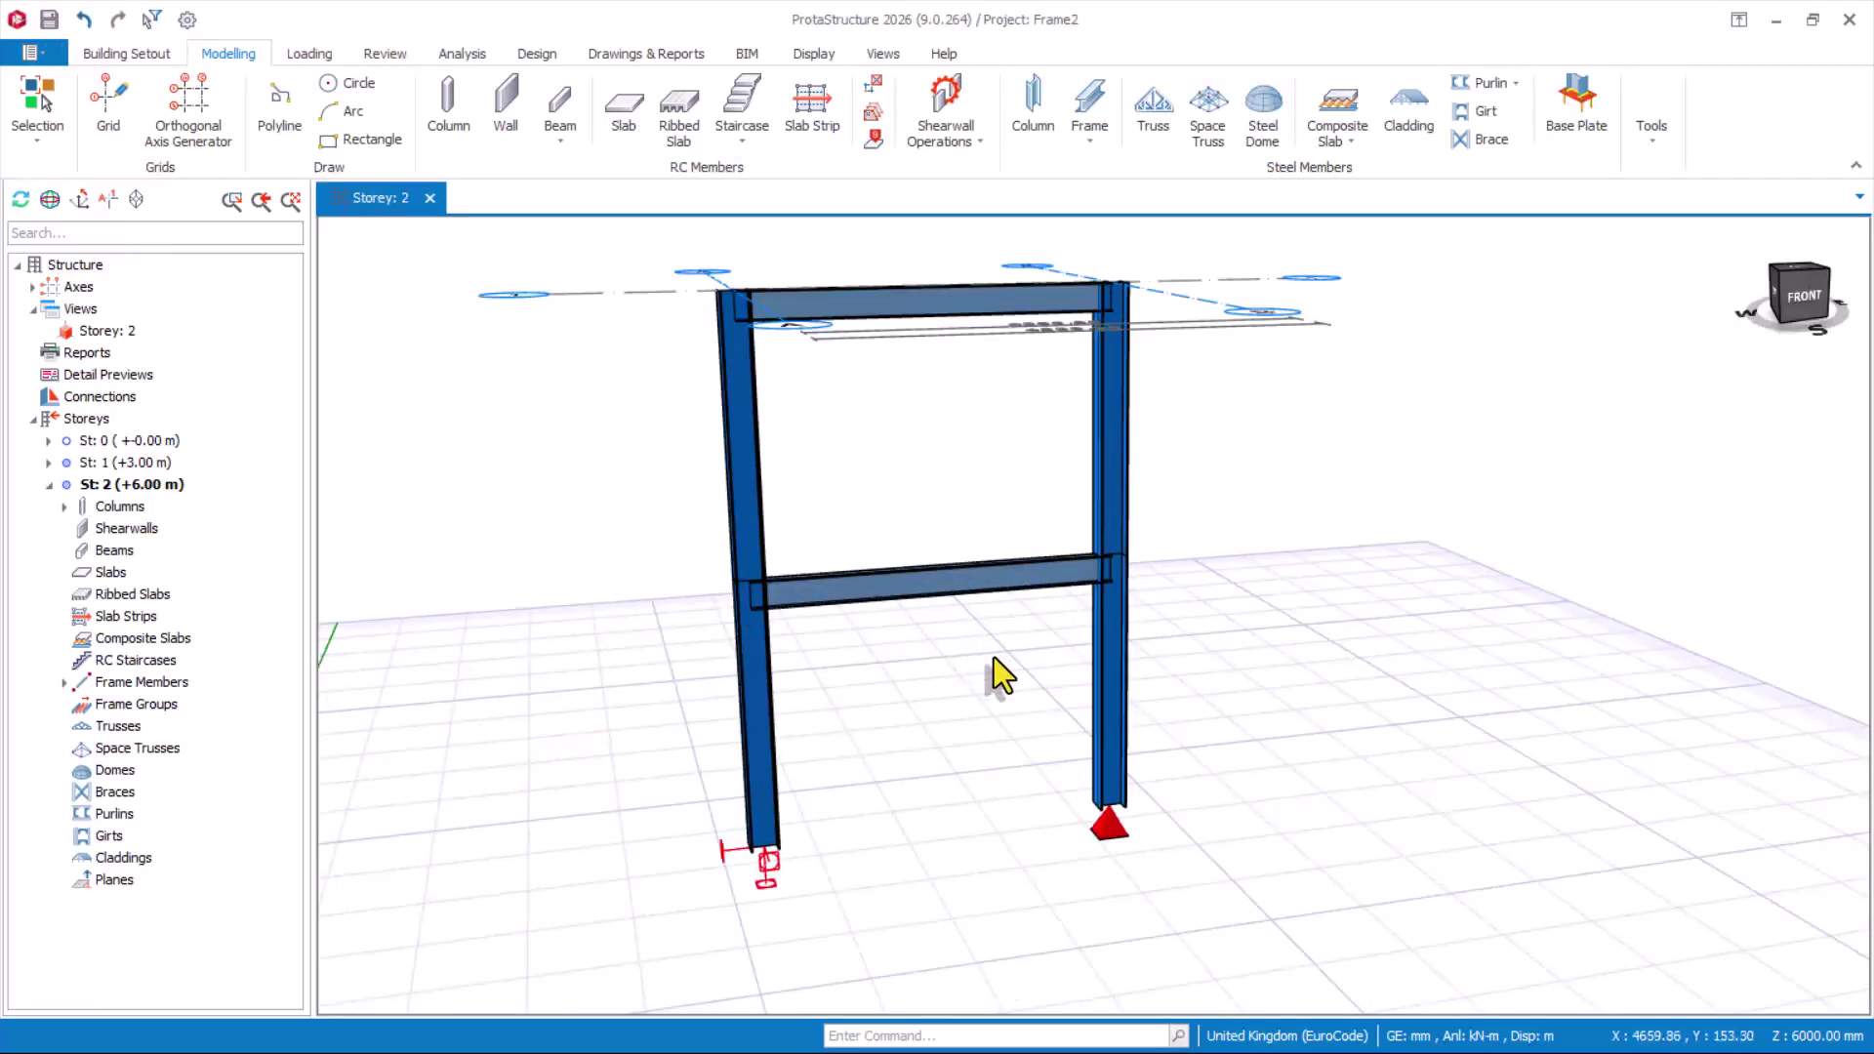
Step: Generate the load combinations automatically with combinations for steel members included, and accept them
{"action": "left_click", "coordinate": [309, 57]}
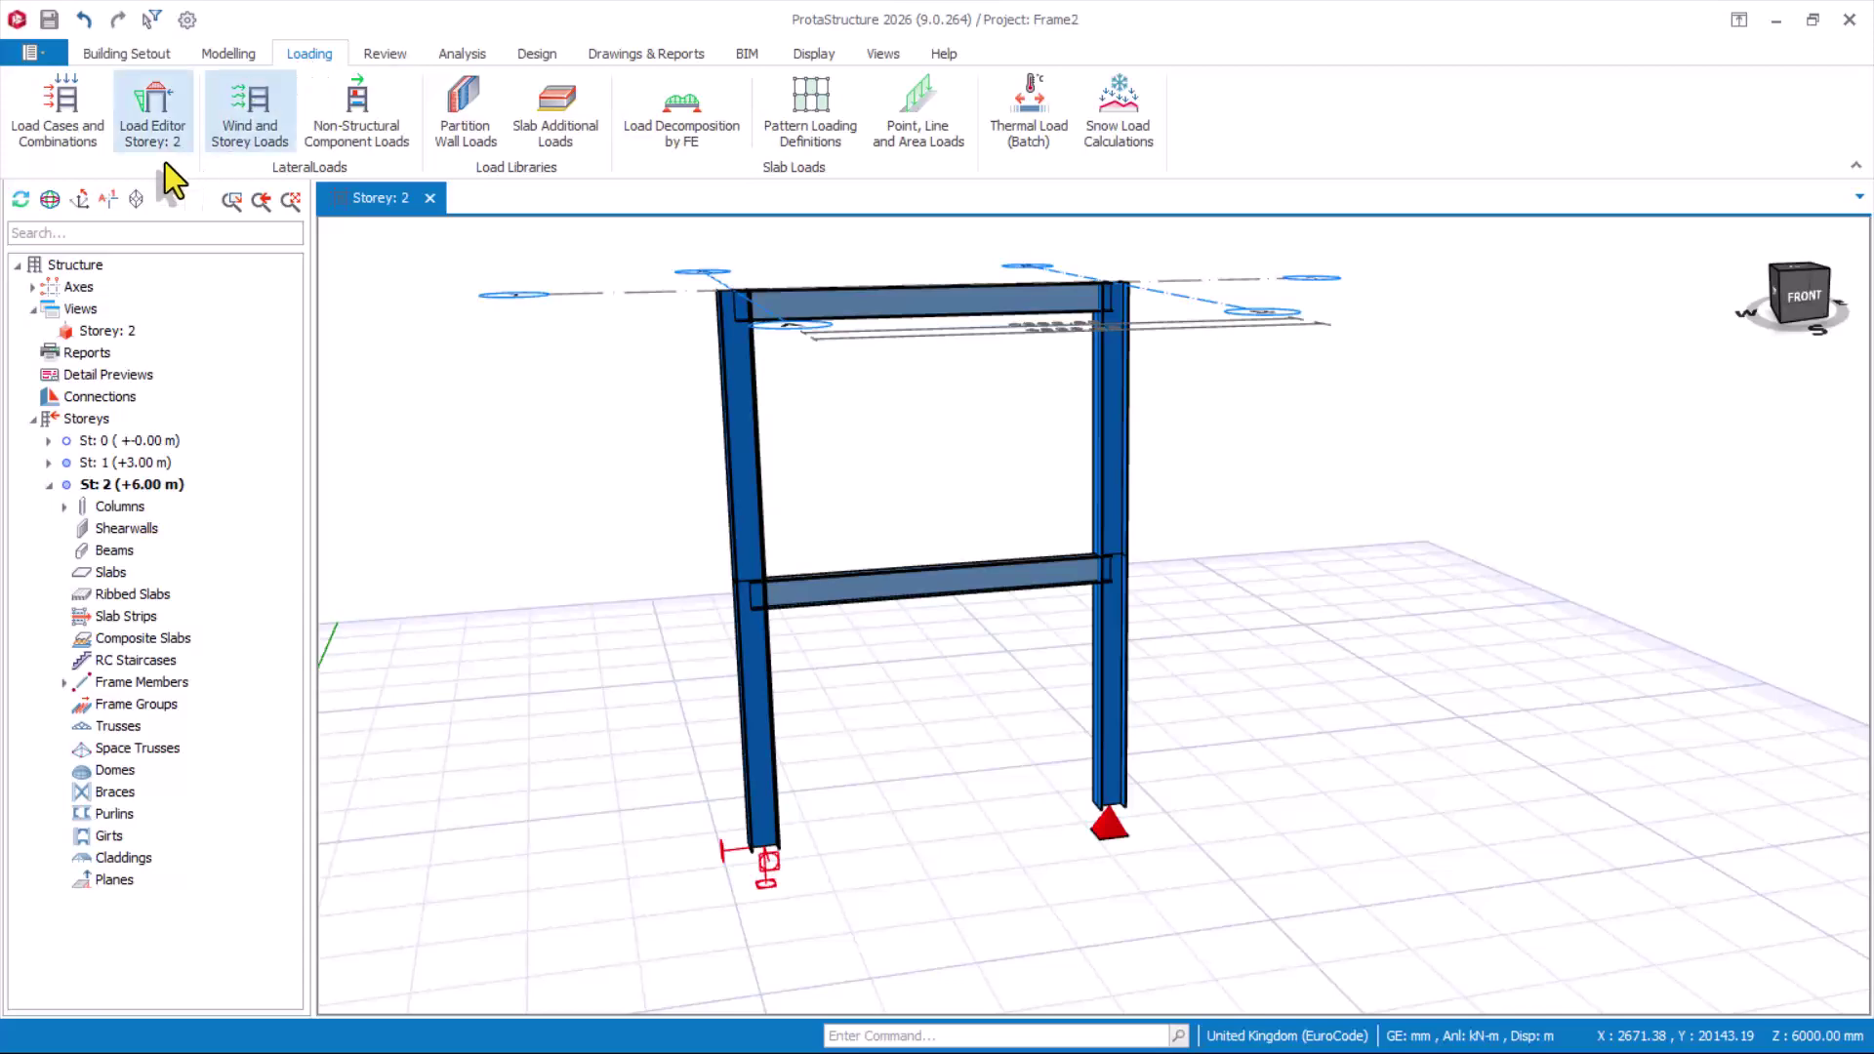
{"action": "left_click", "coordinate": [33, 127]}
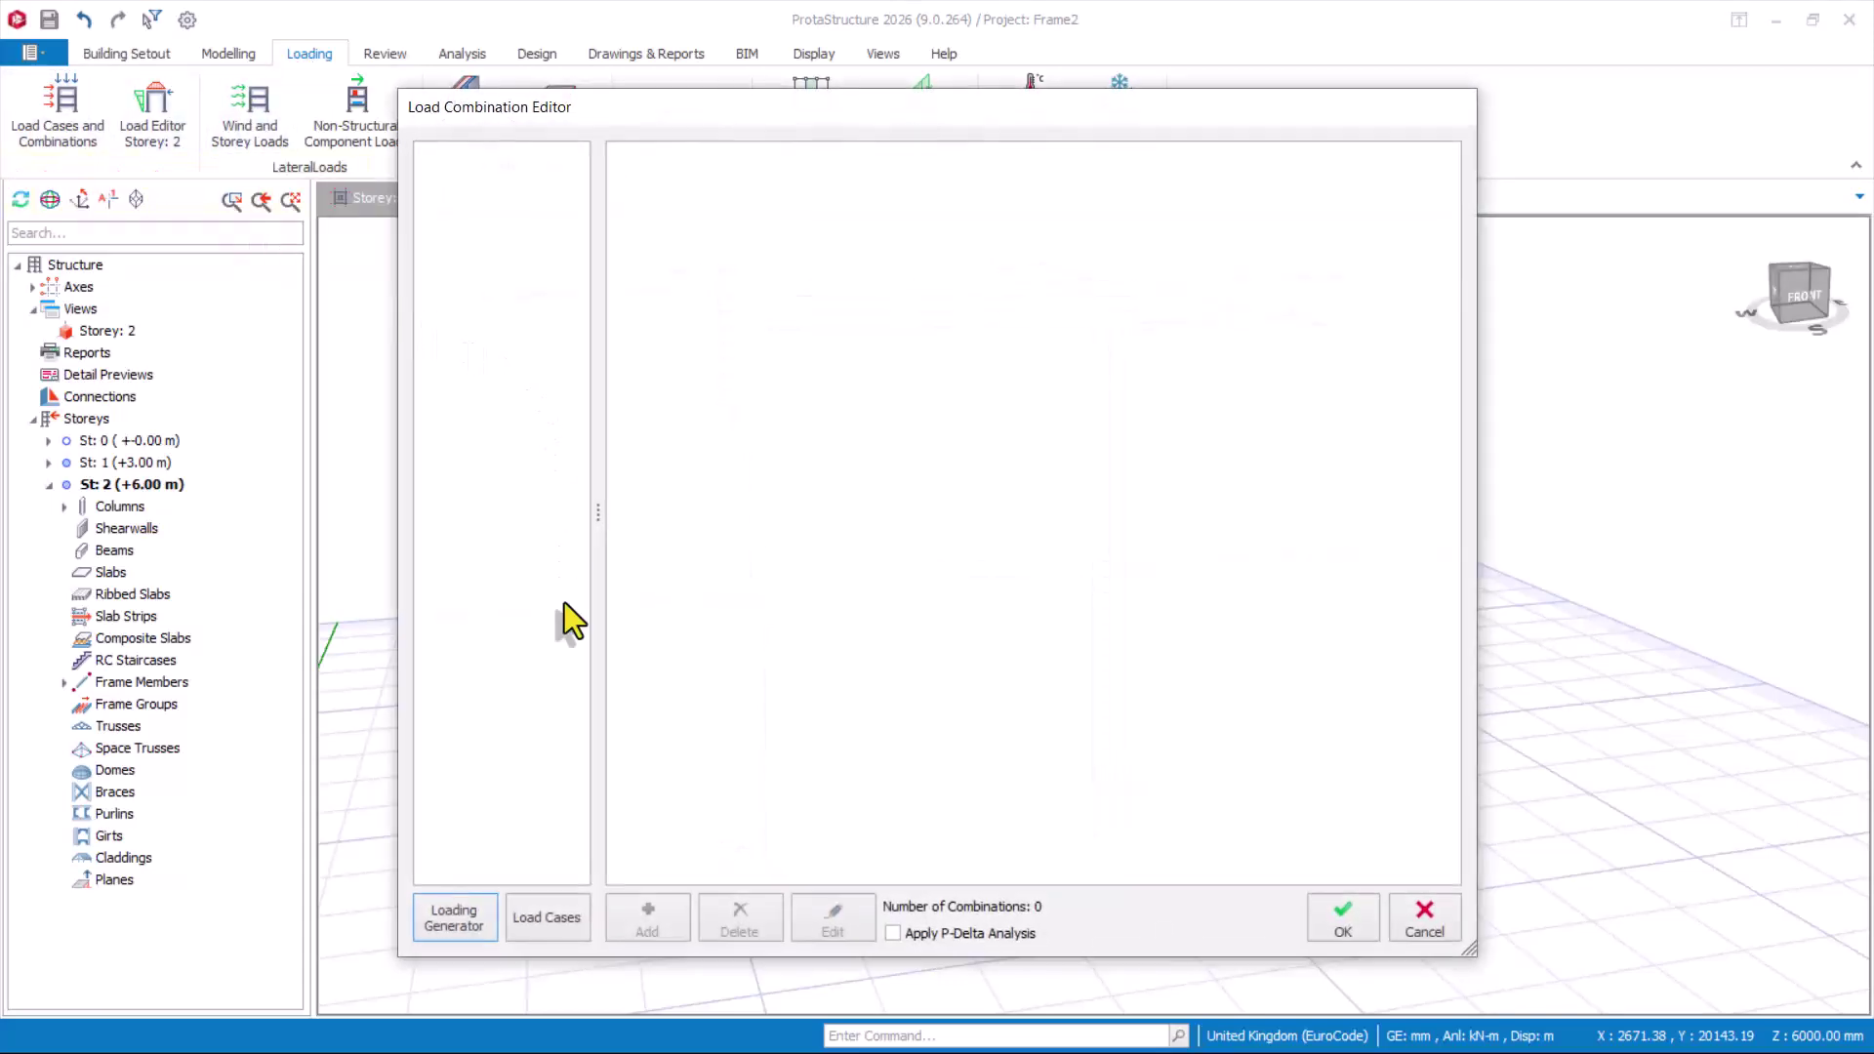
{"action": "left_click", "coordinate": [447, 927]}
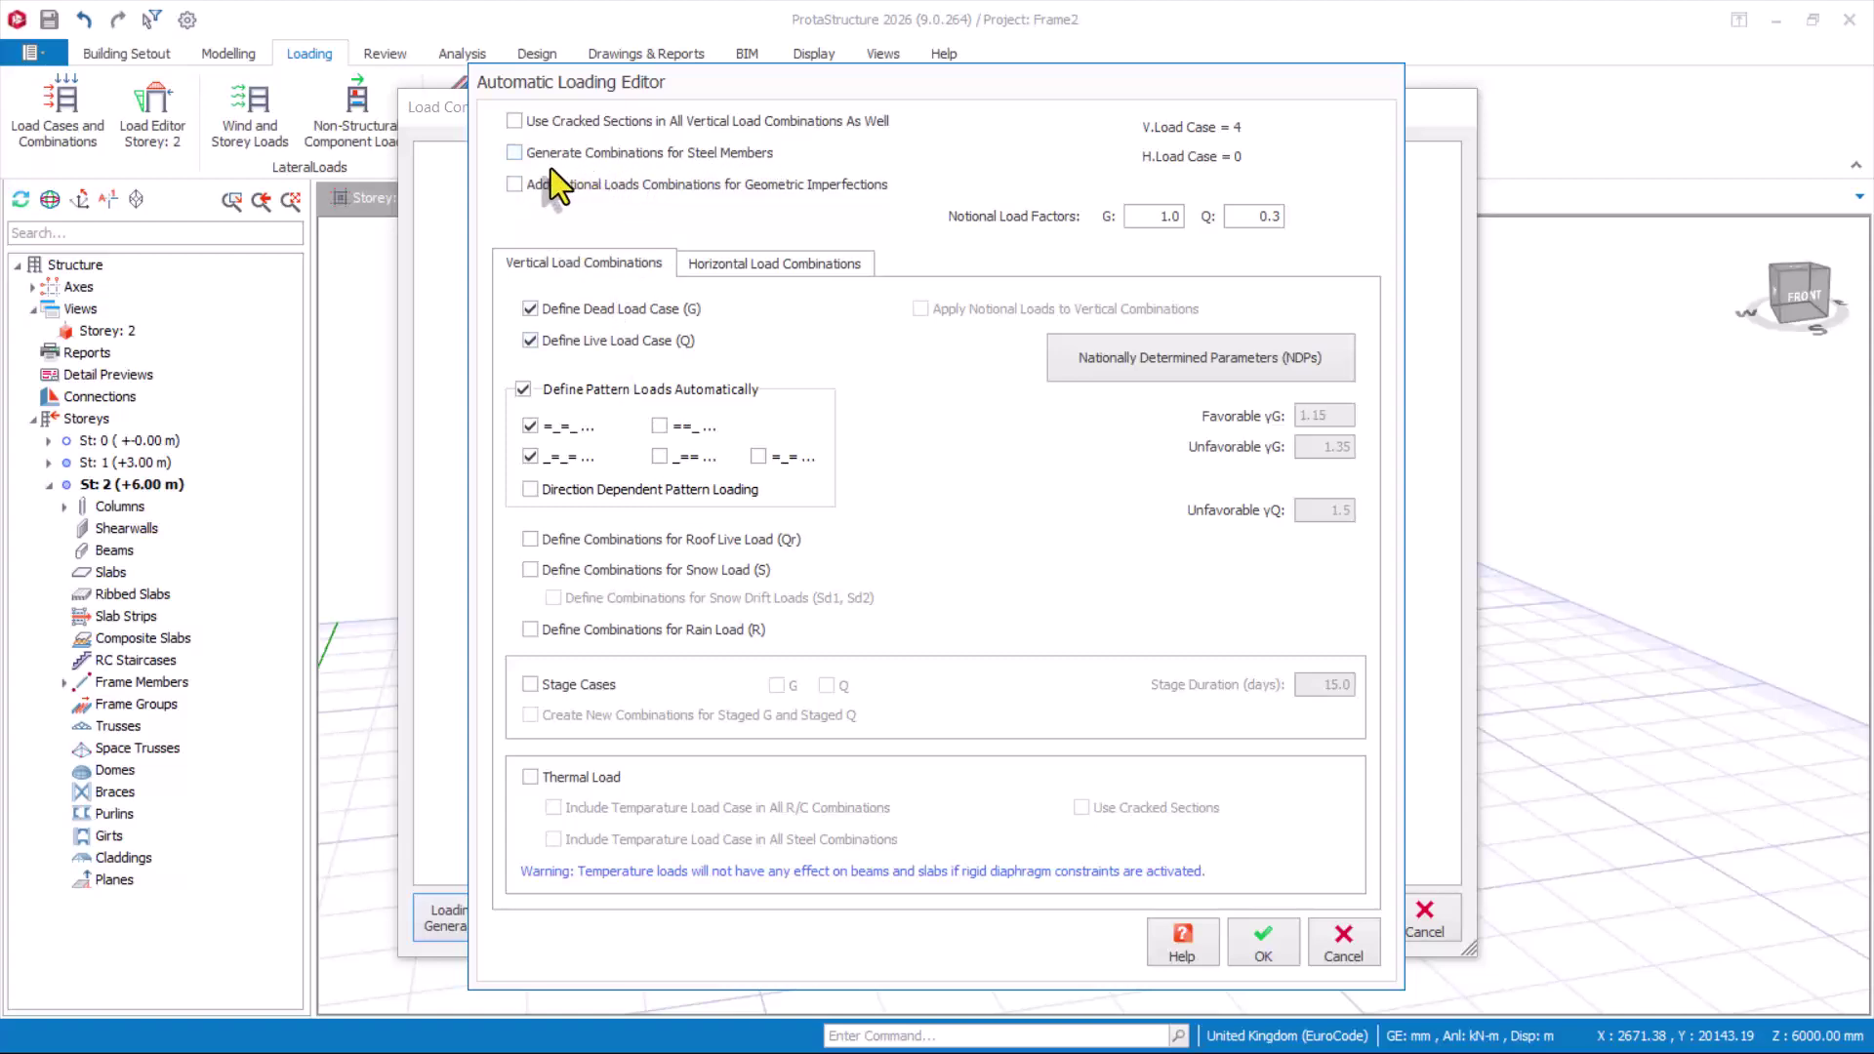
{"action": "left_click", "coordinate": [519, 156]}
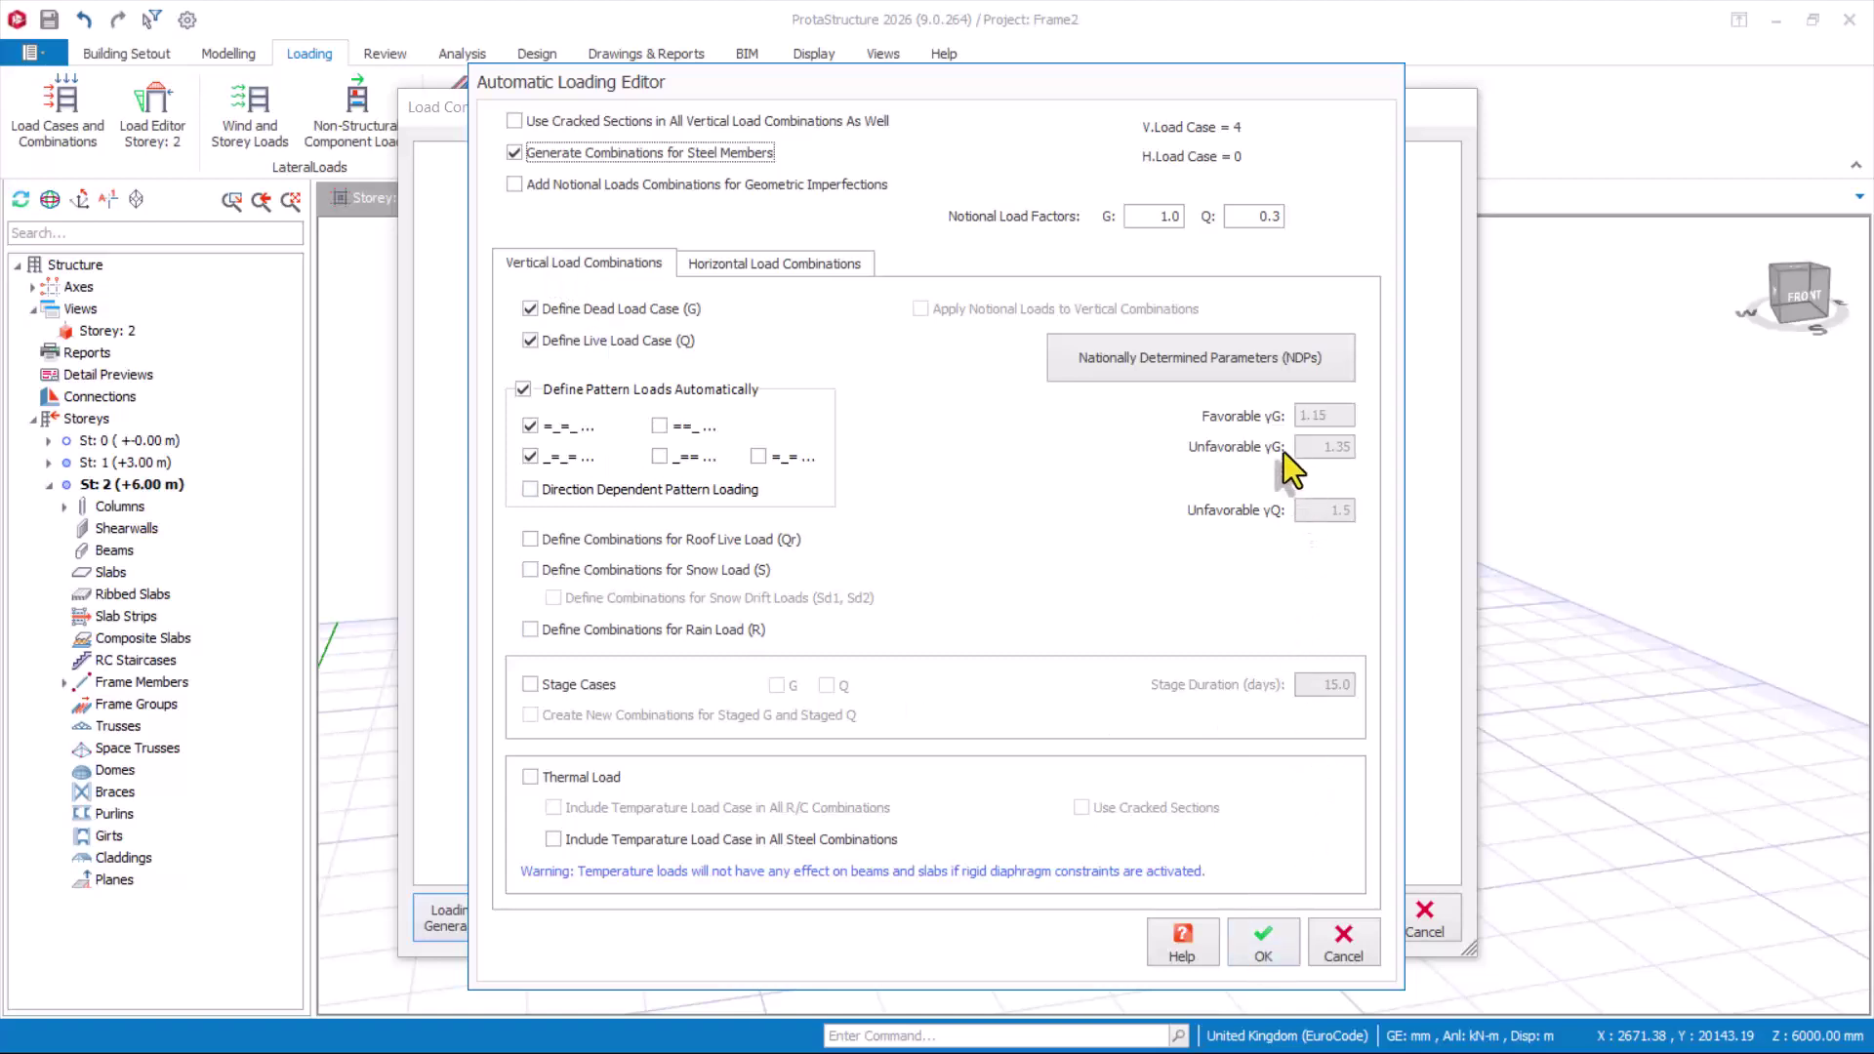
{"action": "left_click", "coordinate": [1265, 945]}
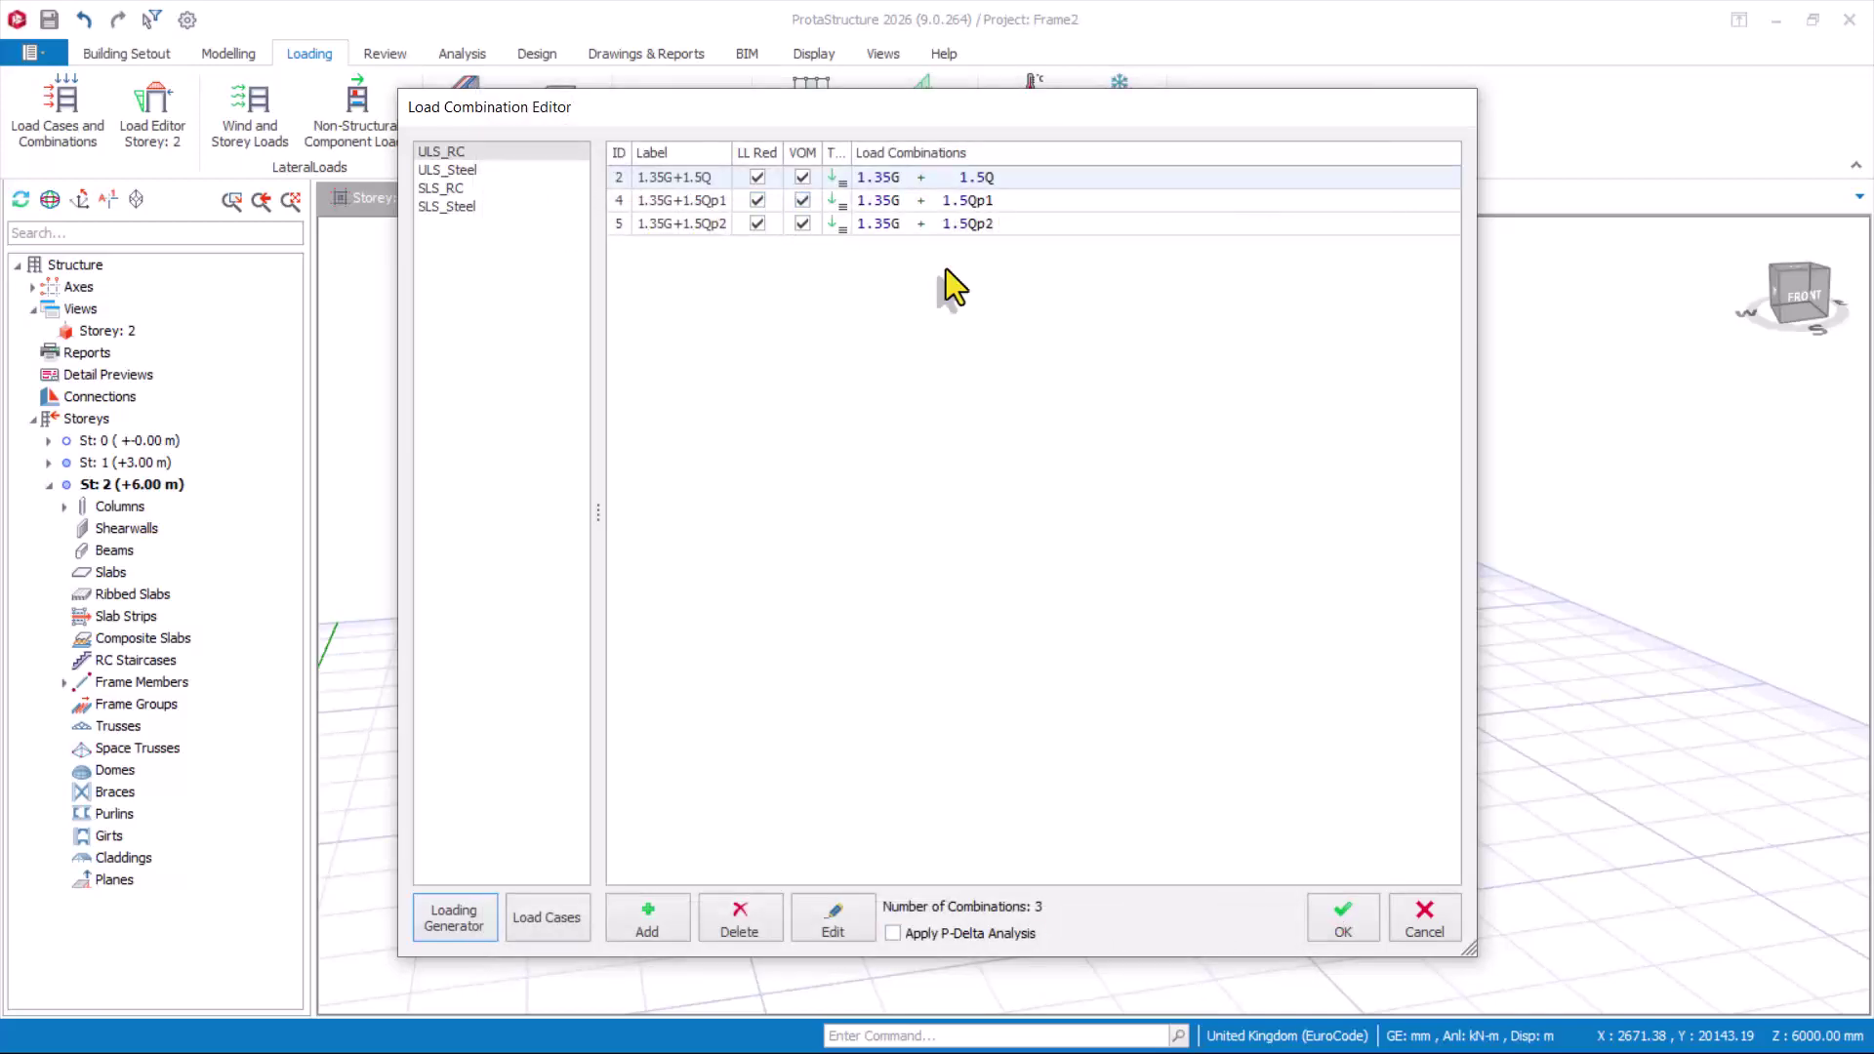
{"action": "left_click", "coordinate": [1347, 935]}
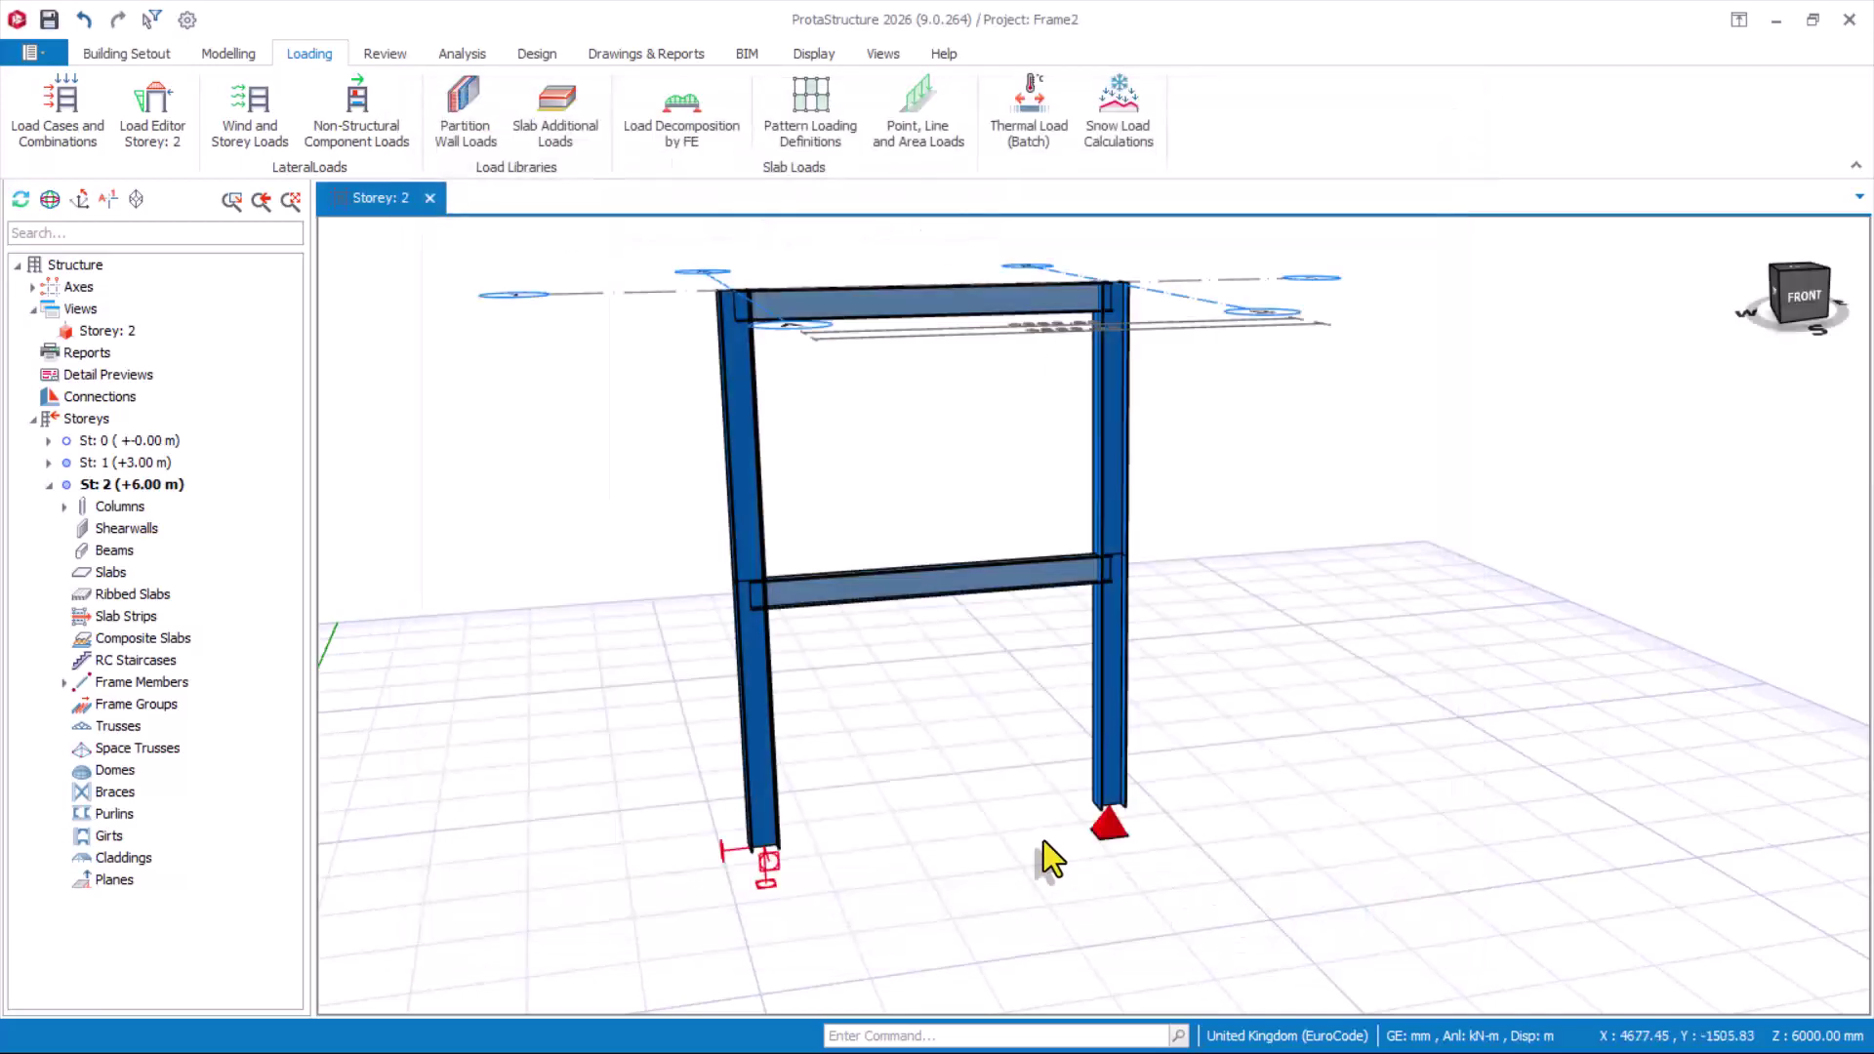
Step: Switch to the image viewer to check the loads on the reference frame sketch, and return to ProtaStructure to inspect the model
{"action": "scroll", "coordinate": [818, 717], "scroll_direction": "down", "scroll_amount": 2}
{"action": "middle_click_drag", "start_coordinate": [1084, 764], "coordinate": [1039, 699]}
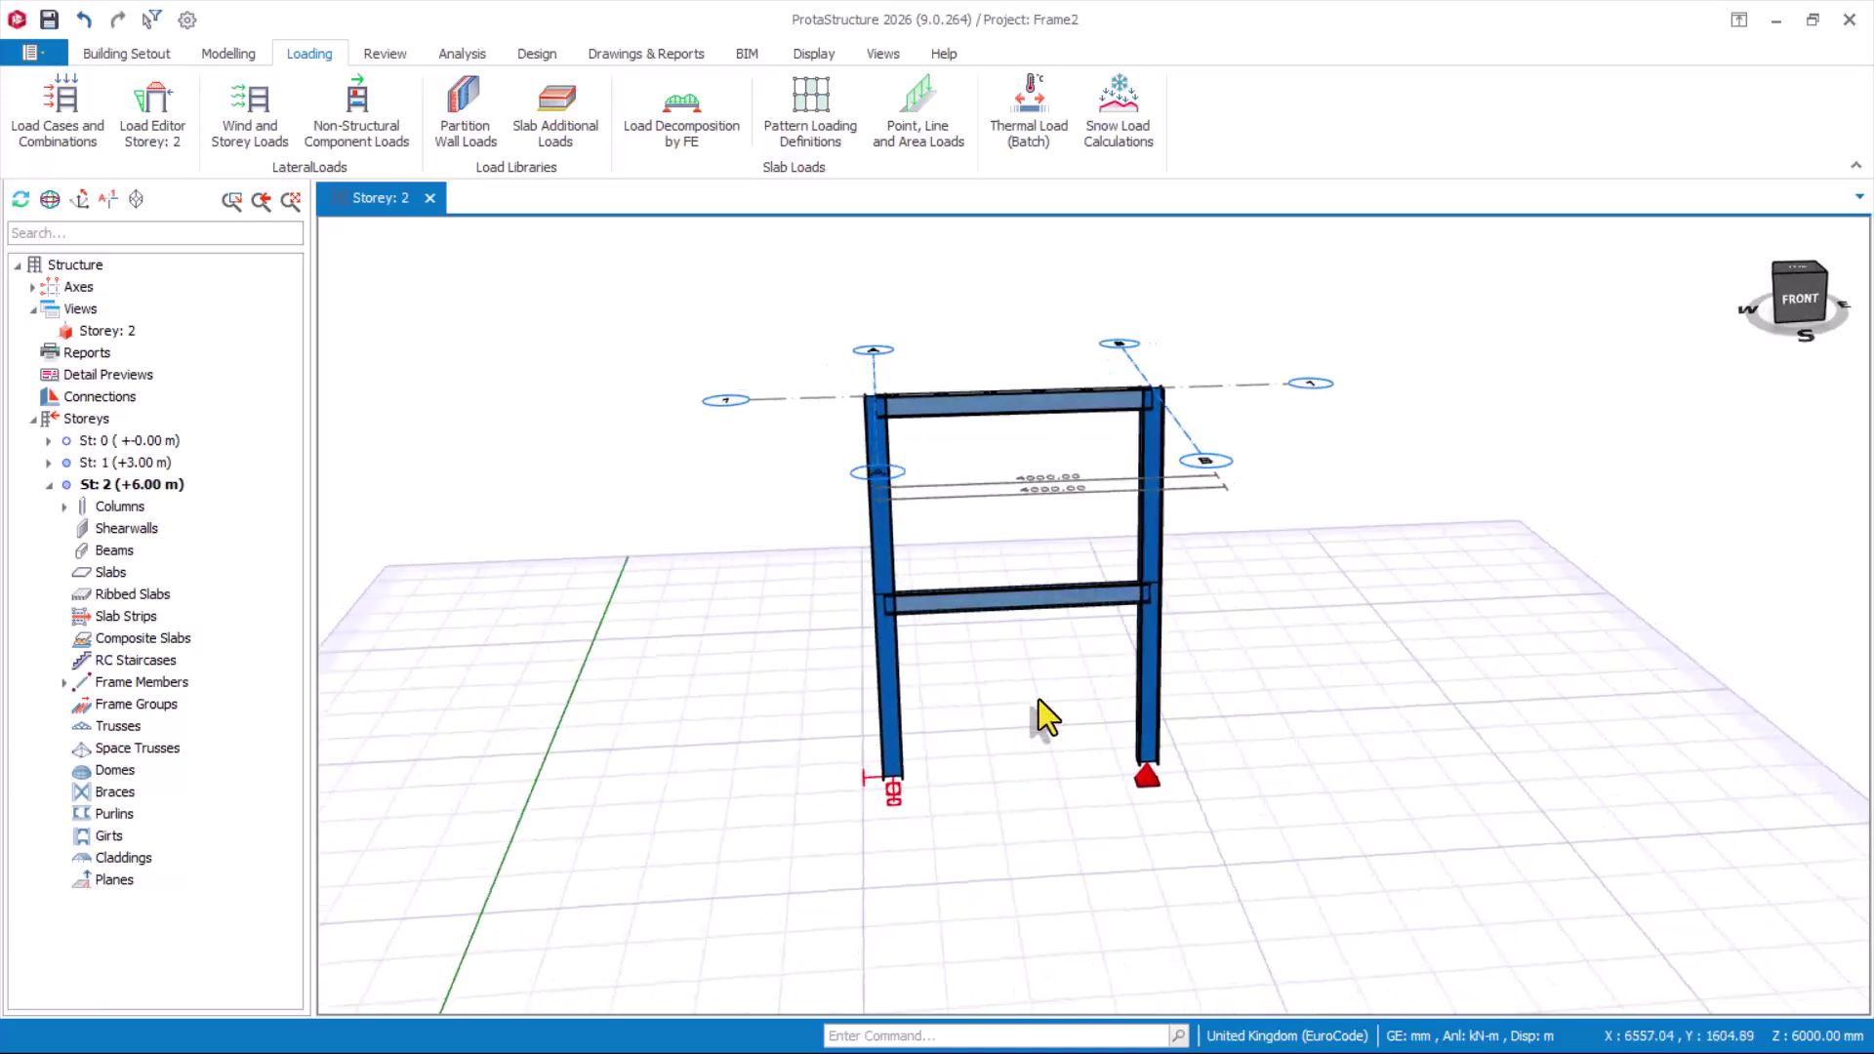
{"action": "scroll", "coordinate": [1039, 699], "scroll_direction": "up", "scroll_amount": 3}
{"action": "scroll", "coordinate": [1036, 682], "scroll_direction": "down", "scroll_amount": 1}
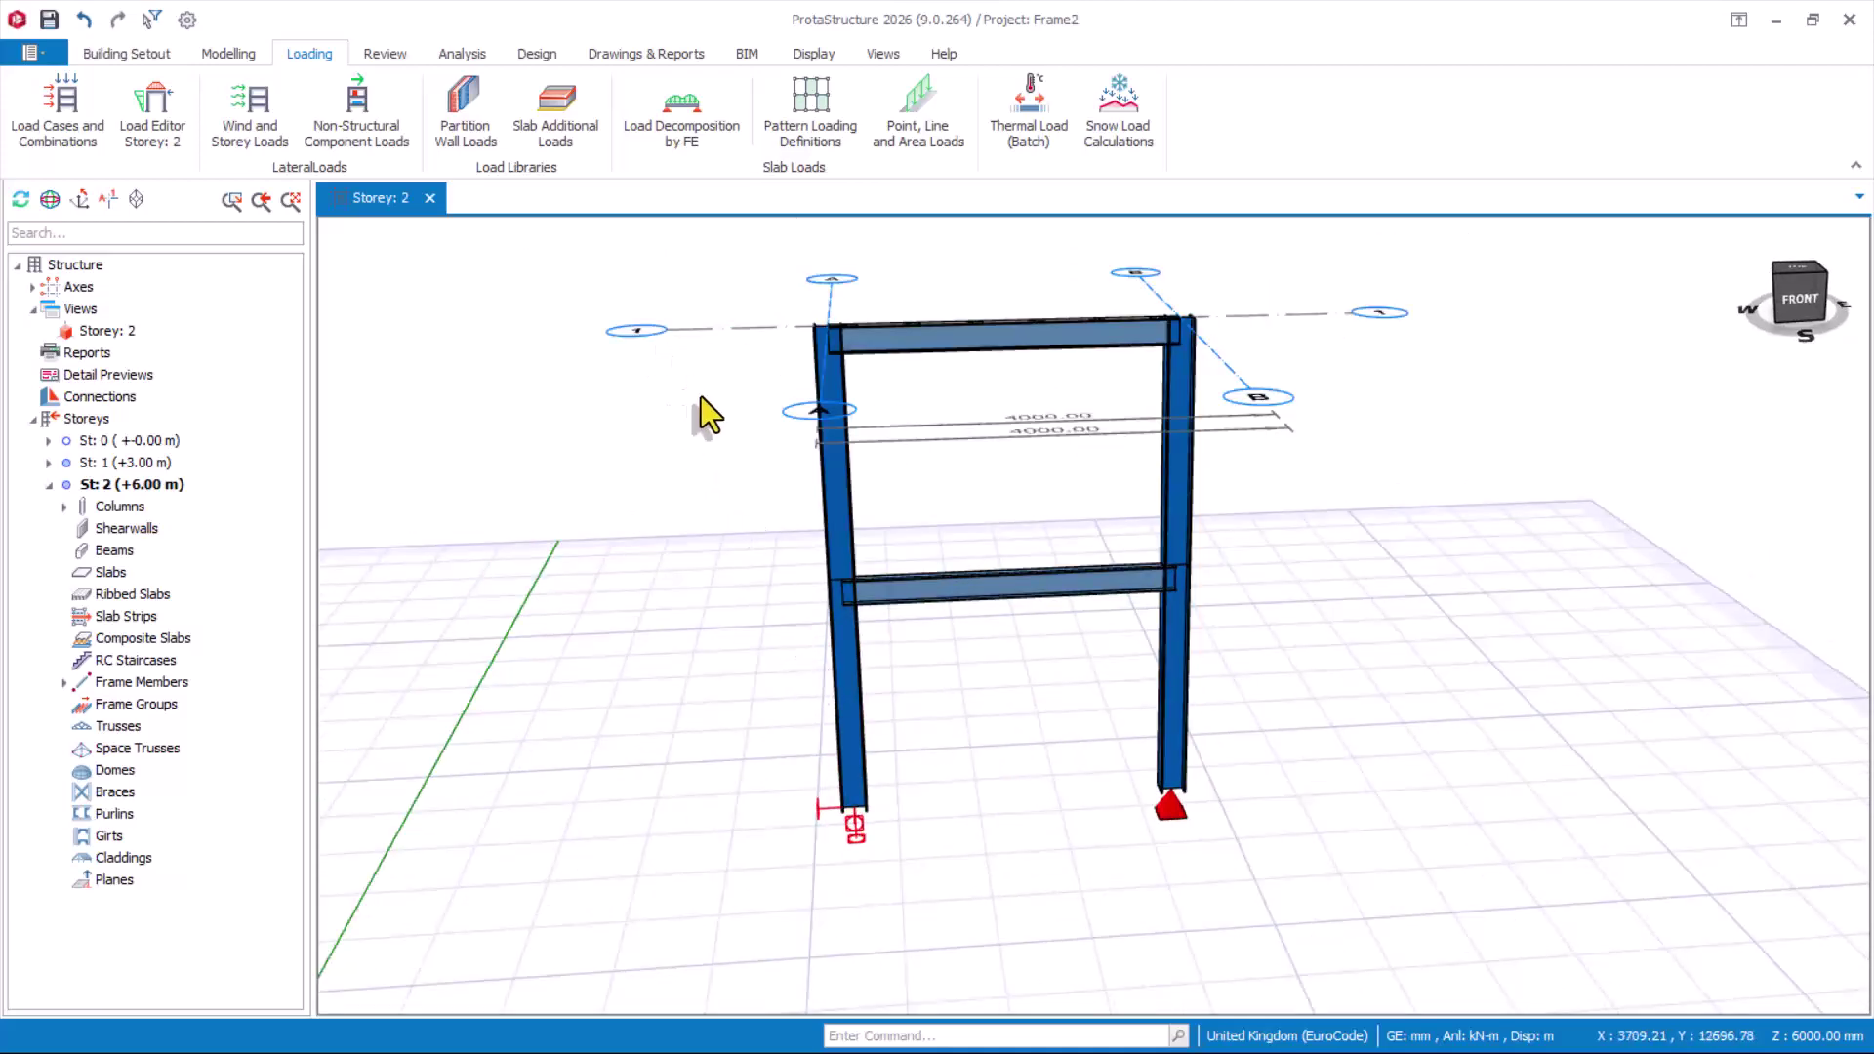
{"action": "key", "text": "alt+Tab"}
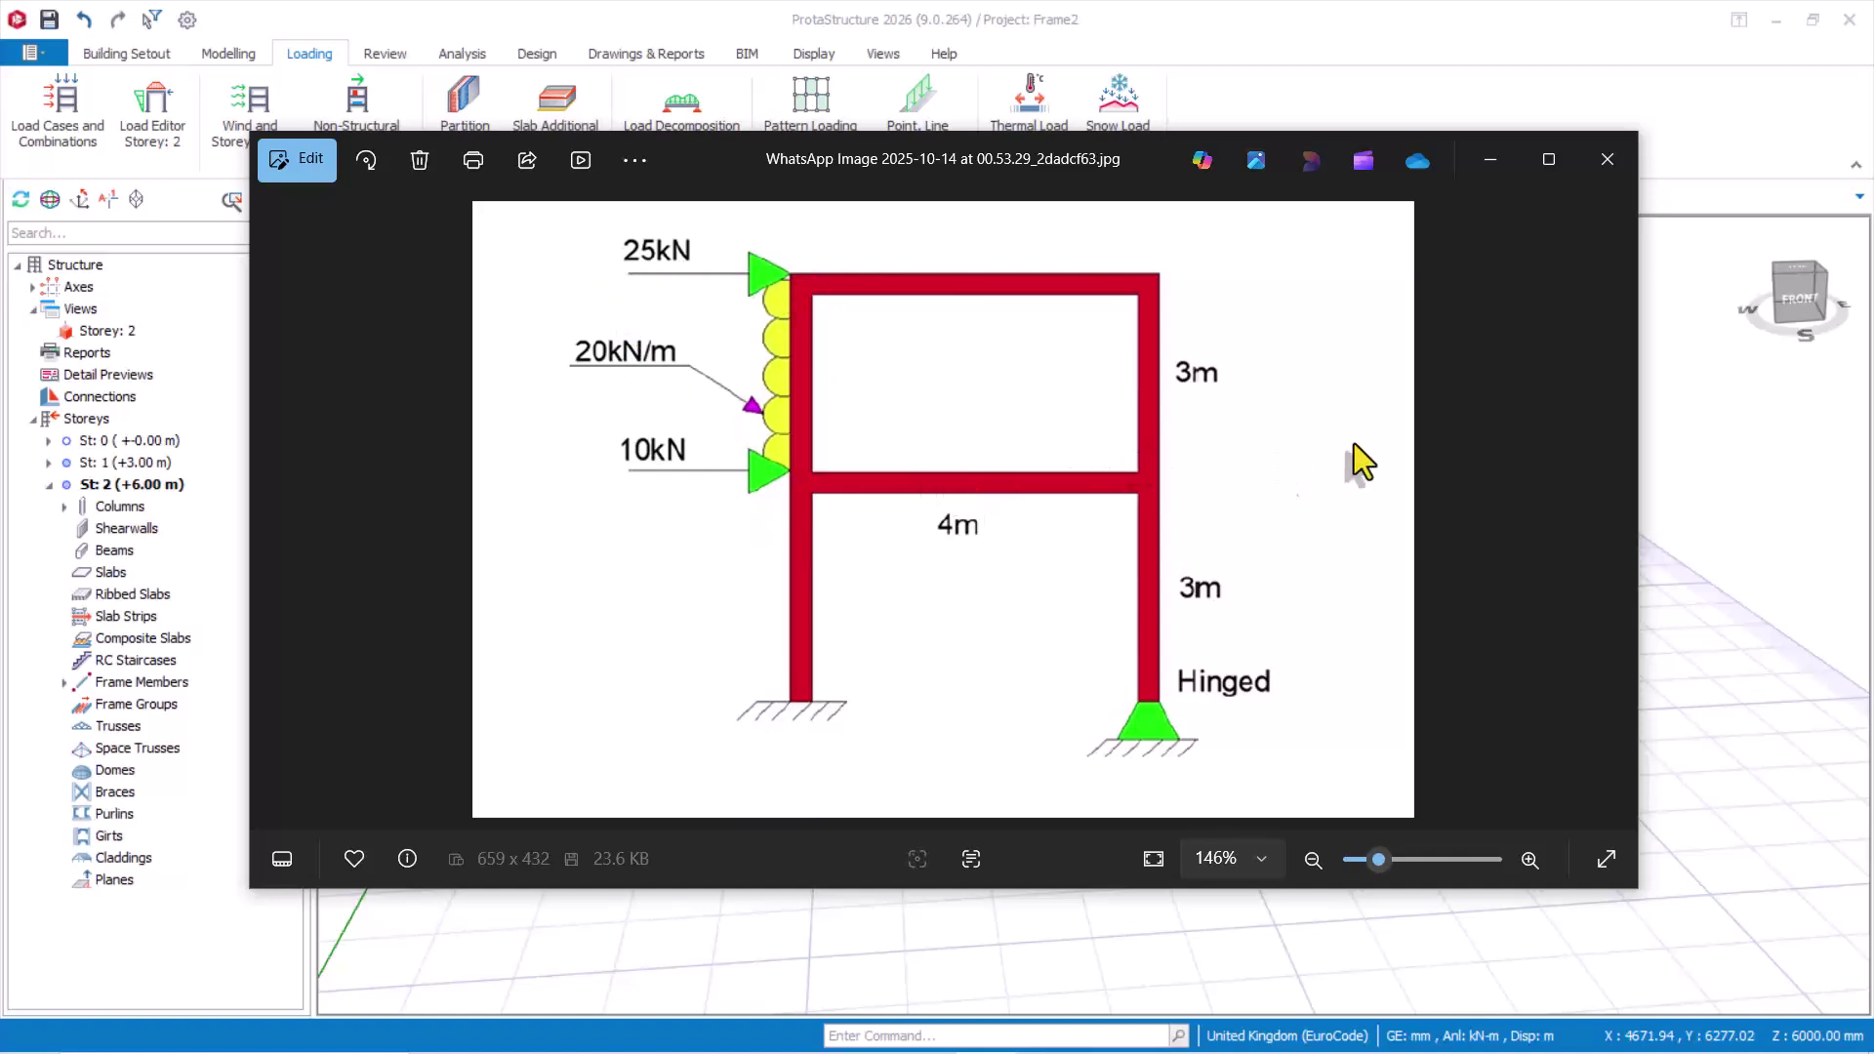
{"action": "left_click", "coordinate": [1731, 470]}
{"action": "middle_click_drag", "start_coordinate": [1009, 605], "coordinate": [930, 651]}
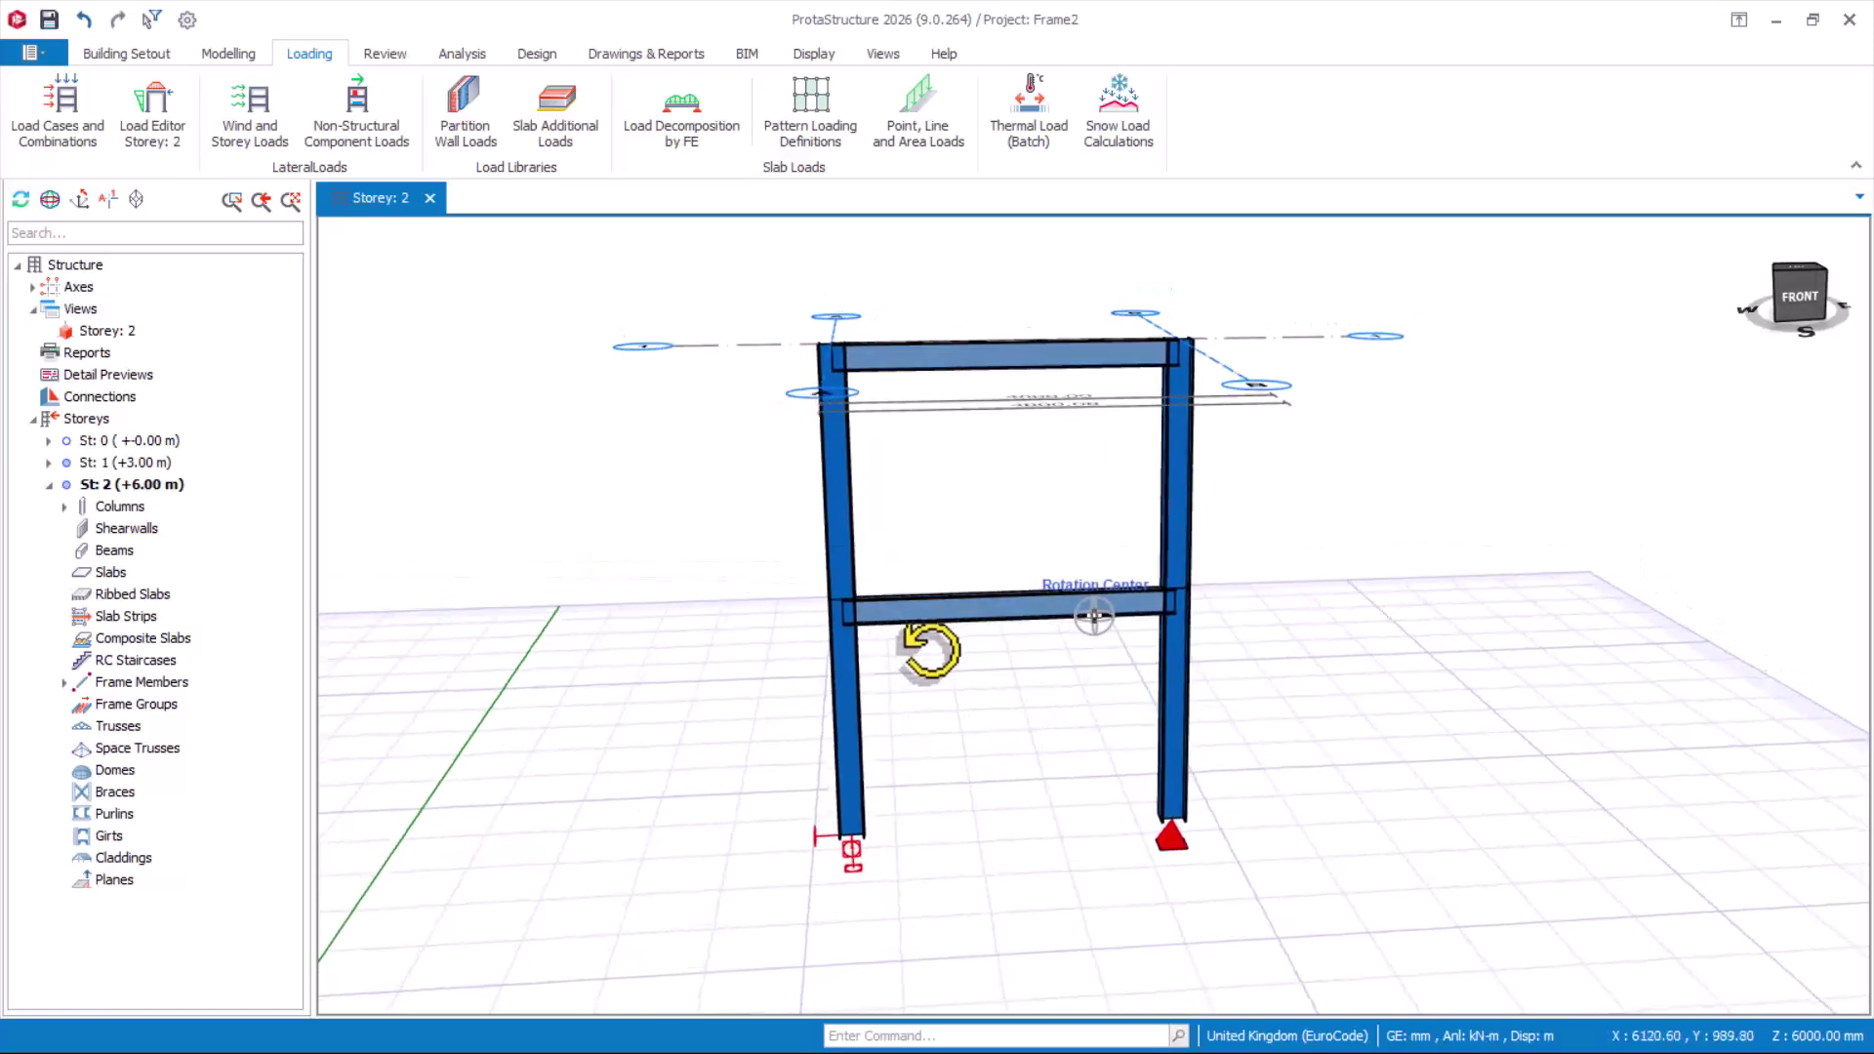
{"action": "right_click", "coordinate": [931, 650]}
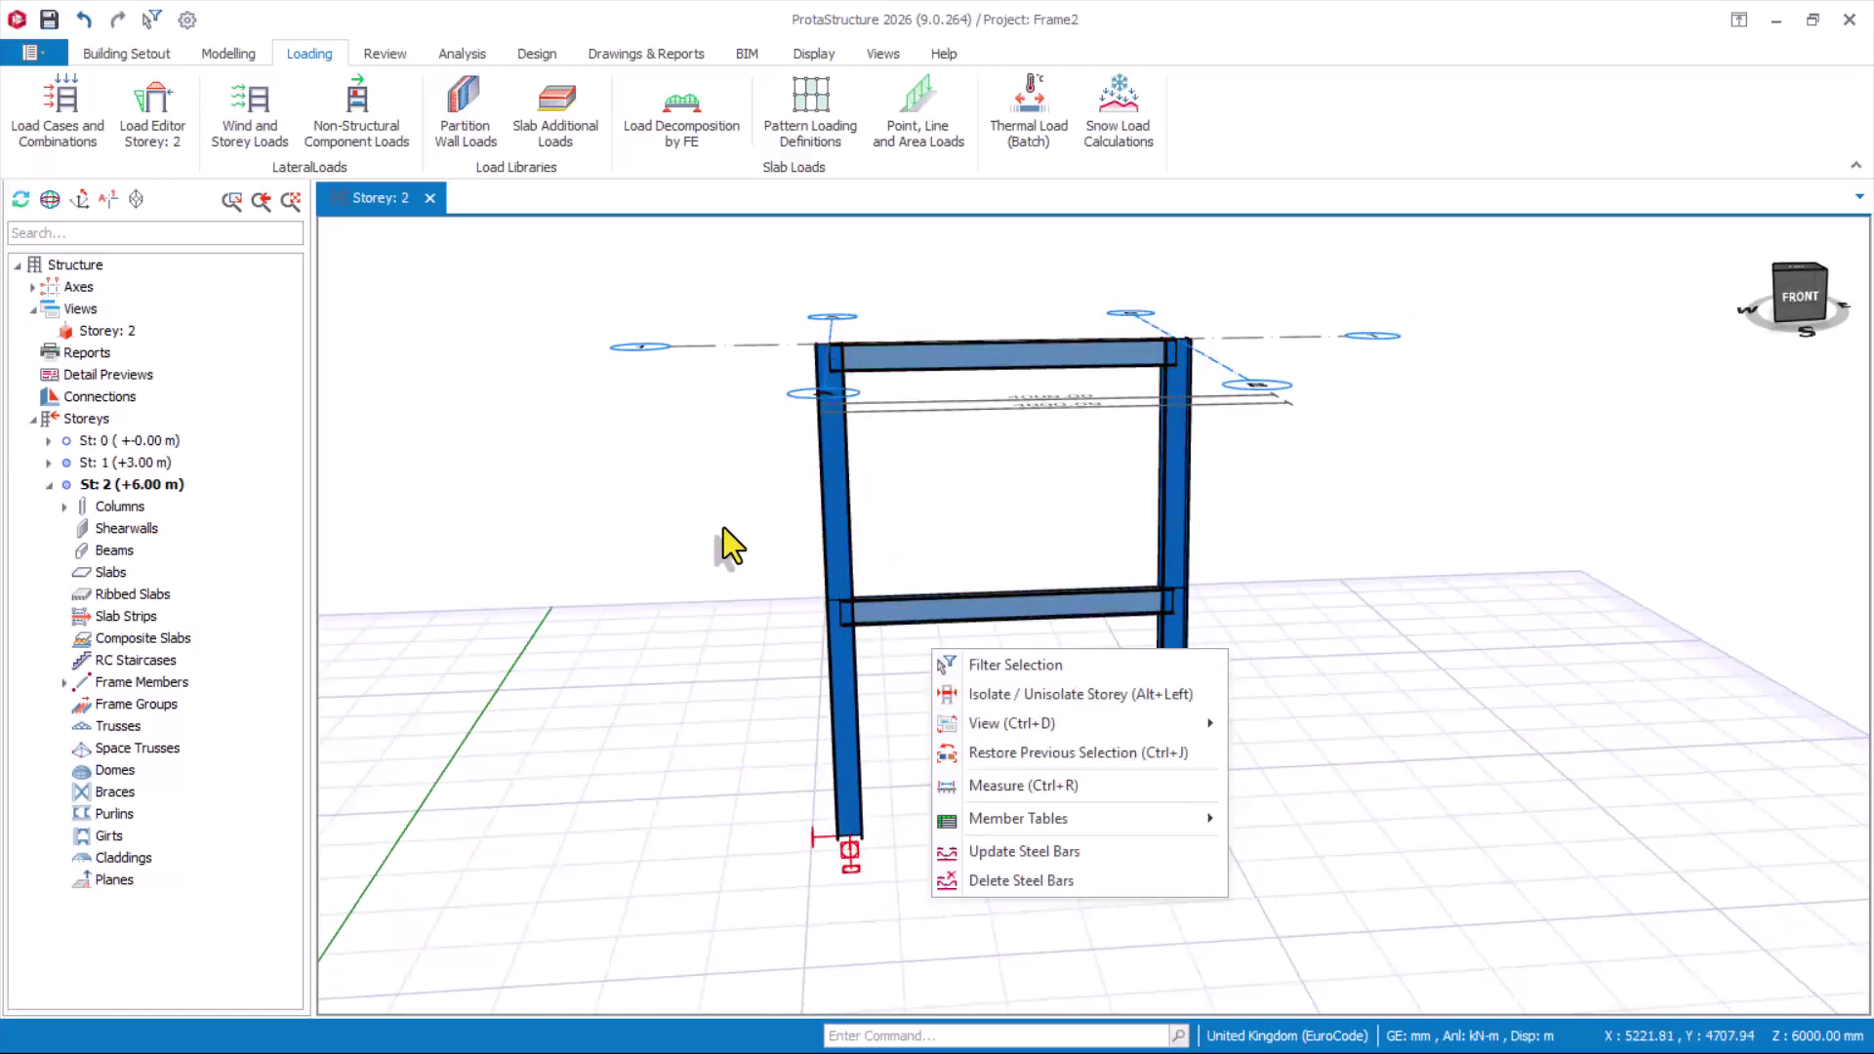
{"action": "middle_click_drag", "start_coordinate": [723, 528], "coordinate": [712, 420]}
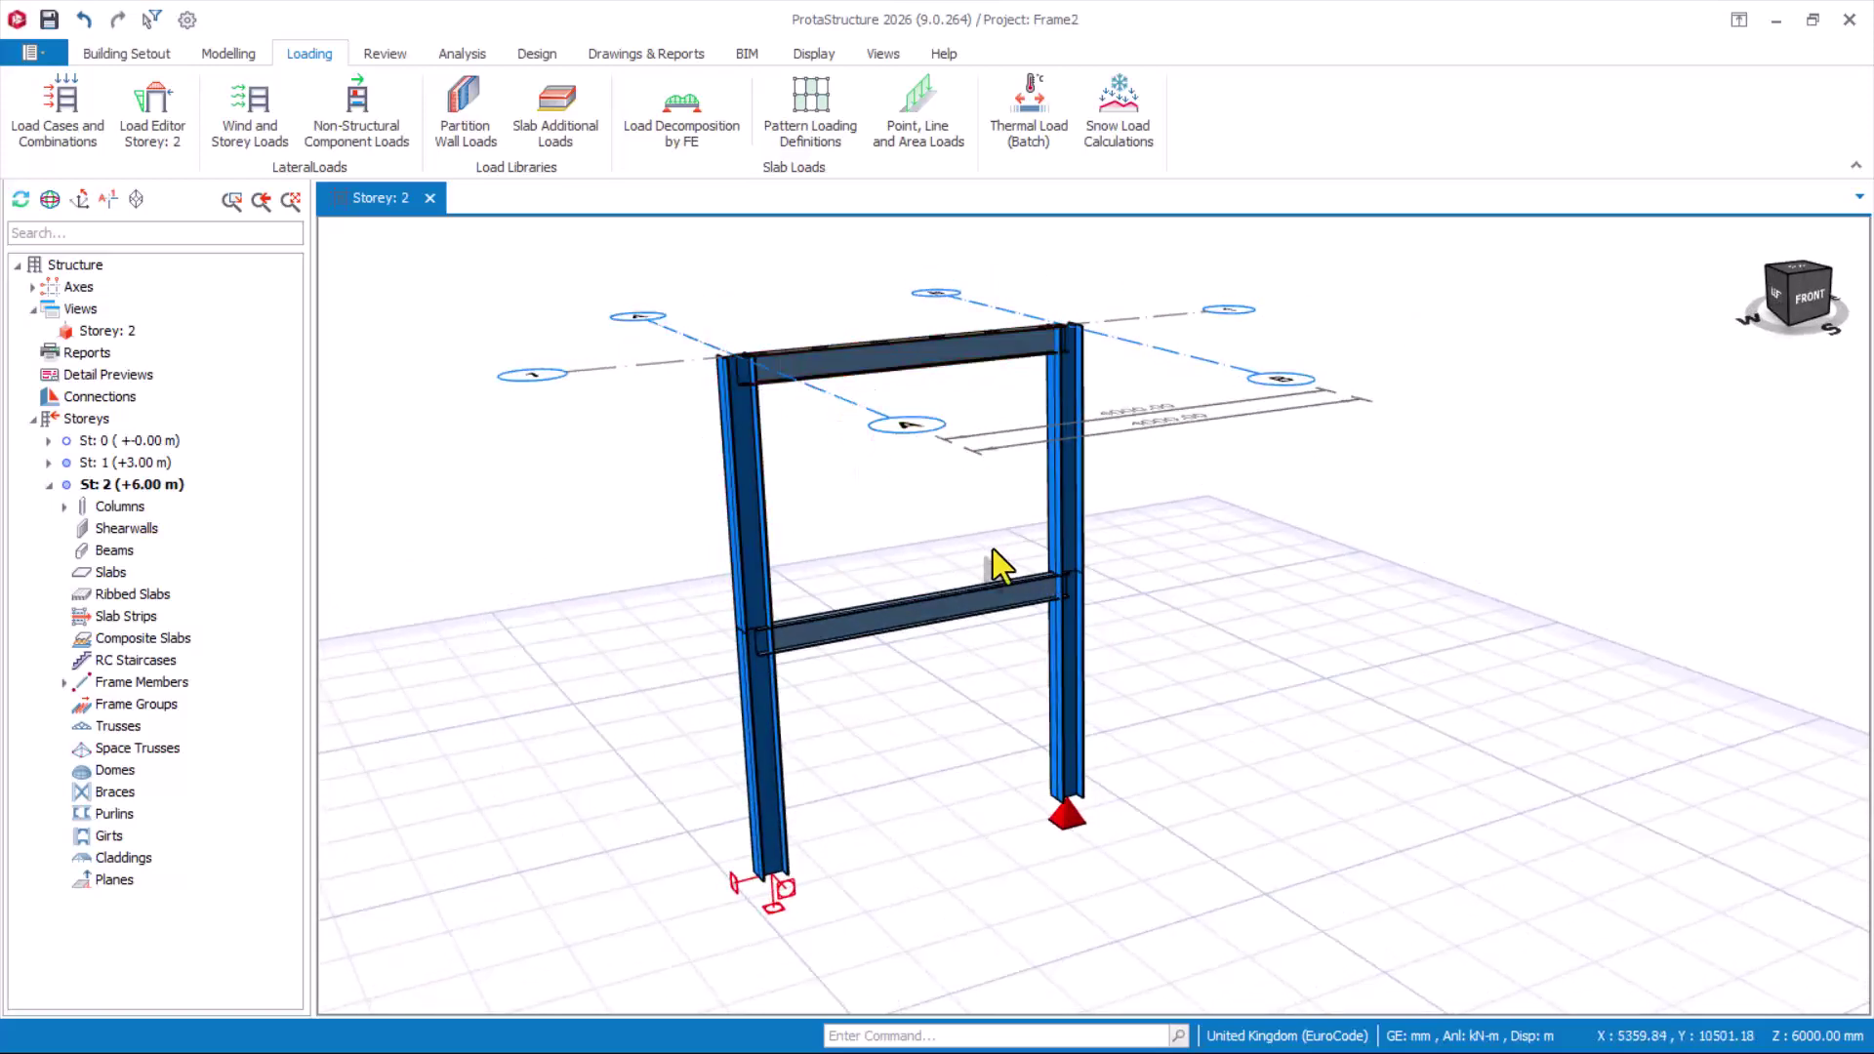
Step: Open the load editor for storey 2 and choose dead load case G as the active case
{"action": "left_click", "coordinate": [132, 133]}
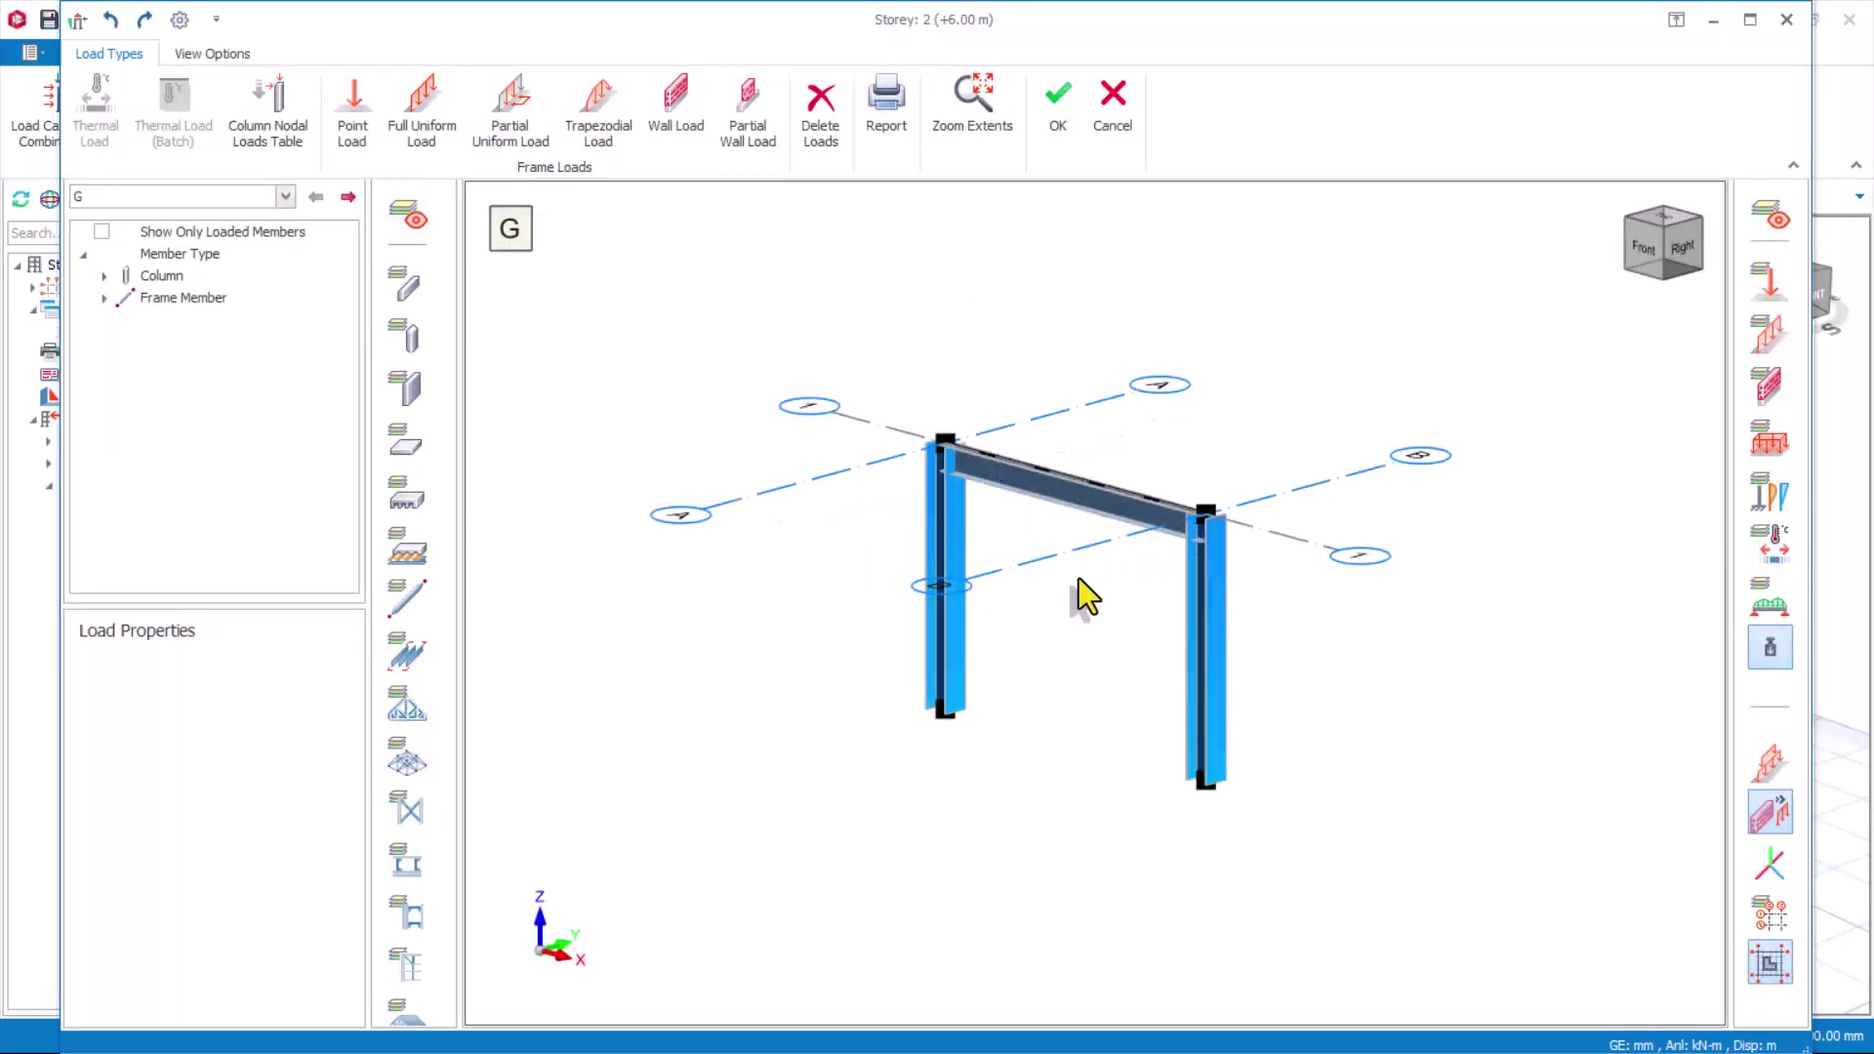
{"action": "scroll", "coordinate": [1023, 619], "scroll_direction": "down", "scroll_amount": 2}
{"action": "middle_click_drag", "start_coordinate": [1023, 619], "coordinate": [976, 624]}
{"action": "scroll", "coordinate": [905, 589], "scroll_direction": "up", "scroll_amount": 4}
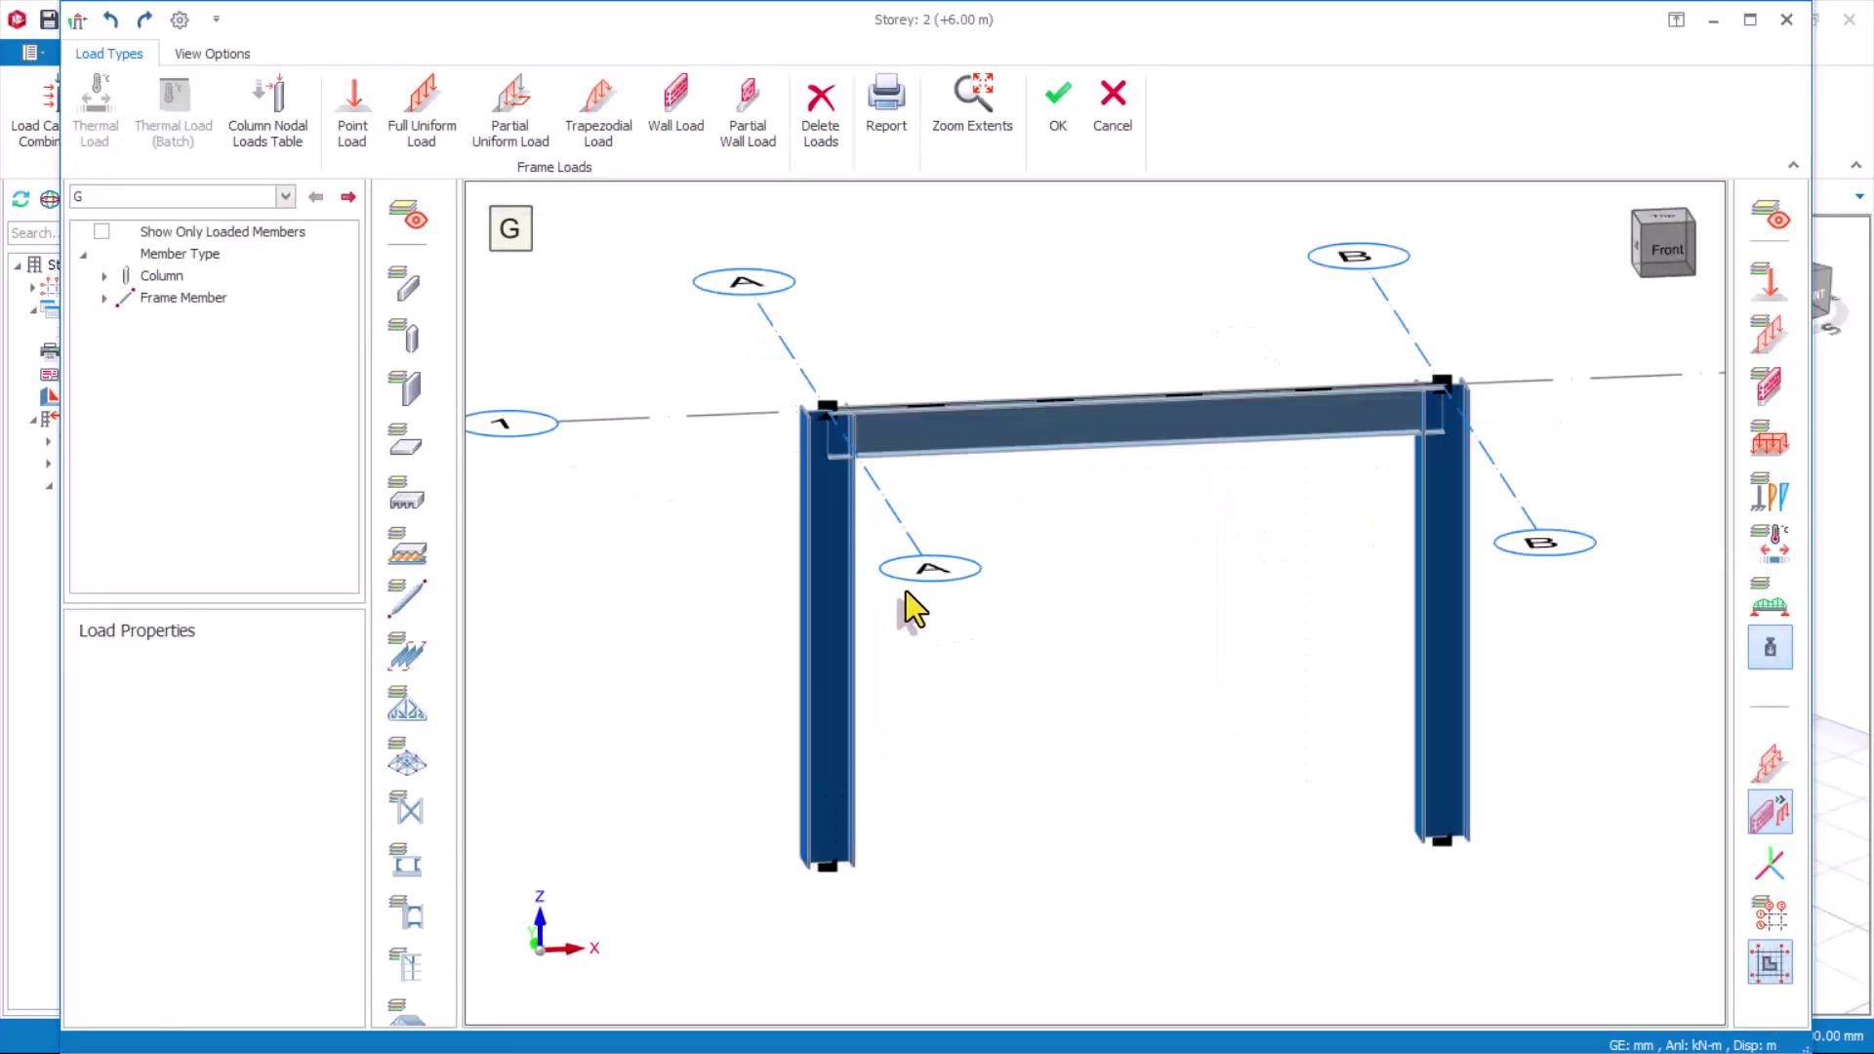
{"action": "scroll", "coordinate": [1105, 626], "scroll_direction": "down", "scroll_amount": 2}
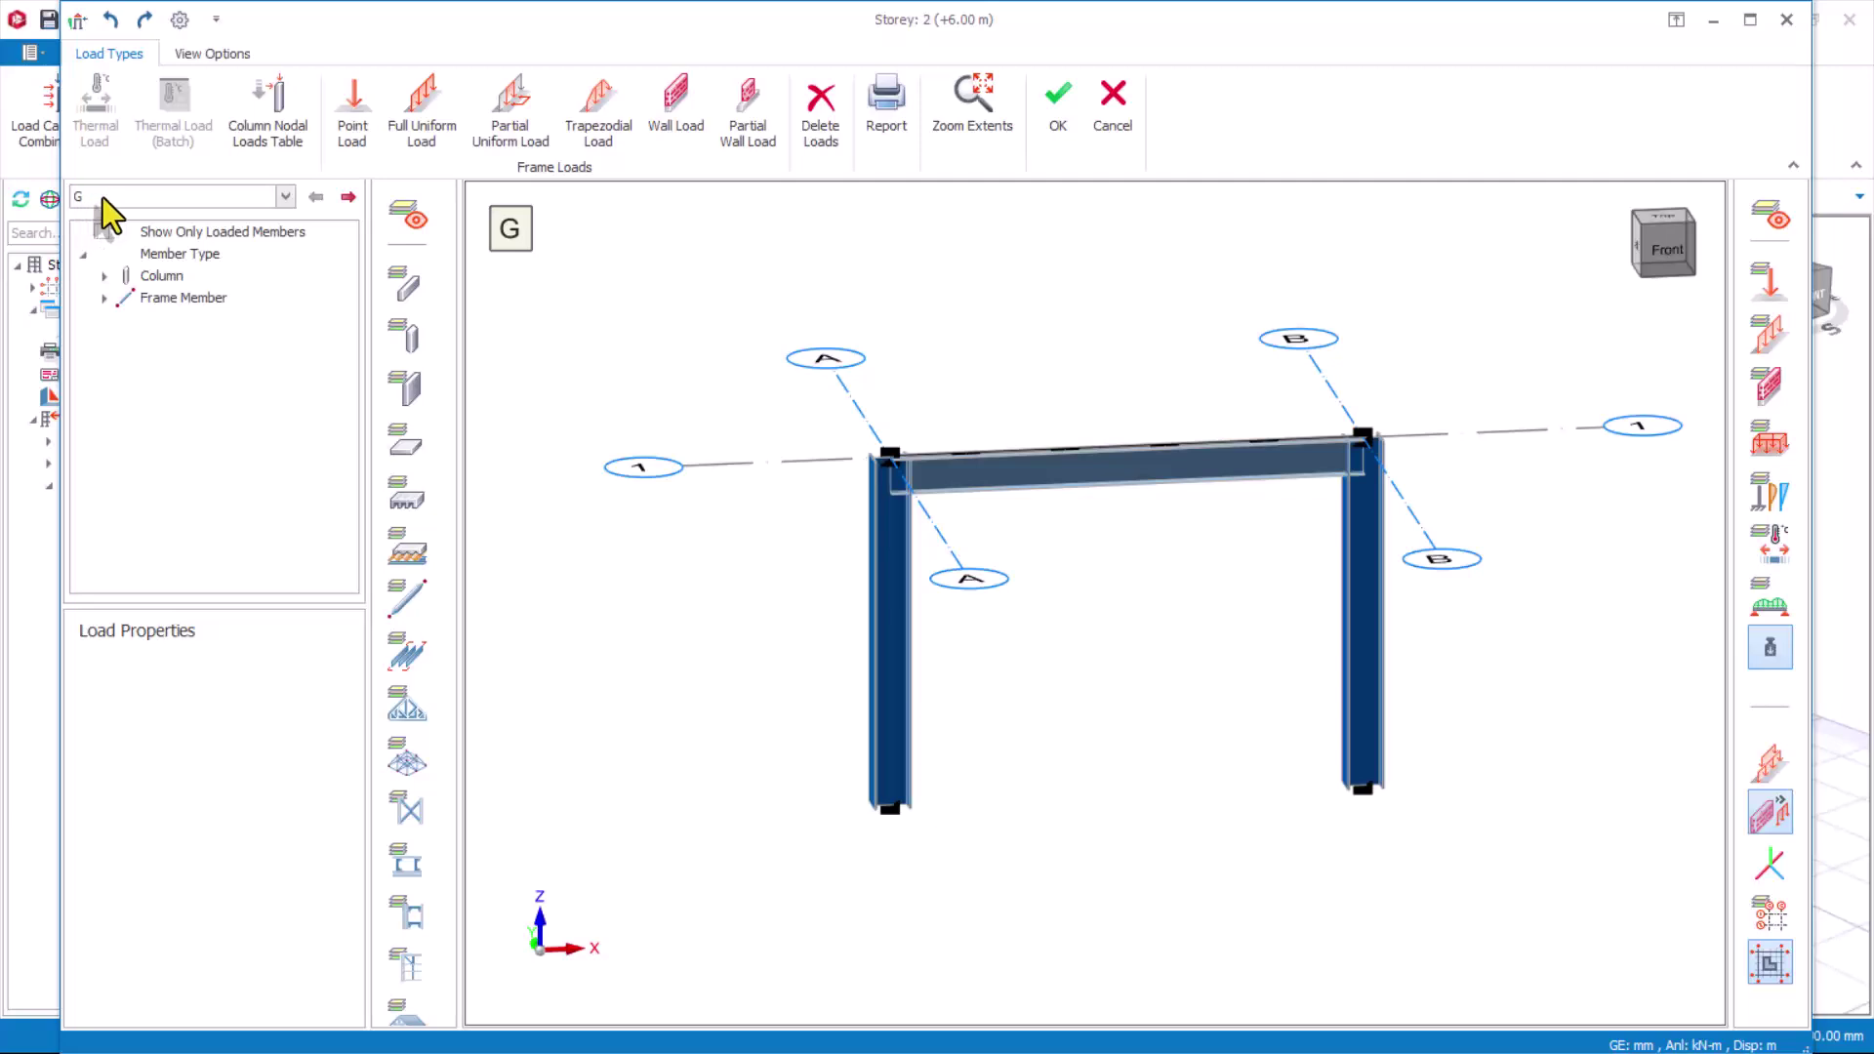
{"action": "left_click", "coordinate": [183, 198]}
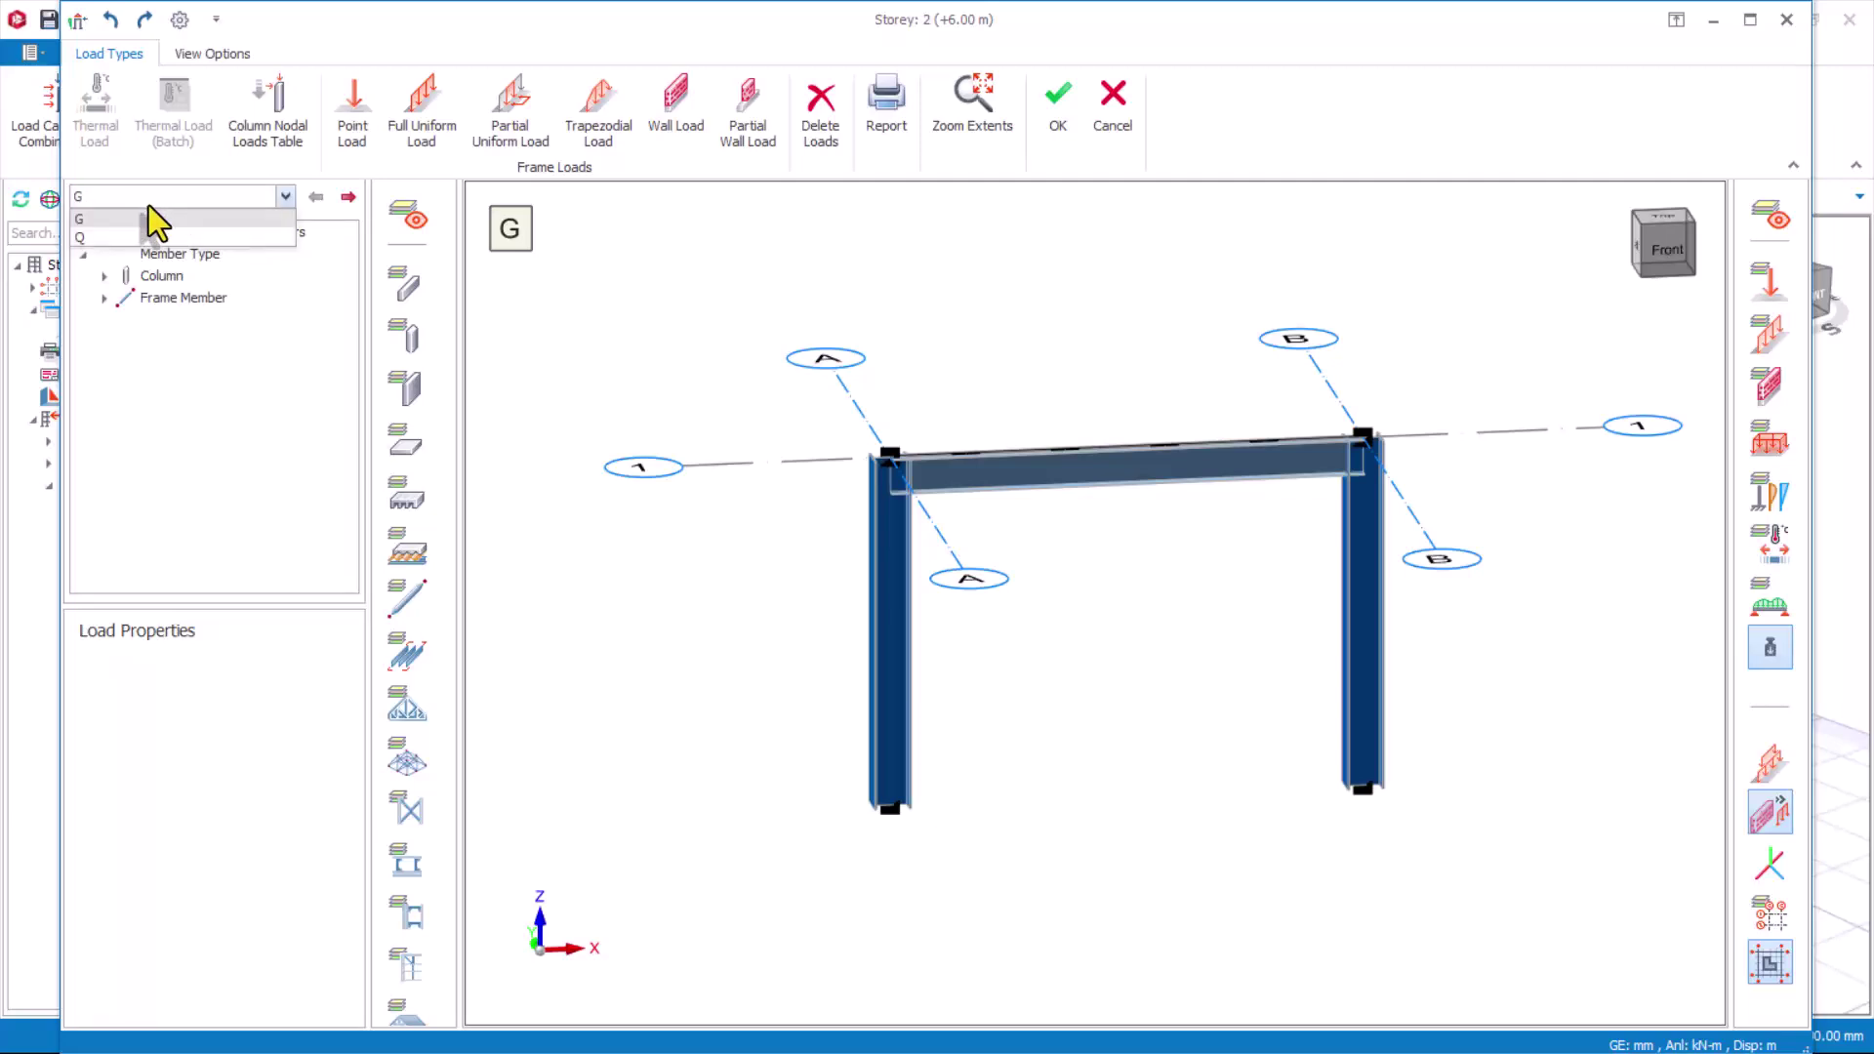
{"action": "left_click", "coordinate": [86, 220]}
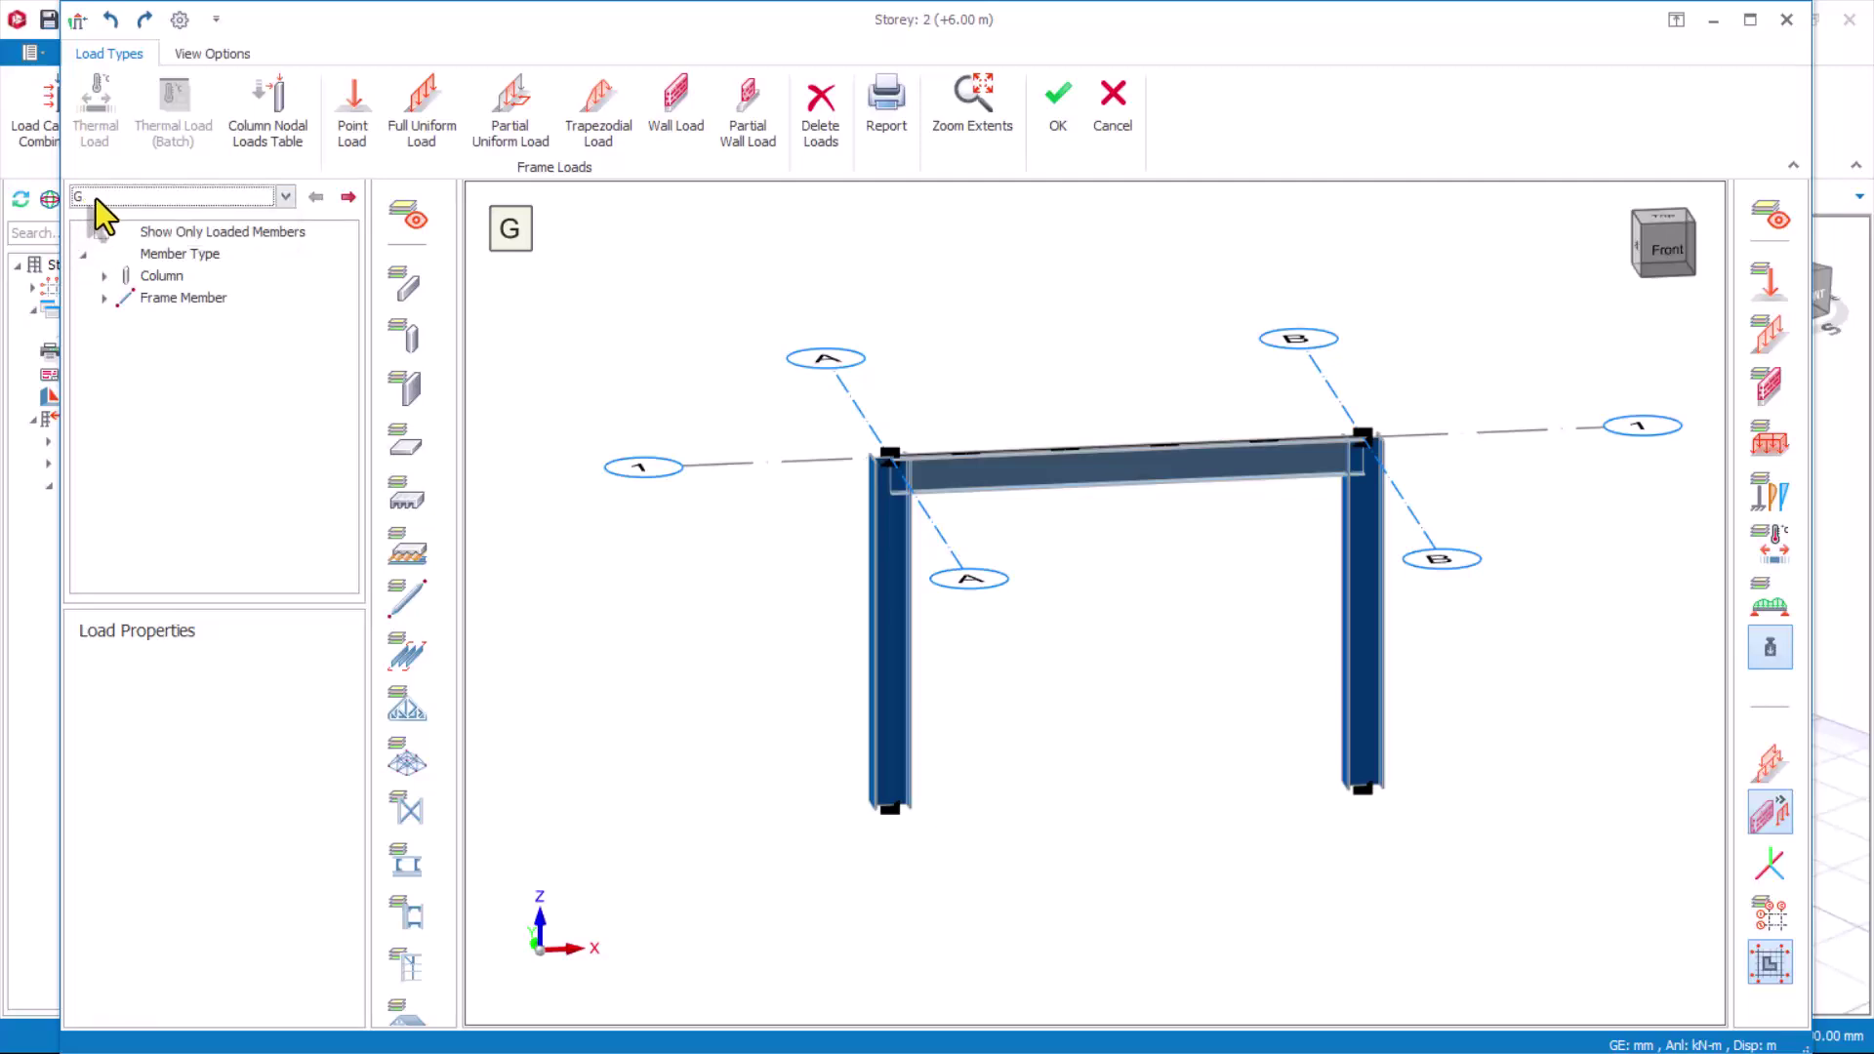
Step: Apply a 20 kN/m full uniform load in the Global X direction to the storey 2 column at axis A
{"action": "left_click", "coordinate": [415, 125]}
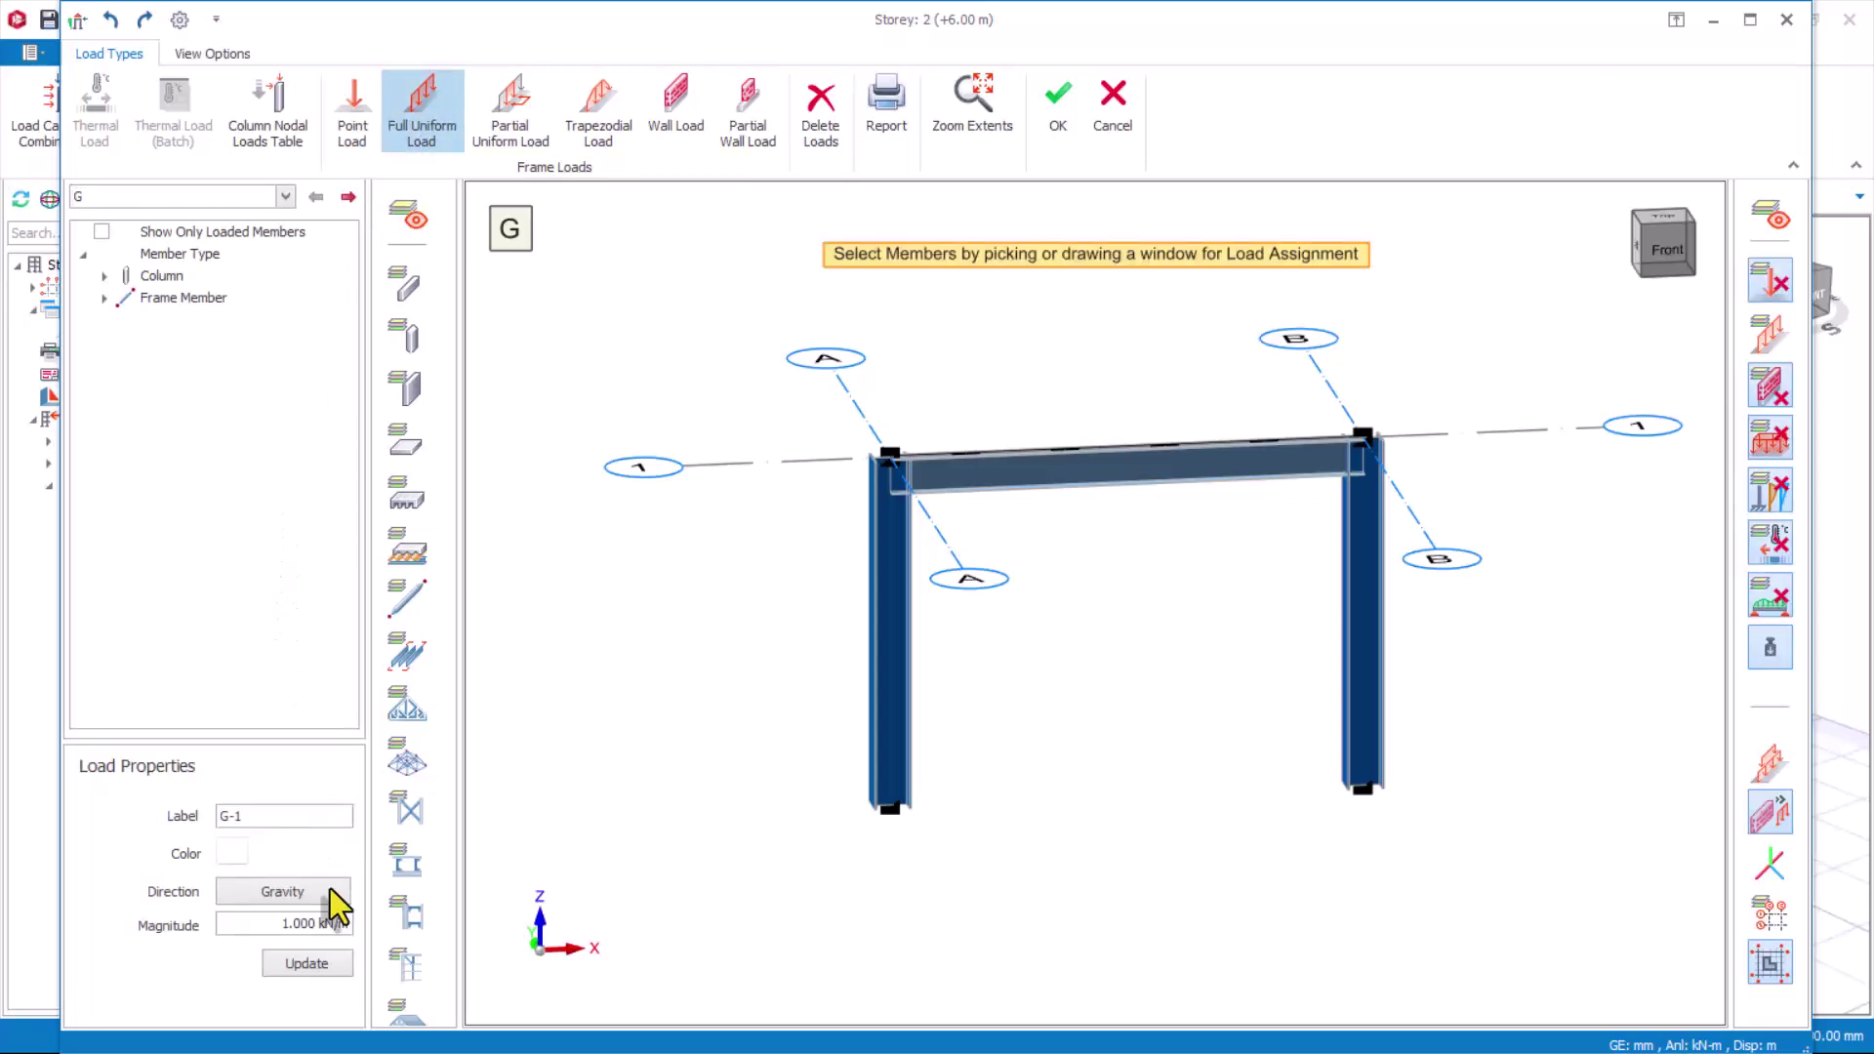
{"action": "left_click_drag", "start_coordinate": [251, 928], "coordinate": [340, 939]}
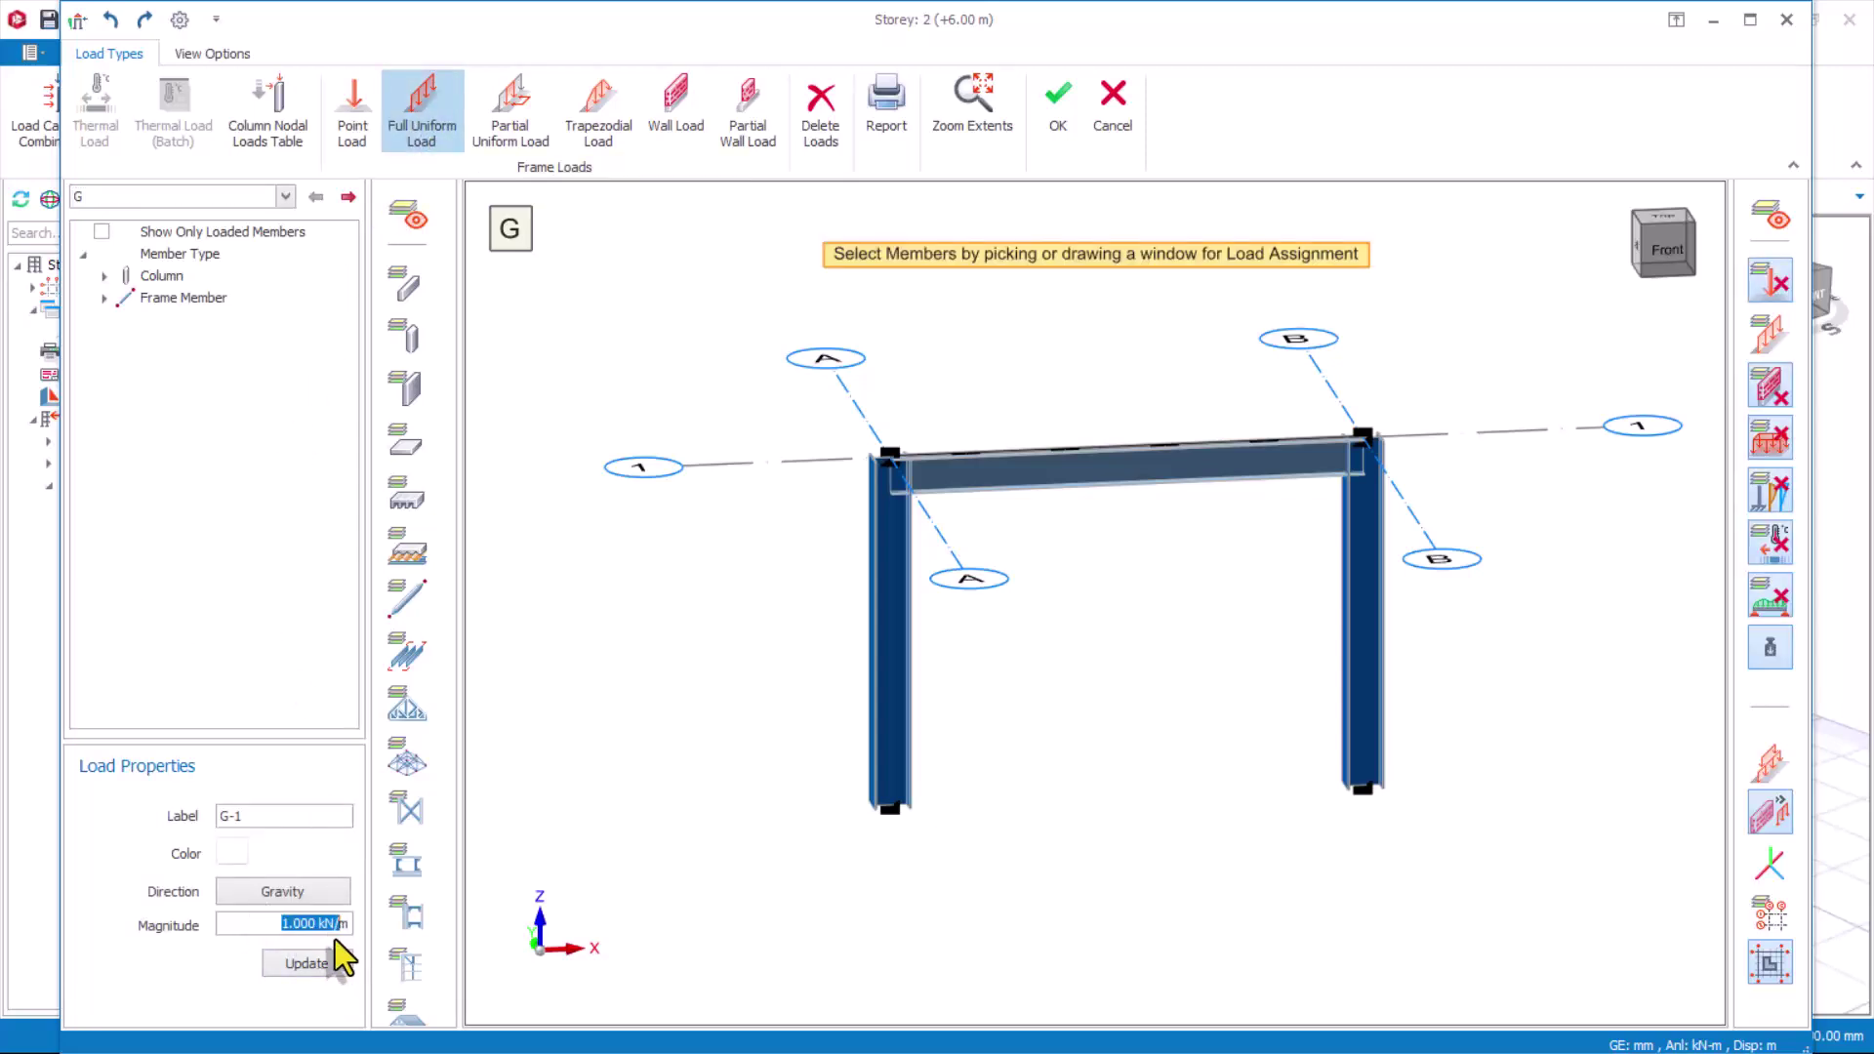
{"action": "type", "text": "20"}
{"action": "left_click", "coordinate": [292, 894]}
{"action": "left_click", "coordinate": [140, 760]}
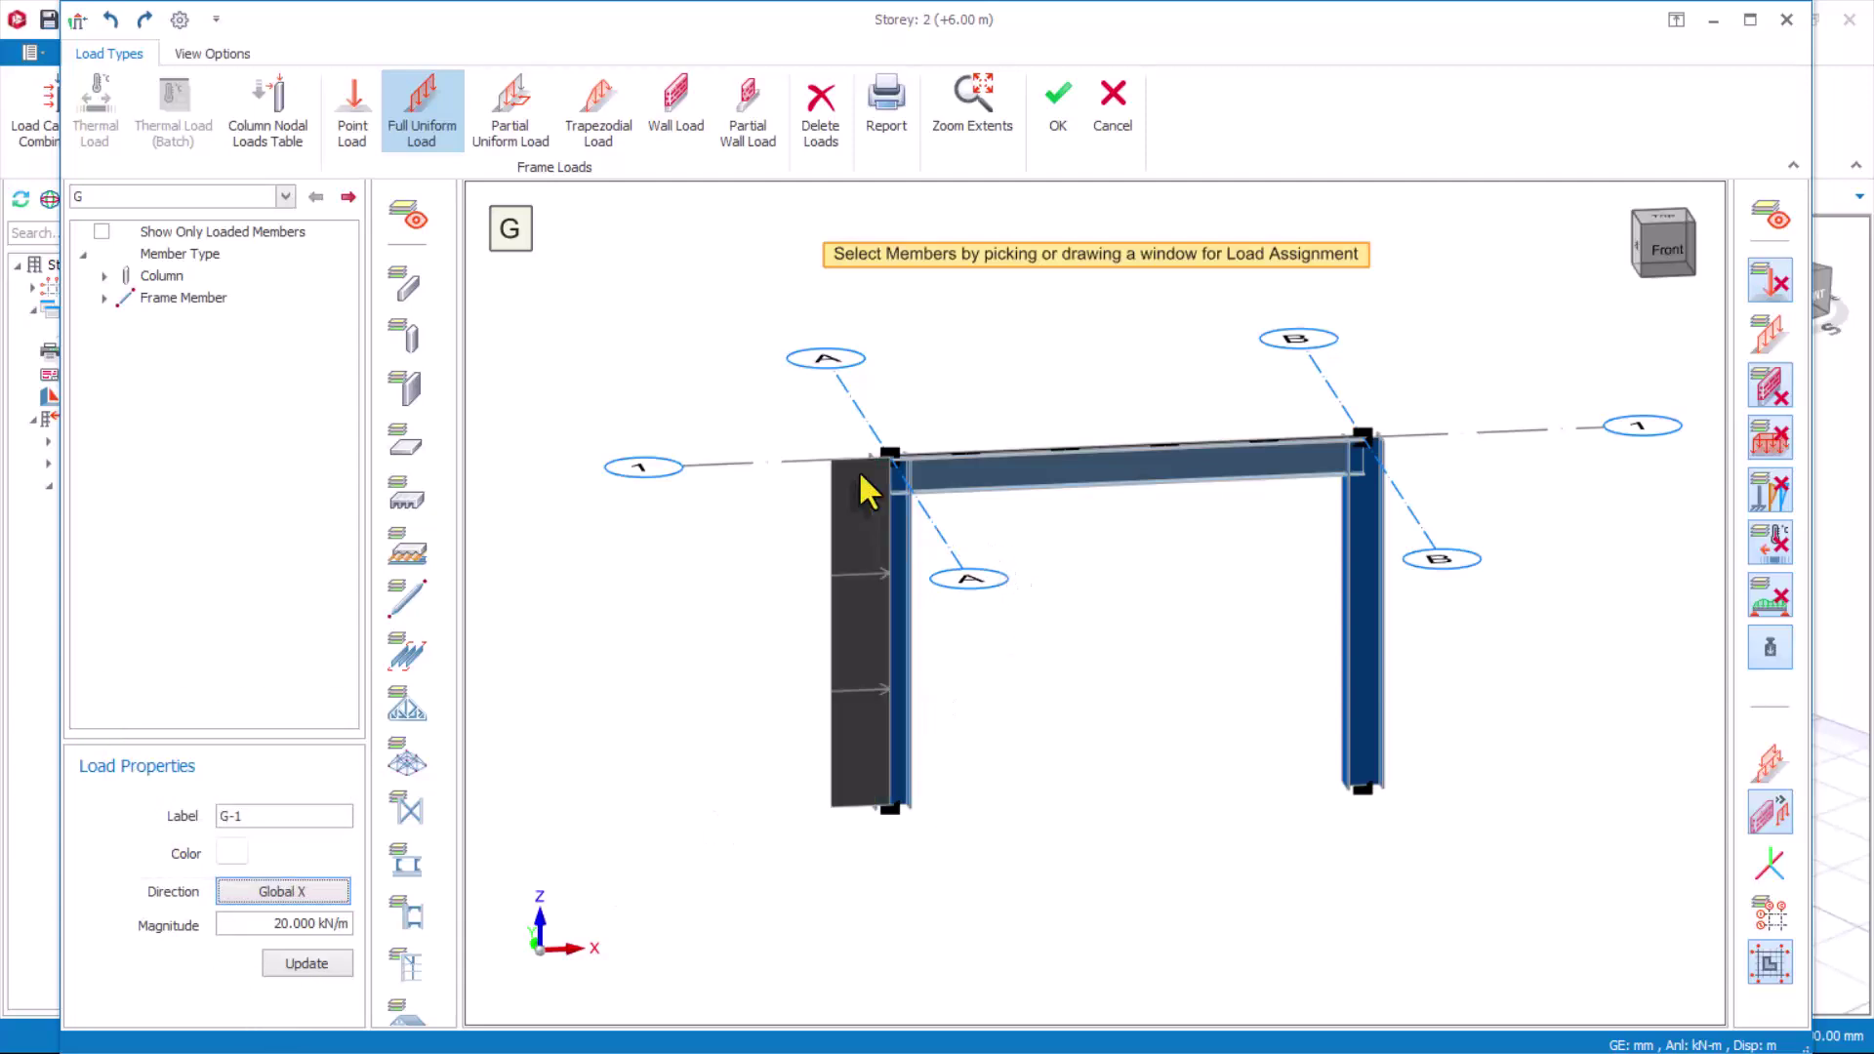
{"action": "left_click", "coordinate": [870, 588]}
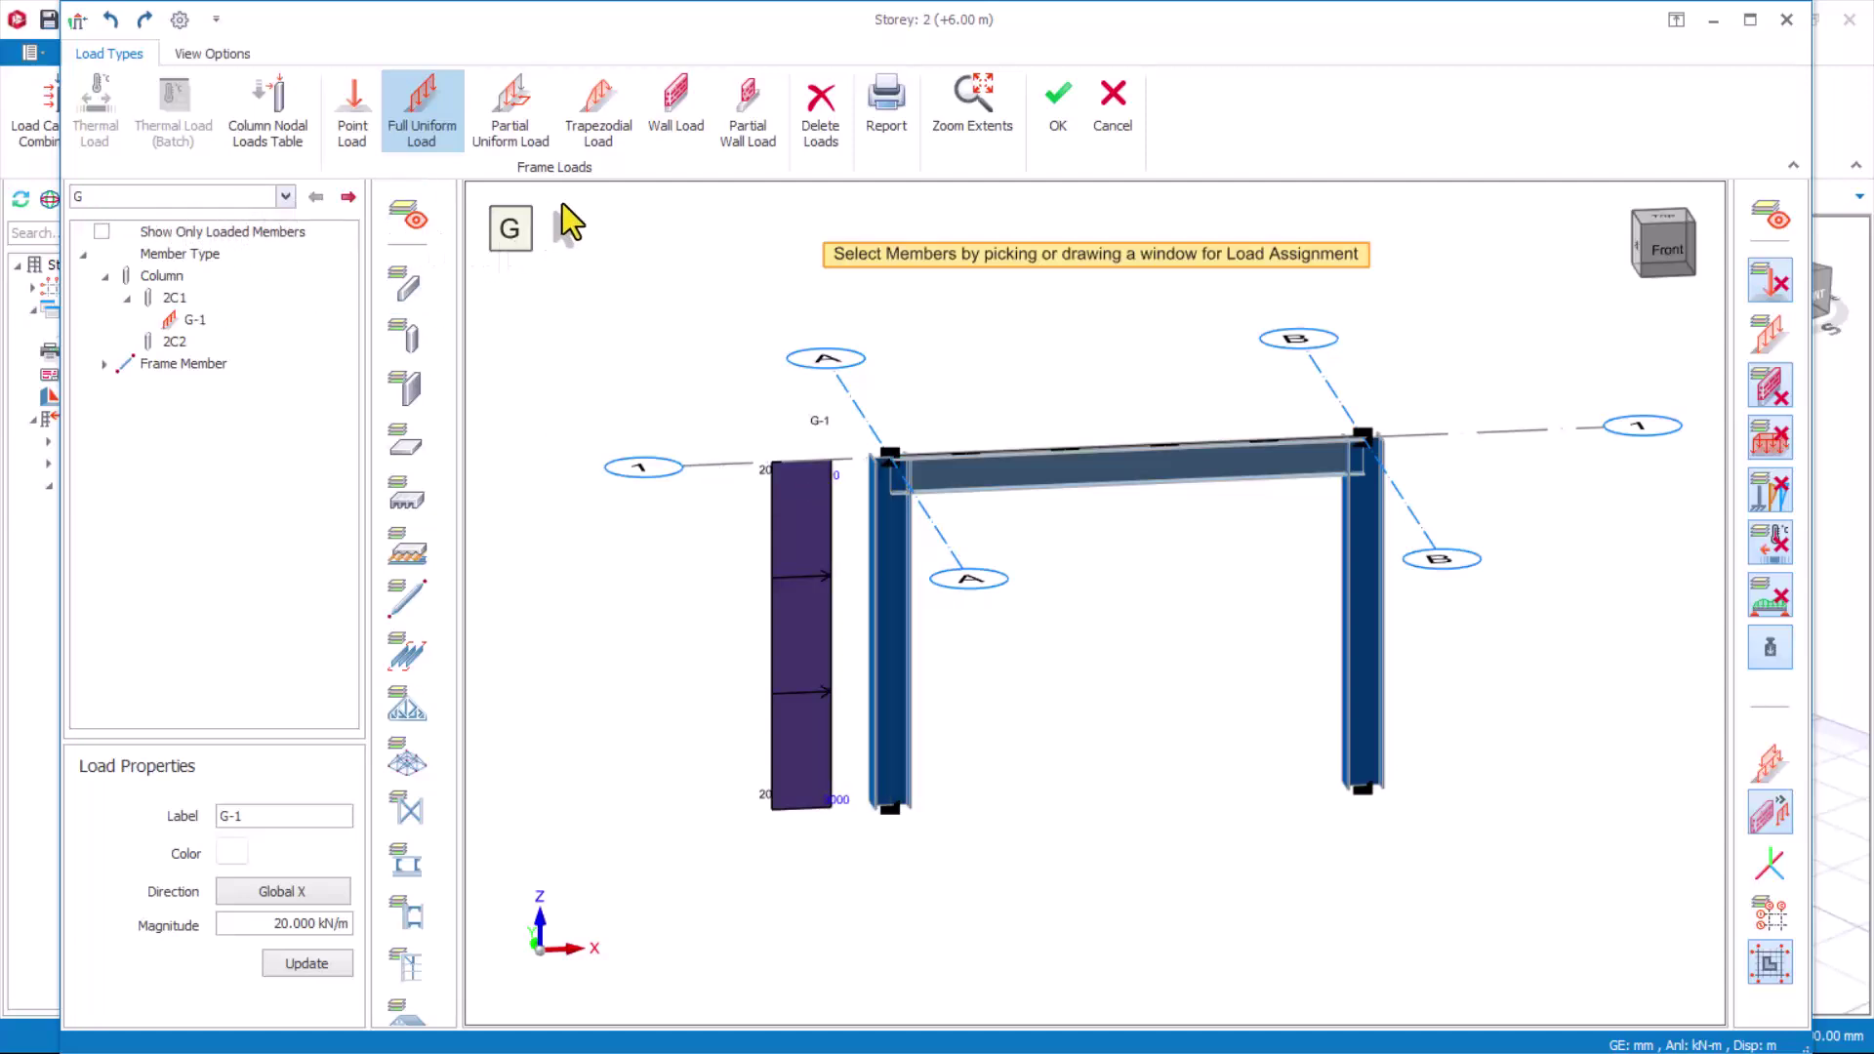
Step: Apply a 25 kN point load in the Global X direction at the top of the storey 2 column at axis A, under load case Q
{"action": "left_click", "coordinate": [355, 132]}
{"action": "left_click", "coordinate": [285, 197]}
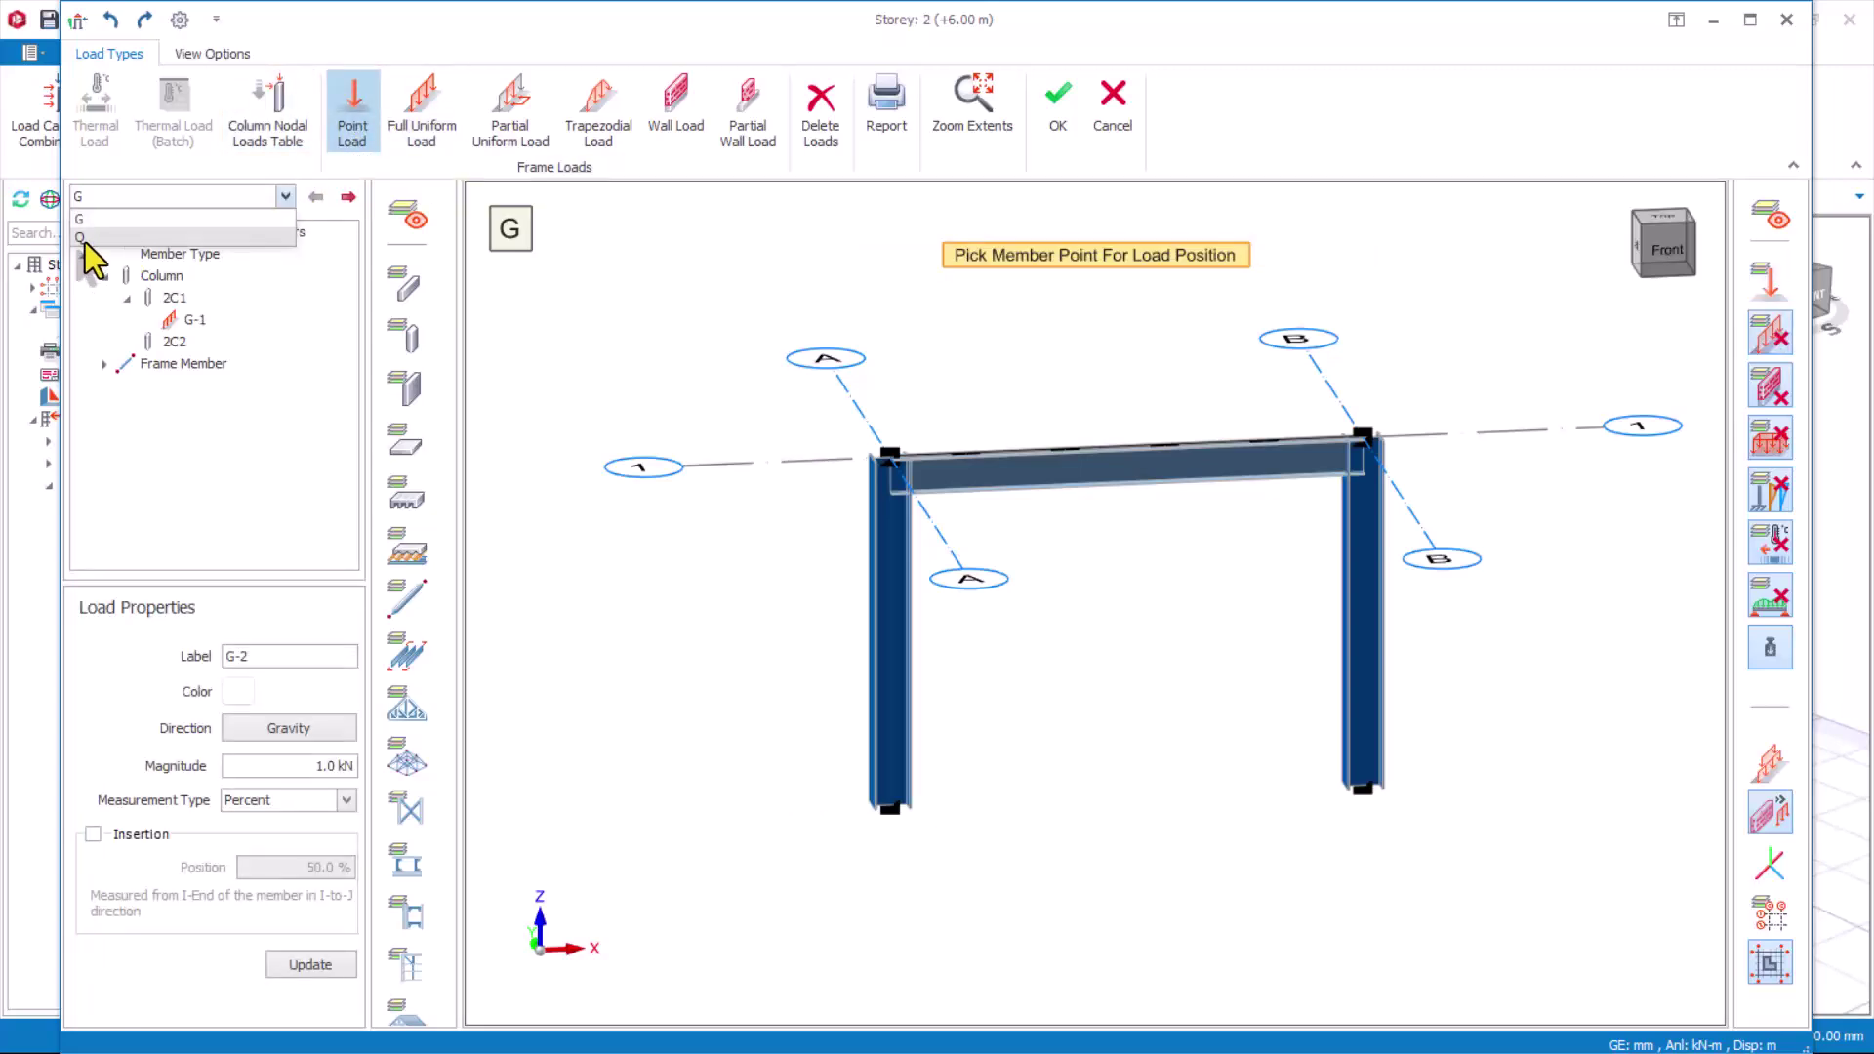
{"action": "left_click", "coordinate": [84, 243]}
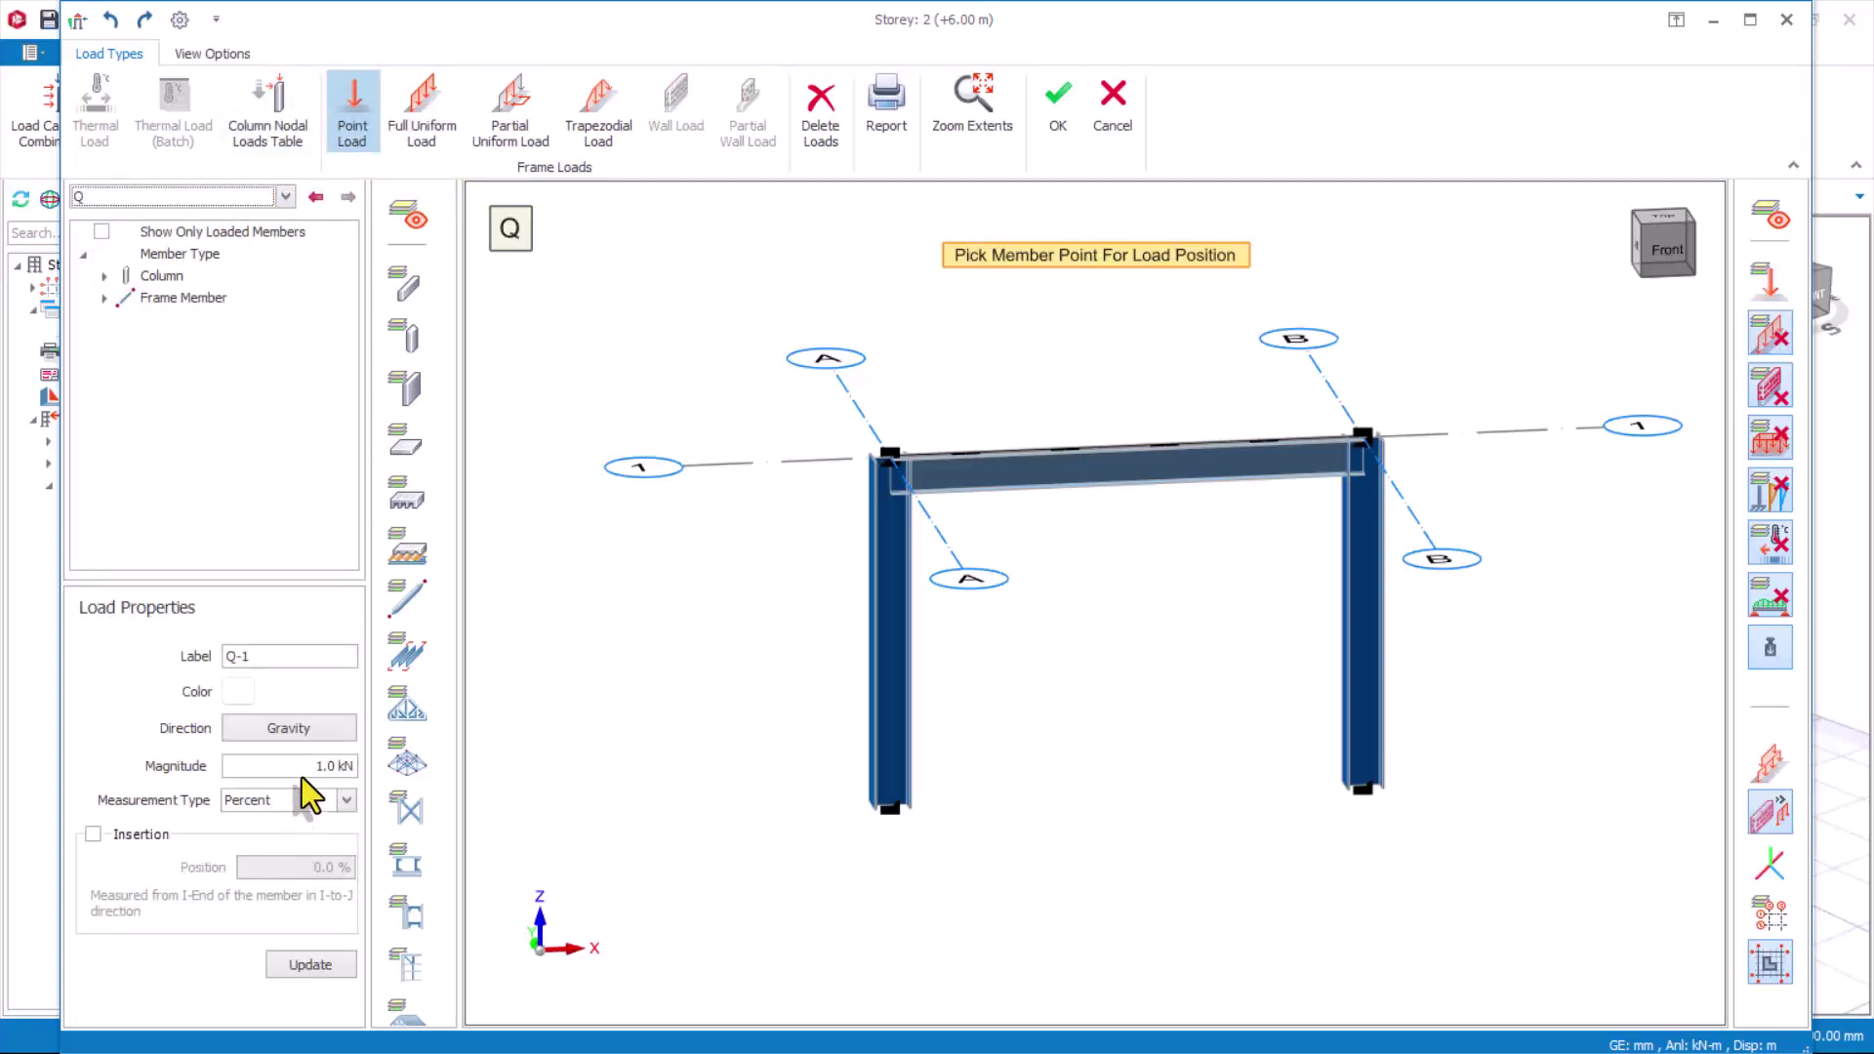
{"action": "left_click", "coordinate": [332, 767]}
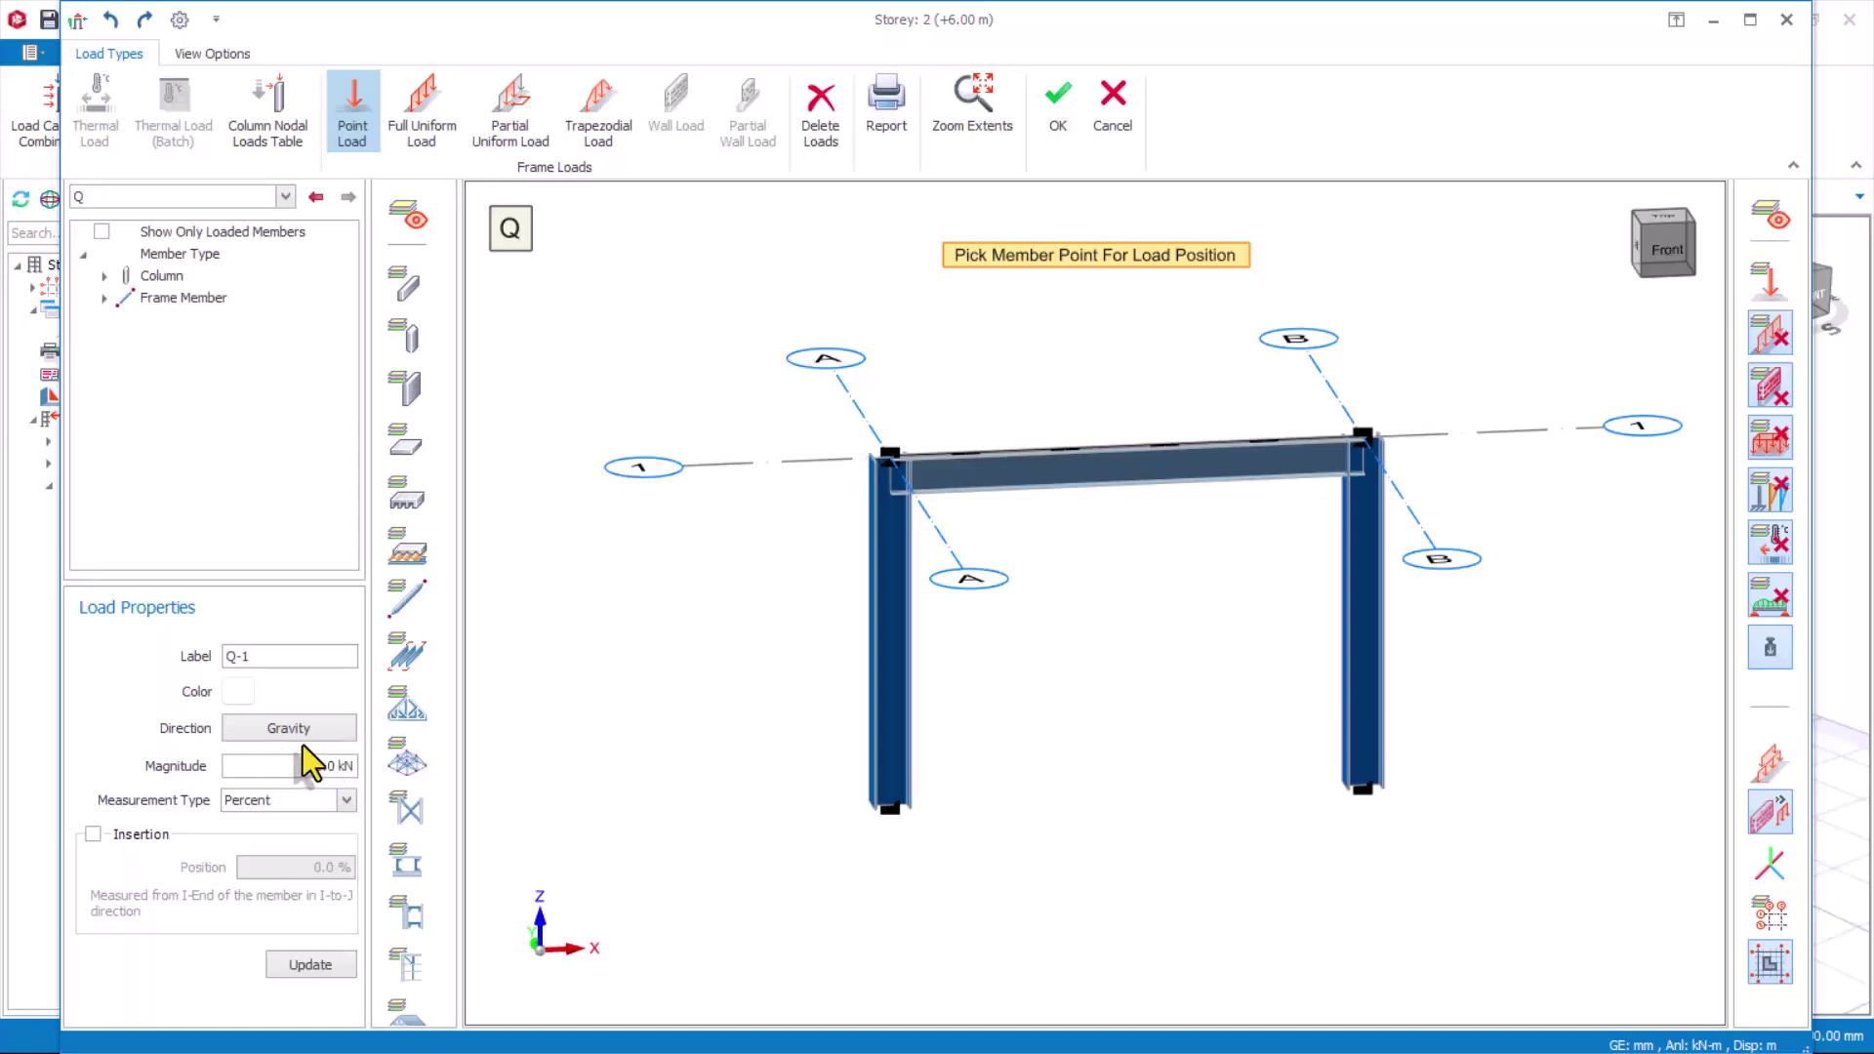
{"action": "left_click", "coordinate": [278, 738]}
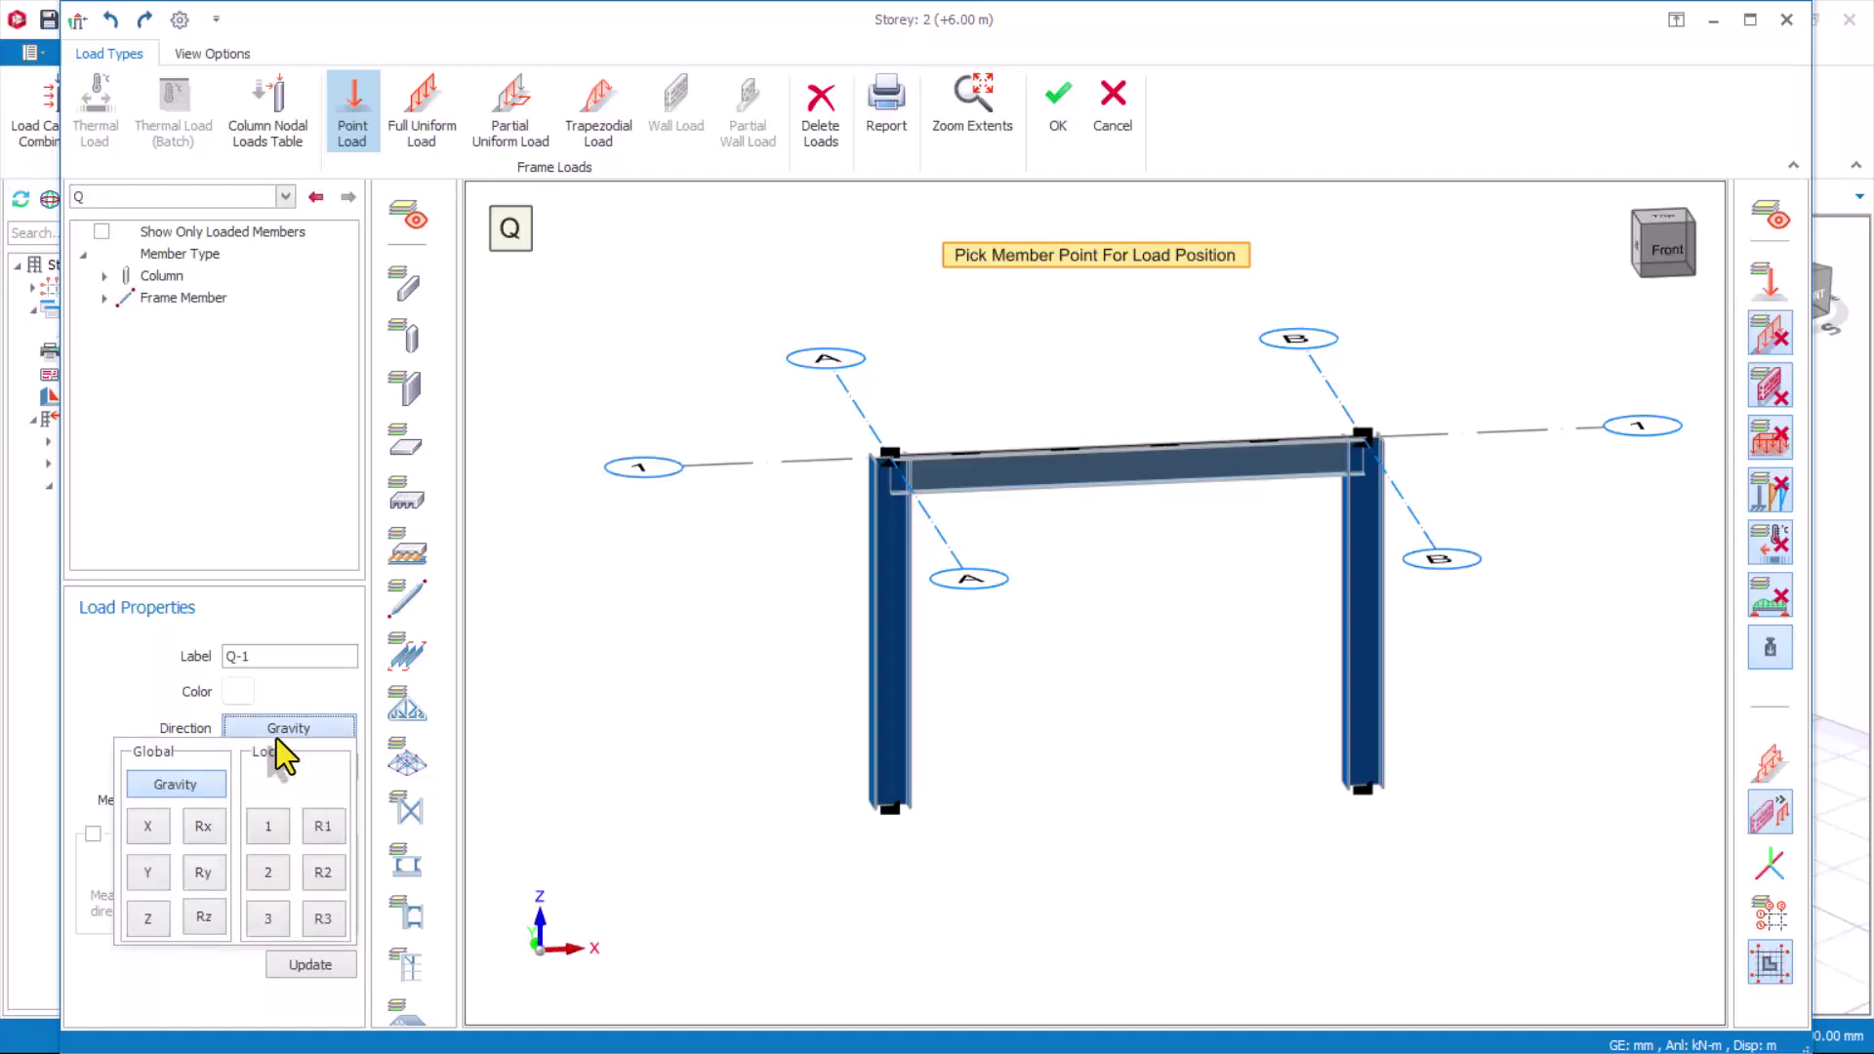
{"action": "left_click", "coordinate": [148, 827]}
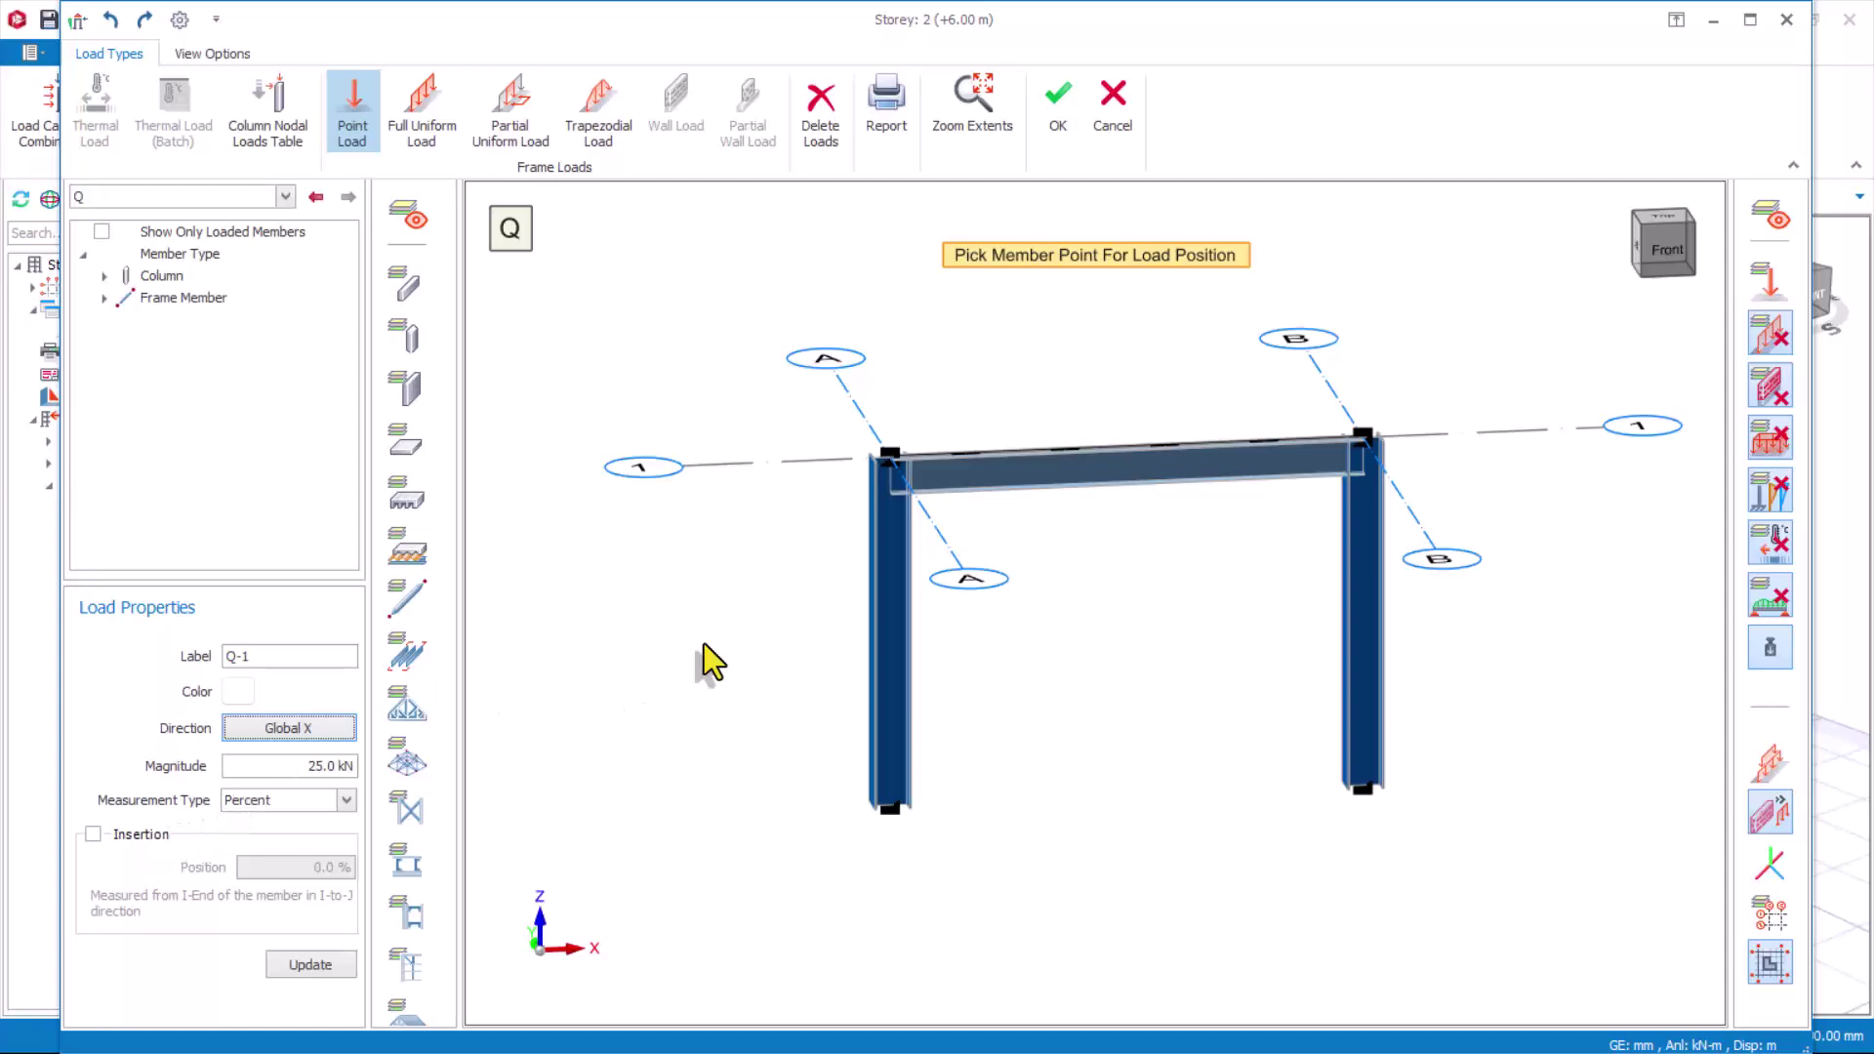
{"action": "left_click", "coordinate": [888, 470]}
{"action": "scroll", "coordinate": [851, 471], "scroll_direction": "up", "scroll_amount": 5}
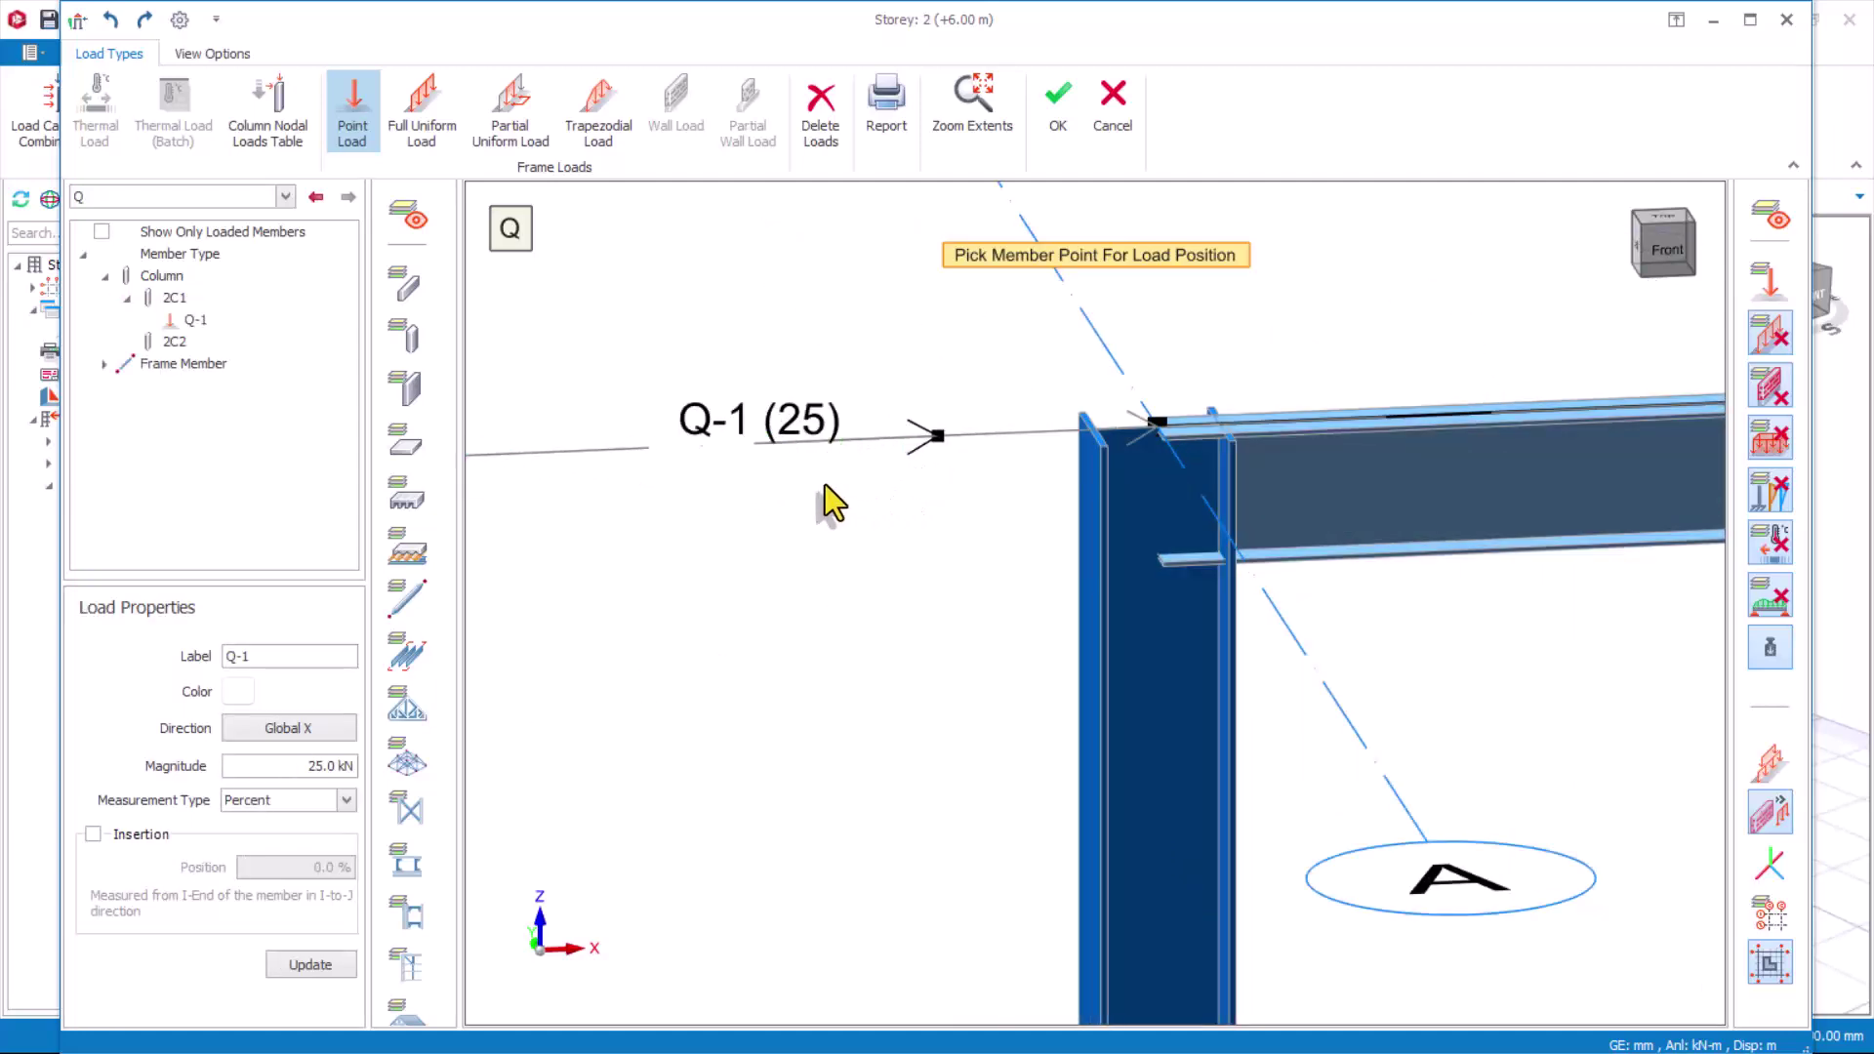
{"action": "scroll", "coordinate": [785, 466], "scroll_direction": "down", "scroll_amount": 5}
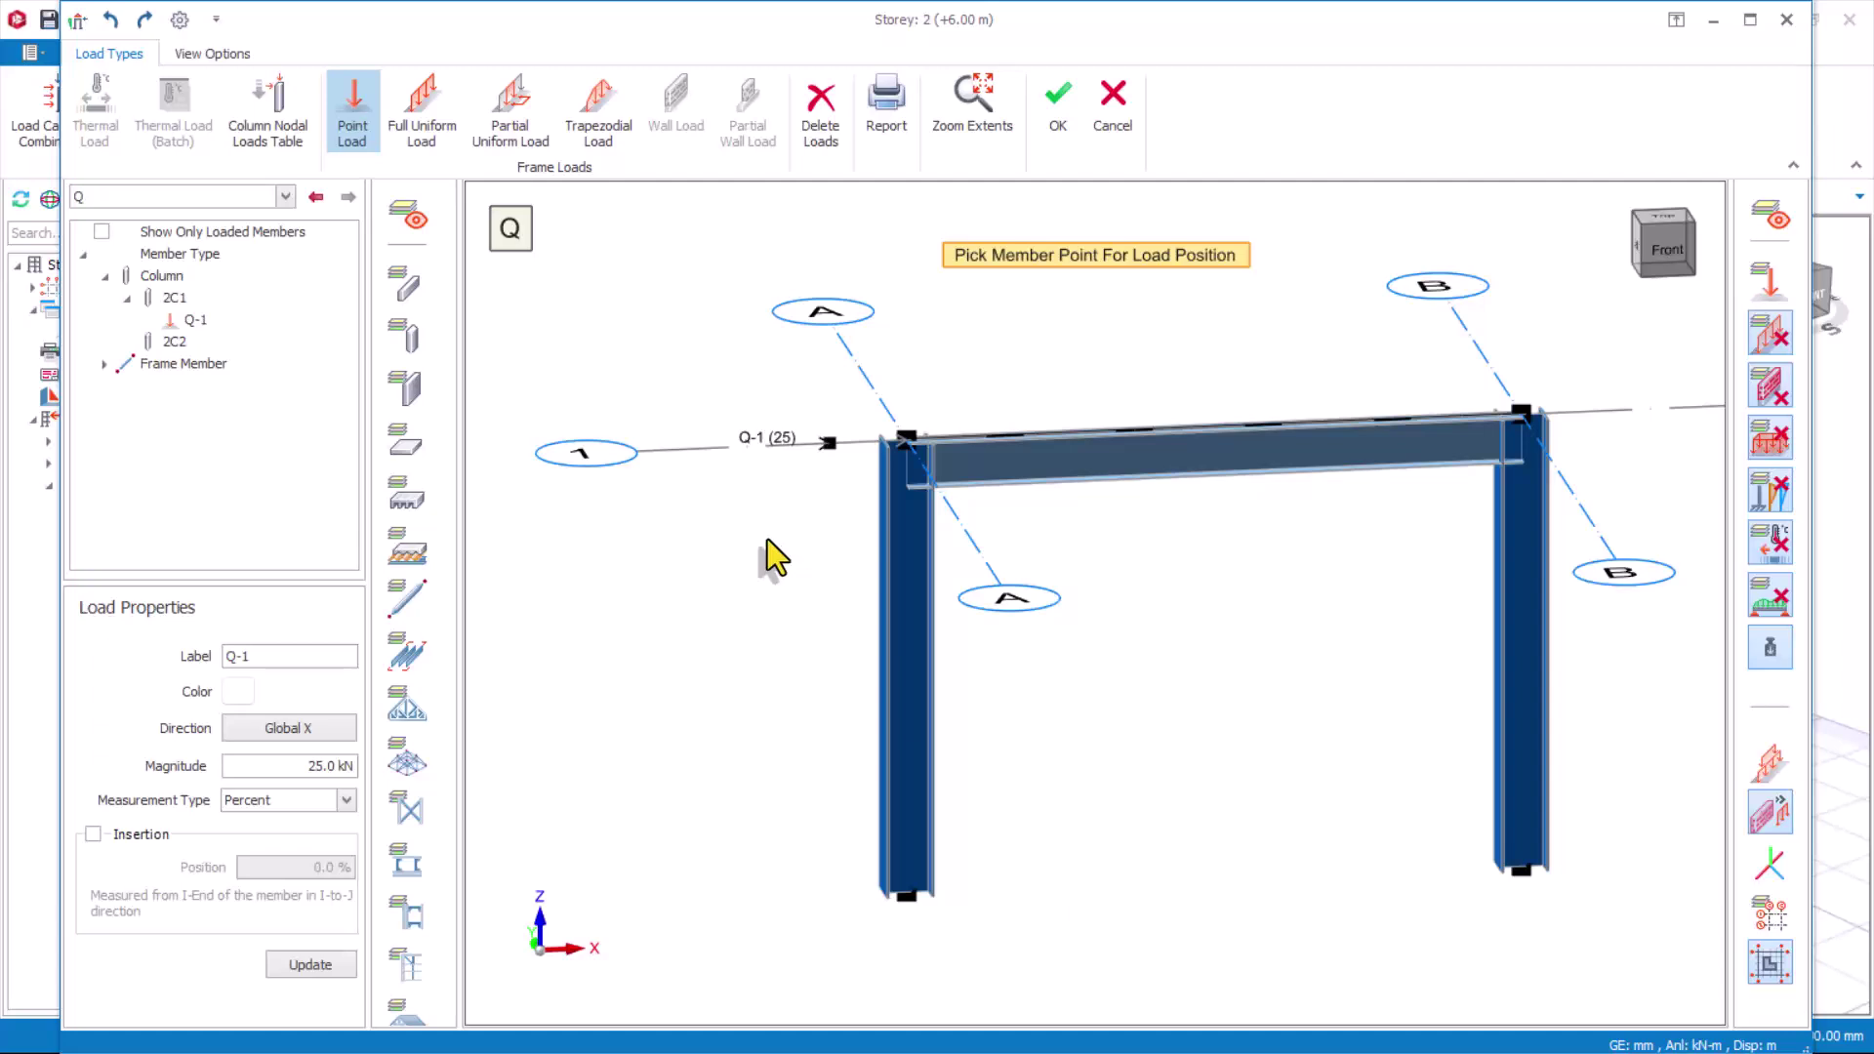
Step: Check the loads on the reference frame sketch in the image viewer, and return to ProtaStructure to accept the storey 2 loads
{"action": "key", "text": "alt+Tab"}
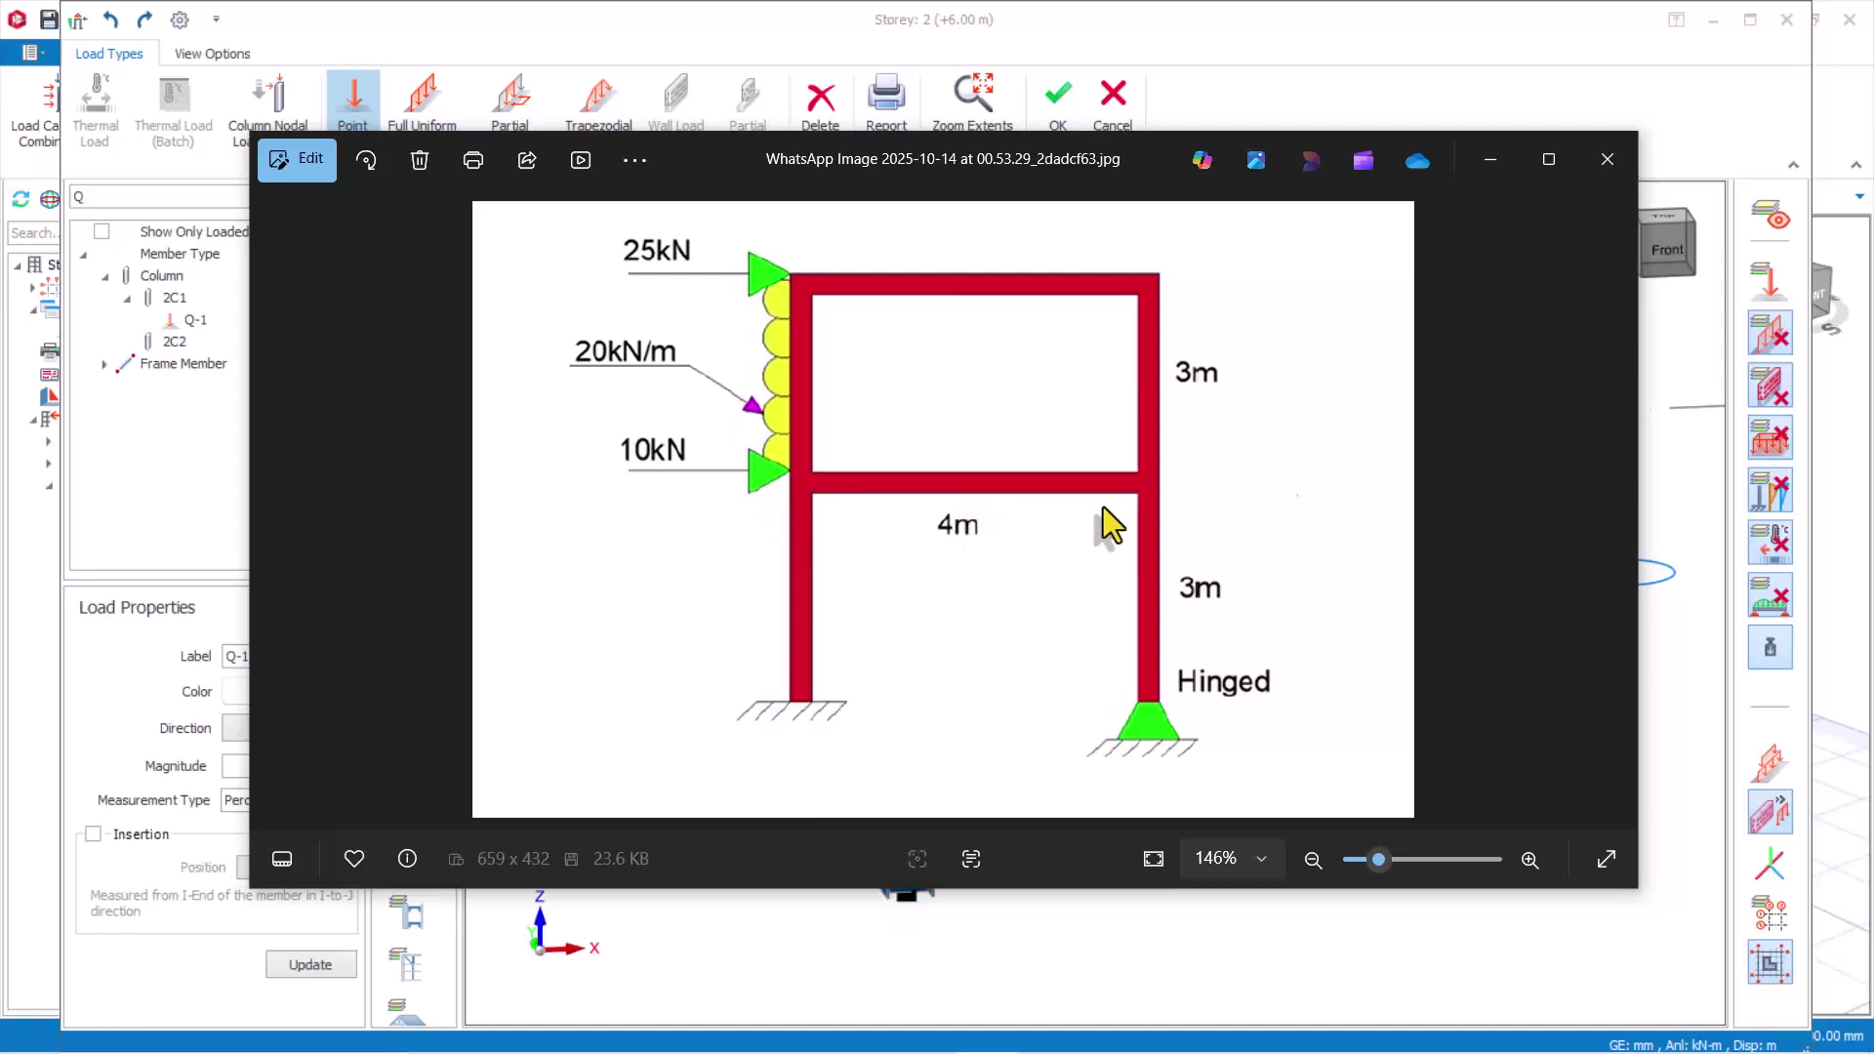
{"action": "left_click", "coordinate": [1689, 492]}
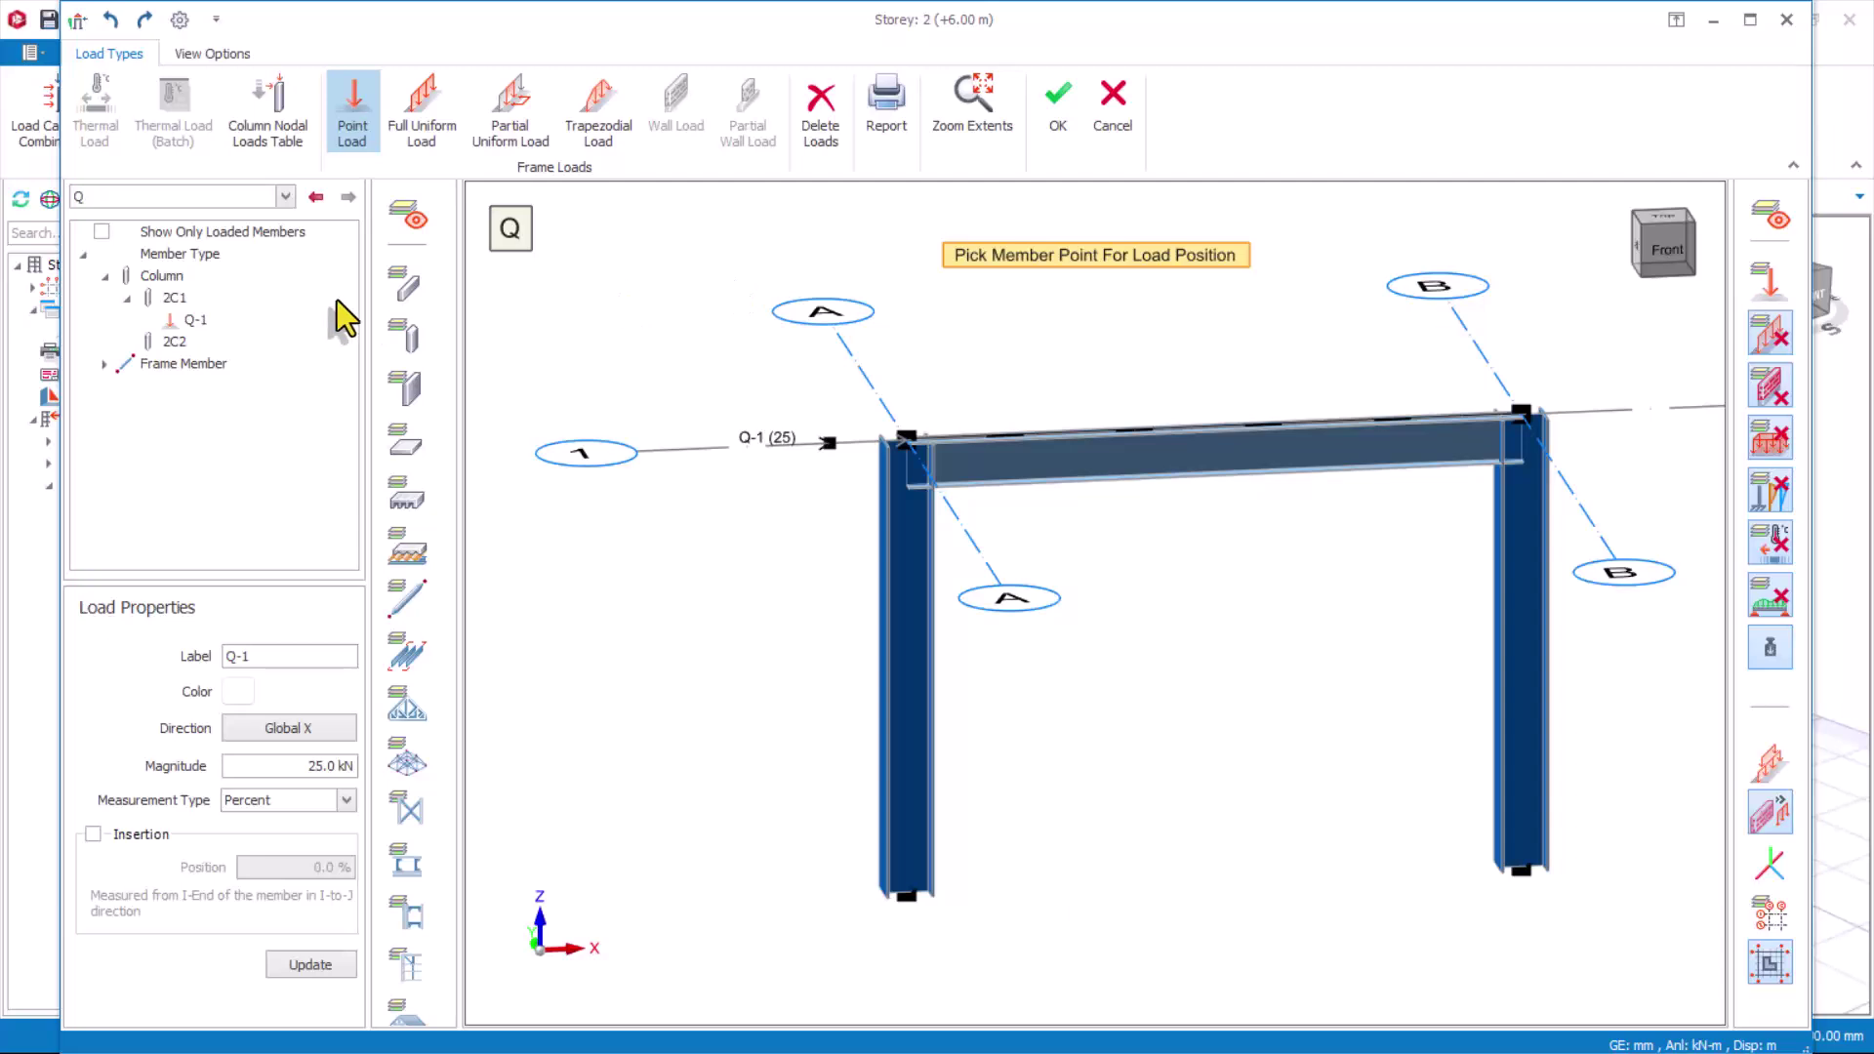
{"action": "left_click", "coordinate": [426, 132]}
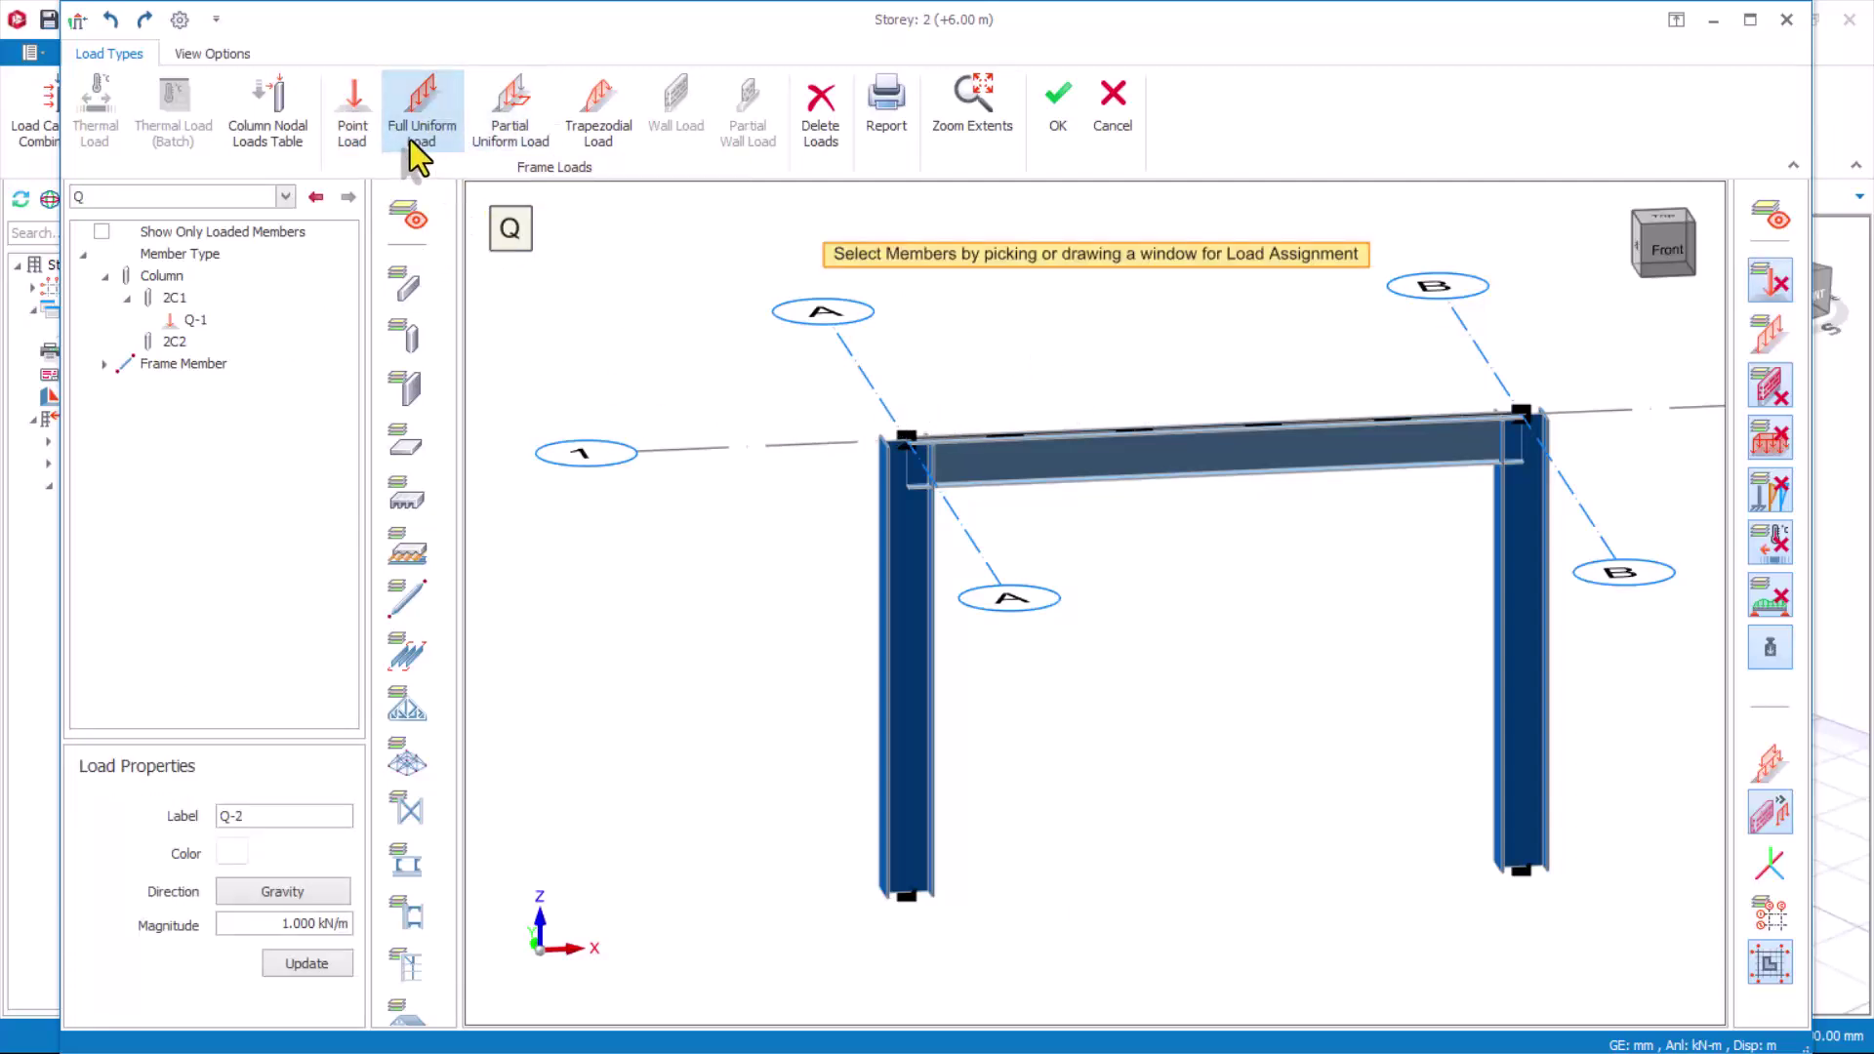
{"action": "left_click", "coordinate": [1059, 115]}
Step: Make storey 1 the active storey and open its load editor
{"action": "scroll", "coordinate": [679, 515], "scroll_direction": "up", "scroll_amount": 3}
{"action": "scroll", "coordinate": [984, 660], "scroll_direction": "down", "scroll_amount": 3}
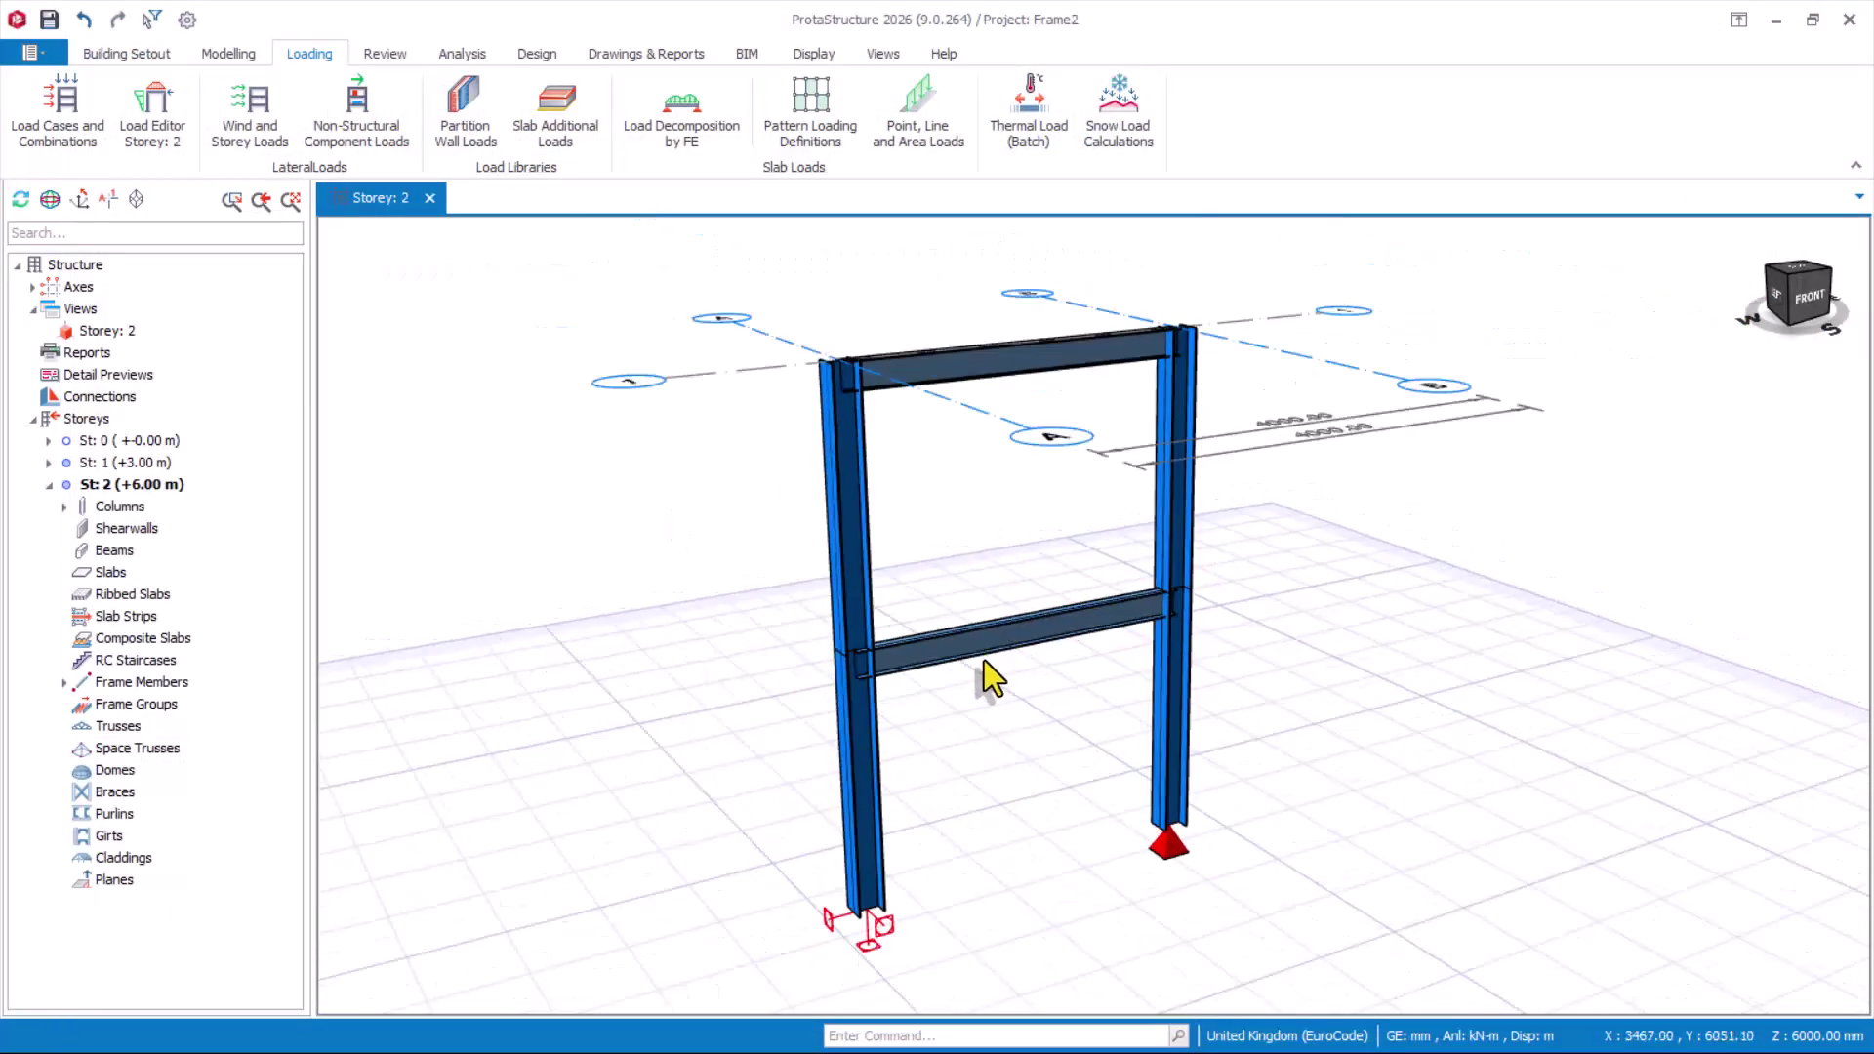
{"action": "middle_click_drag", "start_coordinate": [984, 660], "coordinate": [957, 625]}
{"action": "scroll", "coordinate": [971, 562], "scroll_direction": "up", "scroll_amount": 2}
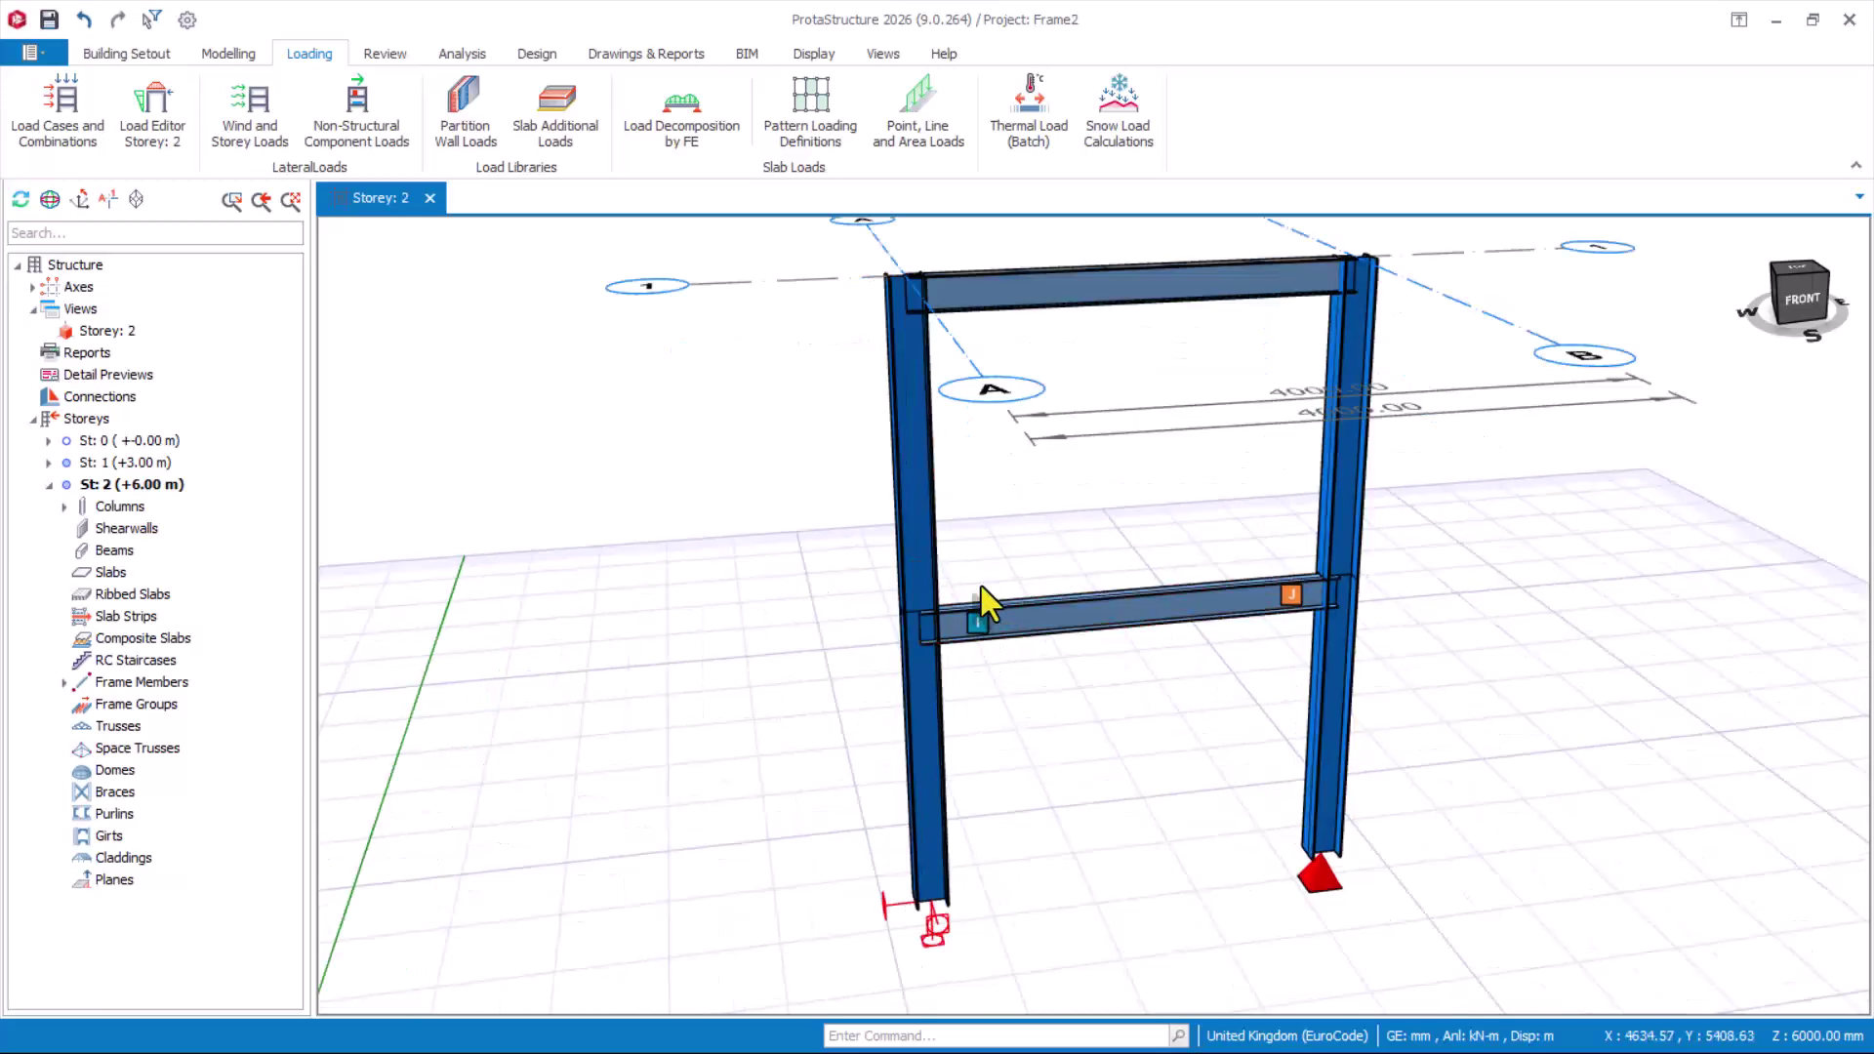
{"action": "double_click", "coordinate": [119, 463]}
{"action": "scroll", "coordinate": [1044, 668], "scroll_direction": "up", "scroll_amount": 2}
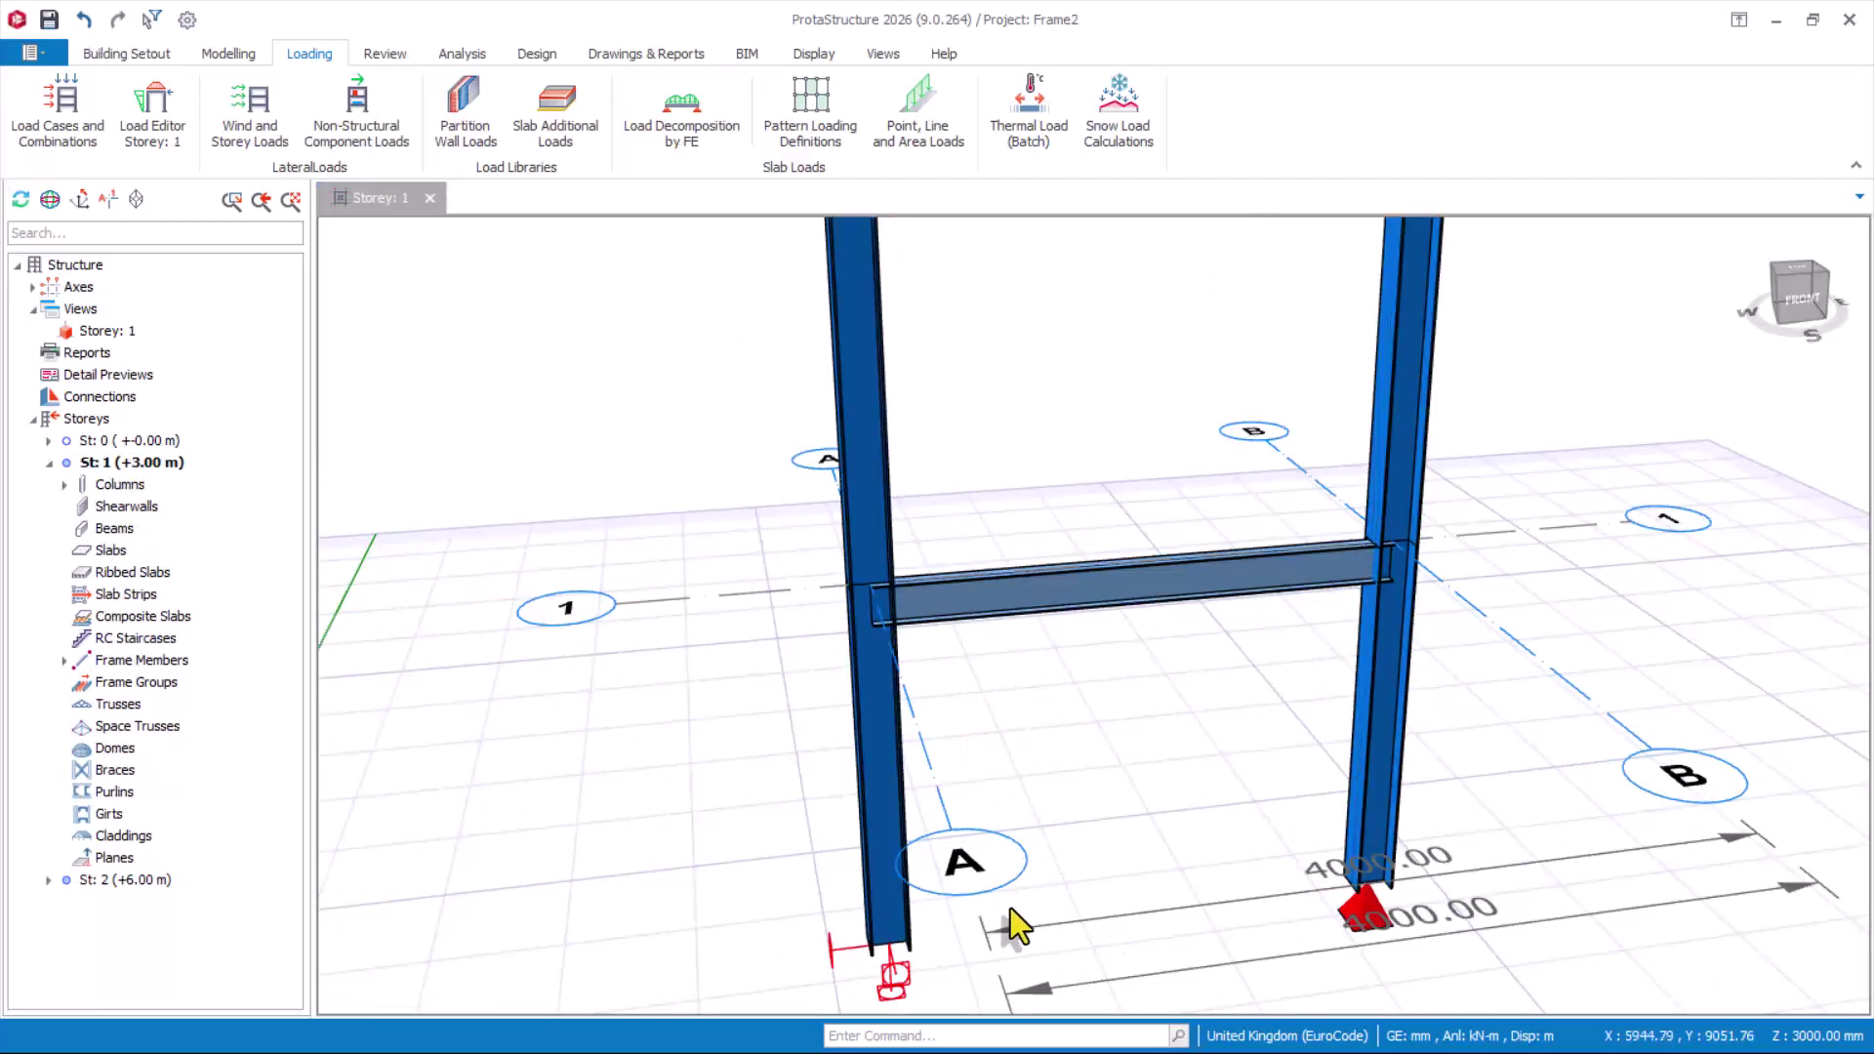
{"action": "left_click", "coordinate": [146, 137]}
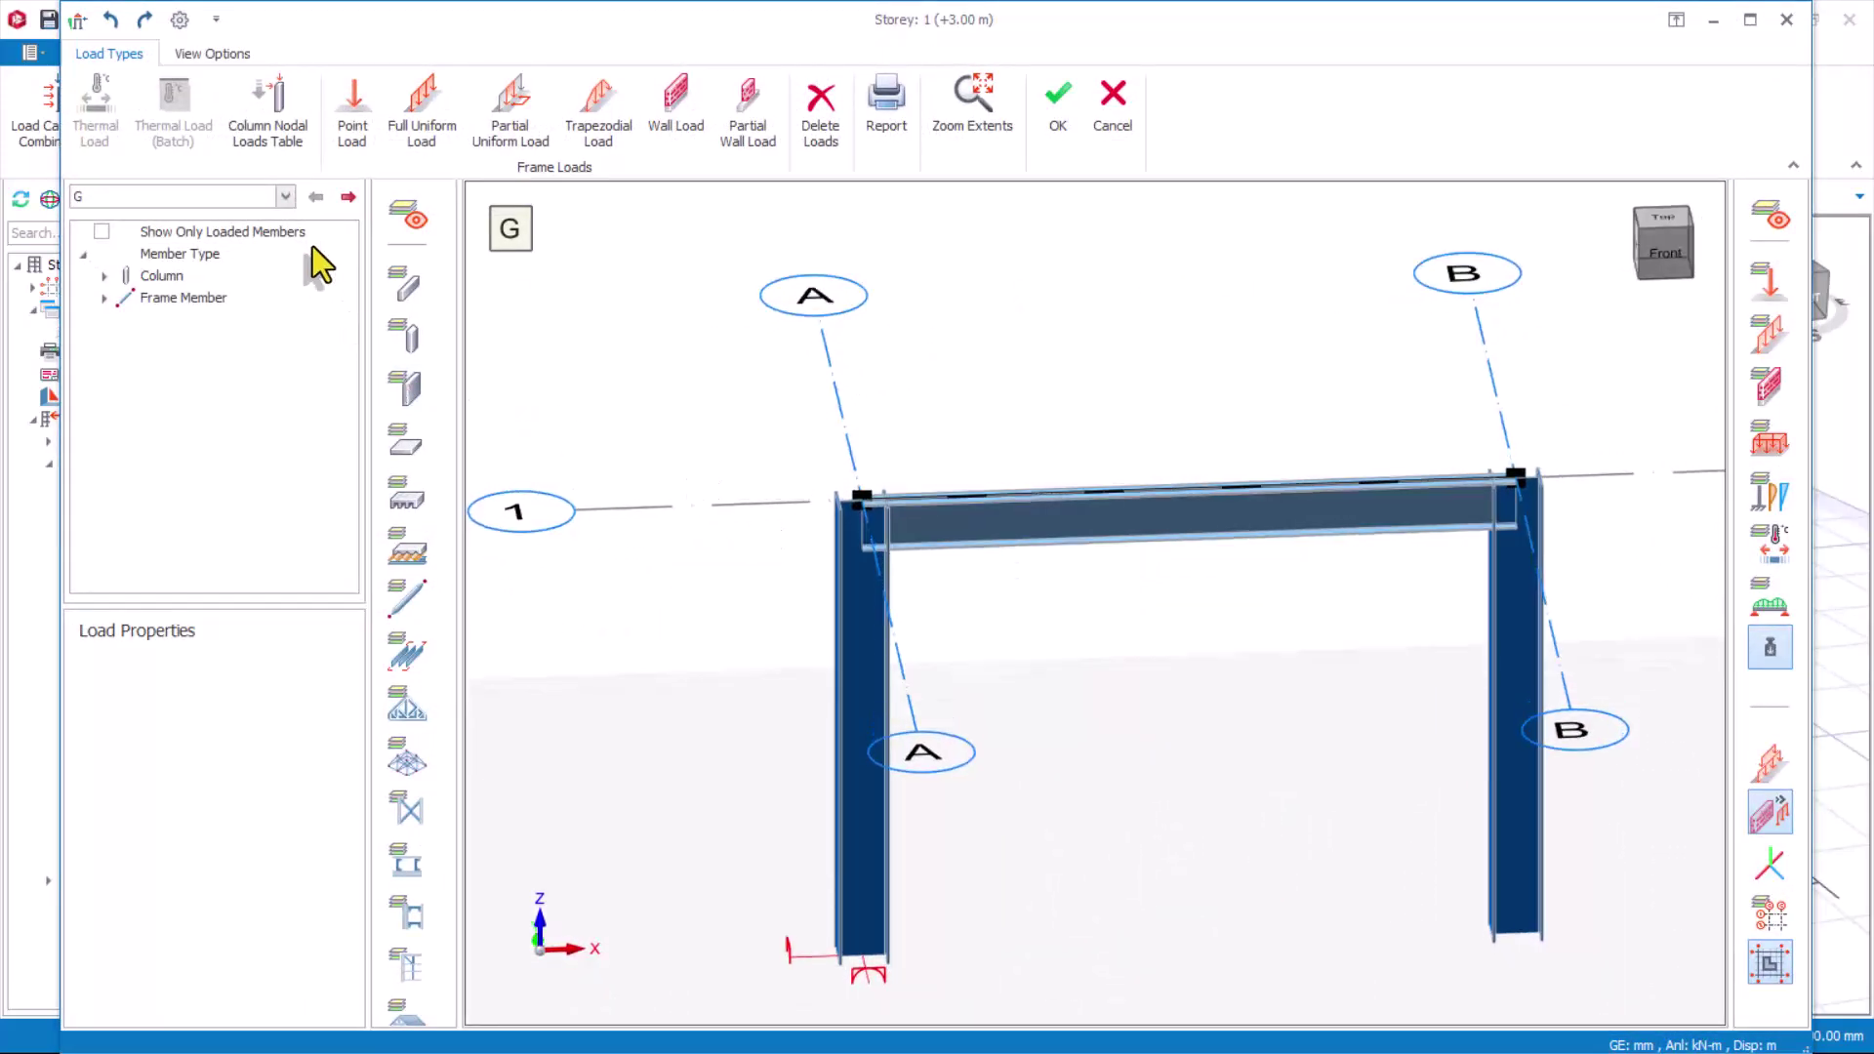
Step: Apply a 10 kN Global X point load under case G at the top of the storey 1 column at axis A, and accept it
{"action": "left_click", "coordinate": [360, 125]}
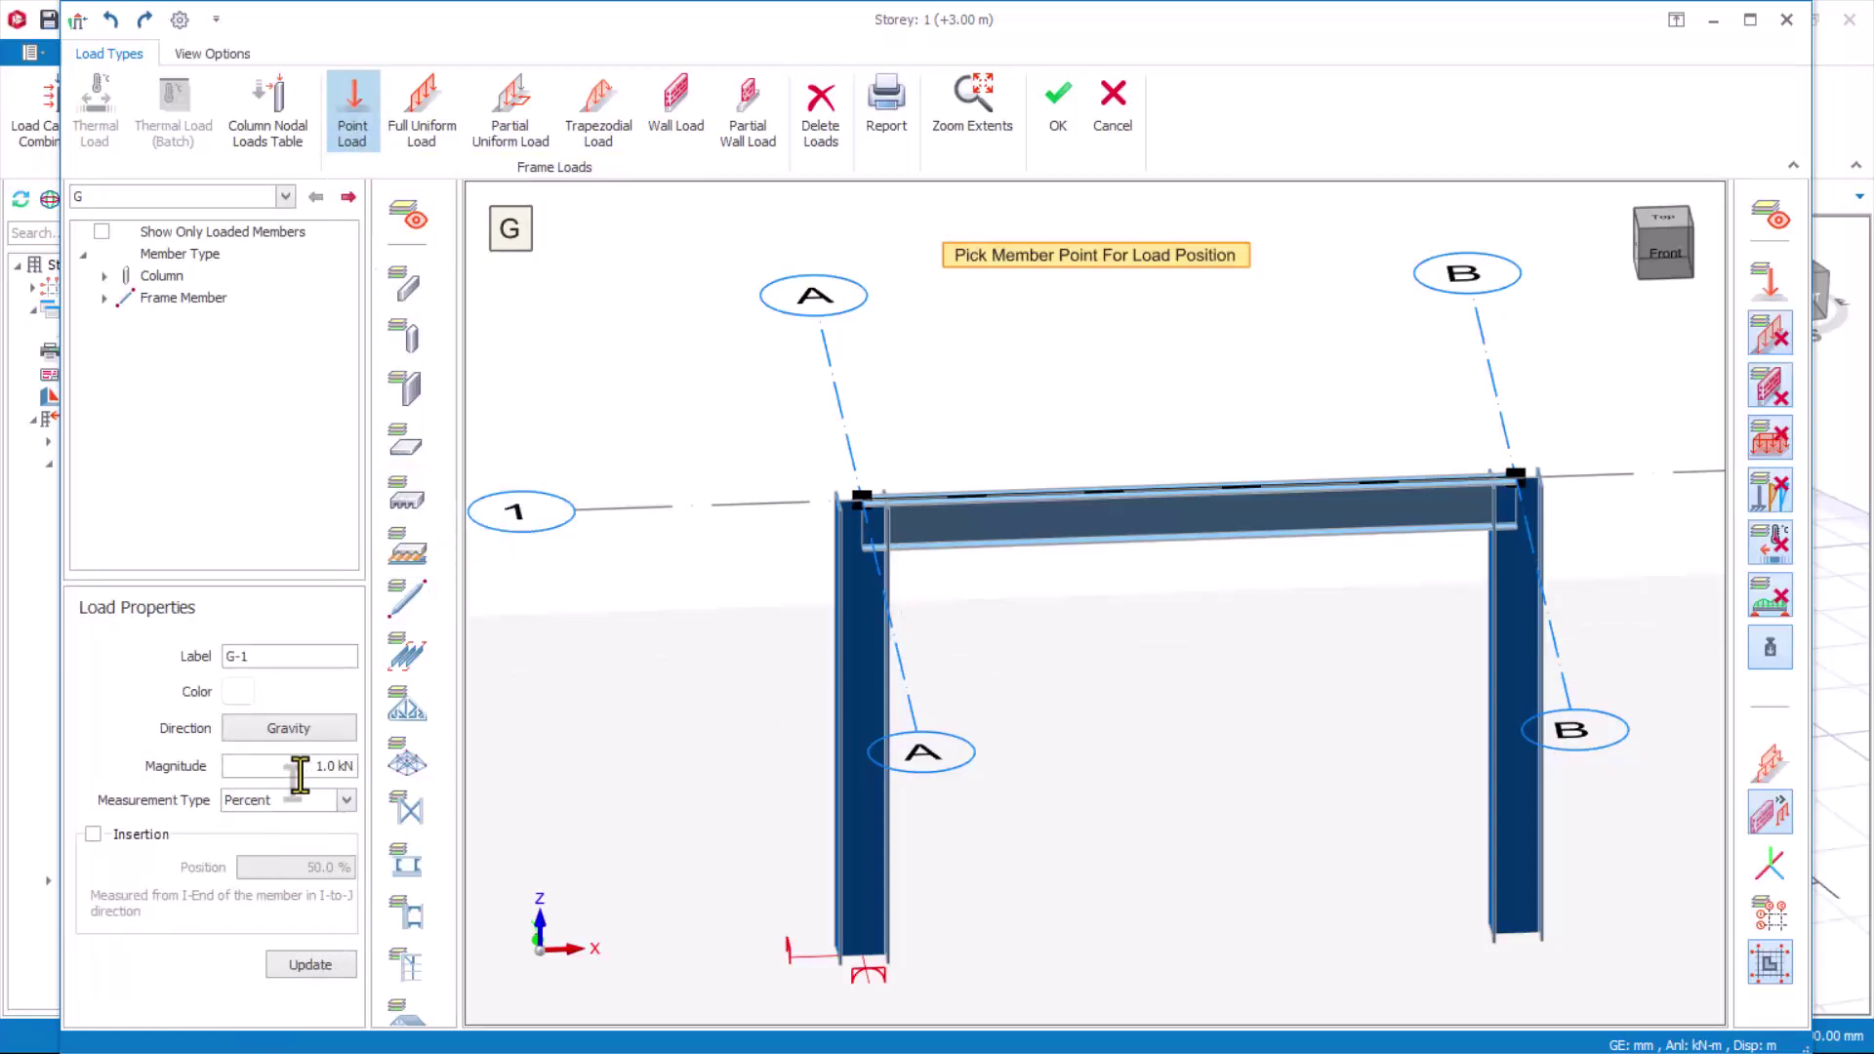
{"action": "left_click_drag", "start_coordinate": [293, 774], "coordinate": [358, 783]}
{"action": "left_click", "coordinate": [254, 730]}
{"action": "left_click", "coordinate": [146, 832]}
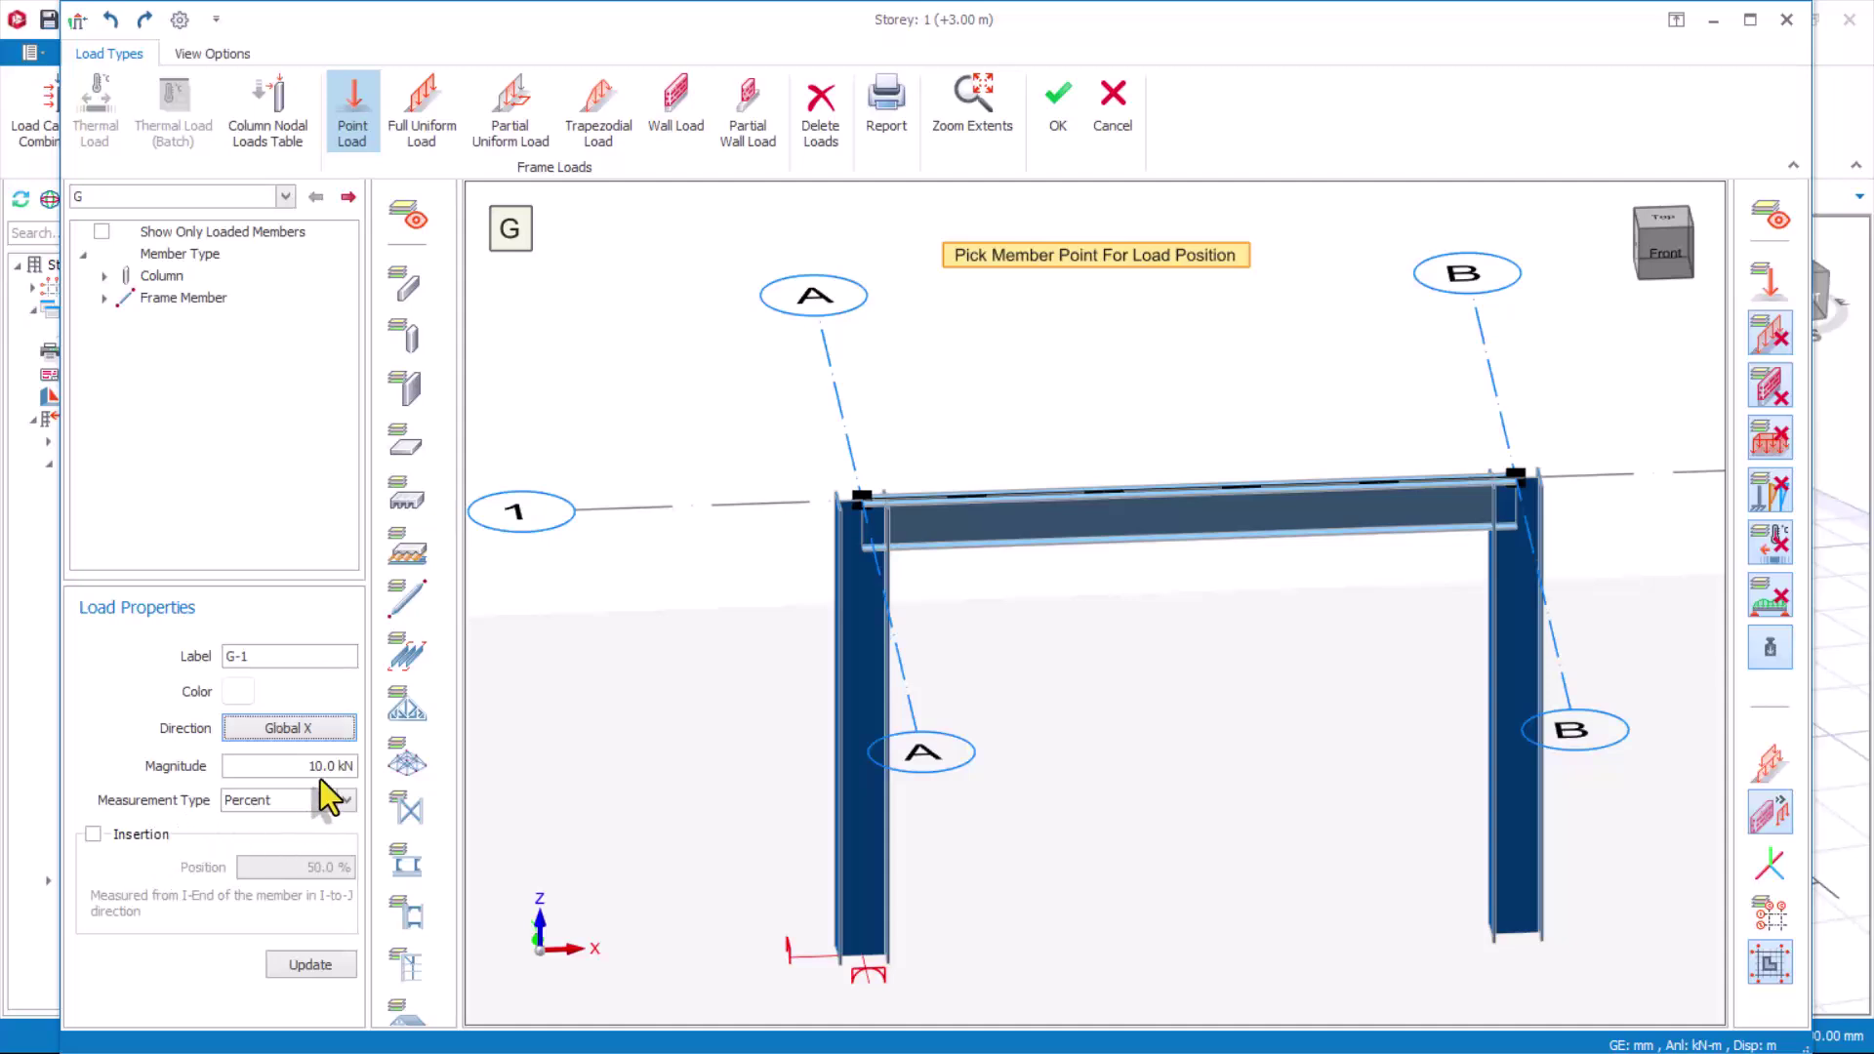
{"action": "left_click", "coordinate": [853, 506]}
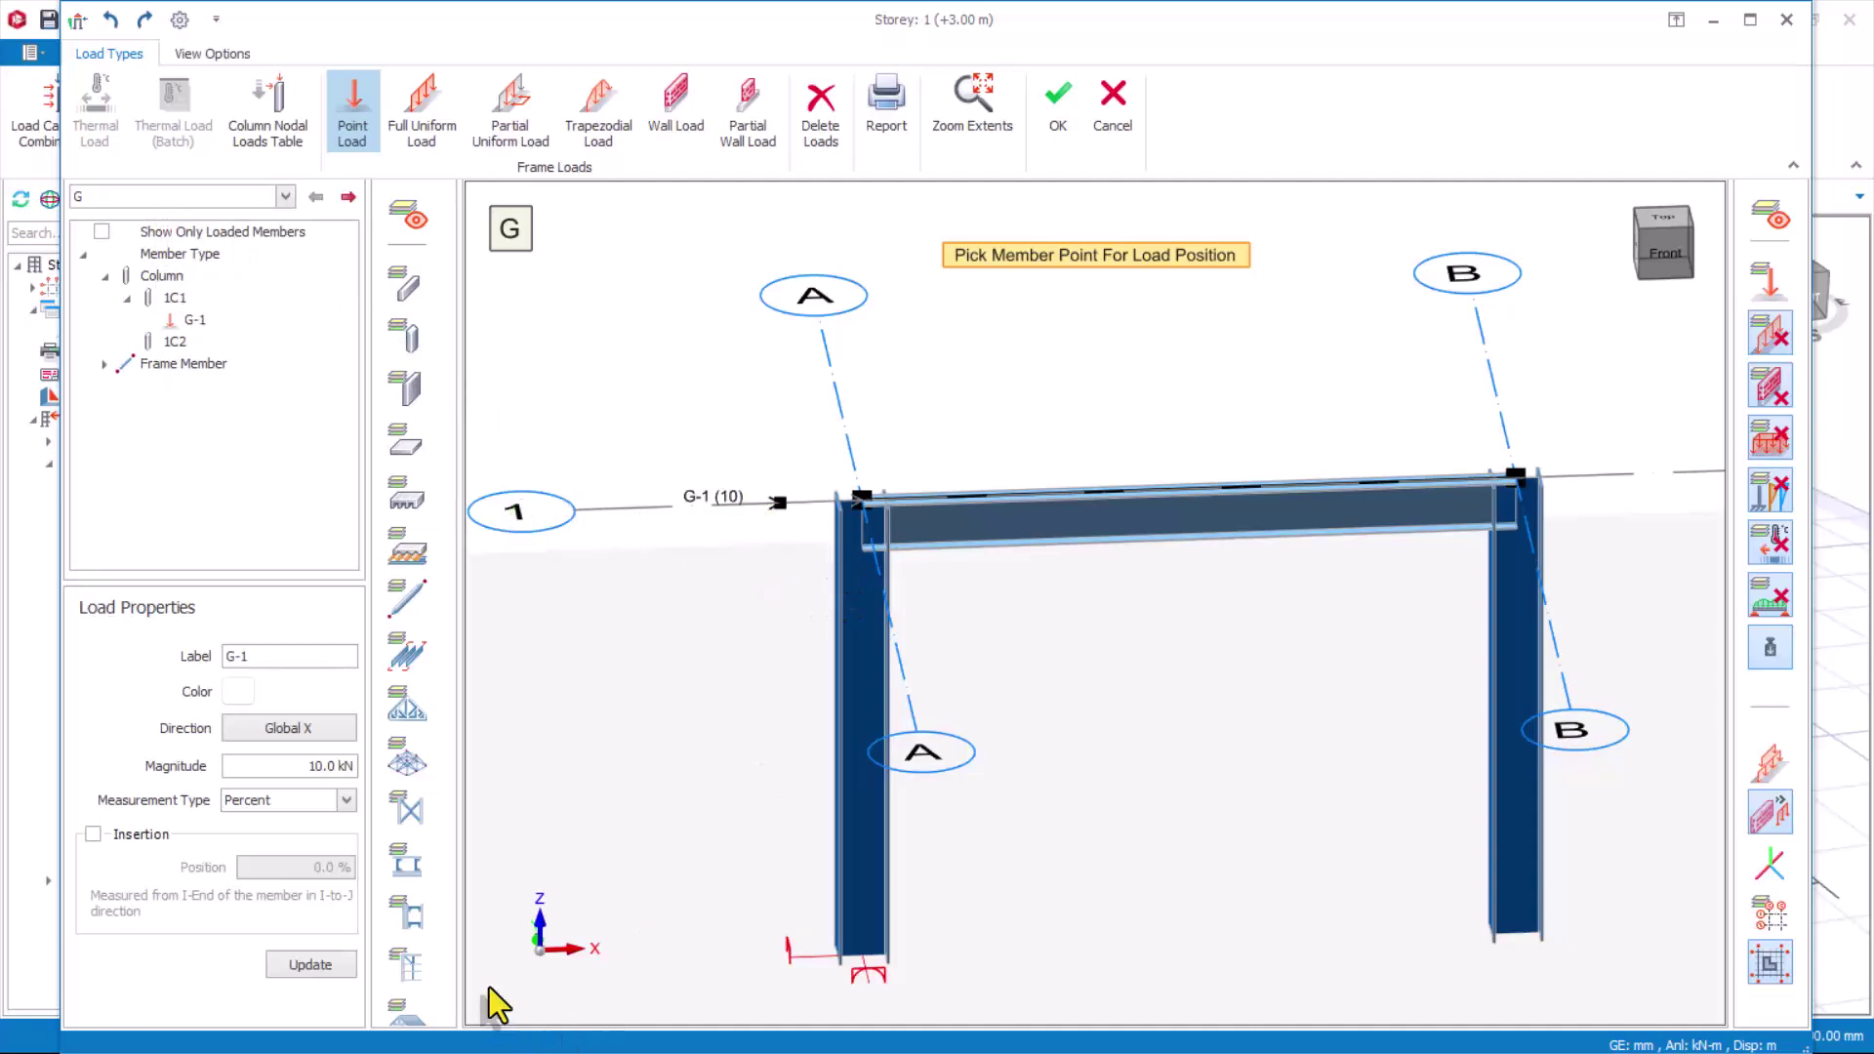
{"action": "left_click", "coordinate": [1062, 137]}
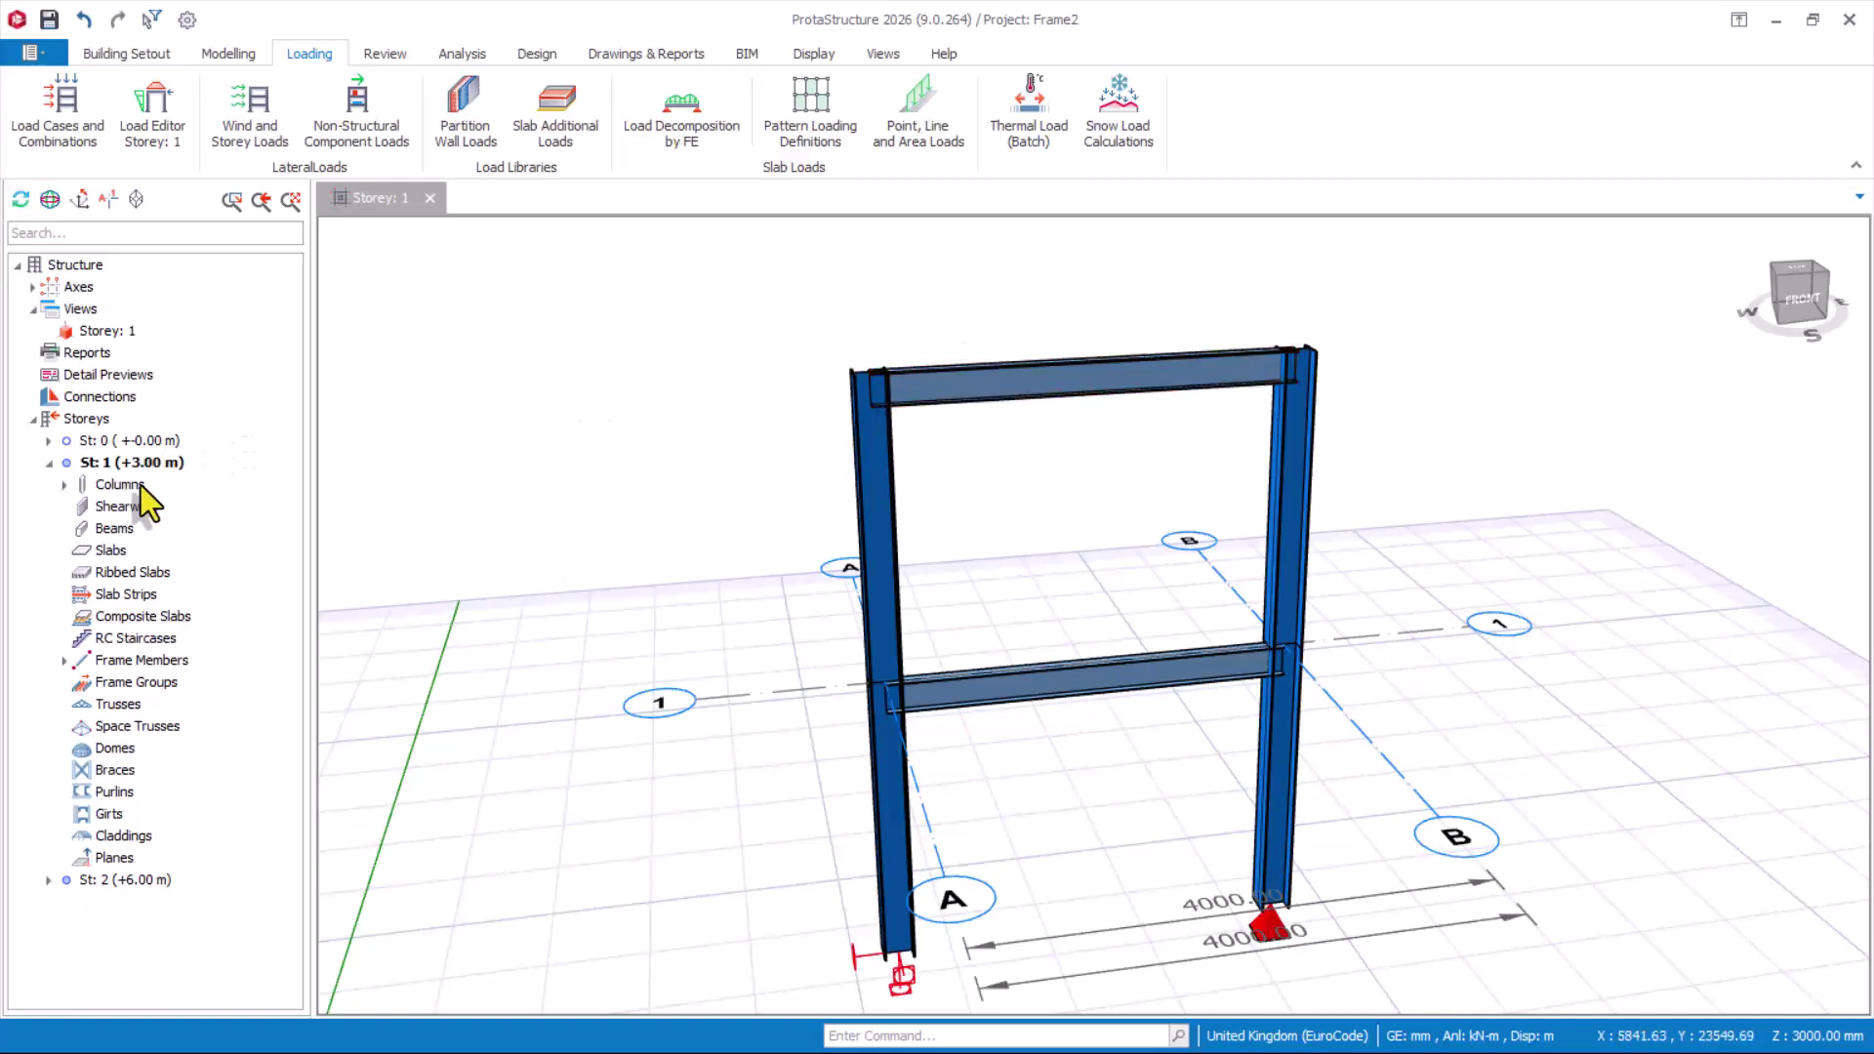
Step: Reopen the storey 2 load editor and review the column loads under cases G and Q
{"action": "double_click", "coordinate": [144, 882]}
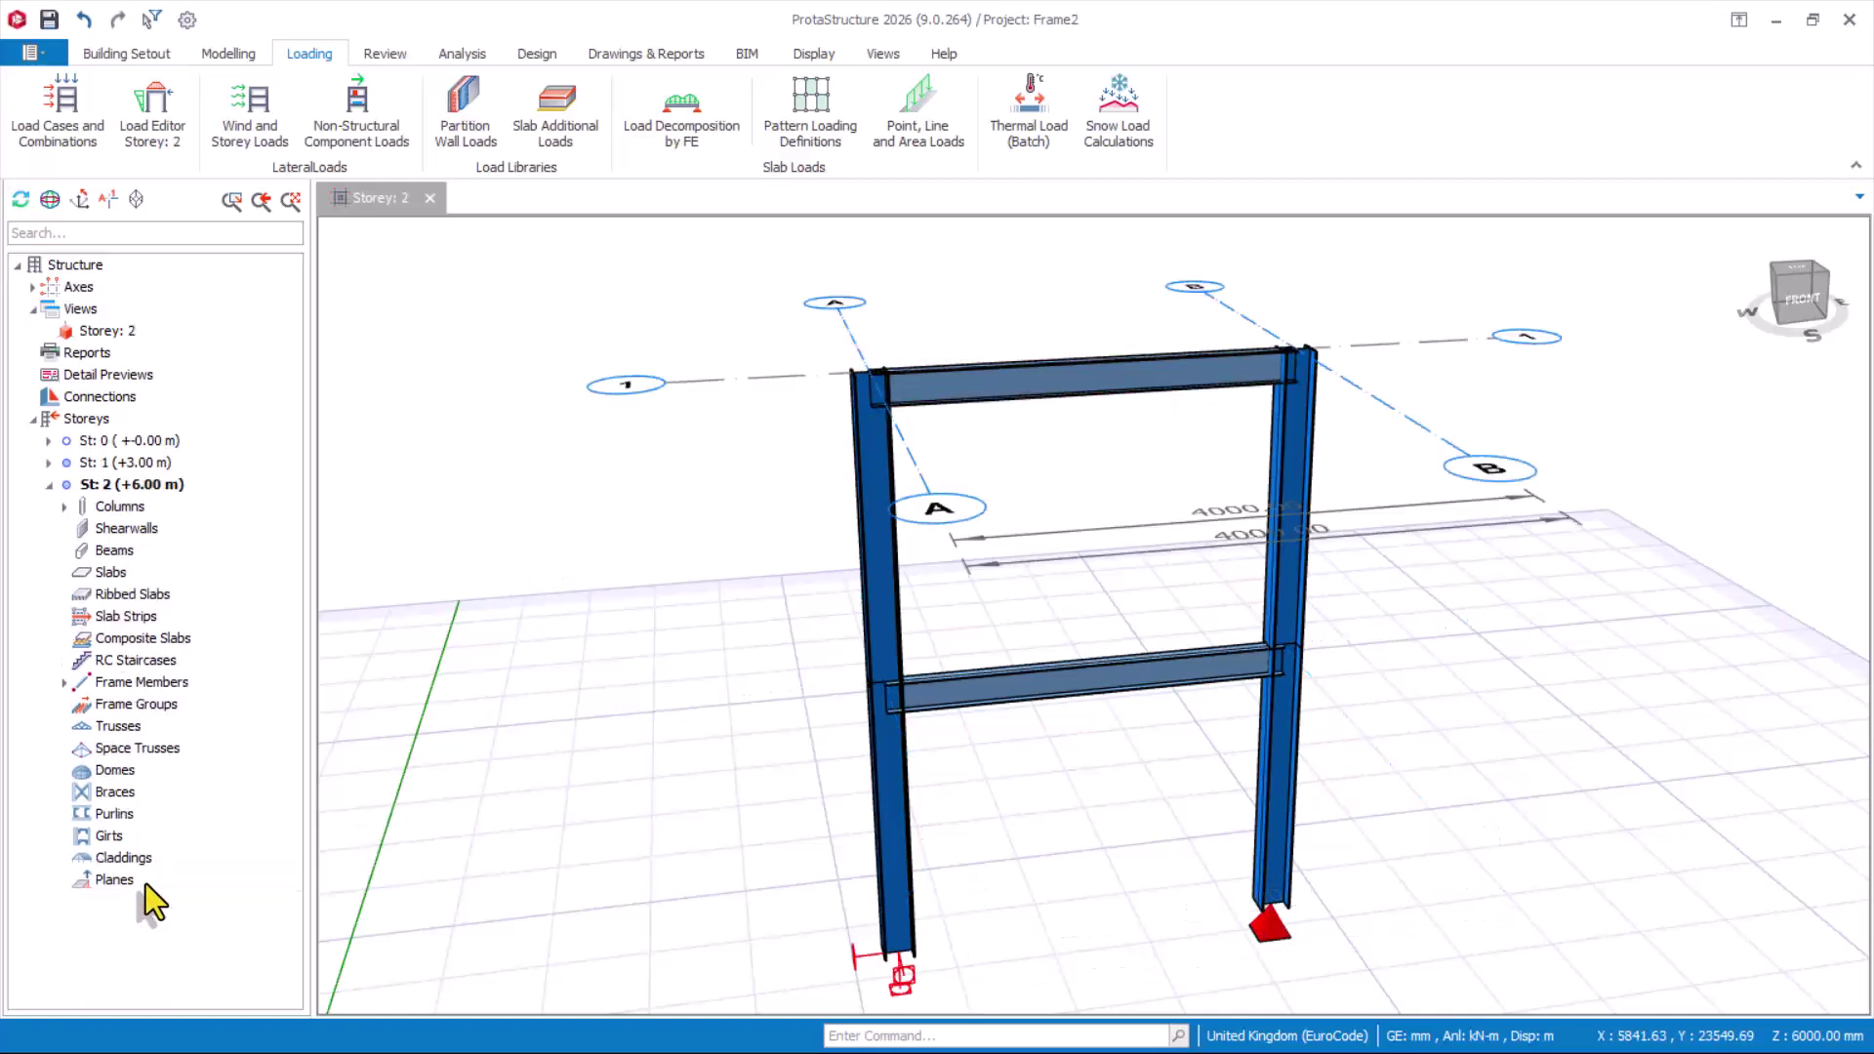
{"action": "left_click", "coordinate": [150, 146]}
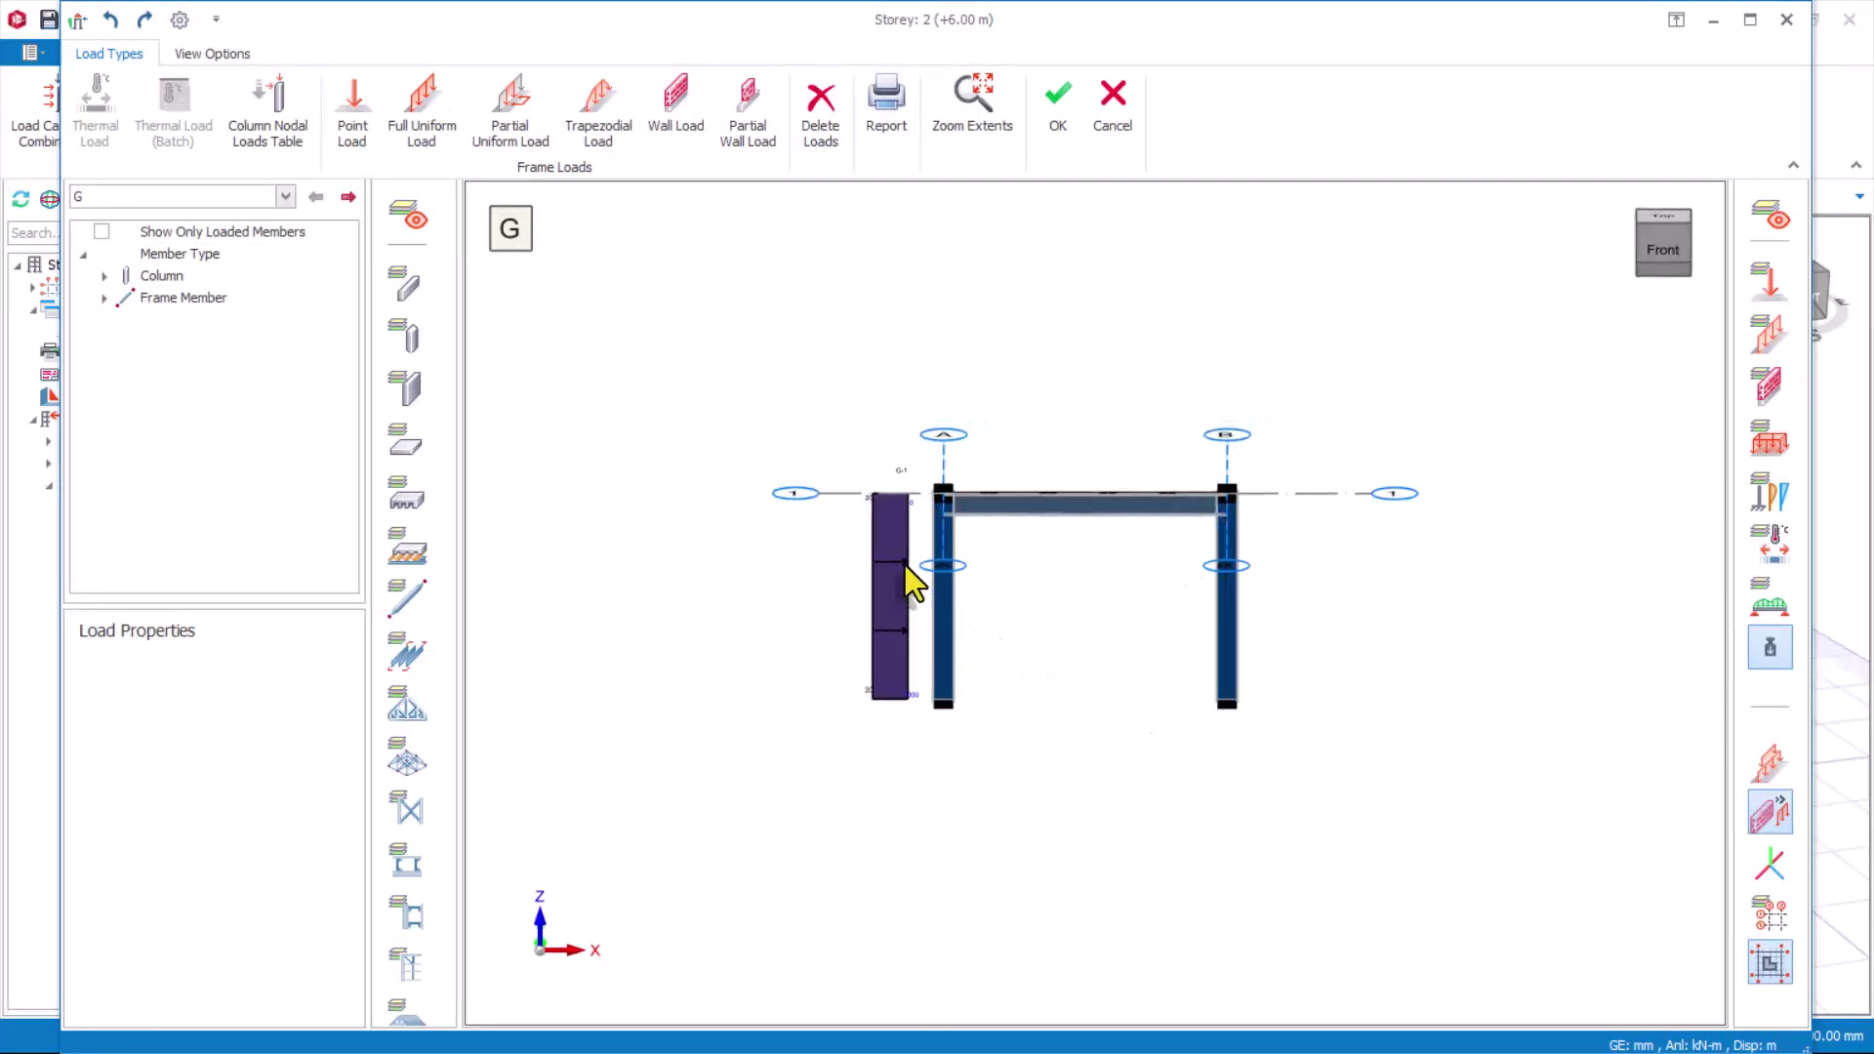
{"action": "scroll", "coordinate": [888, 532], "scroll_direction": "up", "scroll_amount": 4}
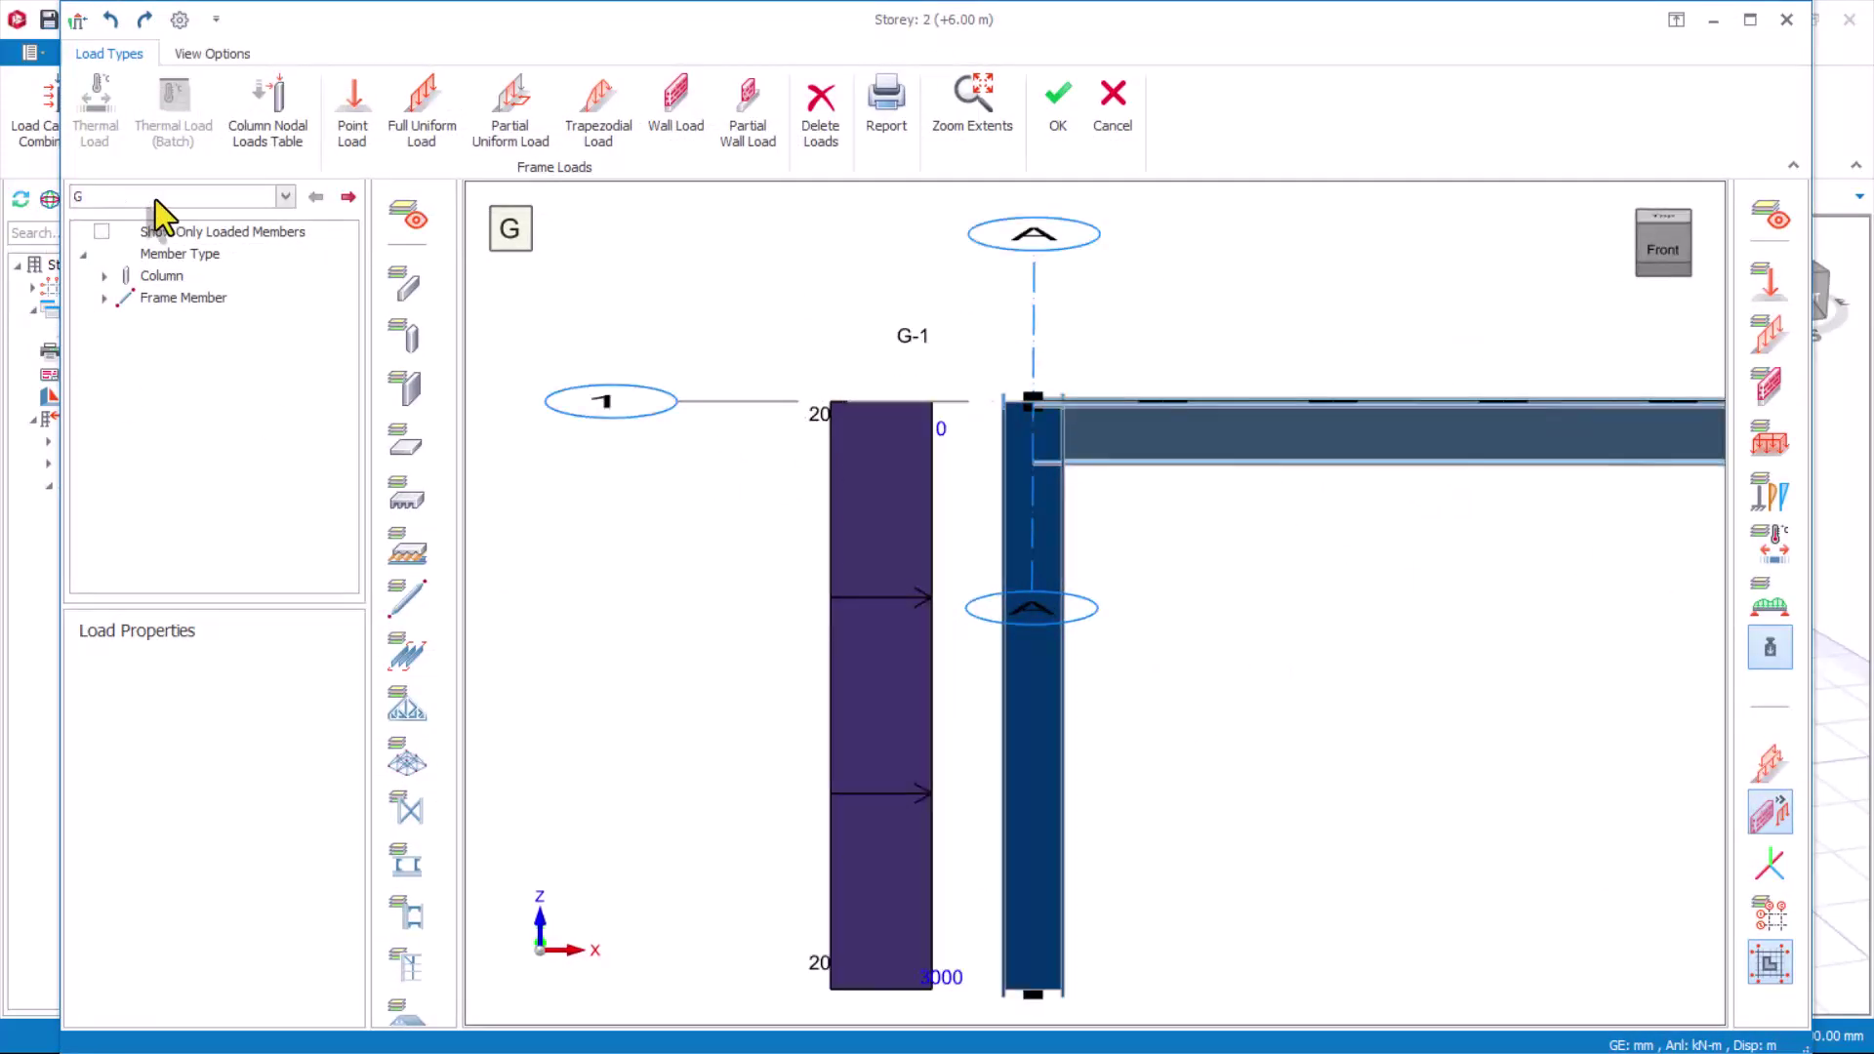
{"action": "left_click", "coordinate": [283, 198]}
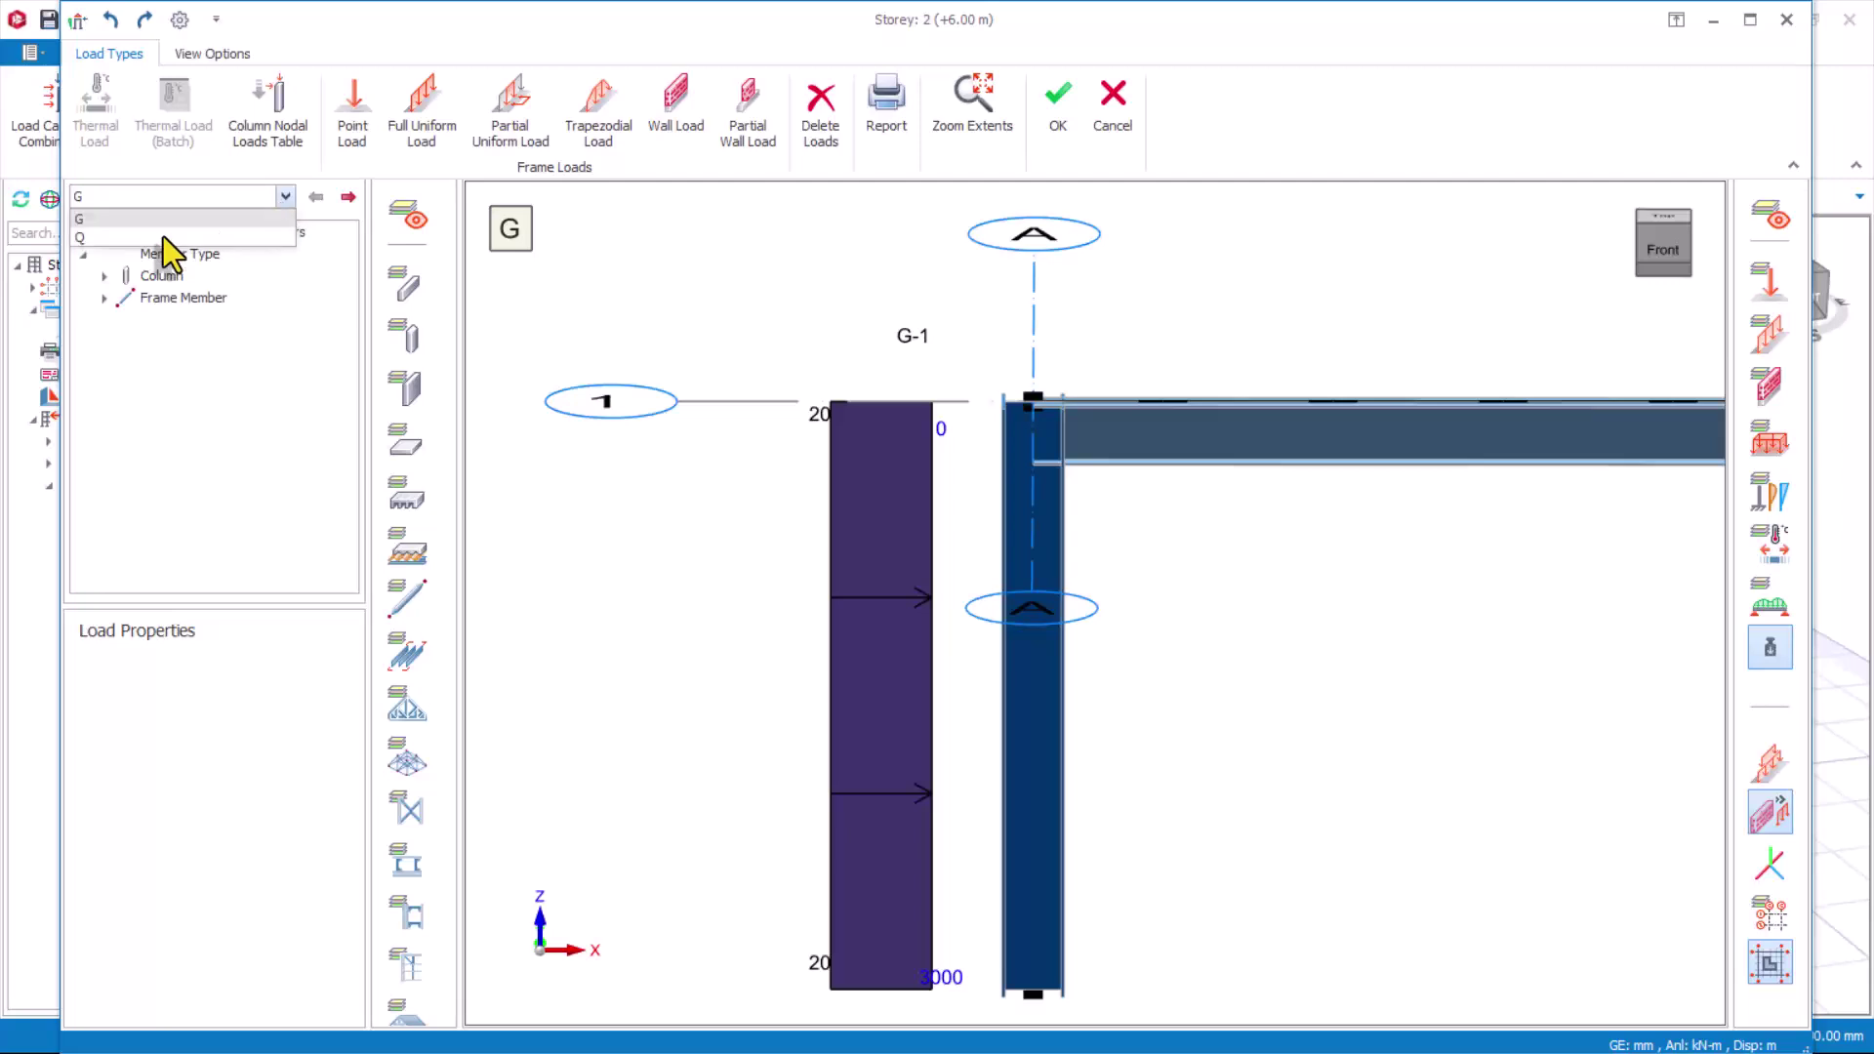
{"action": "left_click", "coordinate": [91, 237]}
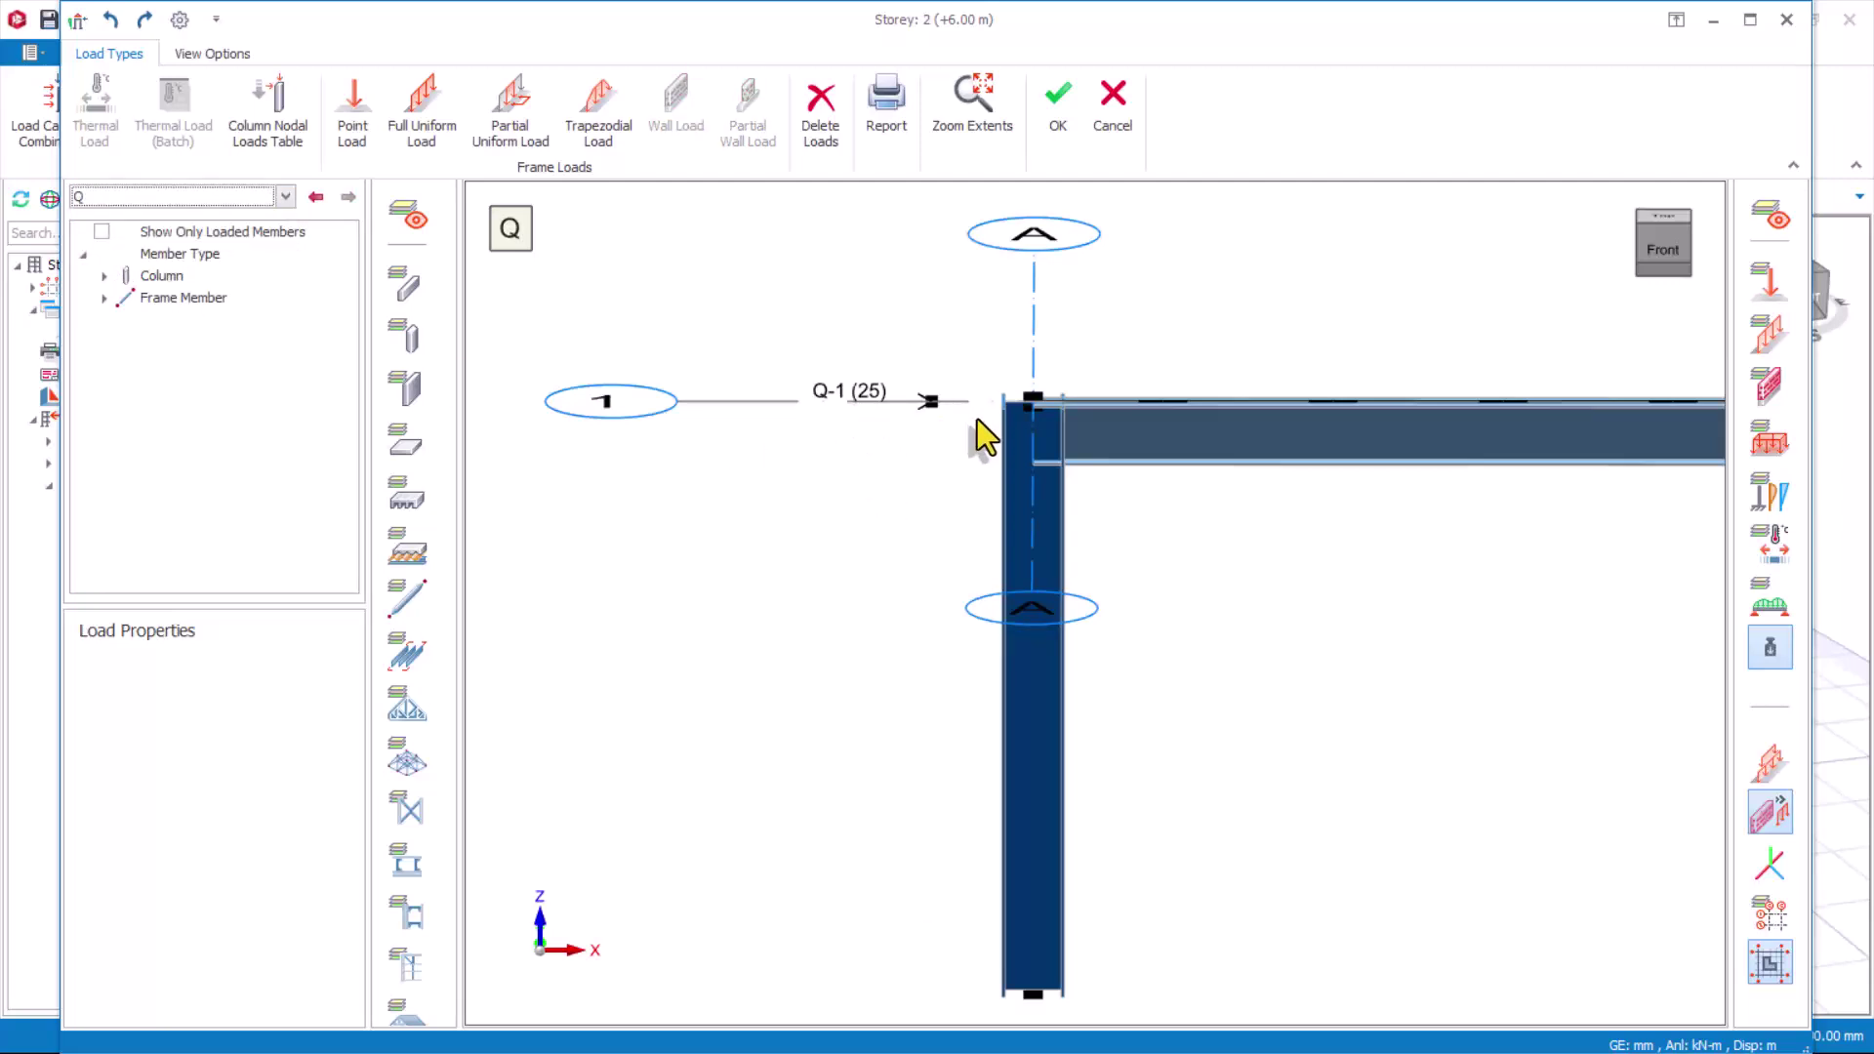
{"action": "scroll", "coordinate": [975, 414], "scroll_direction": "down", "scroll_amount": 2}
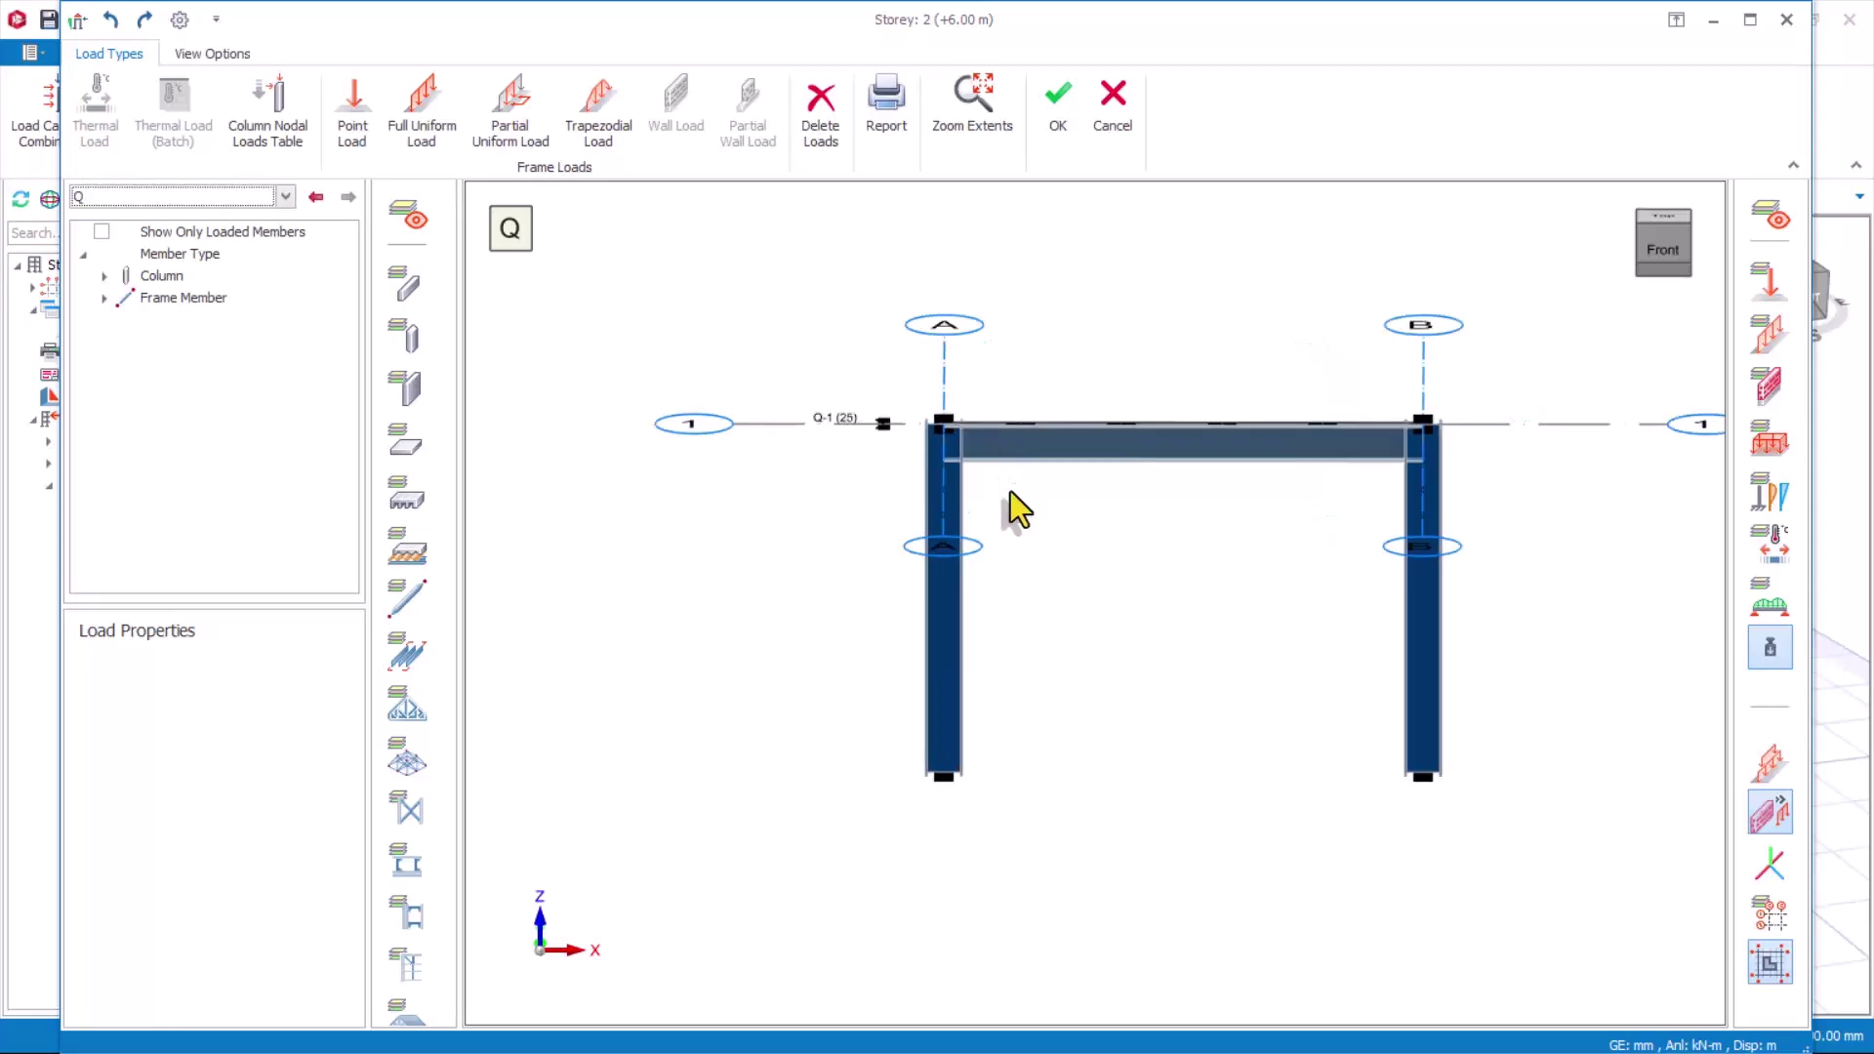
{"action": "middle_click_drag", "start_coordinate": [1088, 592], "coordinate": [1098, 570]}
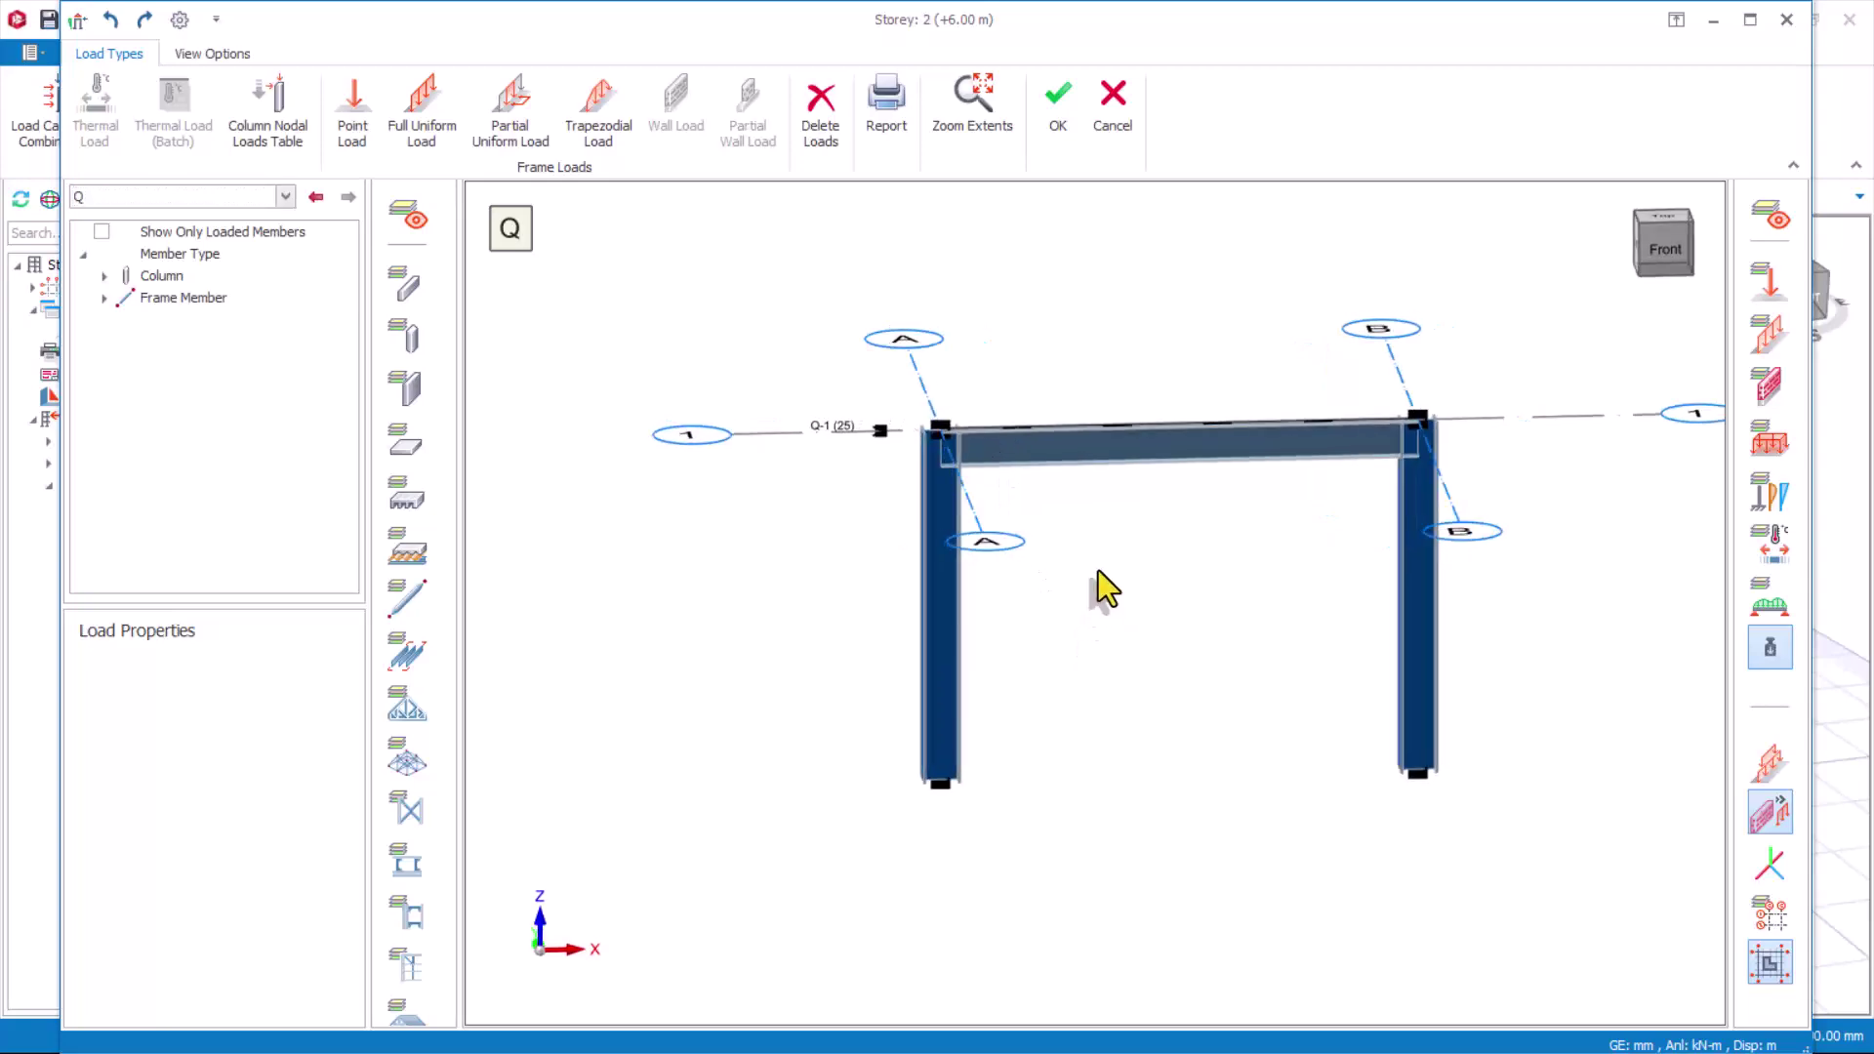
{"action": "left_click", "coordinate": [1057, 132]}
Step: Save the project and open the building analysis settings
{"action": "mouse_move", "coordinate": [1103, 695]}
{"action": "middle_mouse_down"}
{"action": "mouse_move", "coordinate": [1138, 778]}
{"action": "mouse_move", "coordinate": [1025, 573]}
{"action": "mouse_move", "coordinate": [1005, 794]}
{"action": "mouse_move", "coordinate": [1047, 834]}
{"action": "mouse_move", "coordinate": [1034, 771]}
{"action": "middle_mouse_up"}
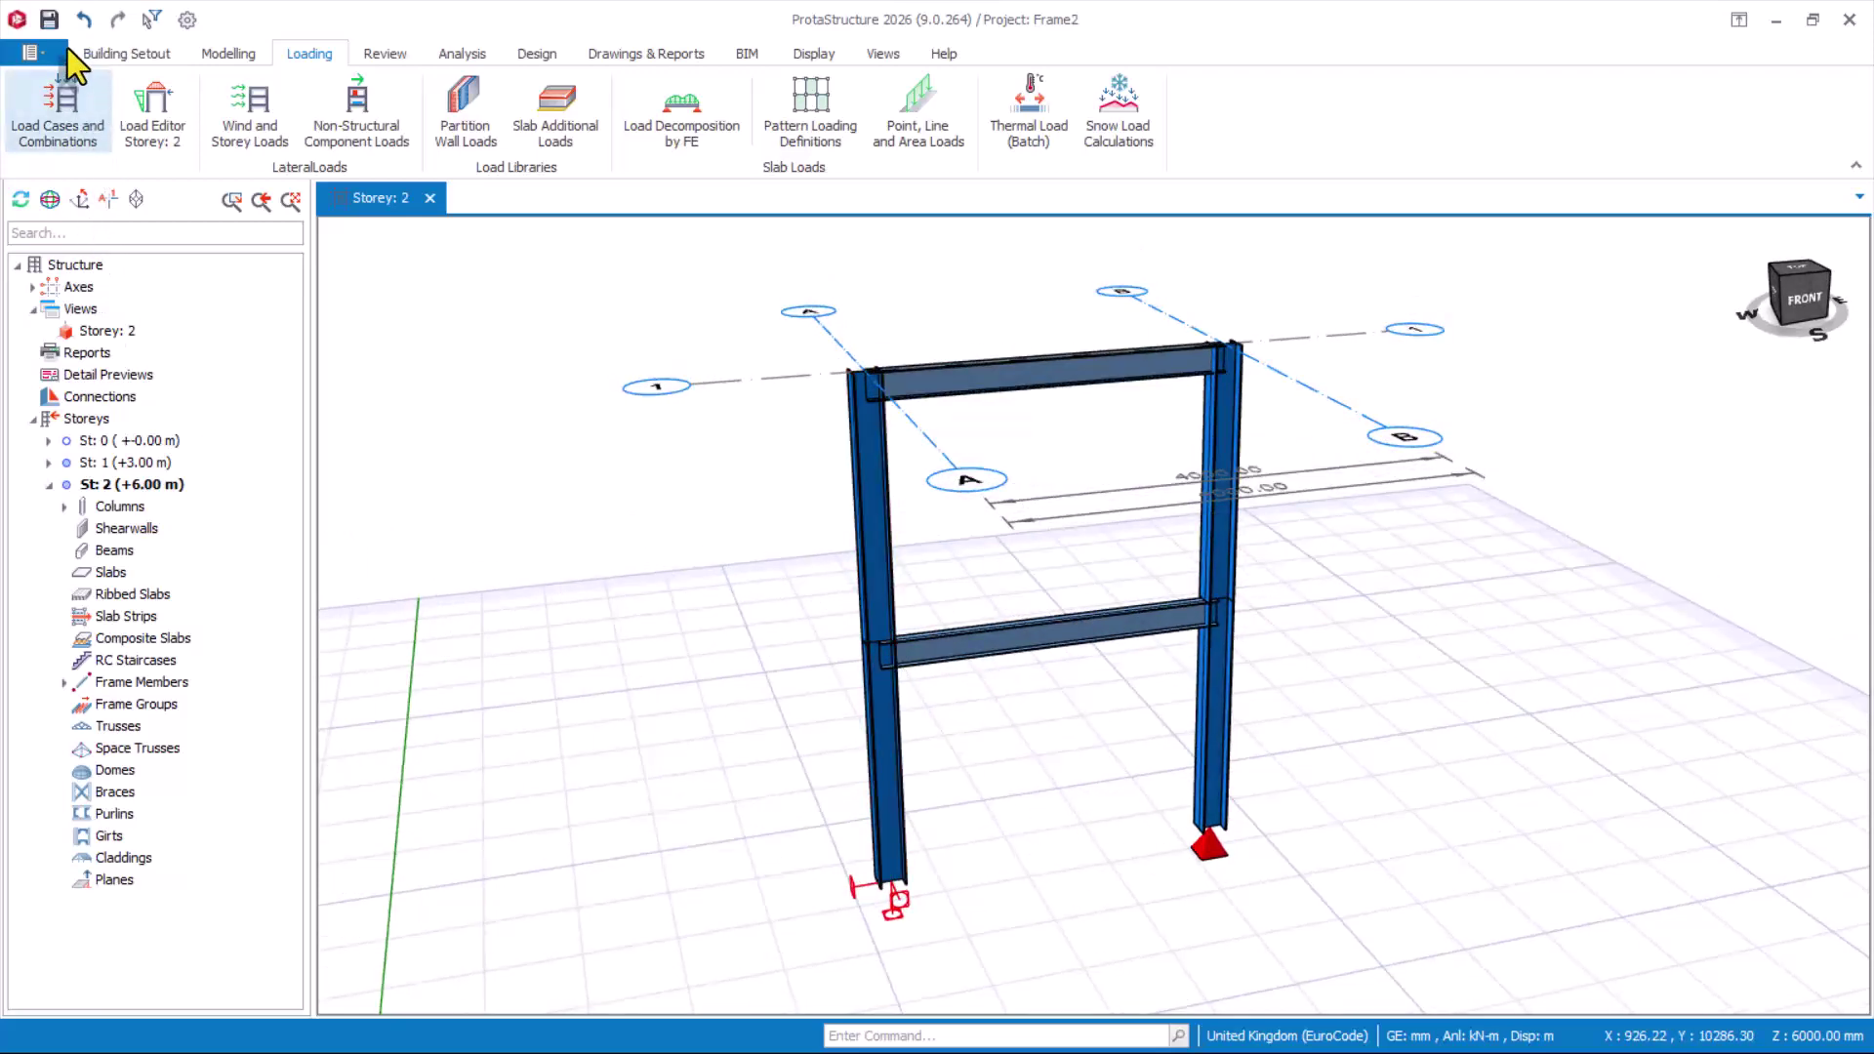
{"action": "left_click", "coordinate": [50, 20]}
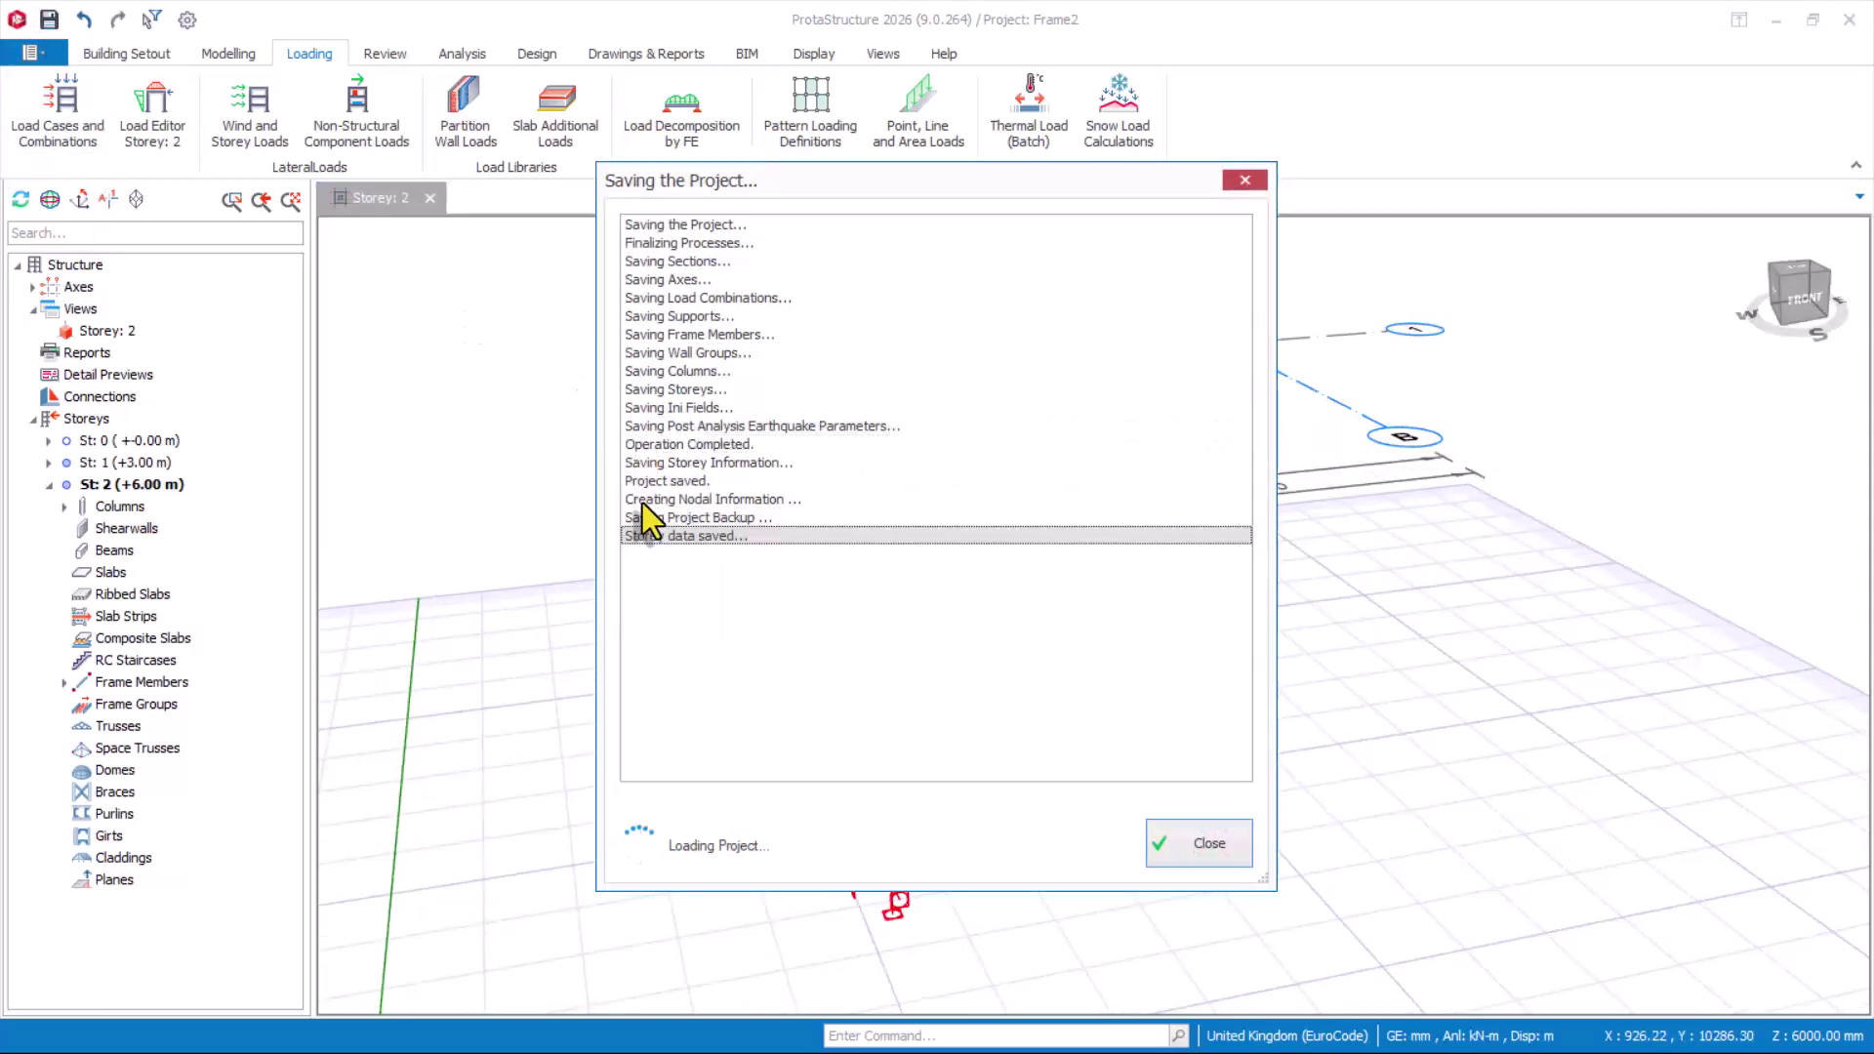
{"action": "left_click", "coordinate": [463, 53]}
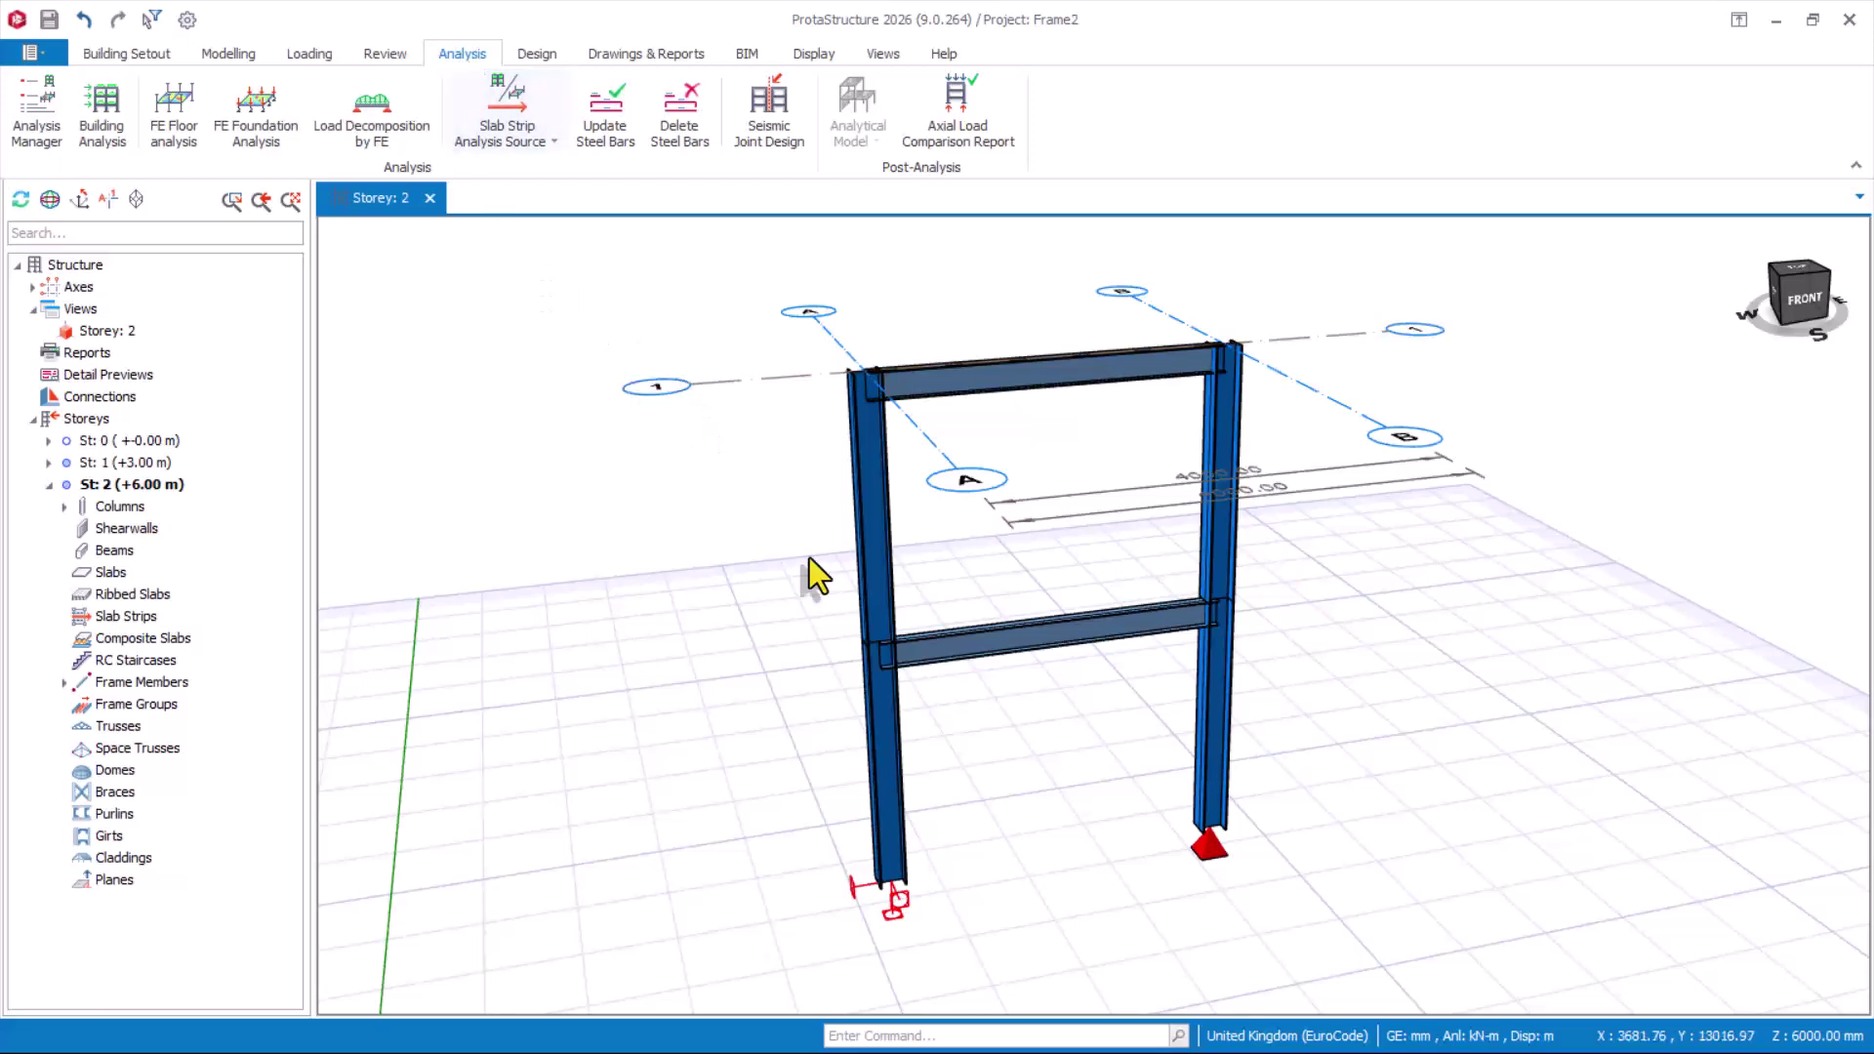
{"action": "mouse_move", "coordinate": [1077, 642]}
{"action": "middle_mouse_down"}
{"action": "mouse_move", "coordinate": [1086, 694]}
{"action": "mouse_move", "coordinate": [1054, 693]}
{"action": "middle_mouse_up"}
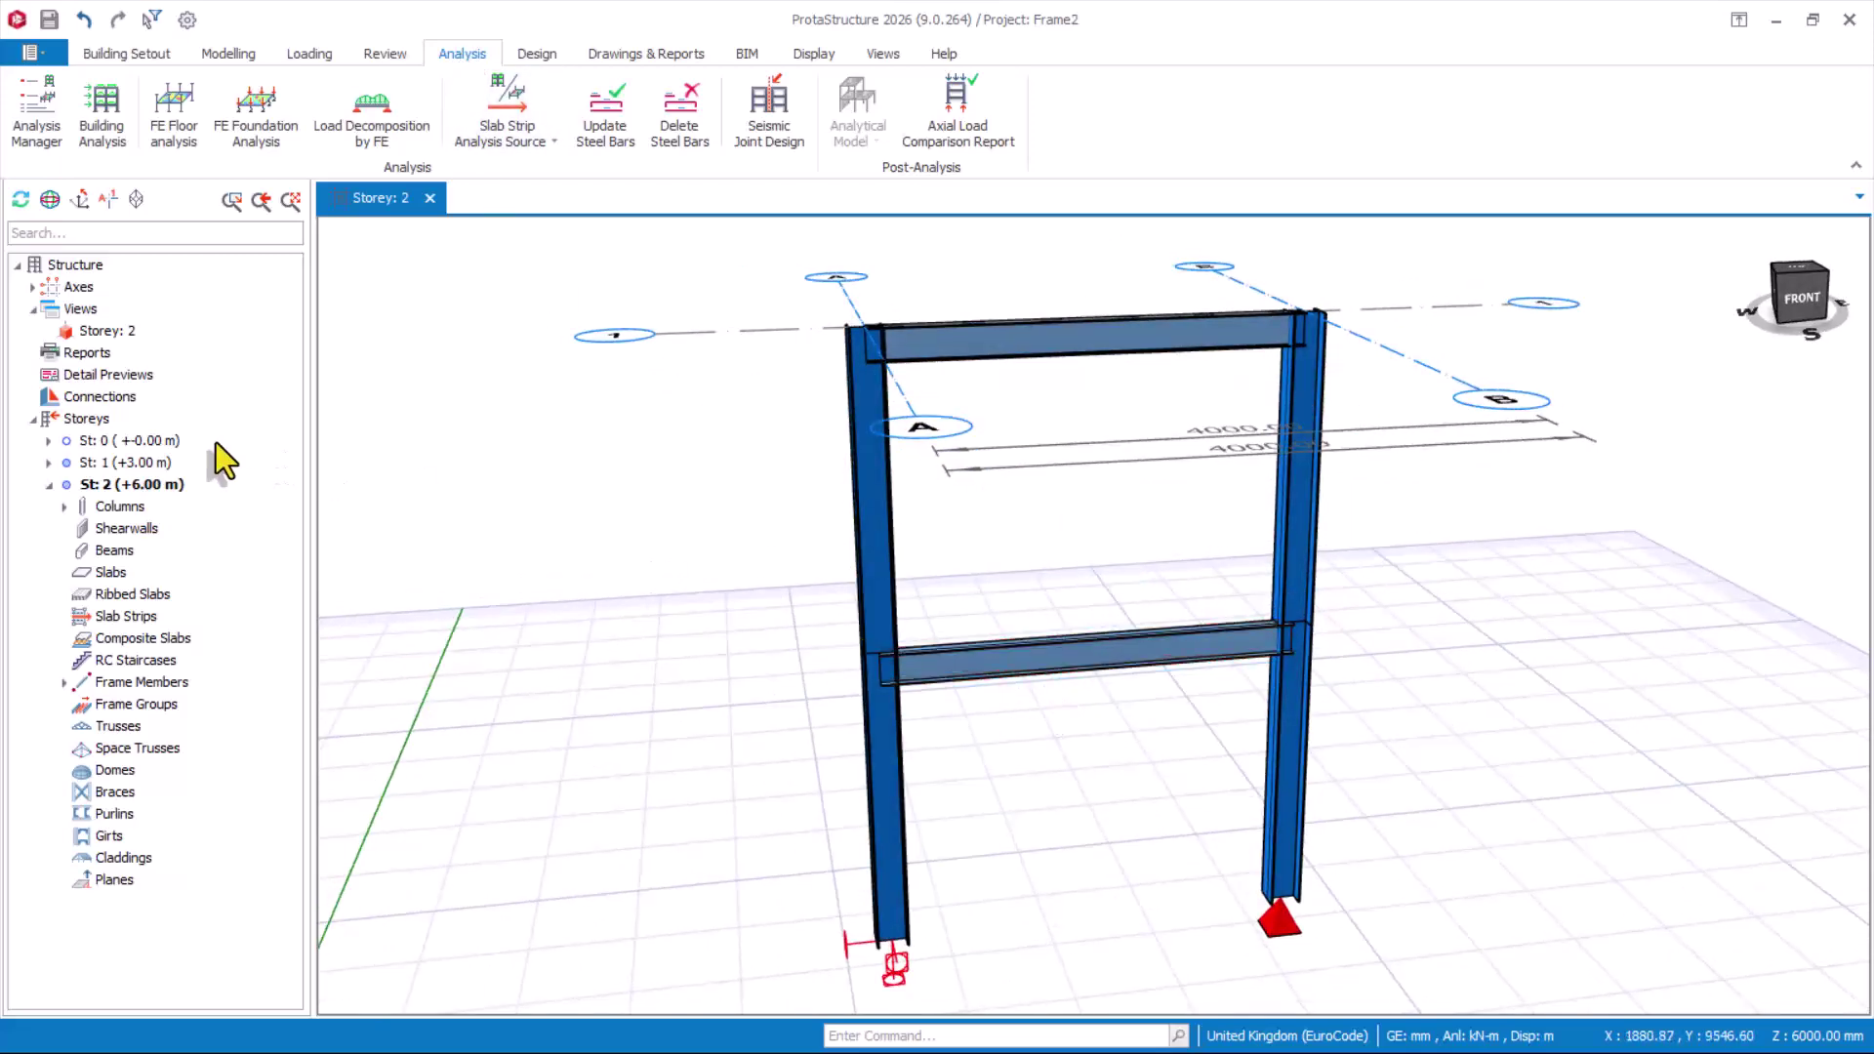
{"action": "left_click", "coordinate": [99, 125]}
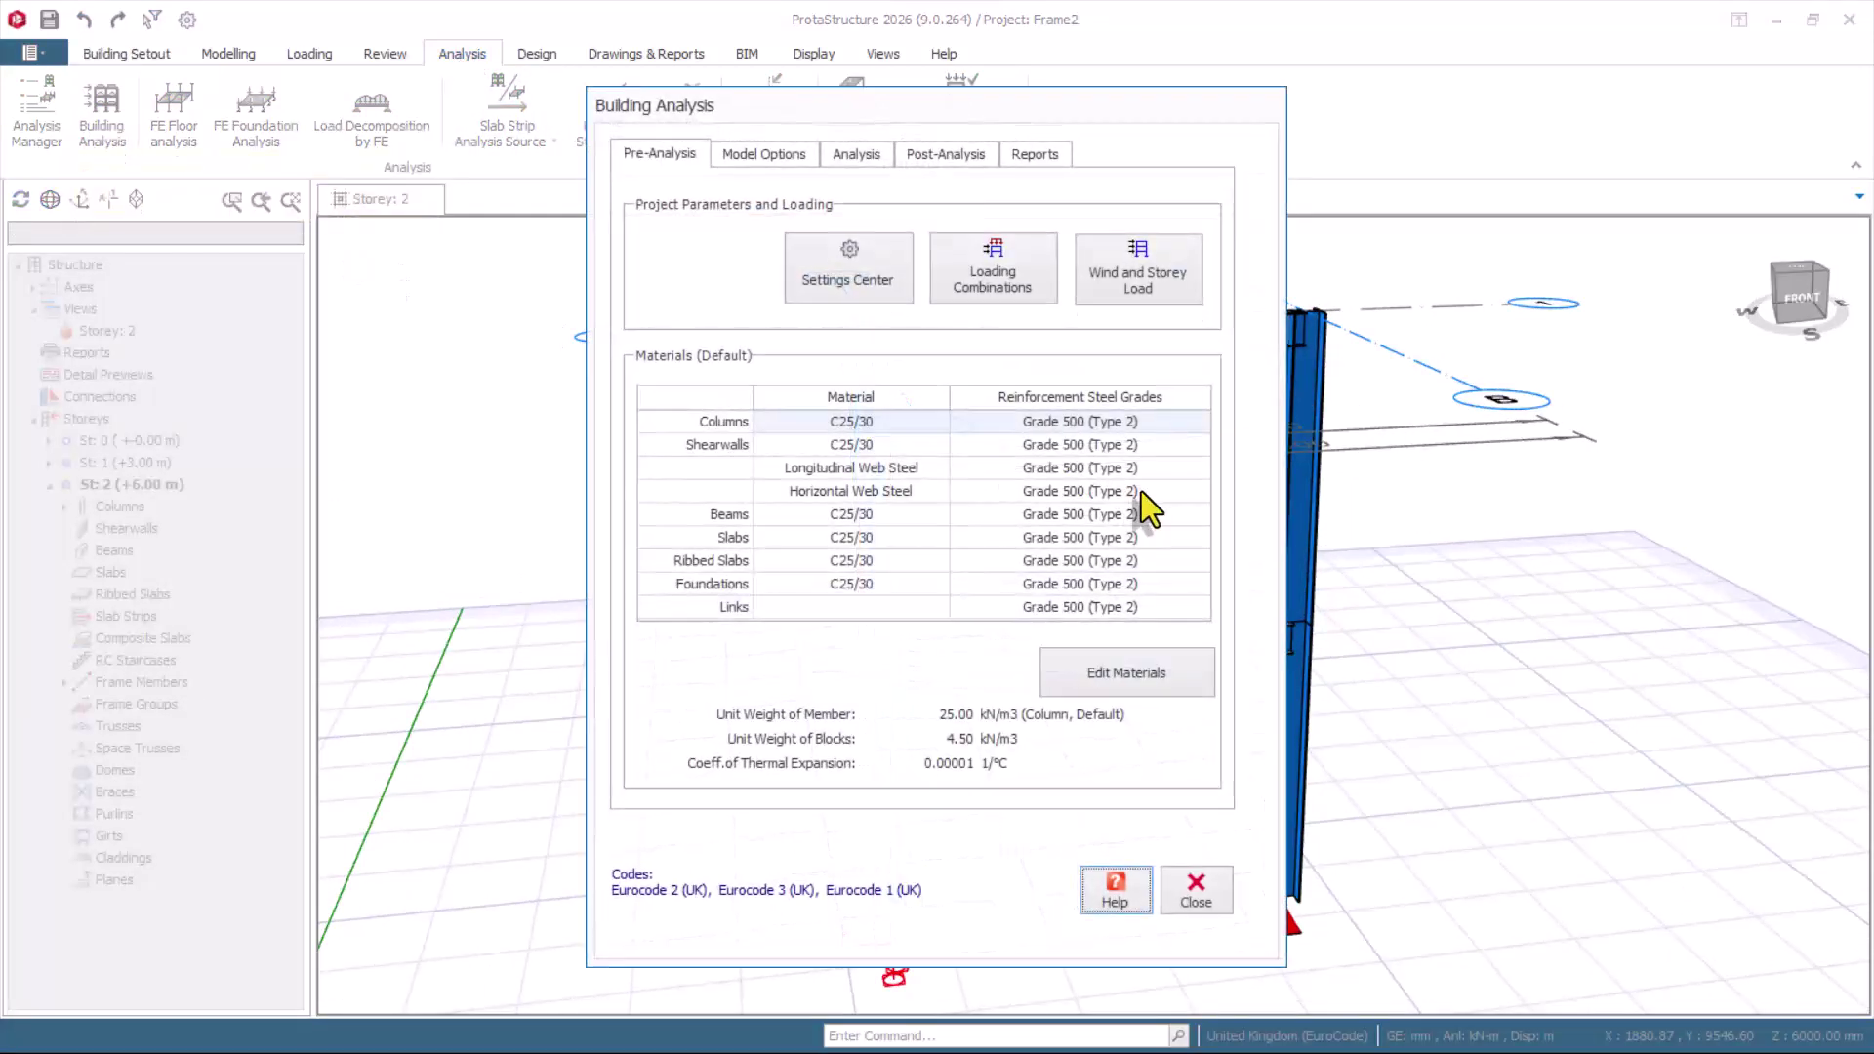
Step: Run the building model check with all checks enabled for all storeys, and close it
{"action": "left_click", "coordinate": [859, 154]}
{"action": "left_click", "coordinate": [822, 222]}
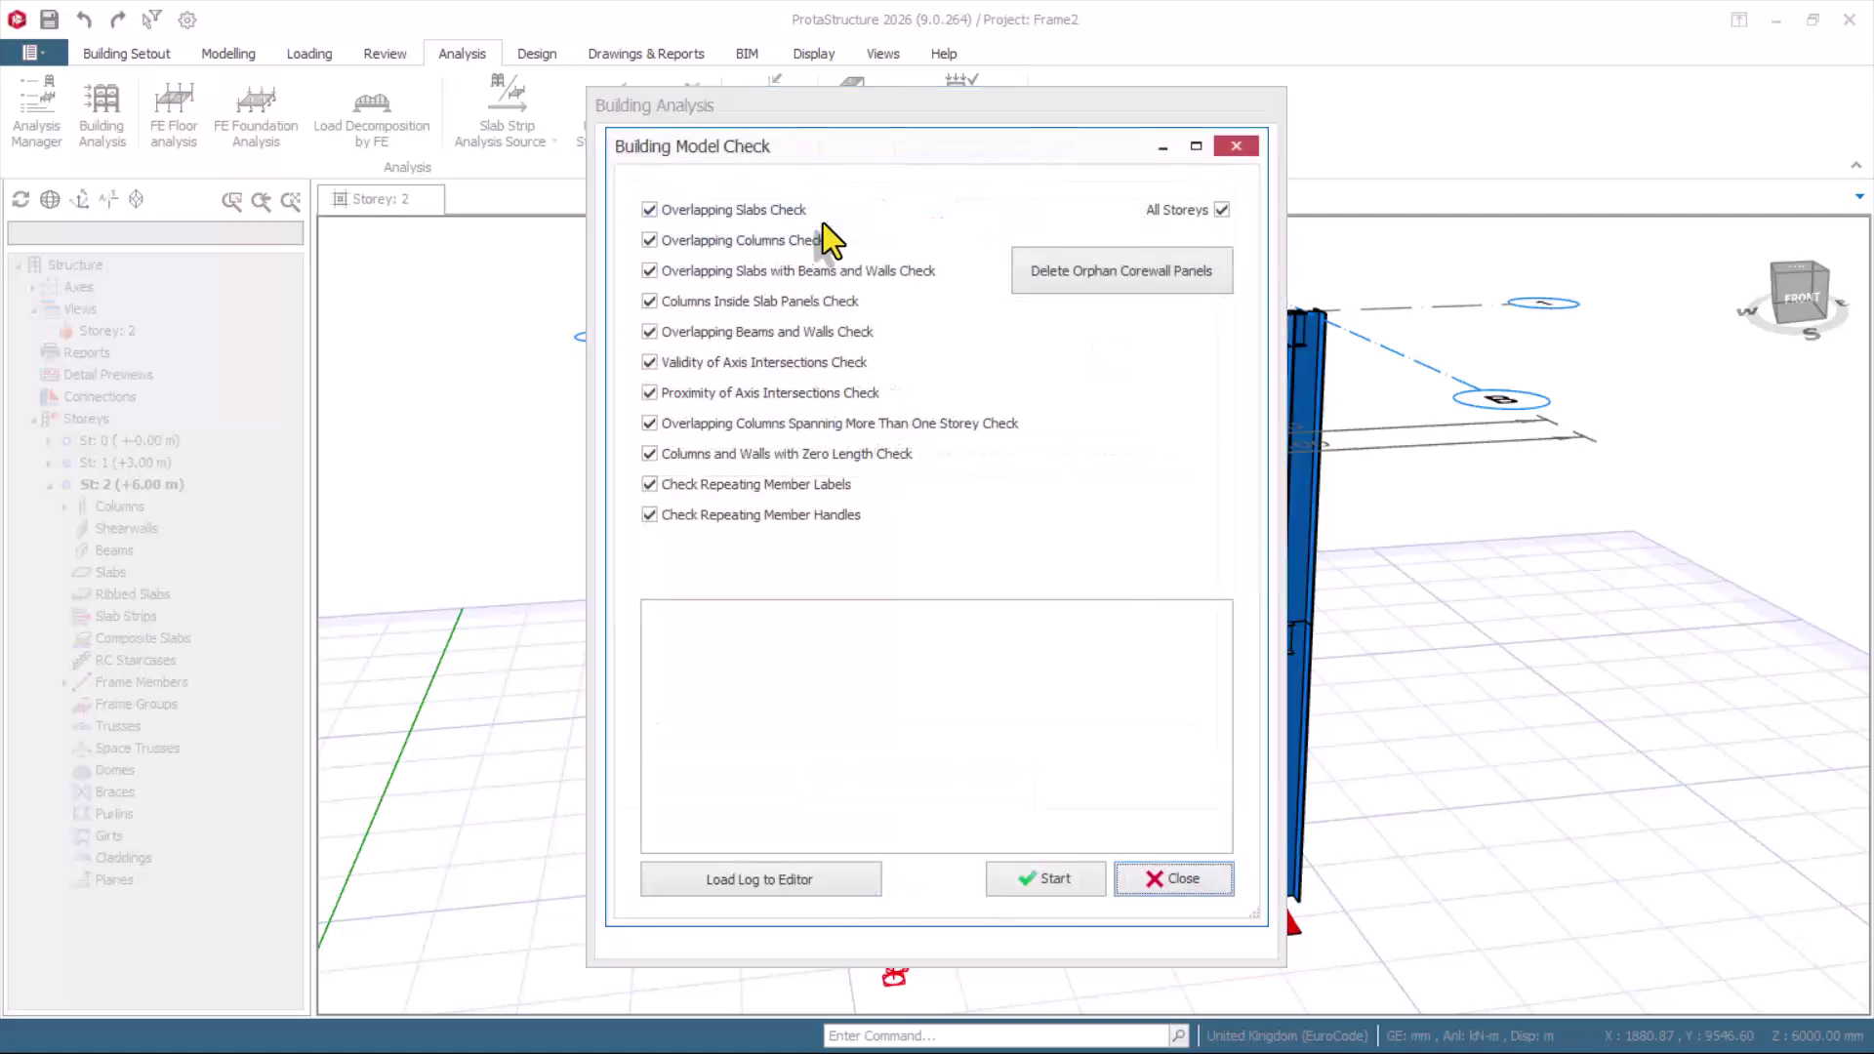
{"action": "left_click", "coordinate": [1067, 884]}
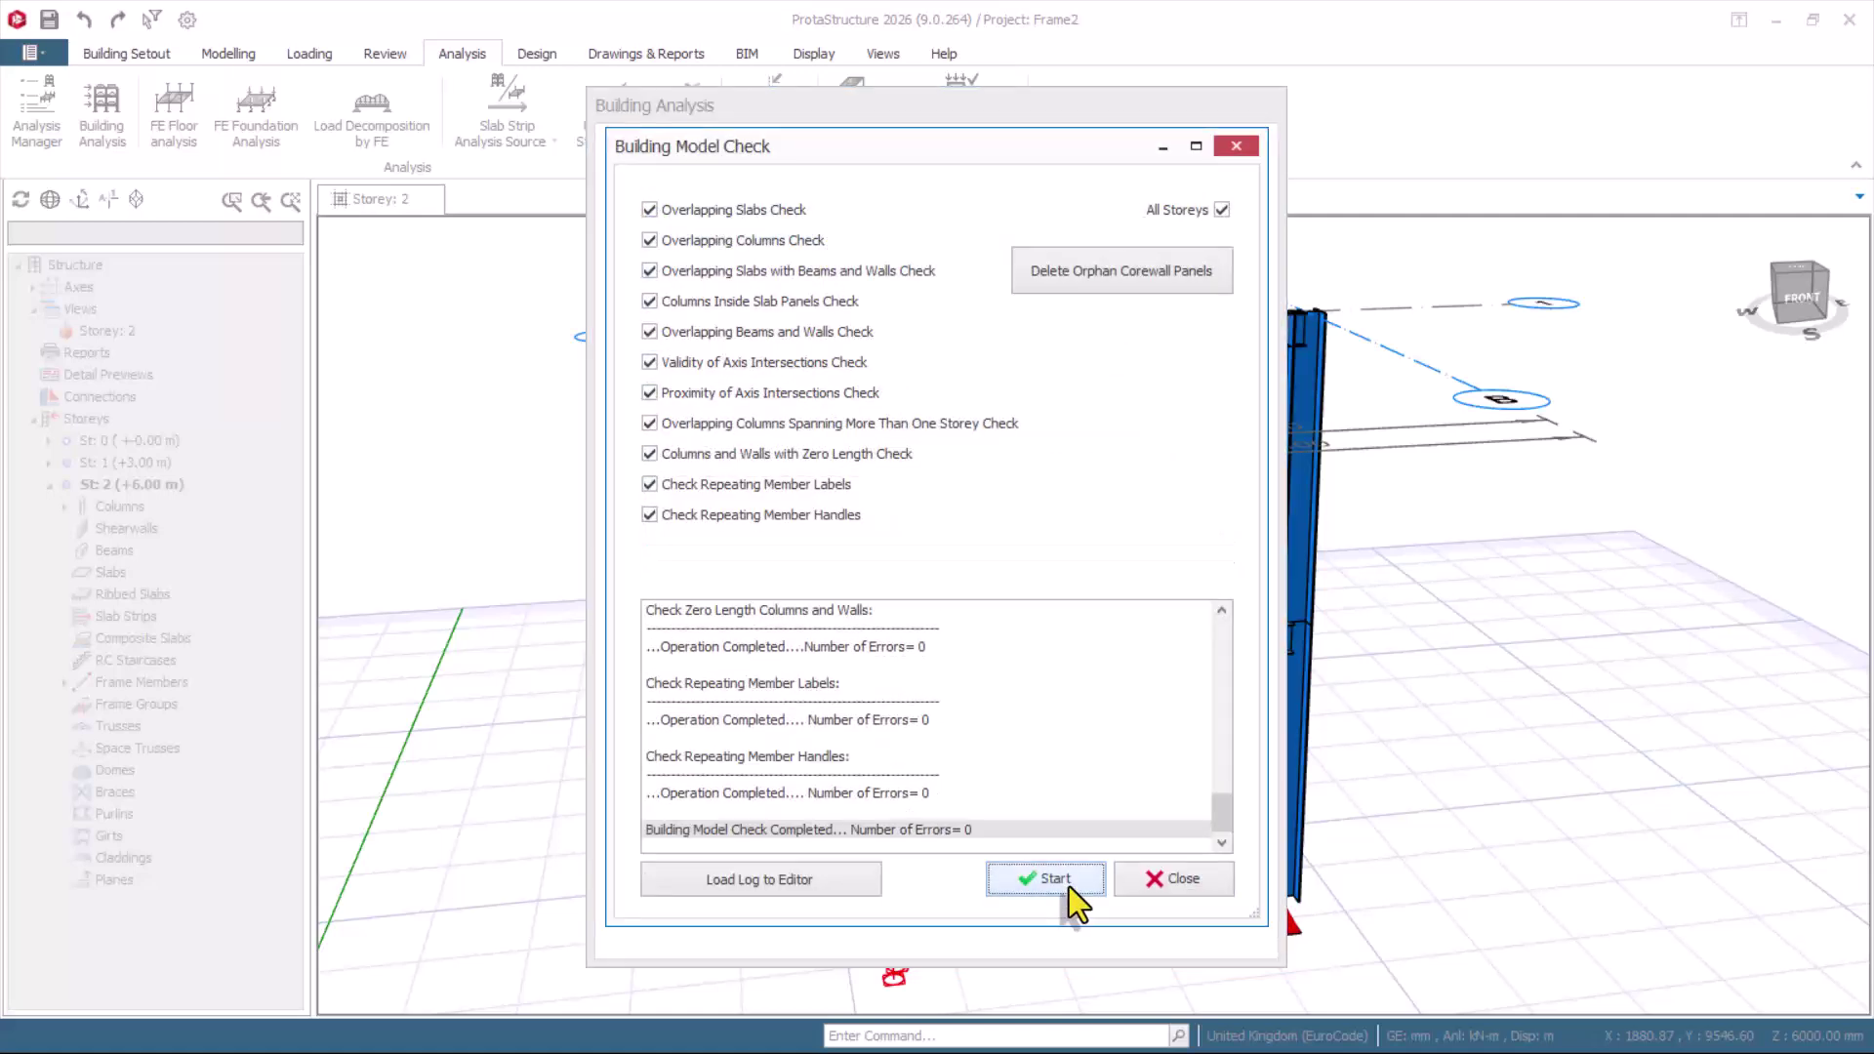
{"action": "left_click", "coordinate": [1177, 884]}
Step: Review the default material grades for the steel members in the building analysis pre-analysis settings and accept them
{"action": "left_click", "coordinate": [1097, 230]}
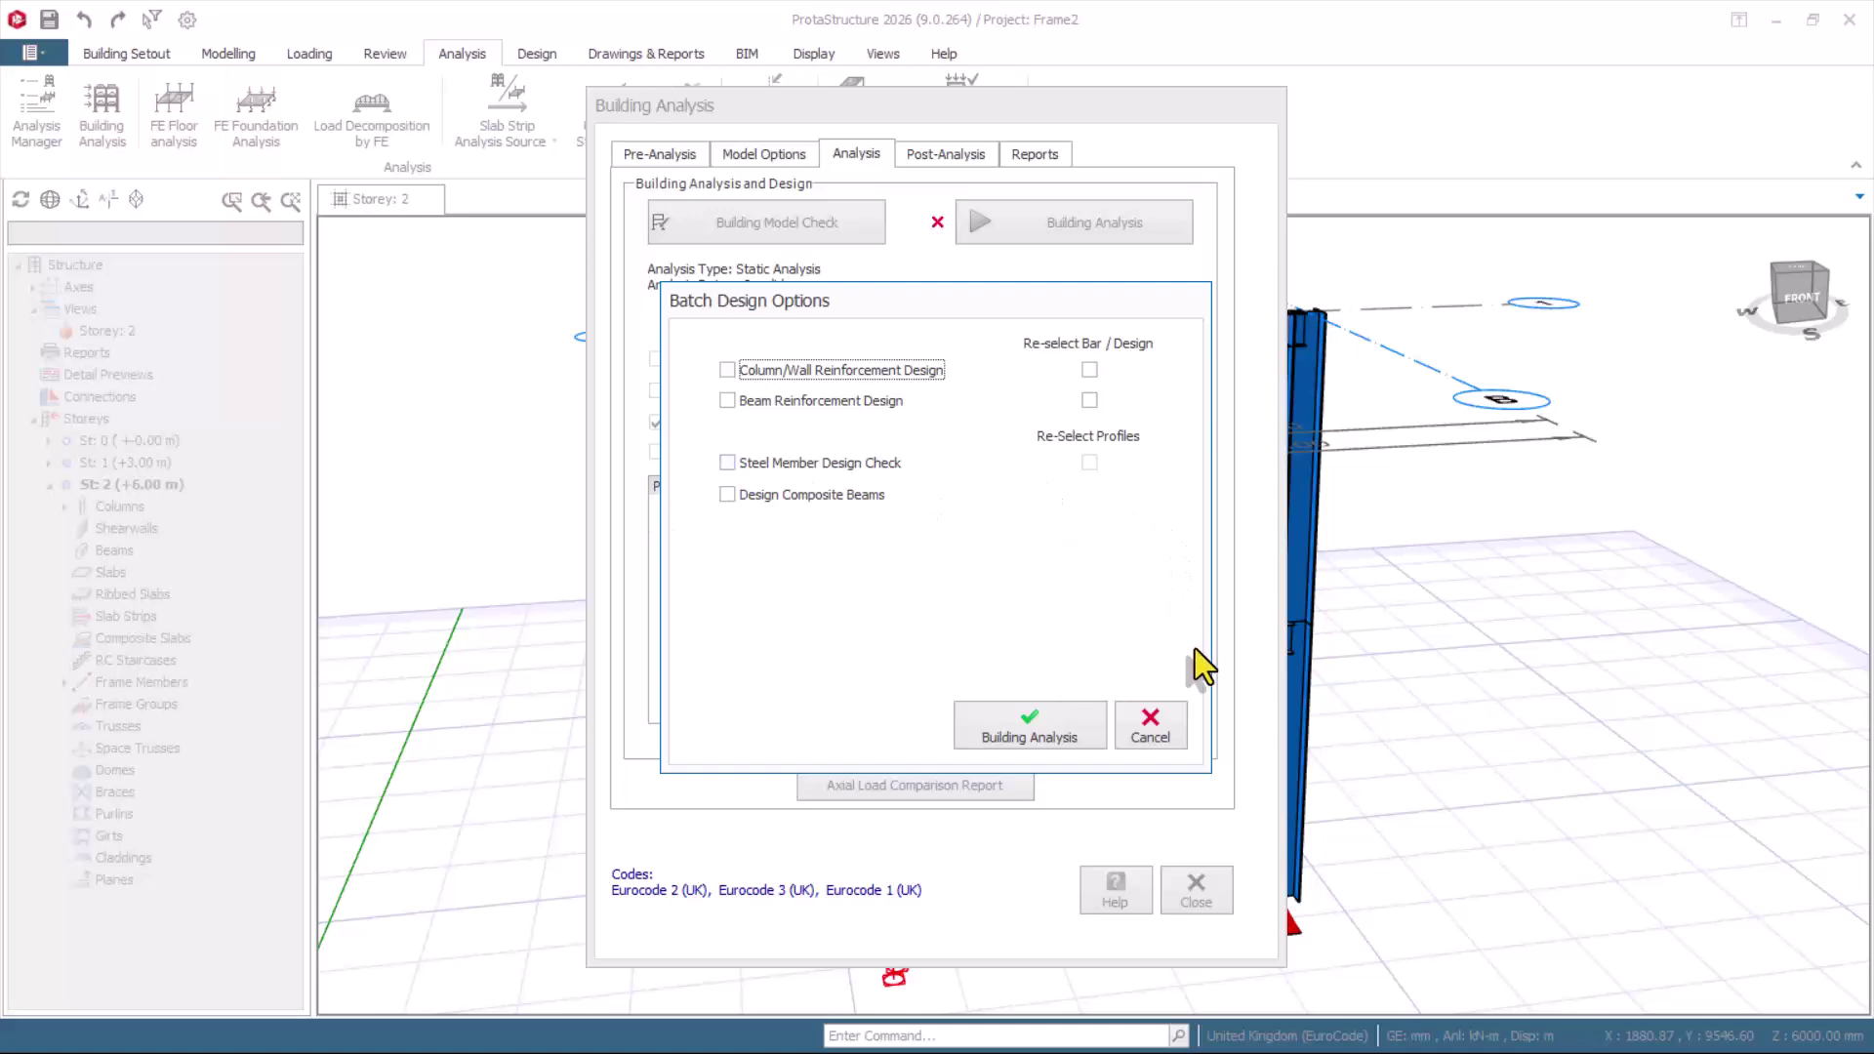
{"action": "left_click", "coordinate": [1161, 722]}
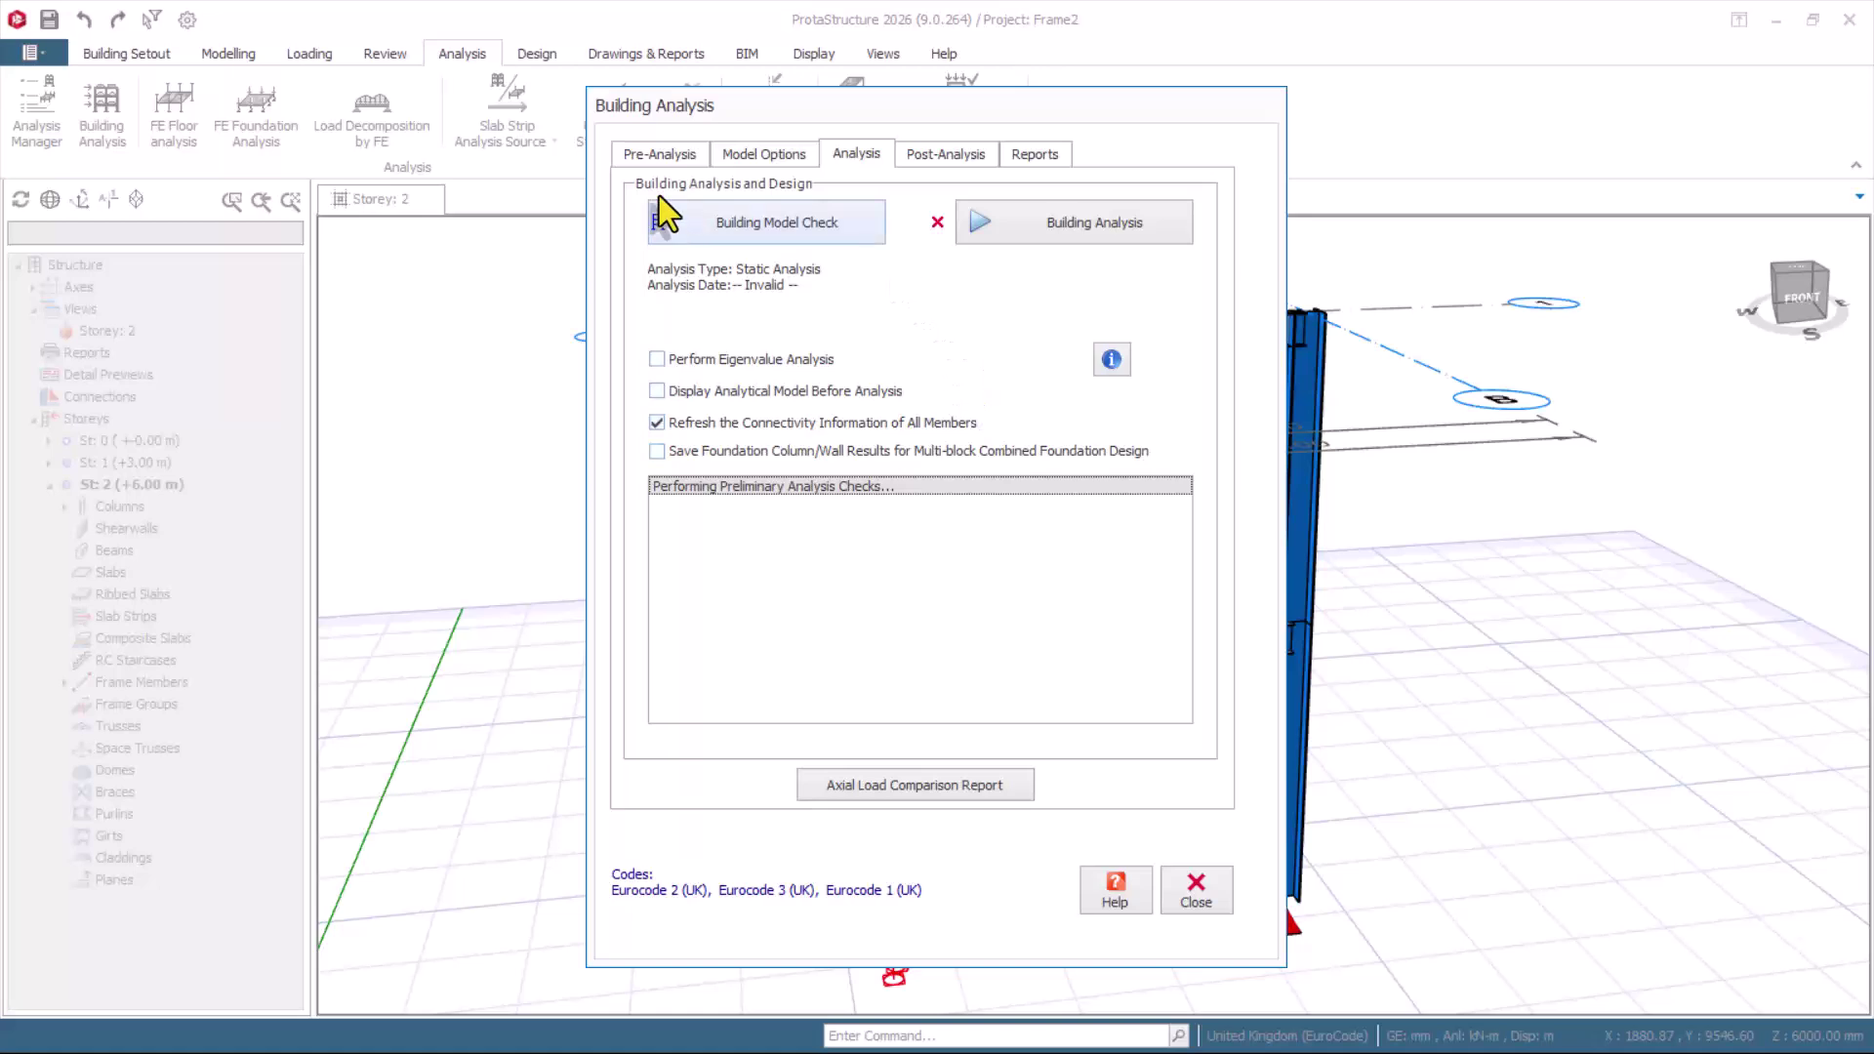
{"action": "left_click", "coordinate": [646, 158]}
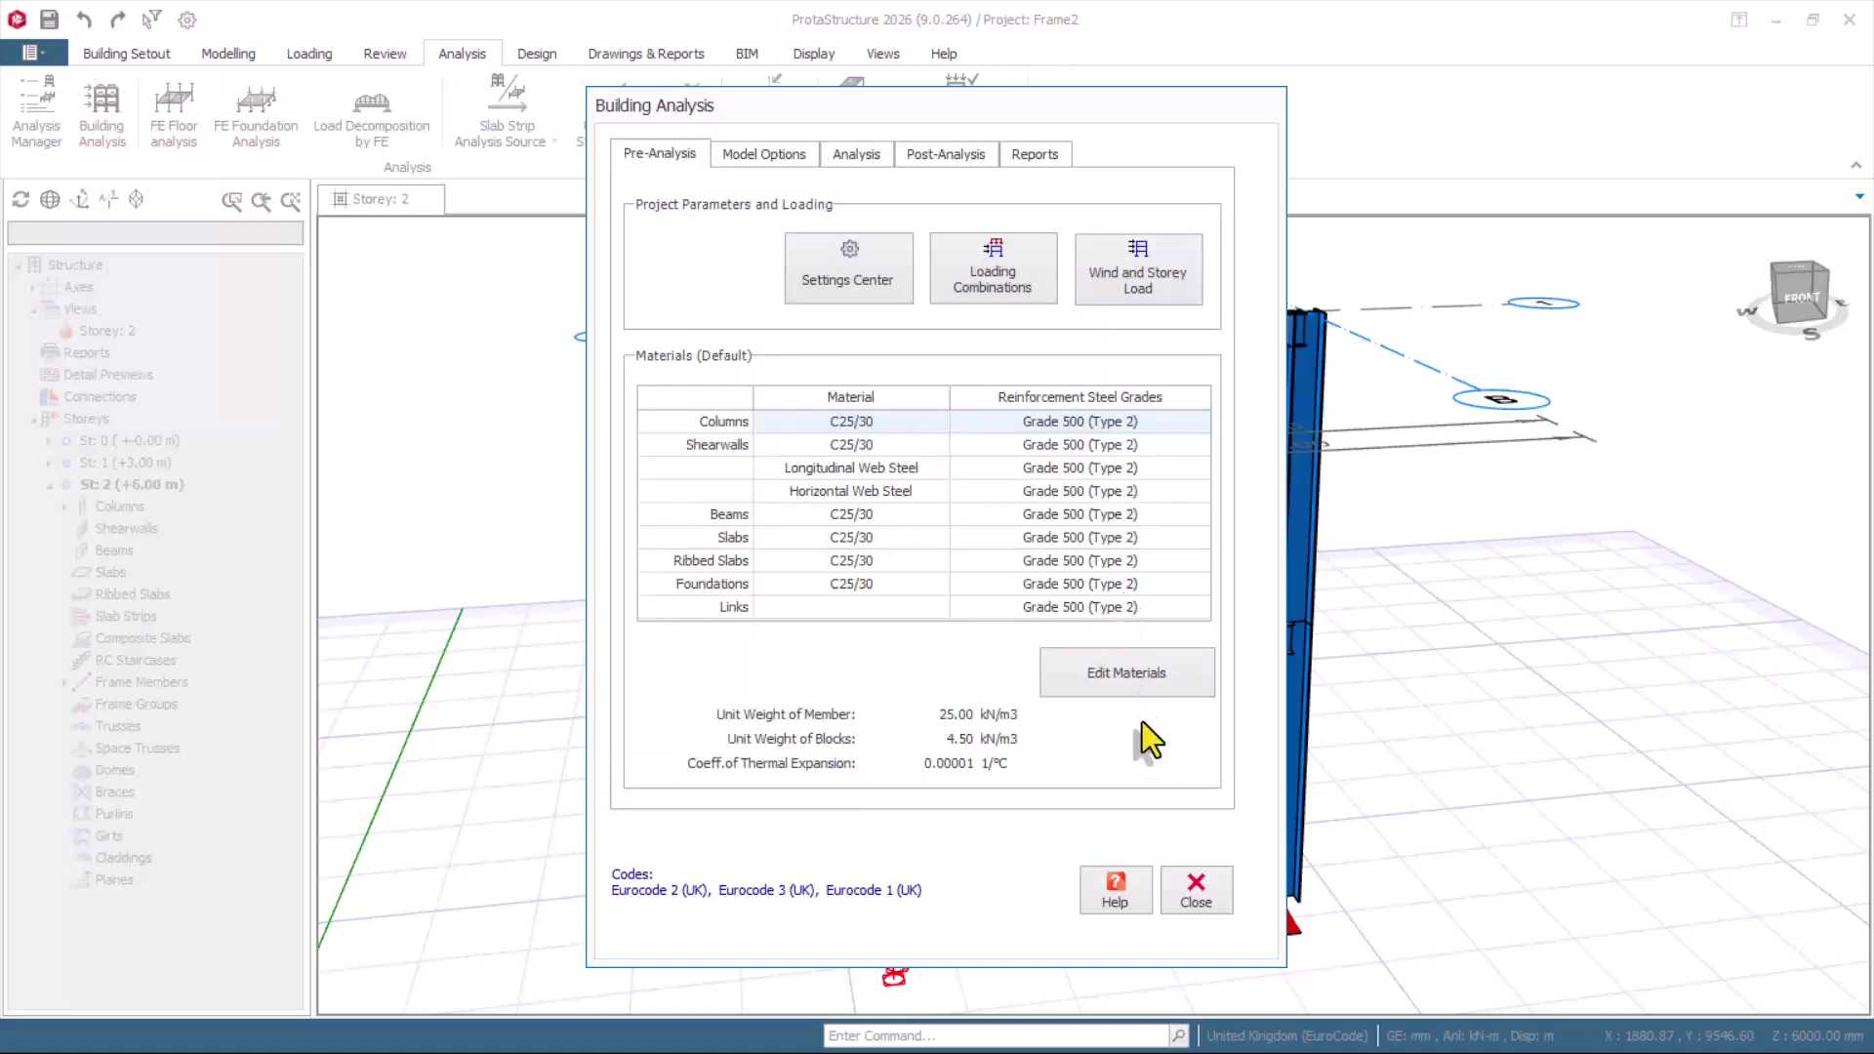
{"action": "left_click", "coordinate": [1120, 677]}
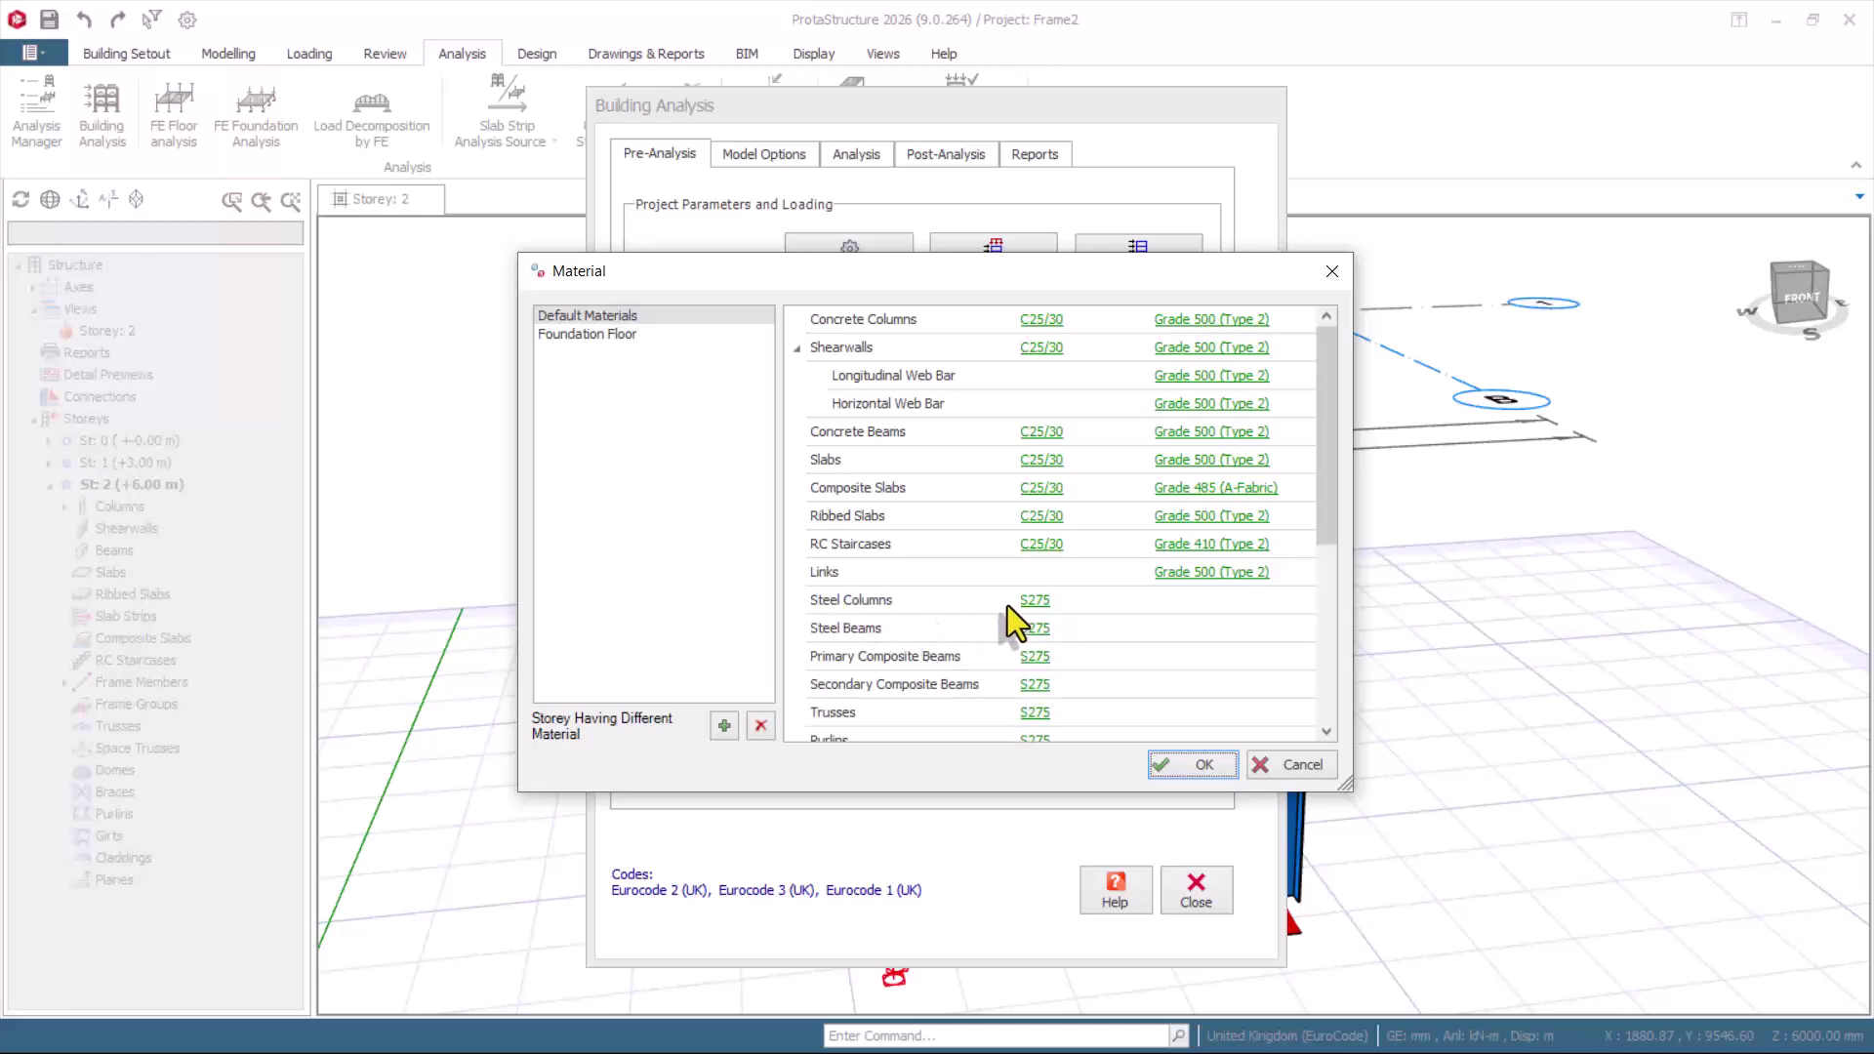
{"action": "scroll", "coordinate": [987, 625], "scroll_direction": "down", "scroll_amount": 2}
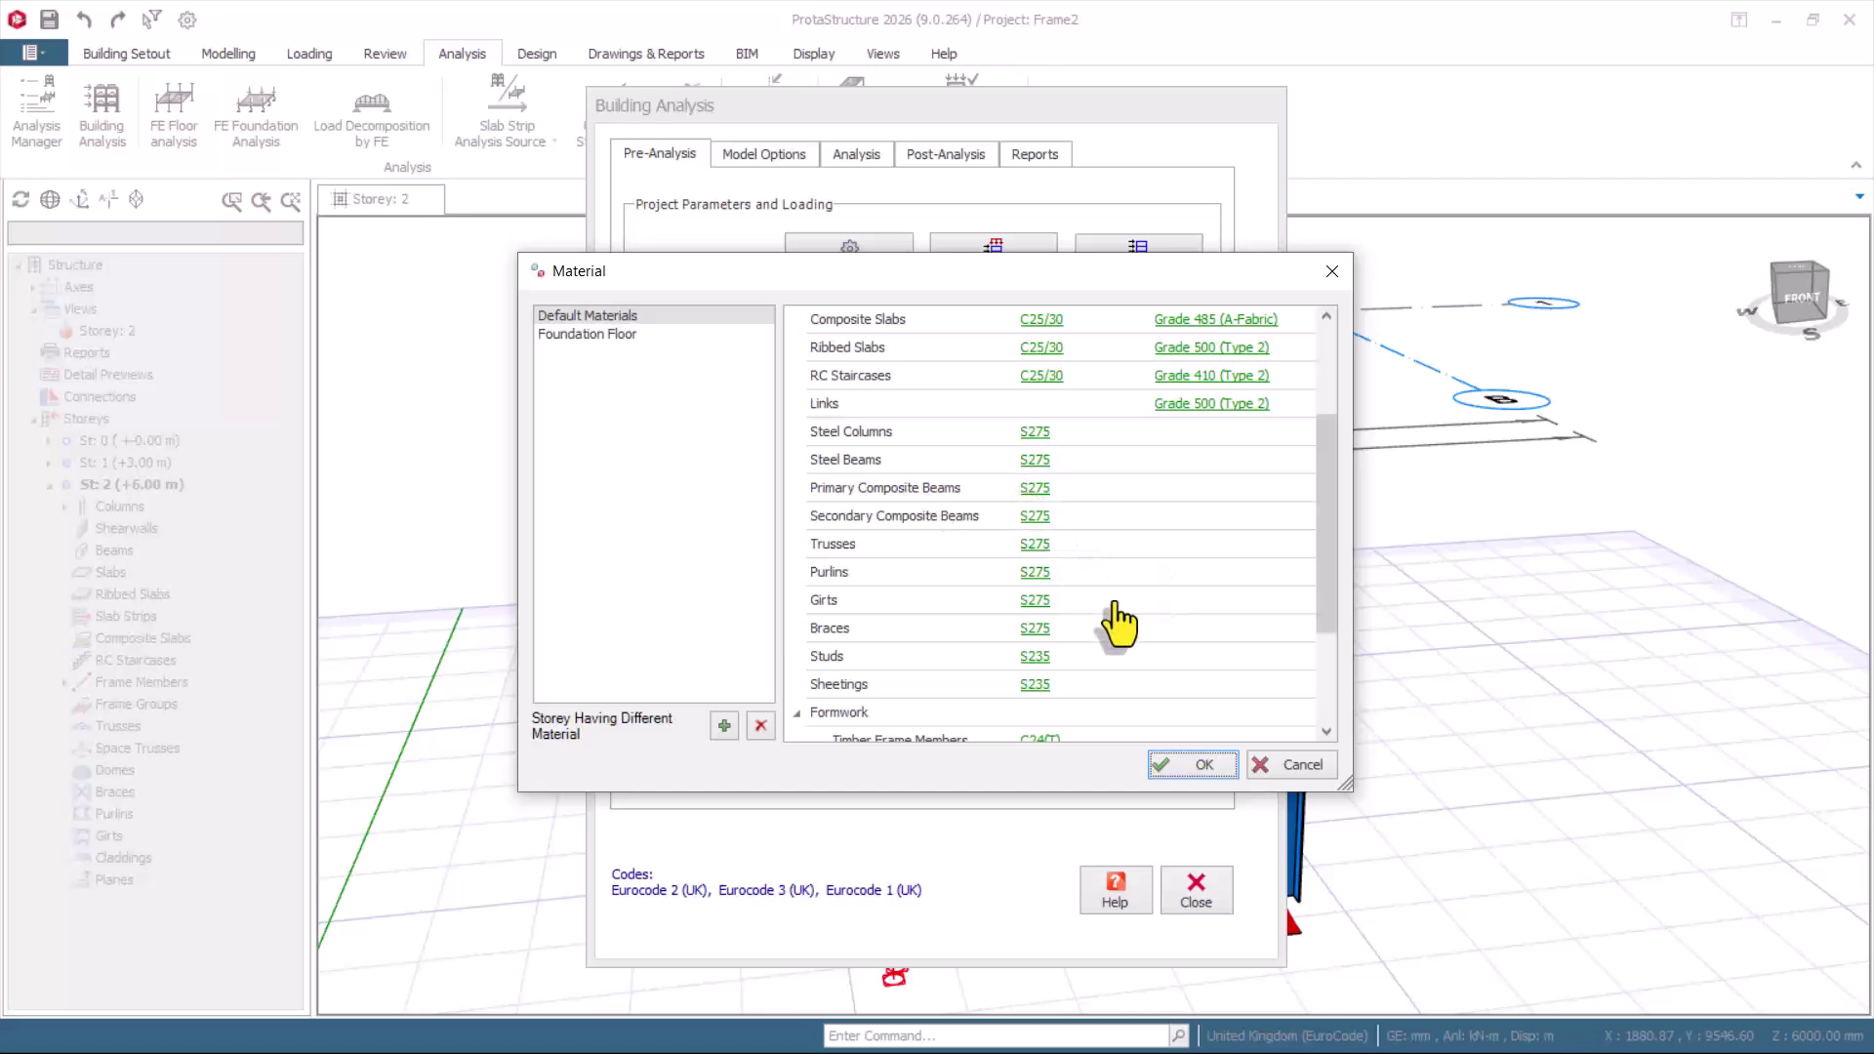
{"action": "left_click", "coordinate": [1192, 766]}
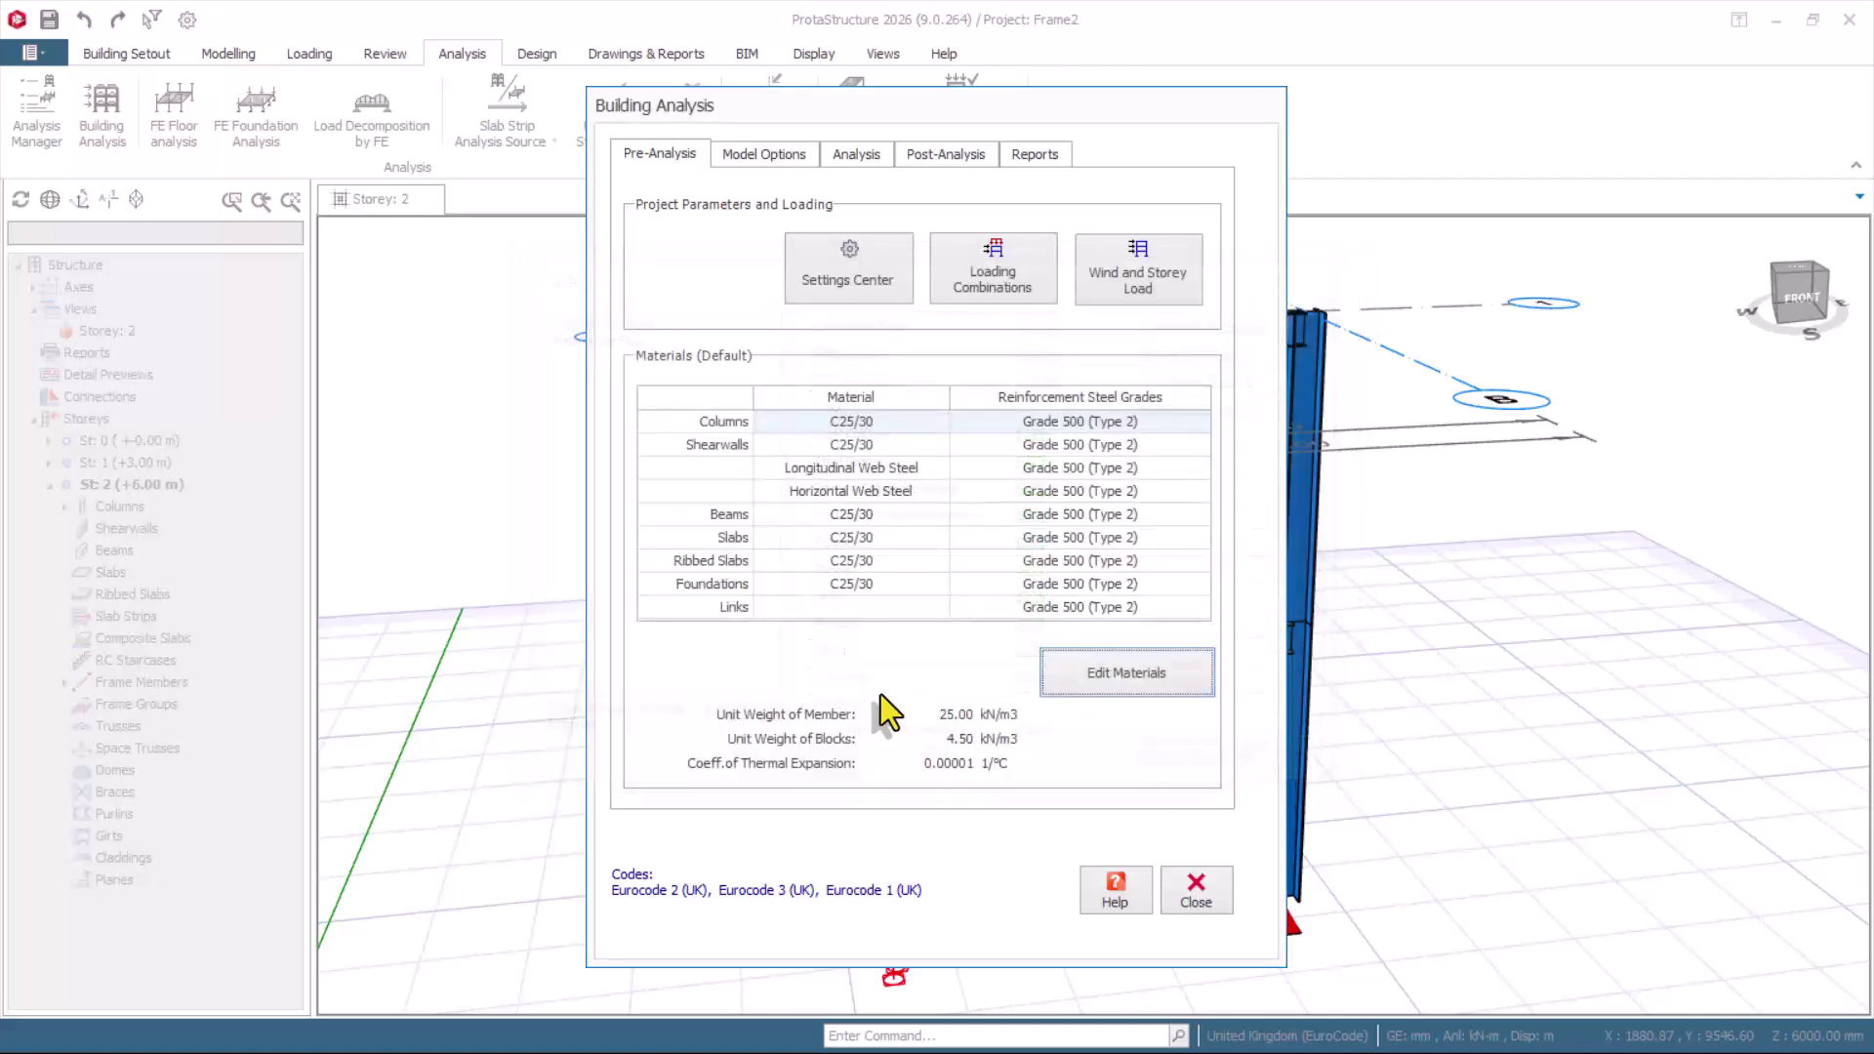
Step: Run the building analysis with Steel Member Design Check enabled, and close the analysis dialog
{"action": "left_click", "coordinate": [858, 156]}
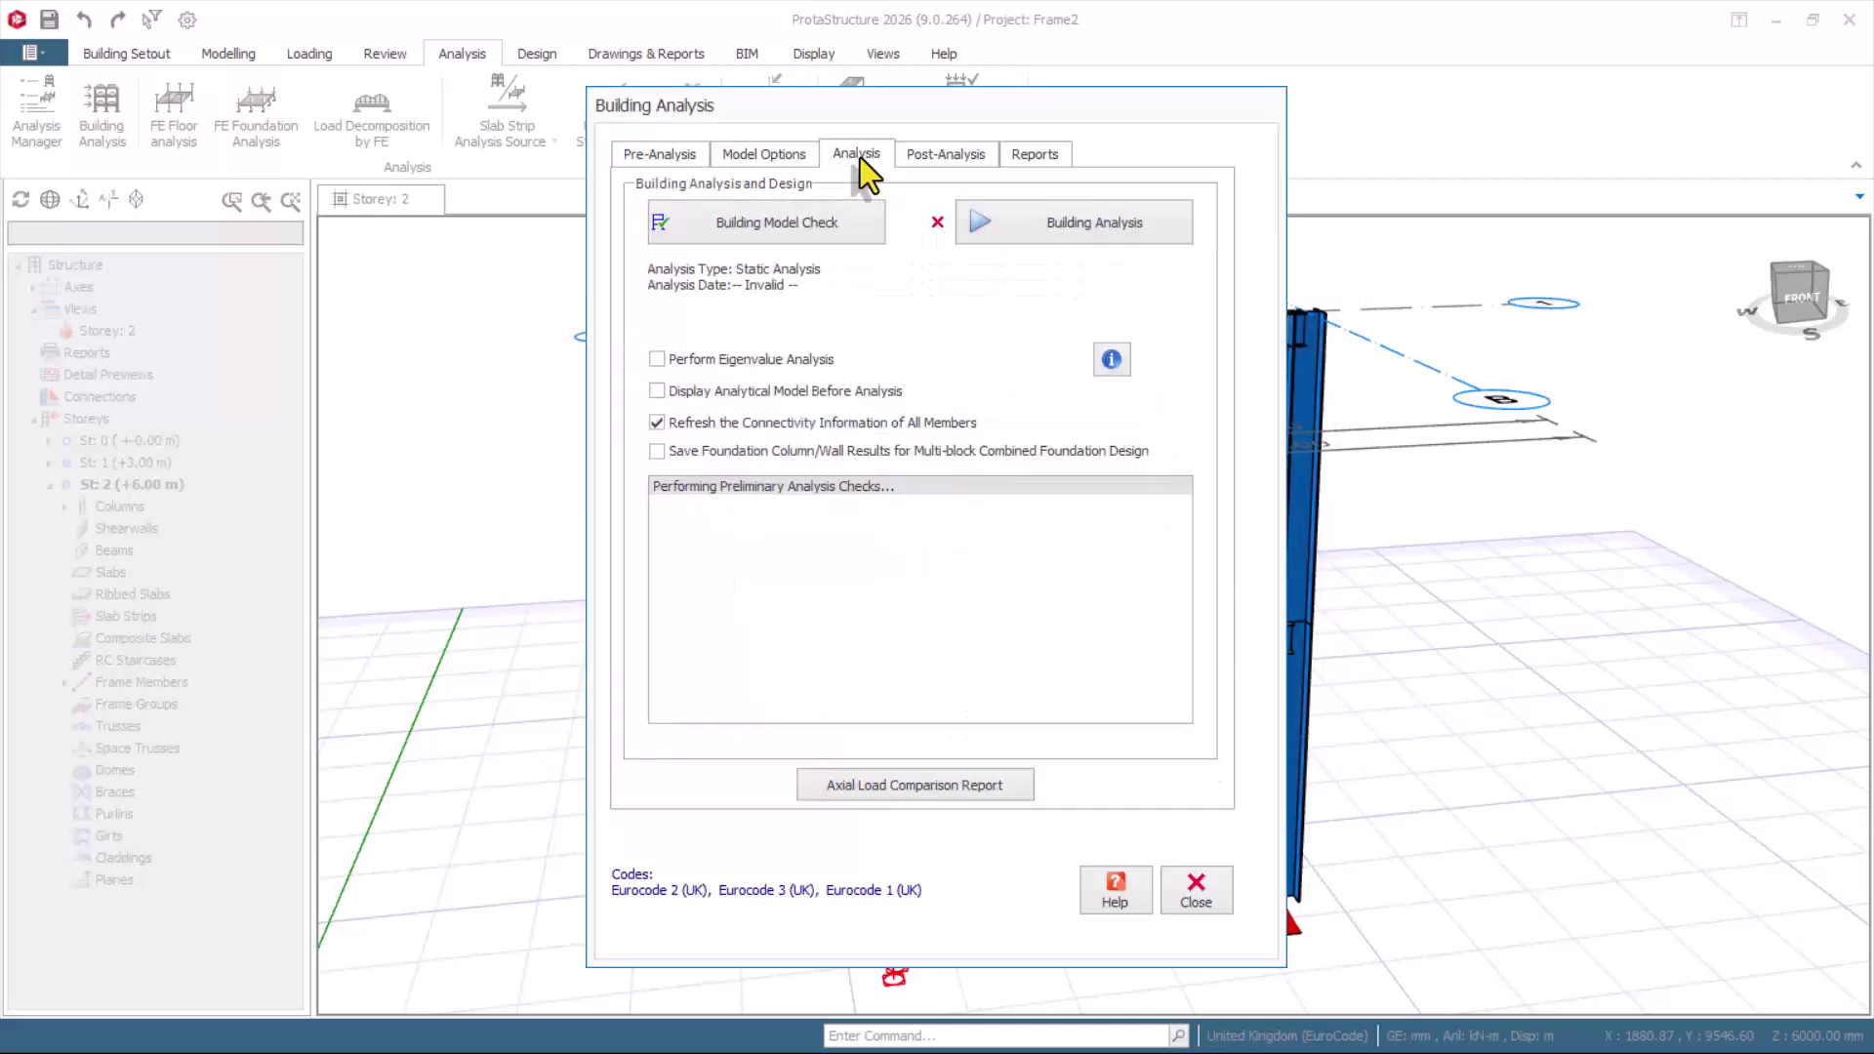
{"action": "left_click", "coordinate": [1075, 224]}
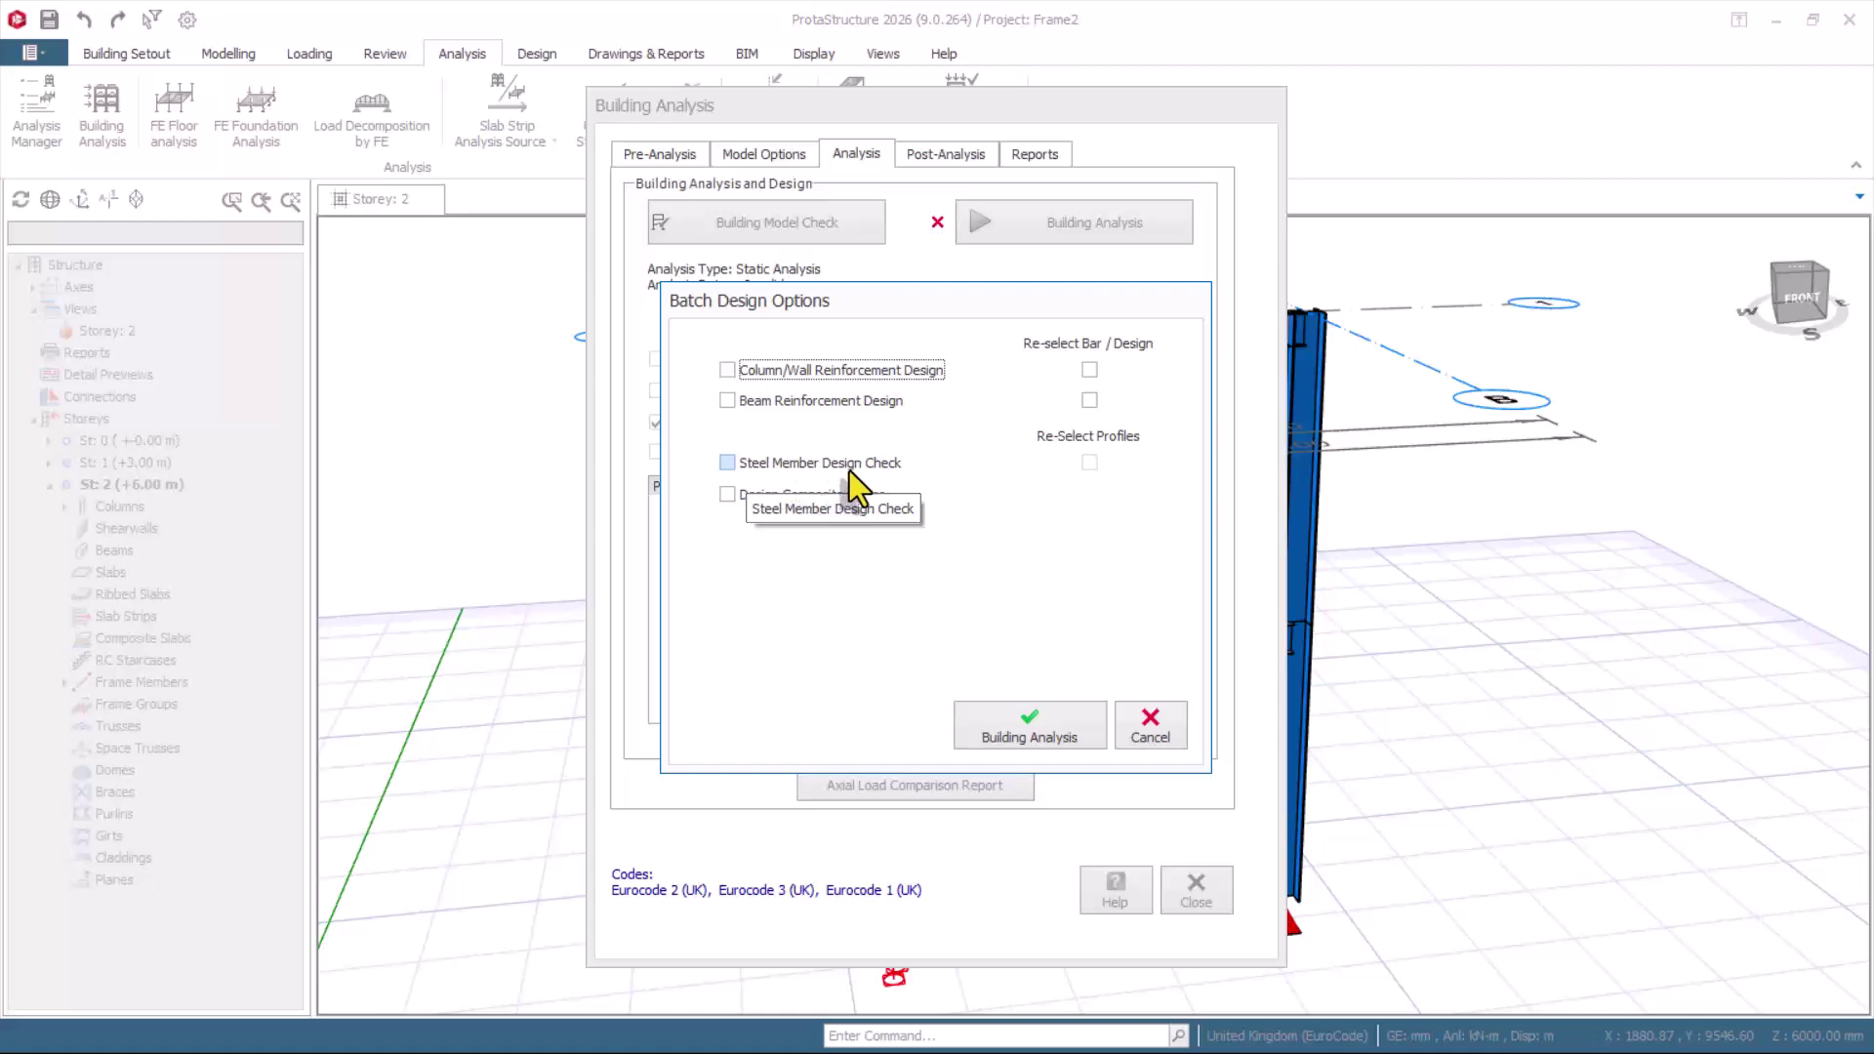
{"action": "left_click", "coordinate": [810, 464]}
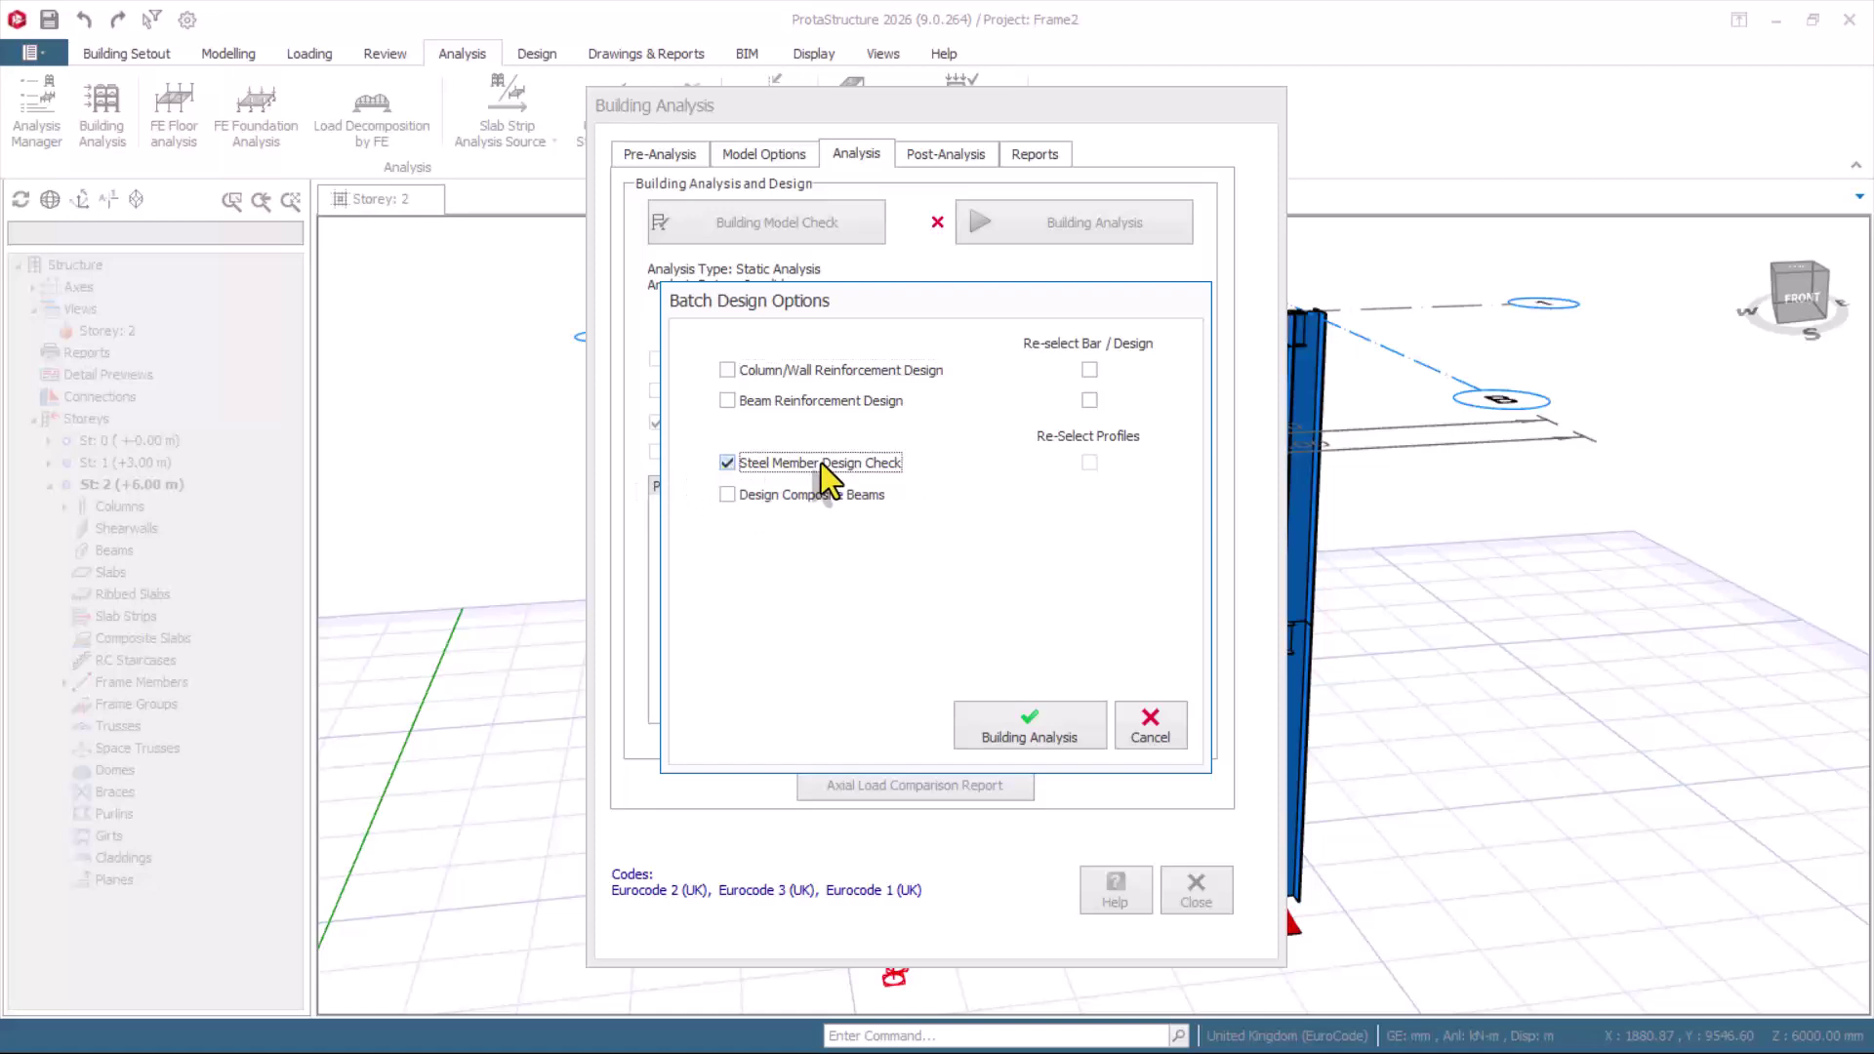
{"action": "left_click", "coordinate": [1040, 742]}
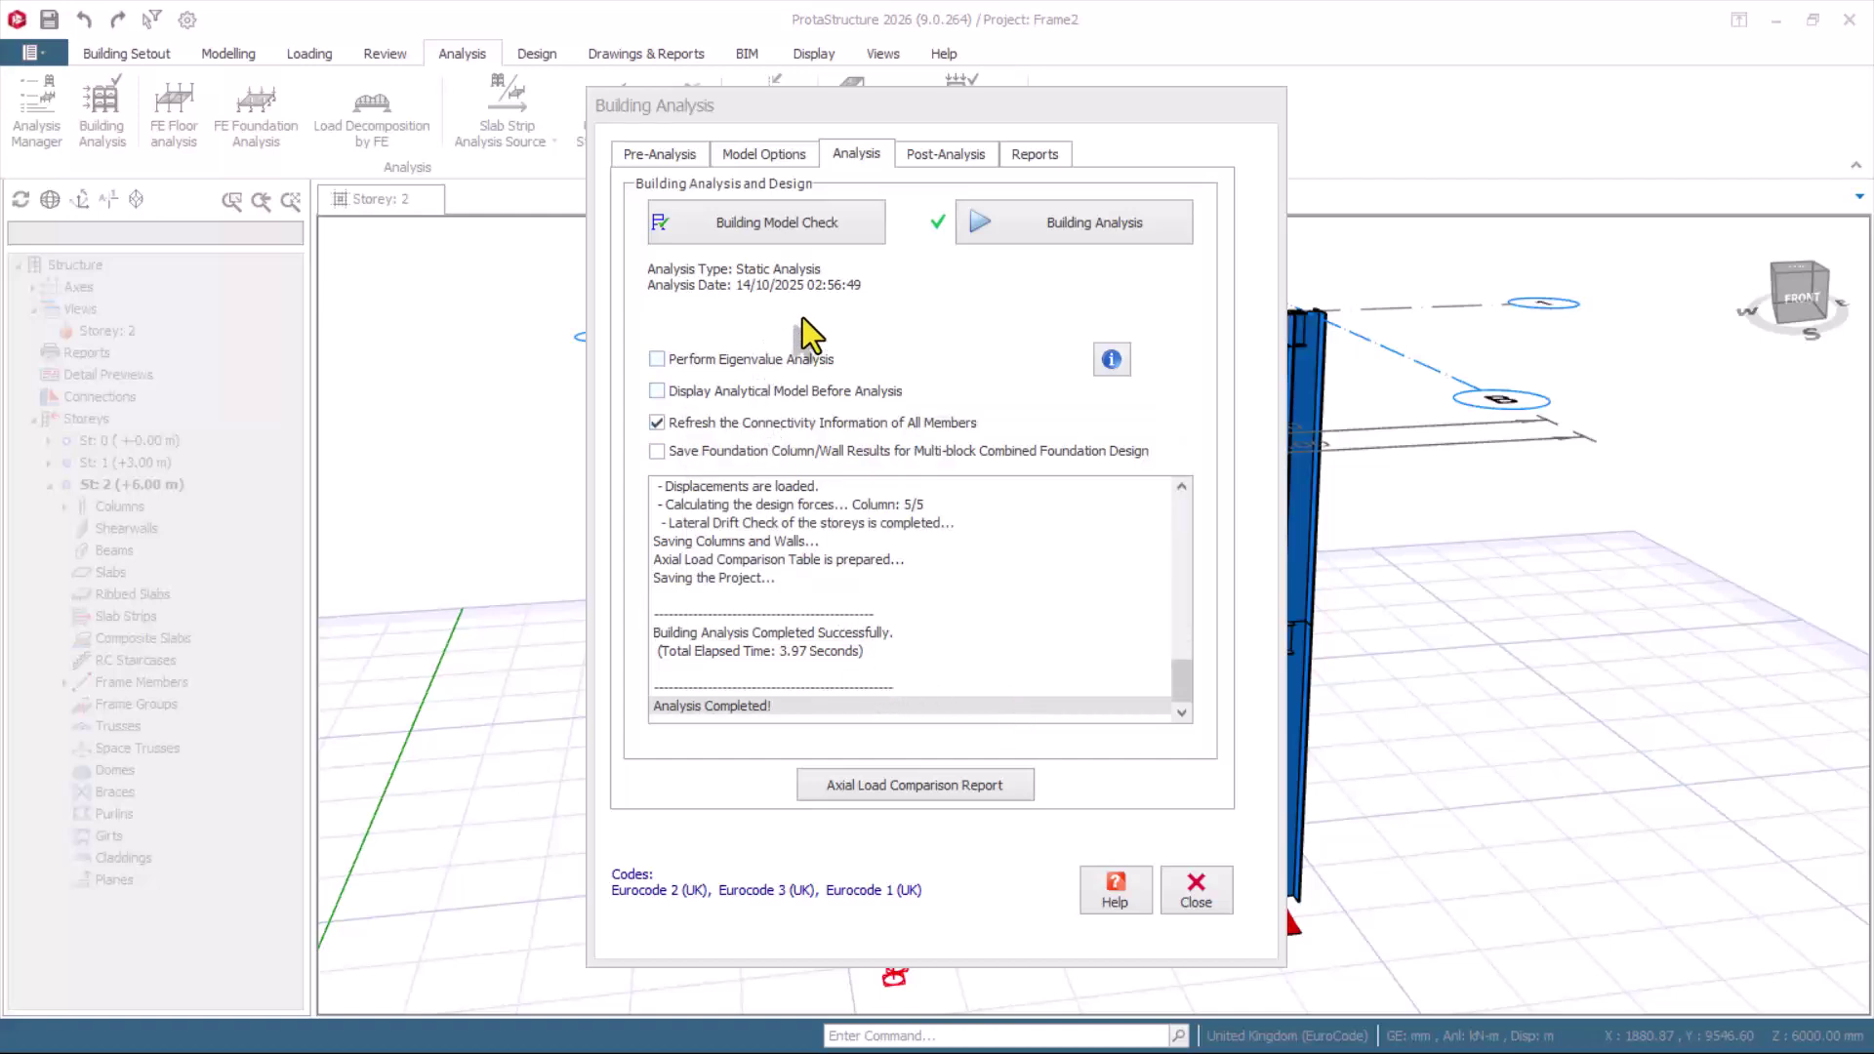
{"action": "left_click", "coordinate": [1211, 903]}
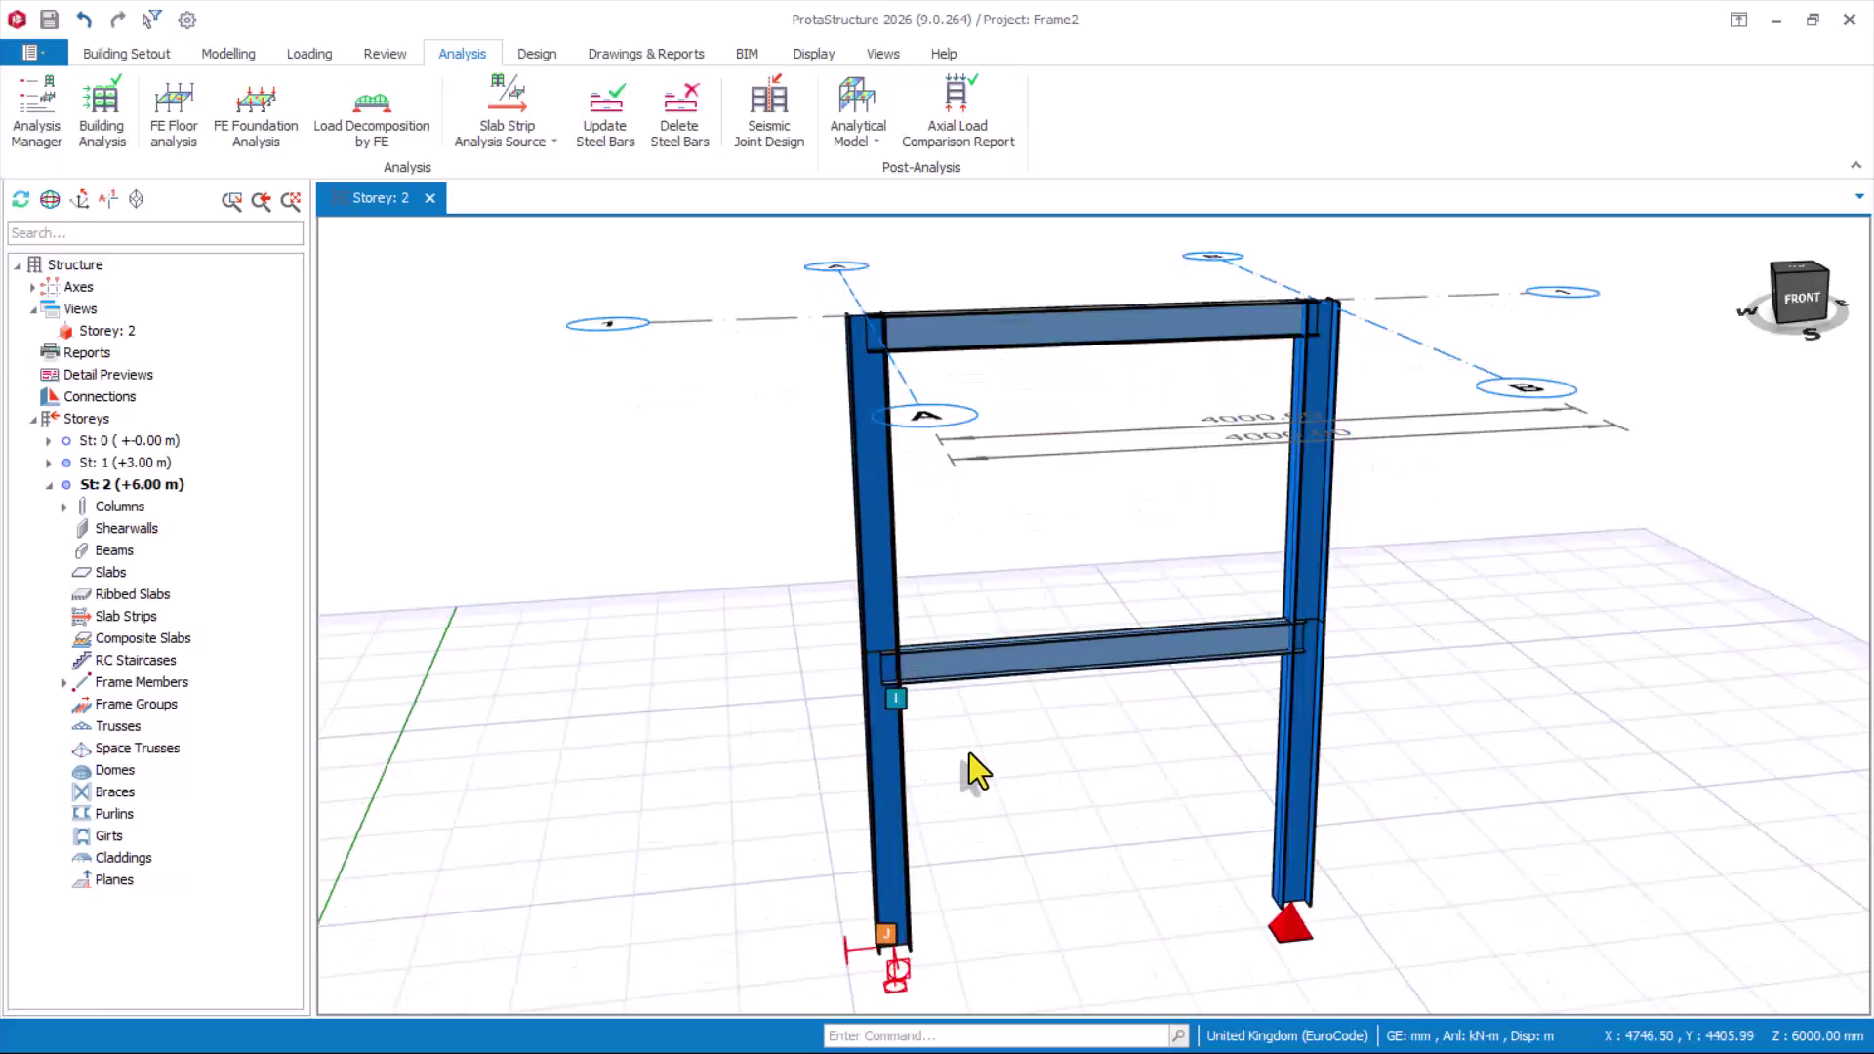
Step: Recolour the frame members by Design Status using Visual Interrogation and inspect the frame in 3D
{"action": "middle_click_drag", "start_coordinate": [915, 670], "coordinate": [1134, 833]}
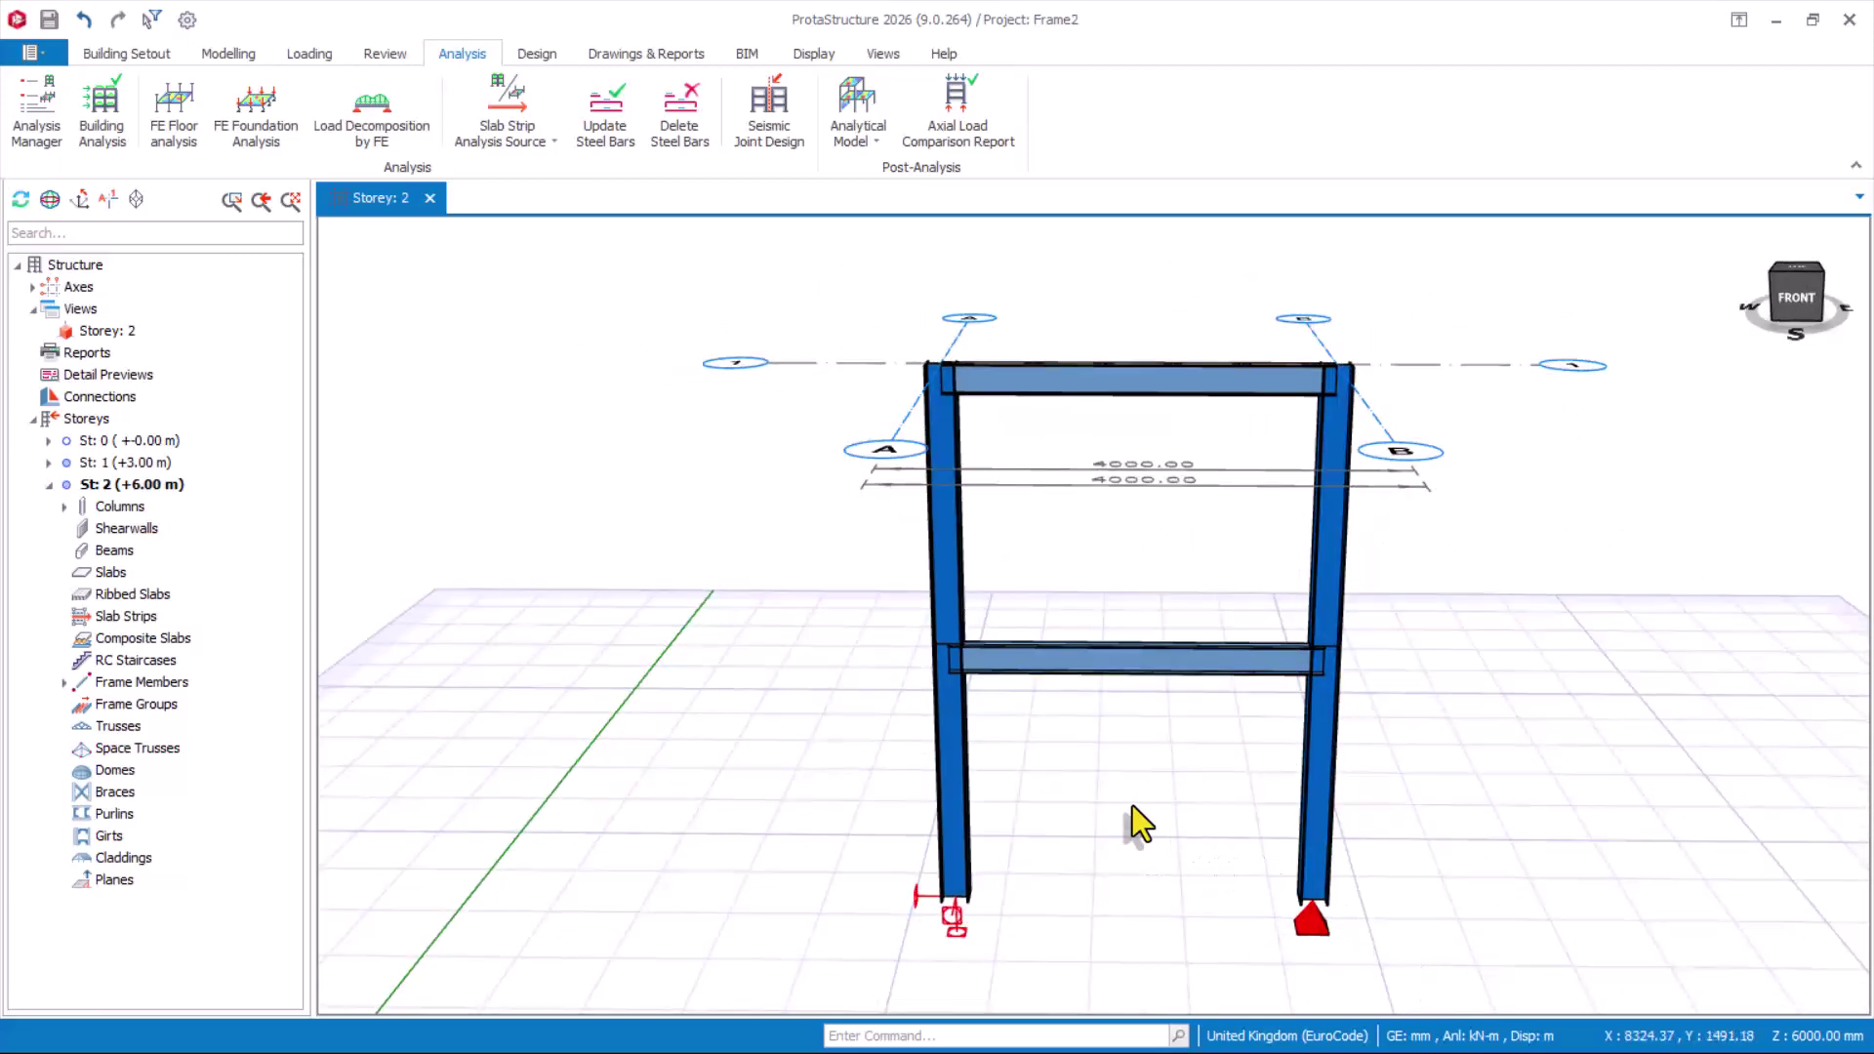
{"action": "left_click", "coordinate": [814, 56]}
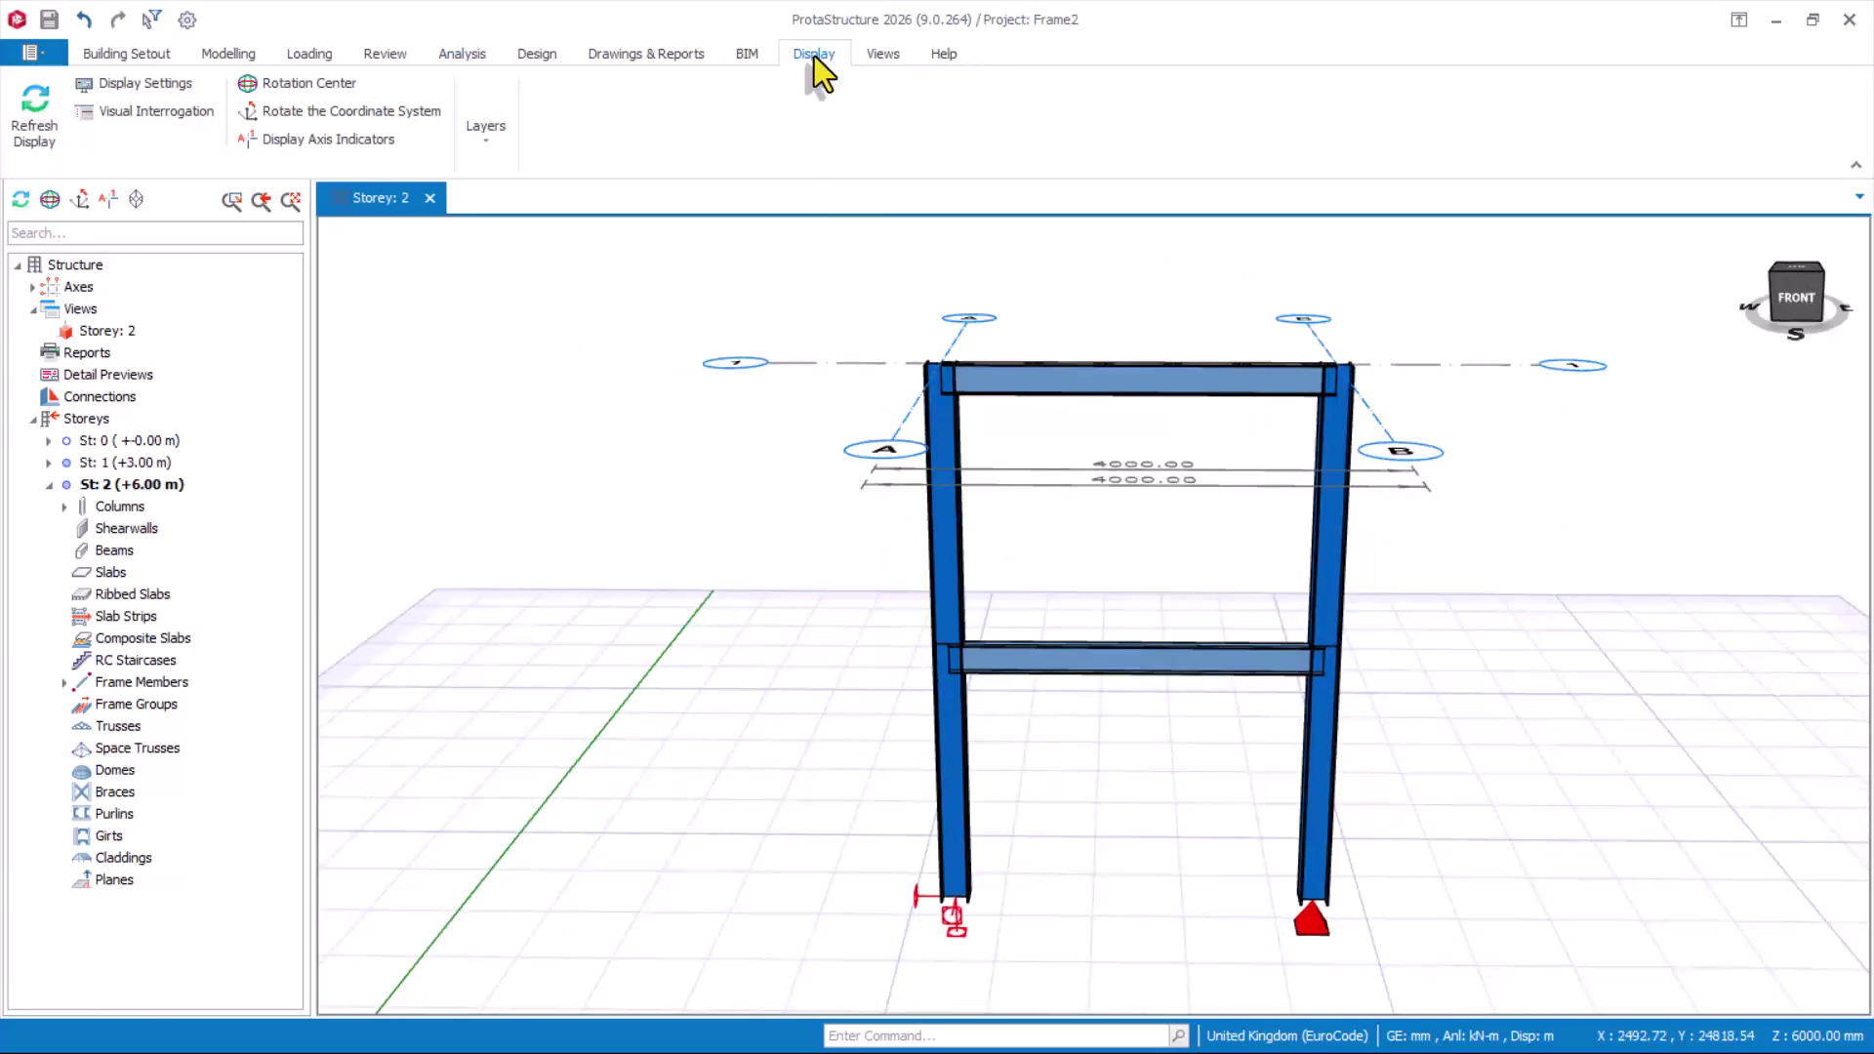
{"action": "left_click", "coordinate": [133, 115]}
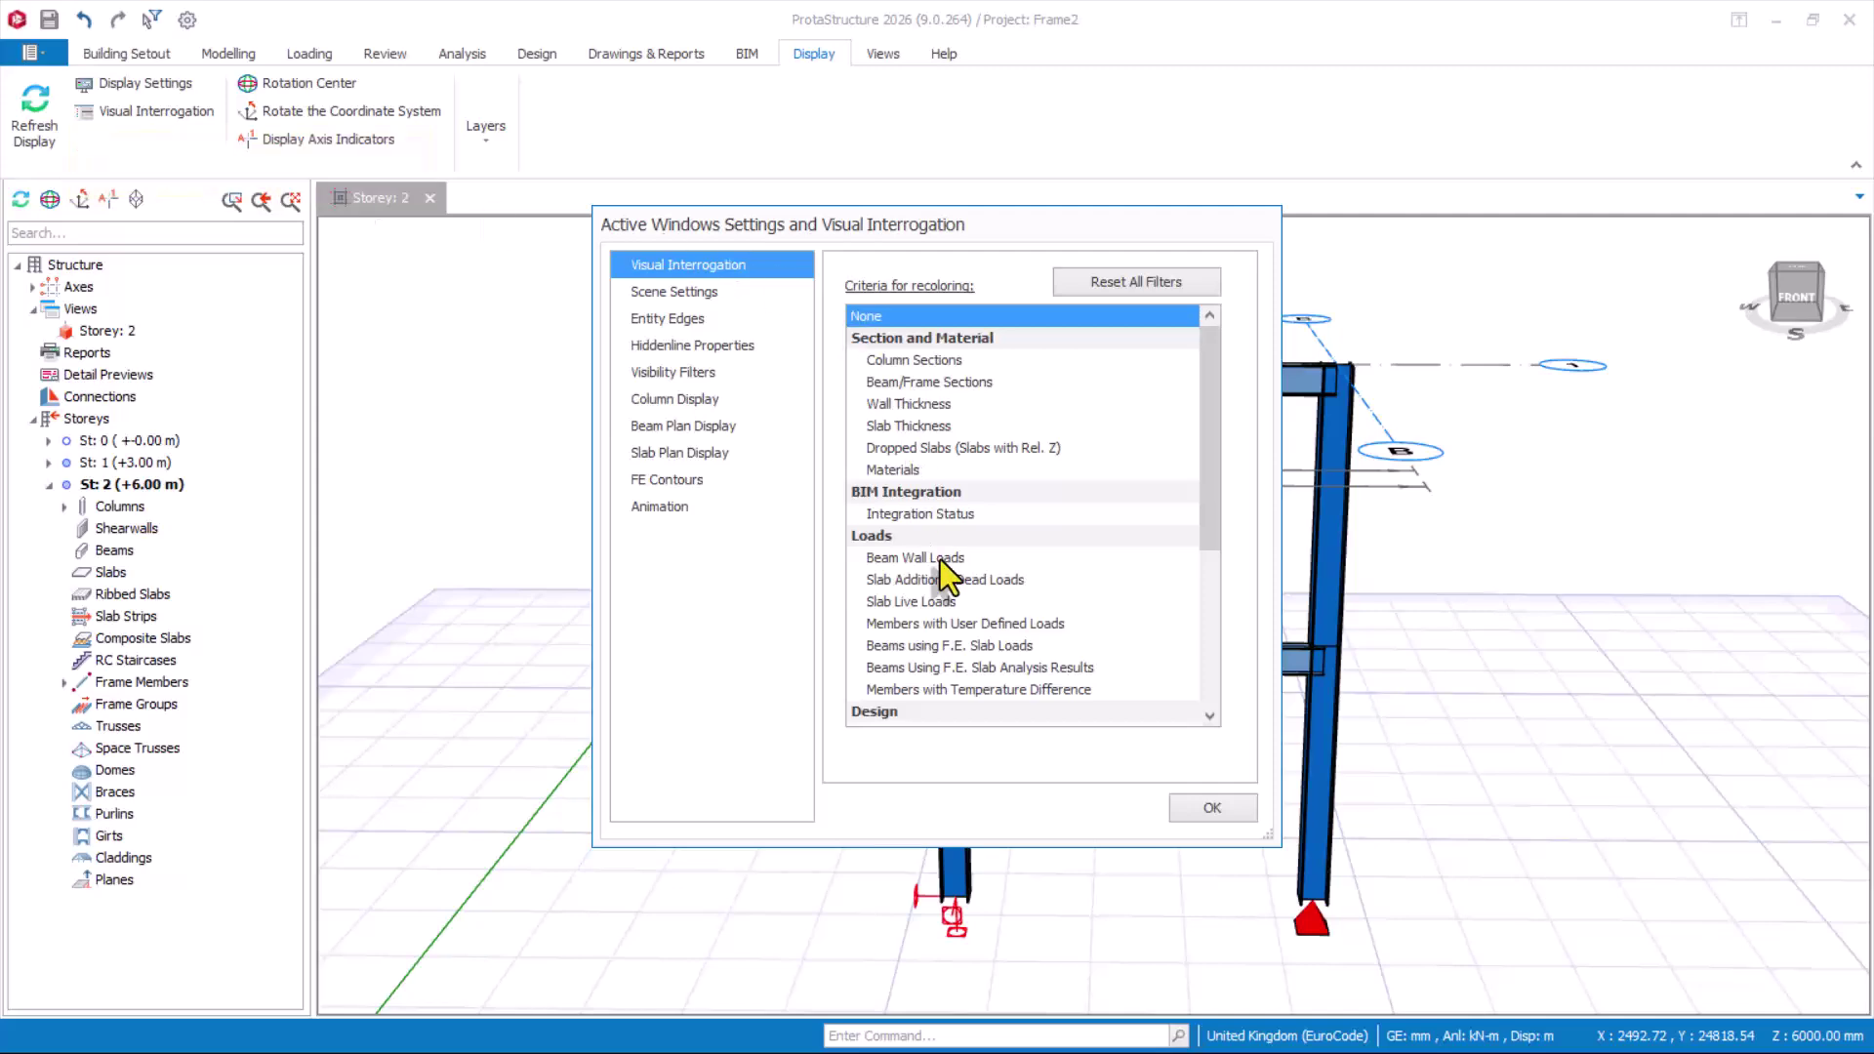
{"action": "scroll", "coordinate": [952, 613], "scroll_direction": "down", "scroll_amount": 2}
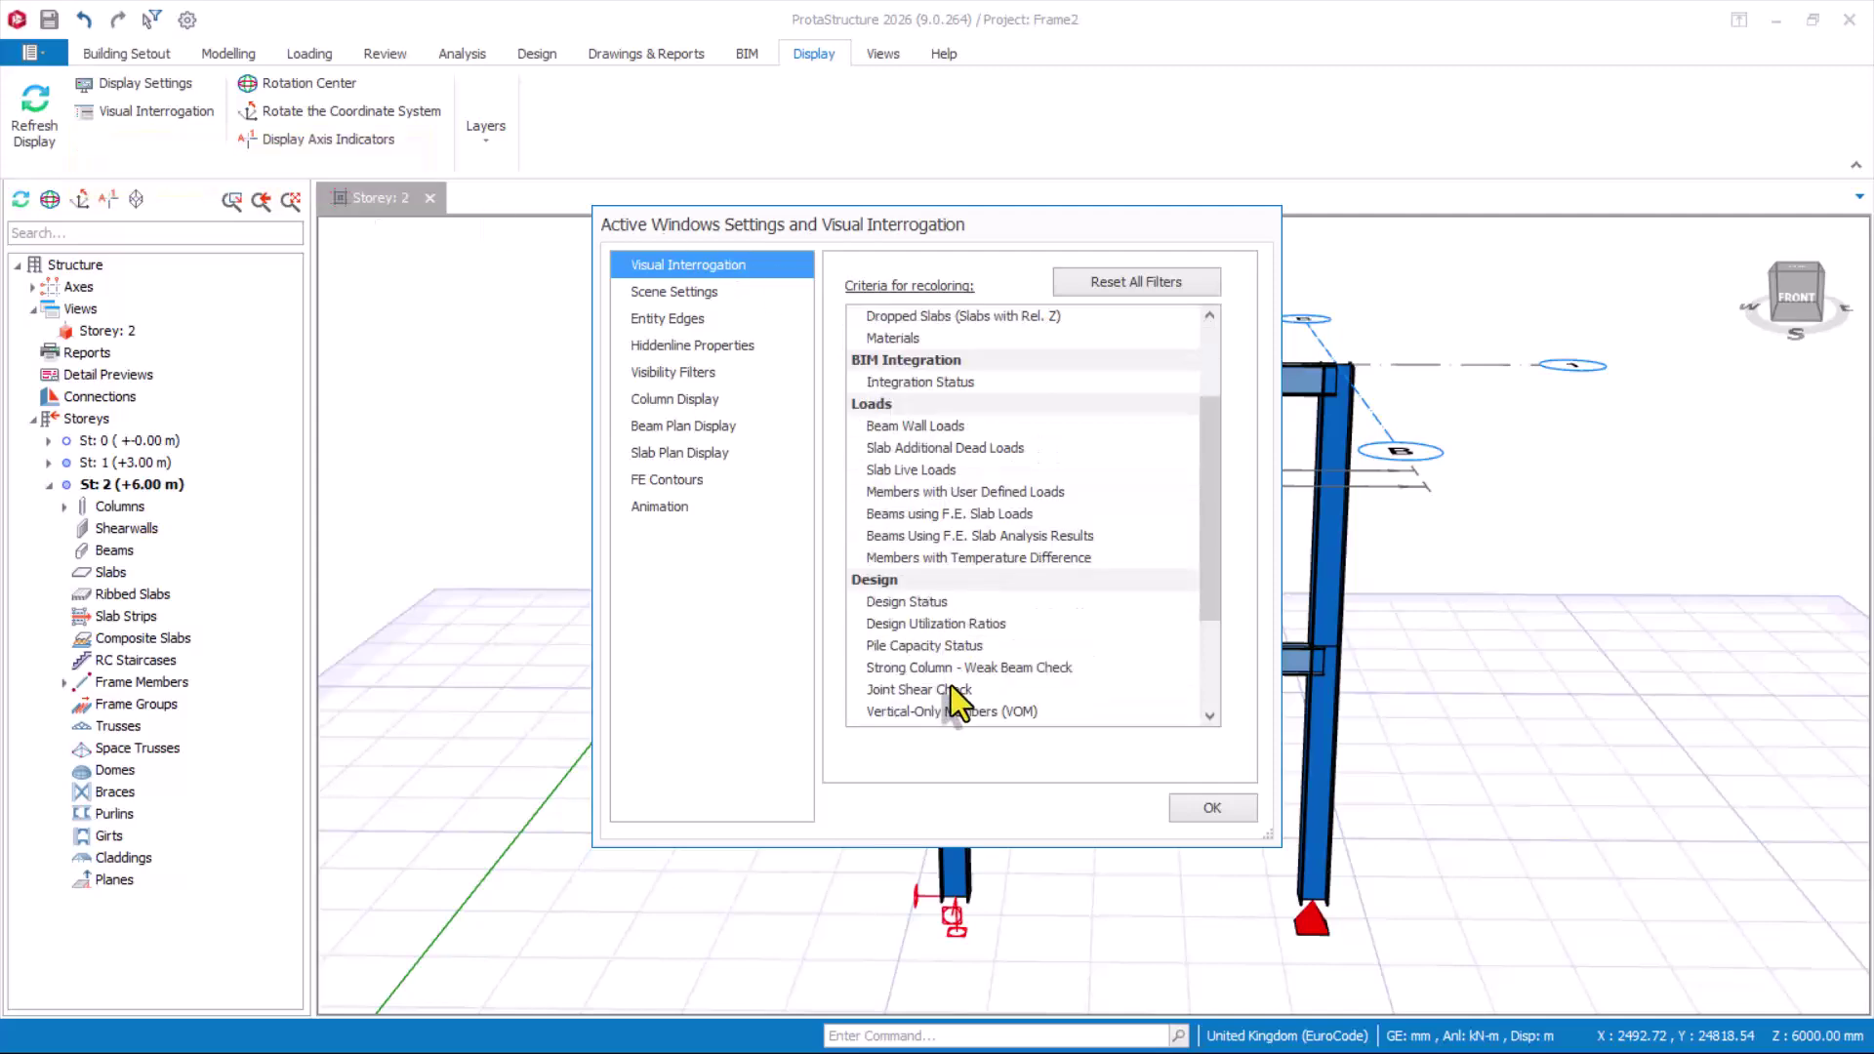
{"action": "left_click", "coordinate": [904, 602]}
{"action": "left_click", "coordinate": [1234, 812]}
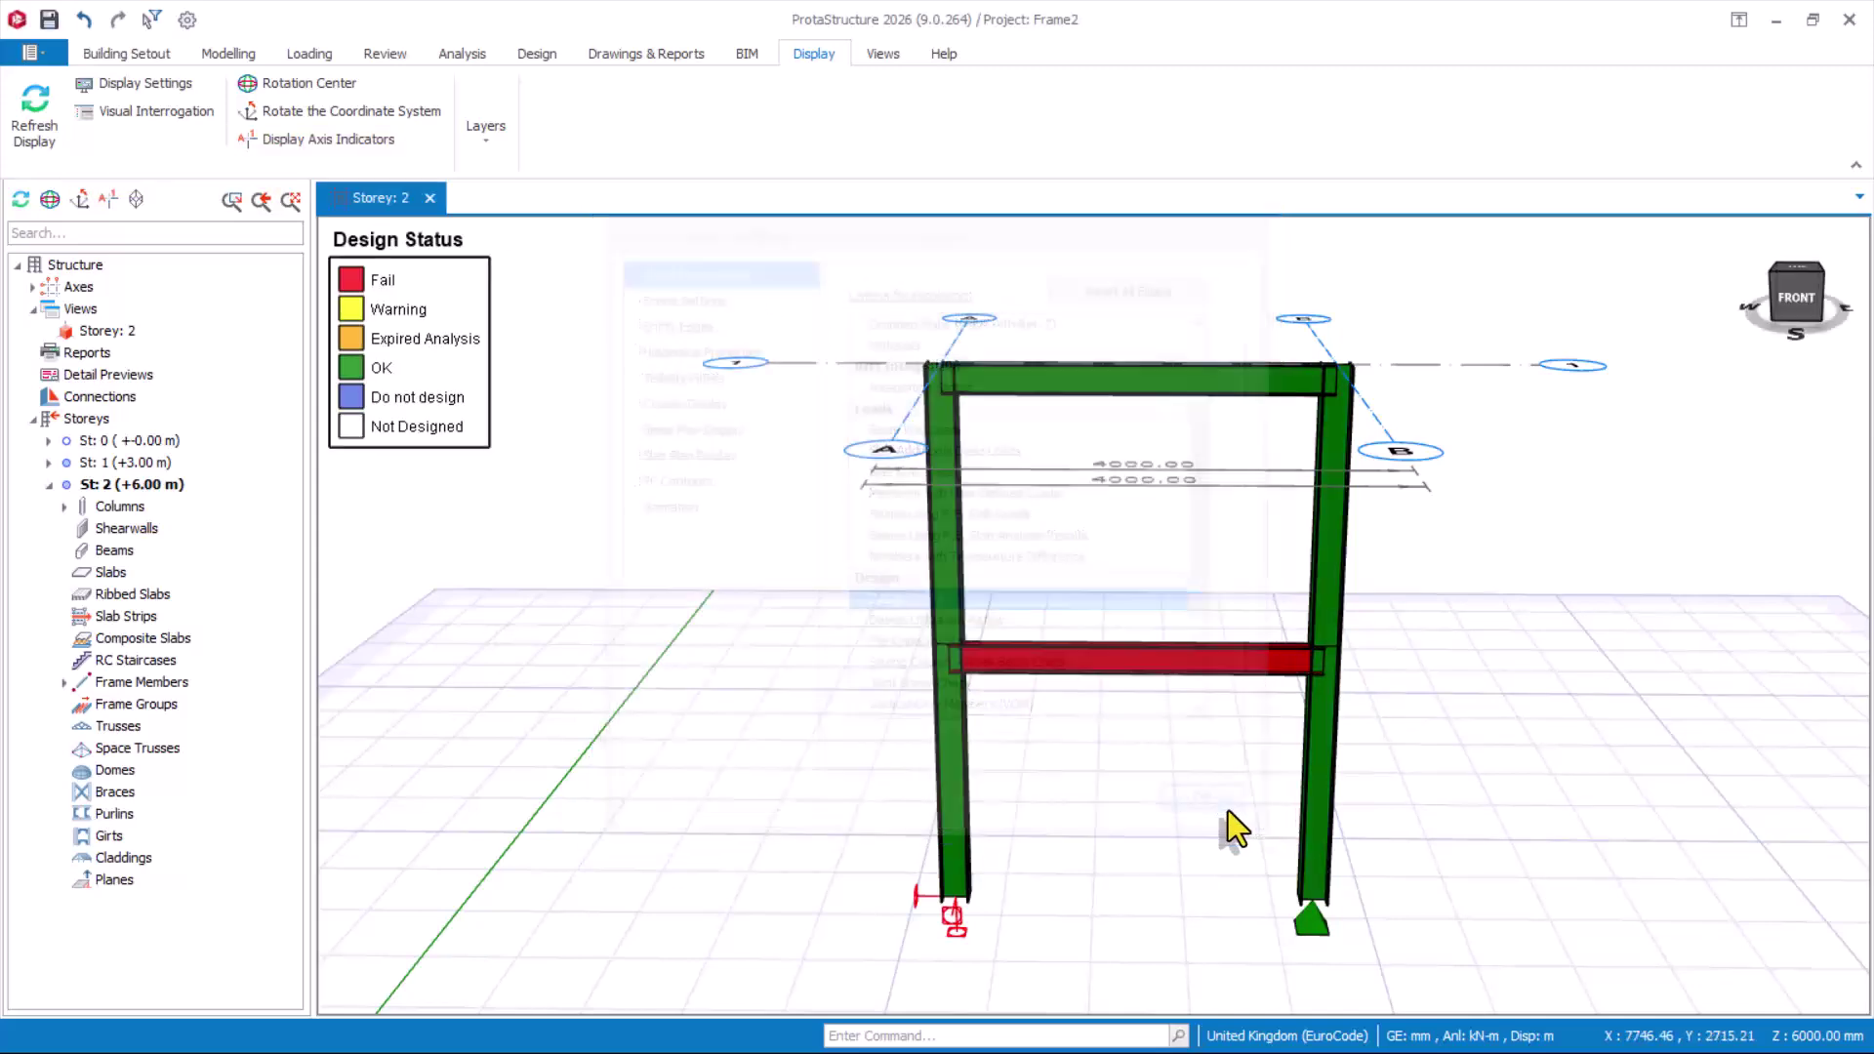
{"action": "mouse_move", "coordinate": [1228, 810]}
{"action": "middle_mouse_down"}
{"action": "mouse_move", "coordinate": [848, 545]}
{"action": "mouse_move", "coordinate": [1001, 695]}
{"action": "mouse_move", "coordinate": [1059, 676]}
{"action": "middle_mouse_up"}
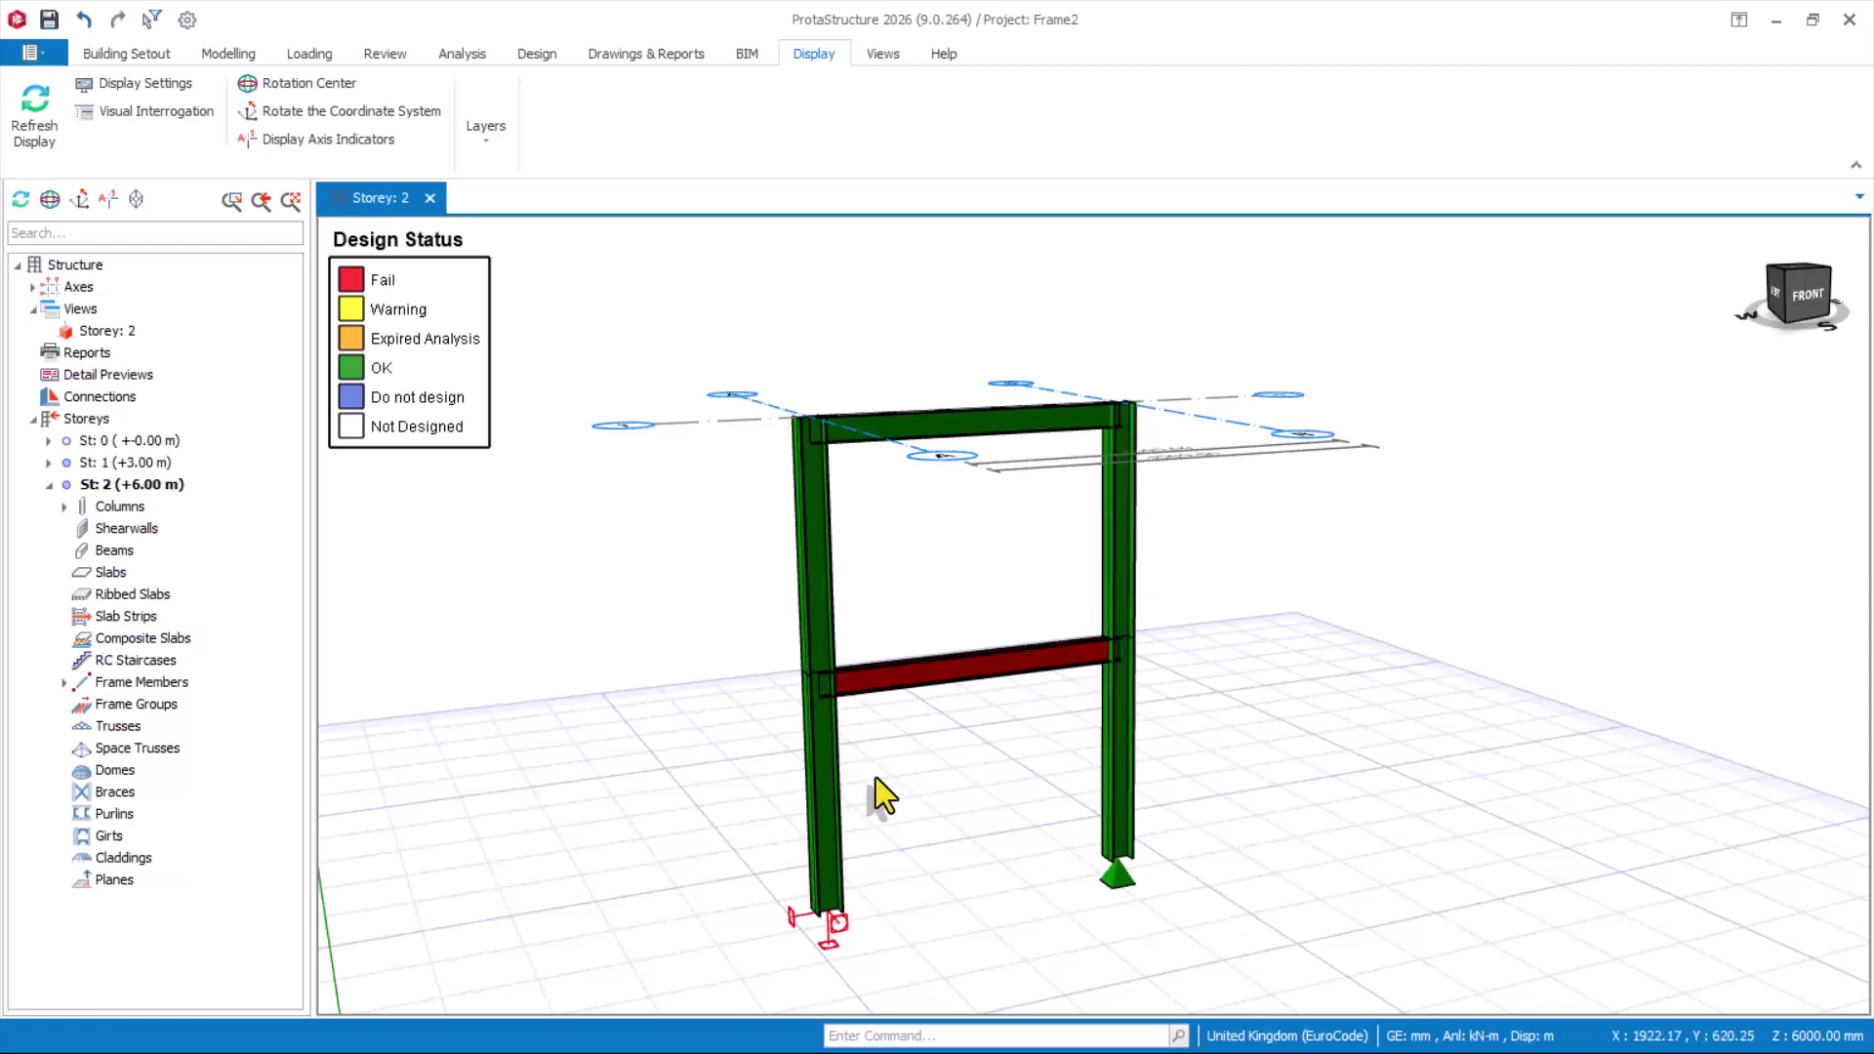
{"action": "scroll", "coordinate": [849, 766], "scroll_direction": "up", "scroll_amount": 2}
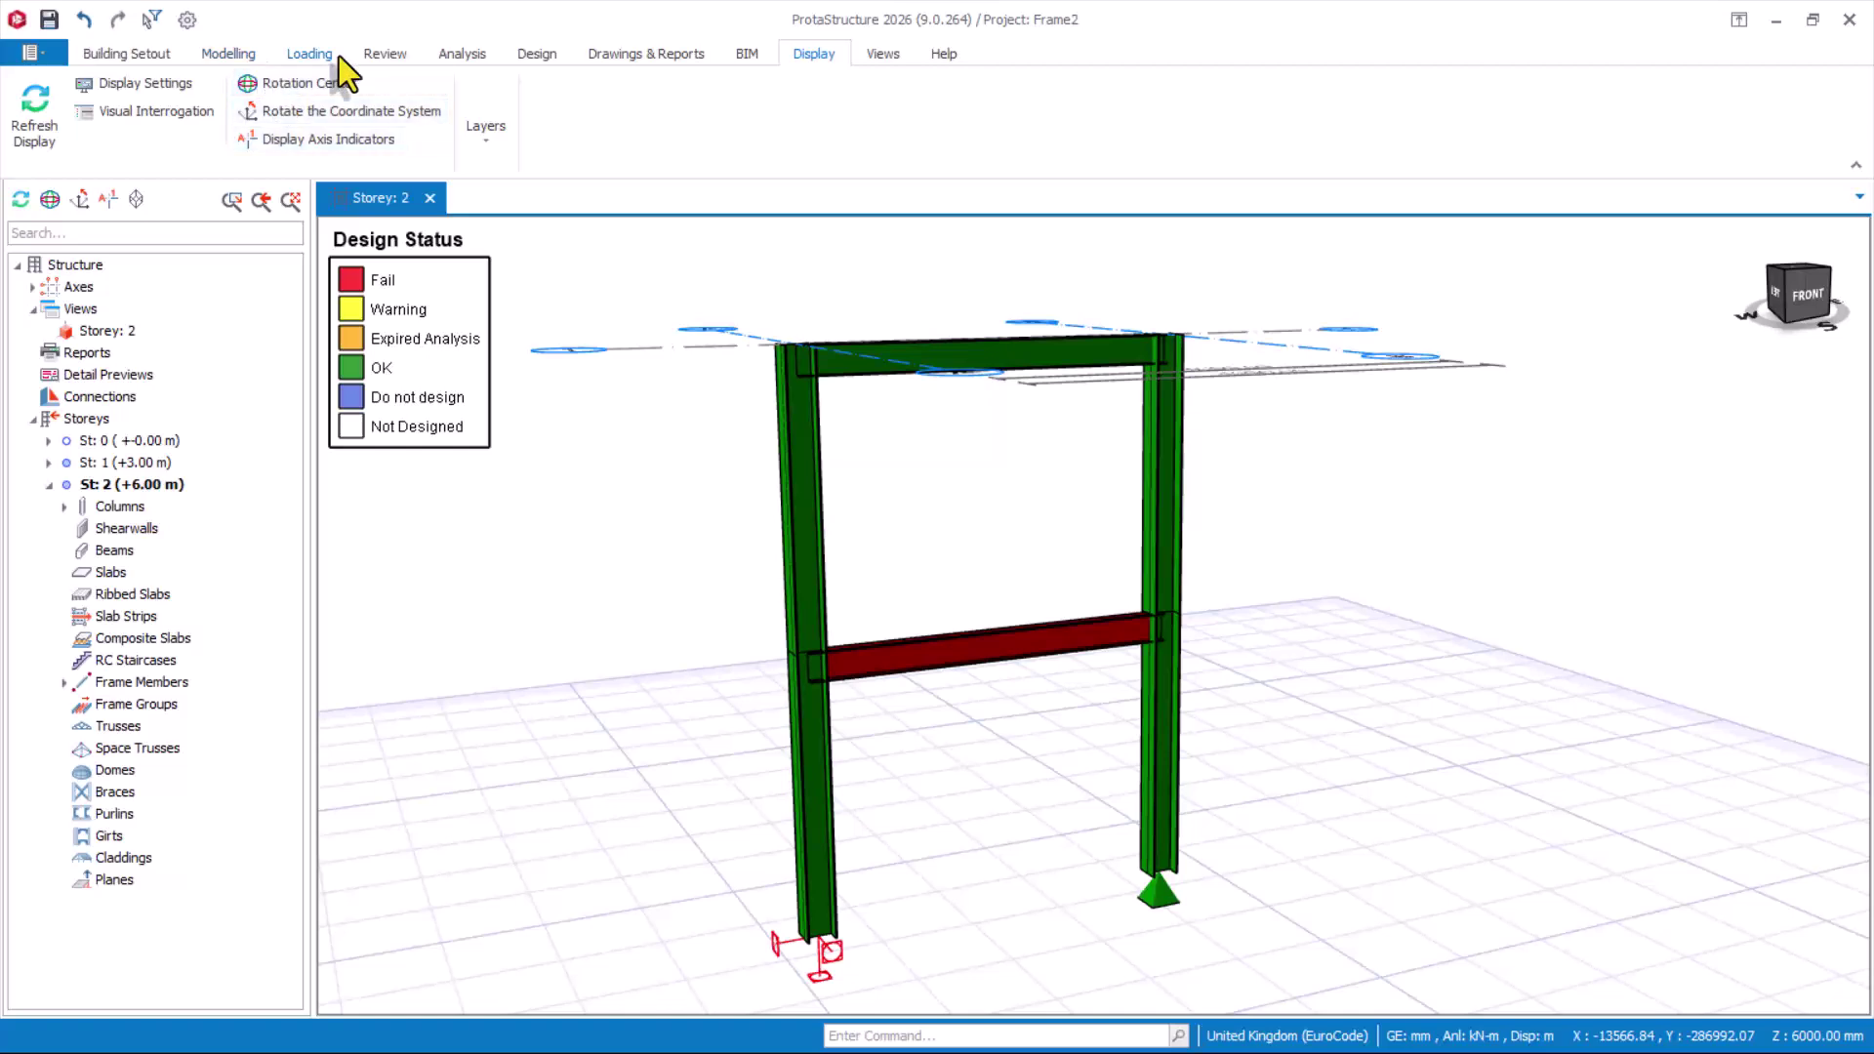
Step: Open the building analytical model and animate the frame's displacements under load case G in front view
{"action": "left_click", "coordinate": [487, 53]}
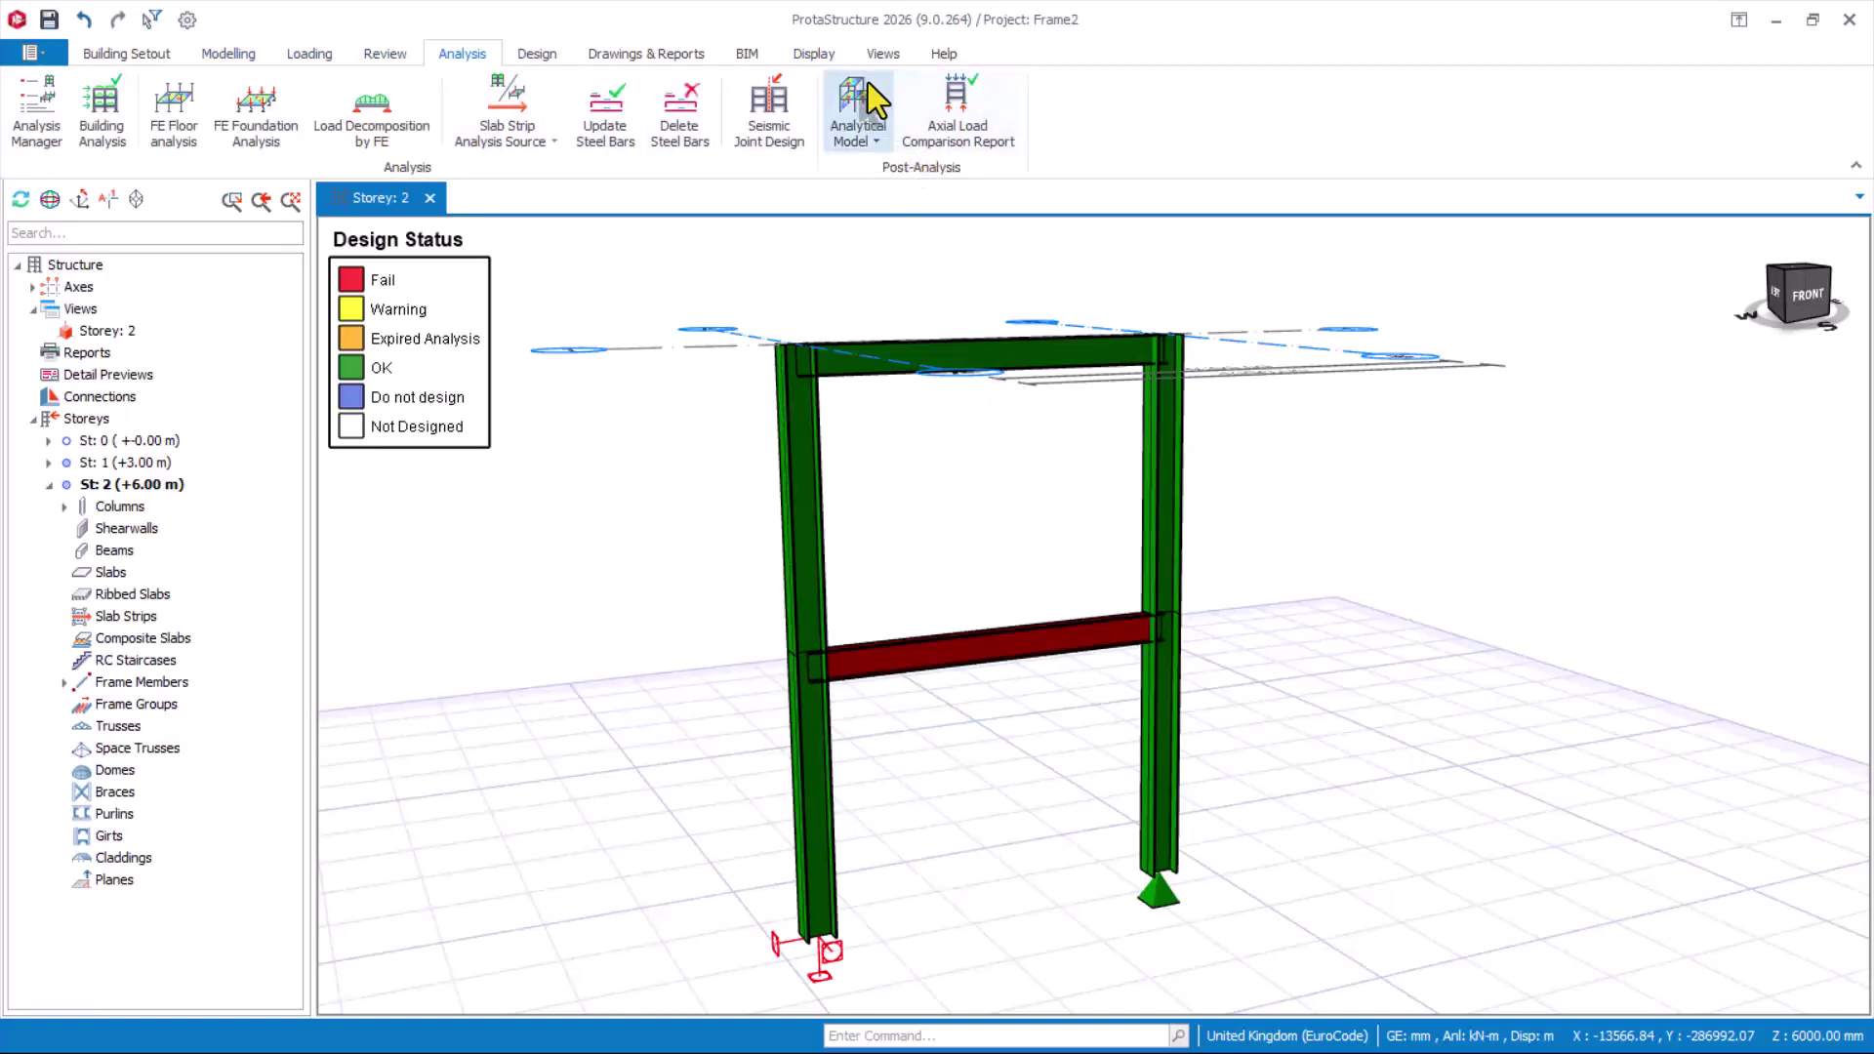
{"action": "left_click", "coordinate": [875, 147]}
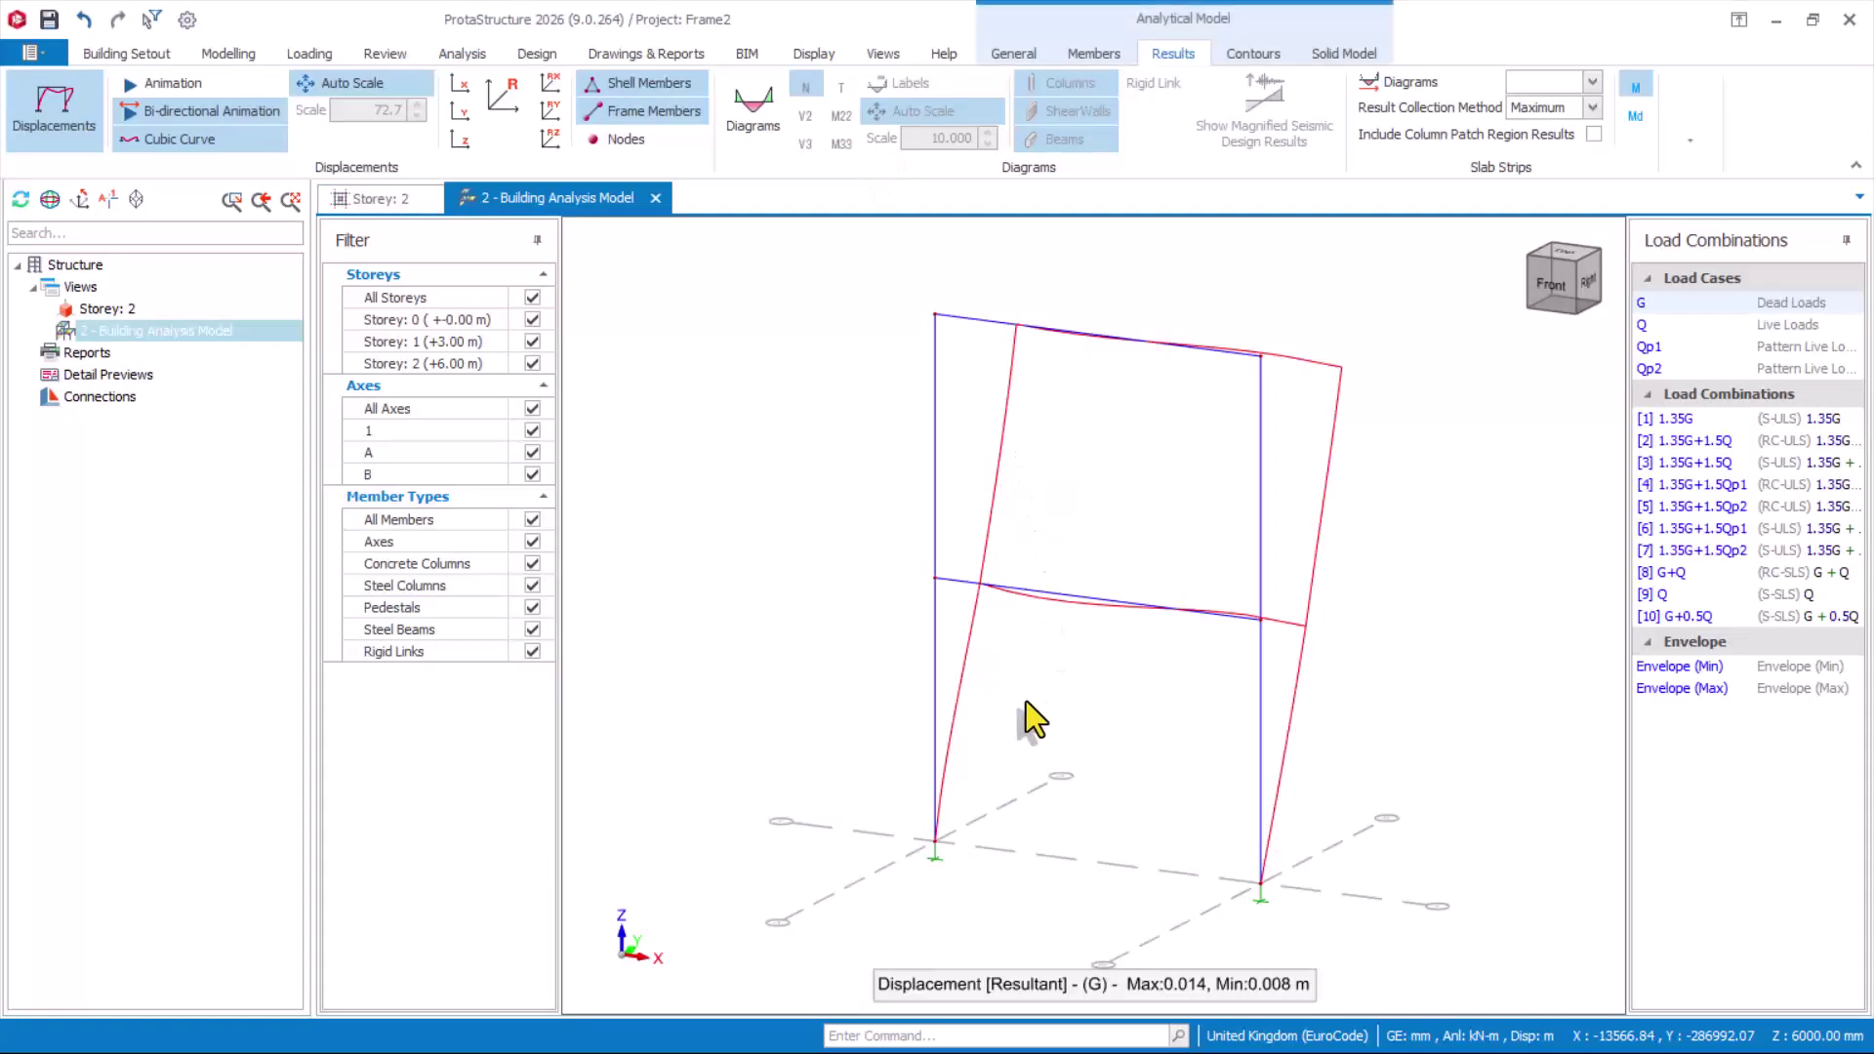
{"action": "left_click", "coordinate": [1553, 284]}
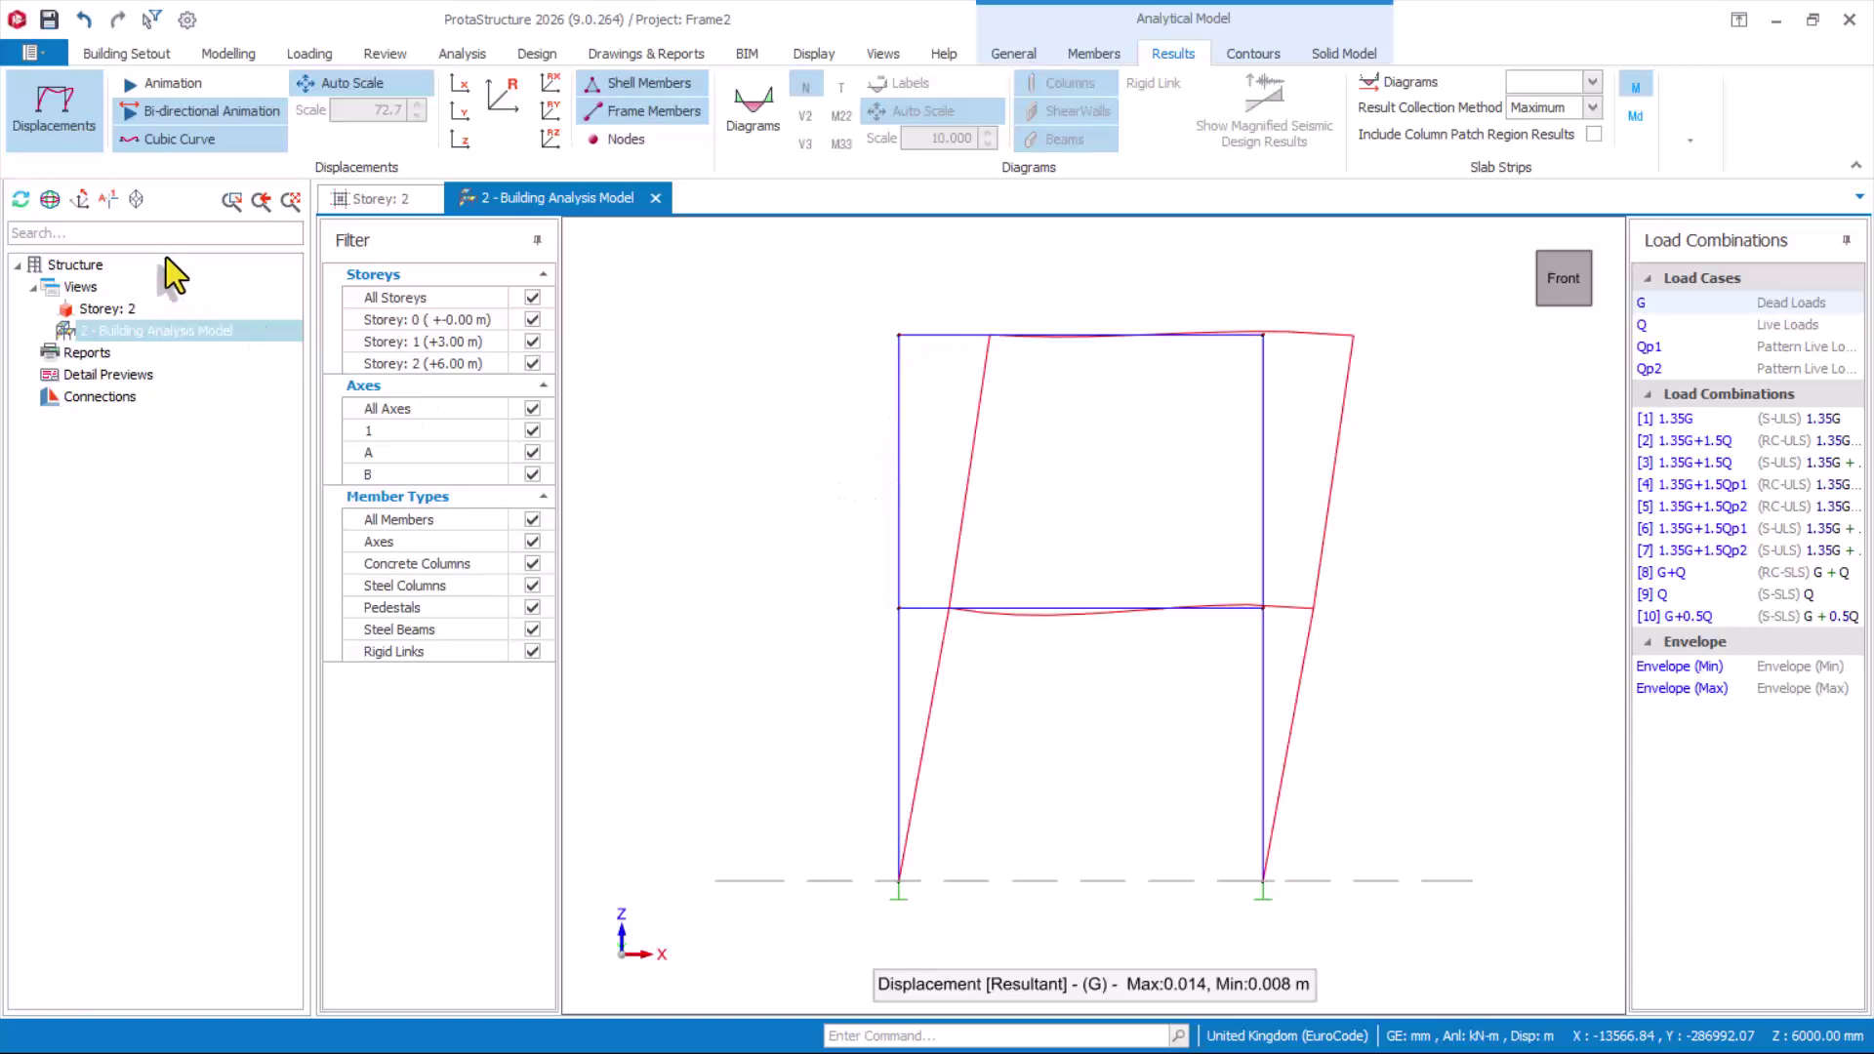
{"action": "left_click", "coordinate": [137, 86]}
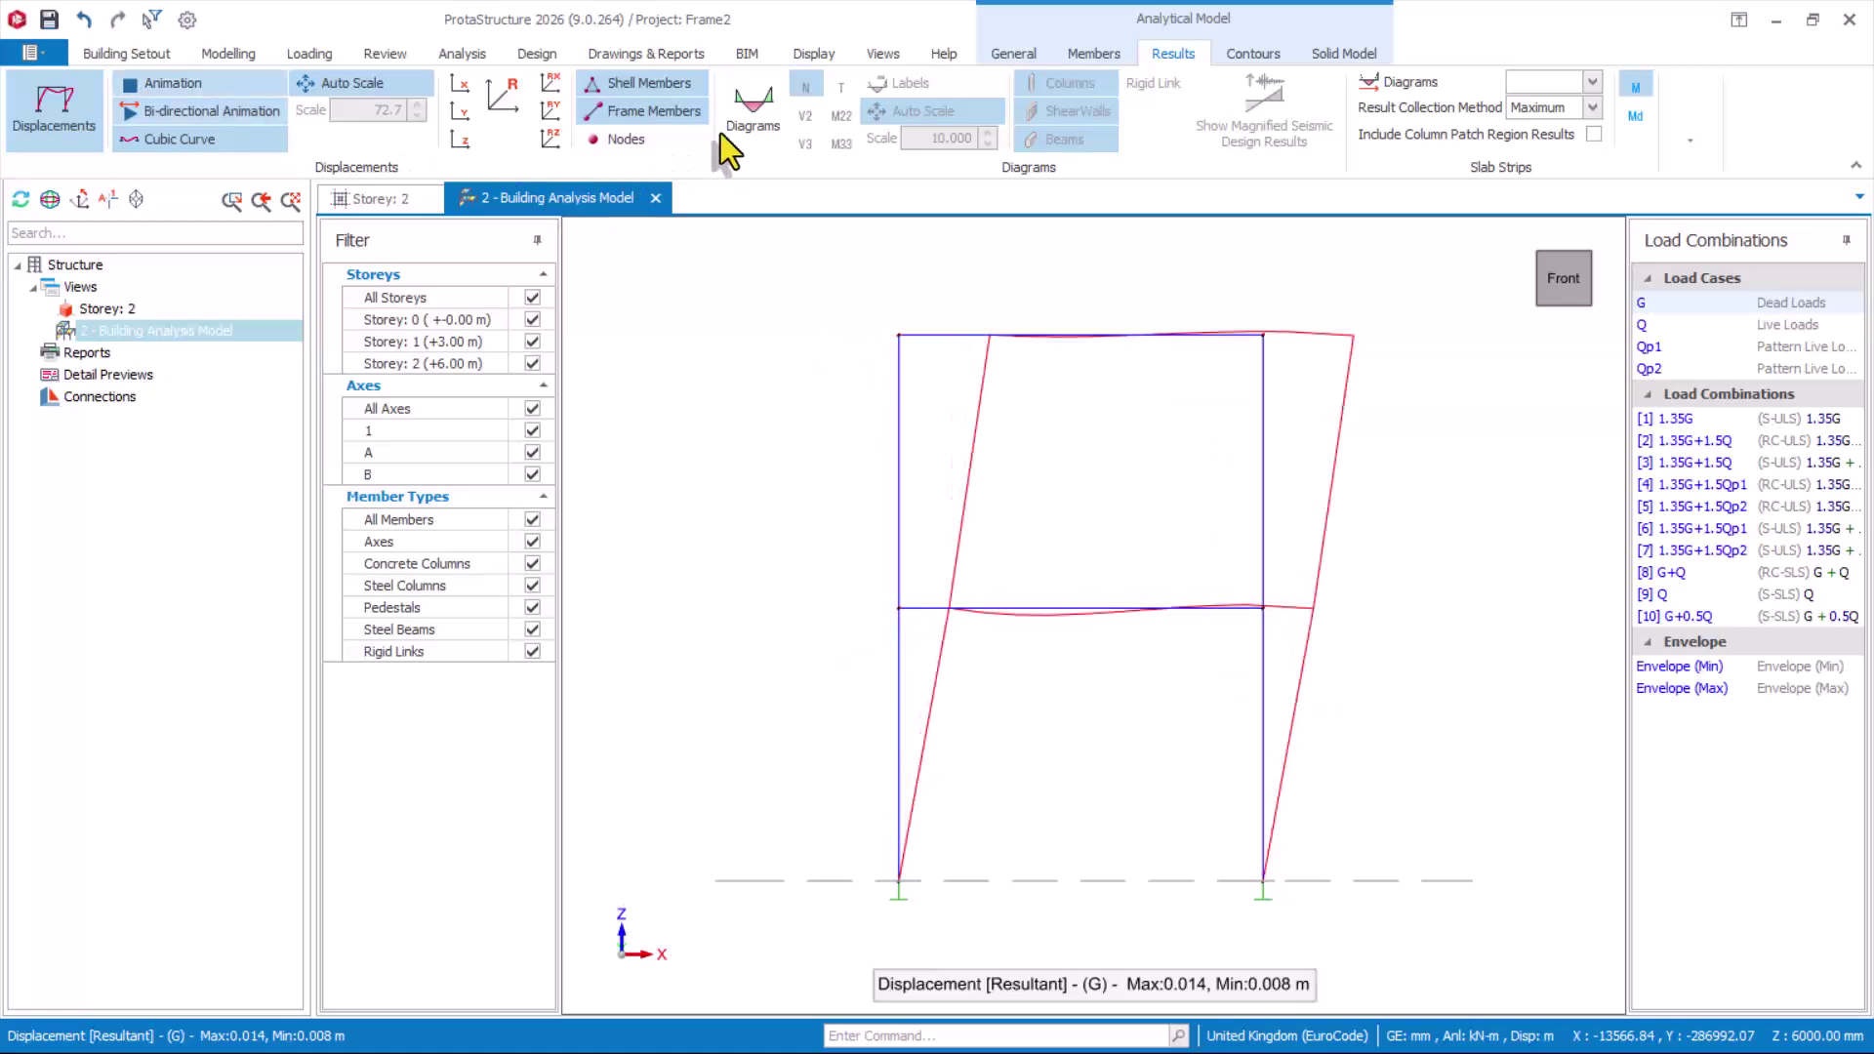
Step: Examine the frame's axial force N, shear V2 and moment M33 diagrams for load case G
{"action": "left_click", "coordinate": [753, 121]}
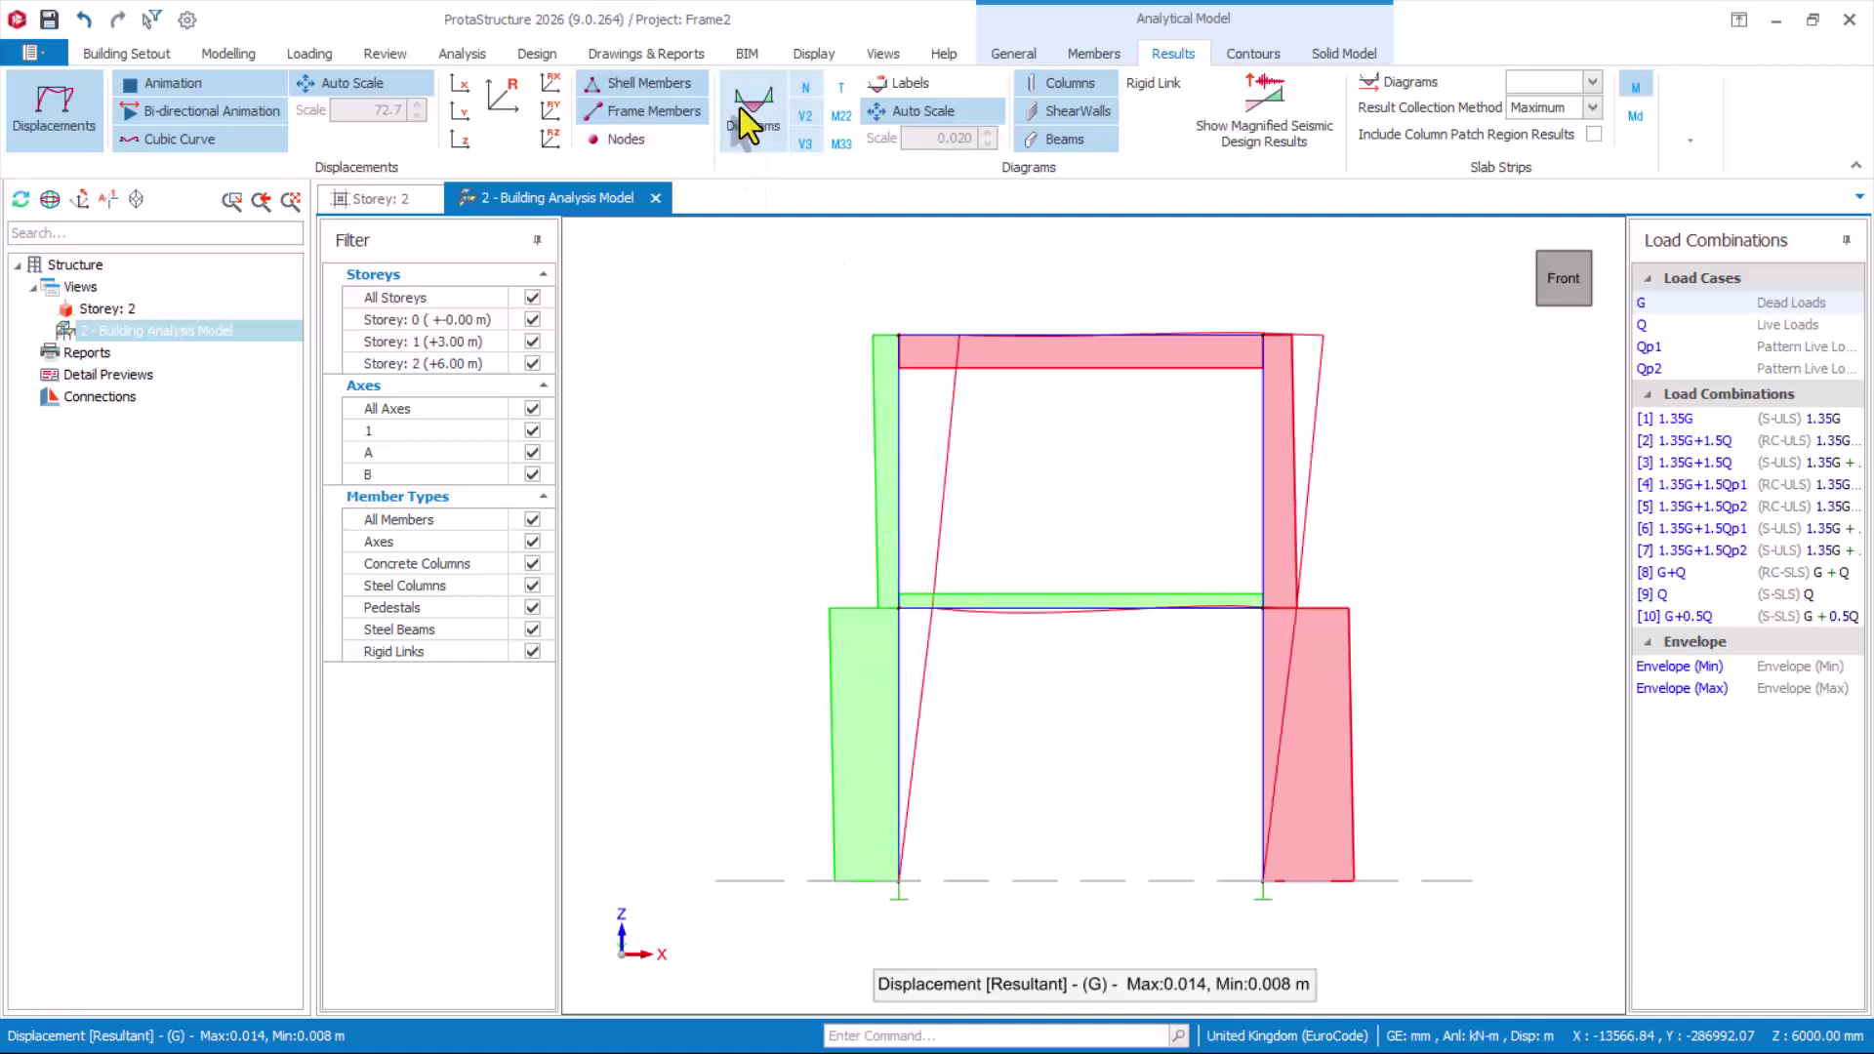
{"action": "left_click", "coordinate": [813, 116]}
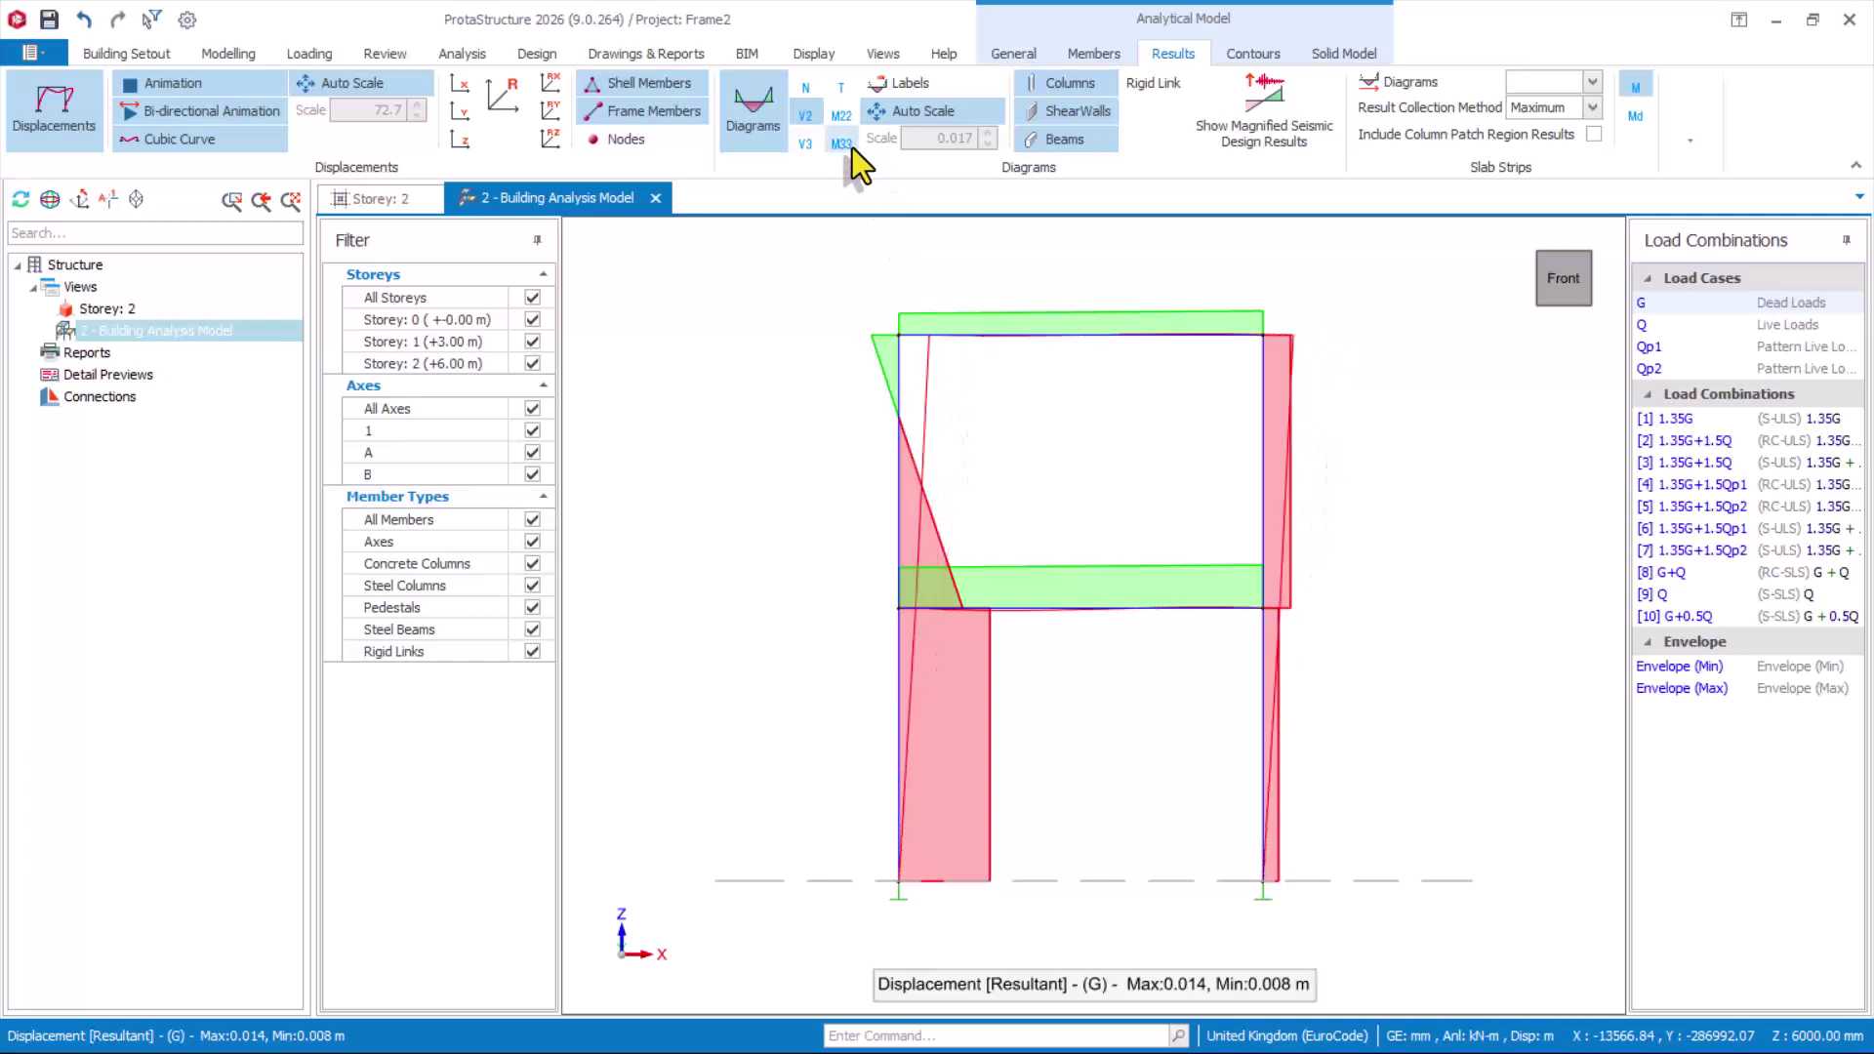
{"action": "left_click", "coordinate": [851, 147]}
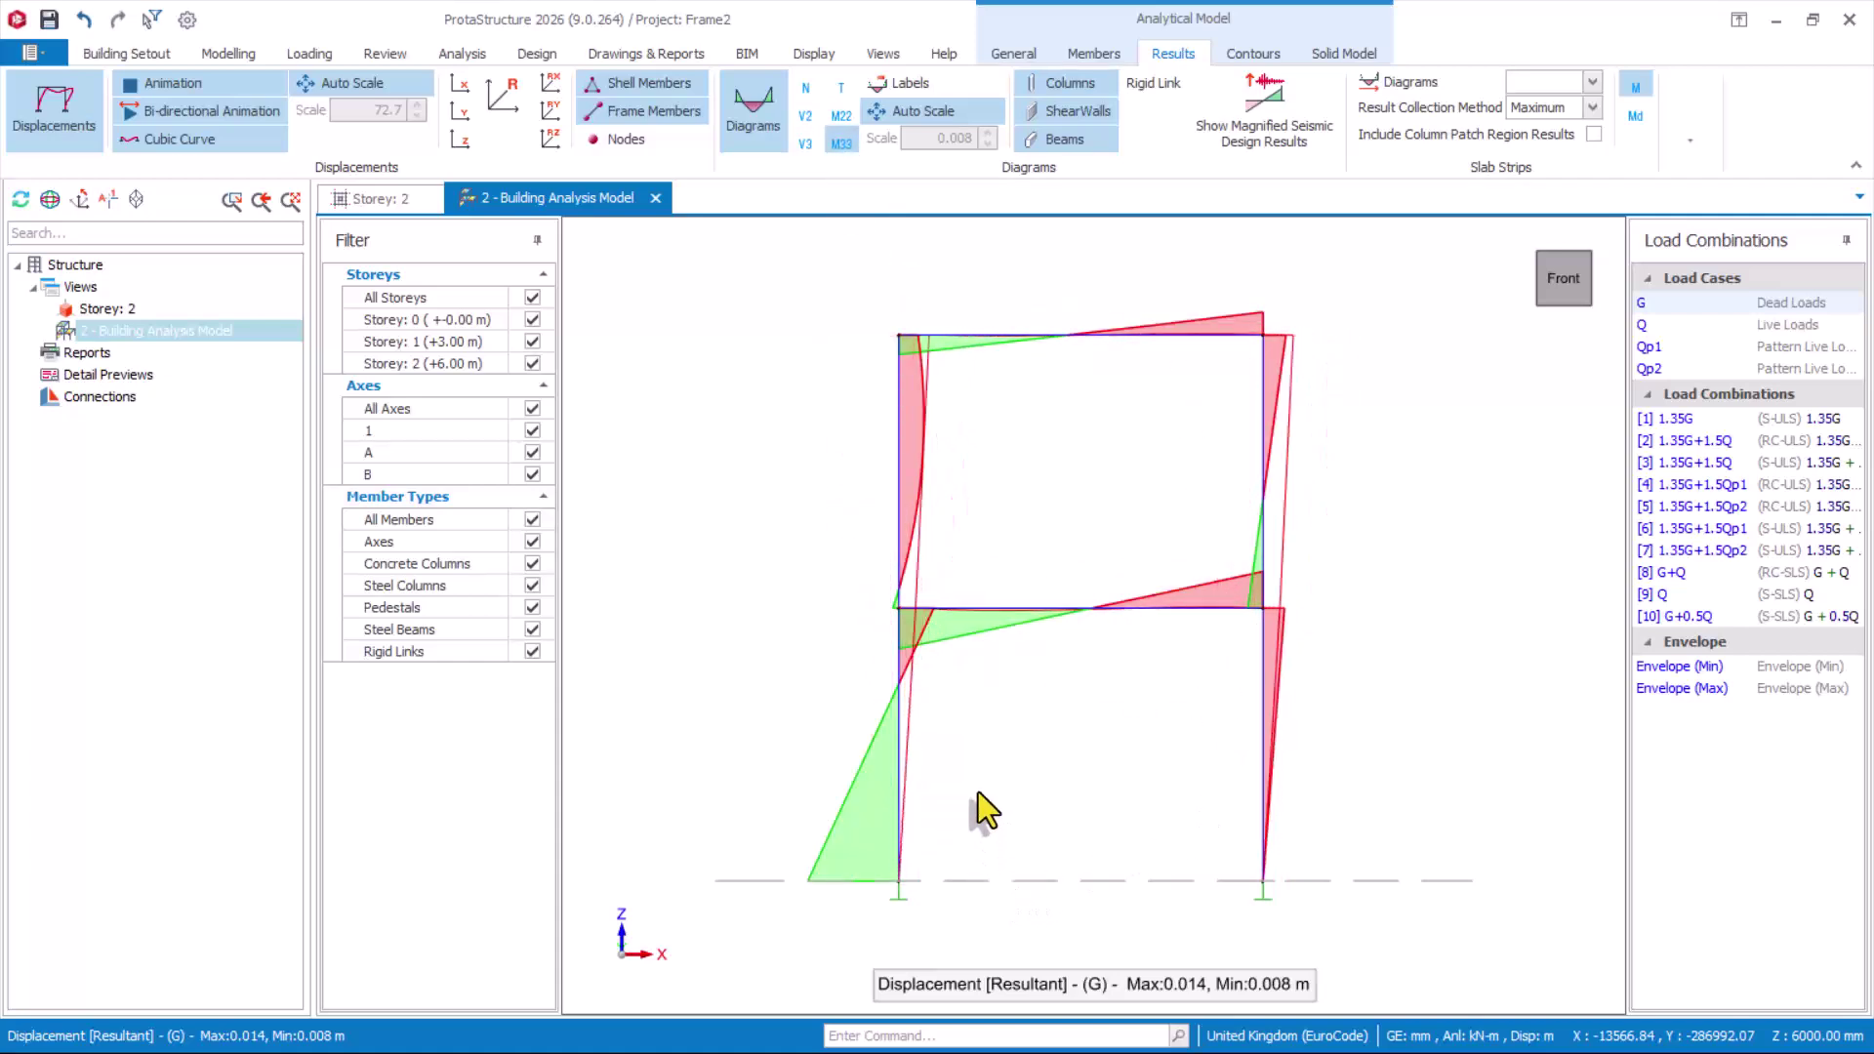
{"action": "middle_click_drag", "start_coordinate": [978, 770], "coordinate": [1039, 763]}
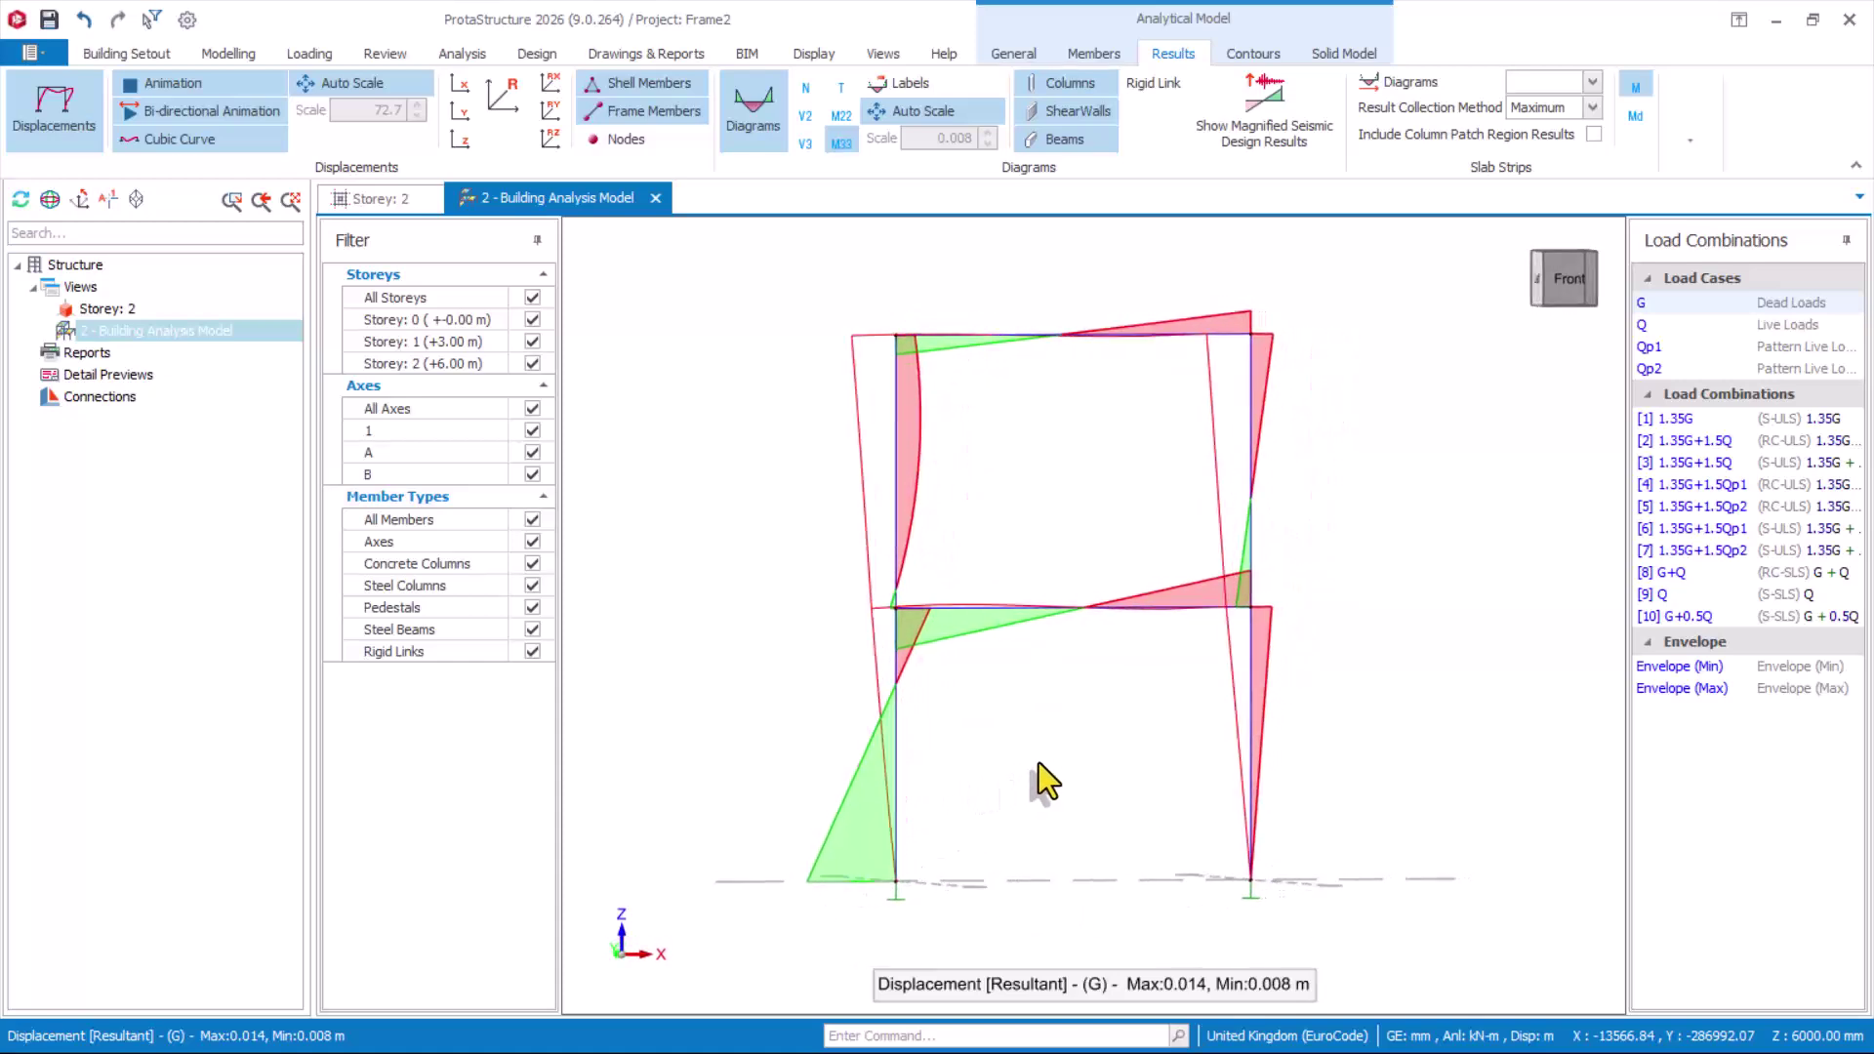
Step: Return to the Storey 2 view and open the steel member design check of the storey 1 column at axis A
{"action": "left_click", "coordinate": [365, 201]}
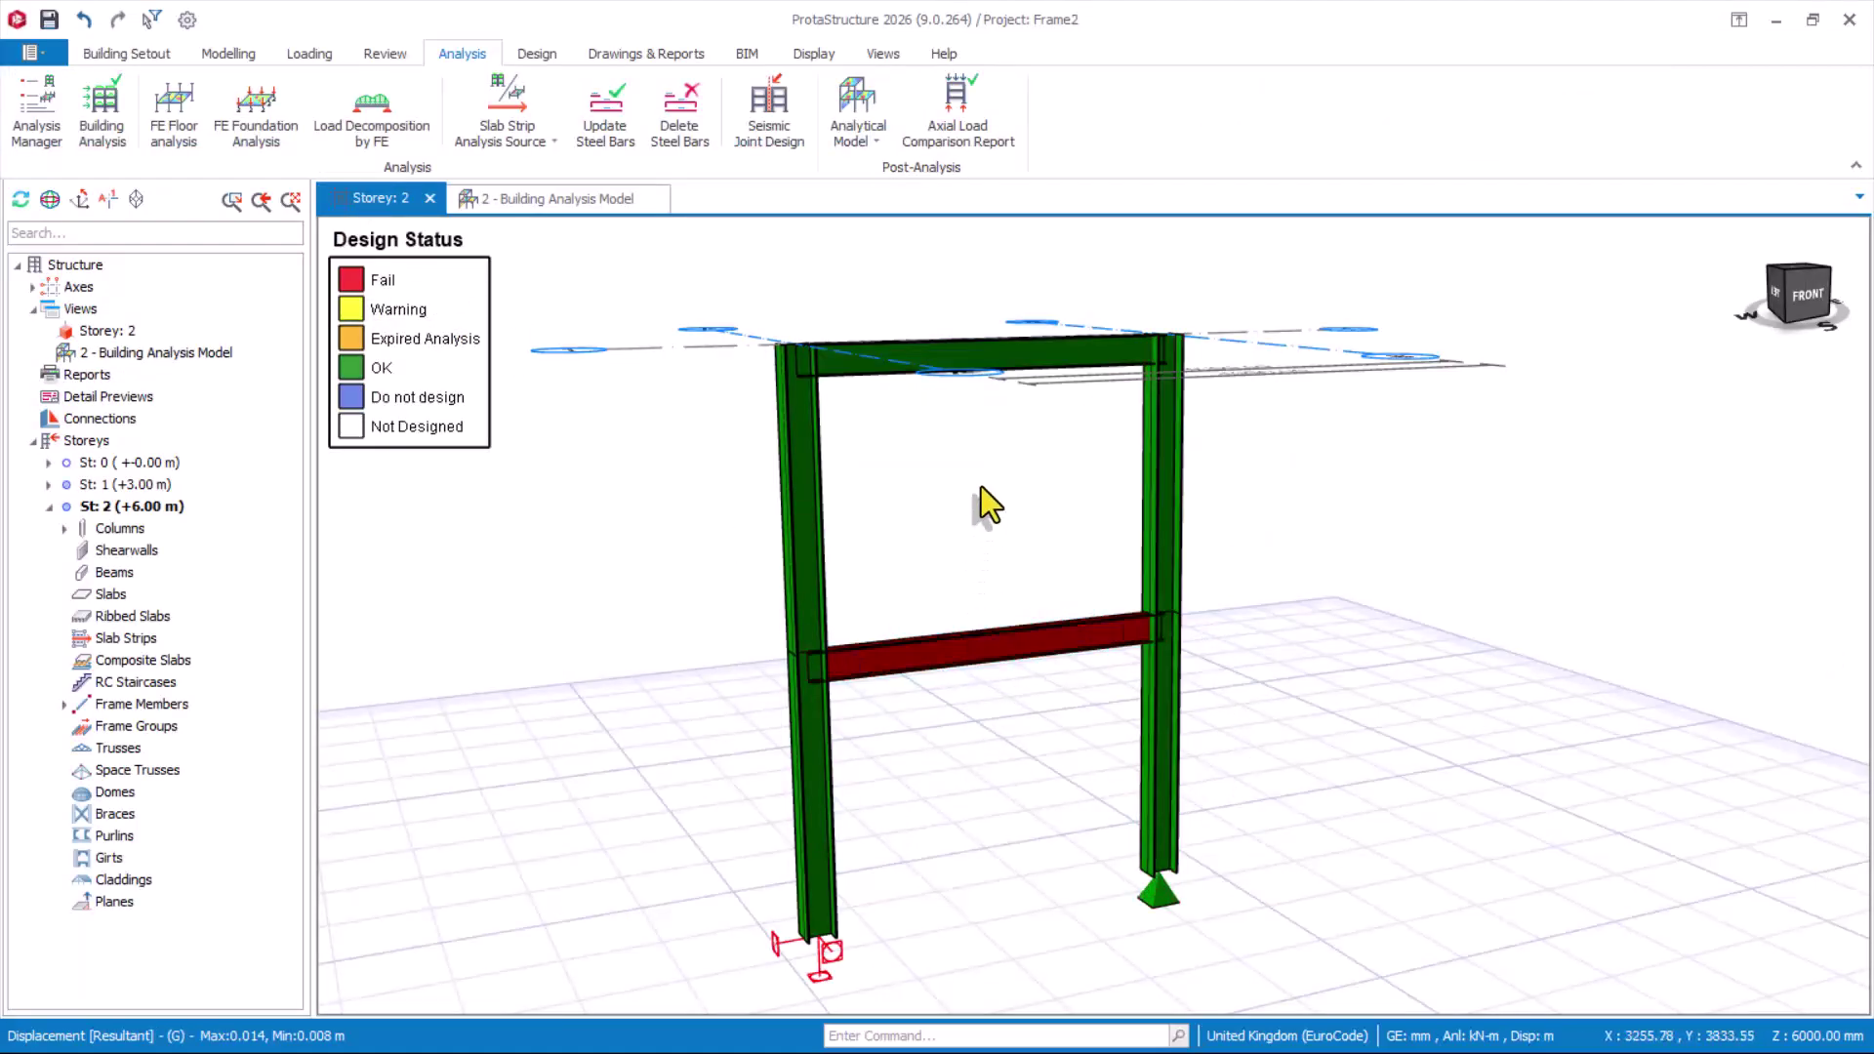
{"action": "mouse_move", "coordinate": [1263, 717]}
{"action": "middle_mouse_down"}
{"action": "mouse_move", "coordinate": [1188, 766]}
{"action": "mouse_move", "coordinate": [1211, 761]}
{"action": "middle_mouse_up"}
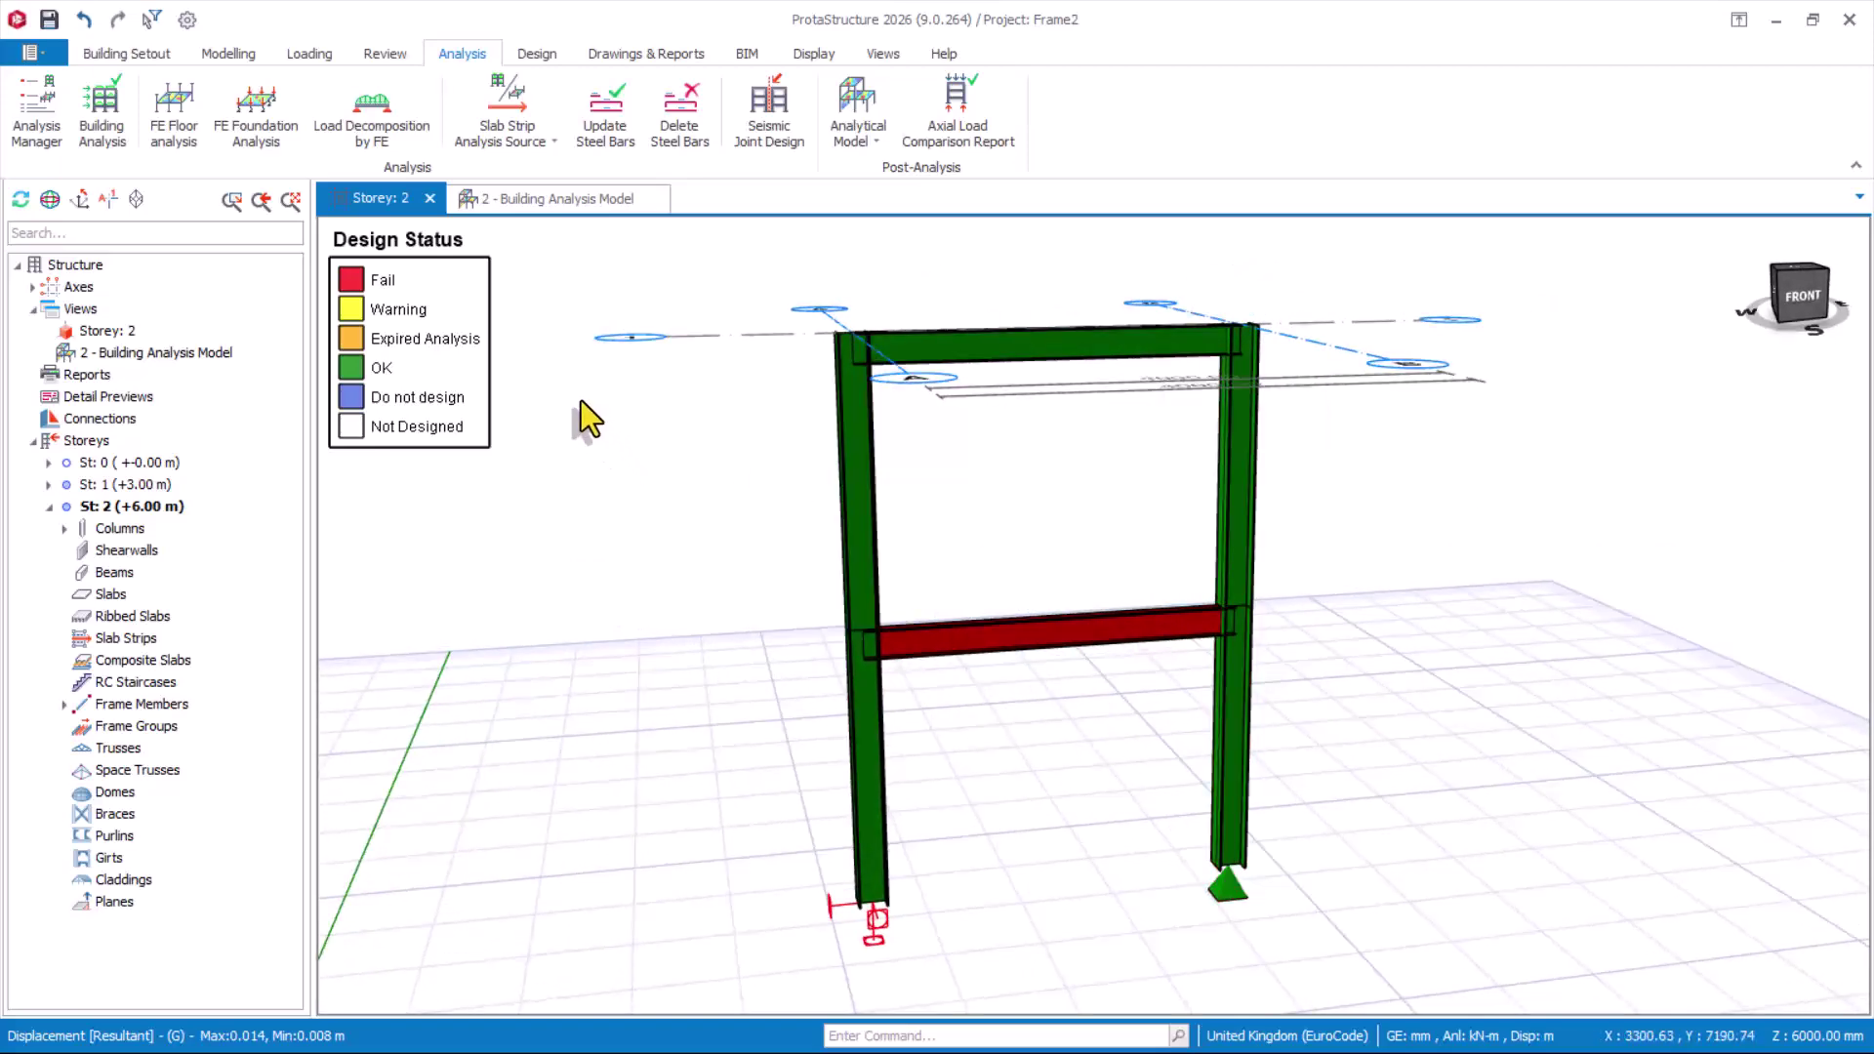
{"action": "left_click", "coordinate": [847, 493]}
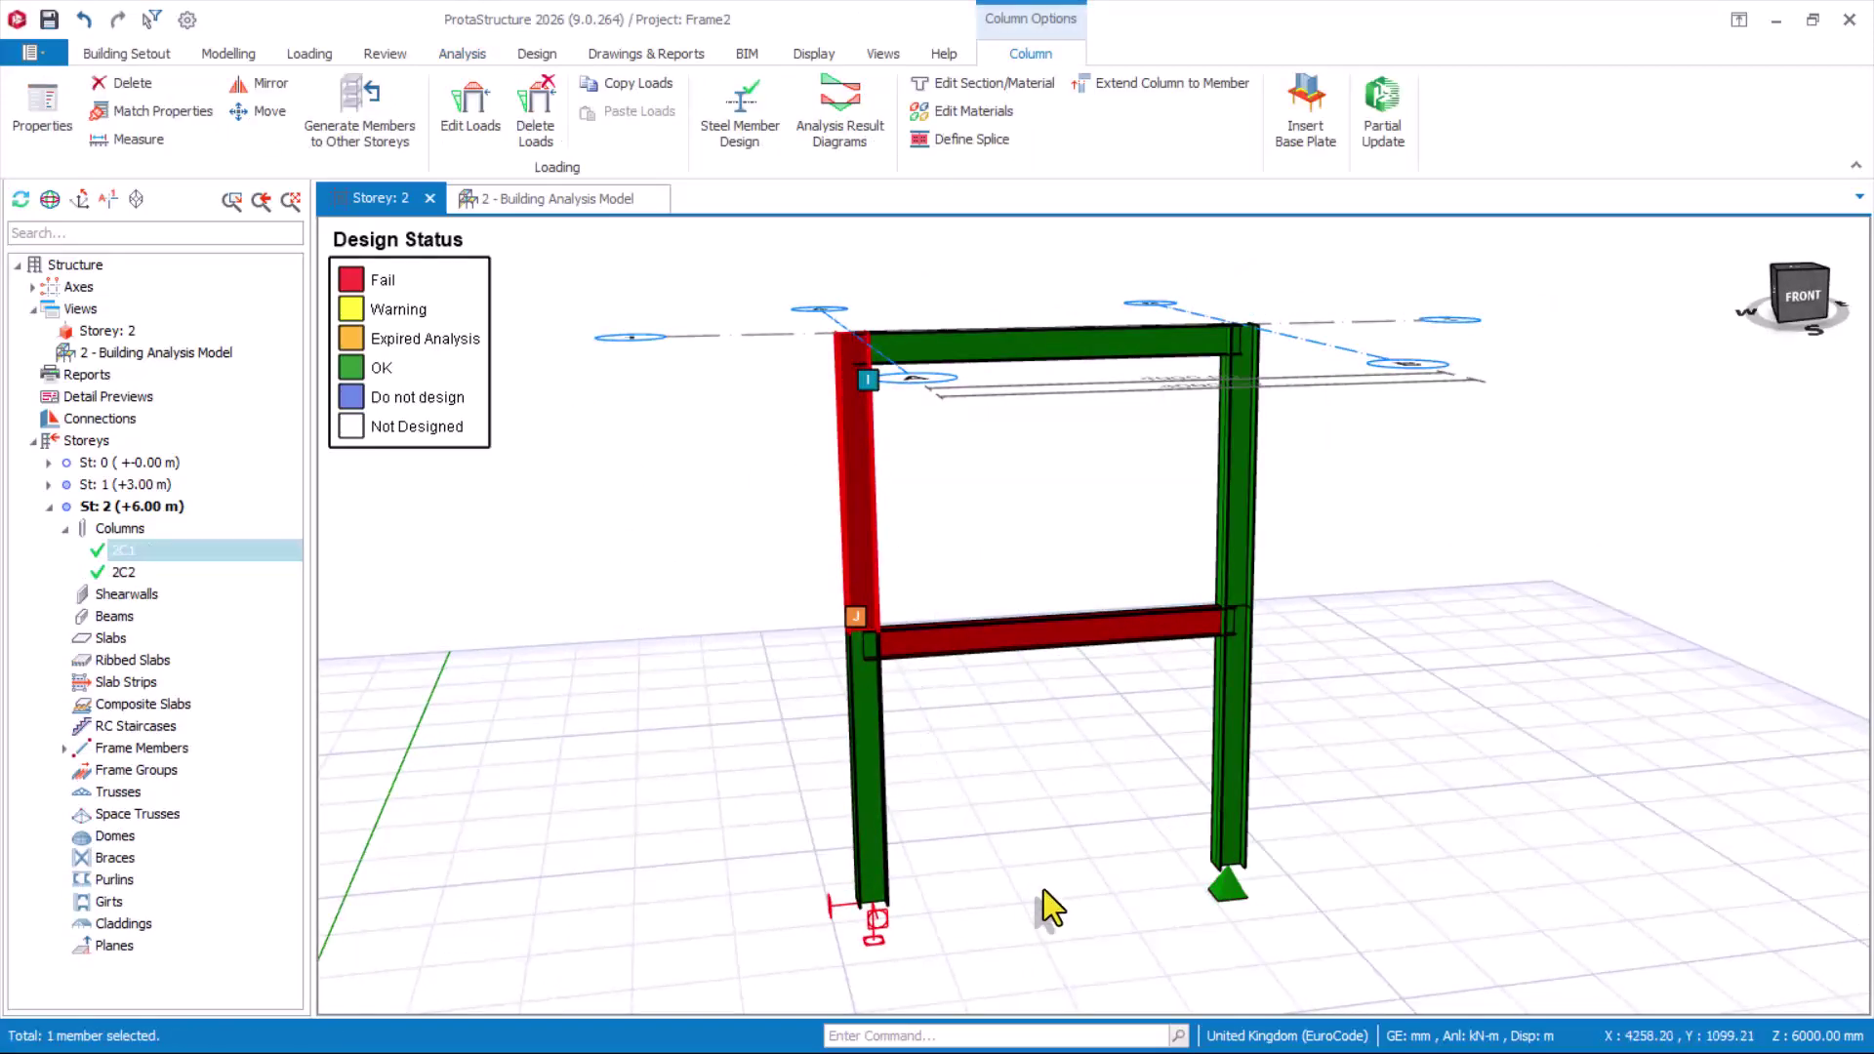
{"action": "left_click", "coordinate": [883, 817]}
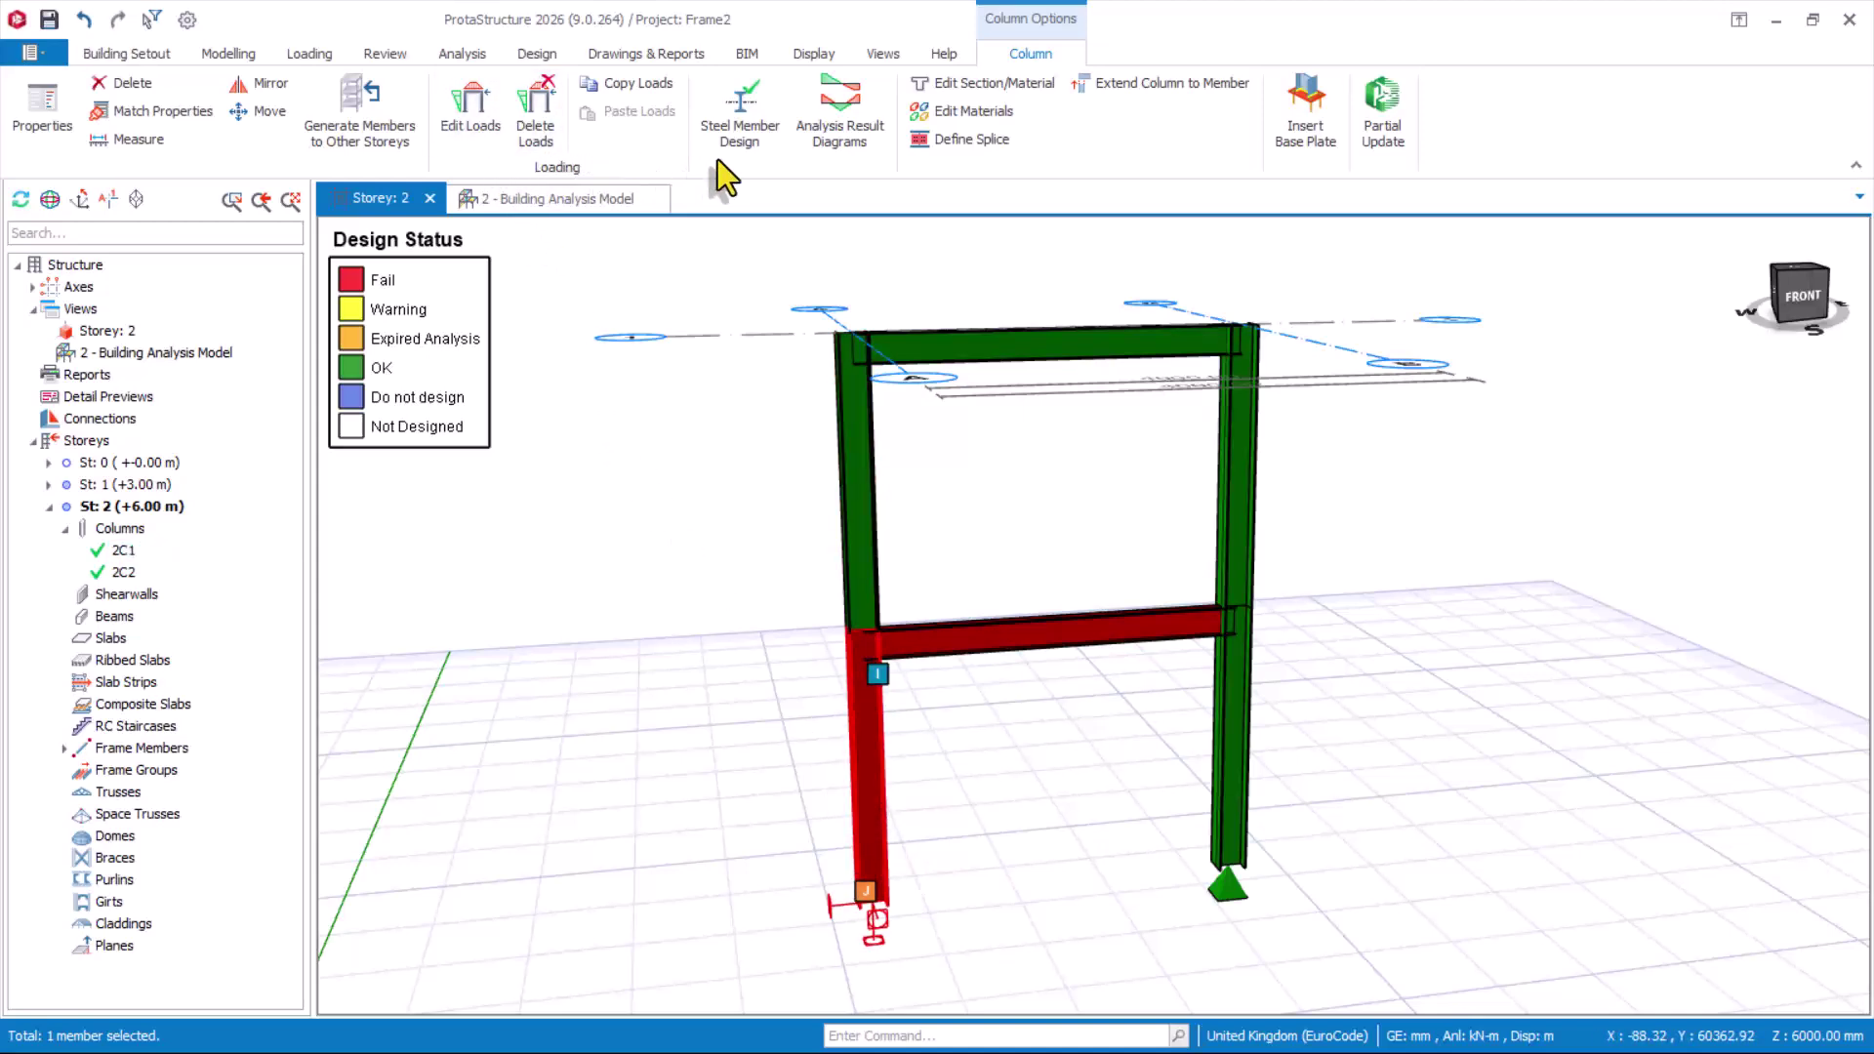
{"action": "left_click", "coordinate": [752, 138]}
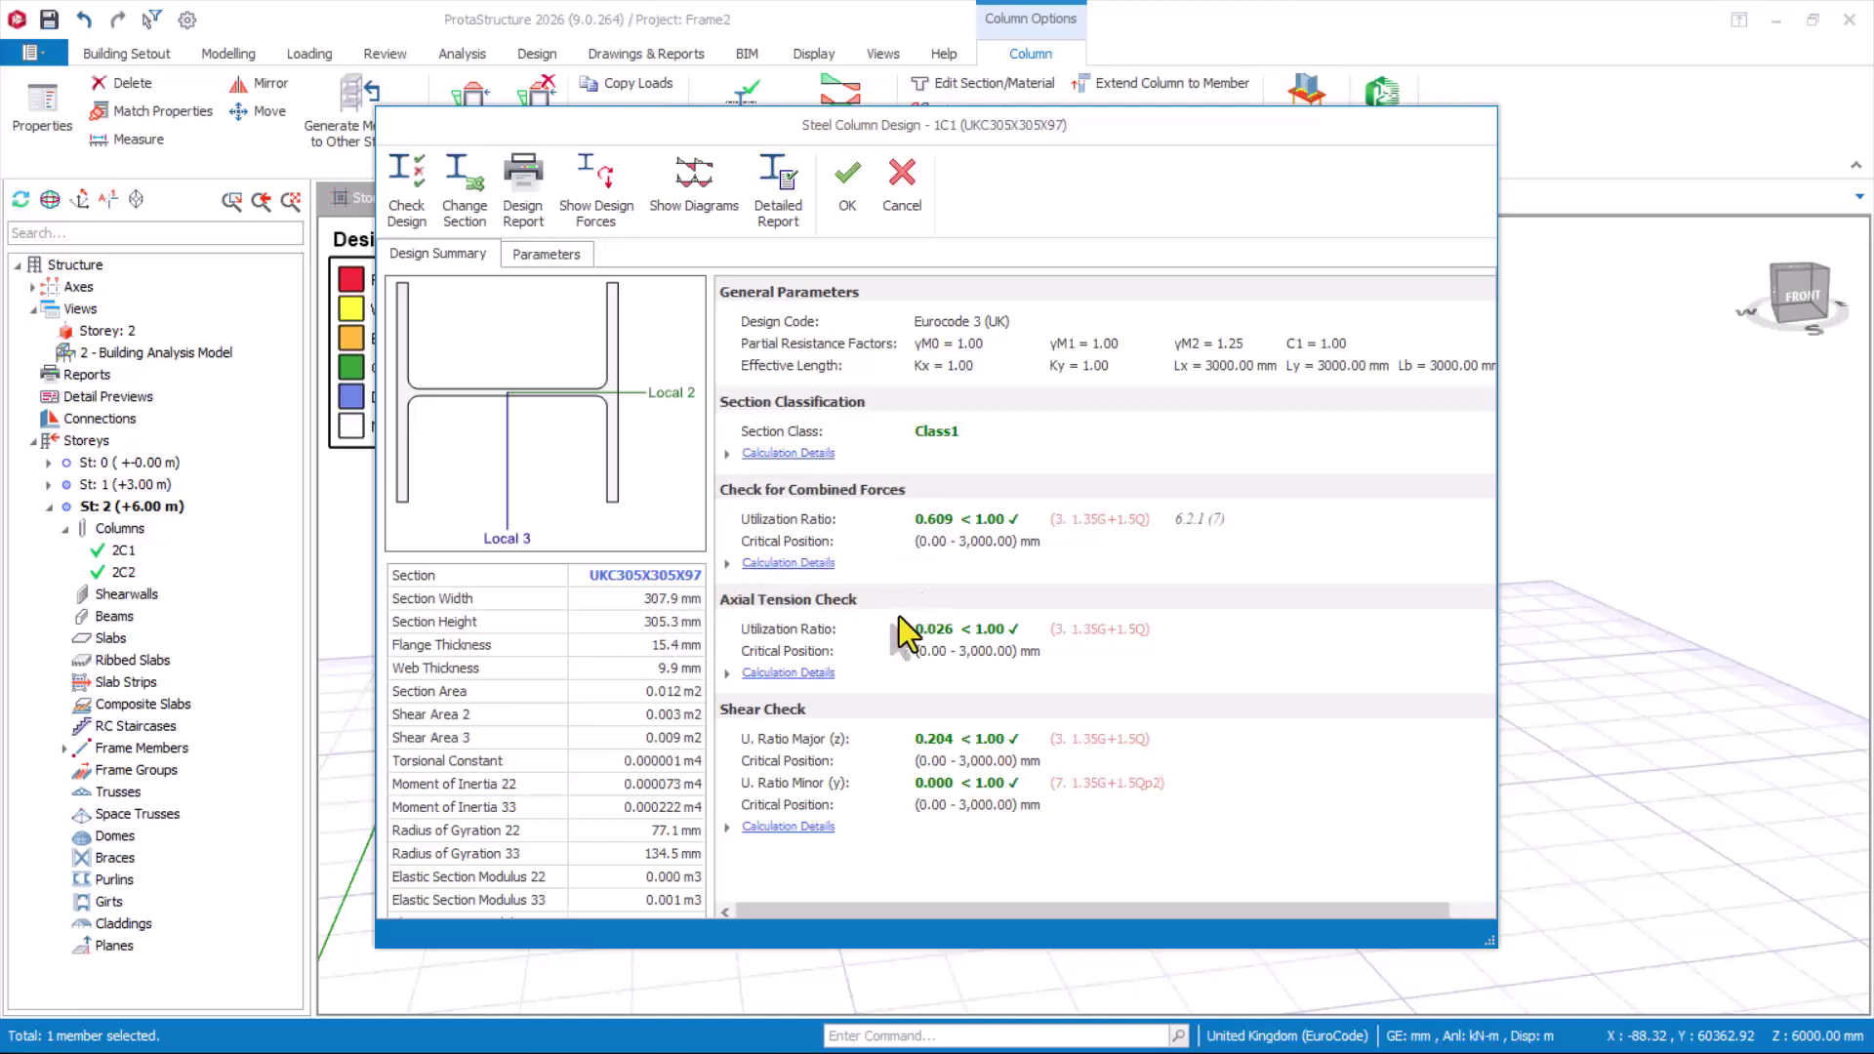
Step: Change the storey 1 column's section to UKC254X254X73 from the BS UC profiles
{"action": "left_click", "coordinate": [458, 208]}
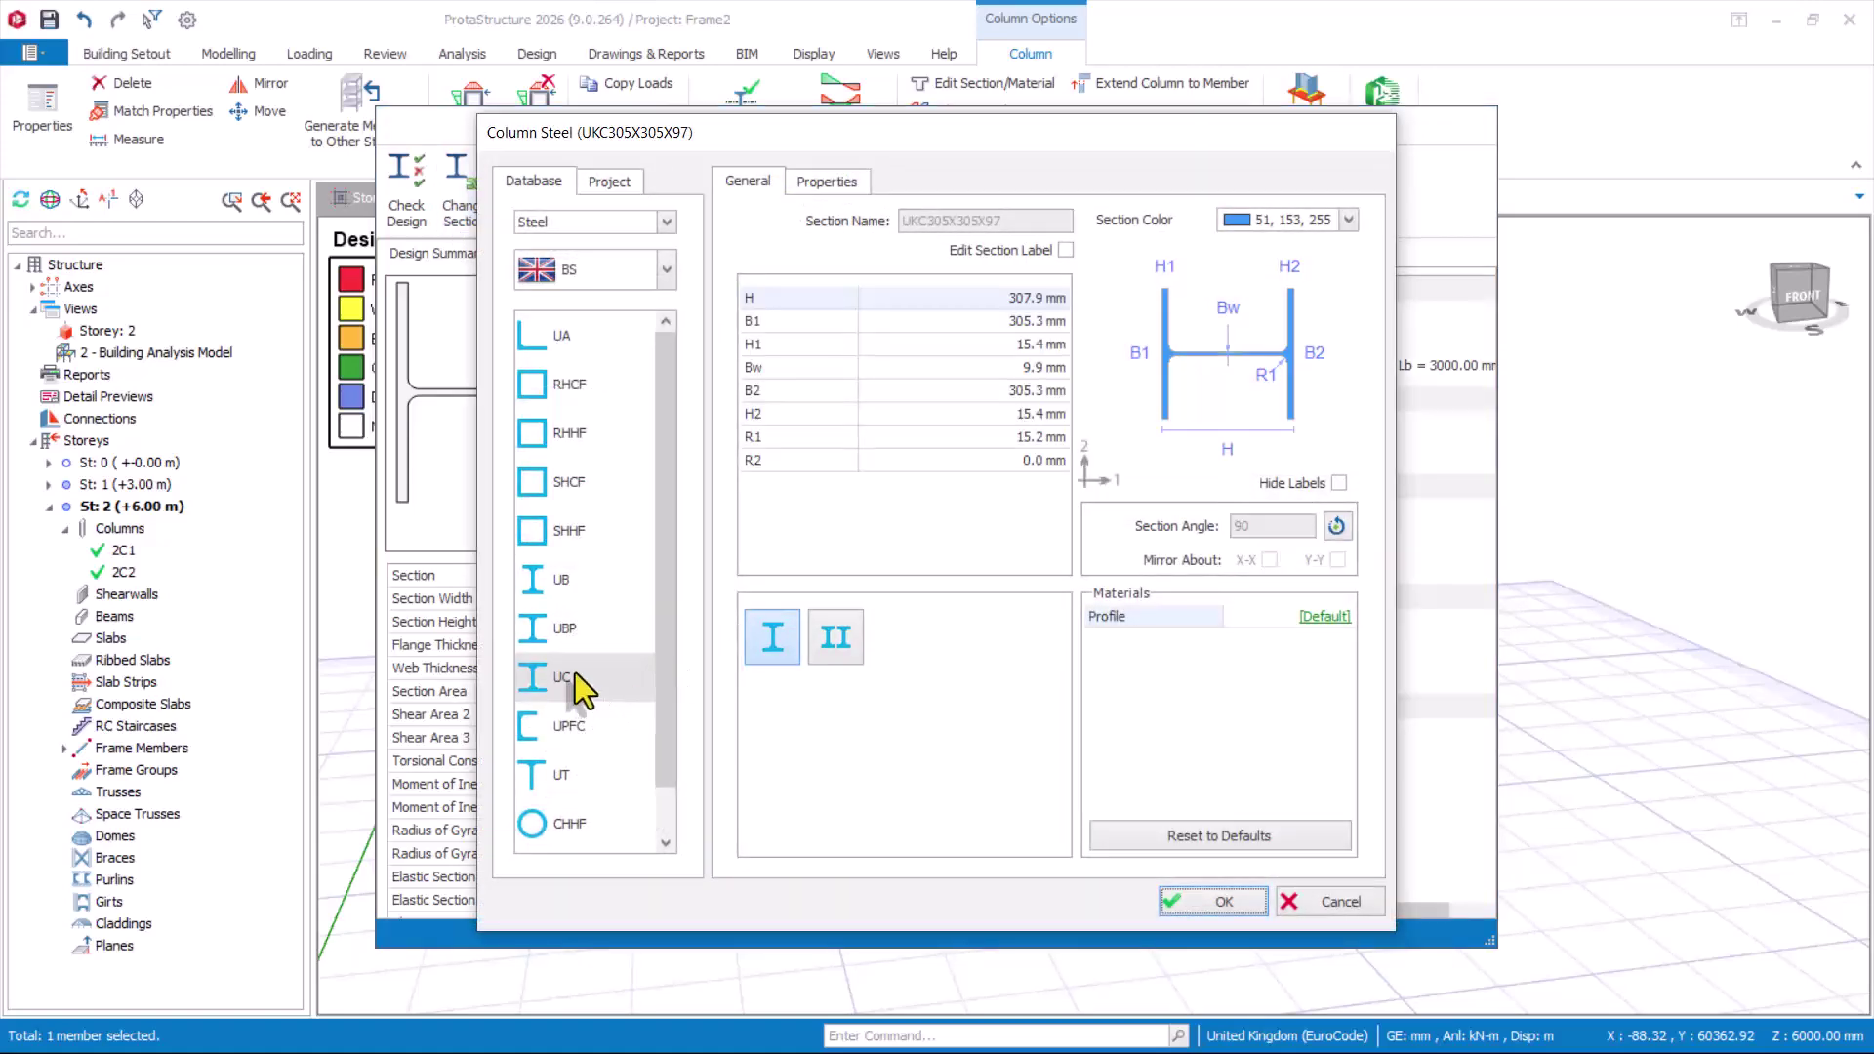
{"action": "left_click", "coordinate": [576, 678]}
{"action": "left_click", "coordinate": [744, 350]}
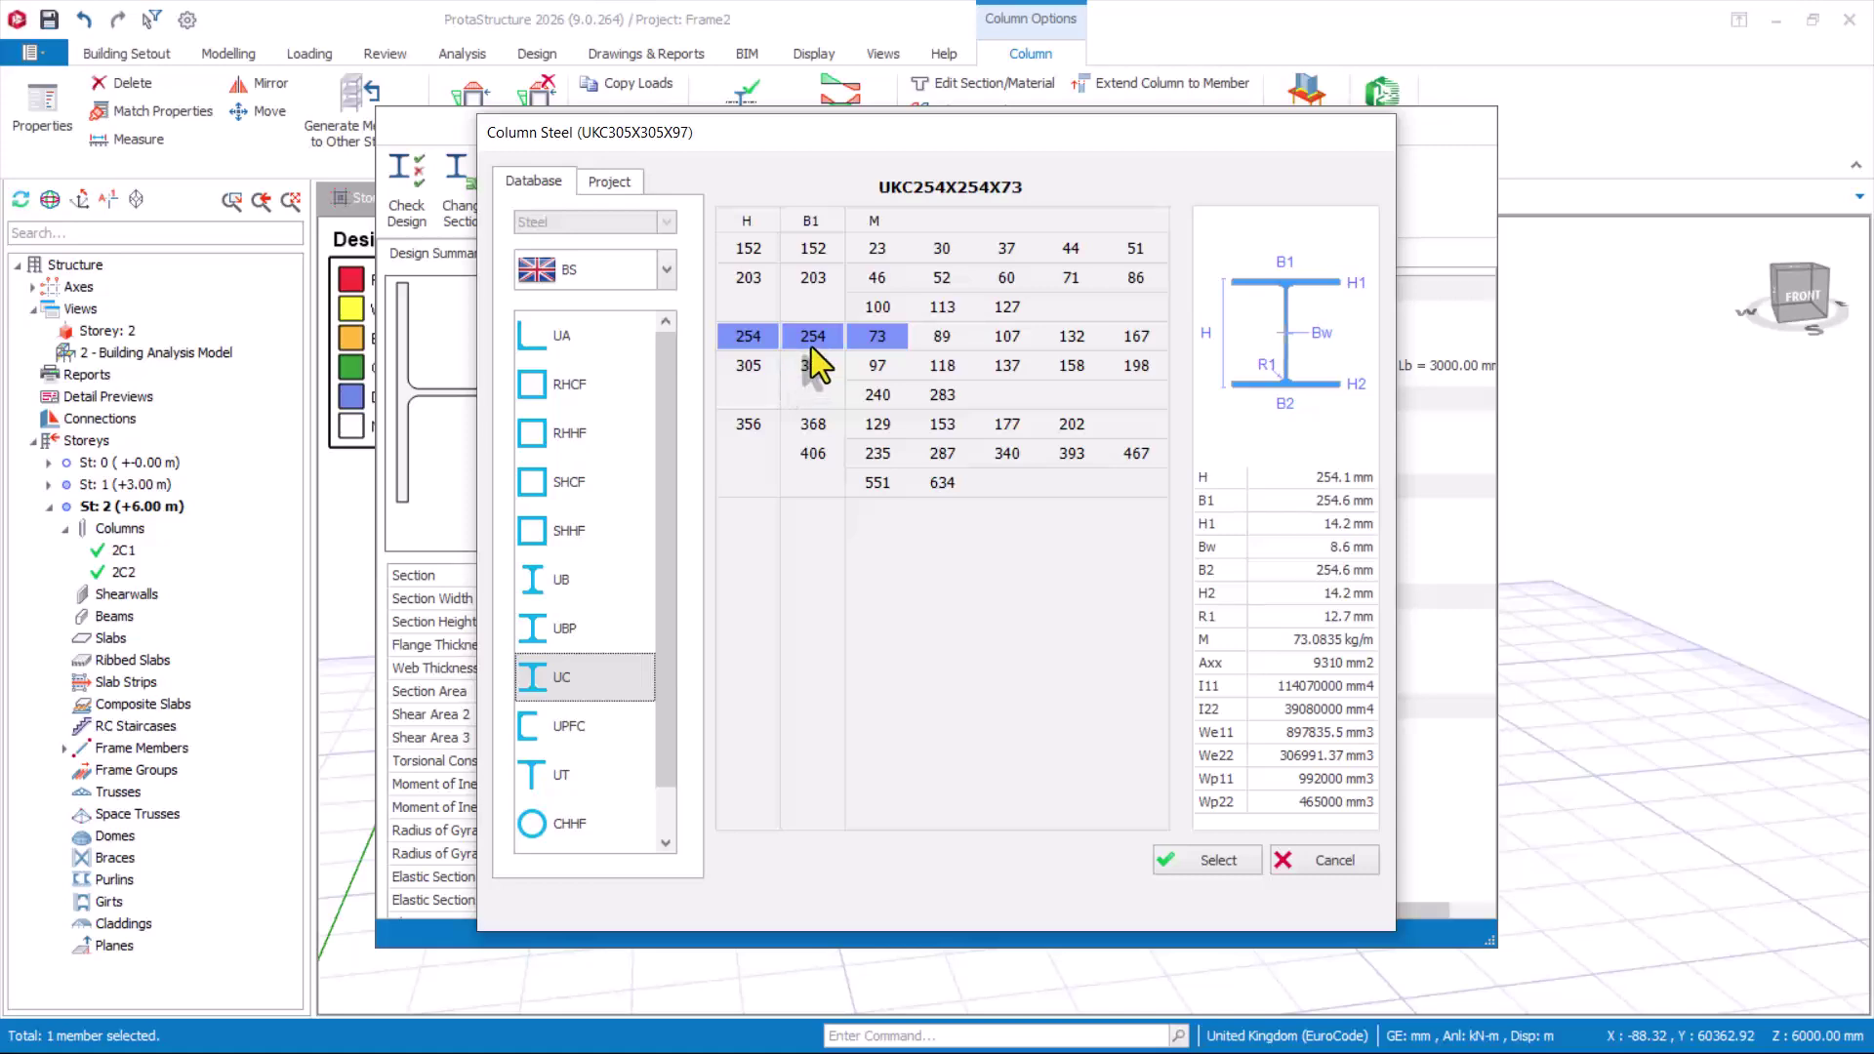
{"action": "left_click", "coordinate": [1222, 862]}
{"action": "left_click", "coordinate": [1186, 893]}
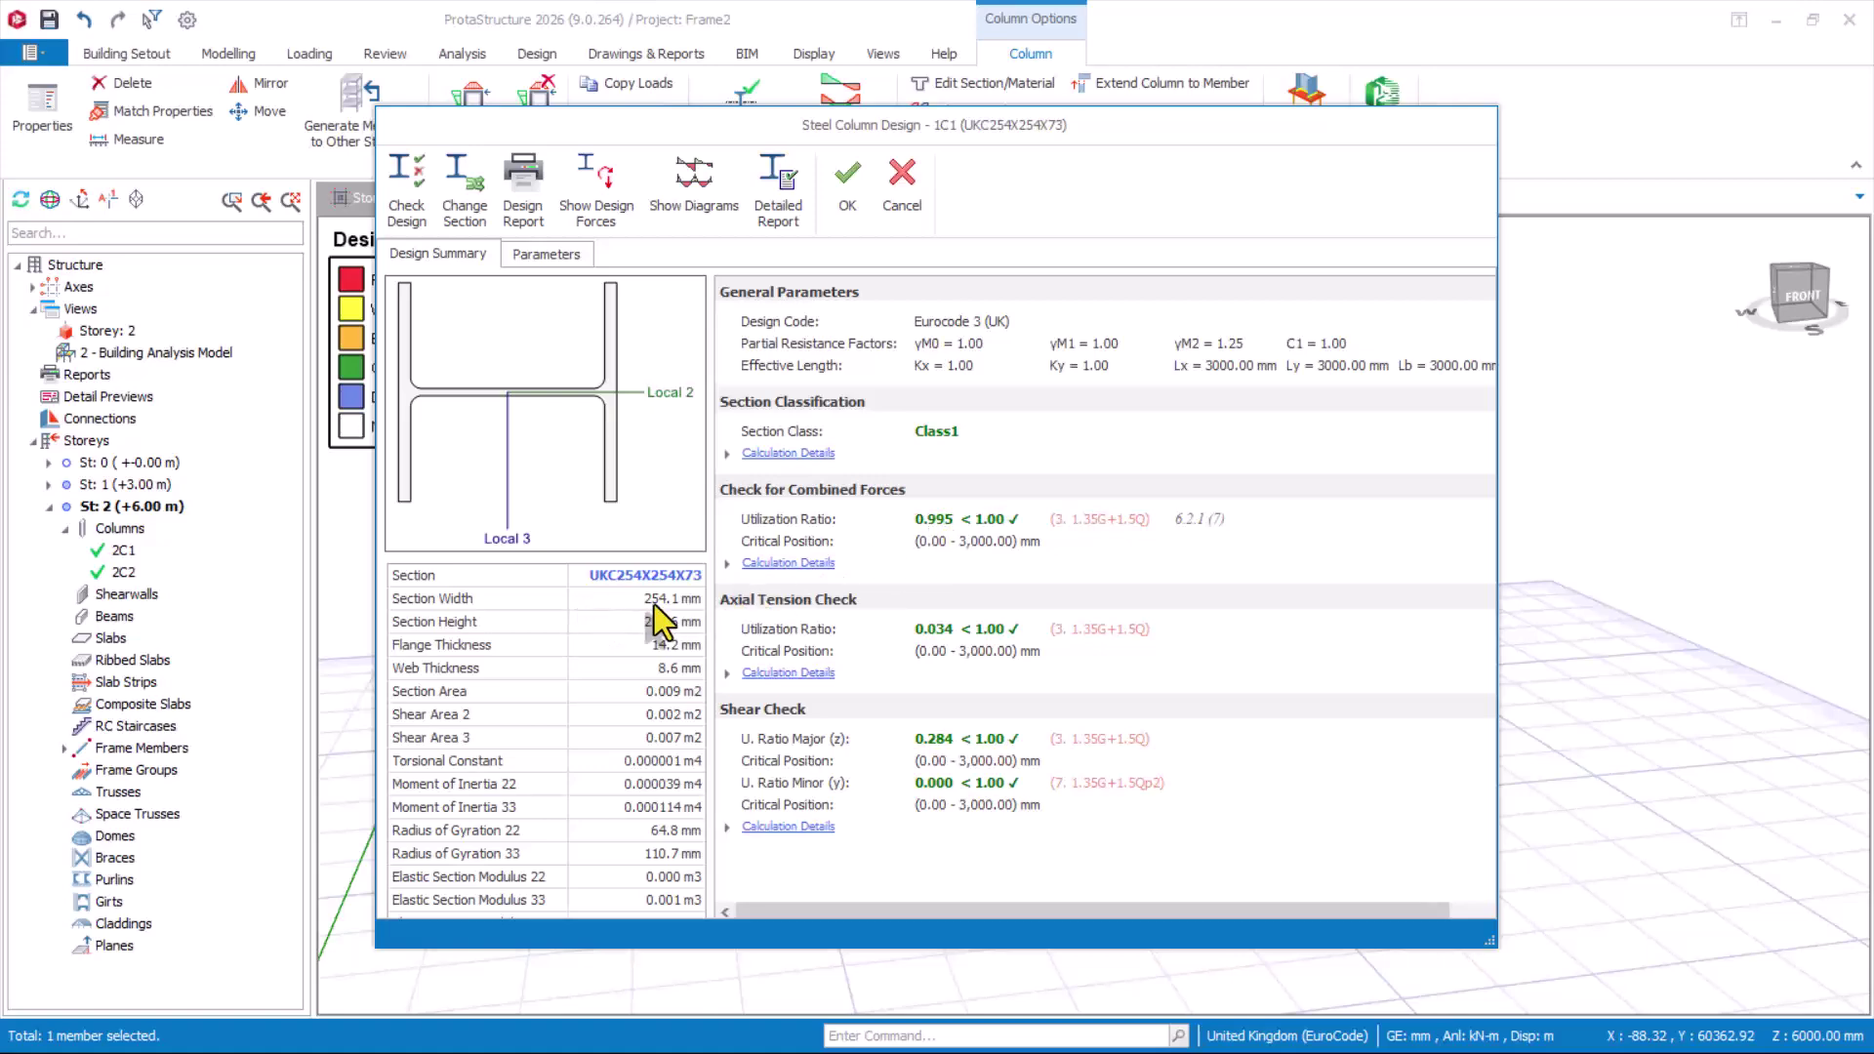
Step: Change the storey 1 column's section to UKC254X254X132 from the BS UC profiles
{"action": "left_click", "coordinate": [459, 207]}
{"action": "left_click", "coordinate": [597, 687]}
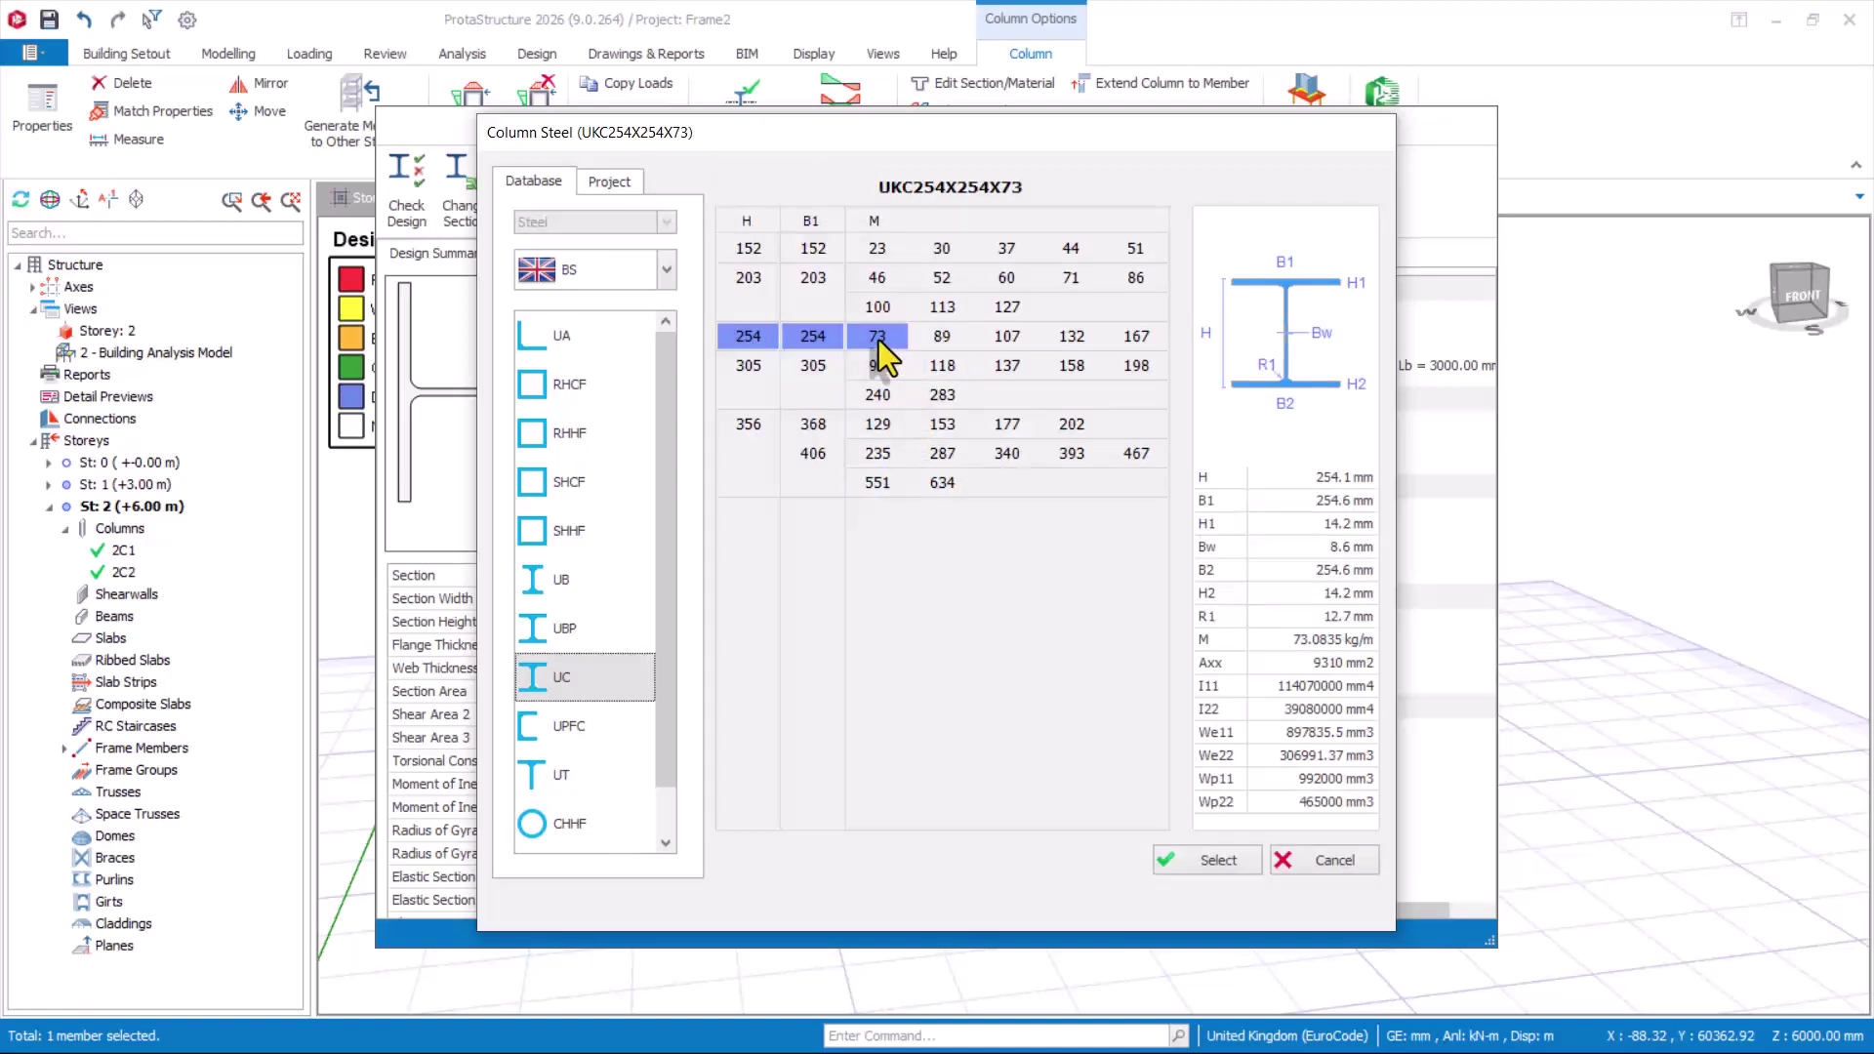
{"action": "left_click", "coordinate": [1079, 337]}
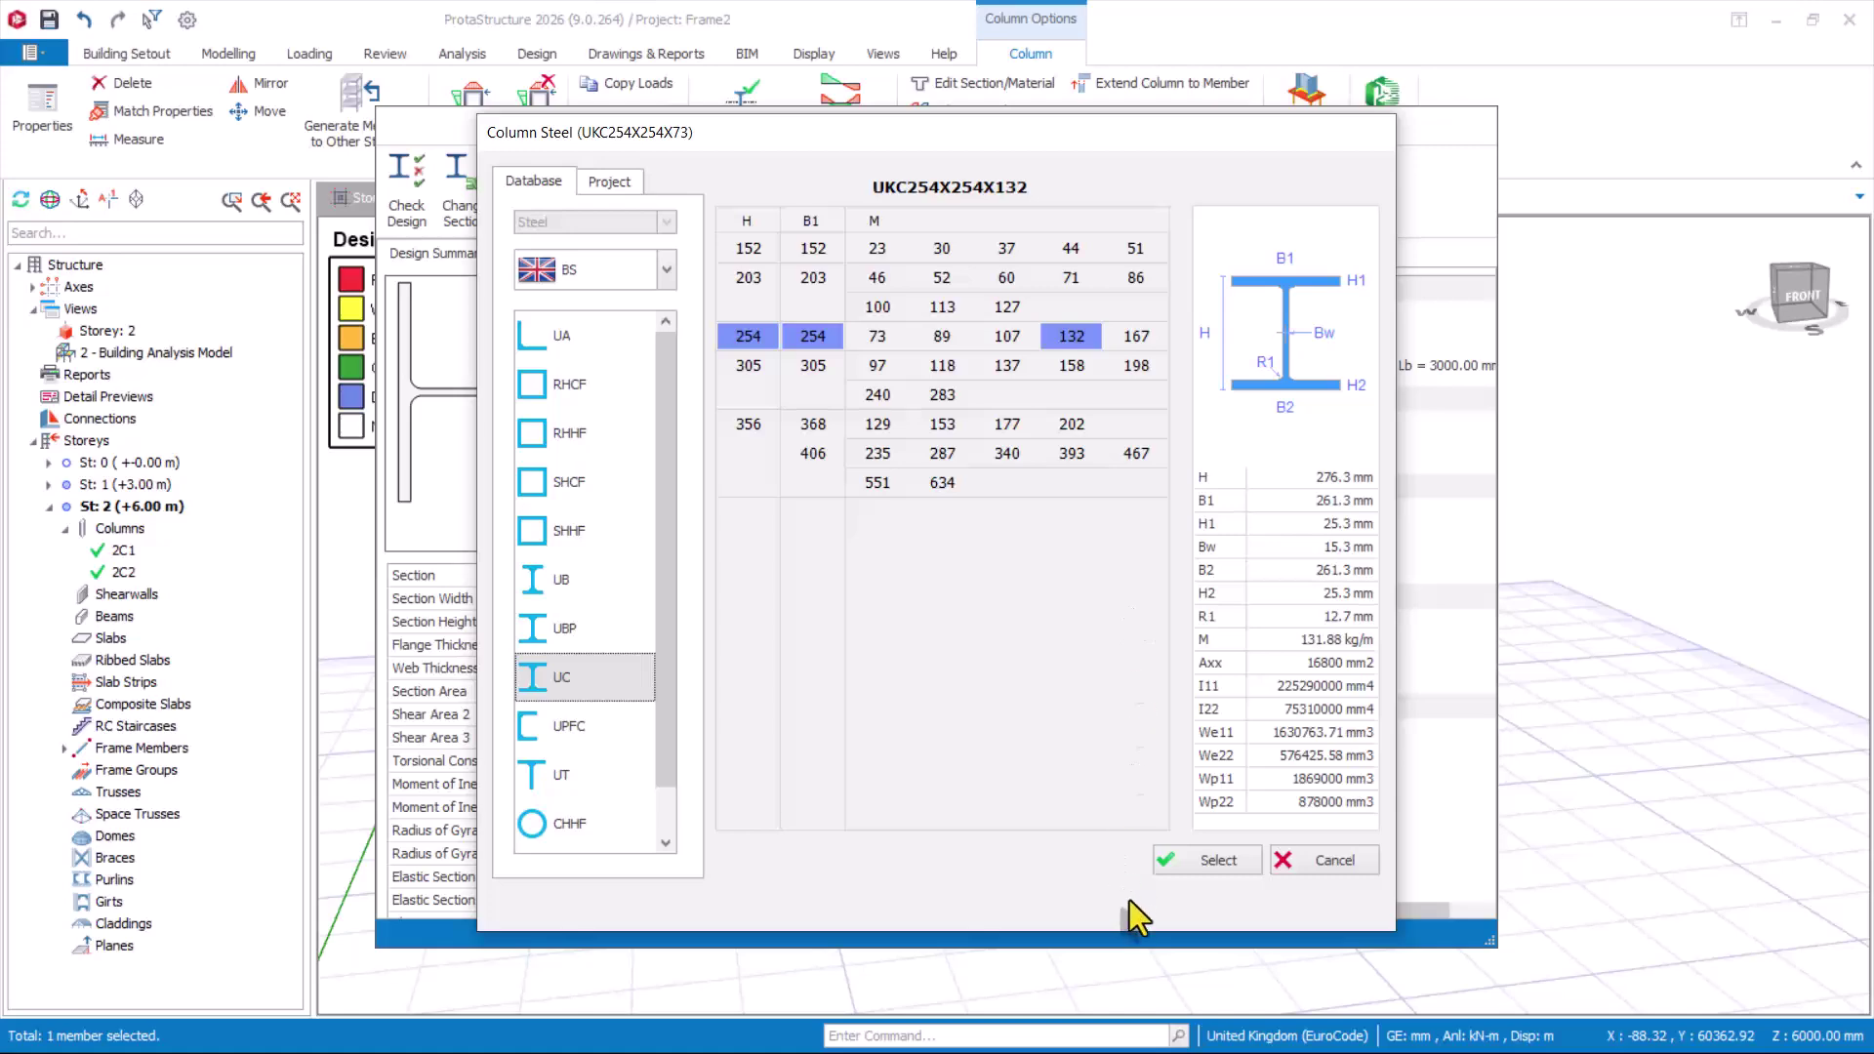
{"action": "left_click", "coordinate": [1215, 863]}
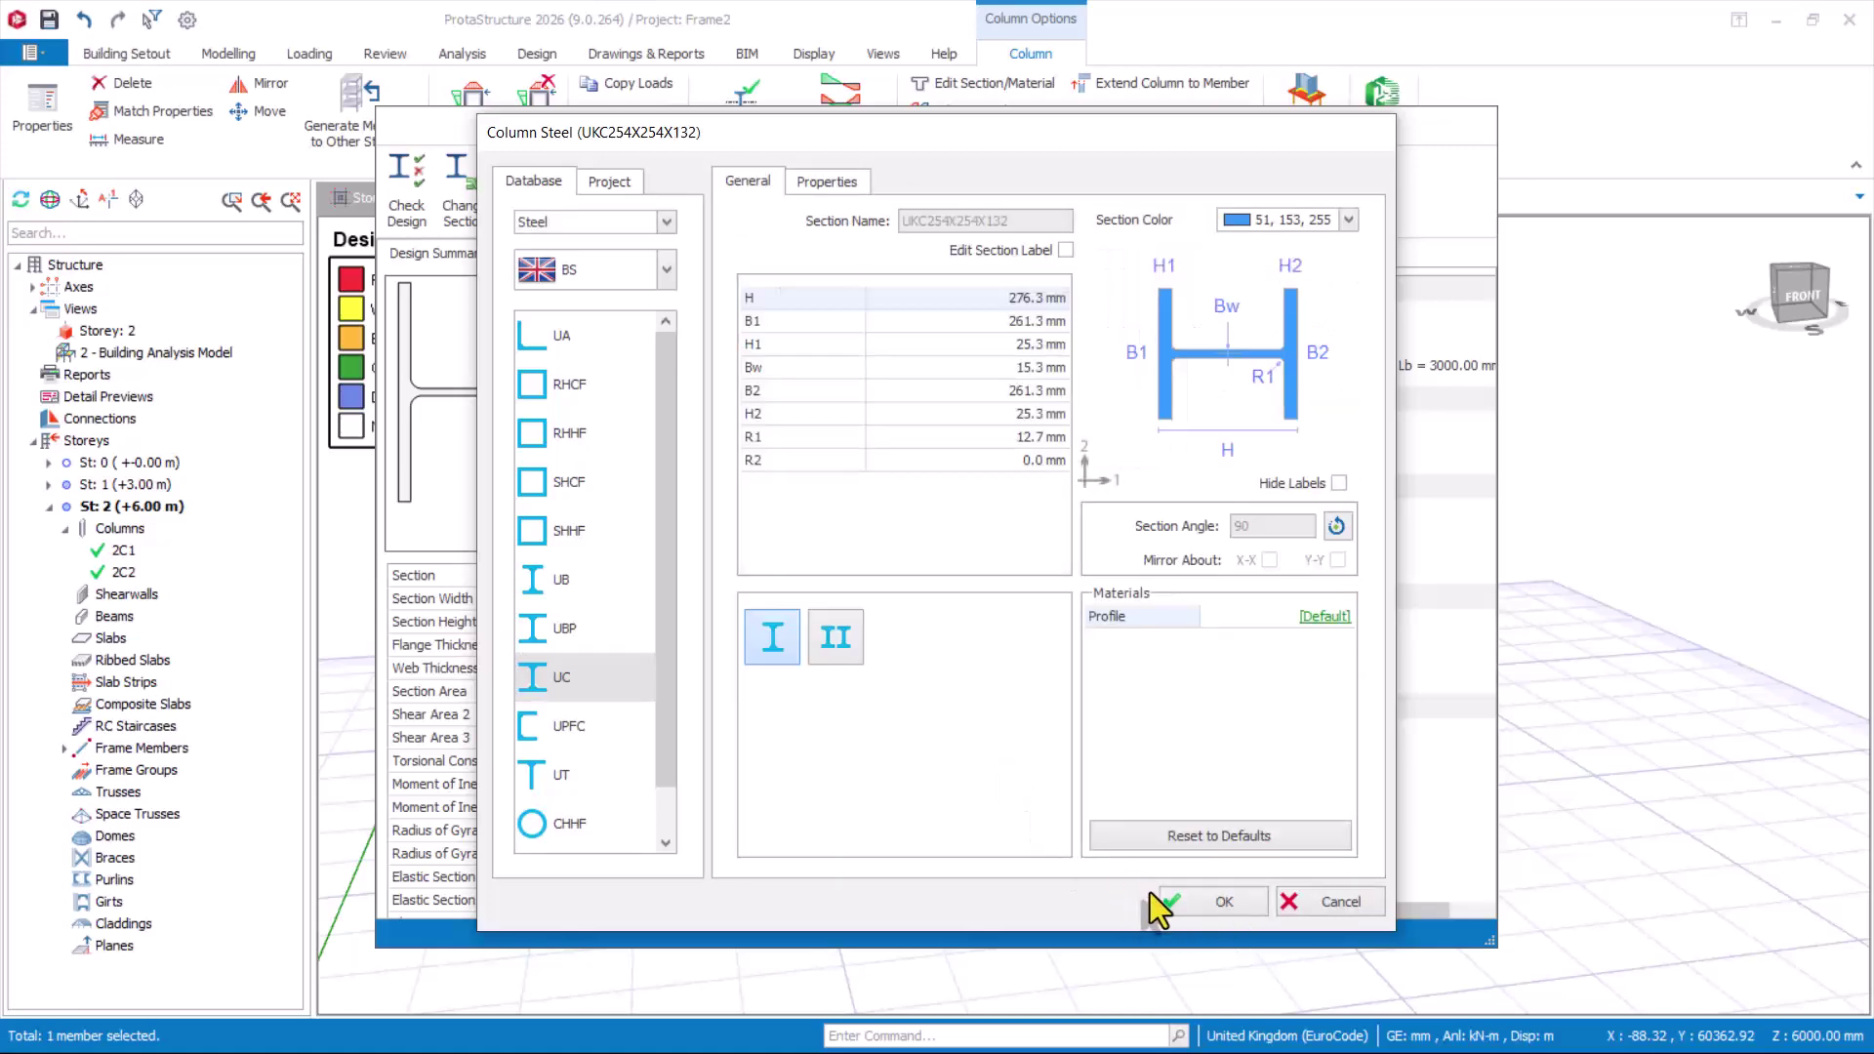
{"action": "left_click", "coordinate": [1223, 901]}
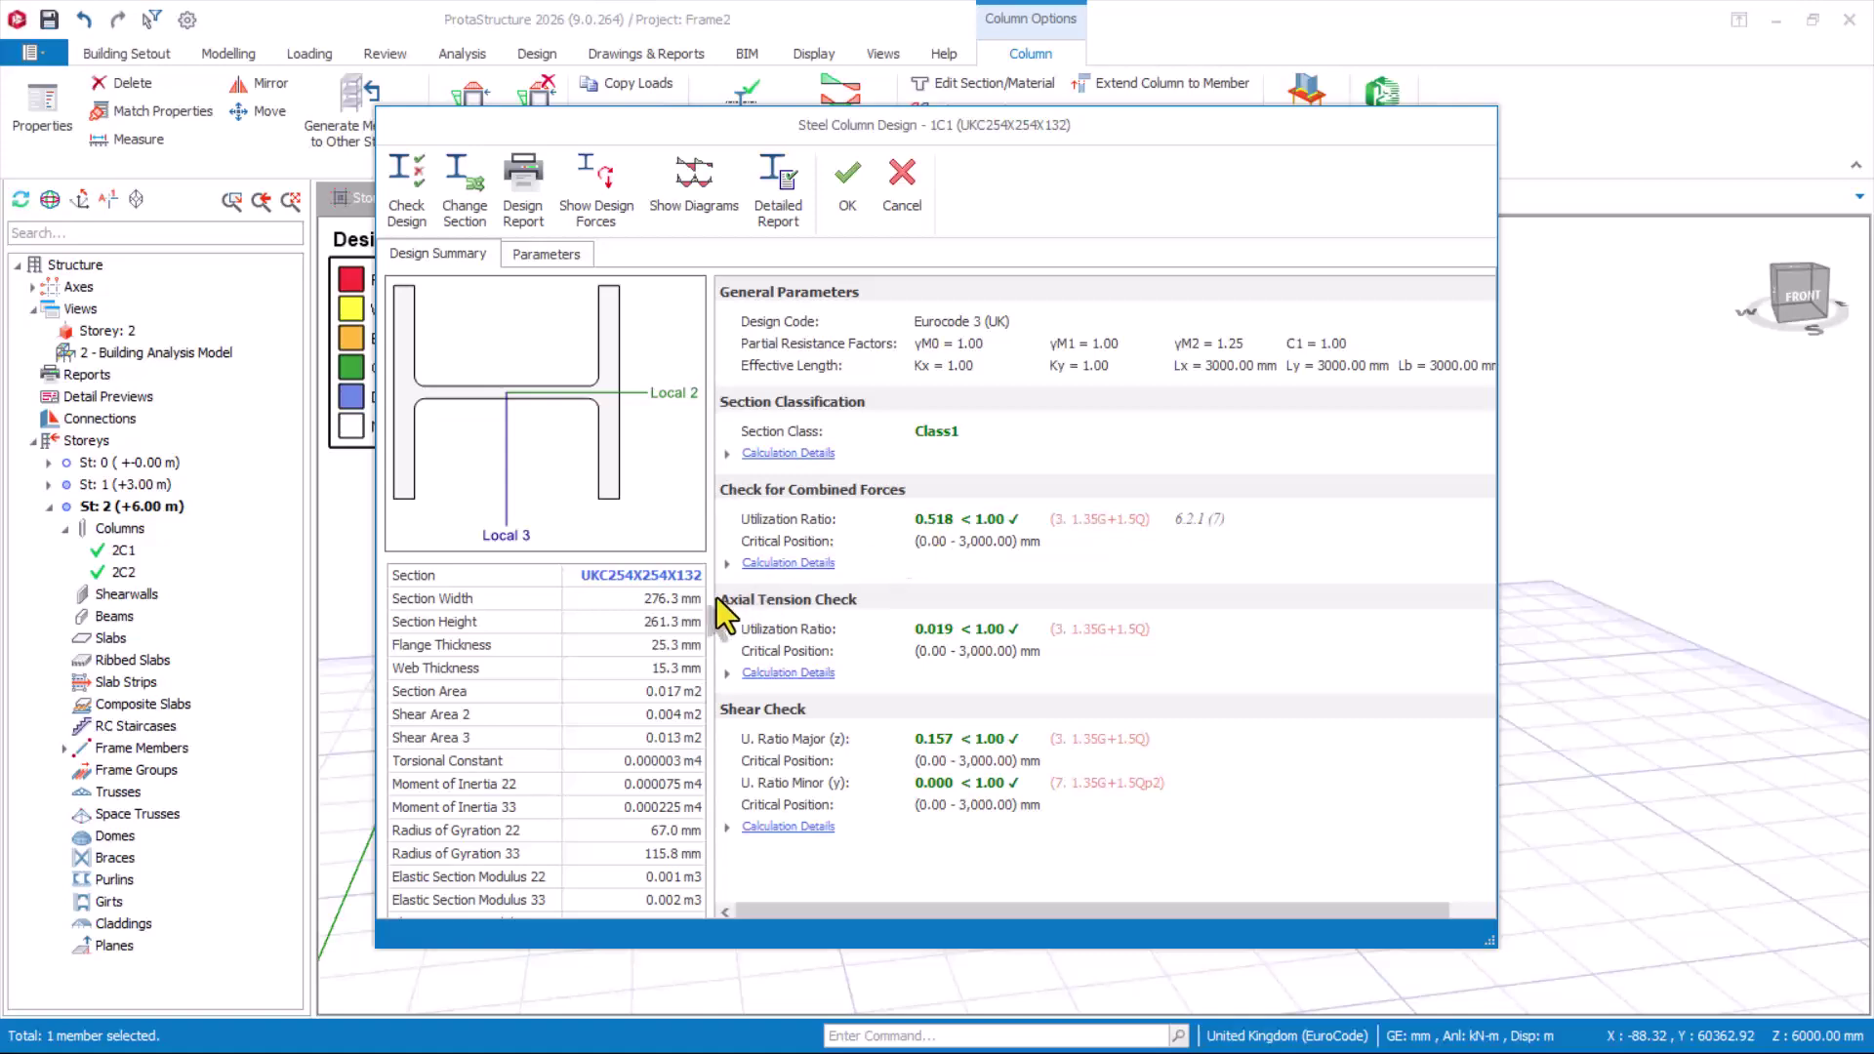
Step: Change the storey 1 column's section to UKC254X254X89 from the BS UC profiles
{"action": "left_click", "coordinate": [465, 188]}
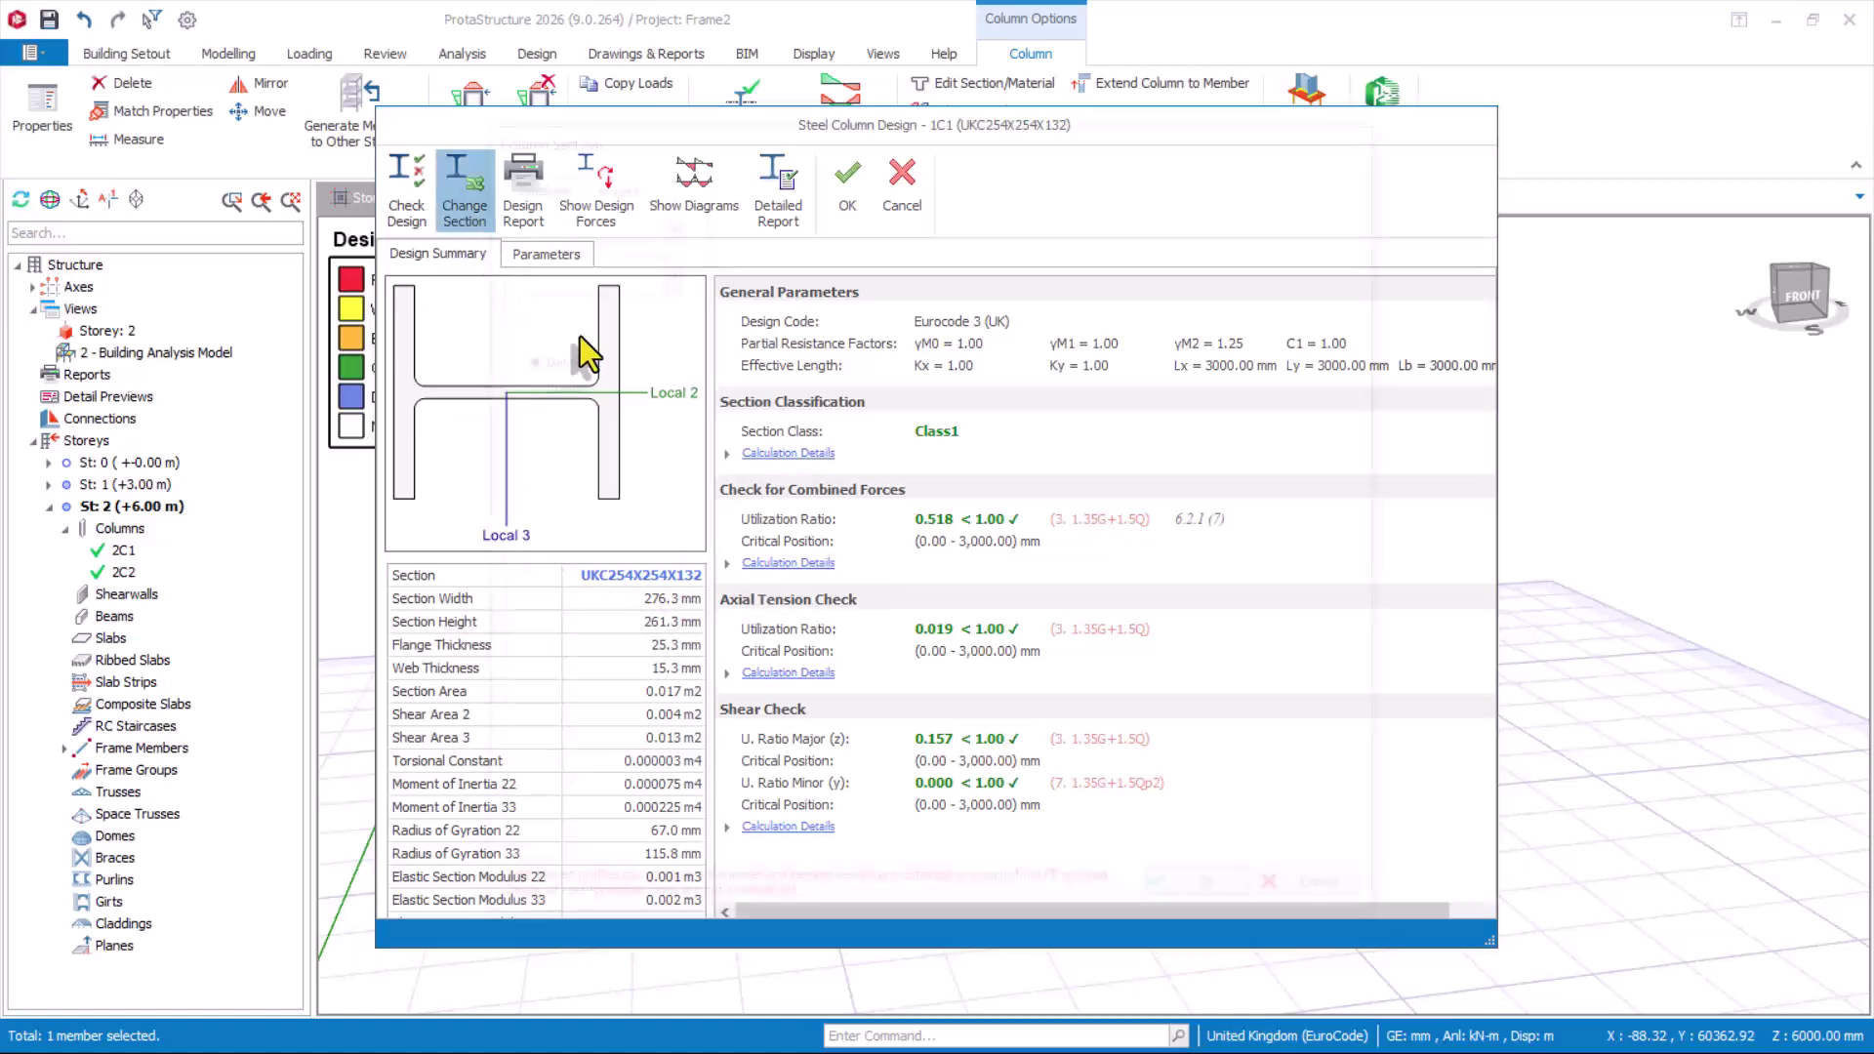
{"action": "left_click", "coordinate": [577, 684]}
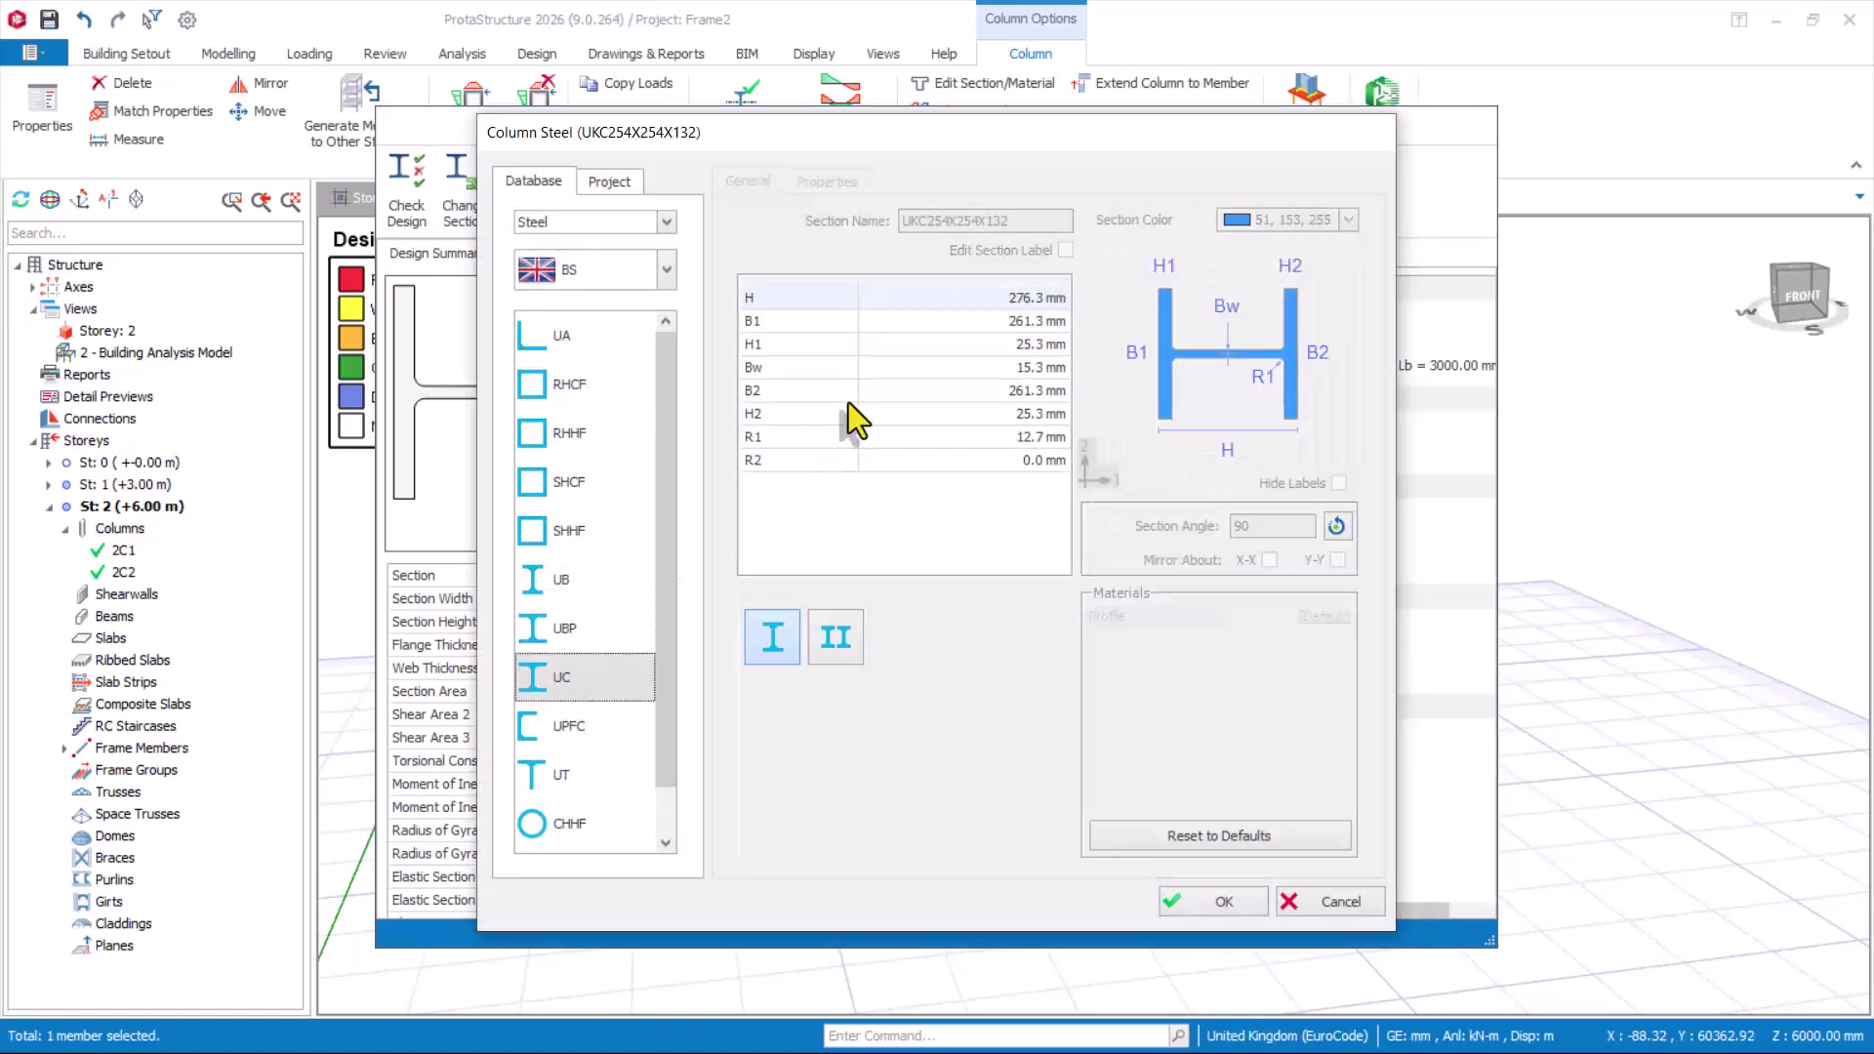
{"action": "left_click", "coordinate": [932, 336]}
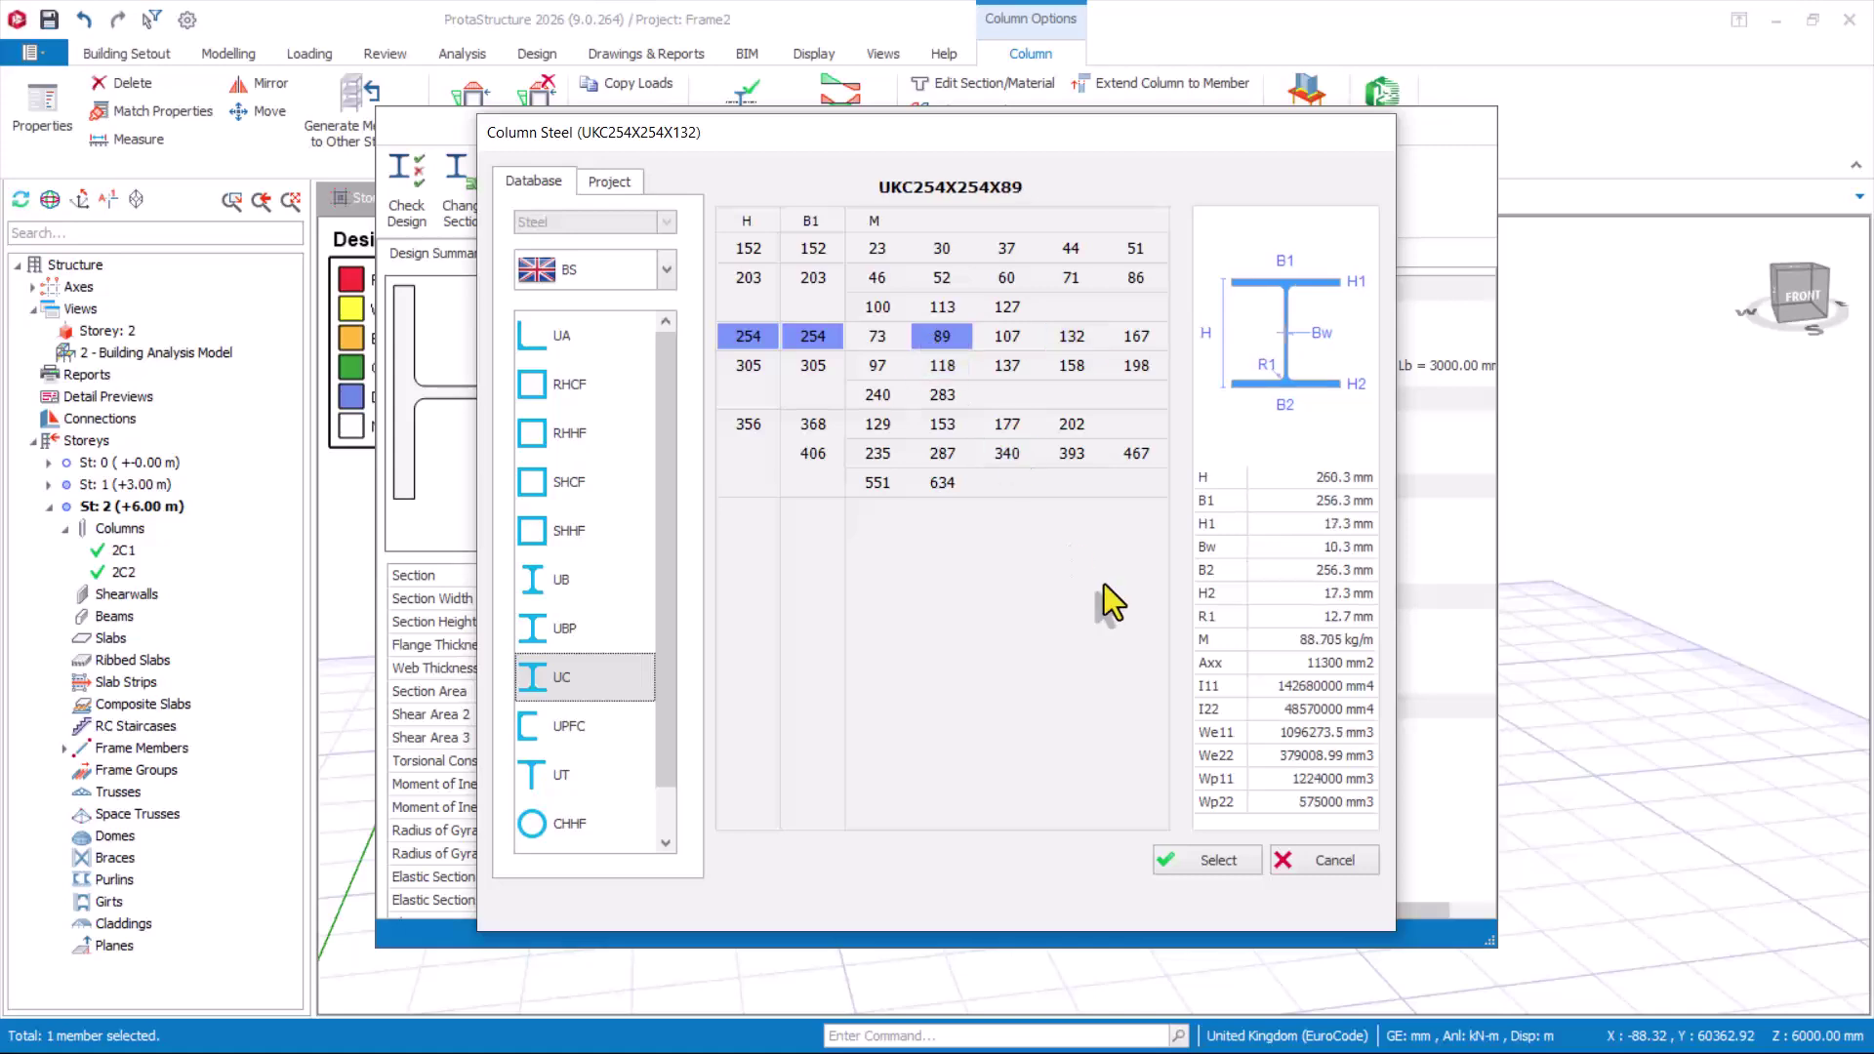
{"action": "left_click", "coordinate": [1205, 867]}
{"action": "left_click", "coordinate": [1206, 892]}
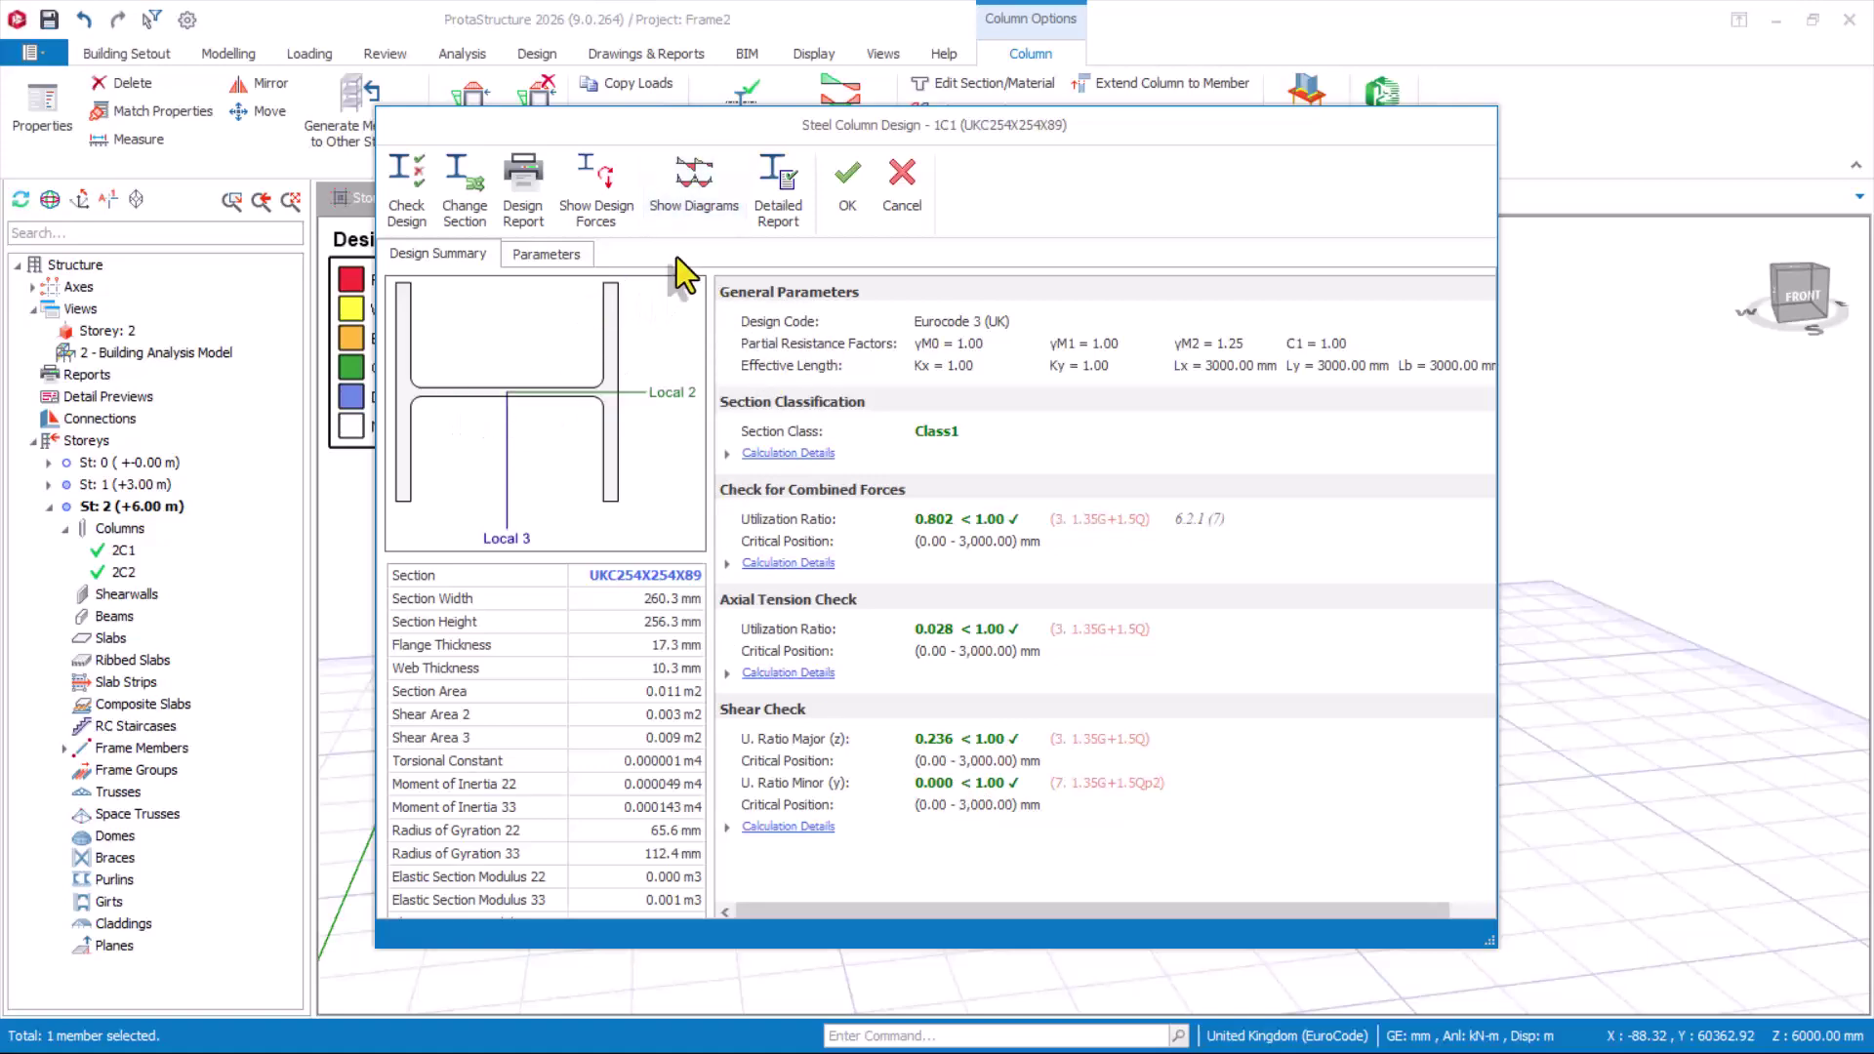
Step: Review the column's envelope design diagrams and its design report, and accept the column design
{"action": "left_click", "coordinate": [690, 200]}
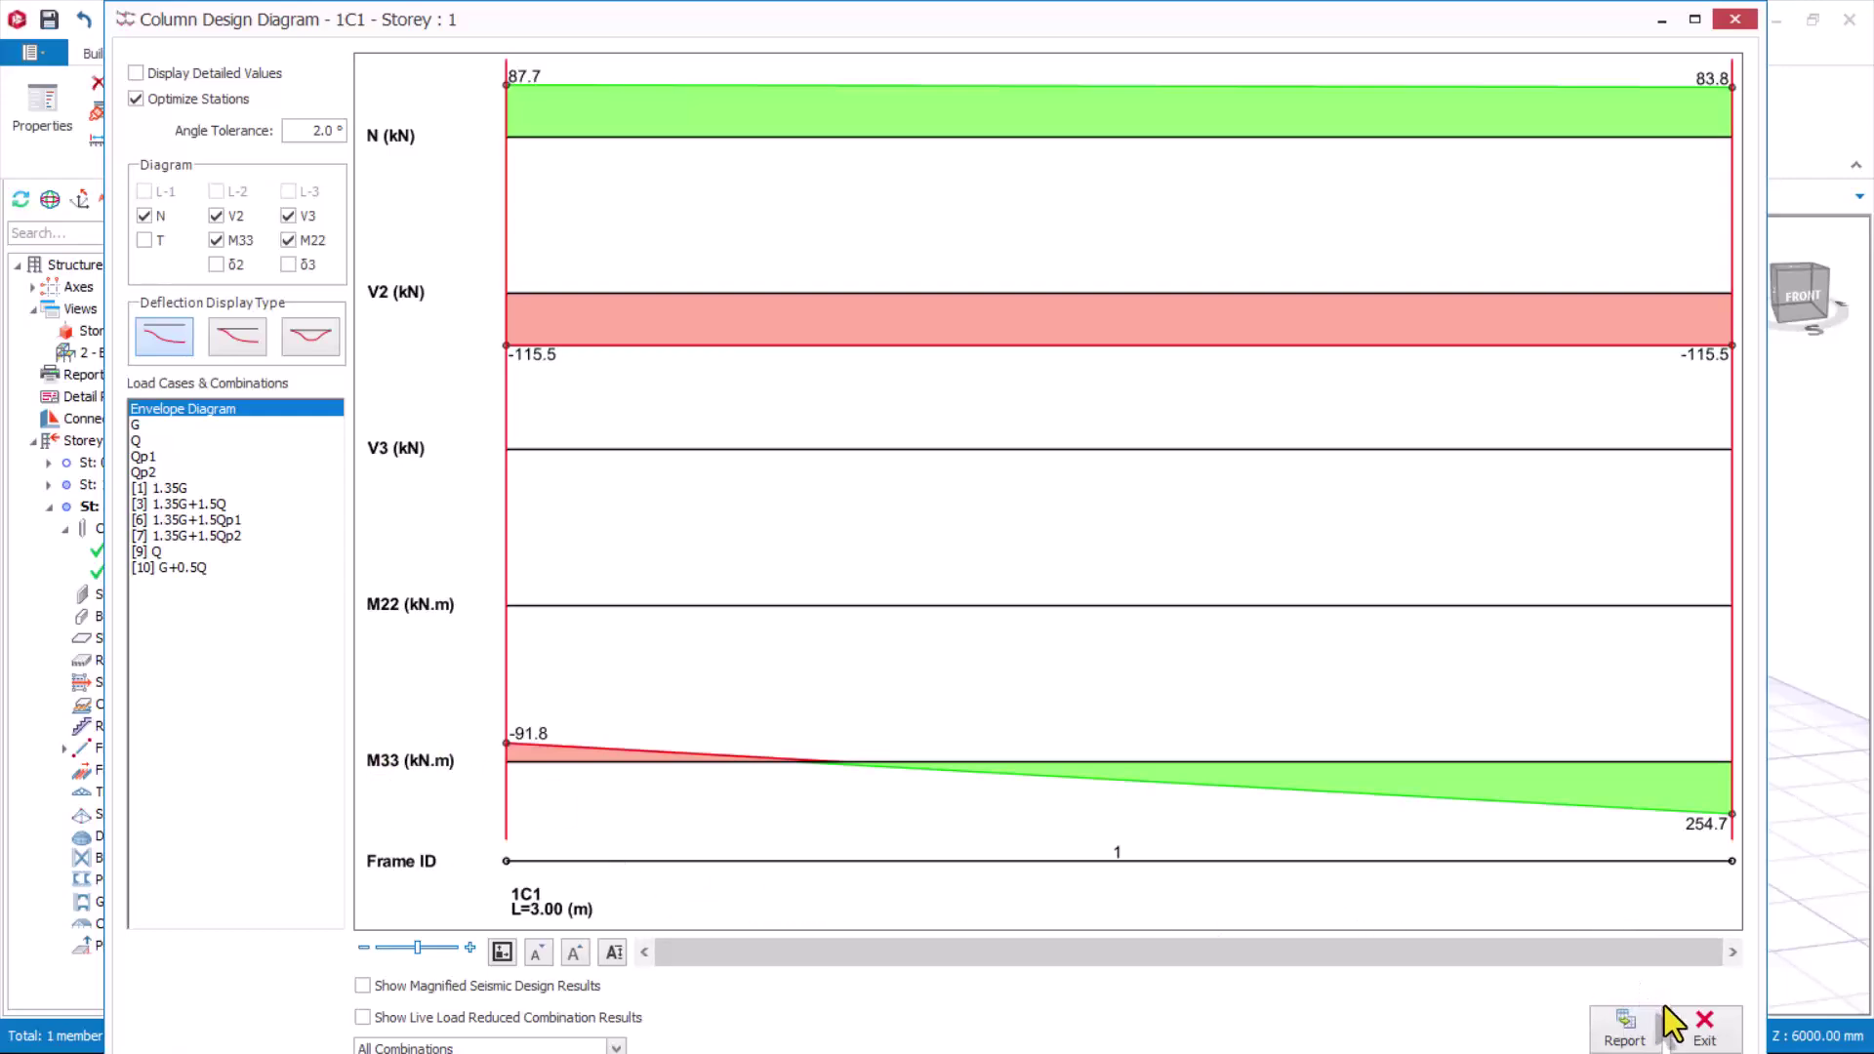
{"action": "left_click", "coordinate": [1704, 1037]}
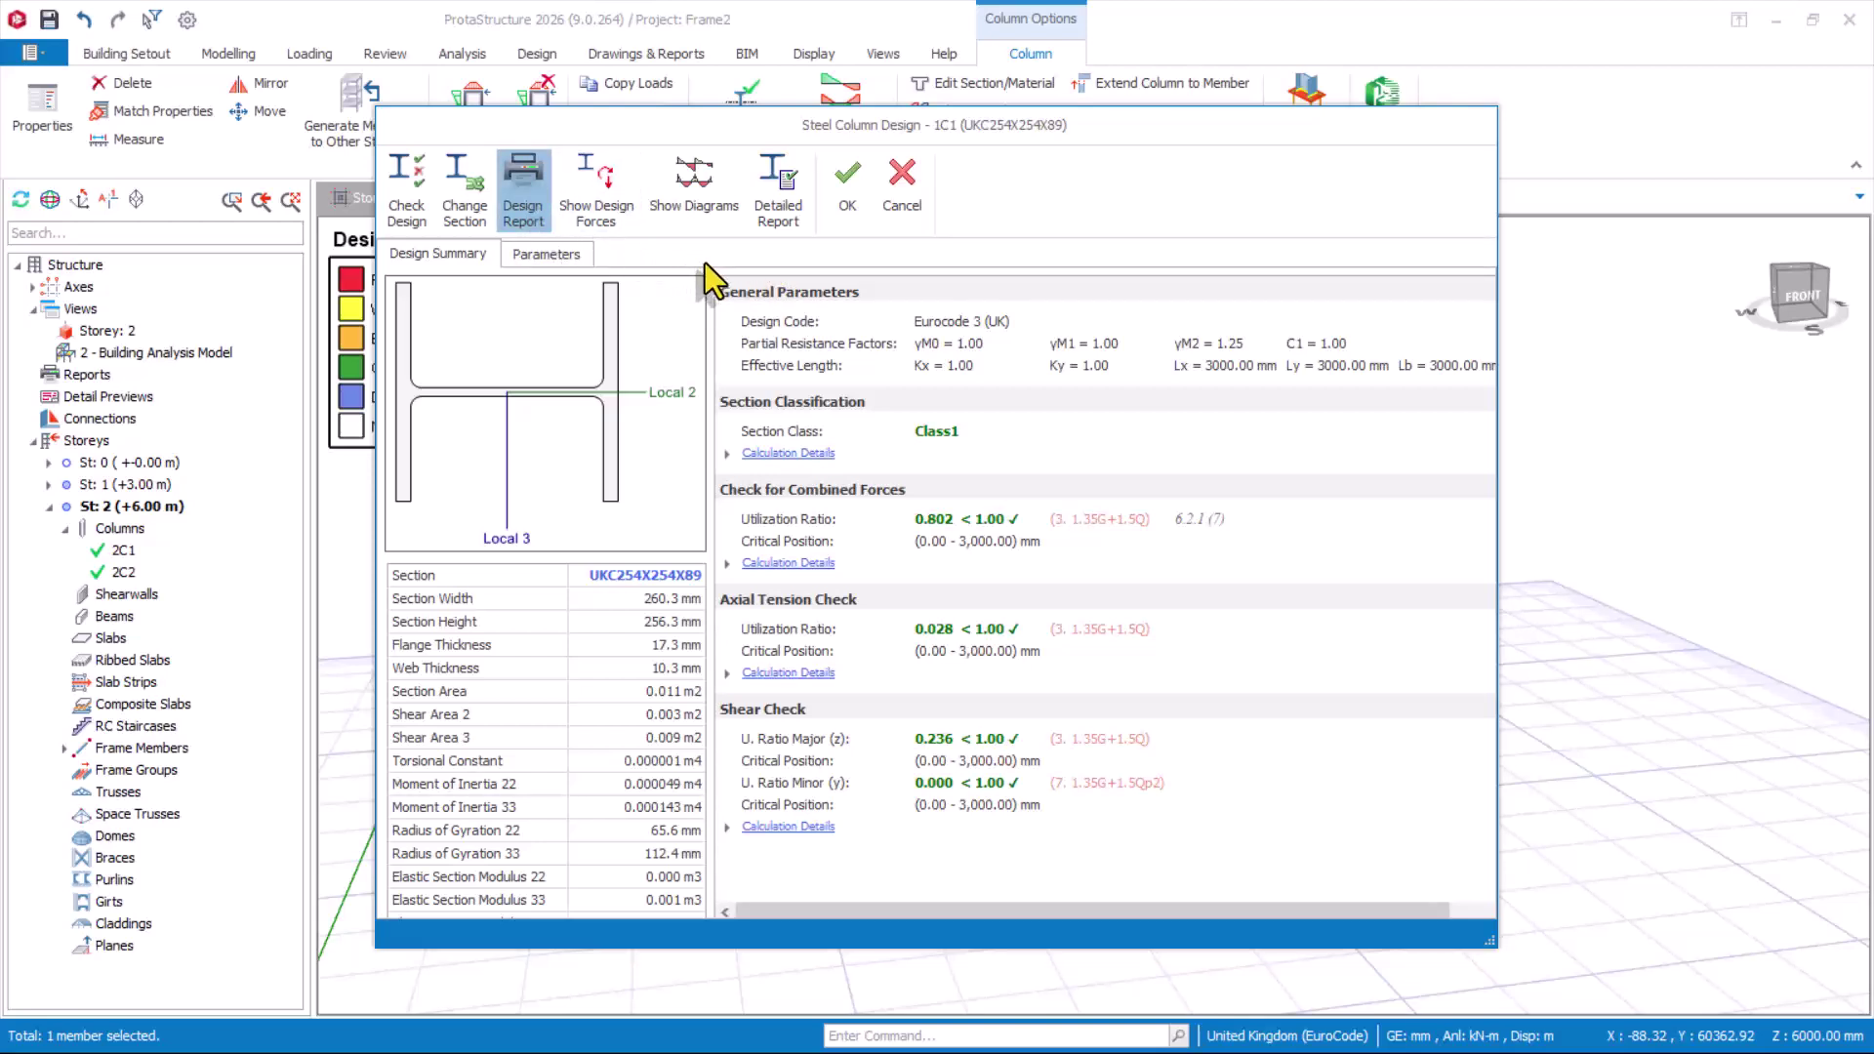
{"action": "left_click", "coordinate": [527, 219]}
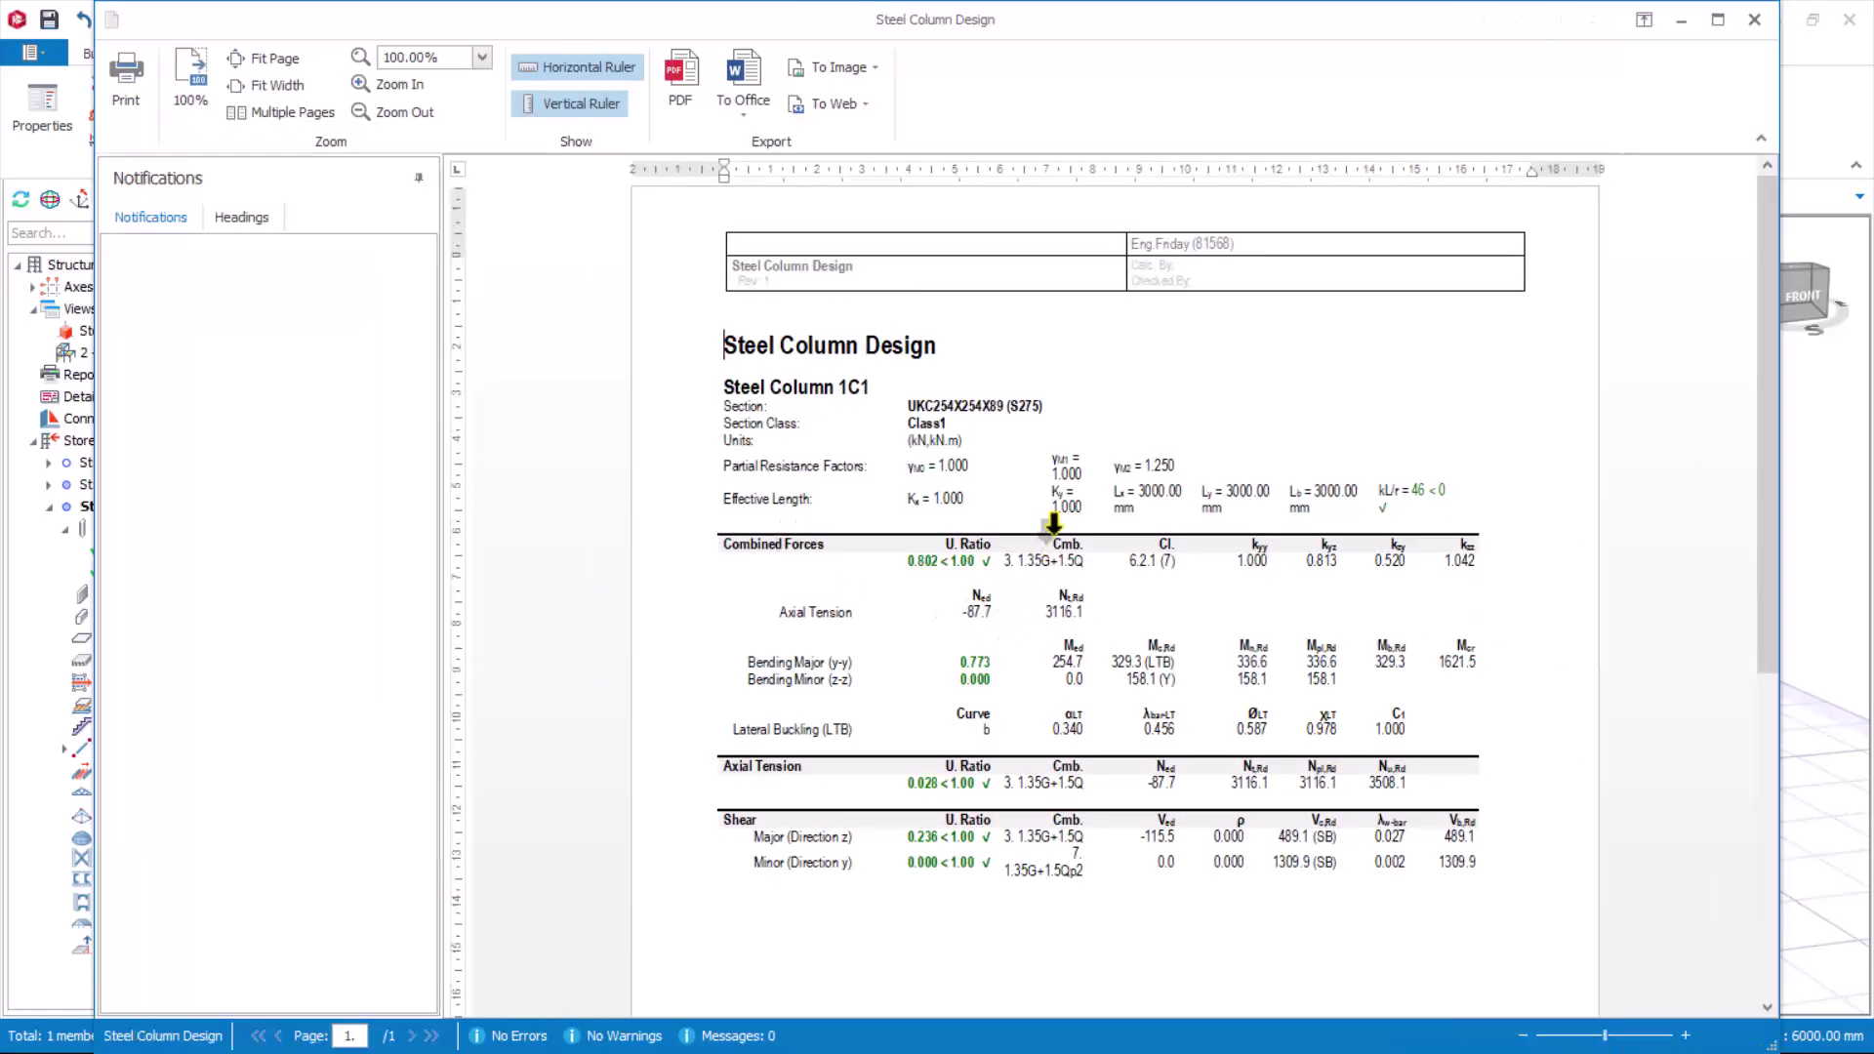
{"action": "scroll", "coordinate": [1050, 794], "scroll_direction": "down", "scroll_amount": 6}
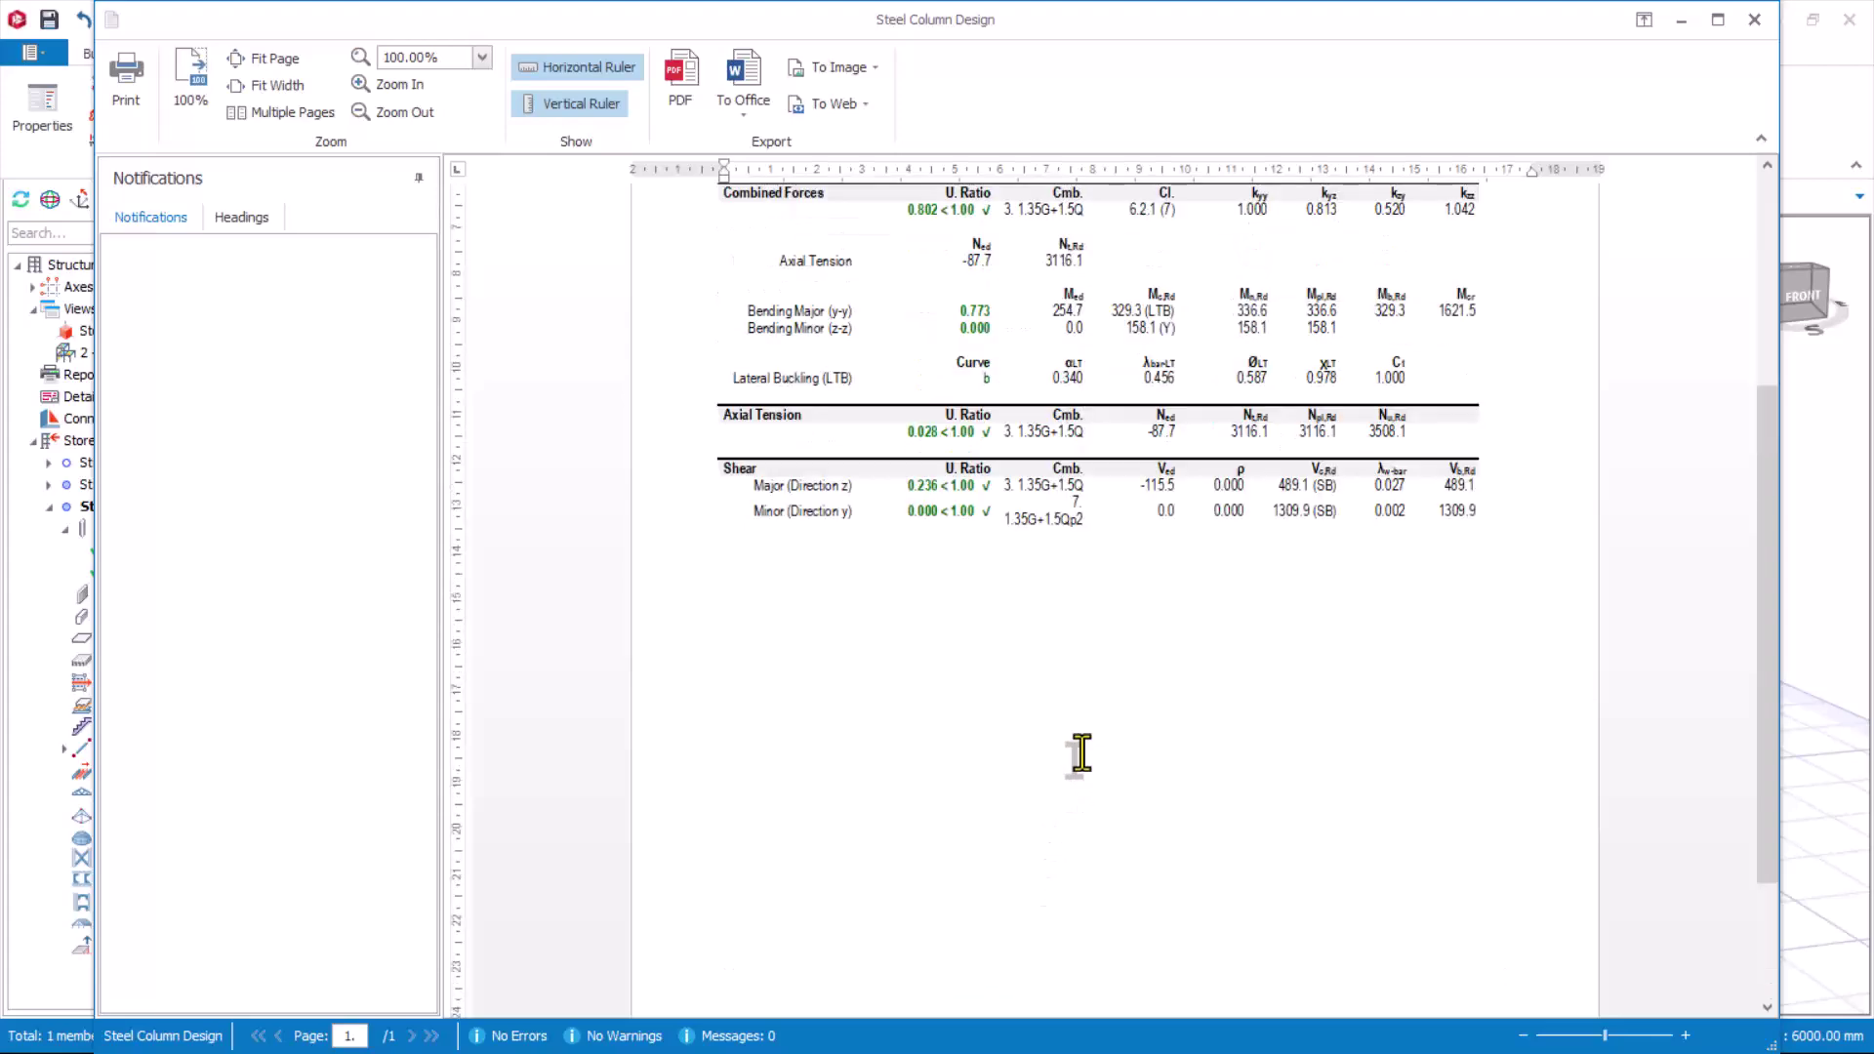
{"action": "scroll", "coordinate": [1082, 753], "scroll_direction": "up", "scroll_amount": 6}
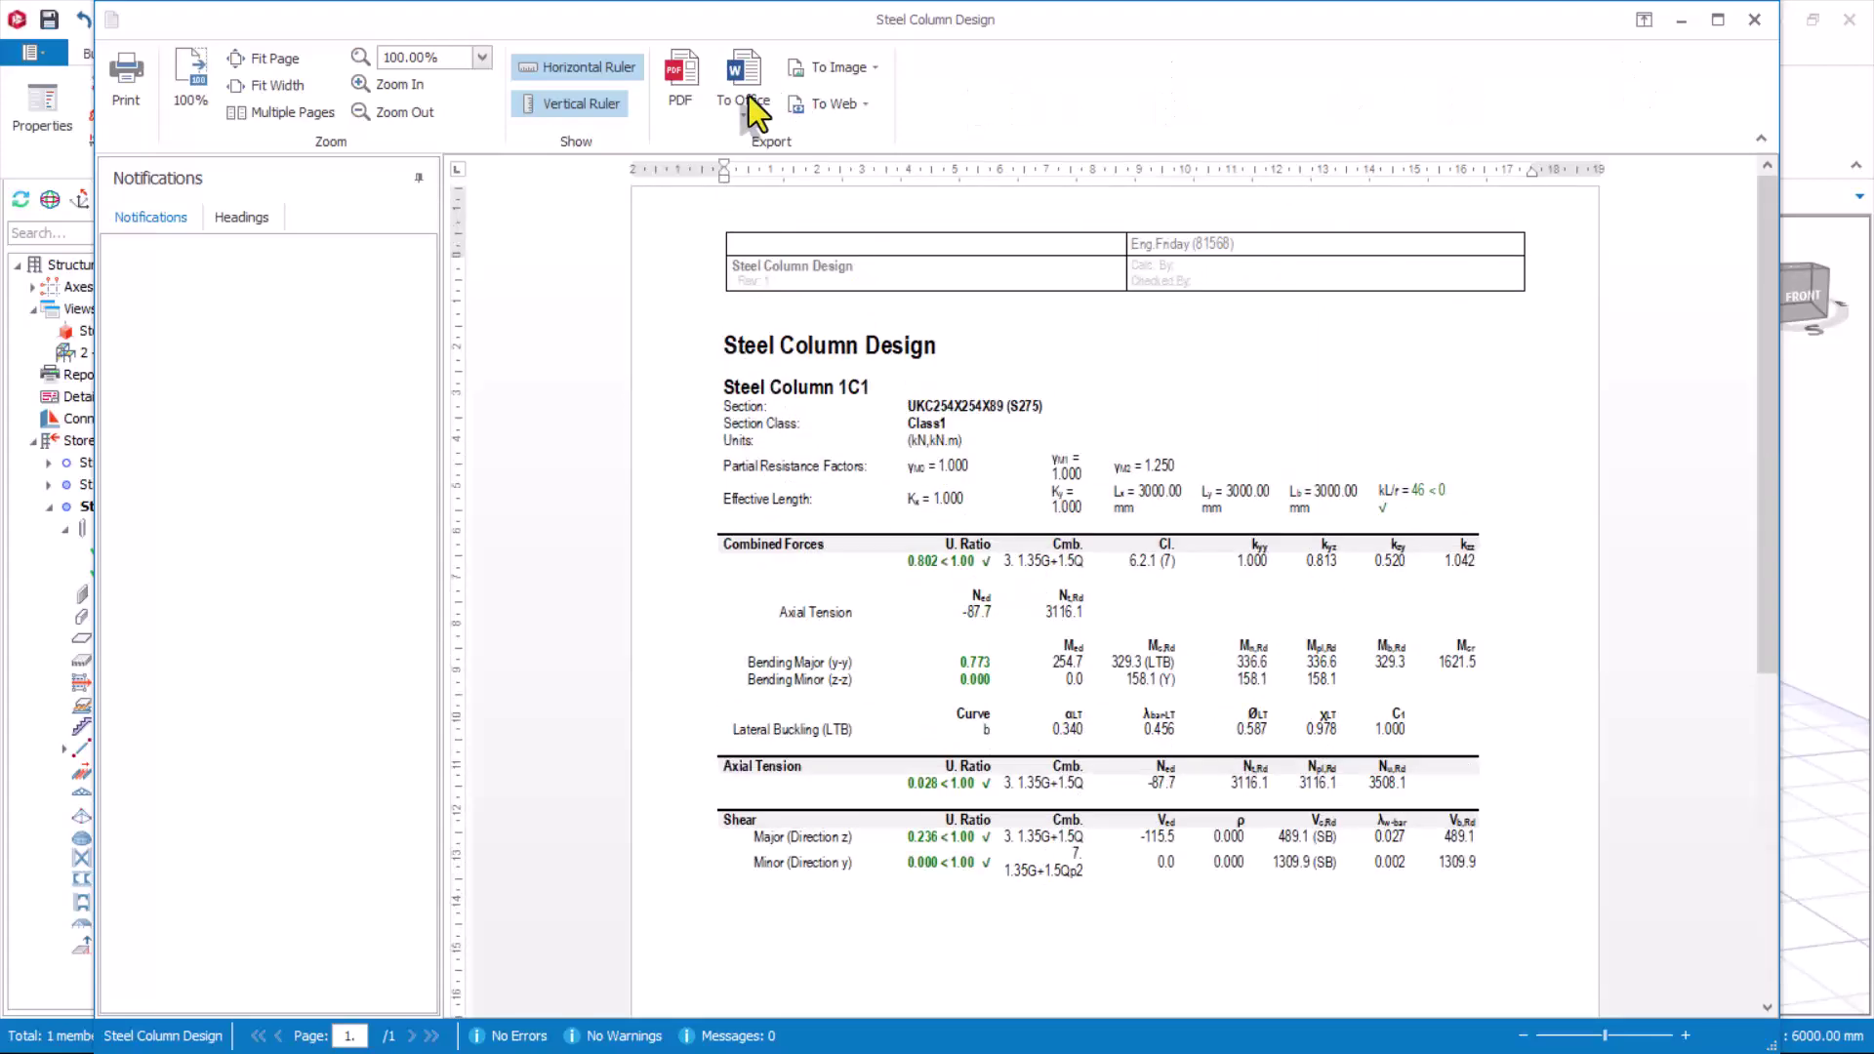
{"action": "left_click", "coordinate": [1754, 19]}
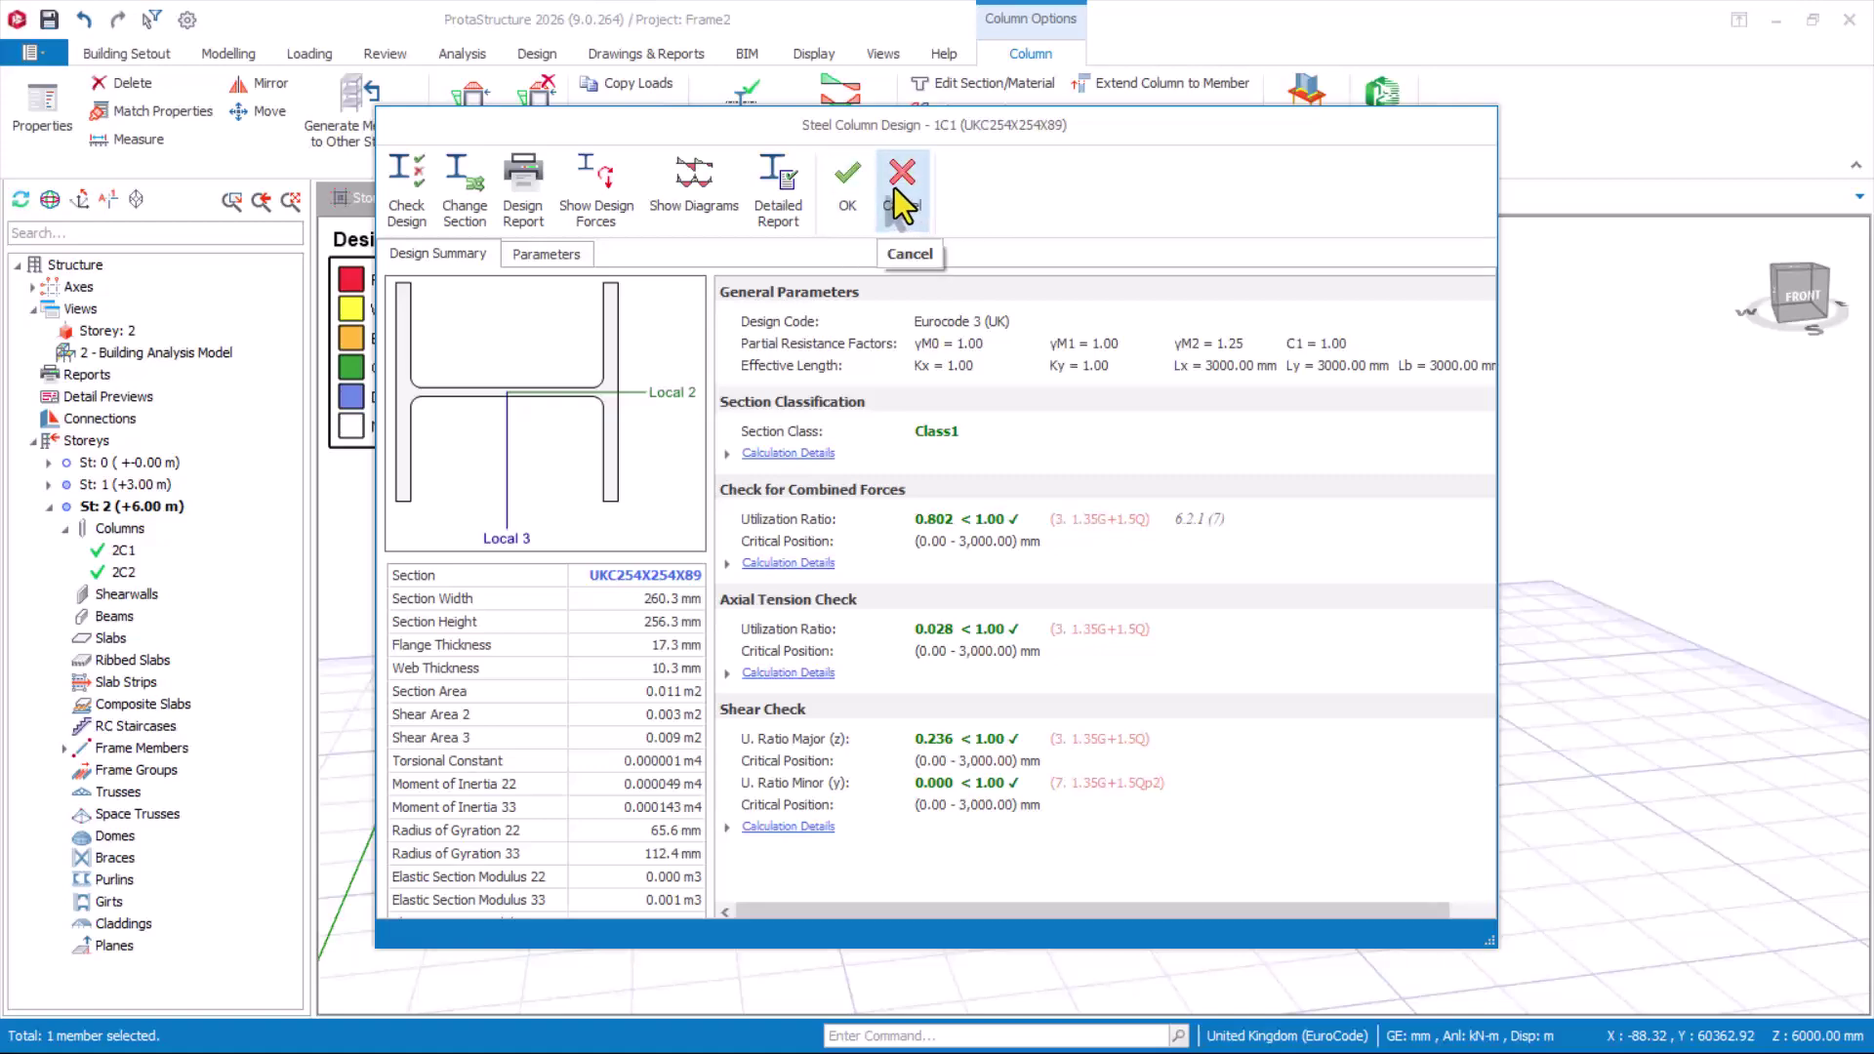
{"action": "left_click", "coordinate": [847, 195]}
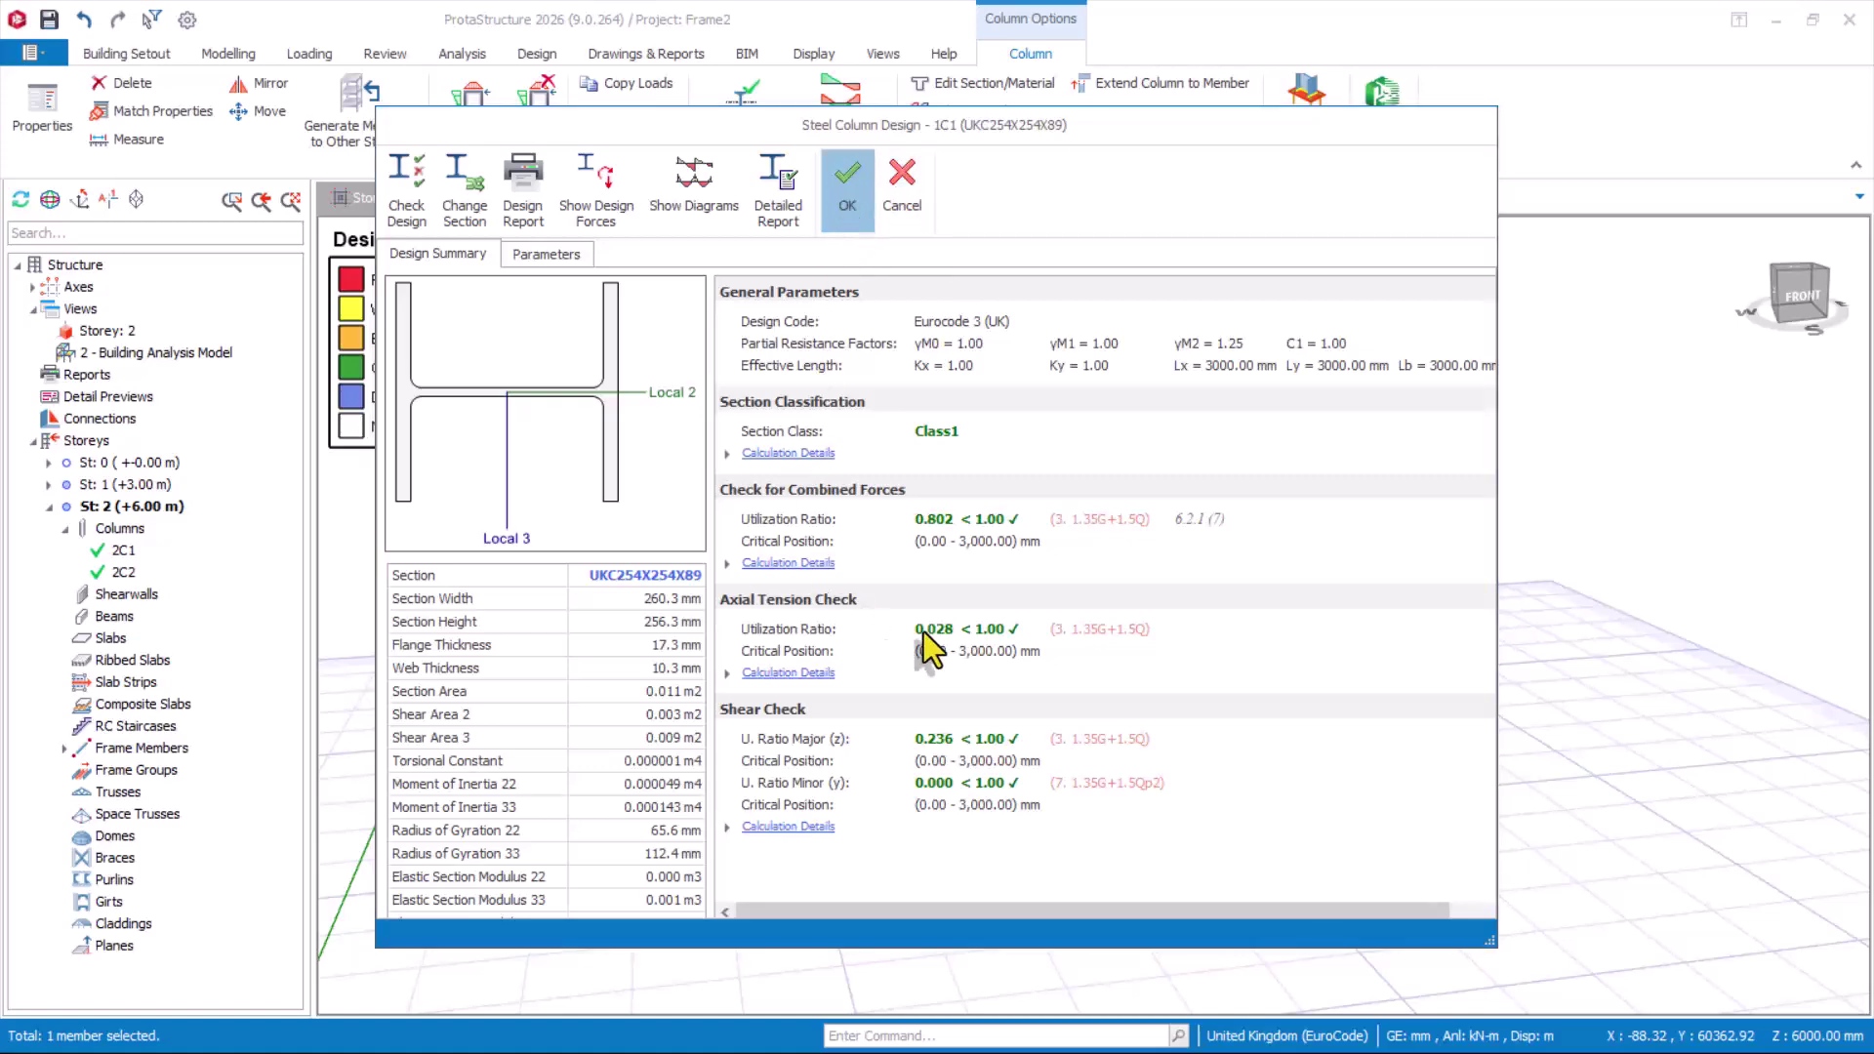
{"action": "left_click", "coordinate": [1091, 747]}
{"action": "scroll", "coordinate": [878, 800], "scroll_direction": "up", "scroll_amount": 3}
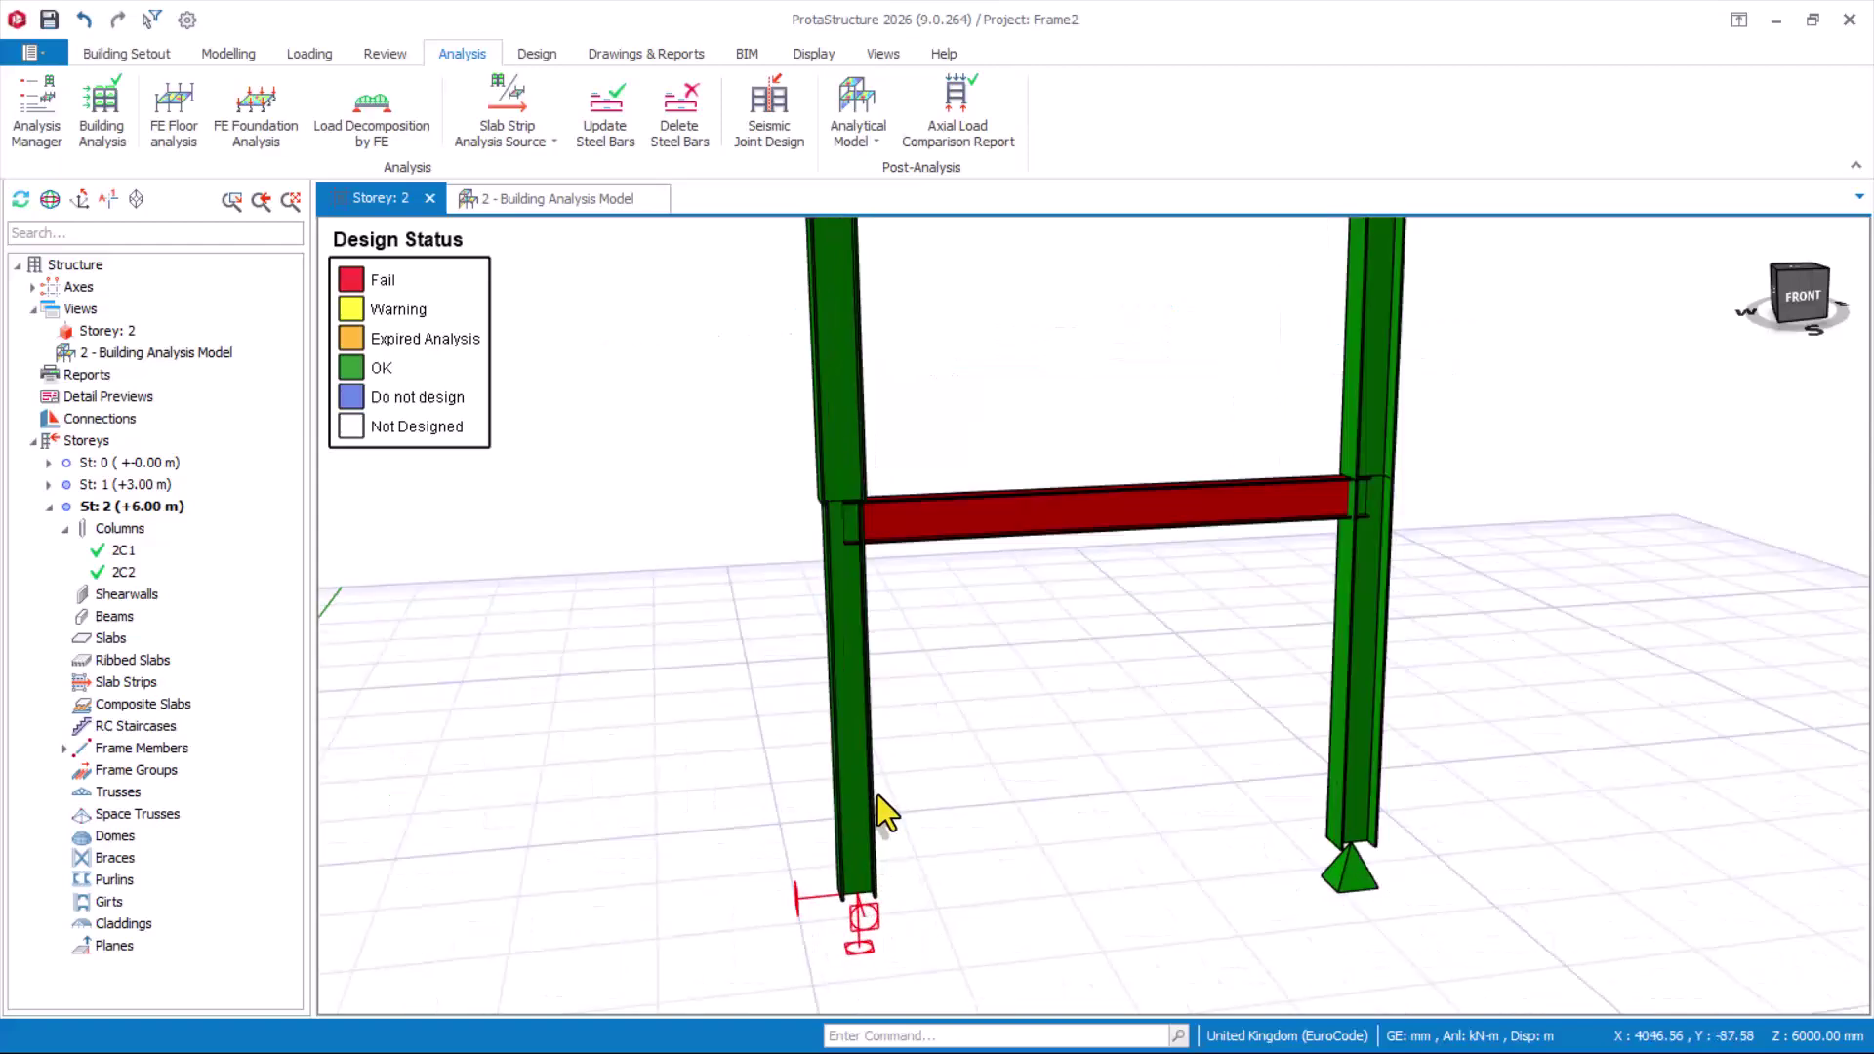
{"action": "left_click", "coordinate": [855, 783]}
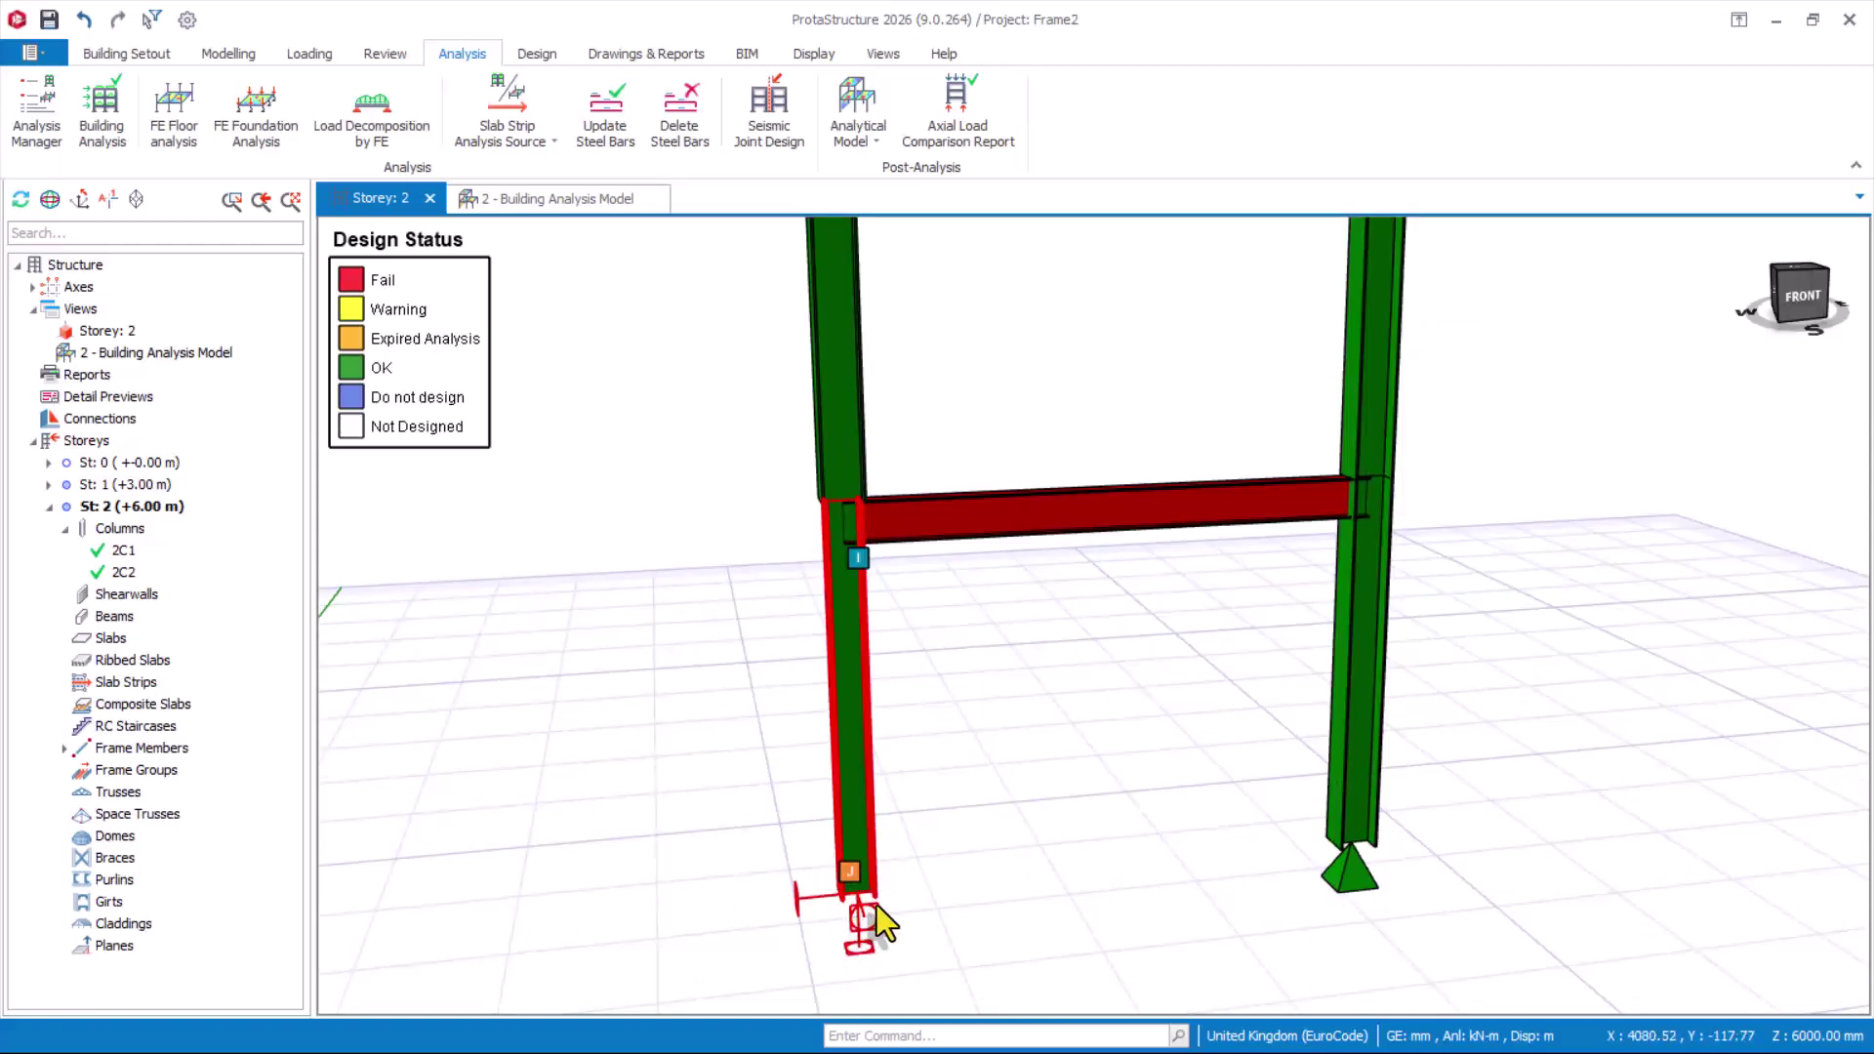
{"action": "scroll", "coordinate": [883, 922], "scroll_direction": "down", "scroll_amount": 2}
{"action": "left_click", "coordinate": [865, 324]}
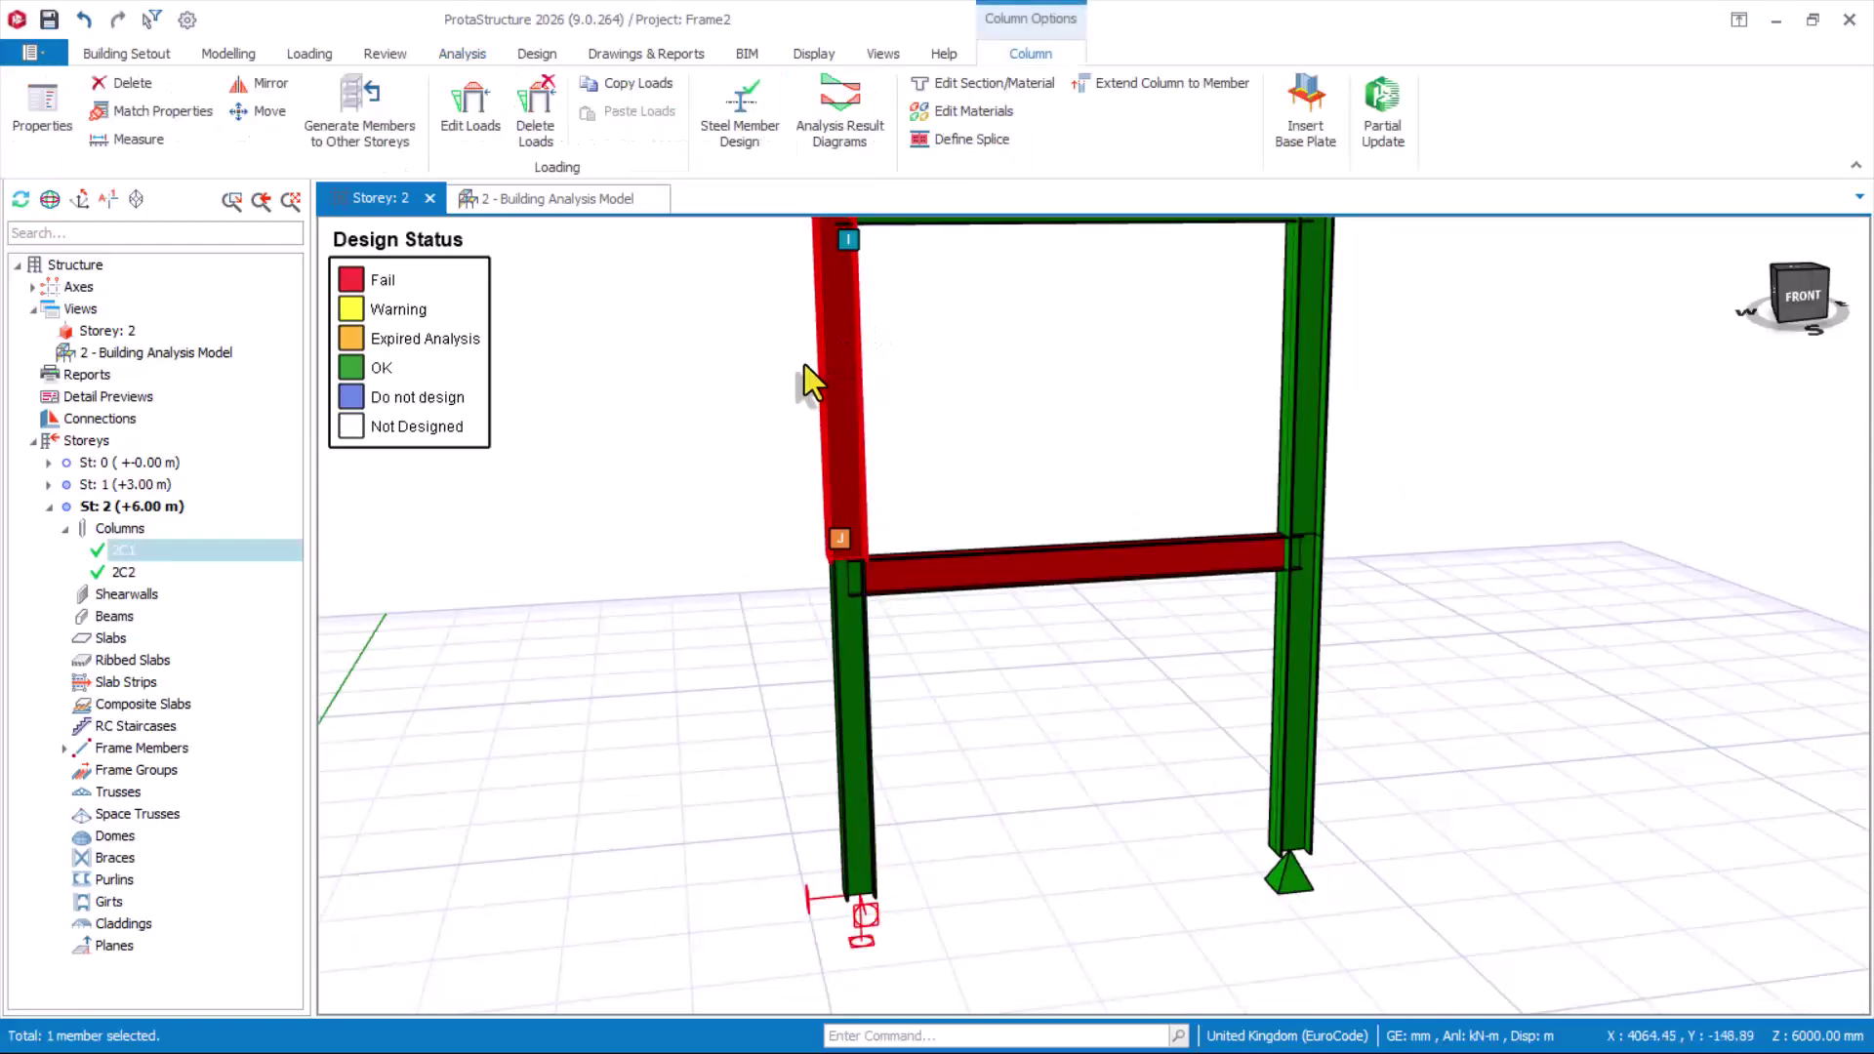
{"action": "left_click", "coordinate": [761, 137]}
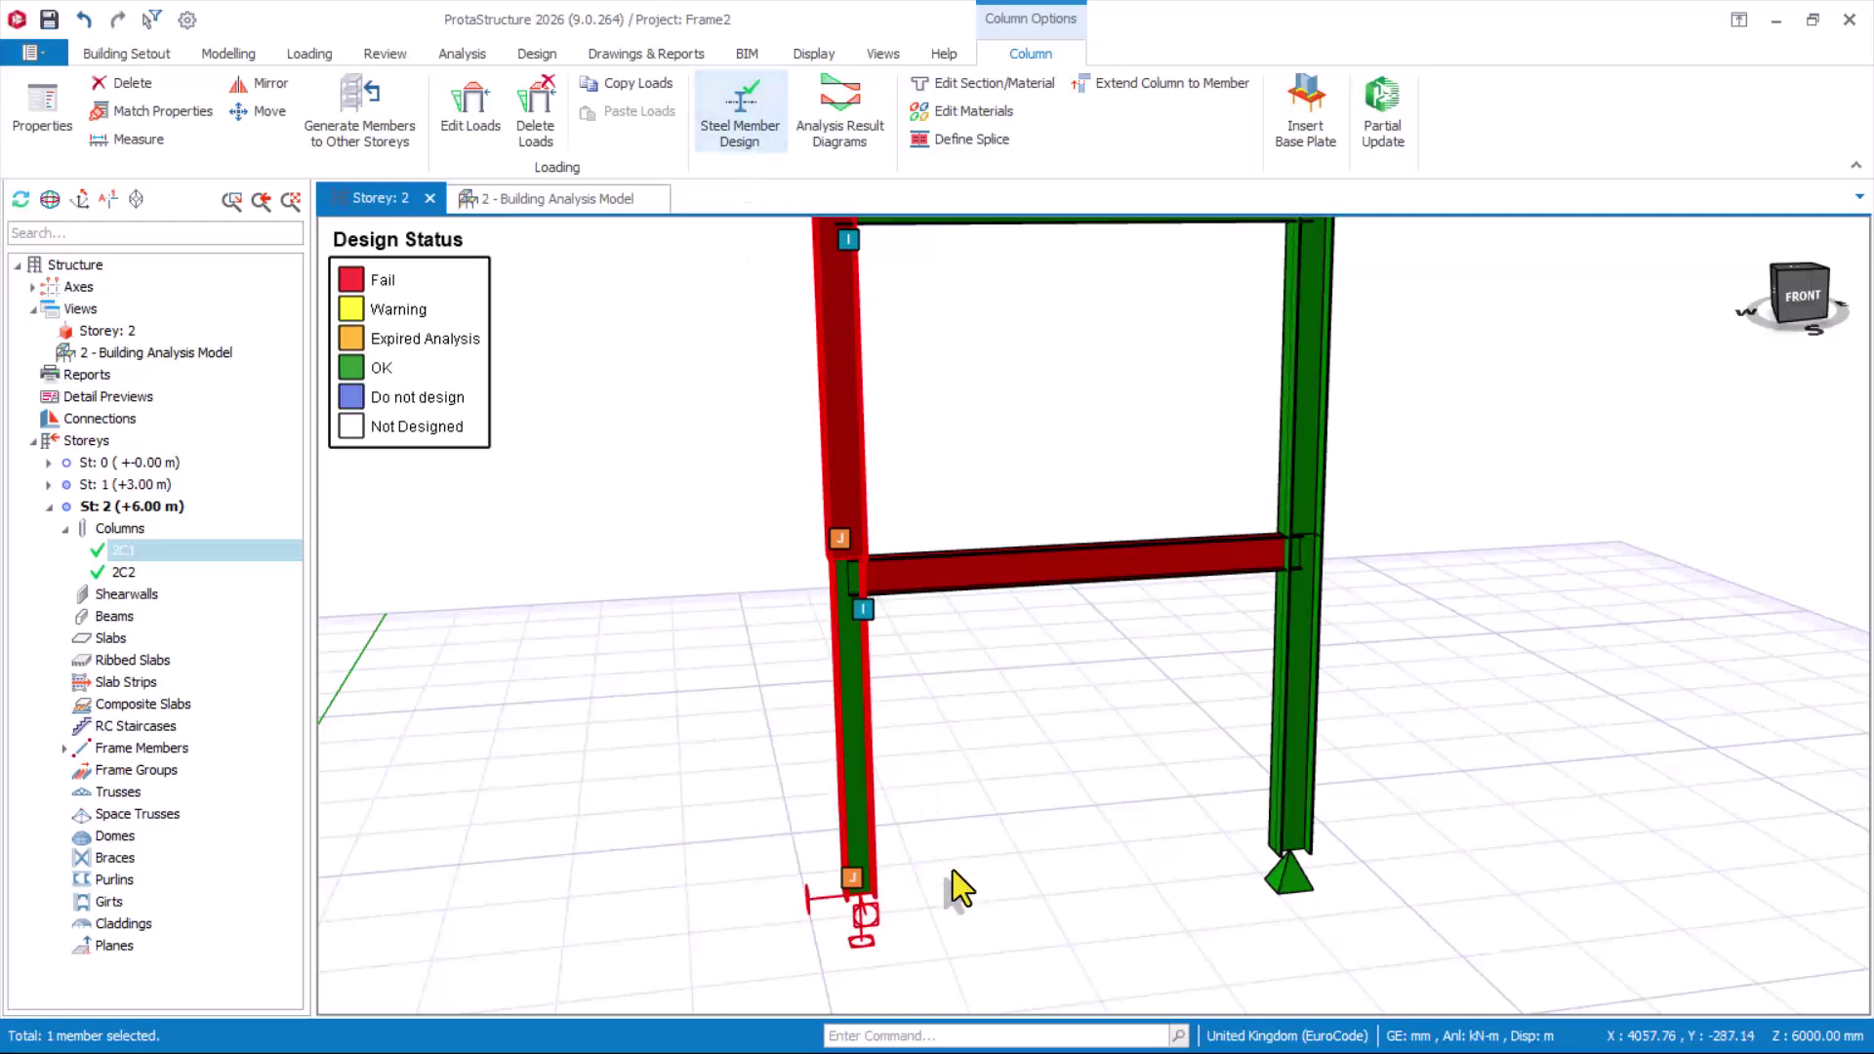
{"action": "scroll", "coordinate": [953, 870], "scroll_direction": "up", "scroll_amount": 2}
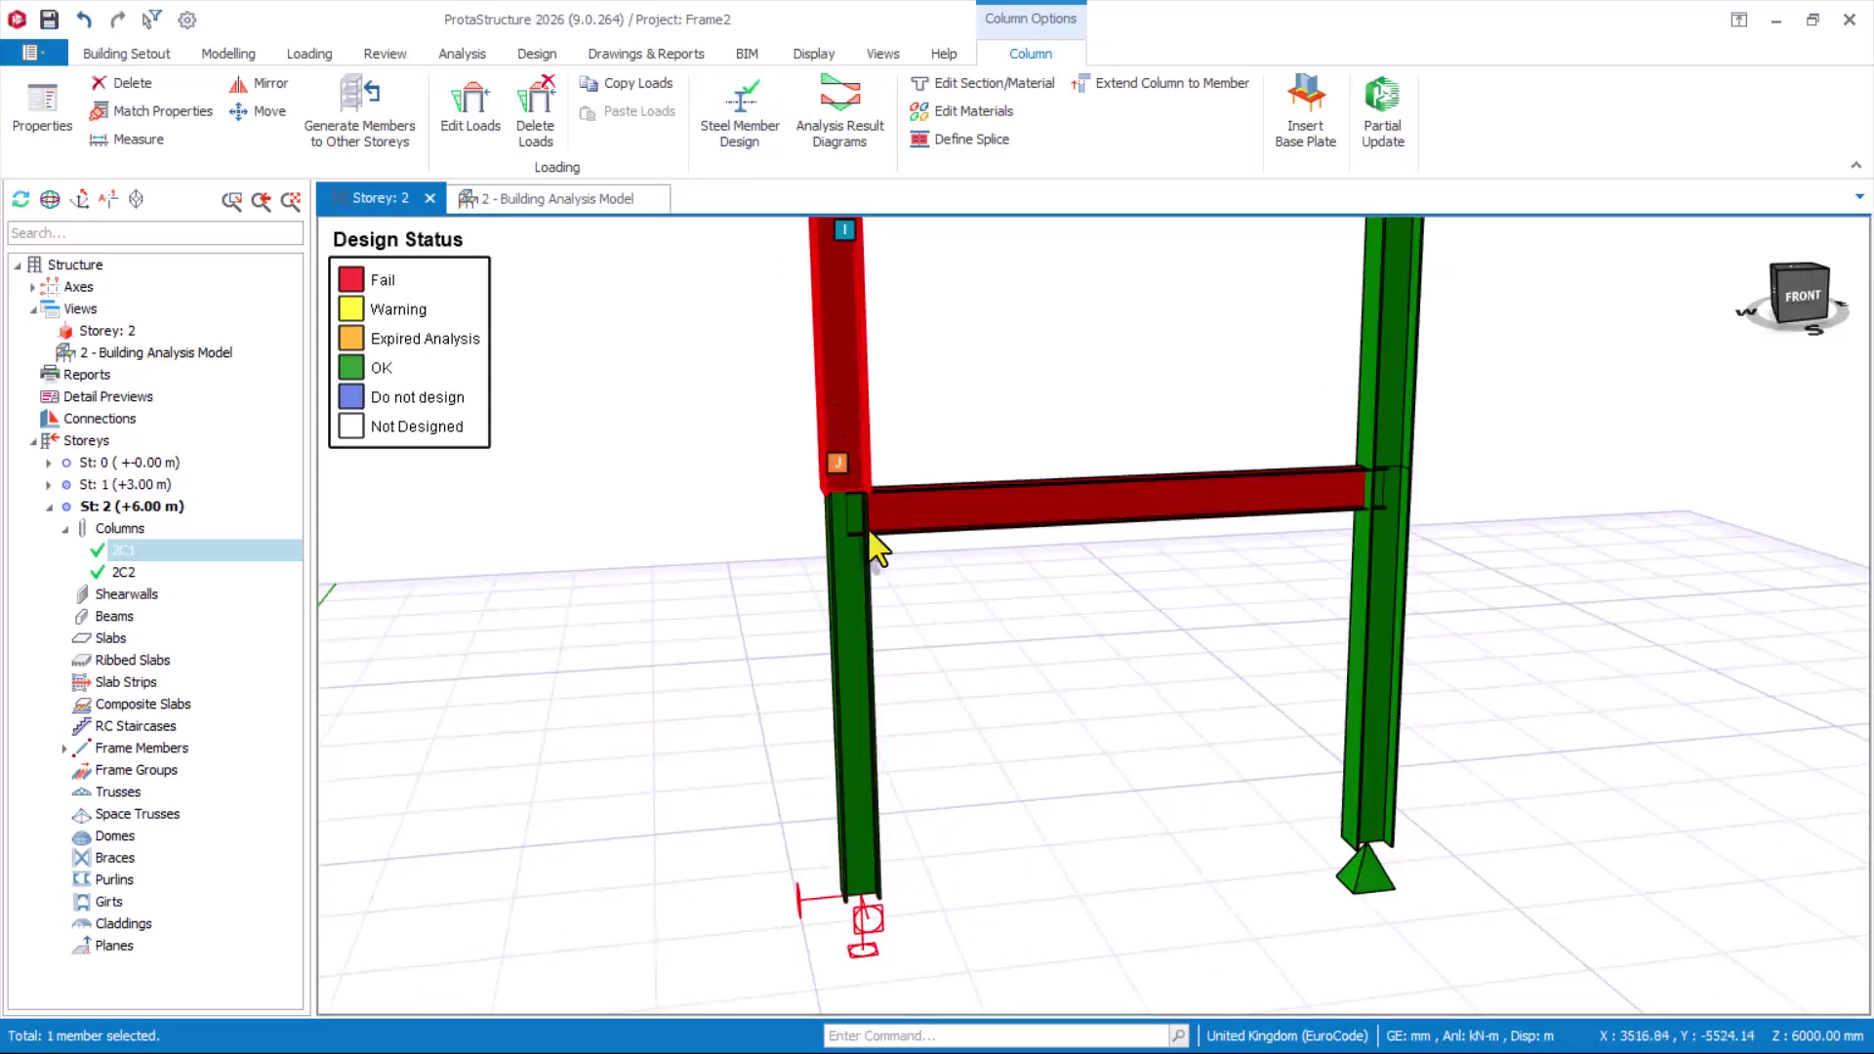
Step: Open the steel member design check of the storey 1 beam and change its section to UKB305X165X54 from the BS UB profiles
{"action": "left_click", "coordinate": [1087, 495]}
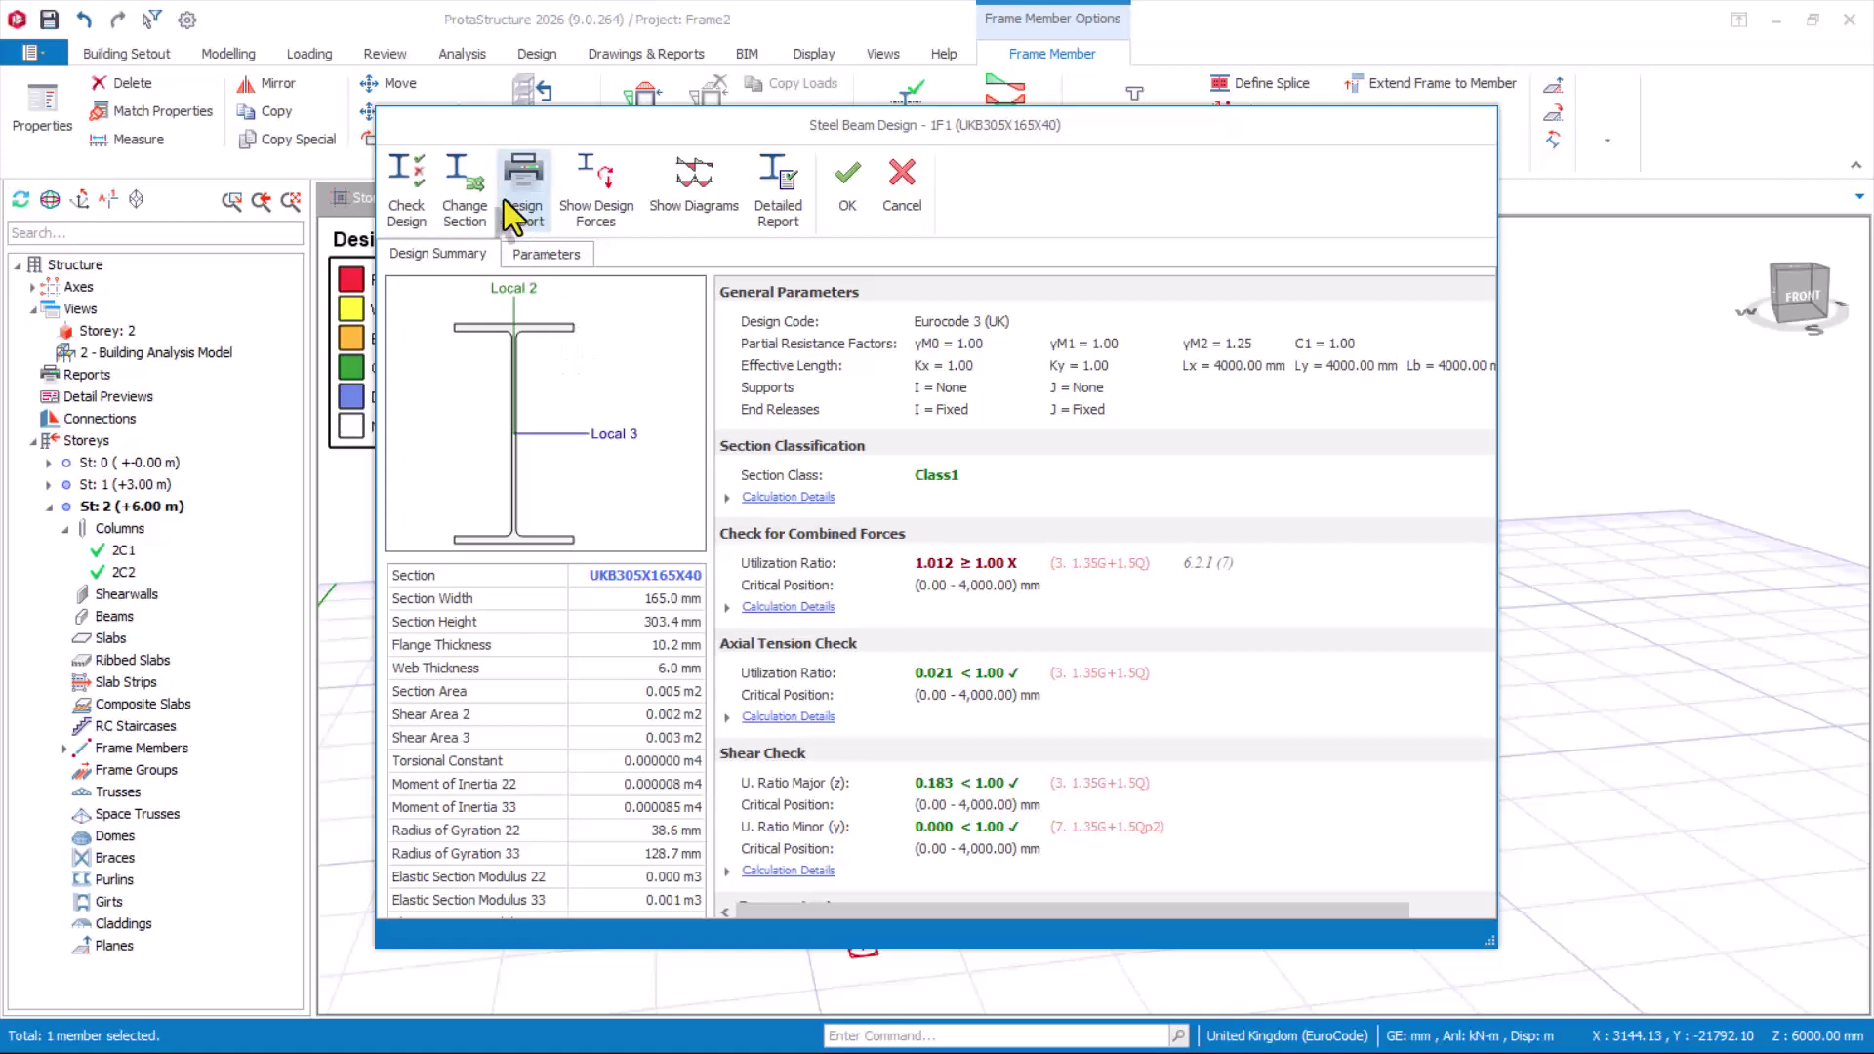
{"action": "left_click", "coordinate": [463, 195]}
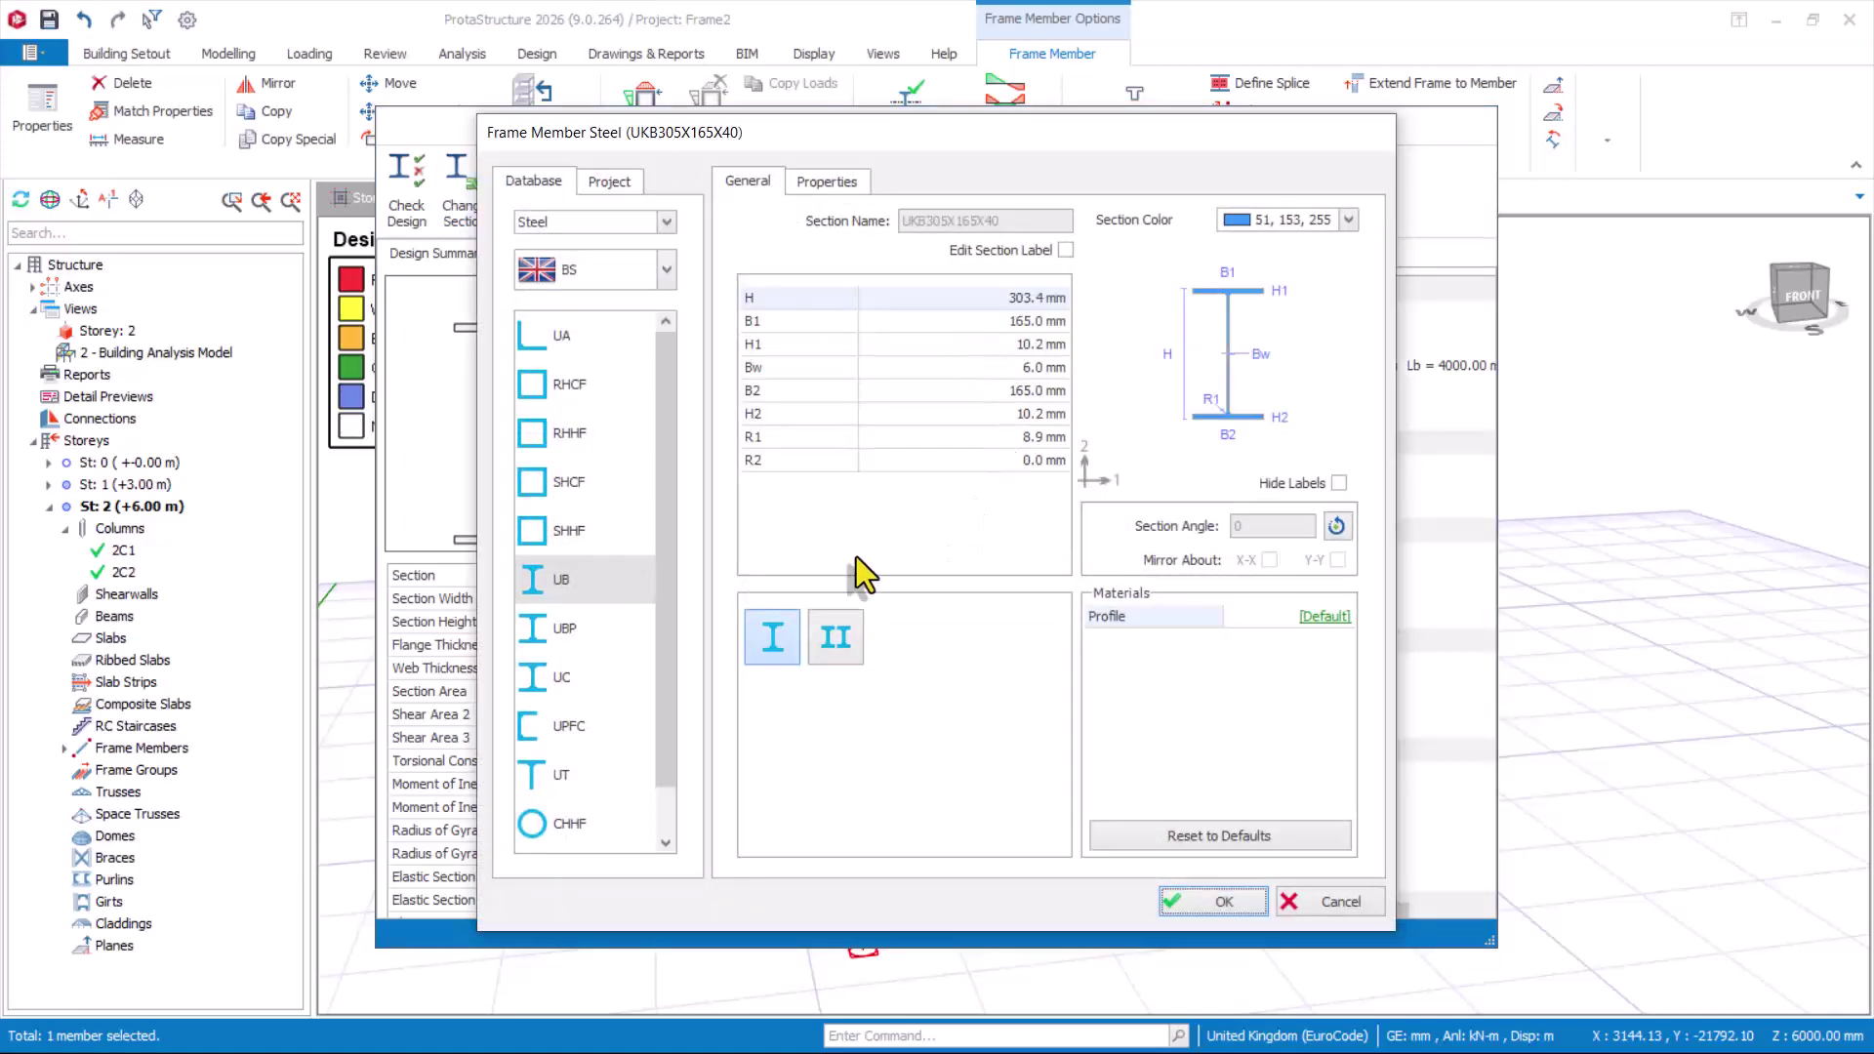
{"action": "left_click", "coordinate": [587, 581]}
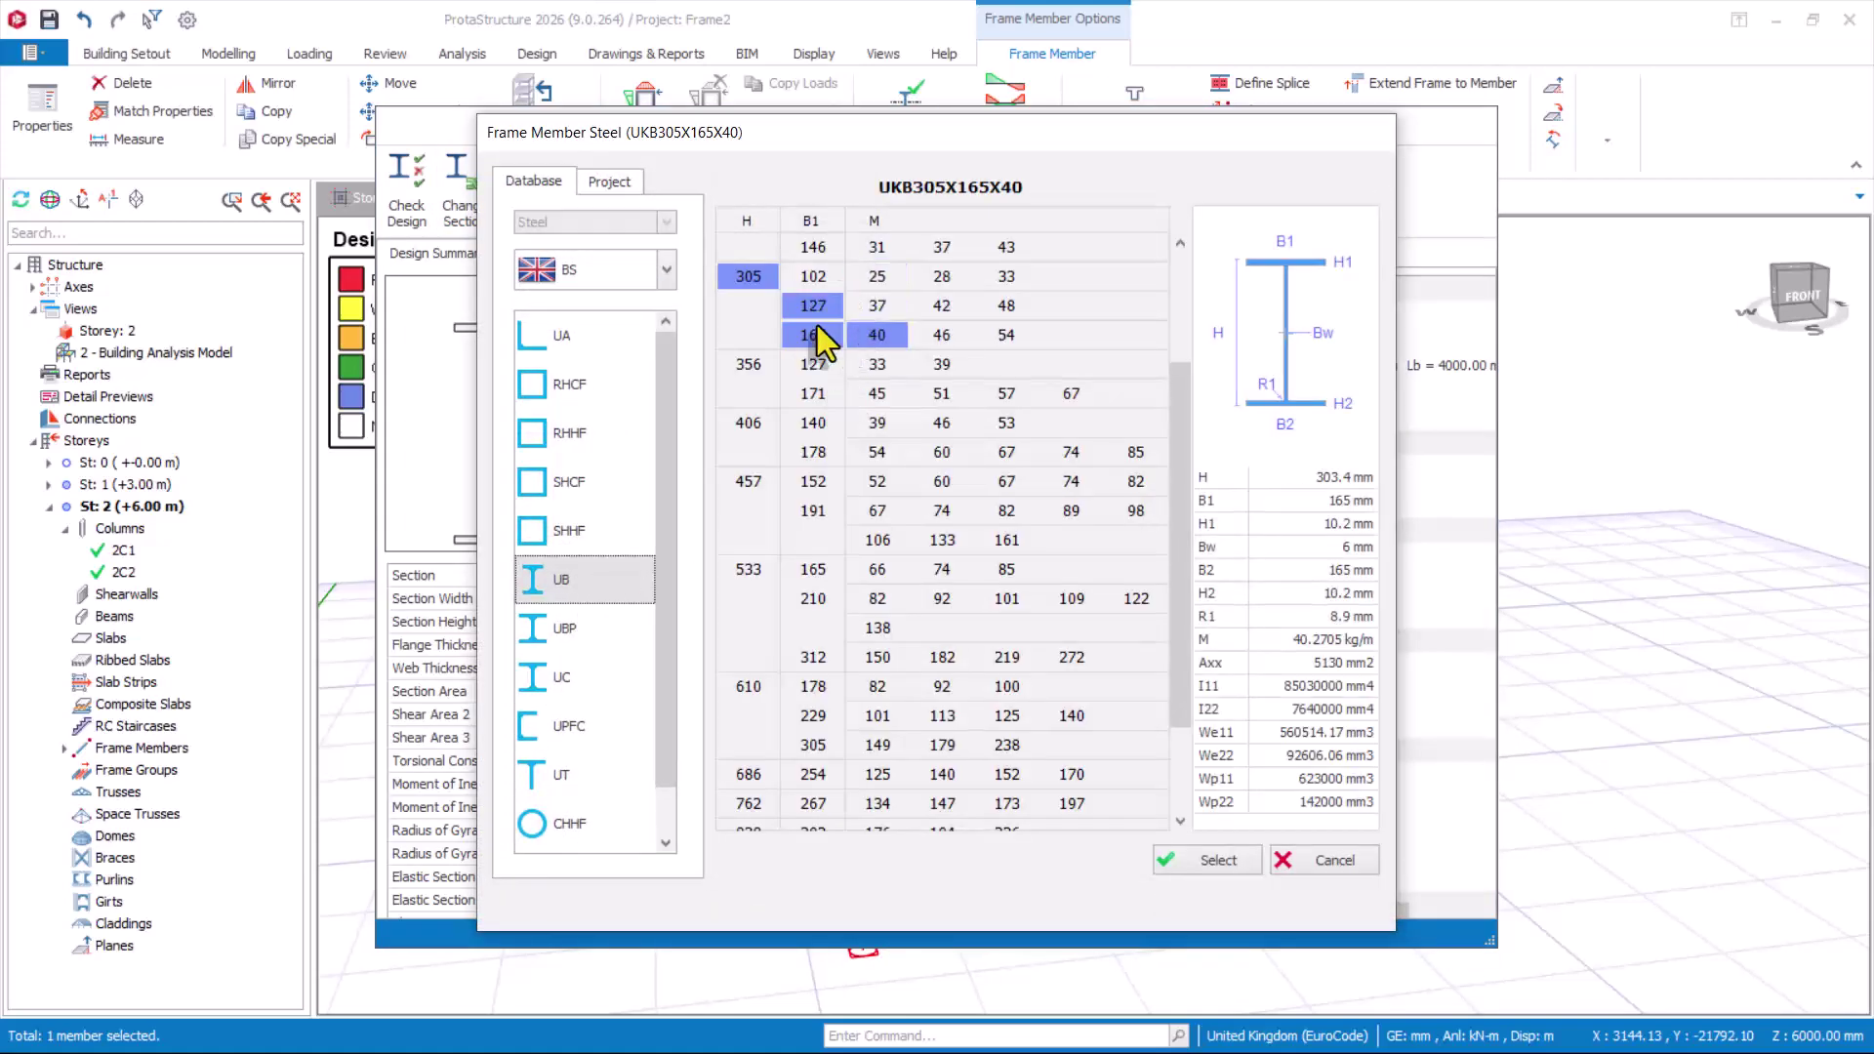
{"action": "left_click", "coordinate": [1005, 336]}
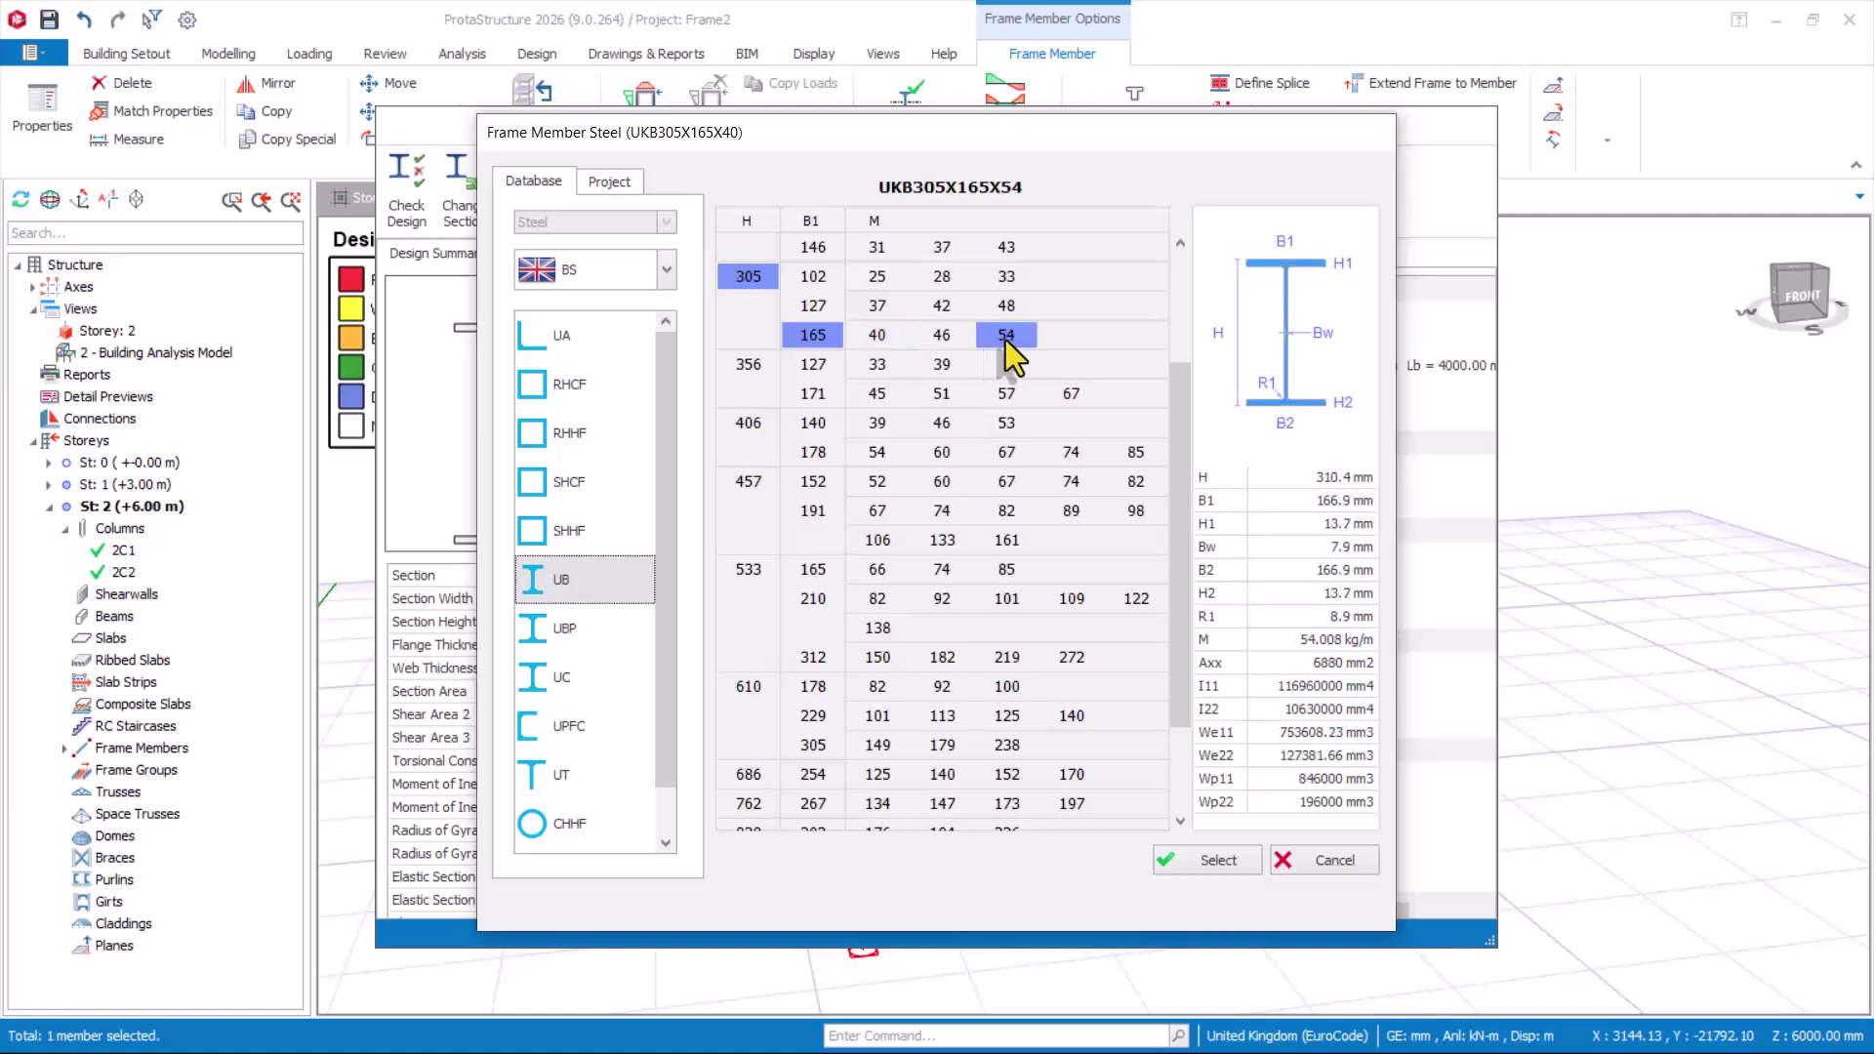
{"action": "left_click", "coordinate": [1203, 859]}
{"action": "left_click", "coordinate": [1180, 900]}
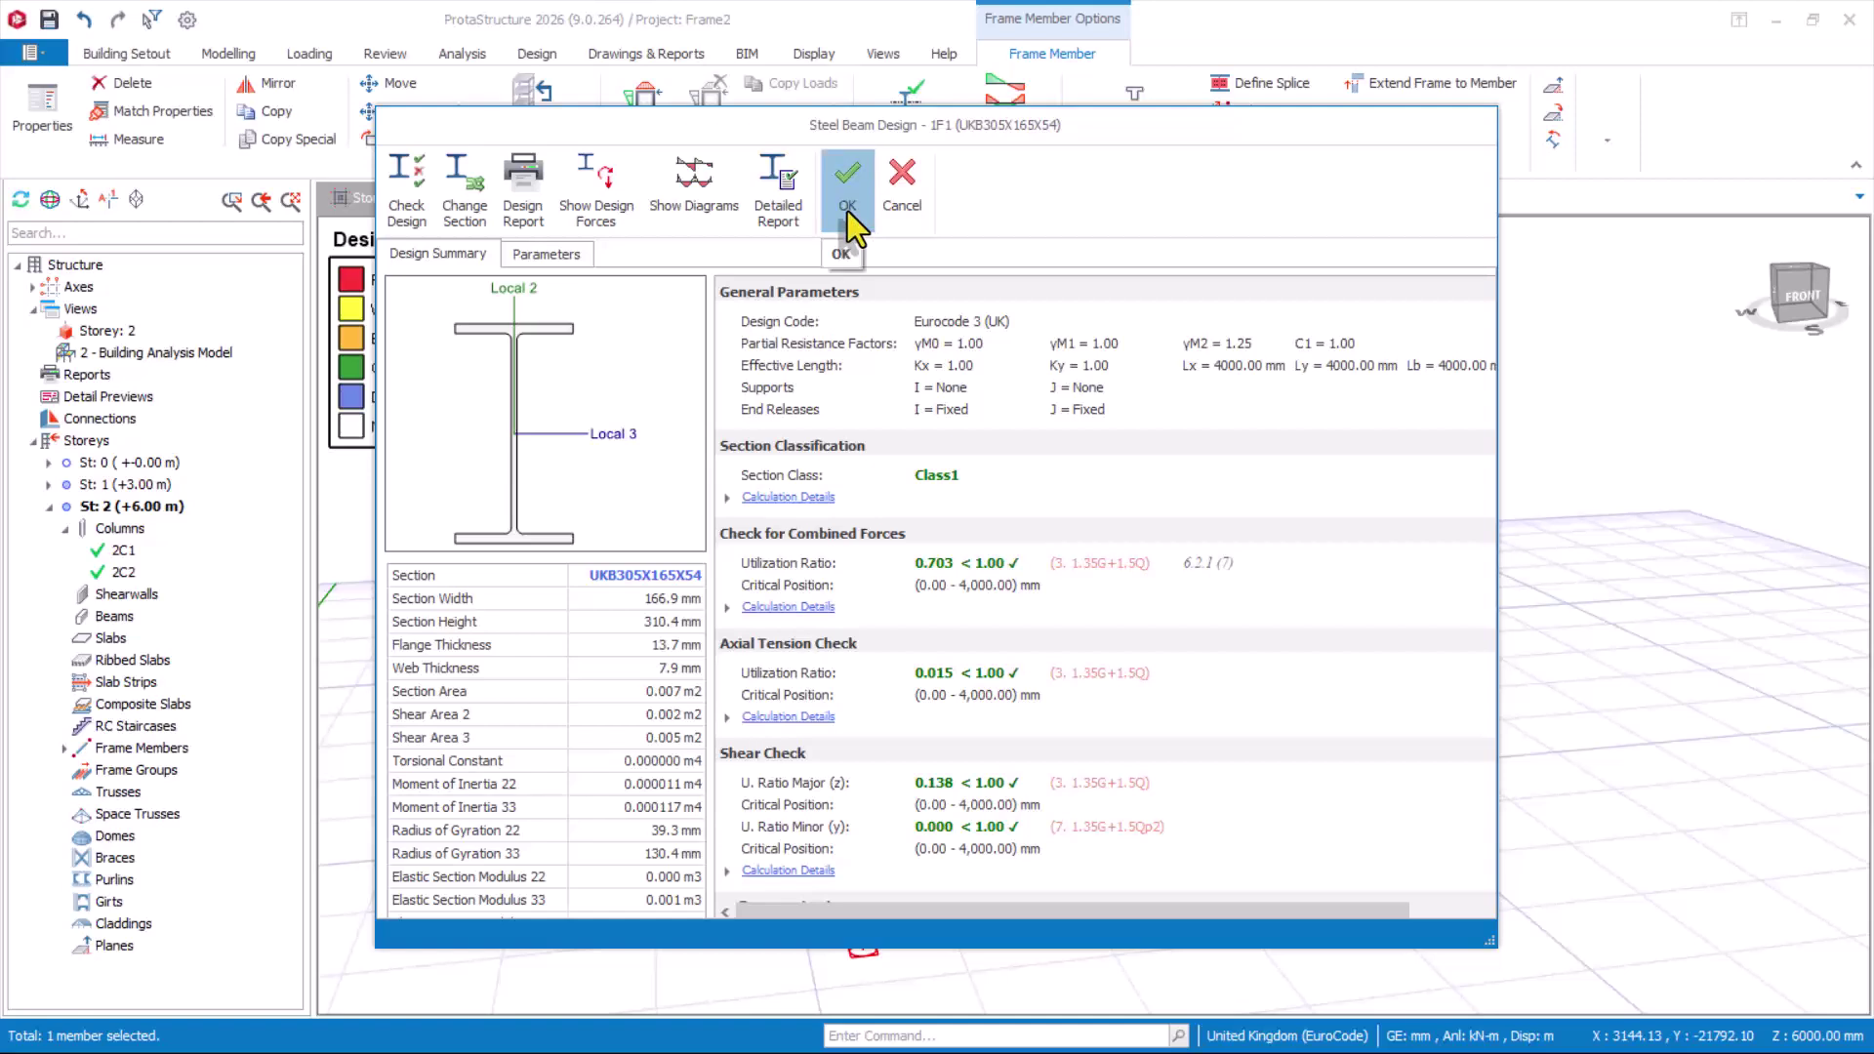
Step: Read through the storey 1 beam's detailed design report and accept the beam design
{"action": "left_click", "coordinate": [786, 217]}
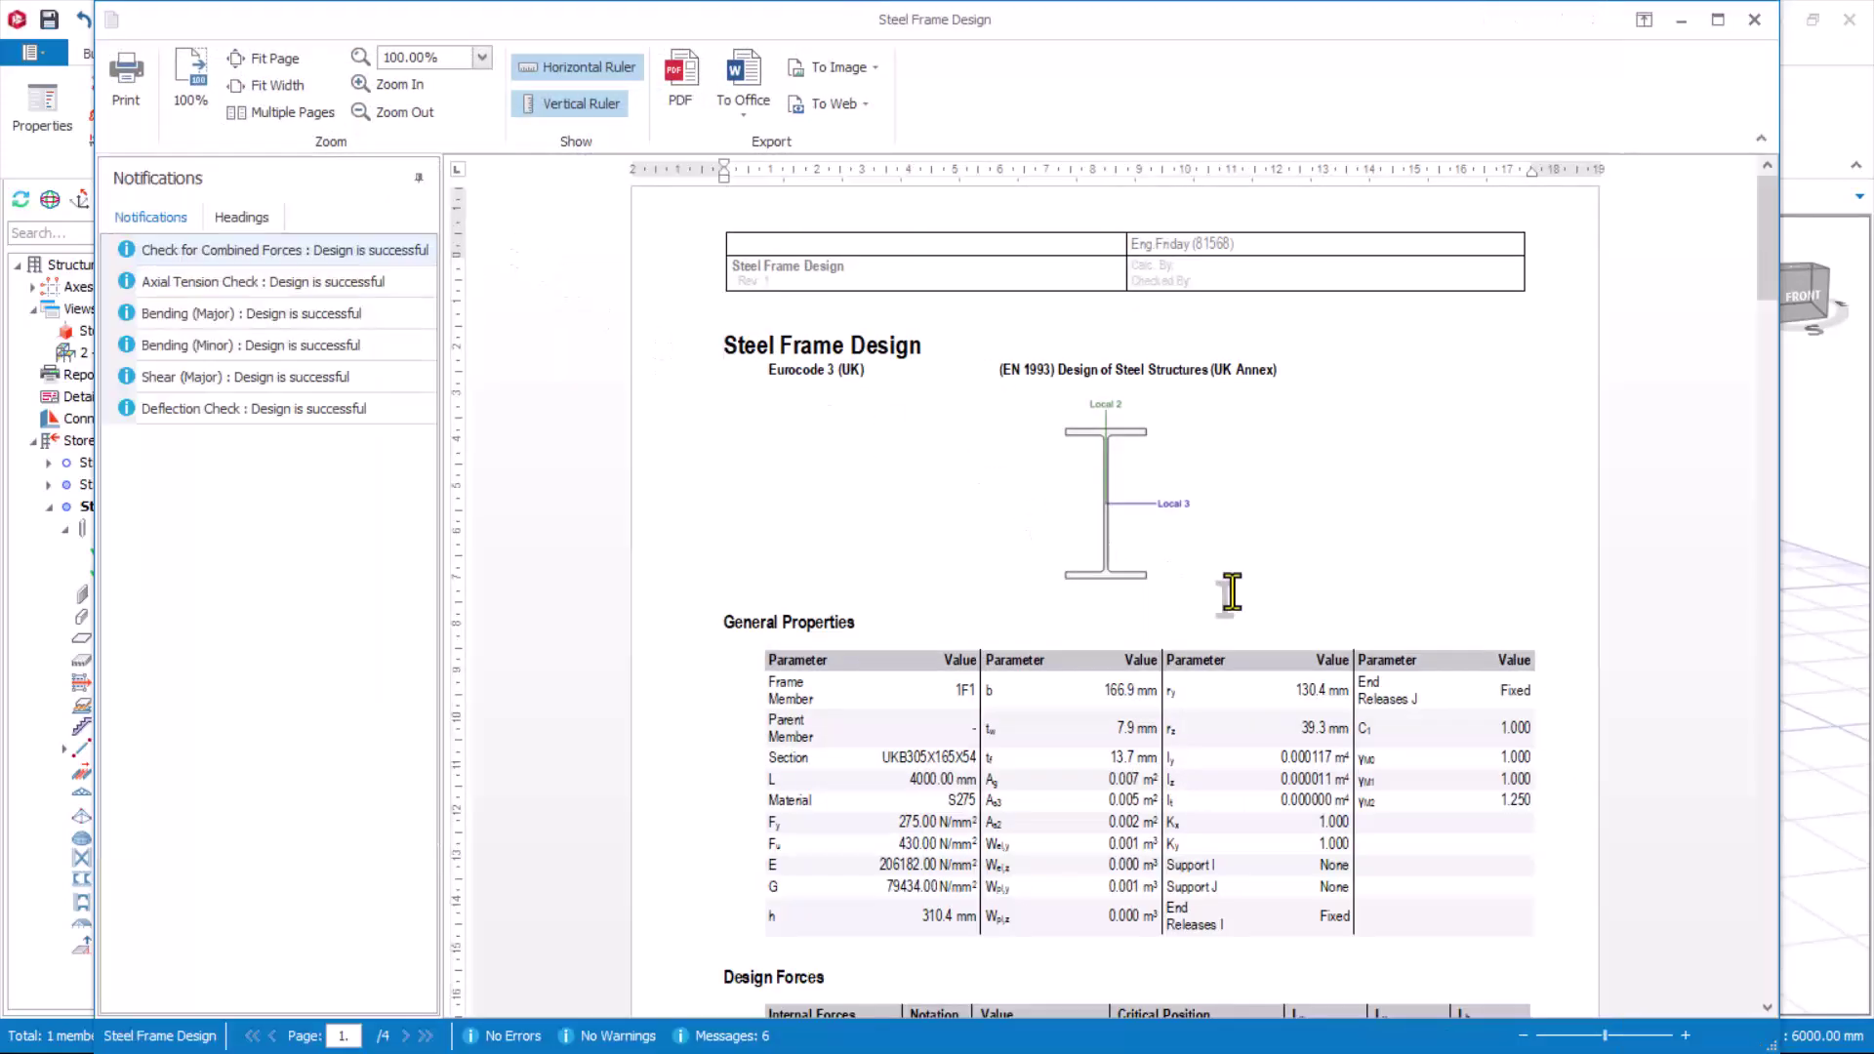
{"action": "scroll", "coordinate": [1122, 922], "scroll_direction": "down", "scroll_amount": 3}
{"action": "scroll", "coordinate": [1137, 929], "scroll_direction": "down", "scroll_amount": 5}
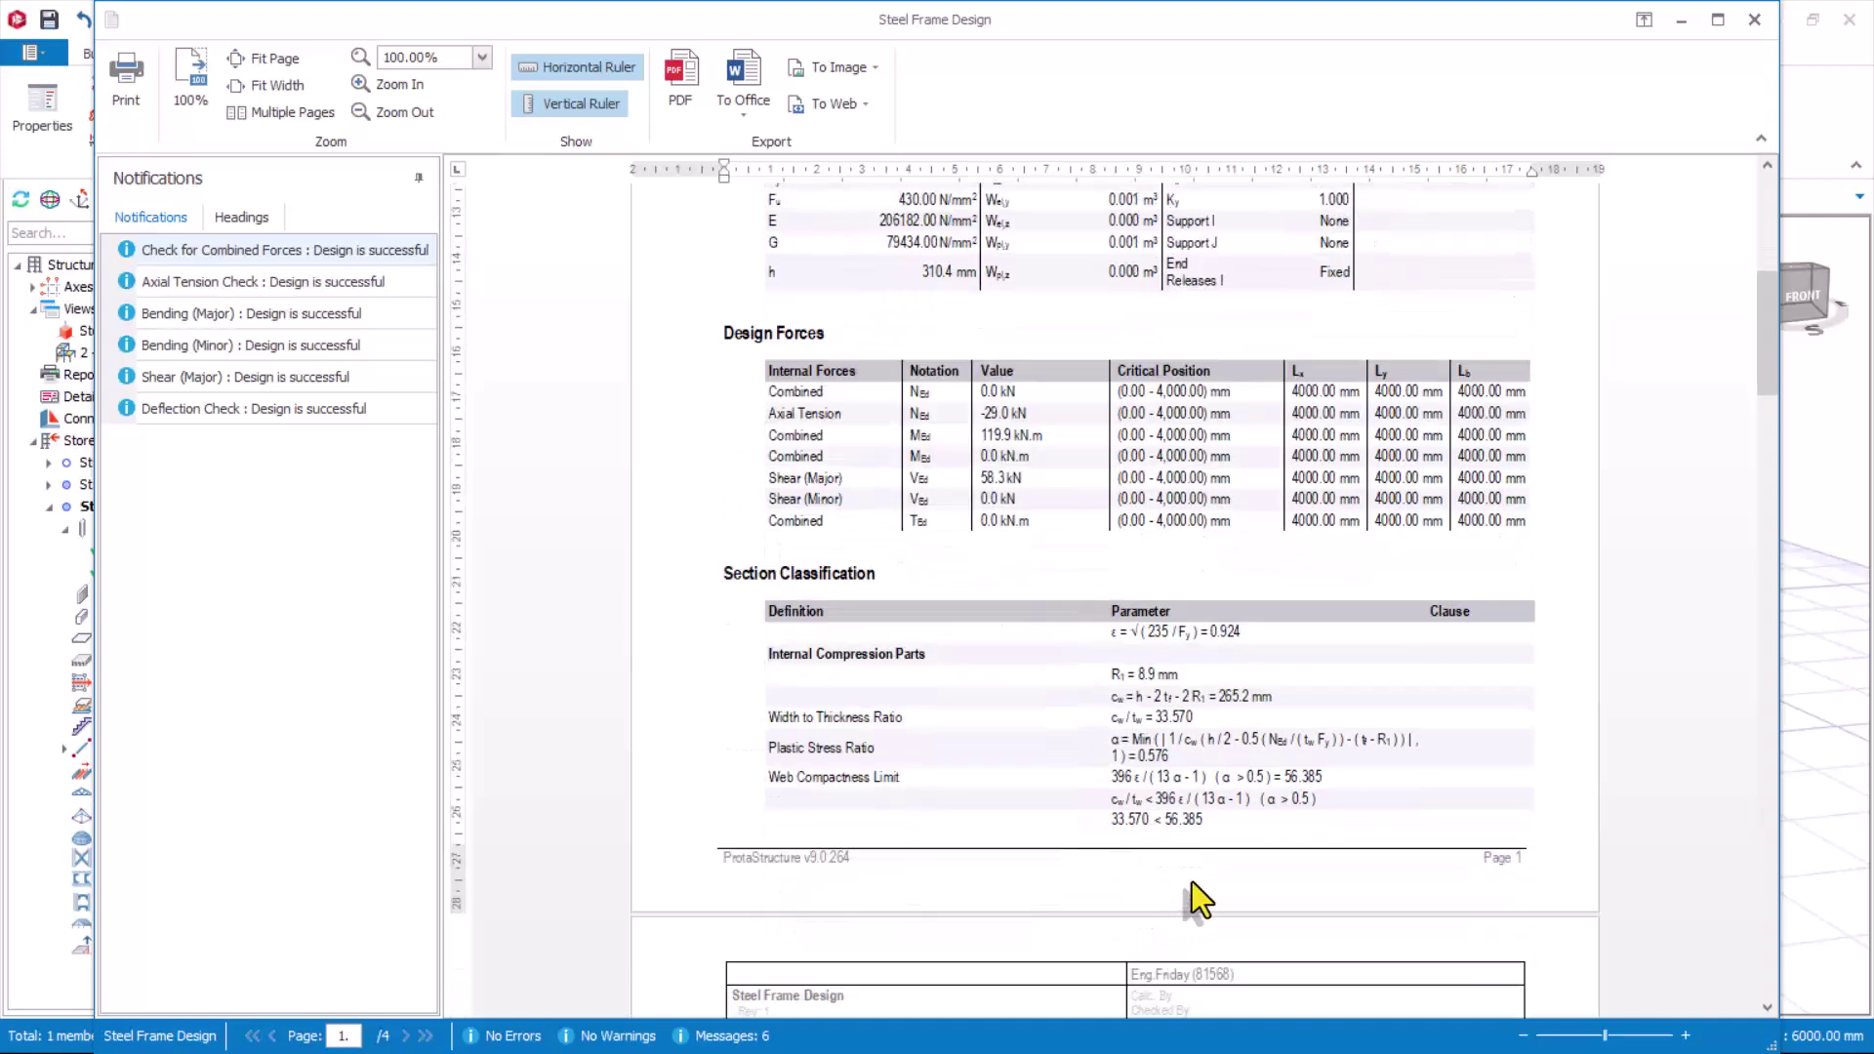
{"action": "scroll", "coordinate": [1097, 858], "scroll_direction": "down", "scroll_amount": 10}
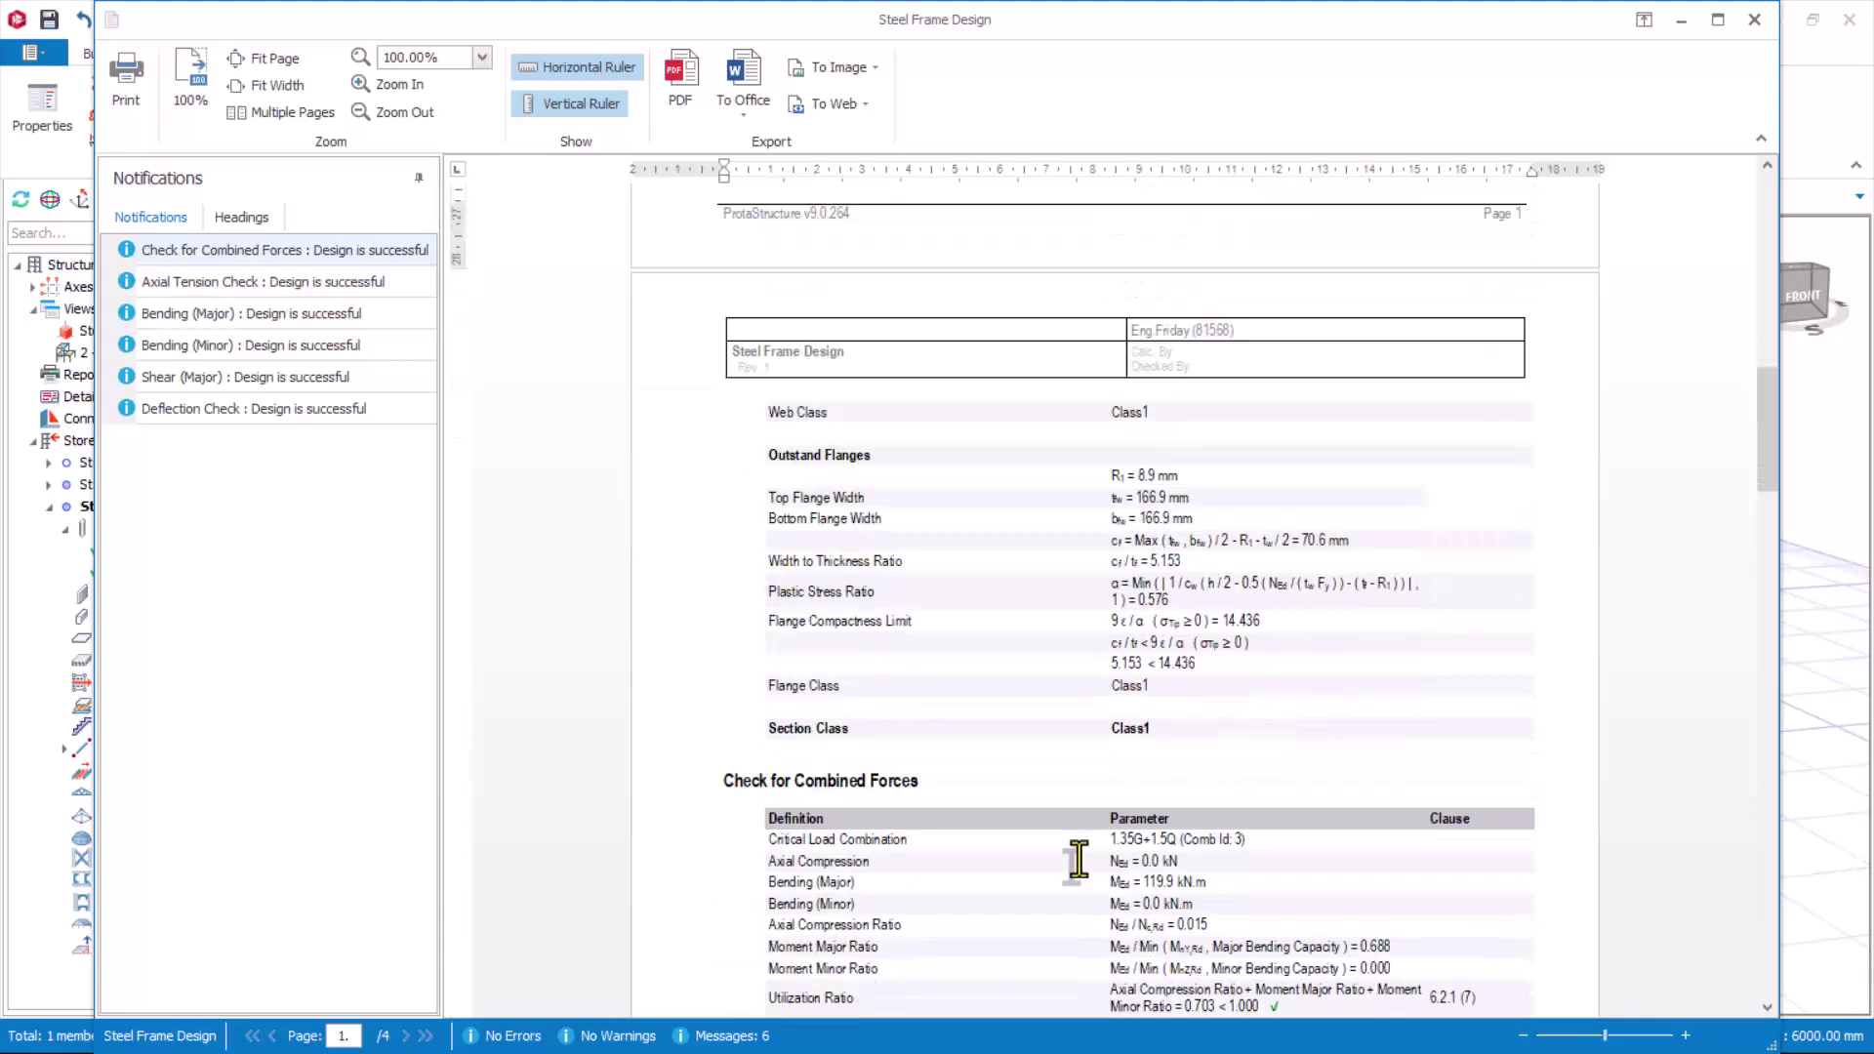
{"action": "scroll", "coordinate": [1106, 890], "scroll_direction": "down", "scroll_amount": 13}
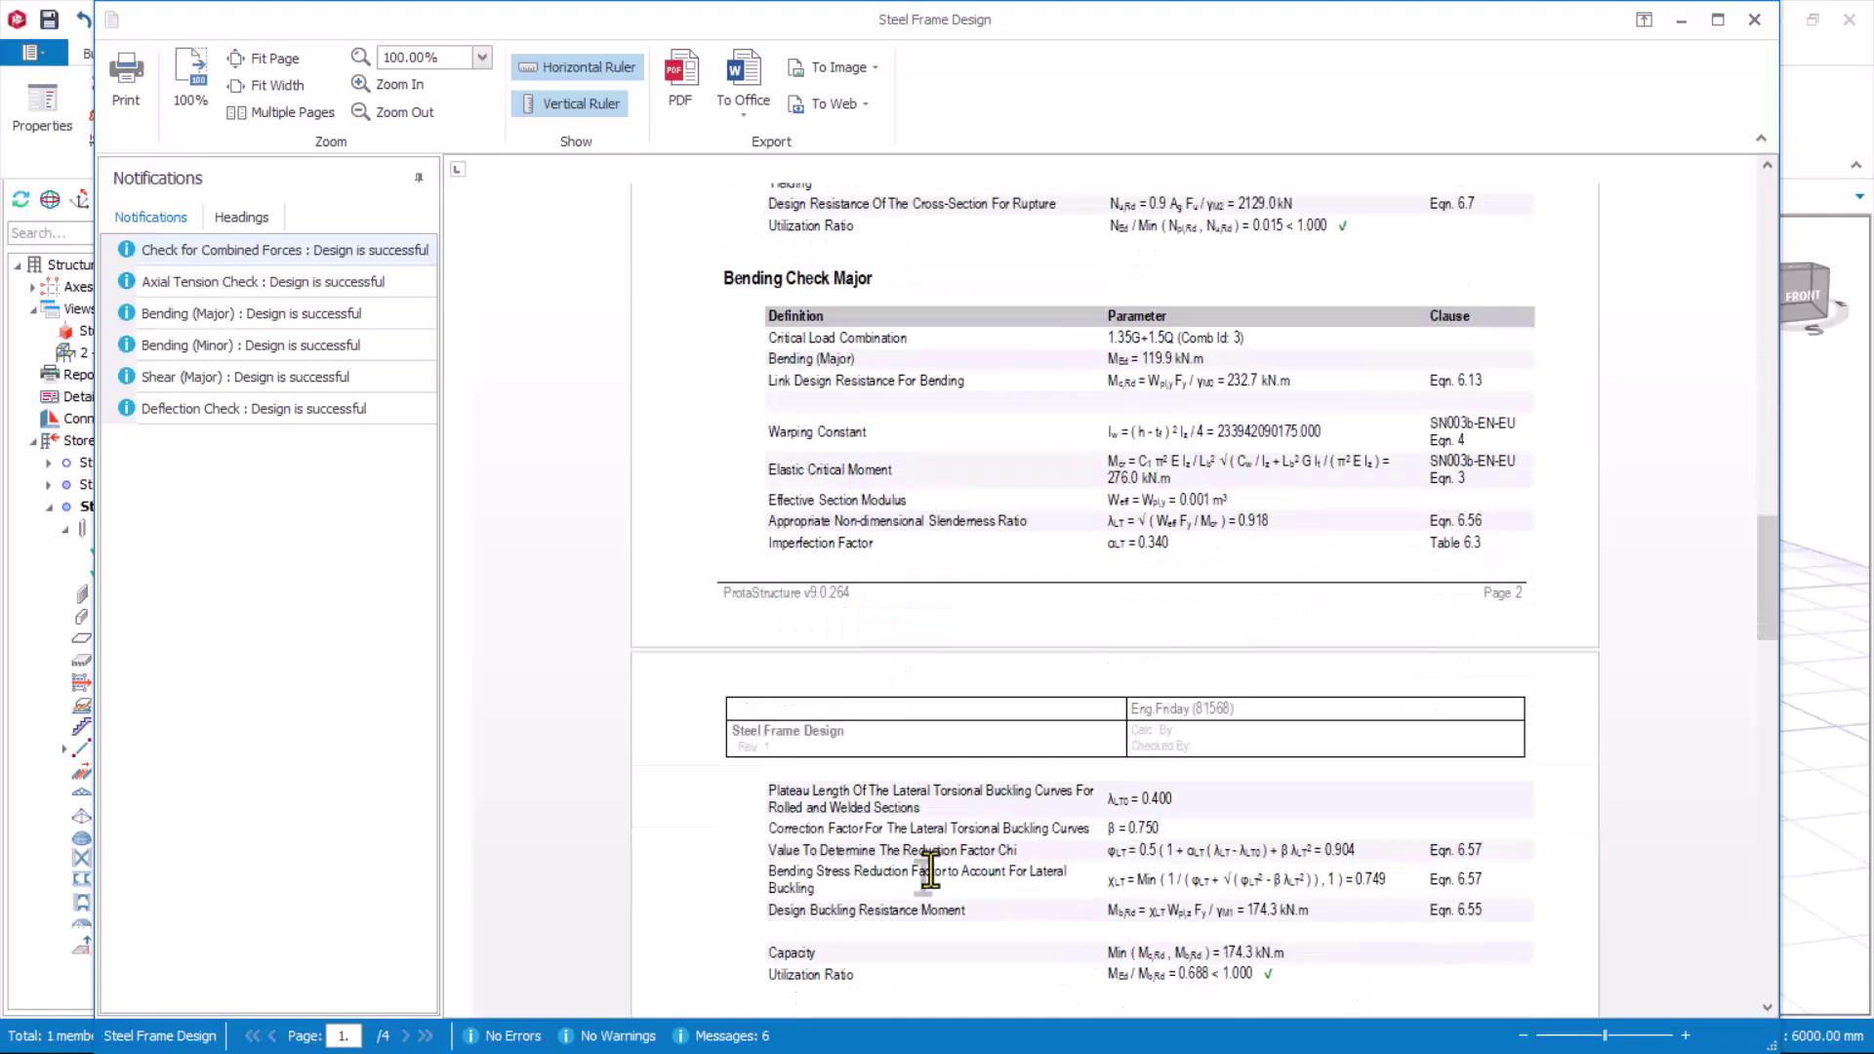
{"action": "left_click", "coordinate": [1754, 20]}
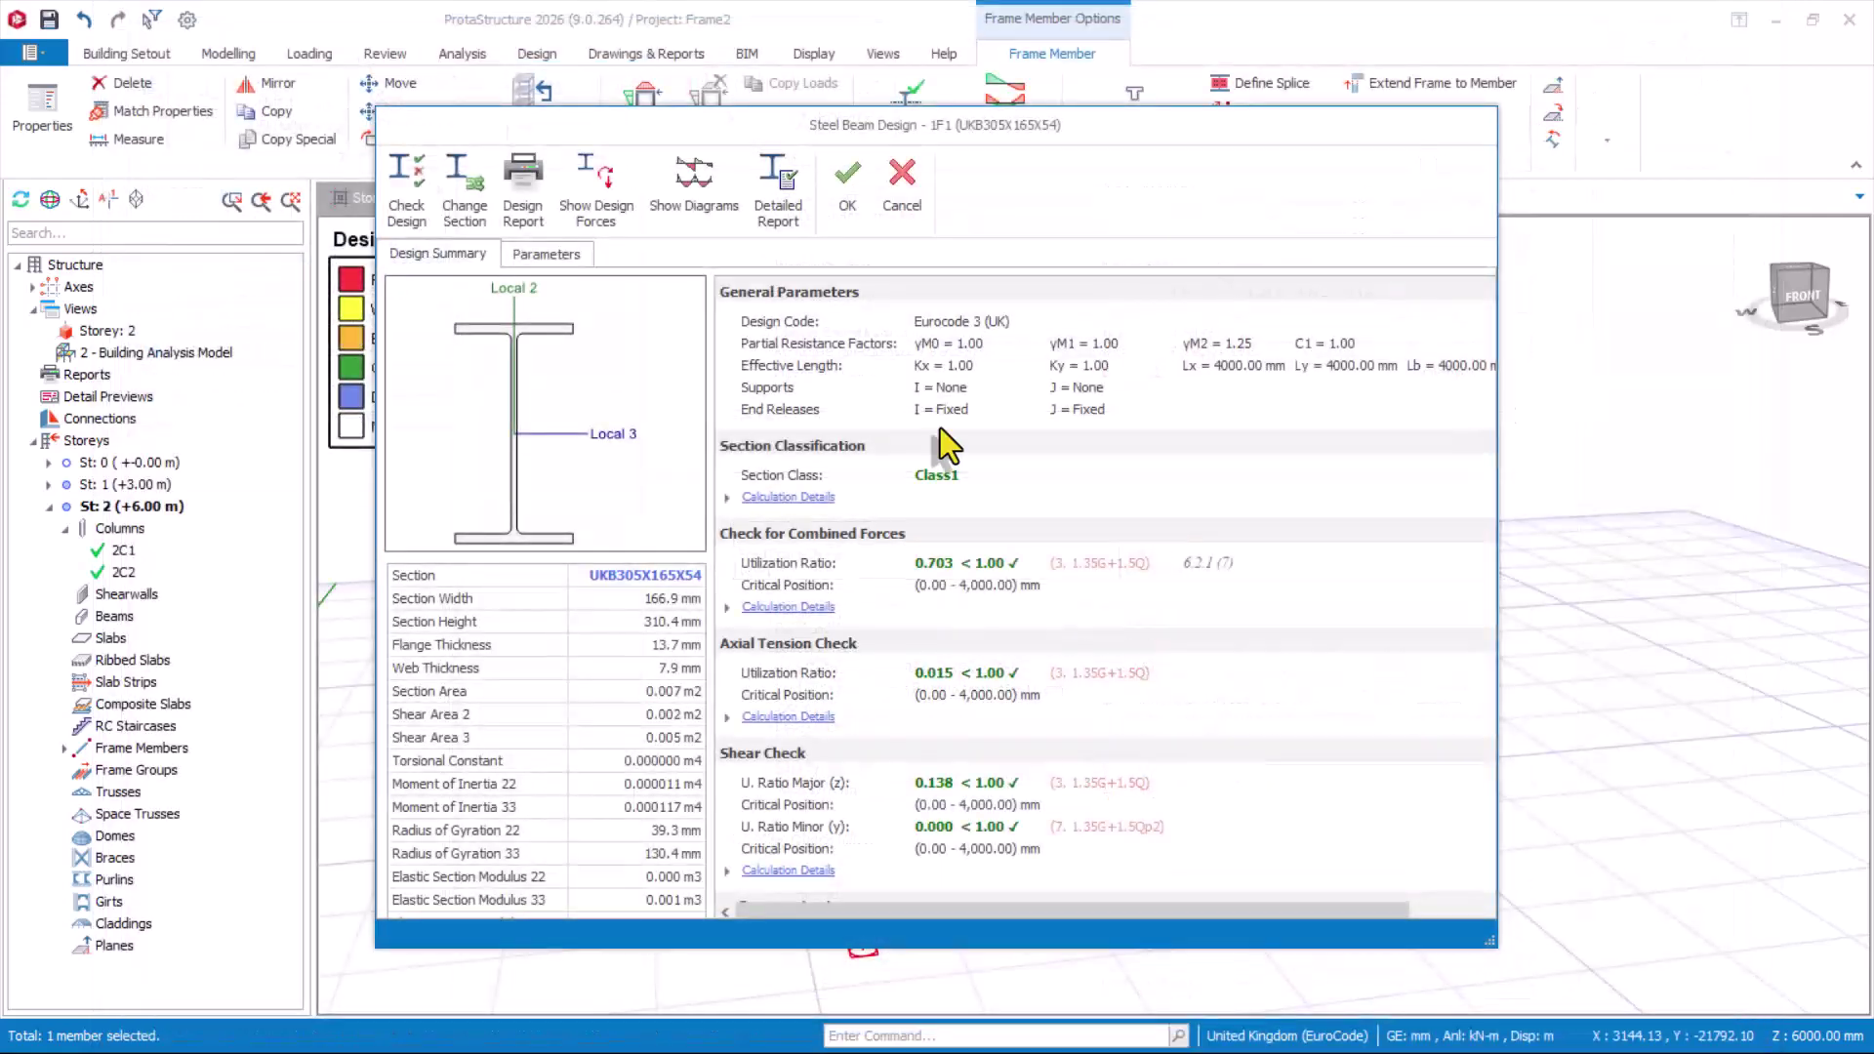
{"action": "left_click", "coordinate": [836, 221]}
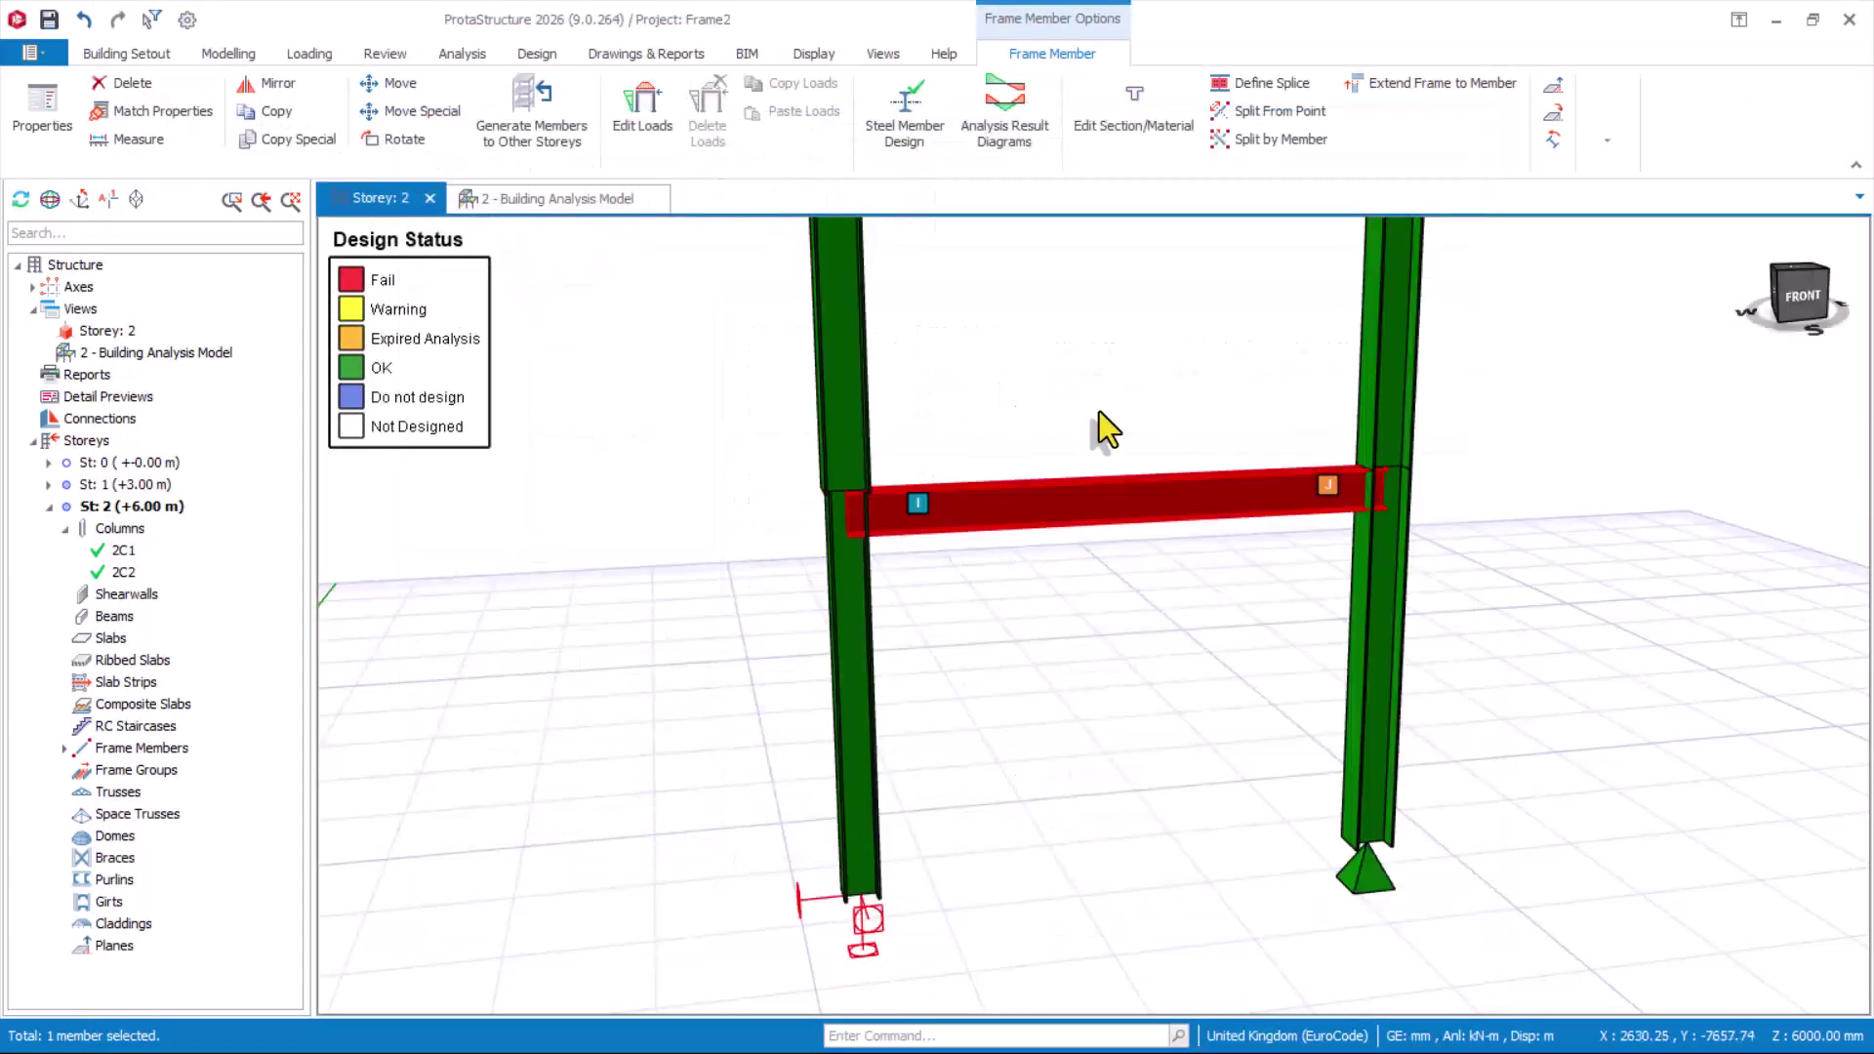
{"action": "scroll", "coordinate": [911, 778], "scroll_direction": "down", "scroll_amount": 2}
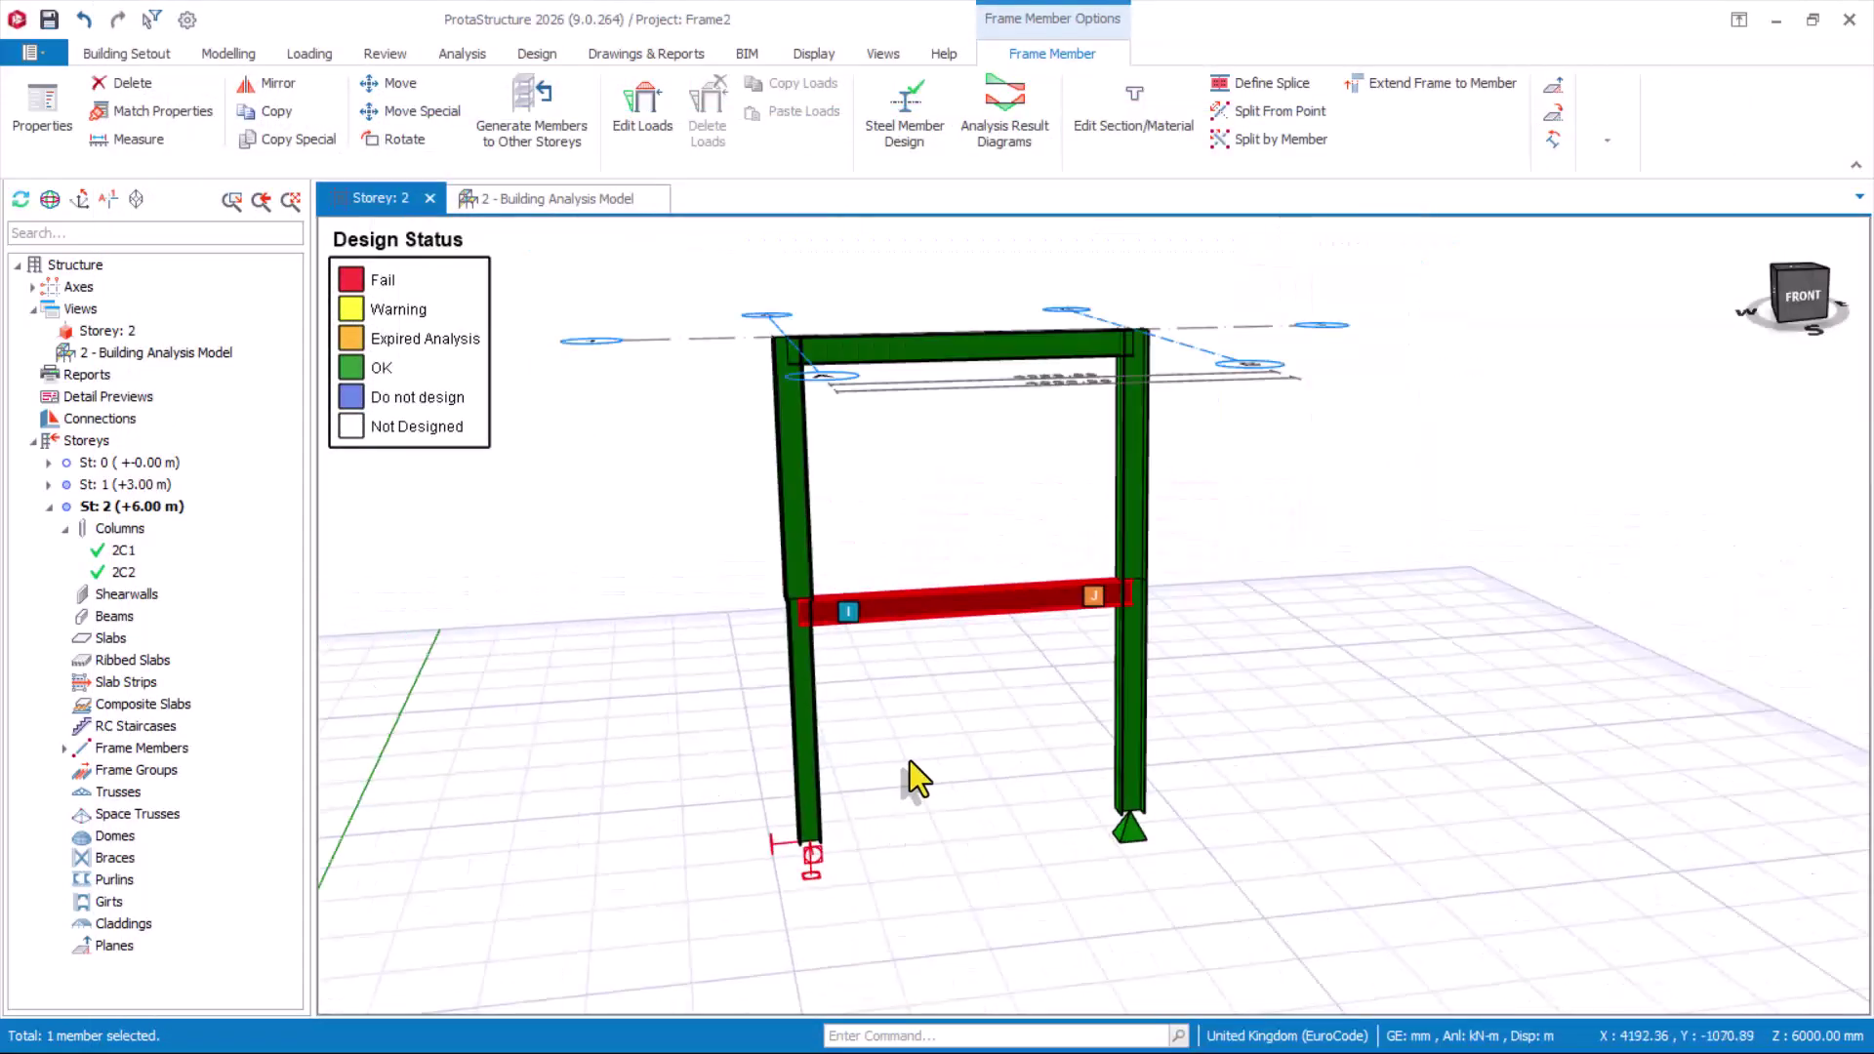
{"action": "scroll", "coordinate": [1045, 714], "scroll_direction": "up", "scroll_amount": 1}
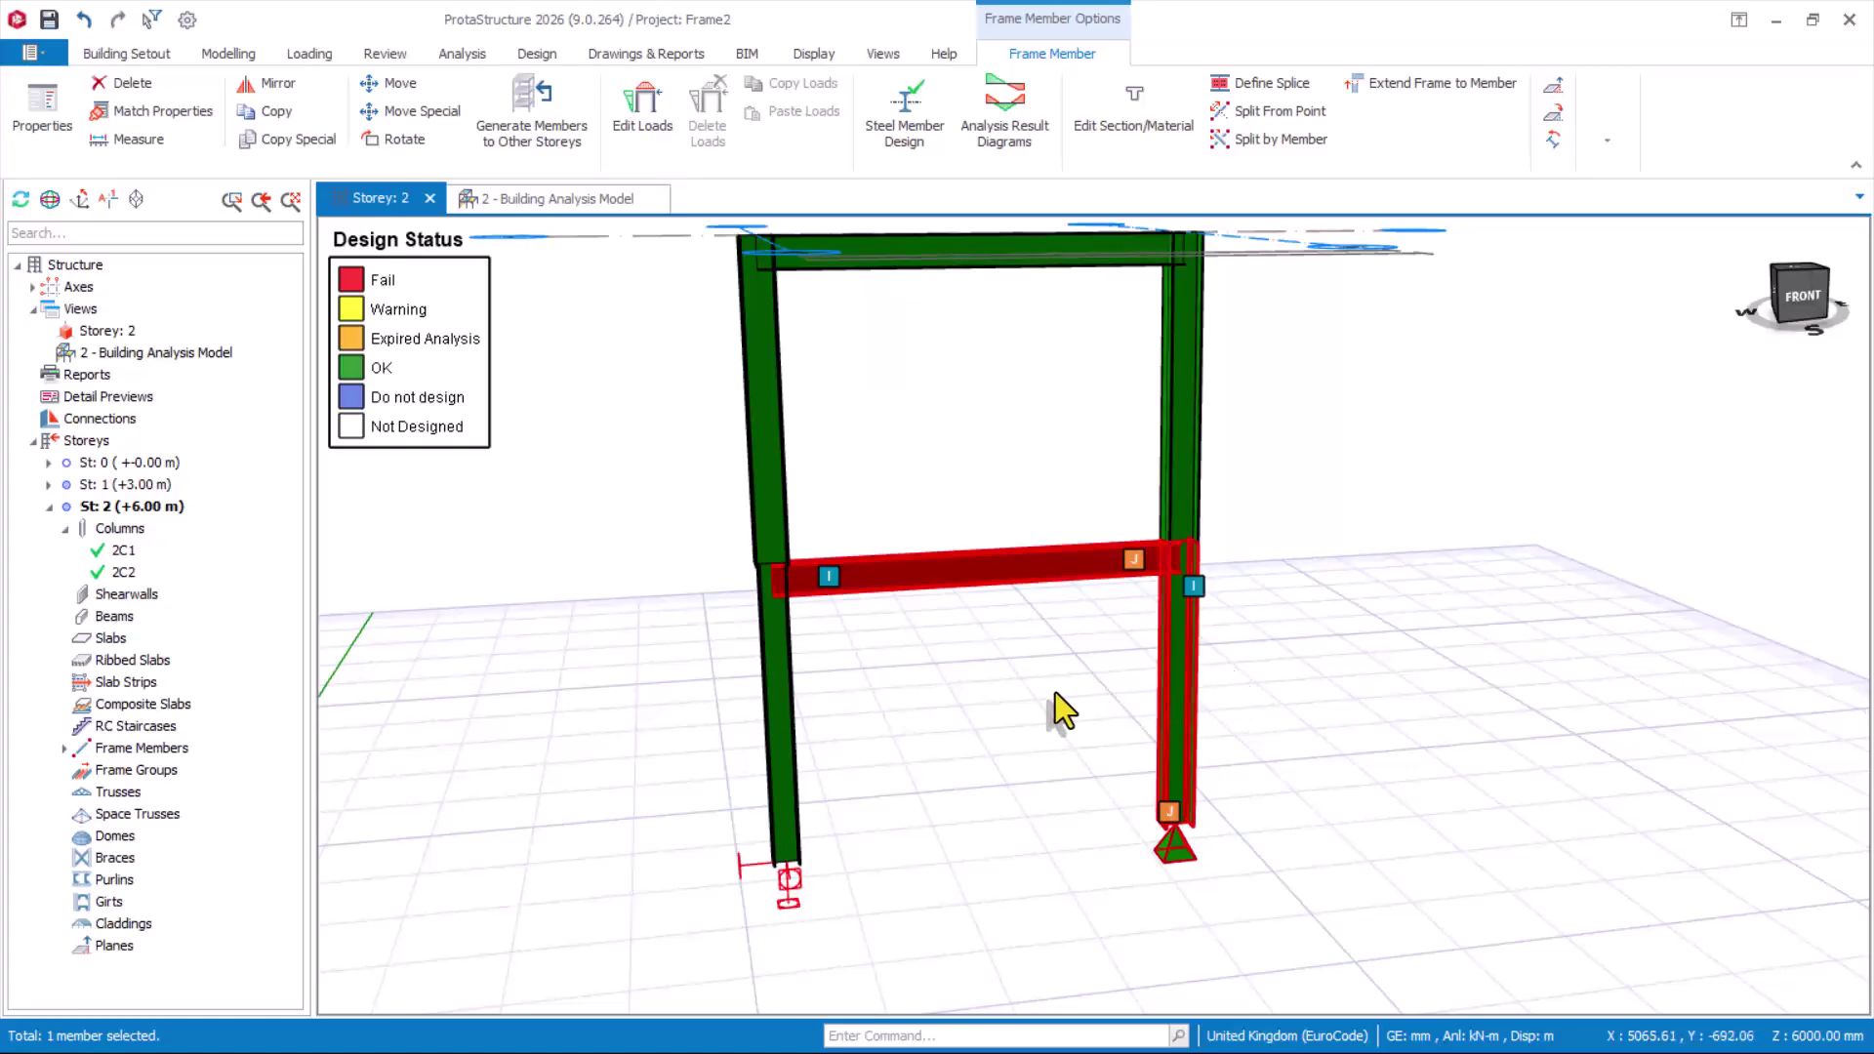
{"action": "scroll", "coordinate": [963, 807], "scroll_direction": "down", "scroll_amount": 1}
{"action": "mouse_move", "coordinate": [988, 712]}
{"action": "middle_mouse_down"}
{"action": "mouse_move", "coordinate": [774, 704]}
{"action": "mouse_move", "coordinate": [734, 818]}
{"action": "mouse_move", "coordinate": [544, 816]}
{"action": "mouse_move", "coordinate": [778, 718]}
{"action": "mouse_move", "coordinate": [974, 752]}
{"action": "mouse_move", "coordinate": [1103, 719]}
{"action": "mouse_move", "coordinate": [1080, 690]}
{"action": "mouse_move", "coordinate": [951, 705]}
{"action": "middle_mouse_up"}
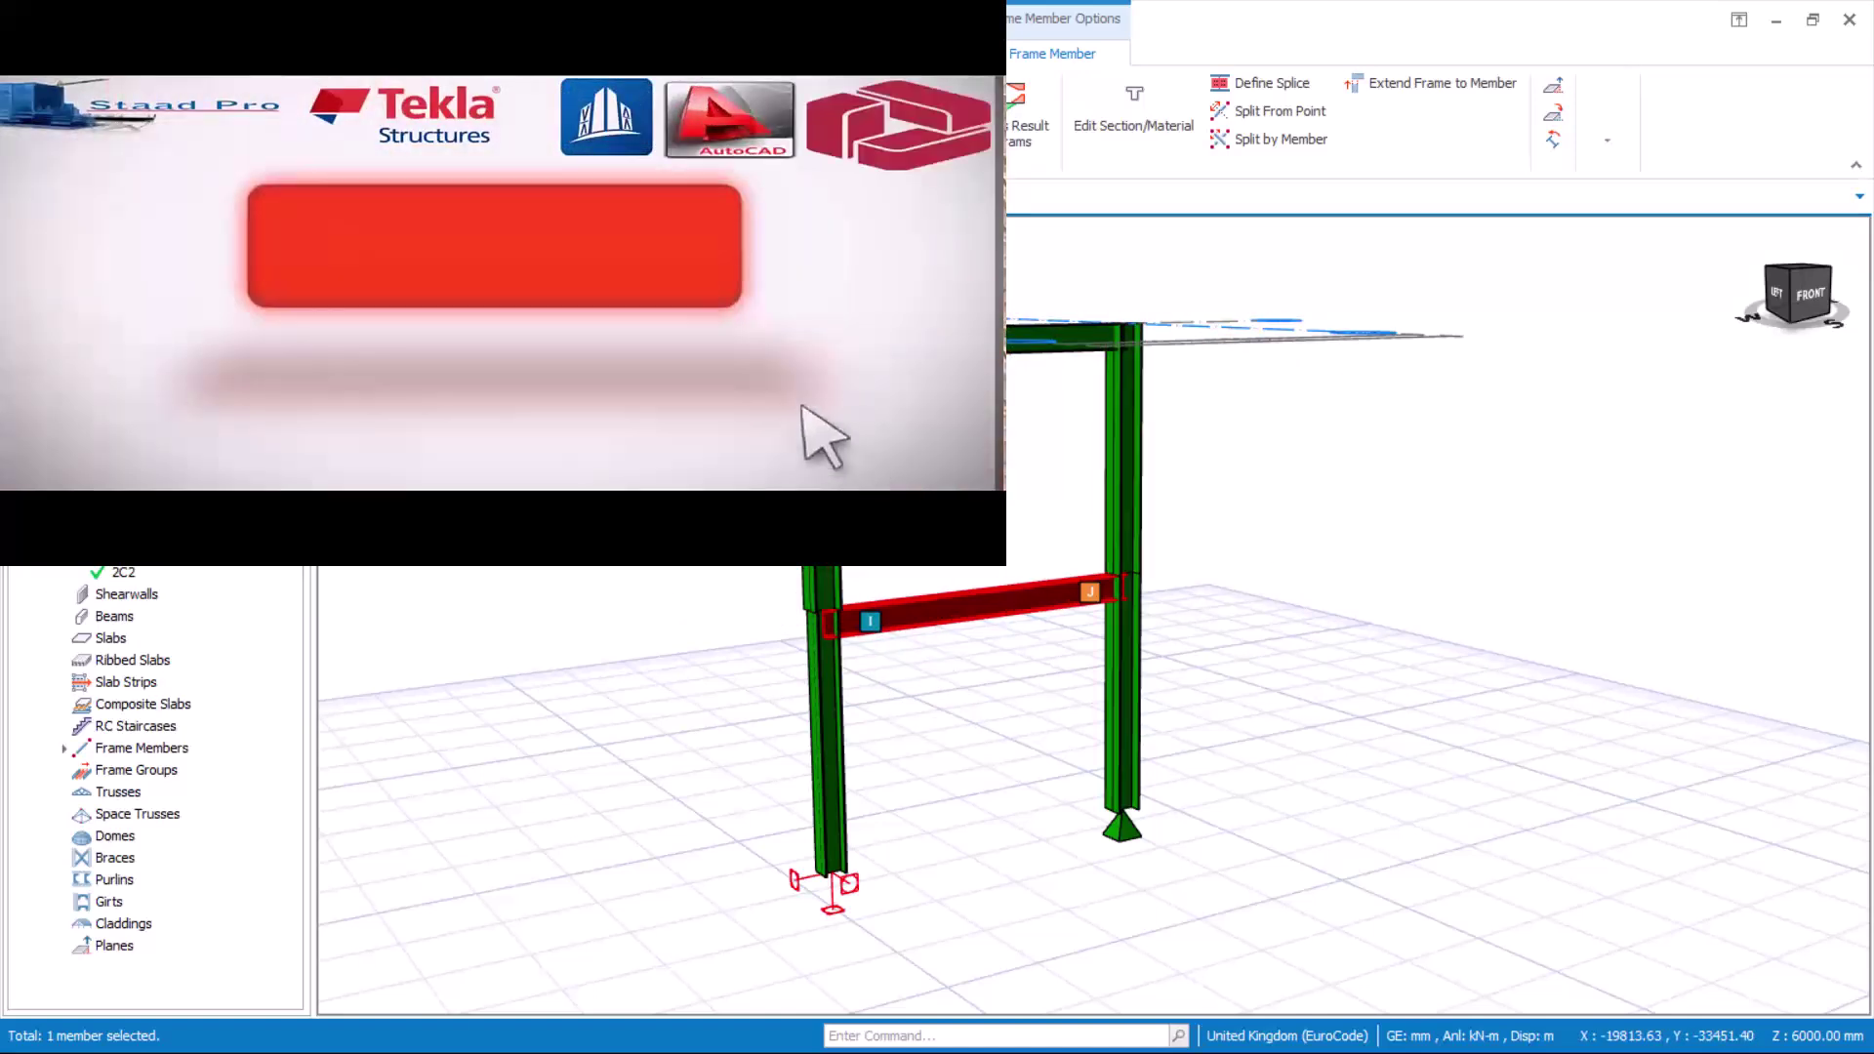
{"action": "middle_click_drag", "start_coordinate": [945, 759], "coordinate": [922, 723]}
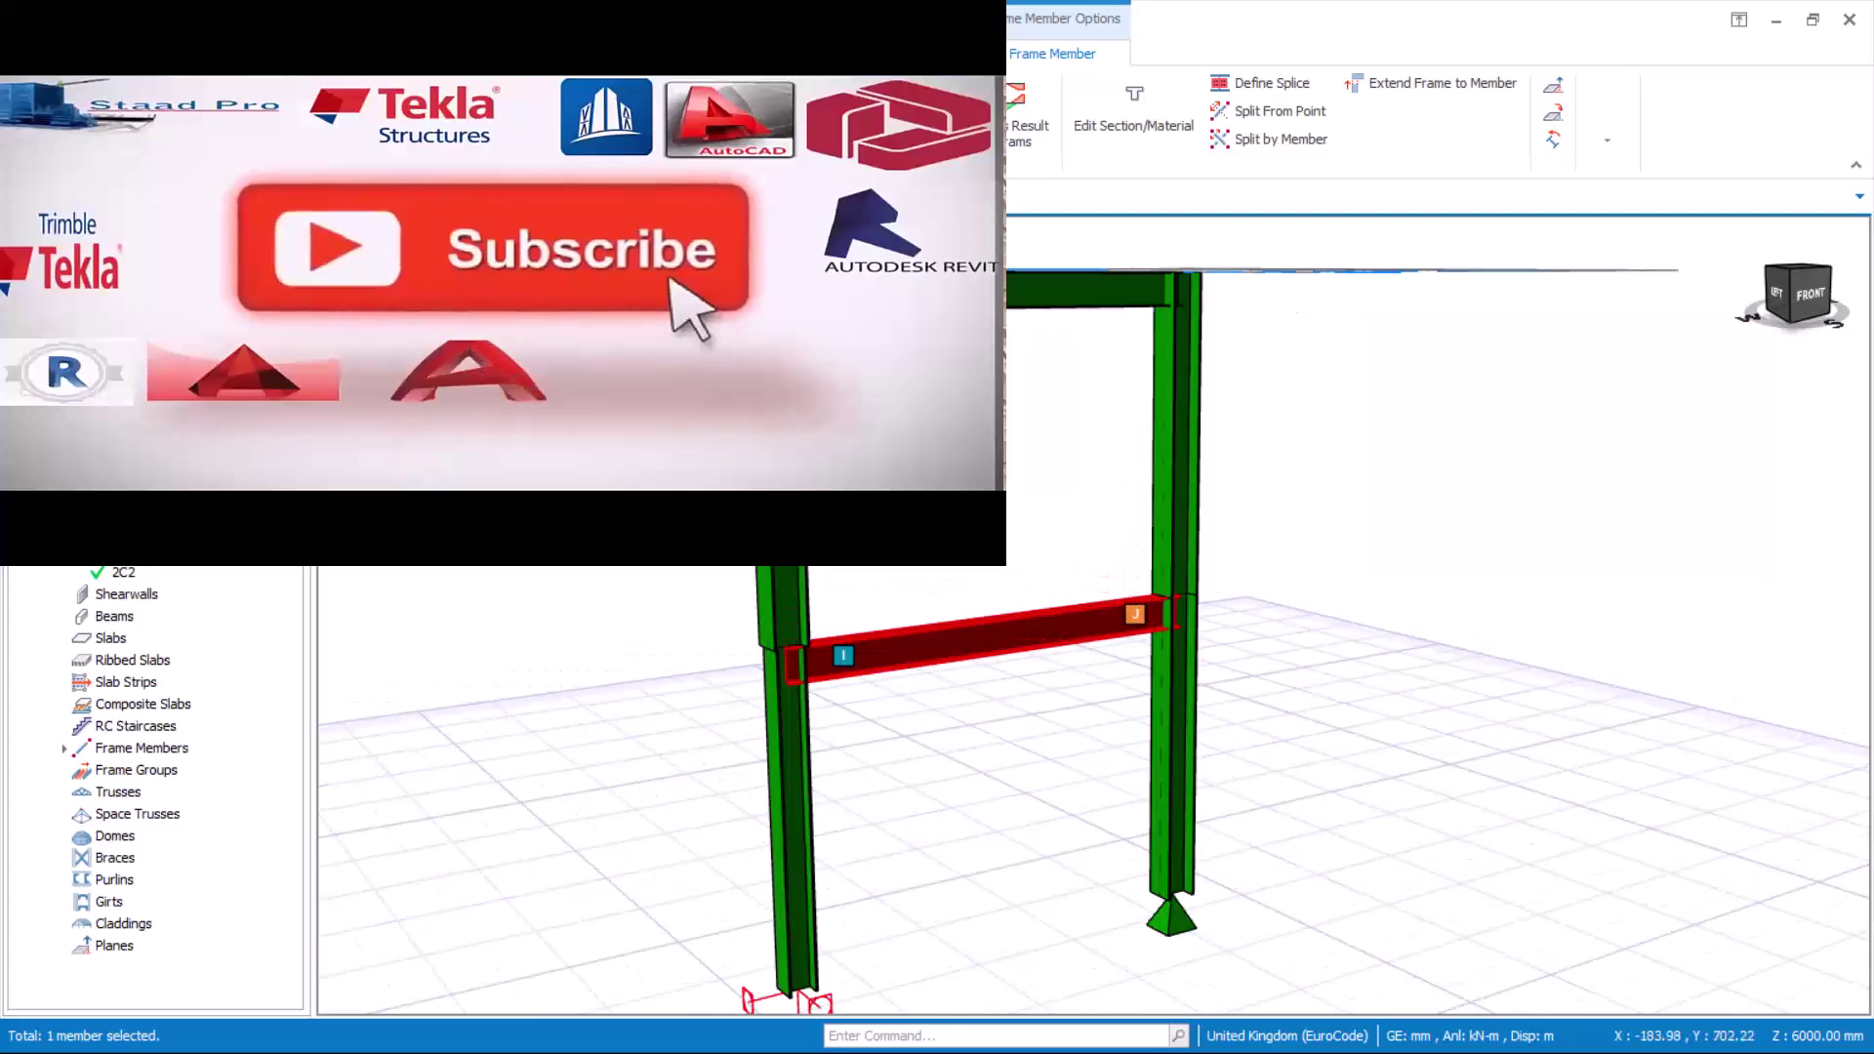
{"action": "mouse_move", "coordinate": [1138, 702]}
{"action": "middle_mouse_down"}
{"action": "mouse_move", "coordinate": [1221, 736]}
{"action": "mouse_move", "coordinate": [978, 772]}
{"action": "mouse_move", "coordinate": [941, 748]}
{"action": "mouse_move", "coordinate": [1060, 755]}
{"action": "middle_mouse_up"}
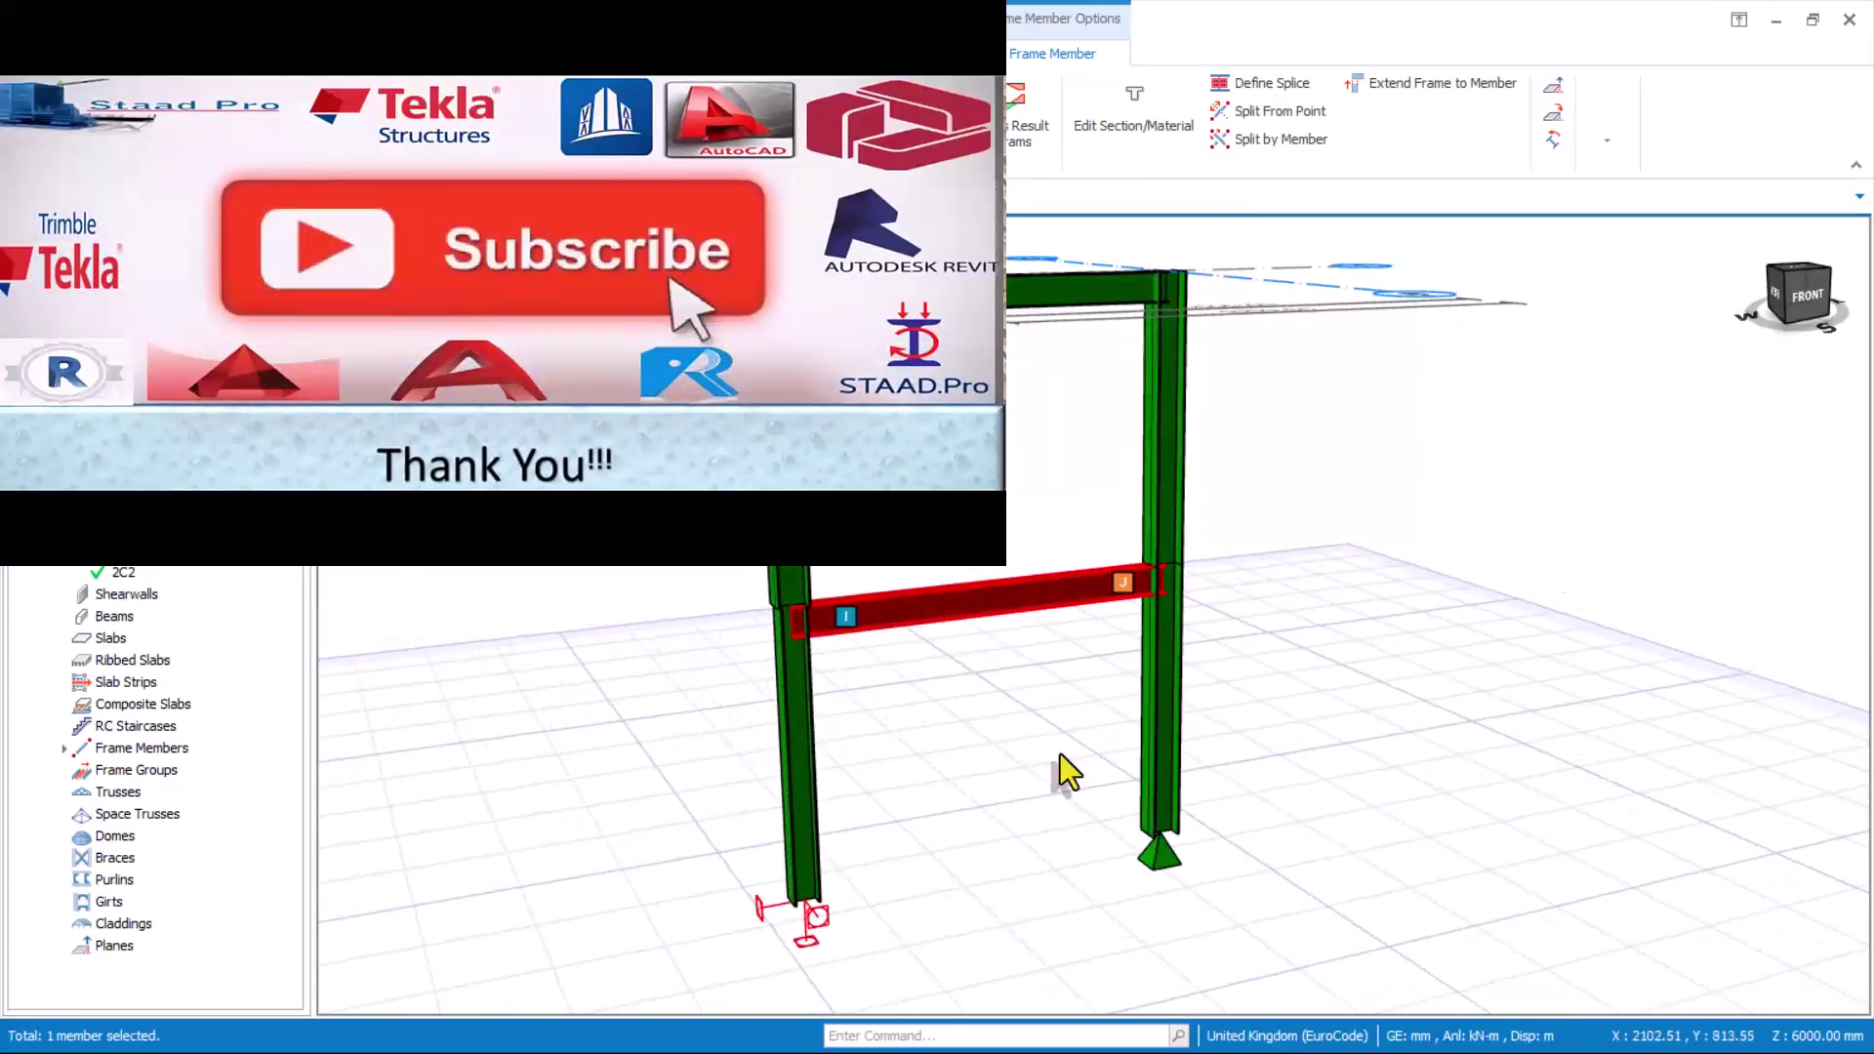